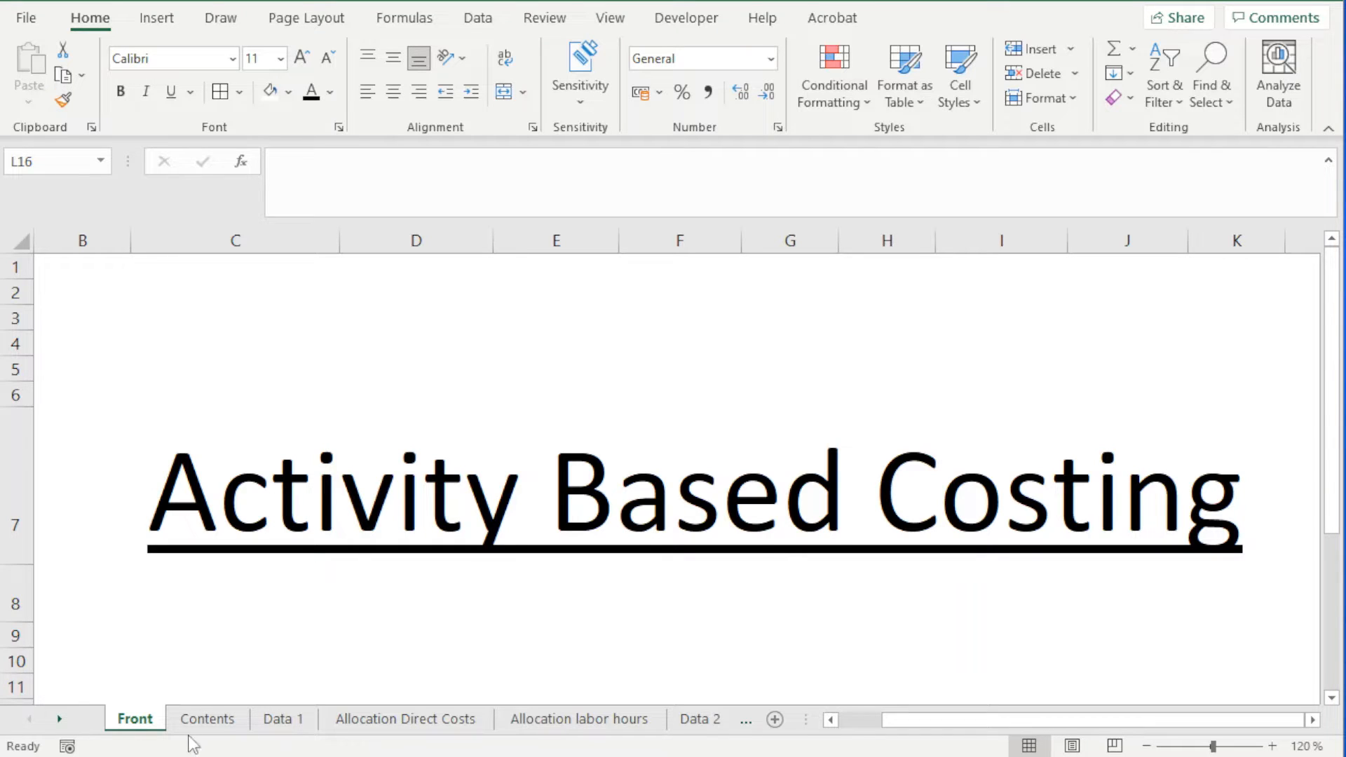
Open the Contents sheet and read through the listed costing topics, including the full text of topic 5 on idle/spare capacity
left_click(206, 720)
left_click(197, 315)
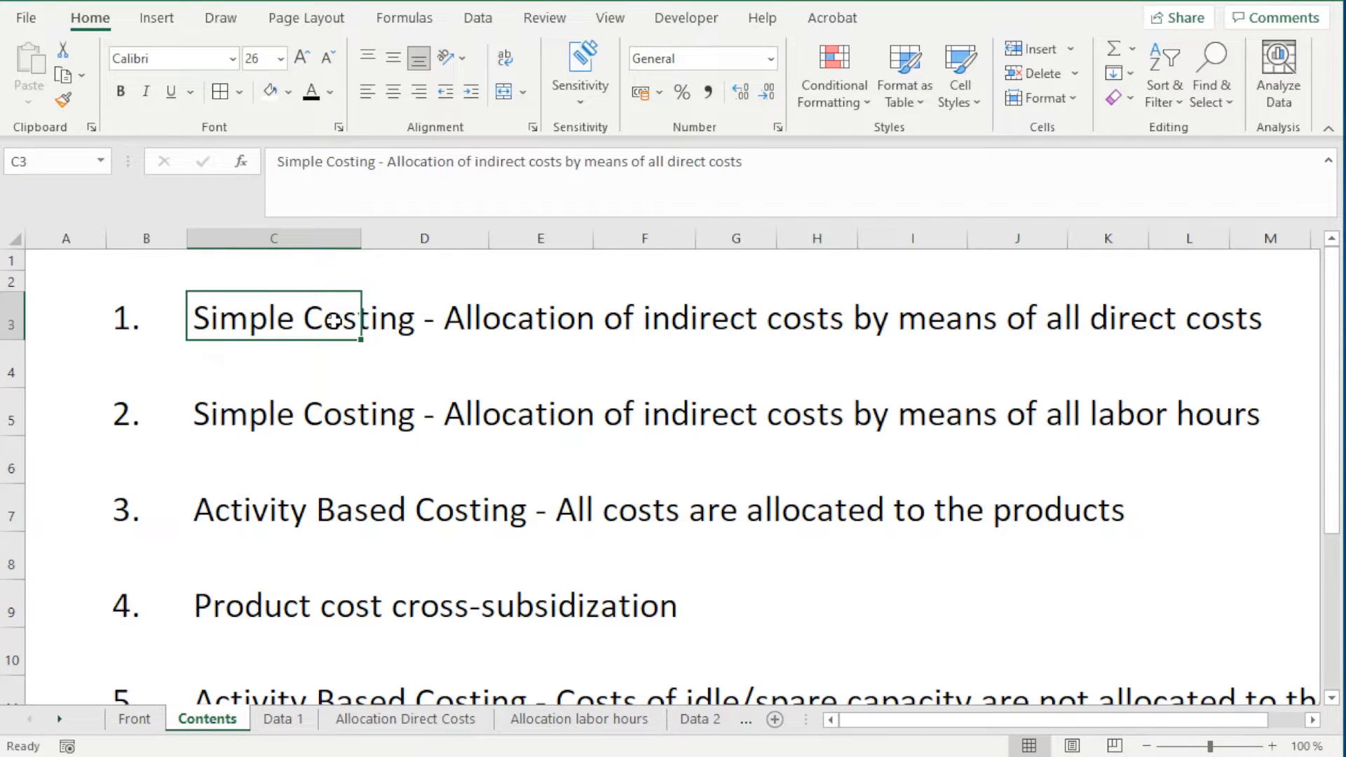
left_click_drag(1244, 315, 845, 305)
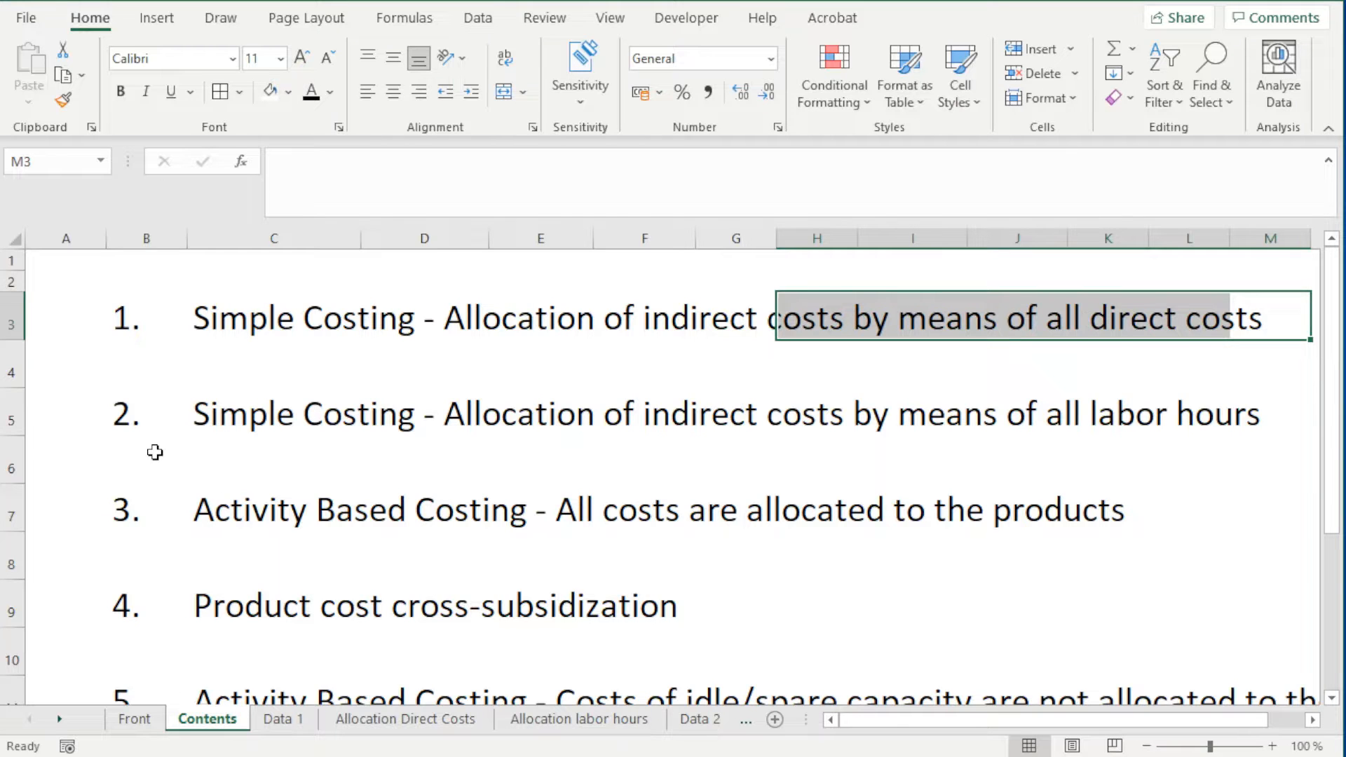
left_click_drag(127, 424, 414, 406)
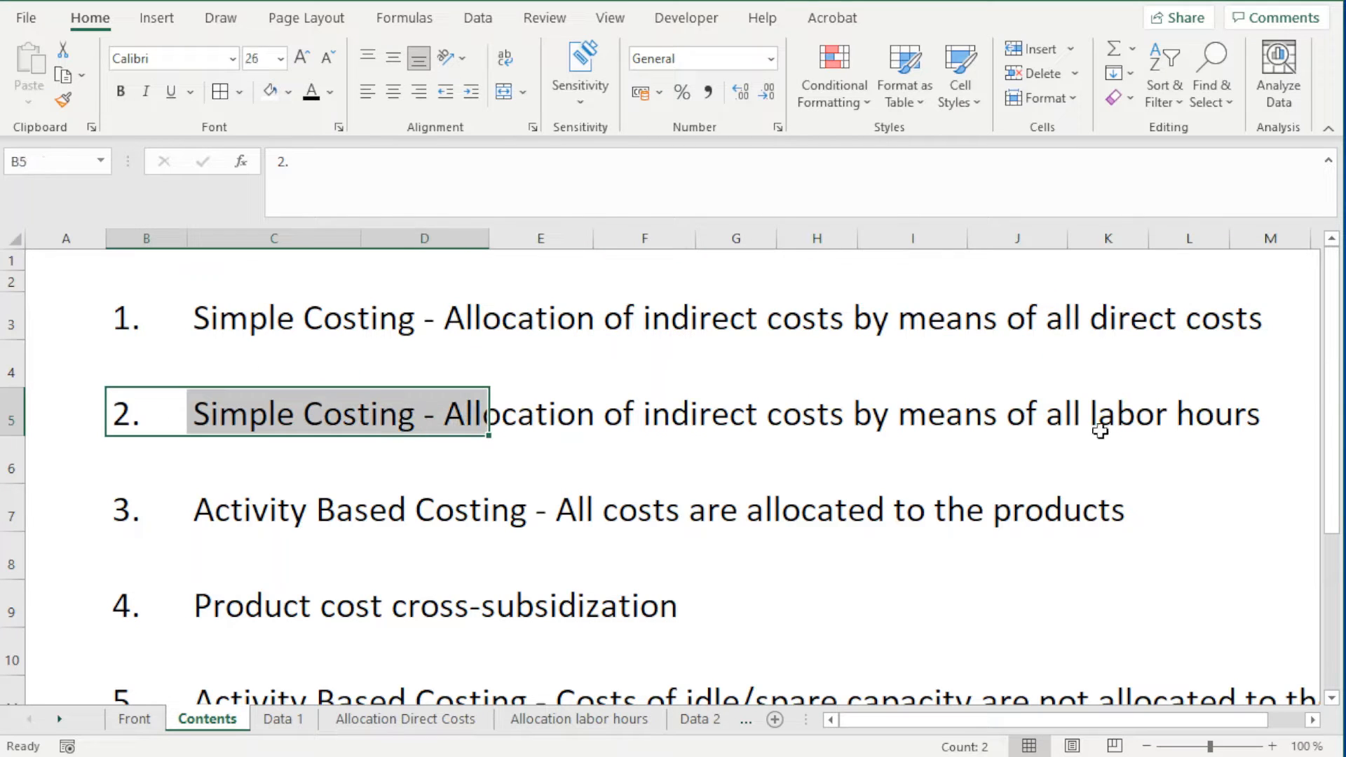
left_click_drag(1247, 414, 1062, 414)
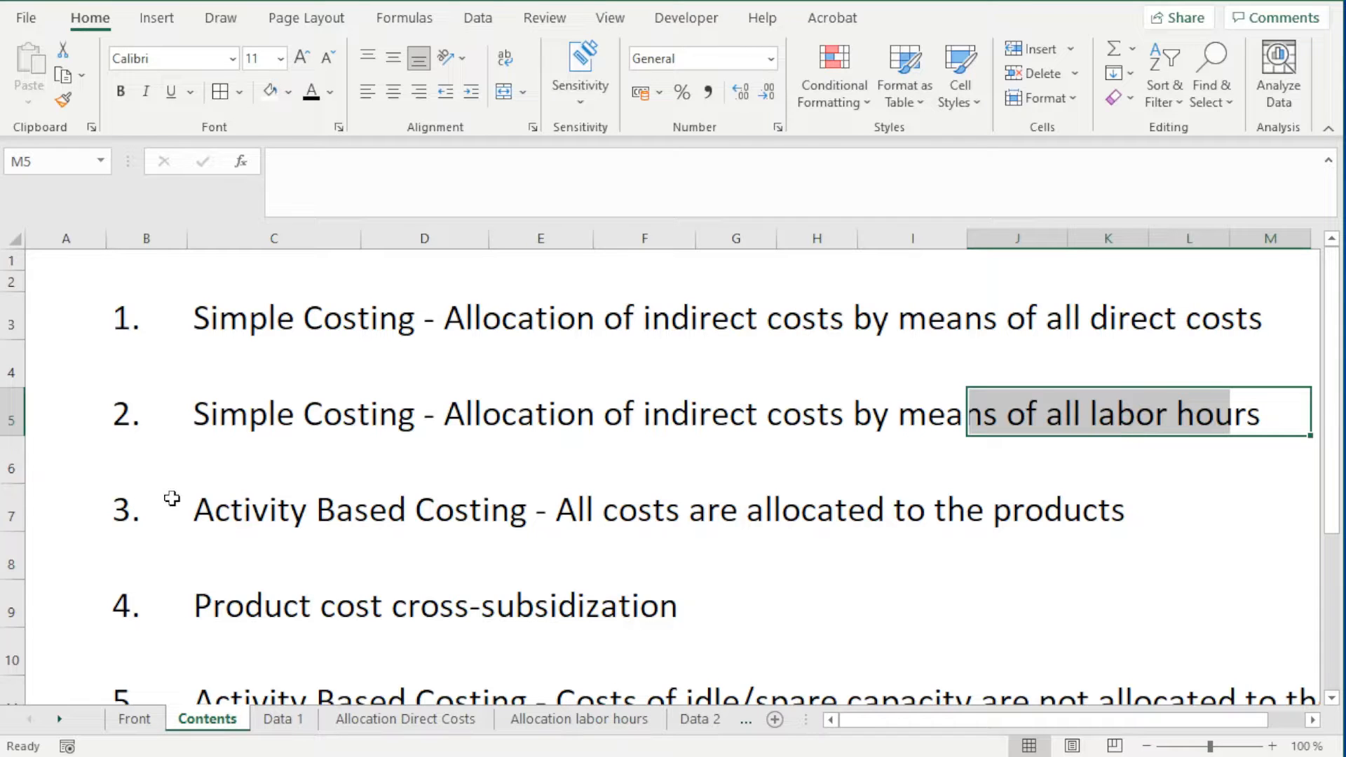
left_click_drag(196, 510, 1127, 519)
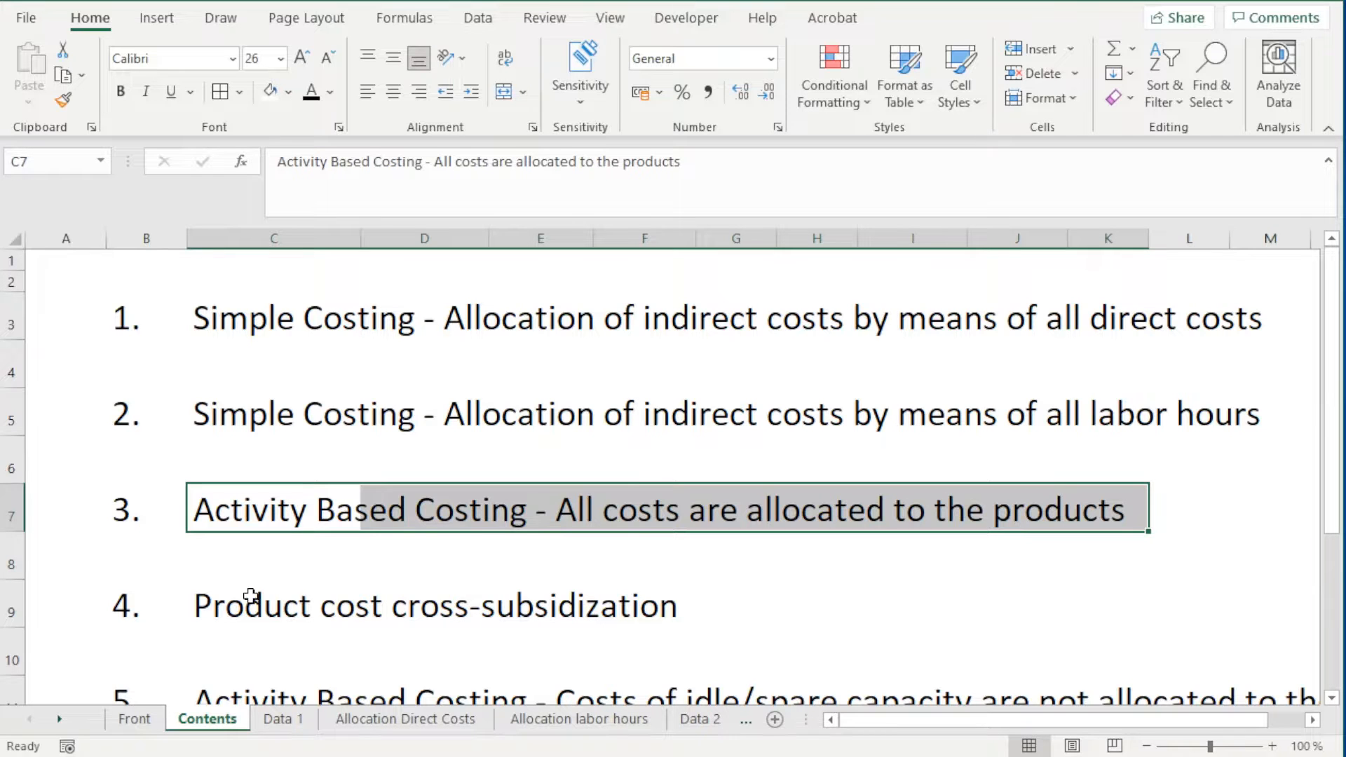
left_click_drag(251, 595, 635, 582)
scroll(764, 648, "down", 1)
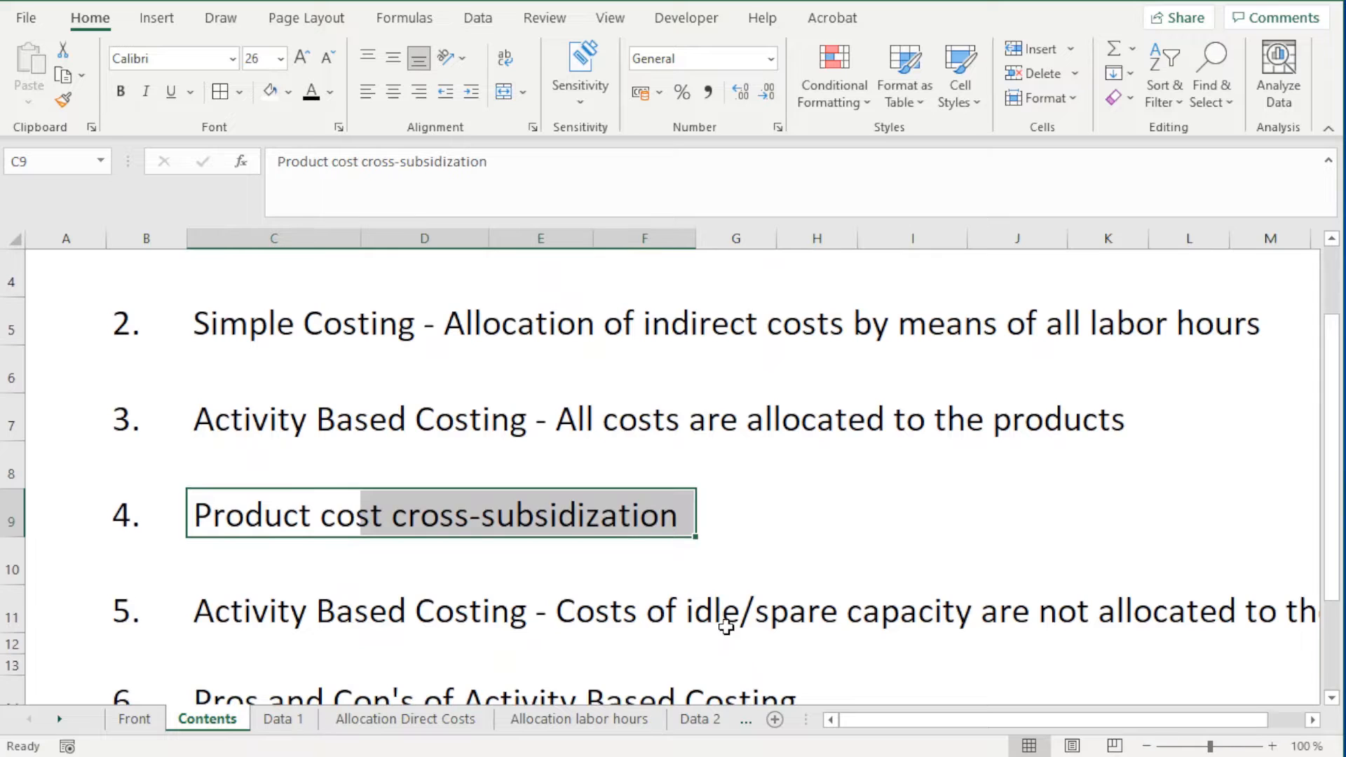
scroll(732, 633, "down", 2)
scroll(406, 504, "up", 1)
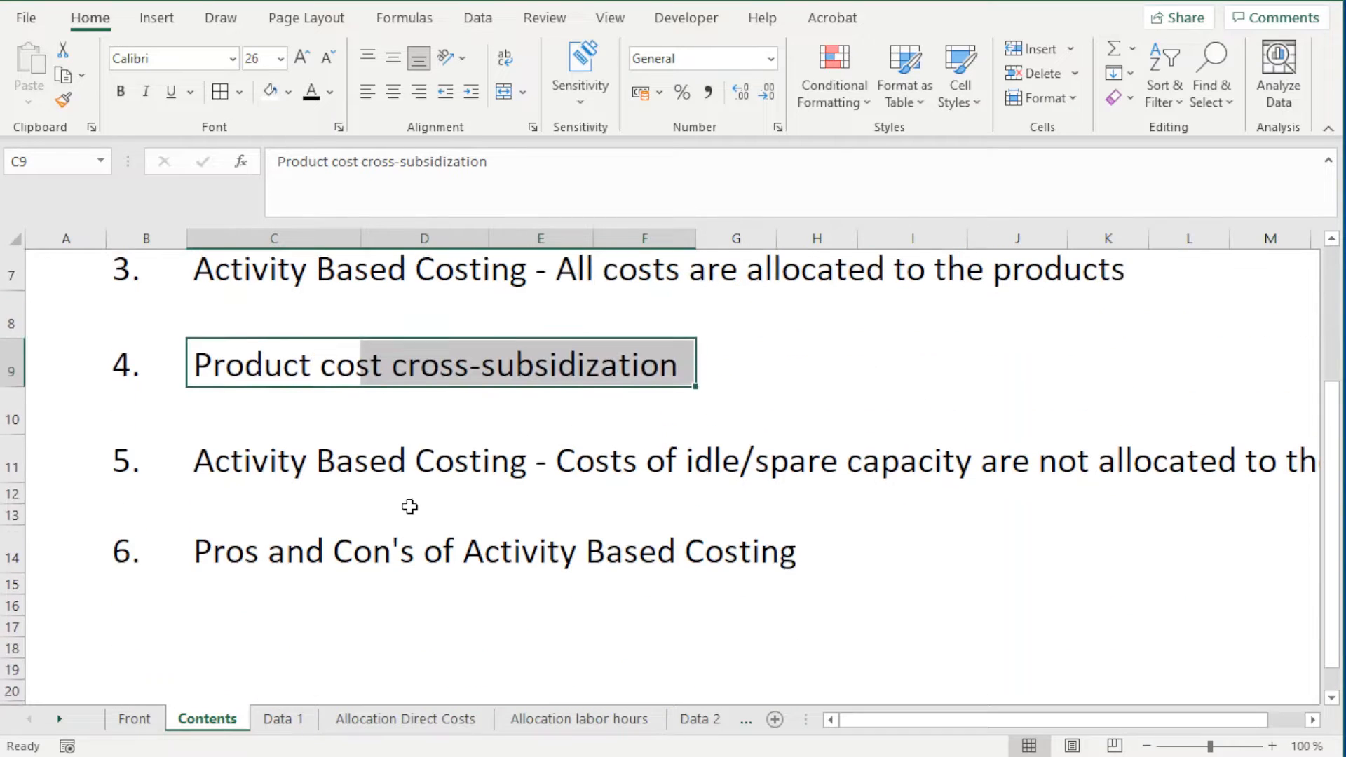
left_click_drag(204, 466, 1121, 490)
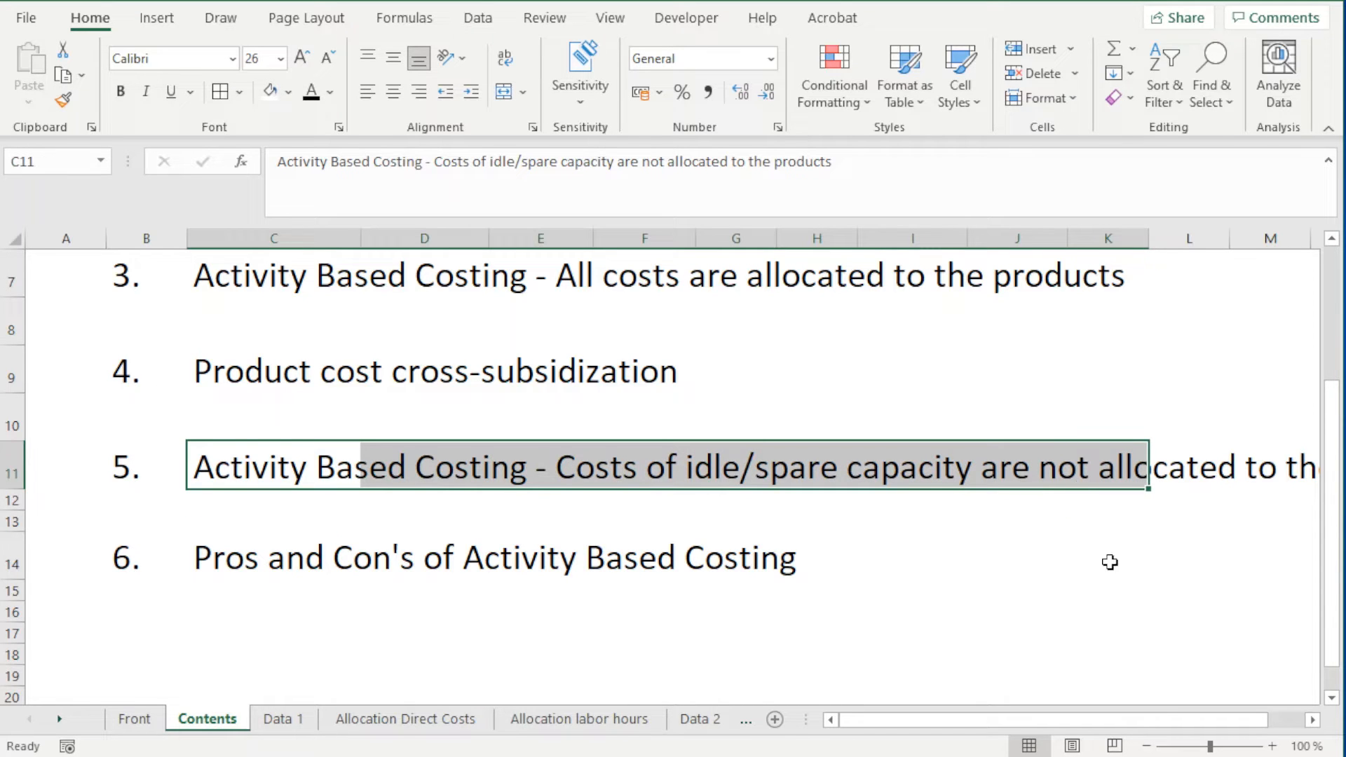
left_click(1312, 721)
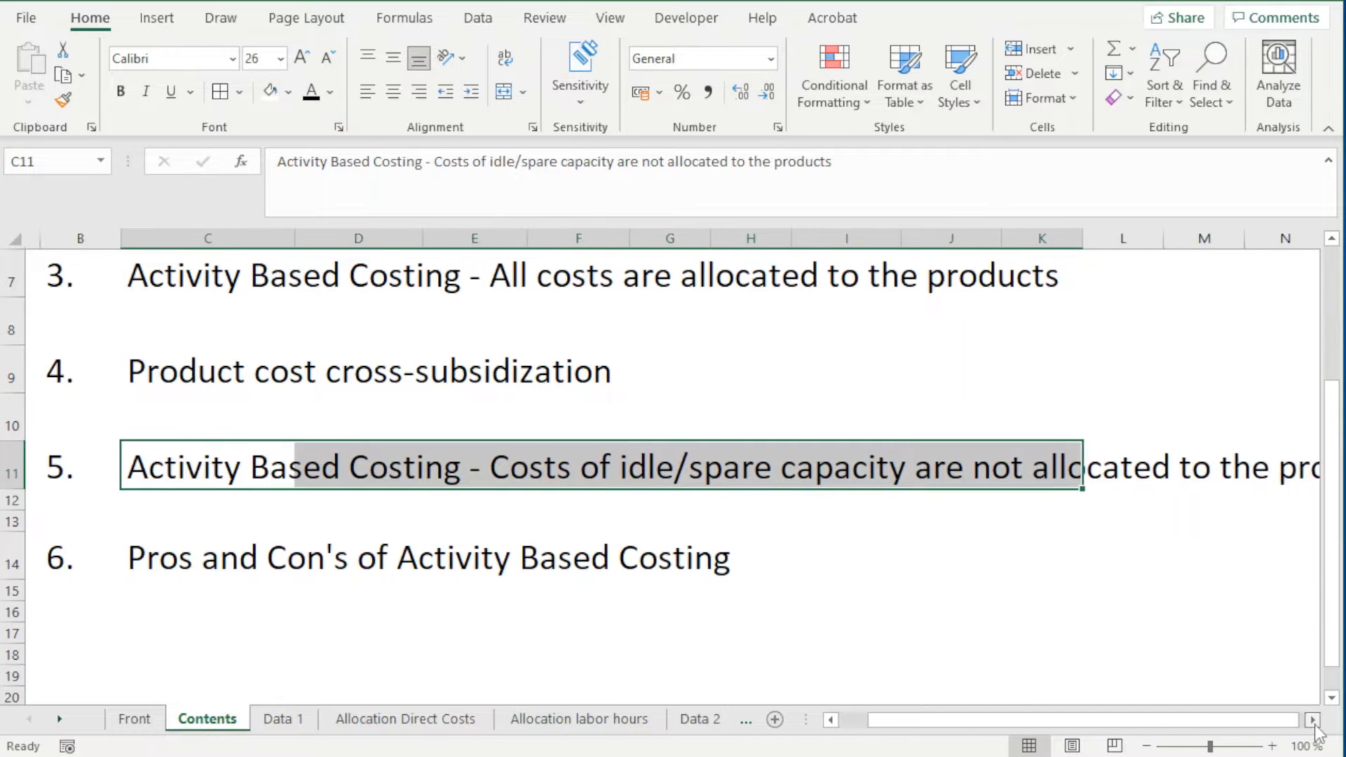
left_click(1313, 720)
left_click(1313, 720)
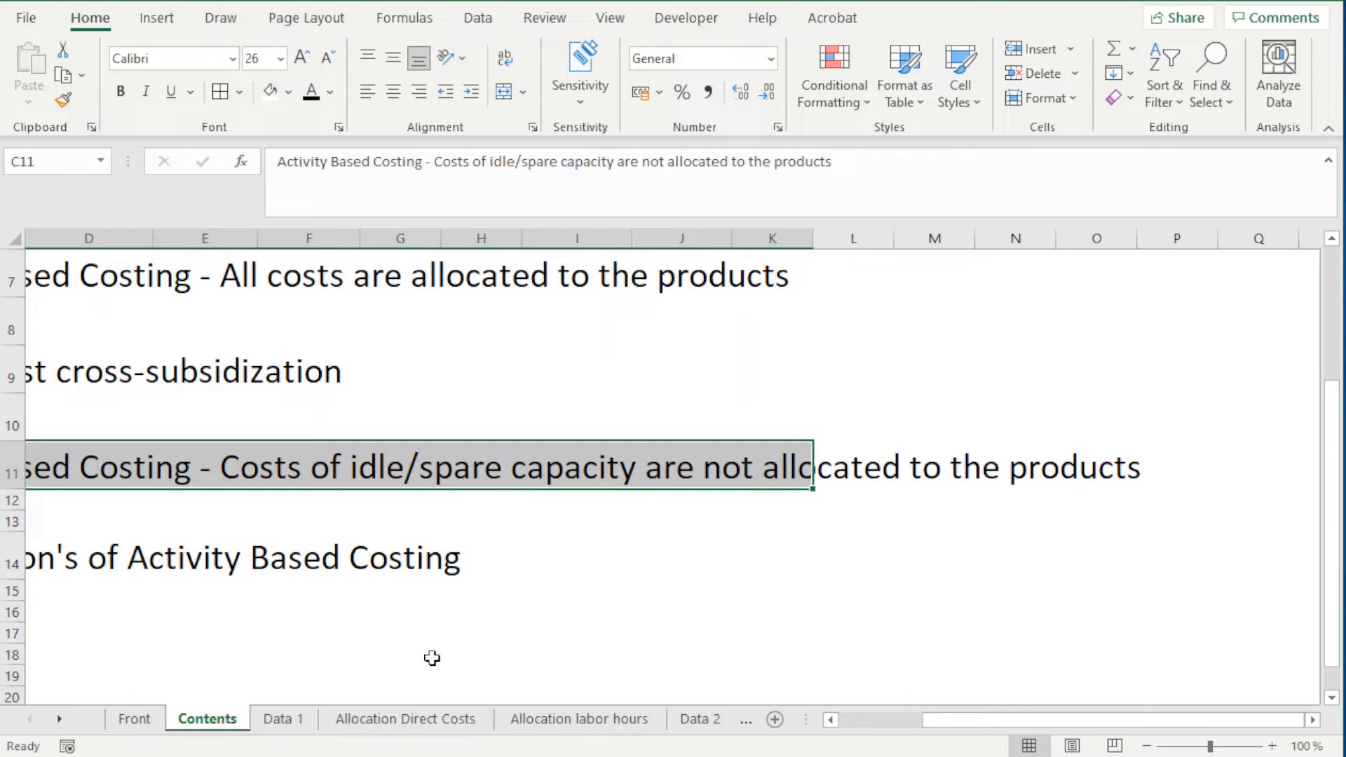
Go to the Data 3 sheet and examine the Available Capacity column, E9:E15, in the cost driver table
left_click(701, 720)
left_click(701, 719)
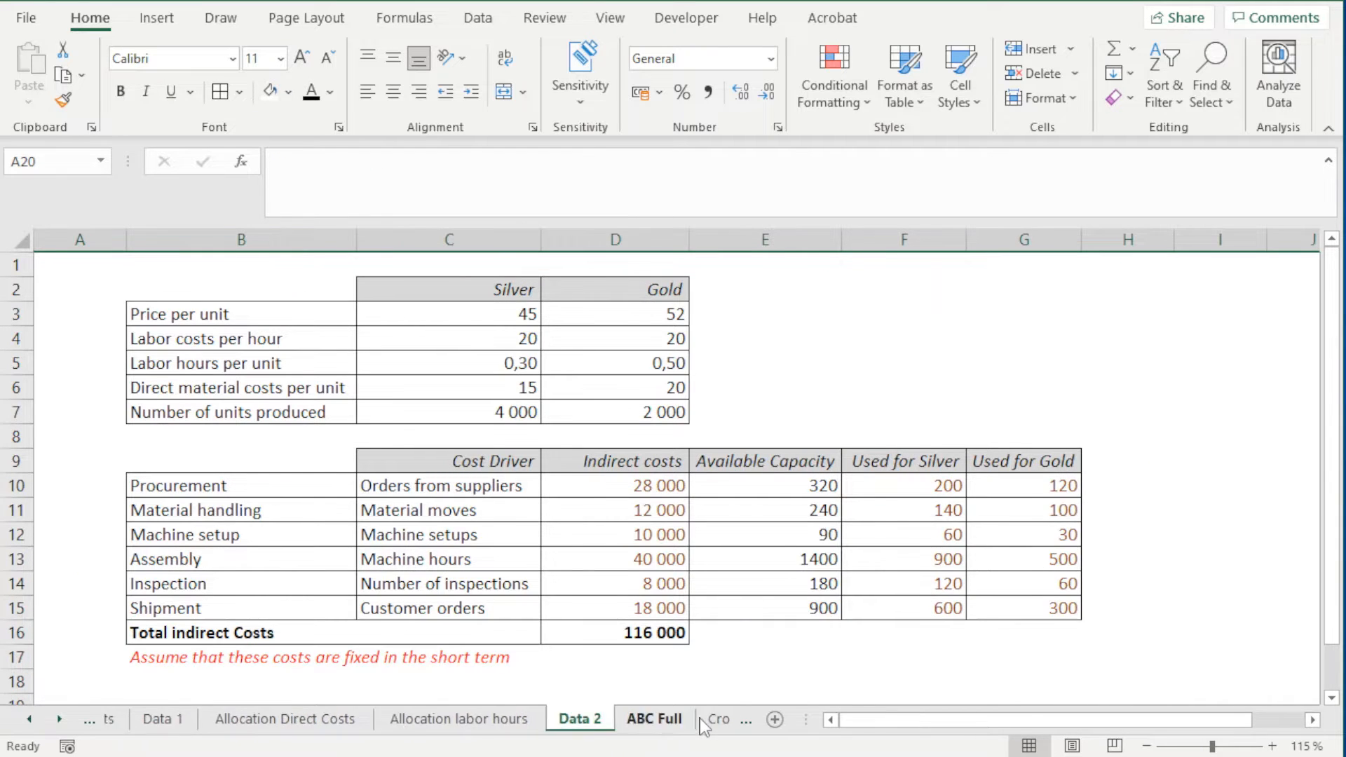
left_click(703, 719)
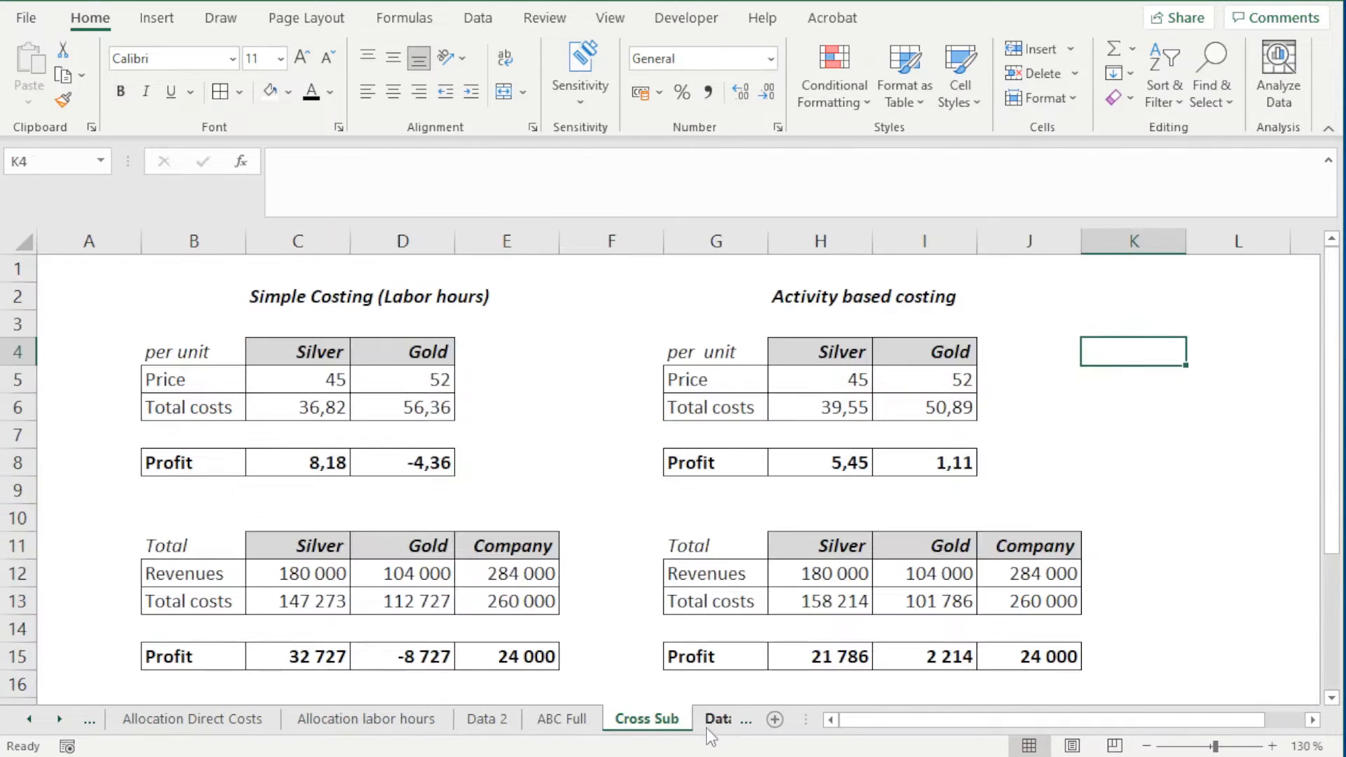
left_click(721, 721)
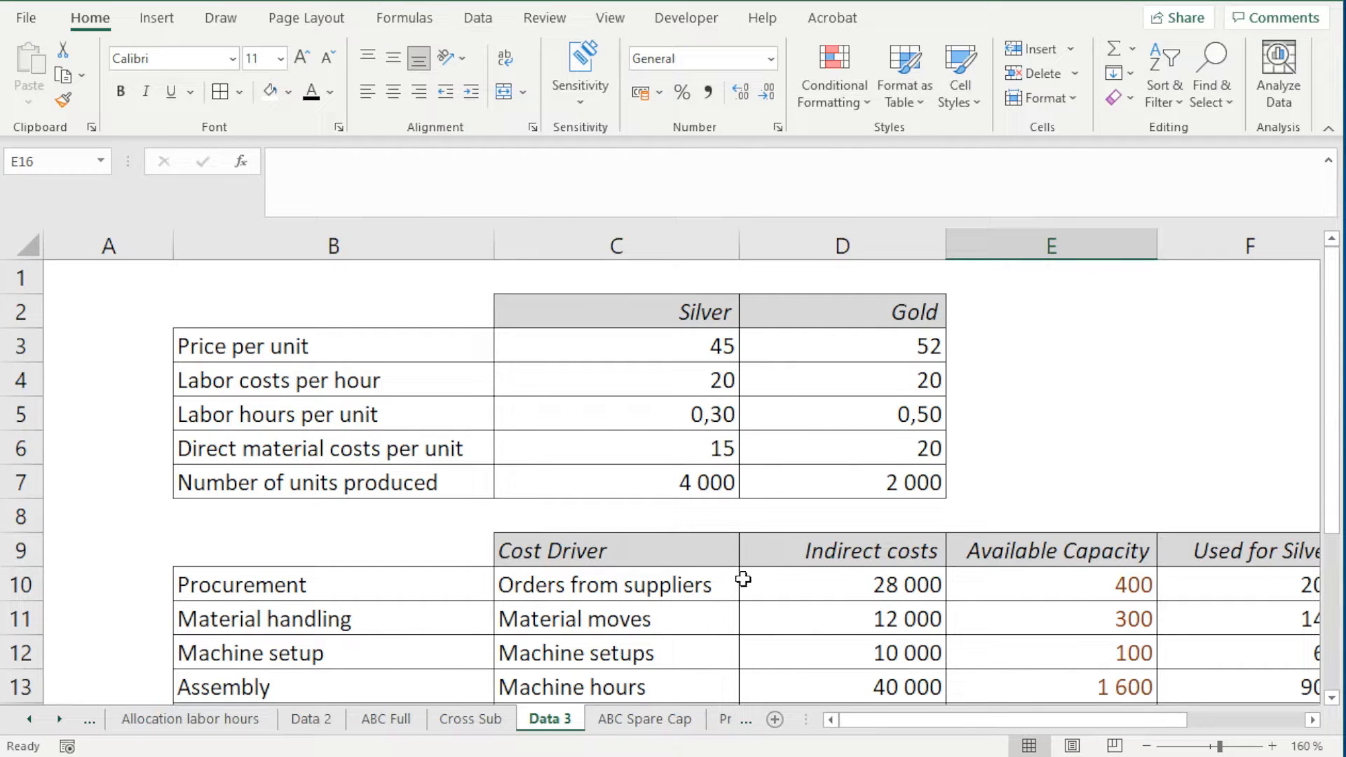
scroll(785, 552, "down", 2)
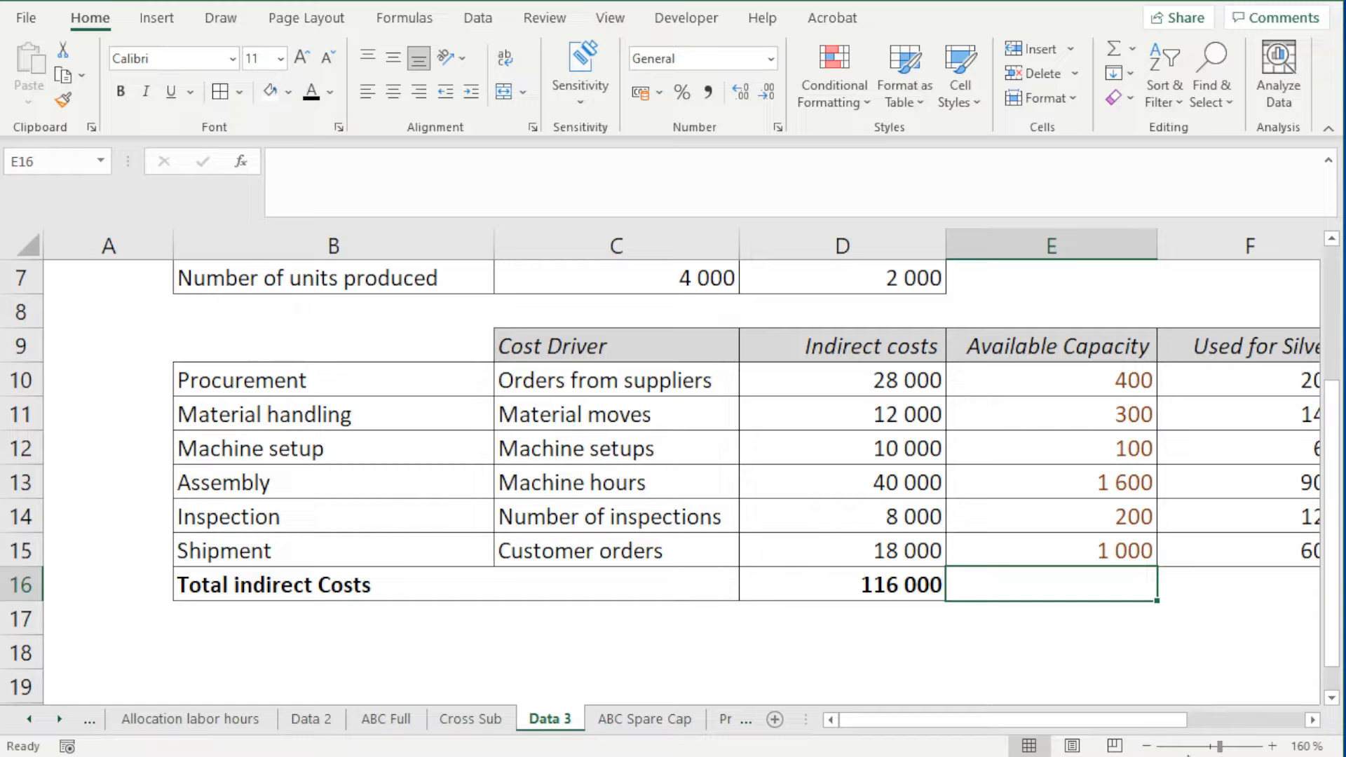
left_click(1144, 745)
left_click(1144, 746)
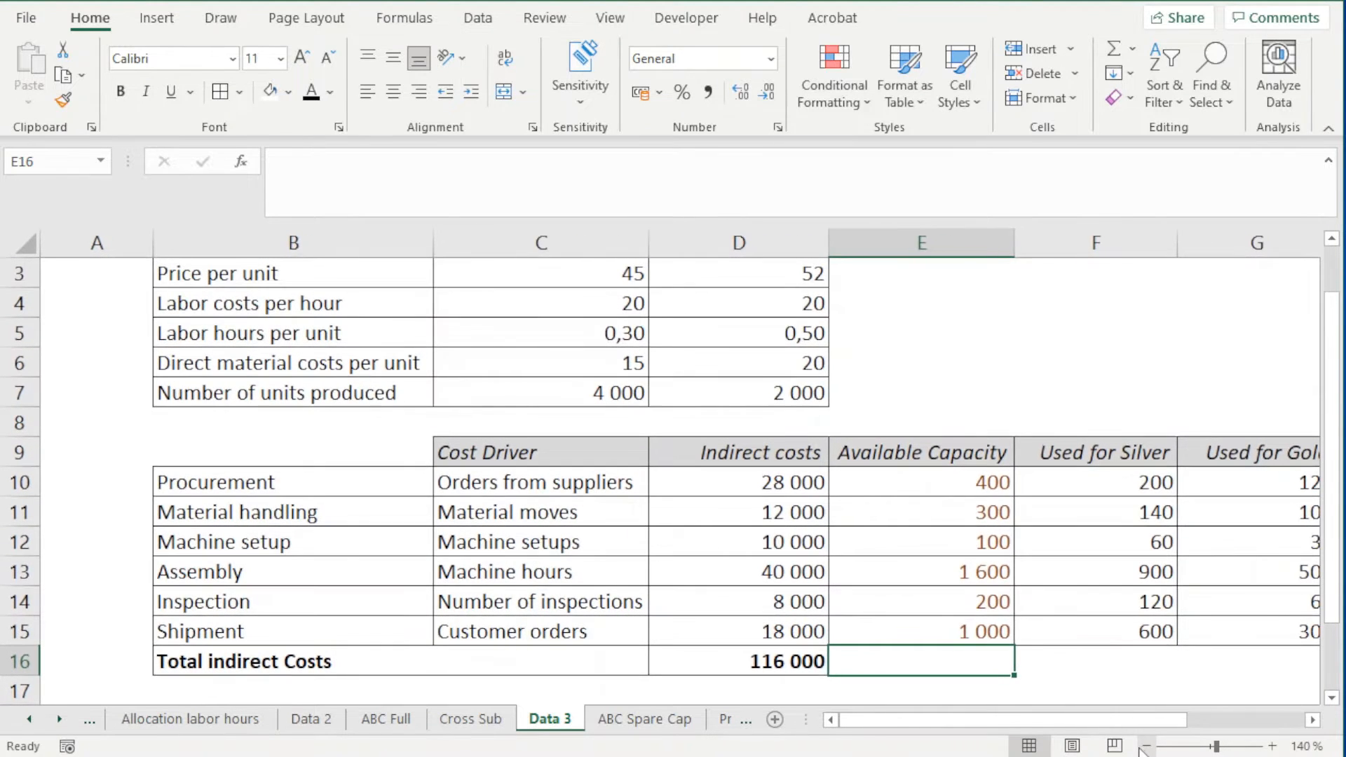
left_click(1311, 720)
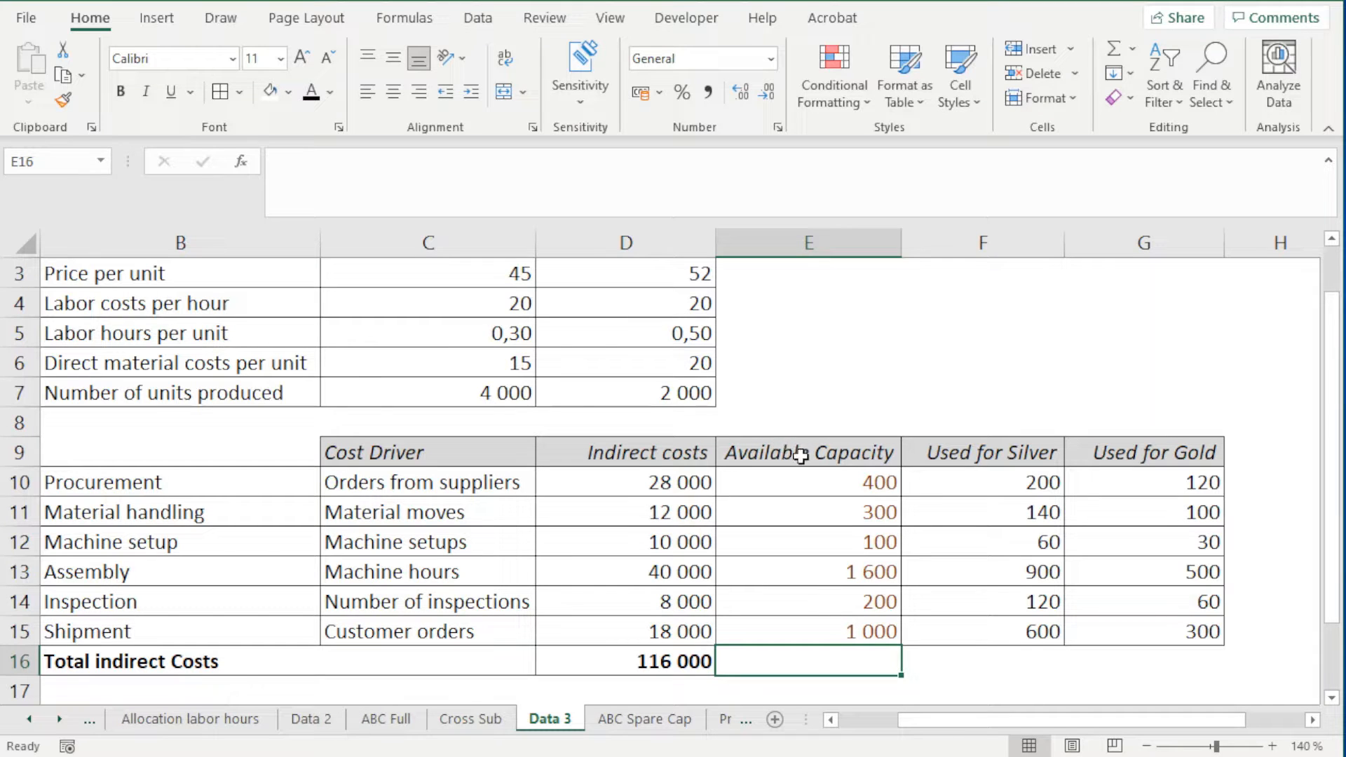
left_click_drag(816, 452, 822, 631)
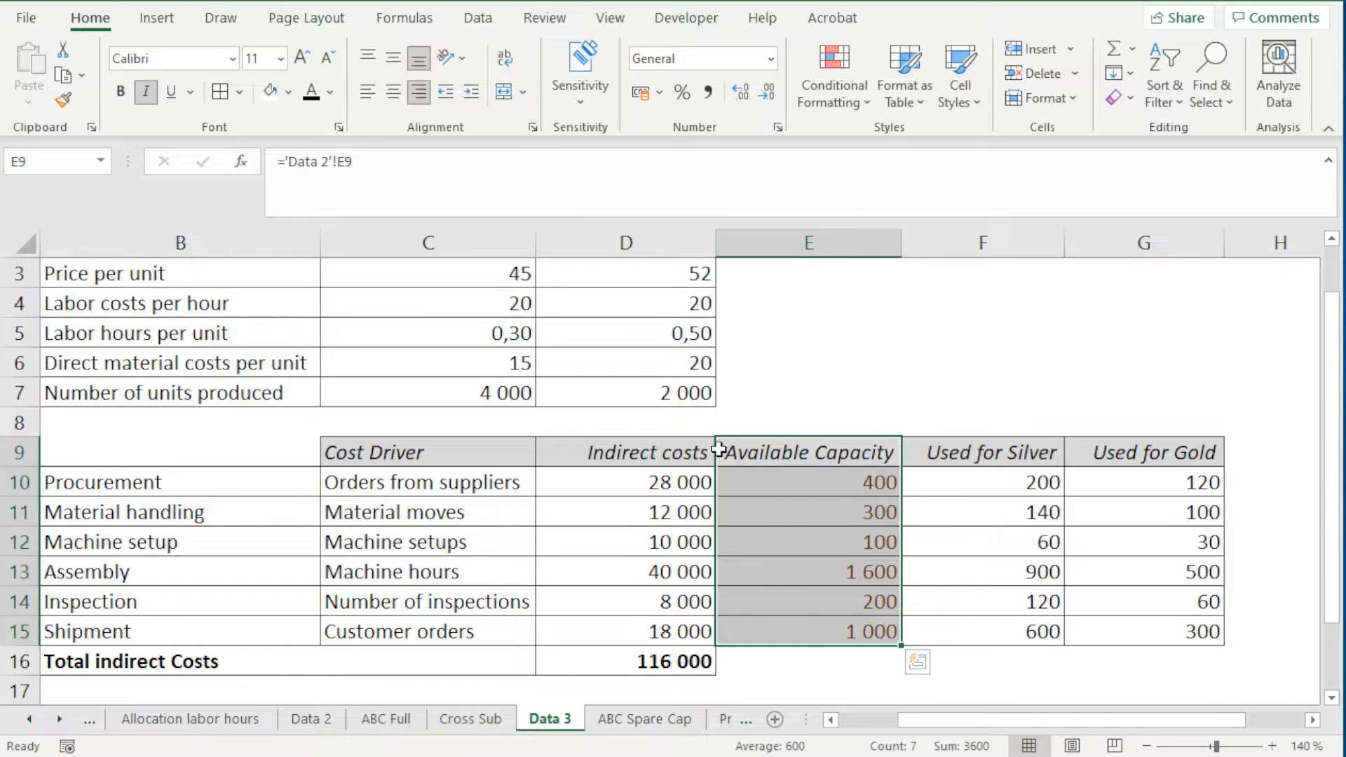
Compare with the Available Capacity column on the Data 2 sheet and inspect the Procurement formula in E10
left_click(320, 728)
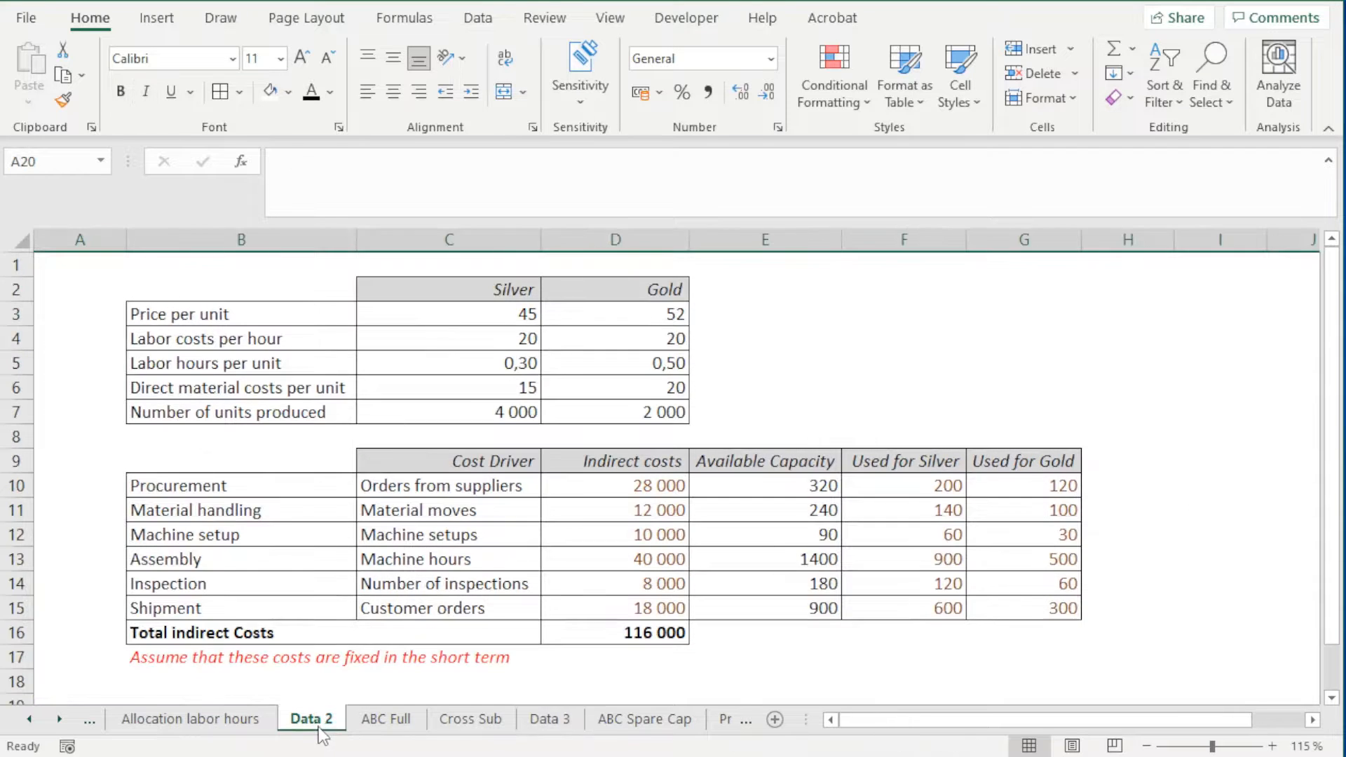
left_click_drag(770, 464, 740, 603)
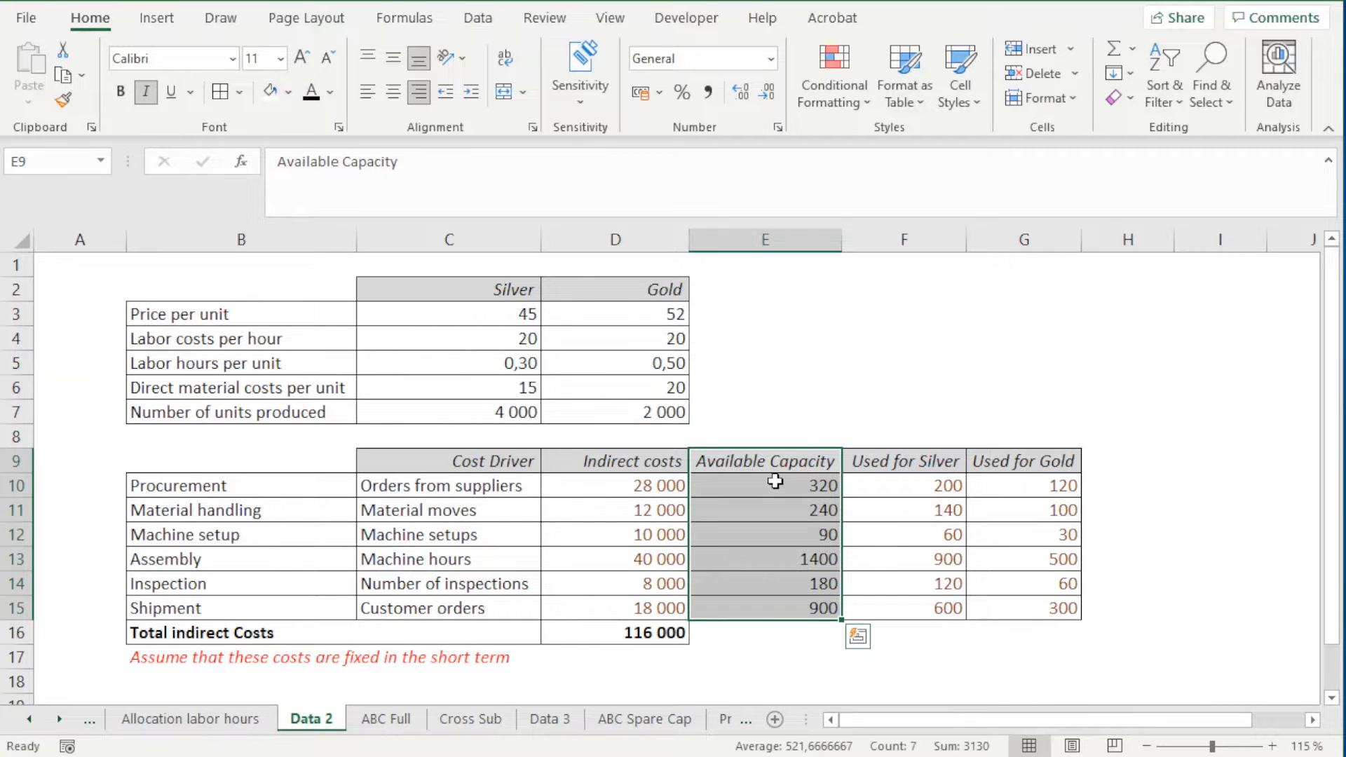
left_click(774, 480)
double_click(777, 485)
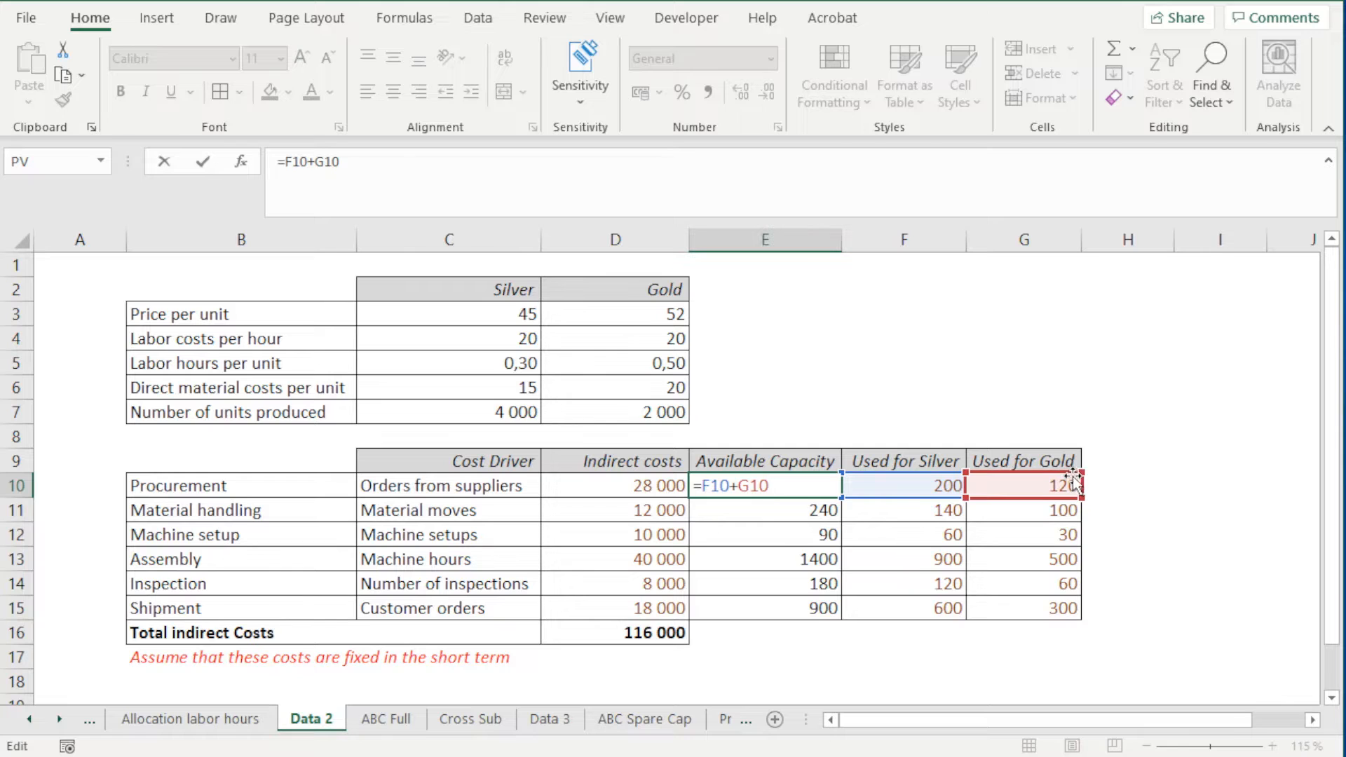
key("ctrl+Return")
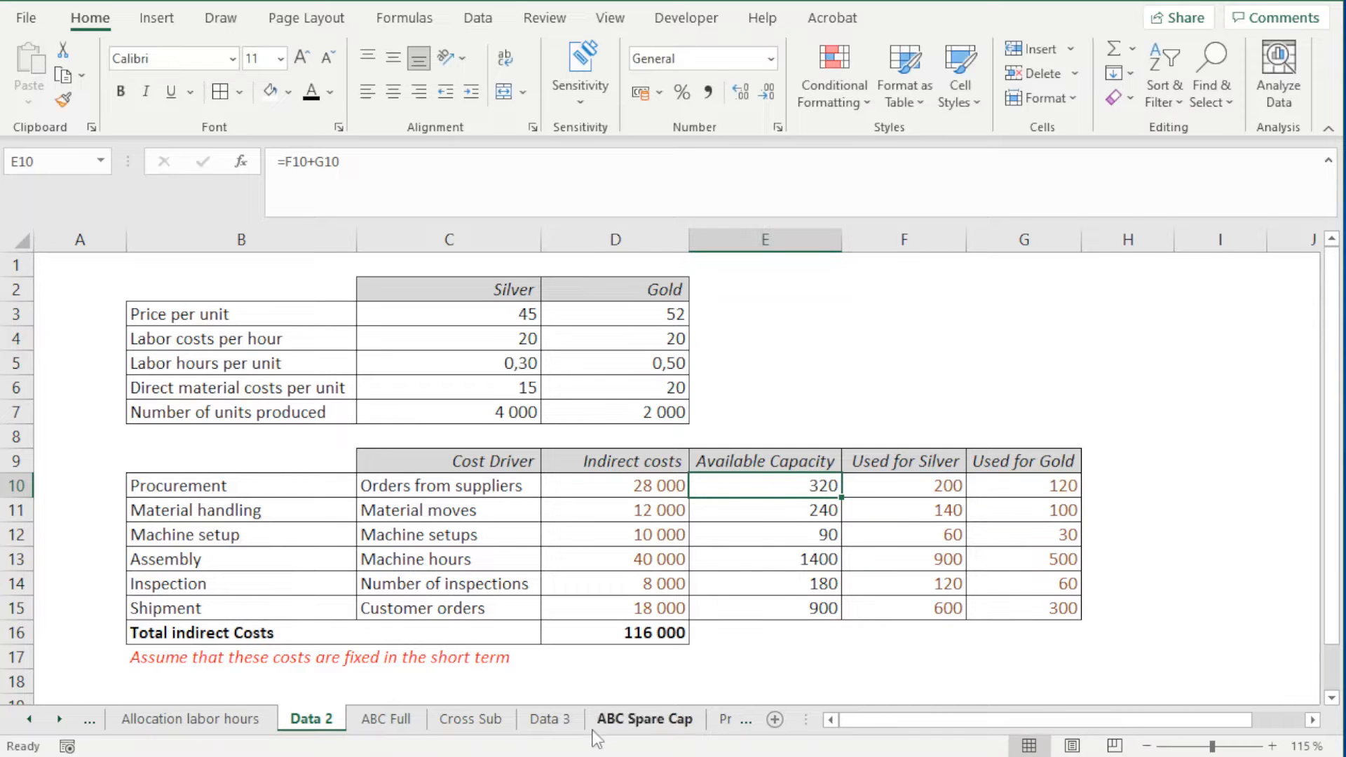
On the Data 3 sheet, enter the heading "Idle Capacity" beside the cost driver table and place it in cell I9
left_click(549, 718)
left_click(862, 454)
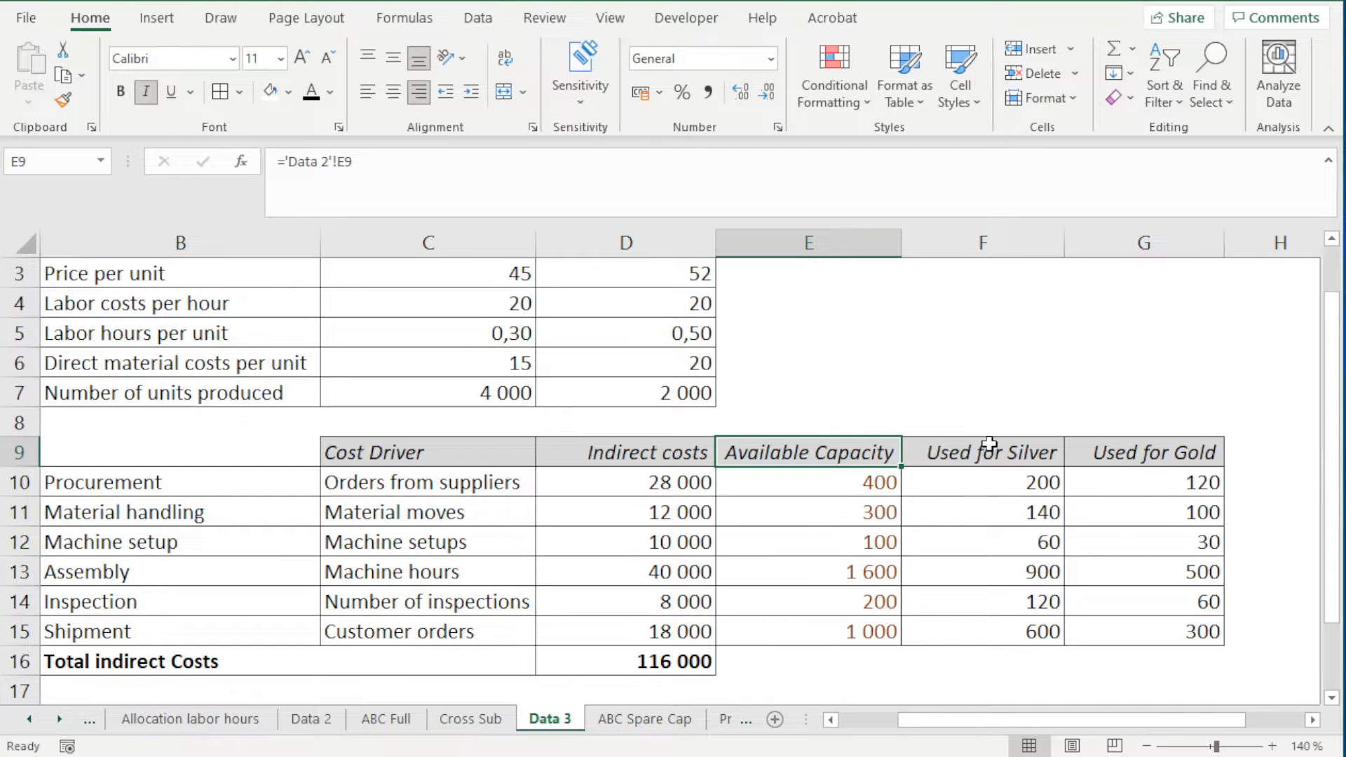
left_click_drag(1026, 482, 1121, 476)
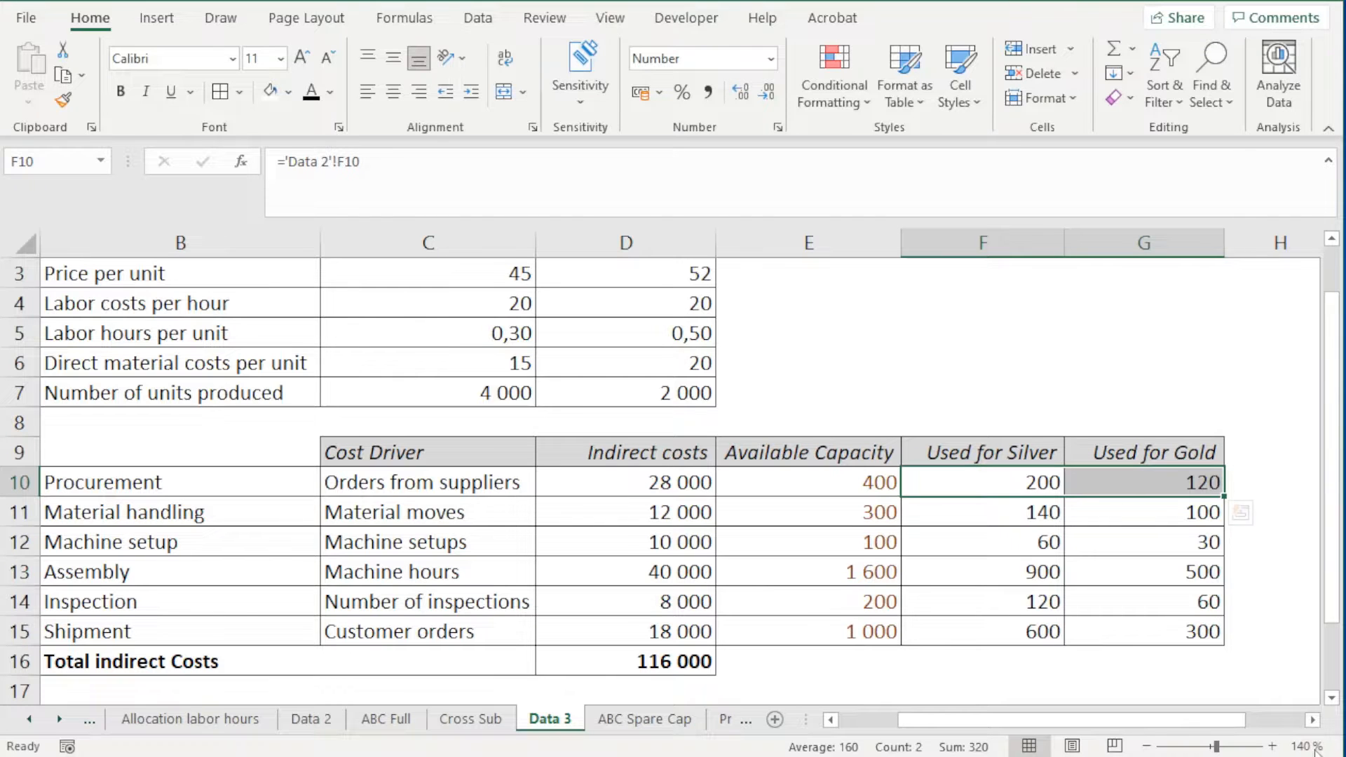
scroll(1239, 473, "right", 2)
left_click(786, 456)
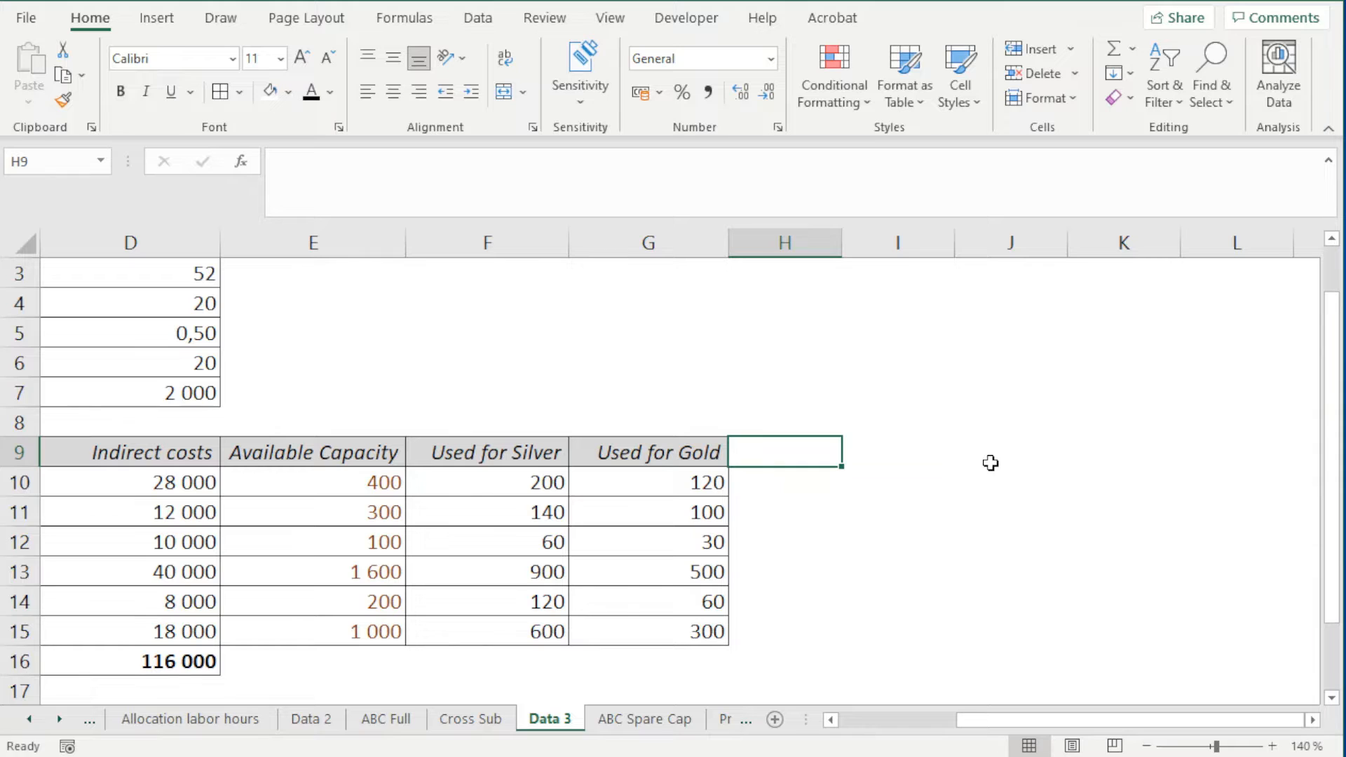
type("Idle ")
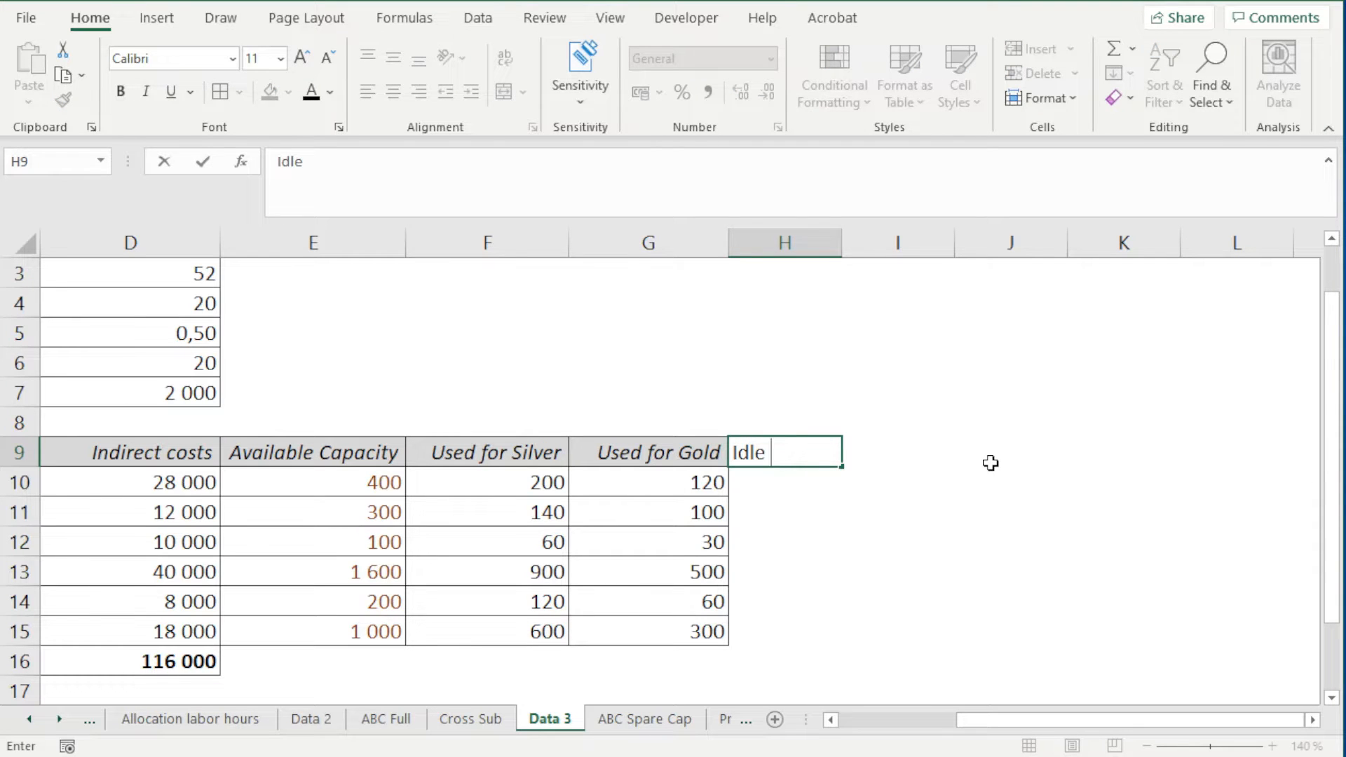
type("Capacity")
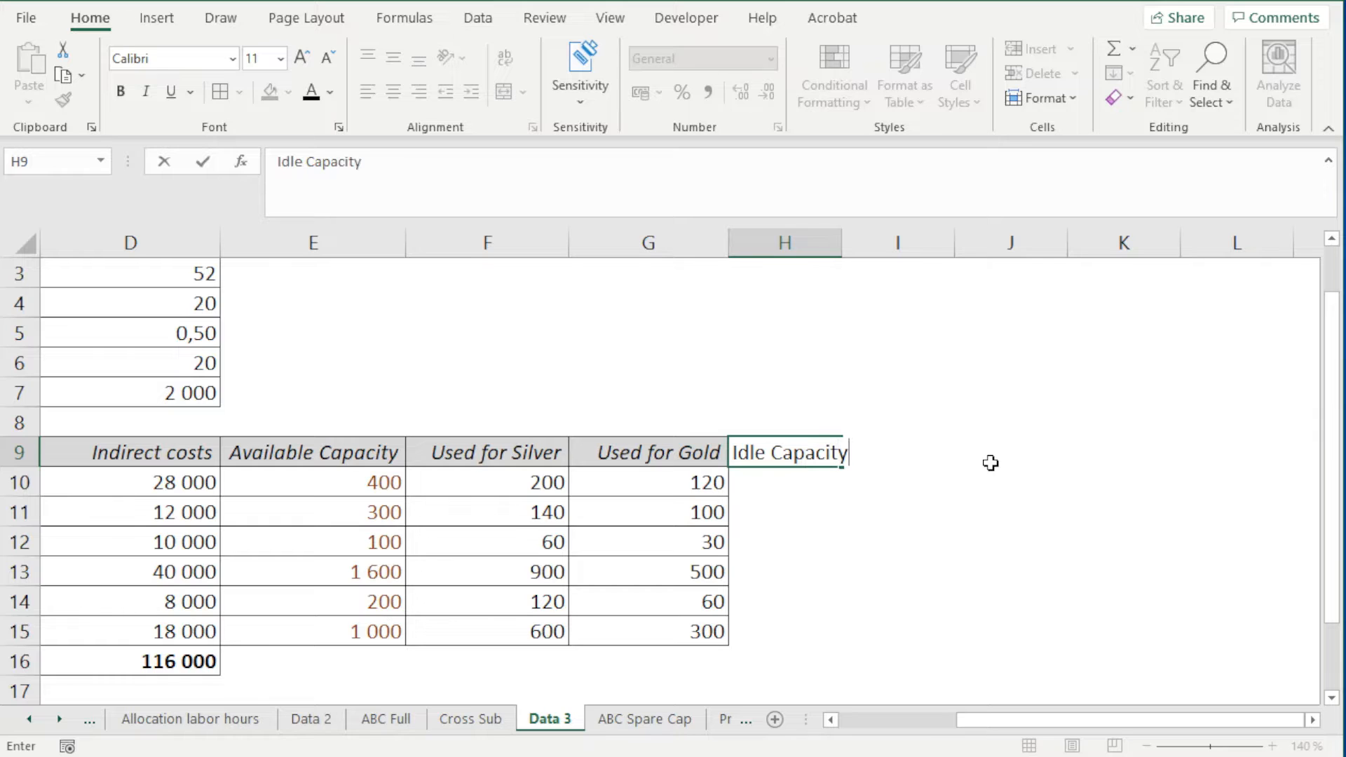
key("Return")
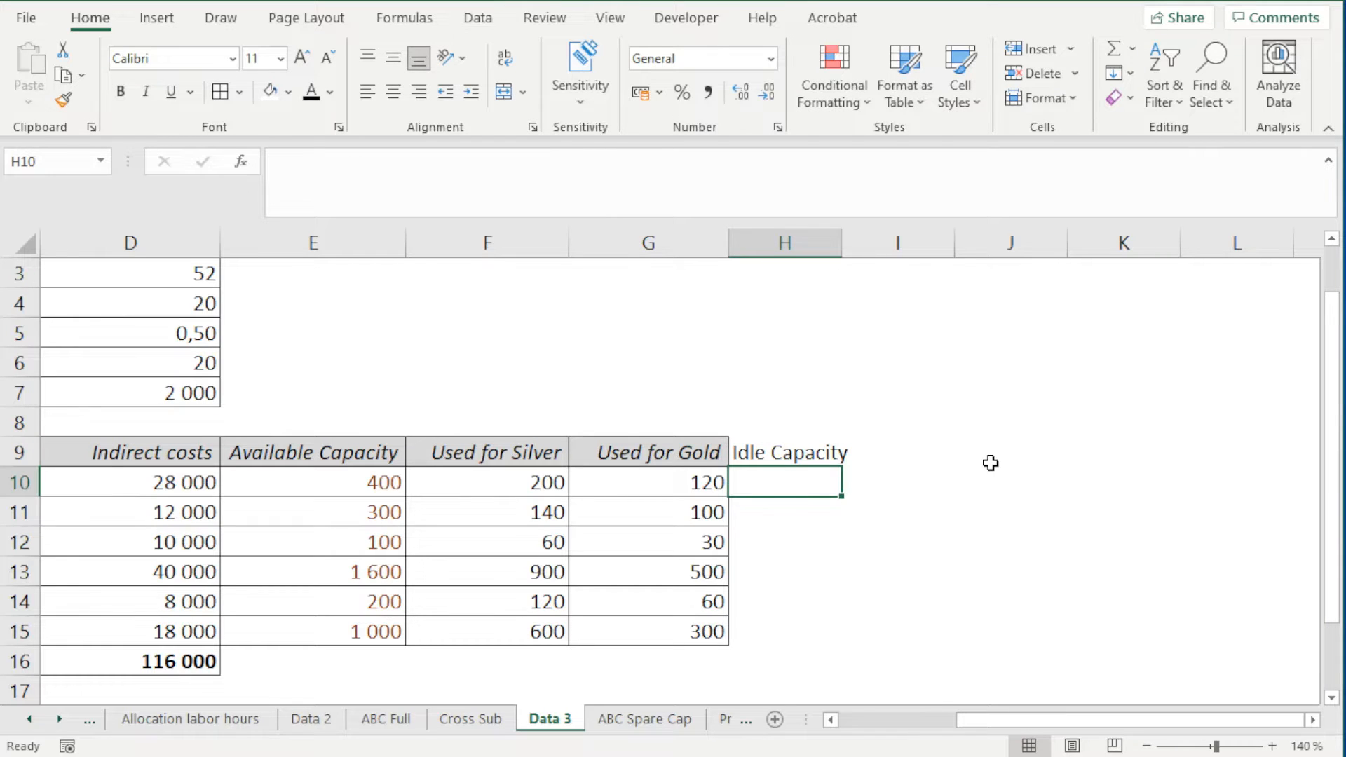
left_click(790, 462)
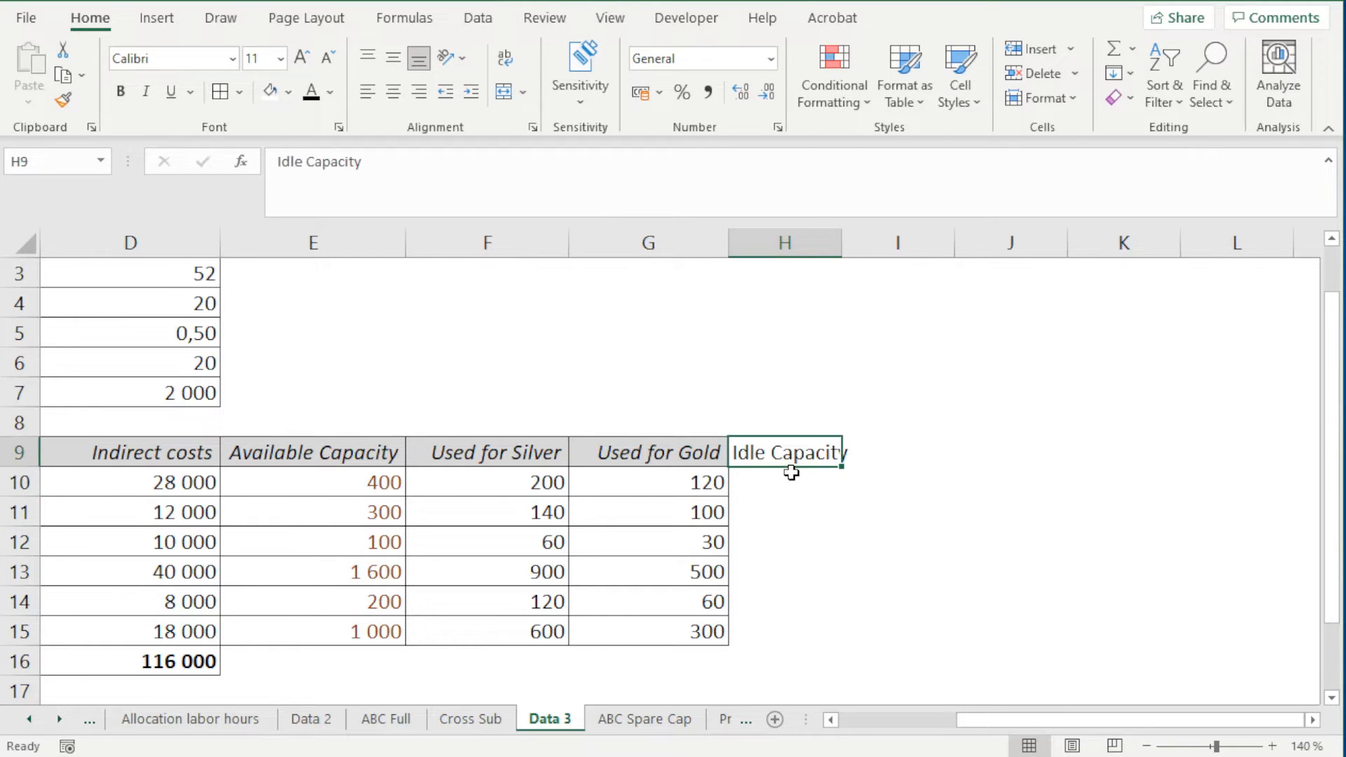
left_click_drag(785, 471, 888, 455)
Enter the heading "Used Capacity" in cell H9, beside the Used for Gold column
left_click(788, 461)
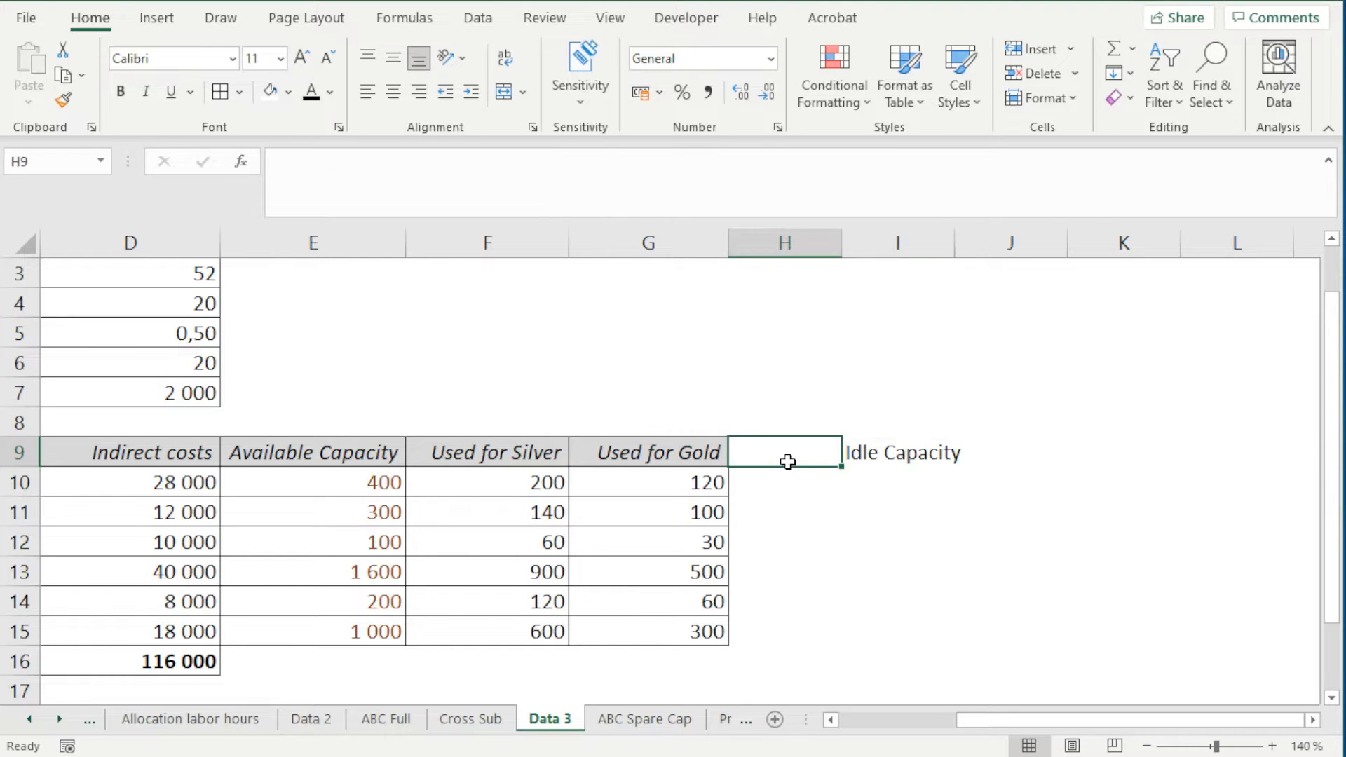
type("Used")
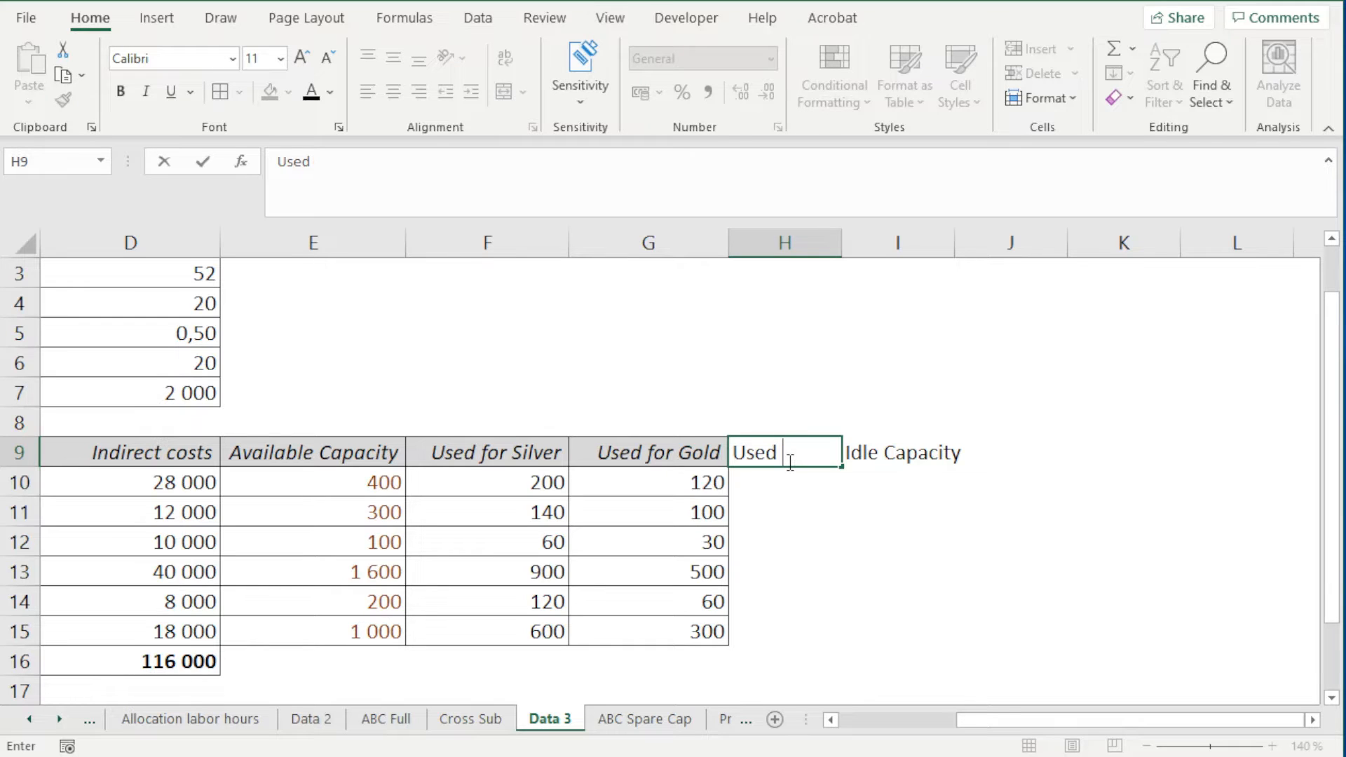
type(" Capacity")
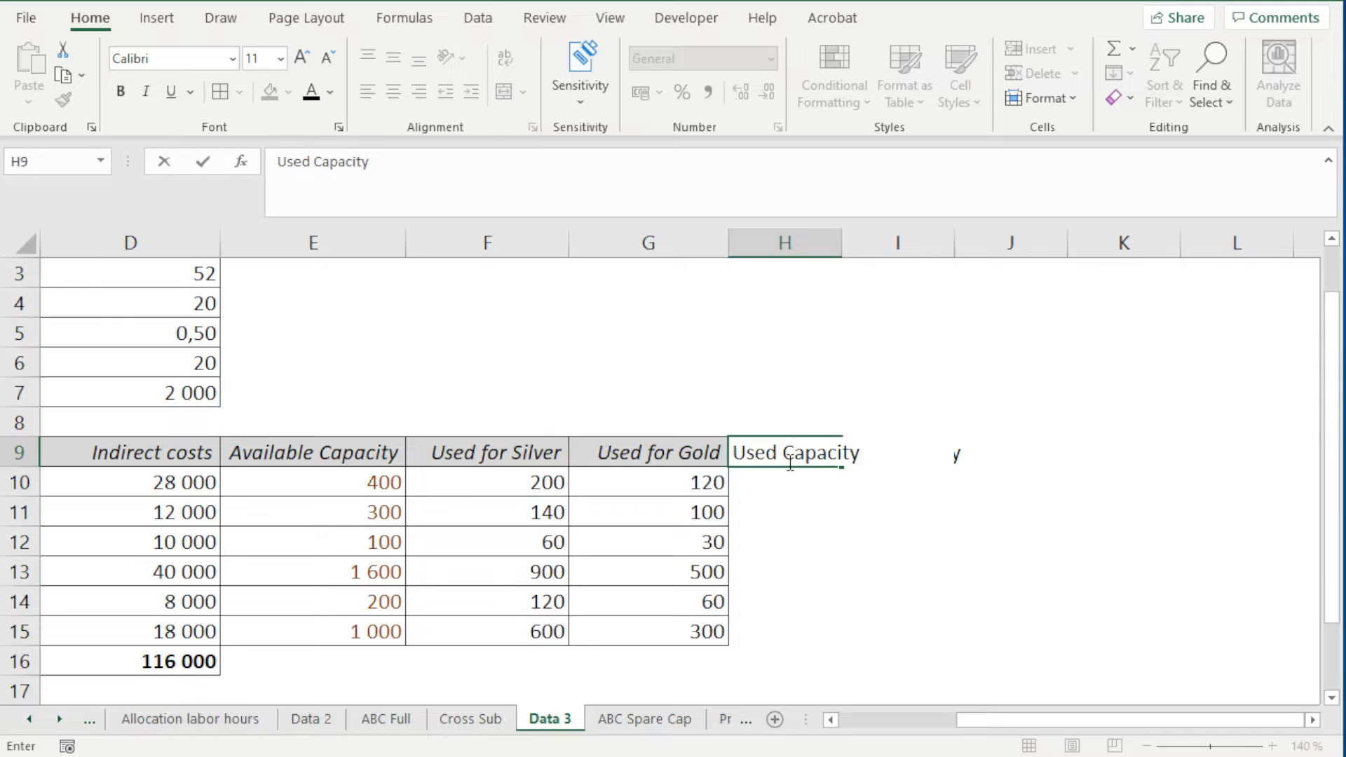
key("Return")
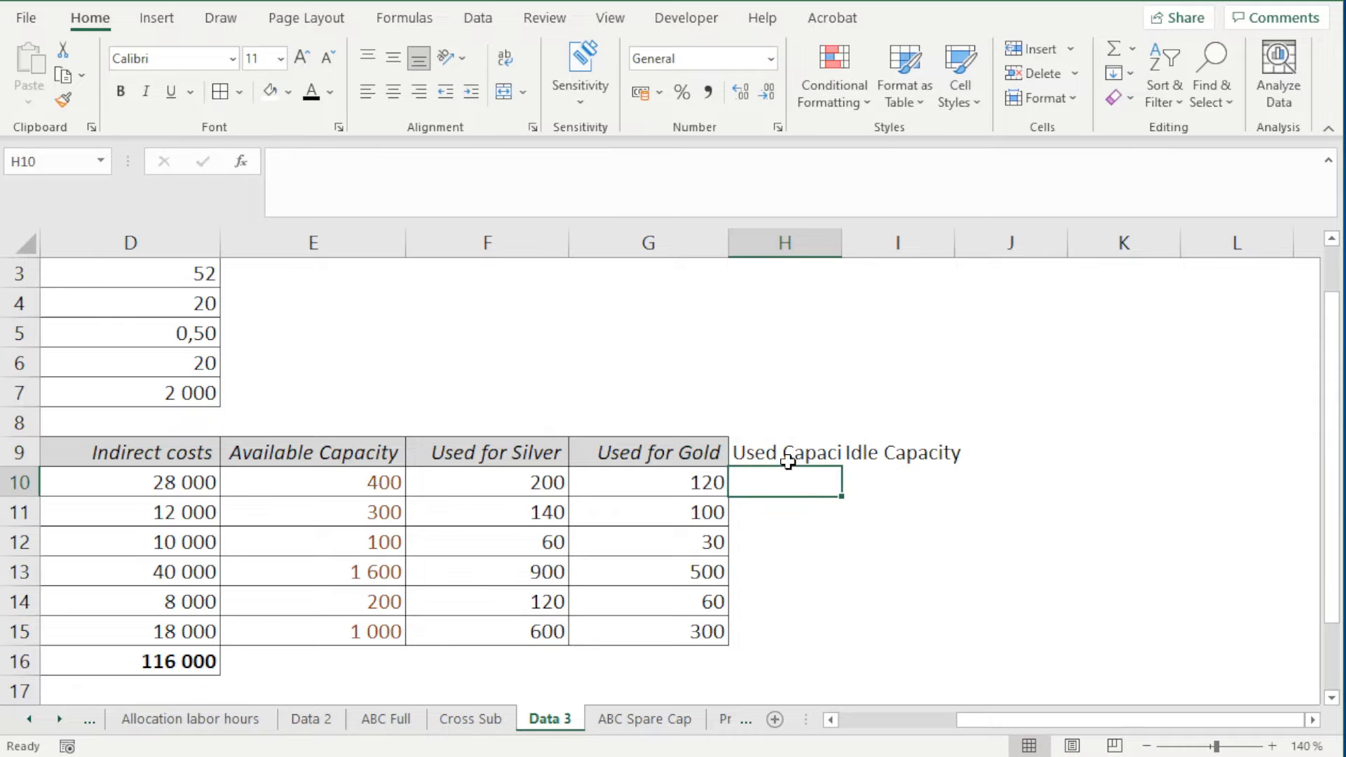
Calculate Procurement's used capacity in H10 with the formula =F10+G10, and open the formula to check its references
type("=")
key("Left")
key("Left")
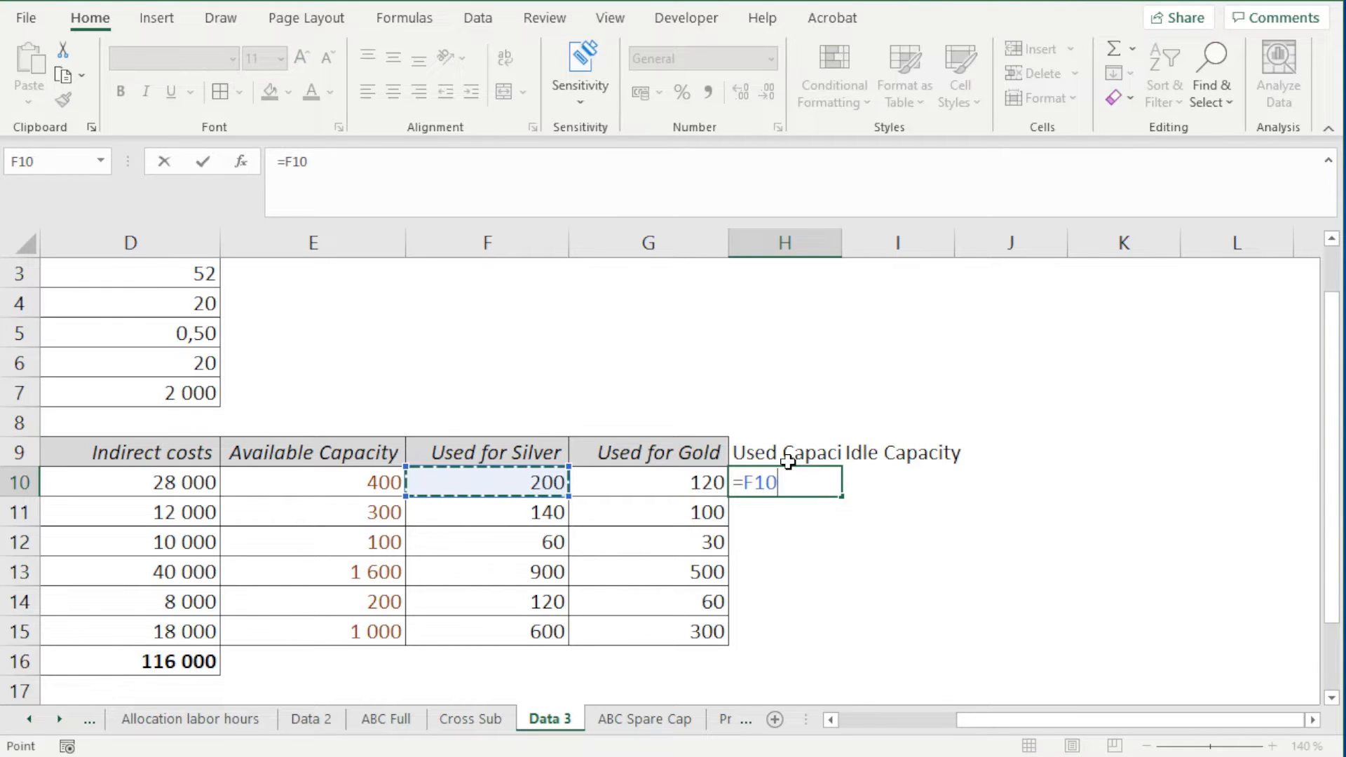
key("Left")
key("Right")
type("+")
key("Left")
key("Return")
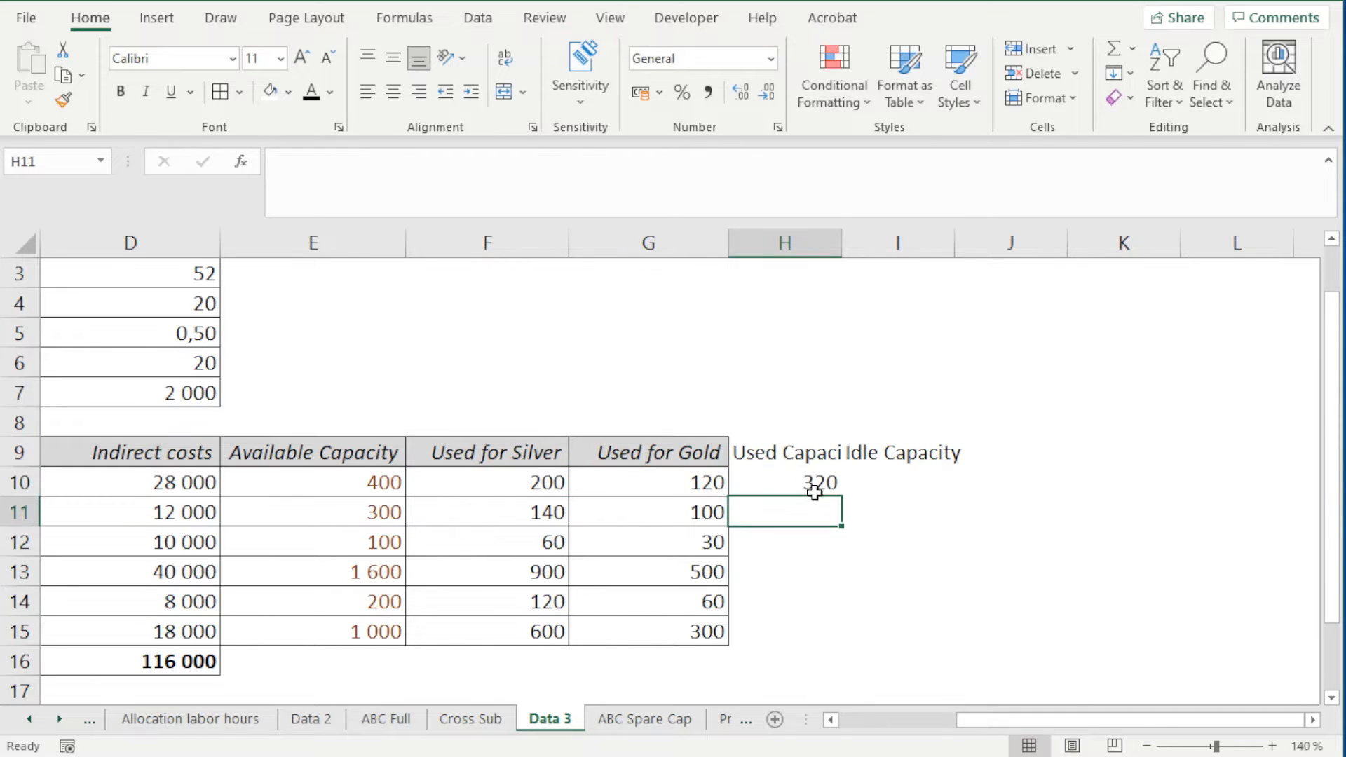
left_click(808, 488)
double_click(813, 491)
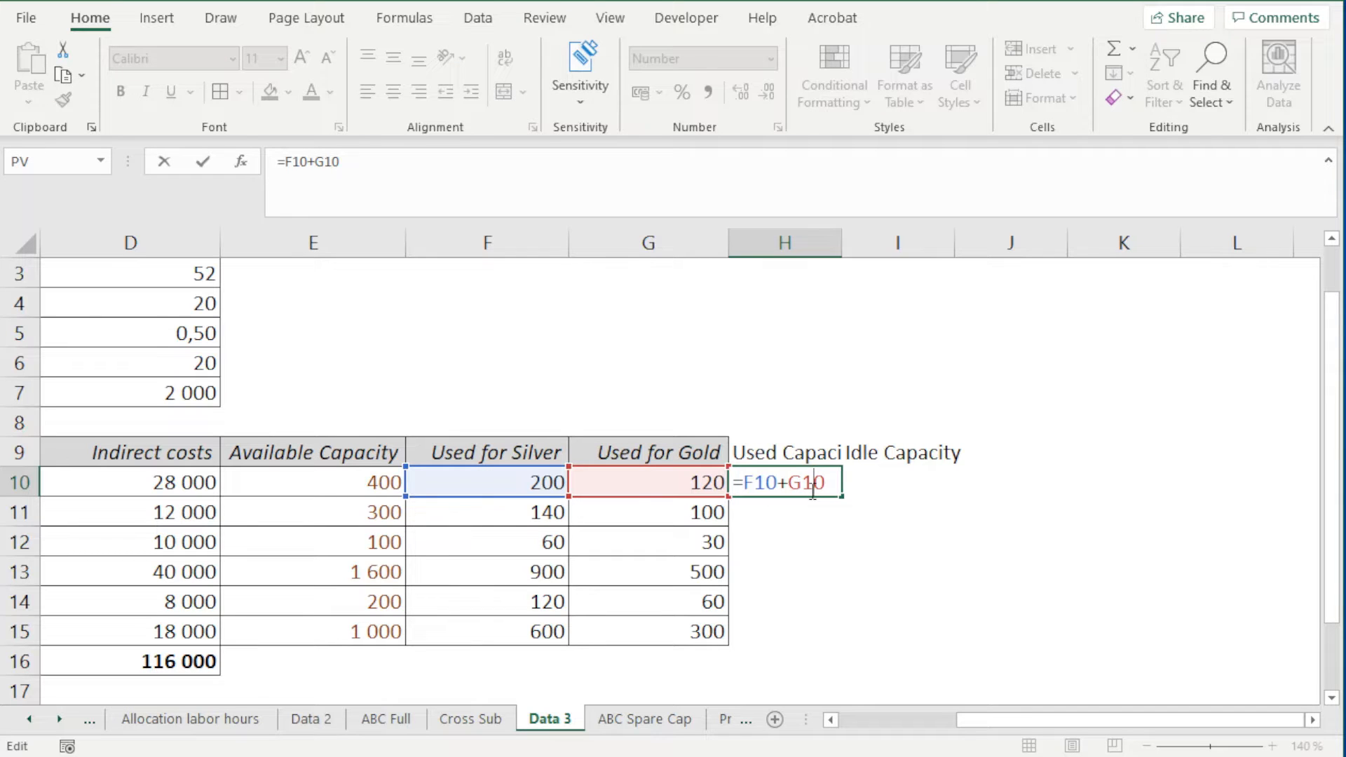
Copy the Used for Gold heading's formatting to H9:I9 and fit the widths of columns H and I to their headings
key("Return")
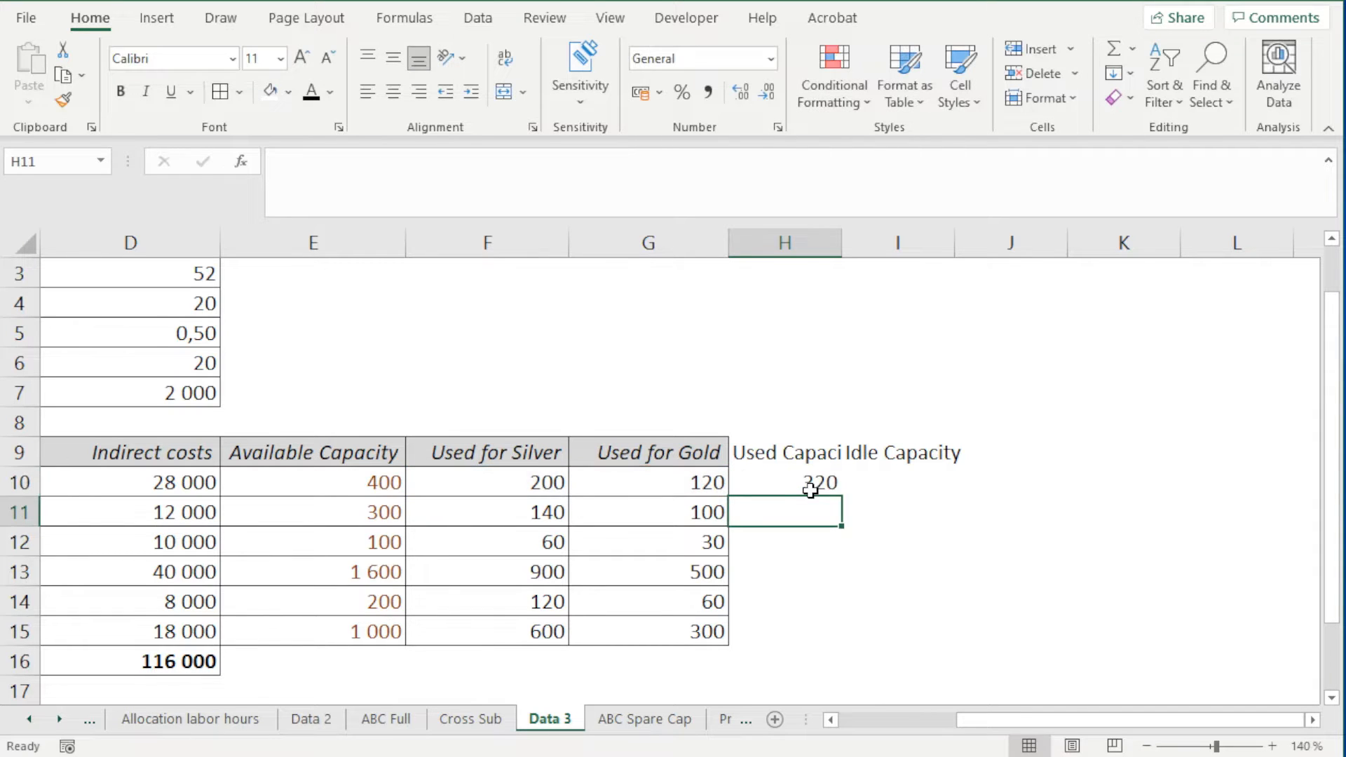
left_click(674, 434)
key("Down")
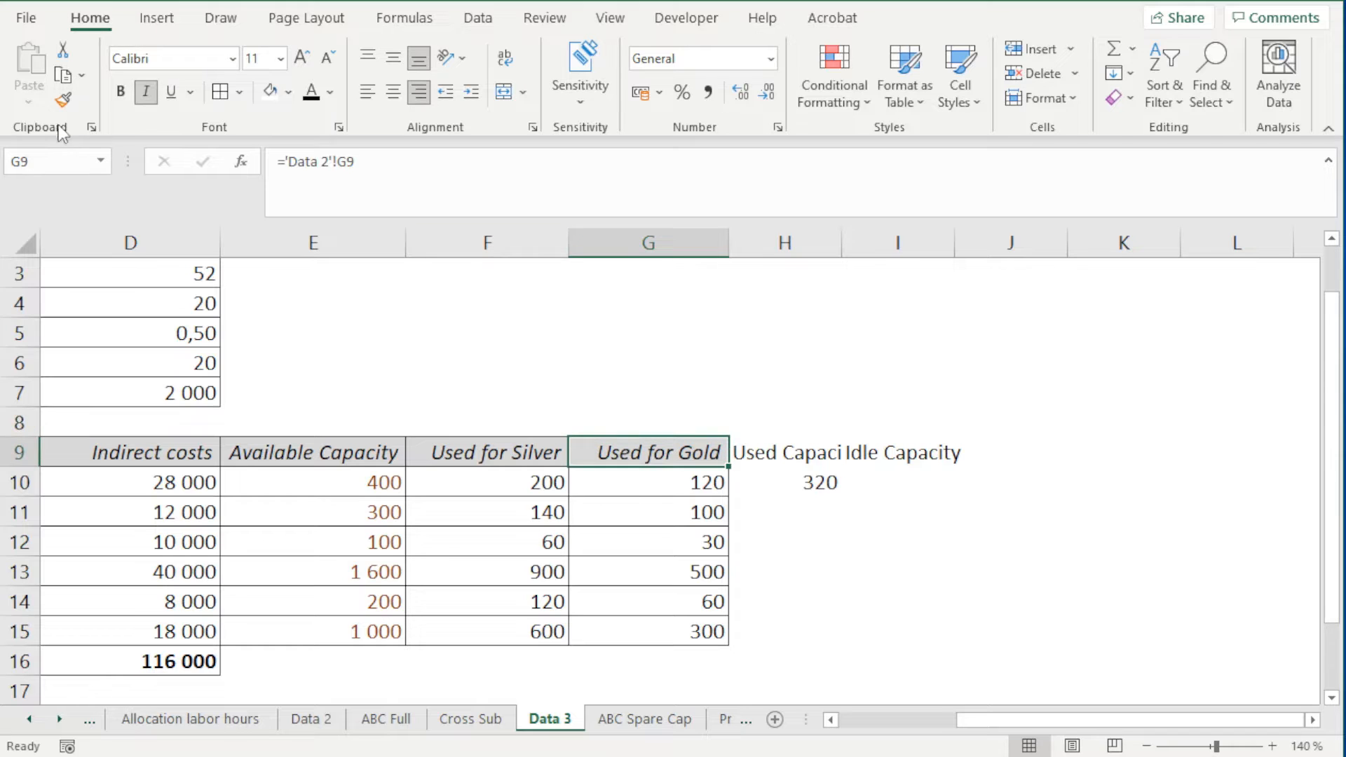
left_click(63, 100)
left_click_drag(772, 452, 895, 457)
double_click(841, 242)
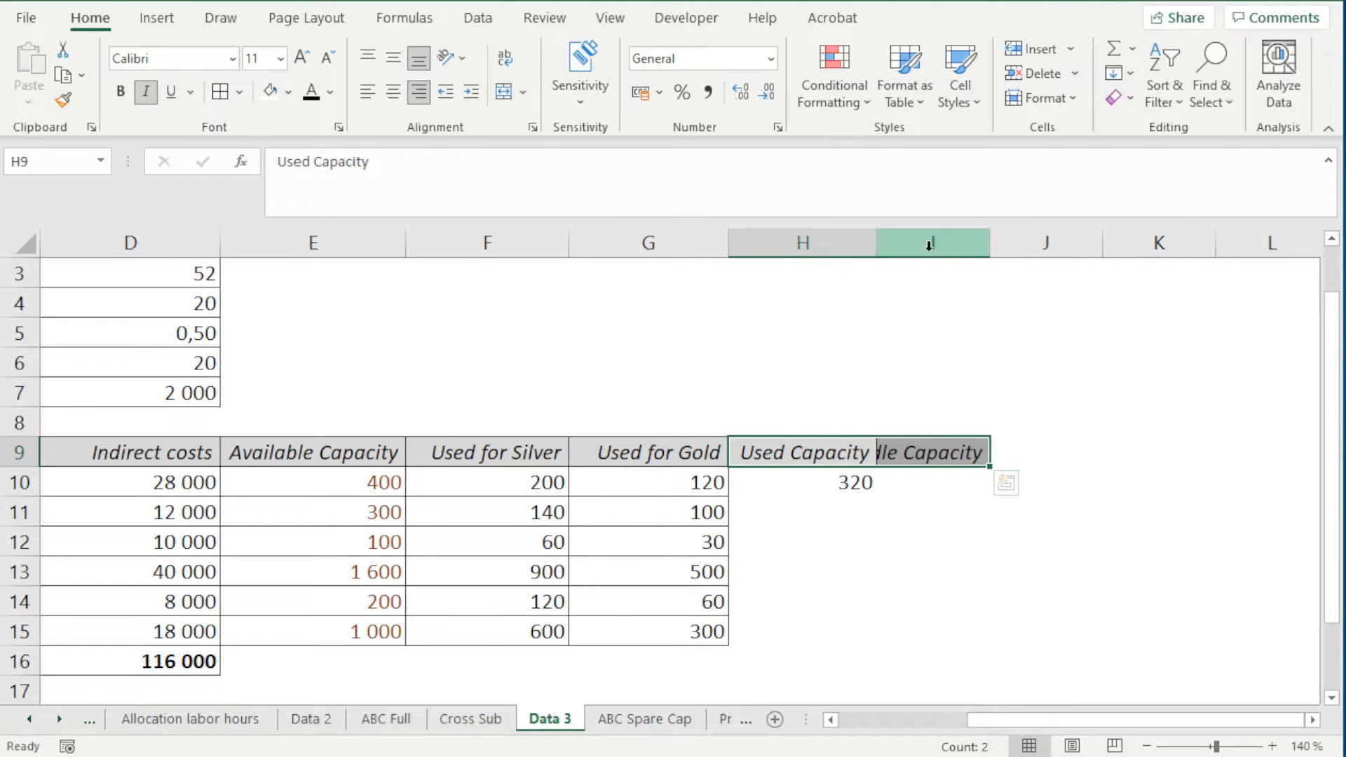
double_click(990, 250)
left_click(1051, 479)
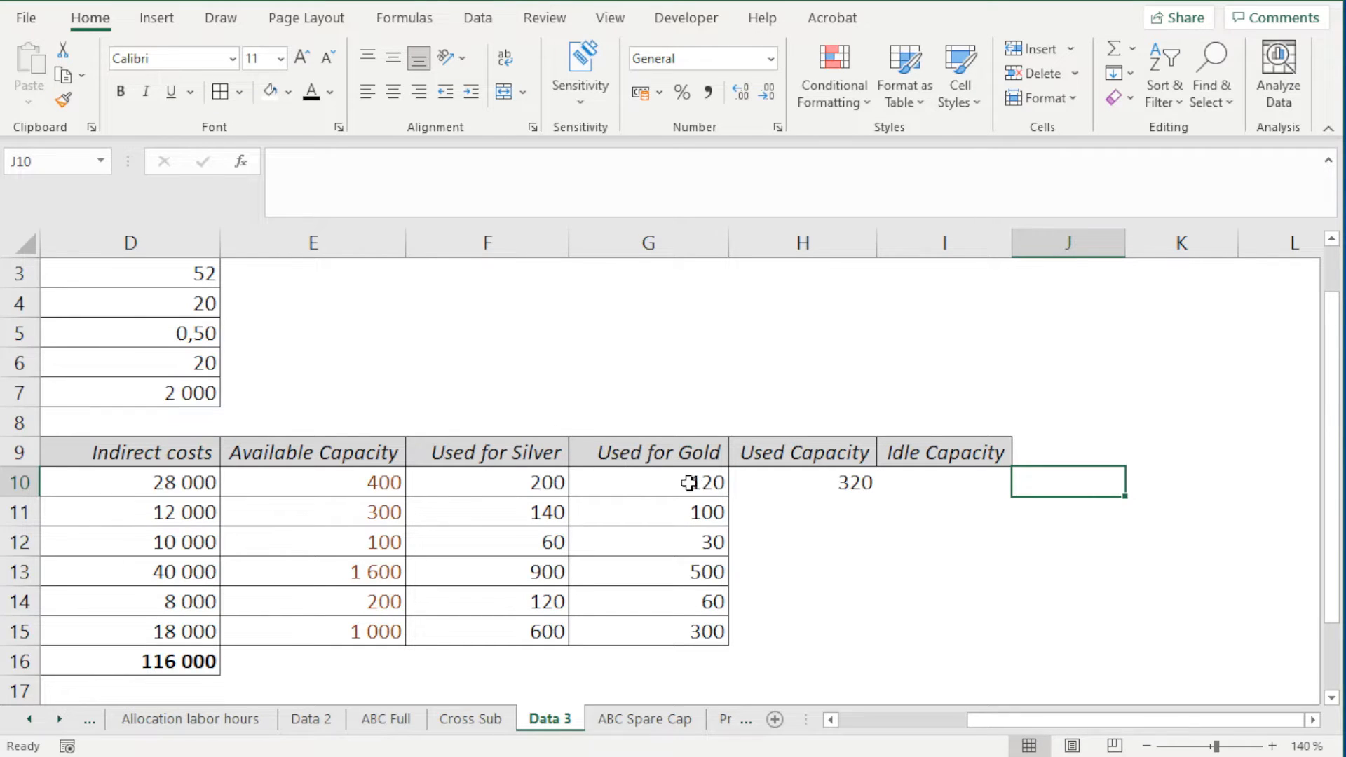
Compare Procurement's used and available capacity on the Data 3 sheet with its available capacity on the Data 2 sheet
left_click(806, 485)
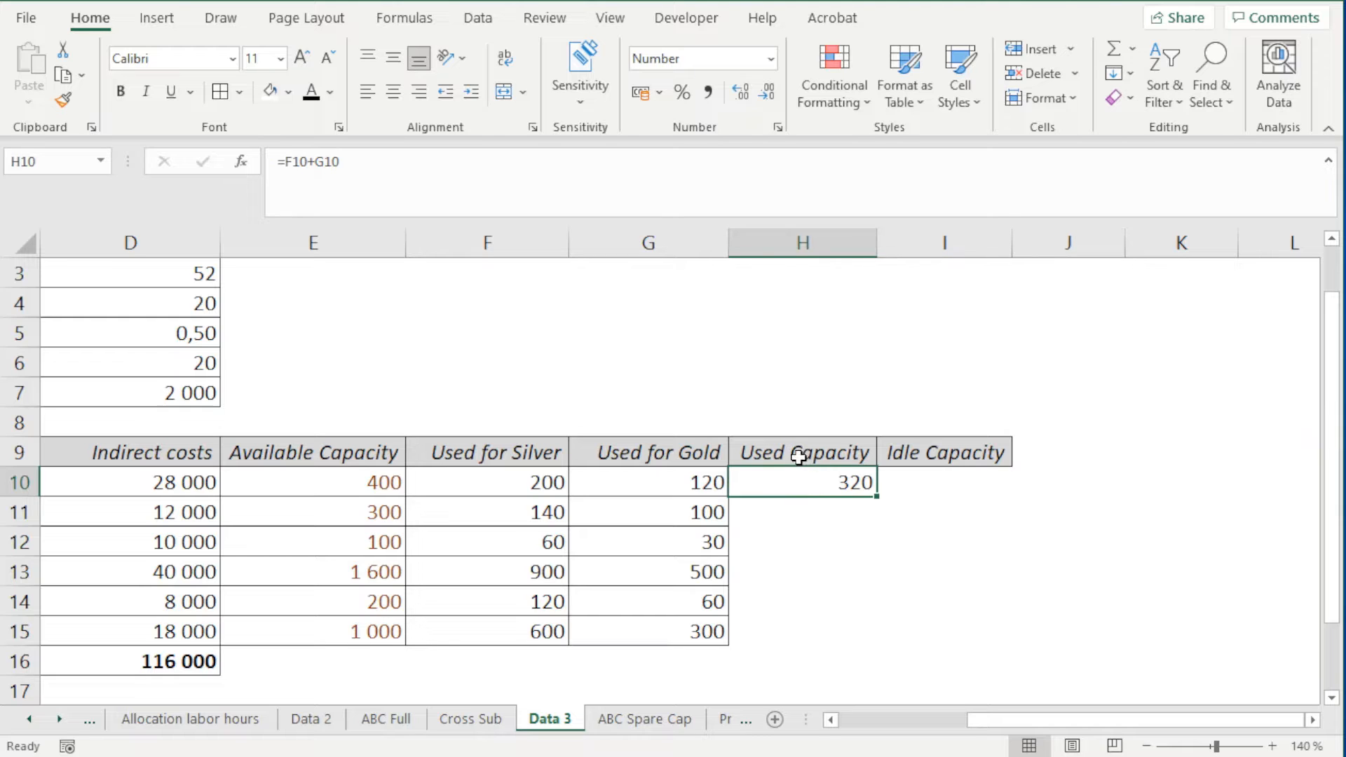
left_click_drag(797, 441, 805, 482)
left_click_drag(358, 462, 367, 484)
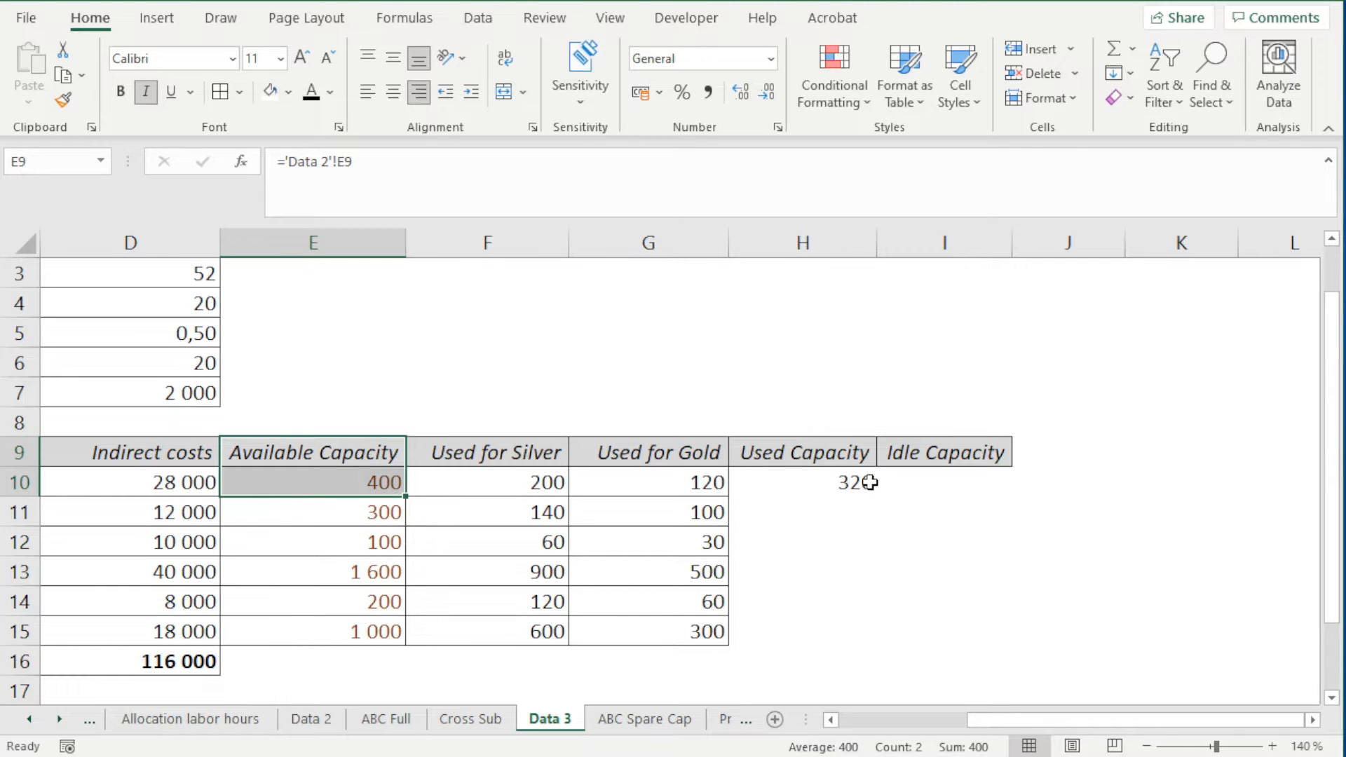
left_click(820, 479)
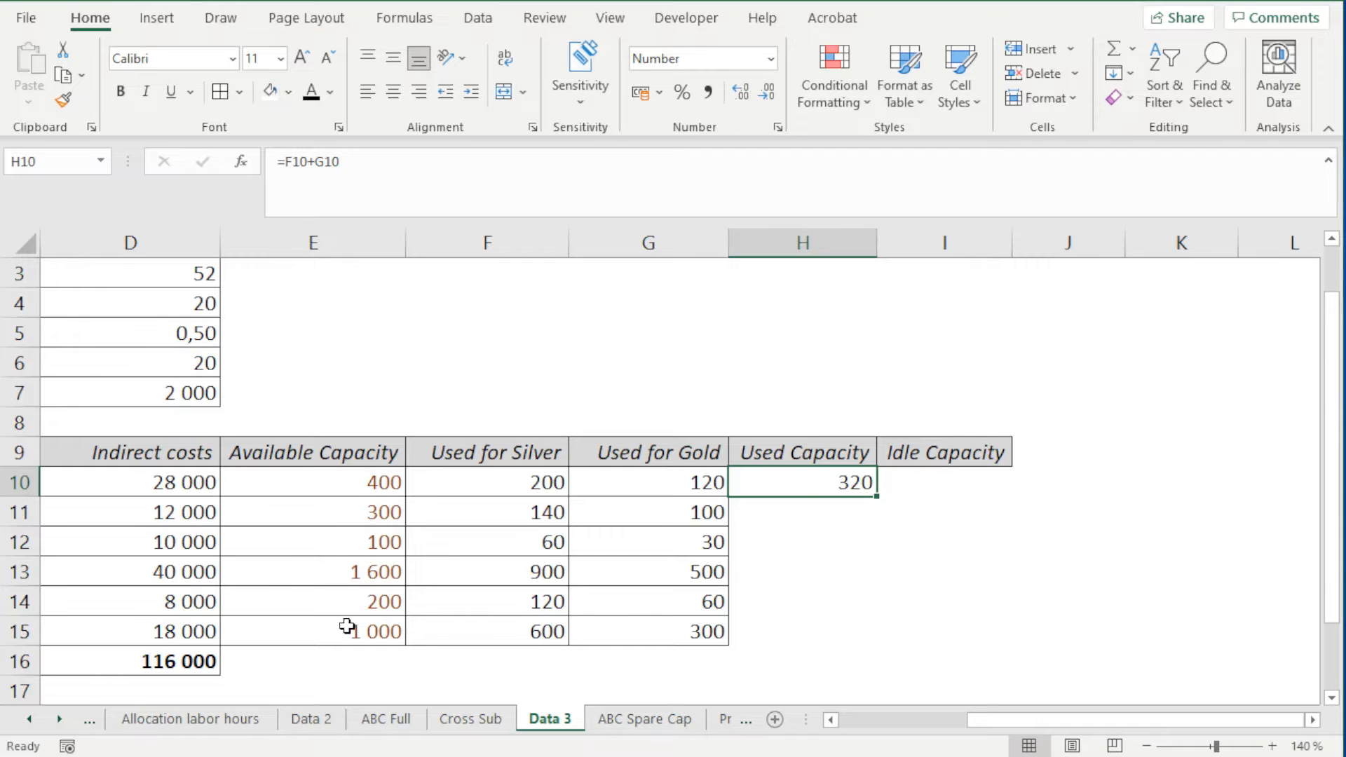
left_click(322, 722)
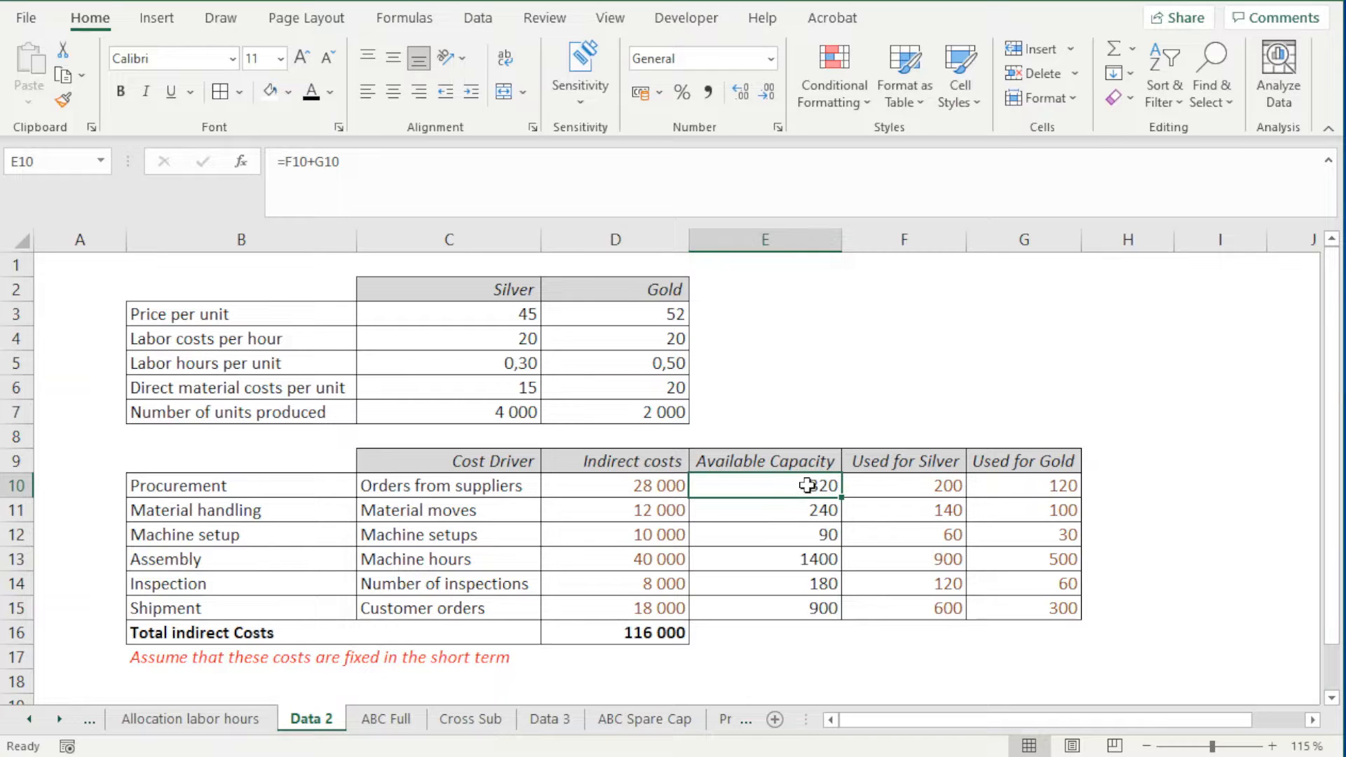
left_click(561, 719)
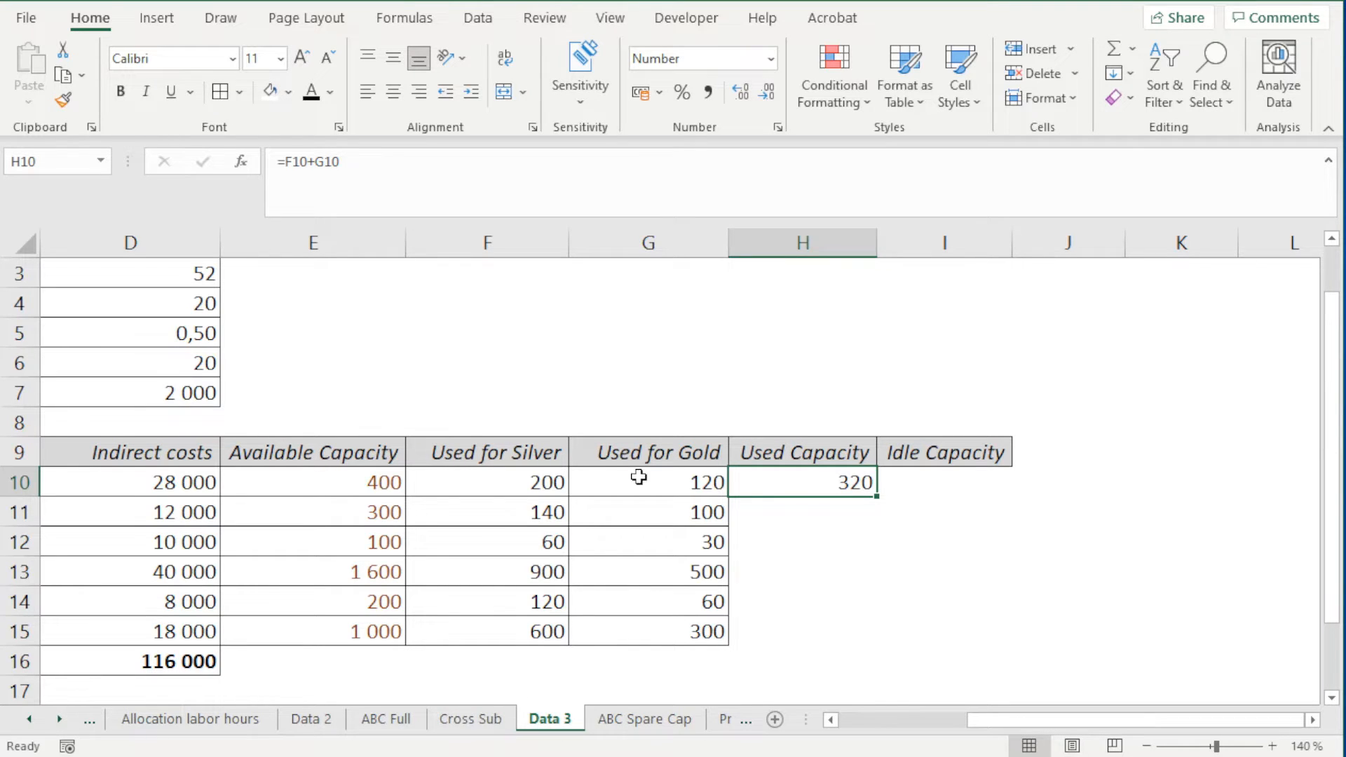
Delete the empty ABC Spare Cap sheet from the workbook
left_click(640, 726)
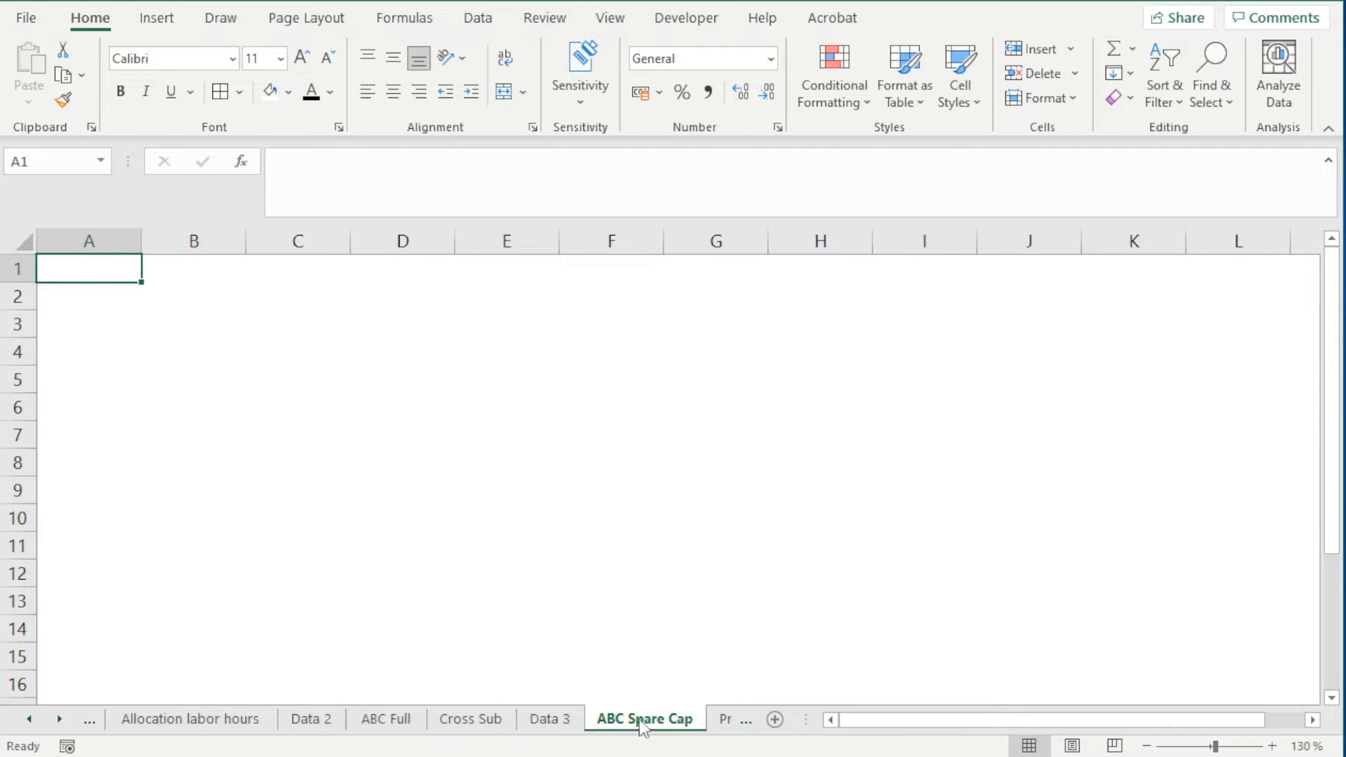
double_click(617, 722)
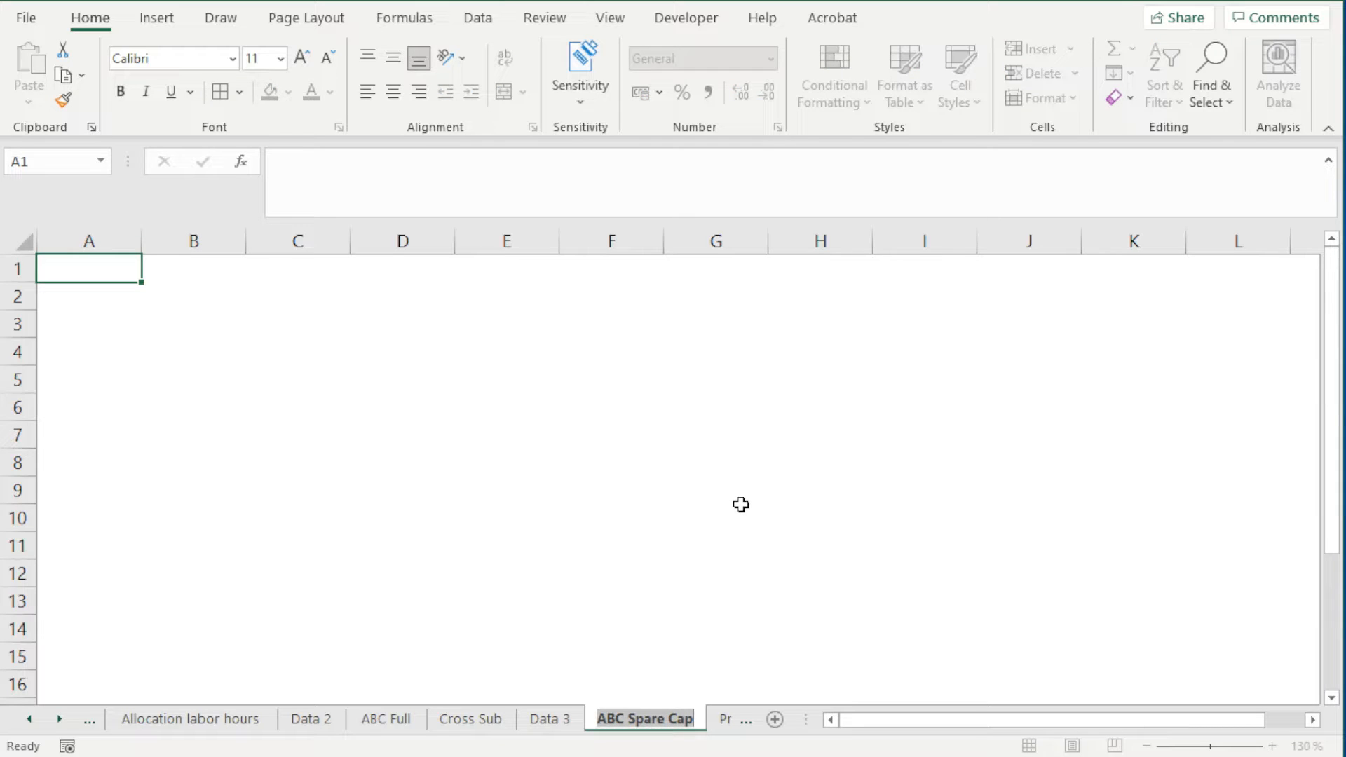
left_click(655, 677)
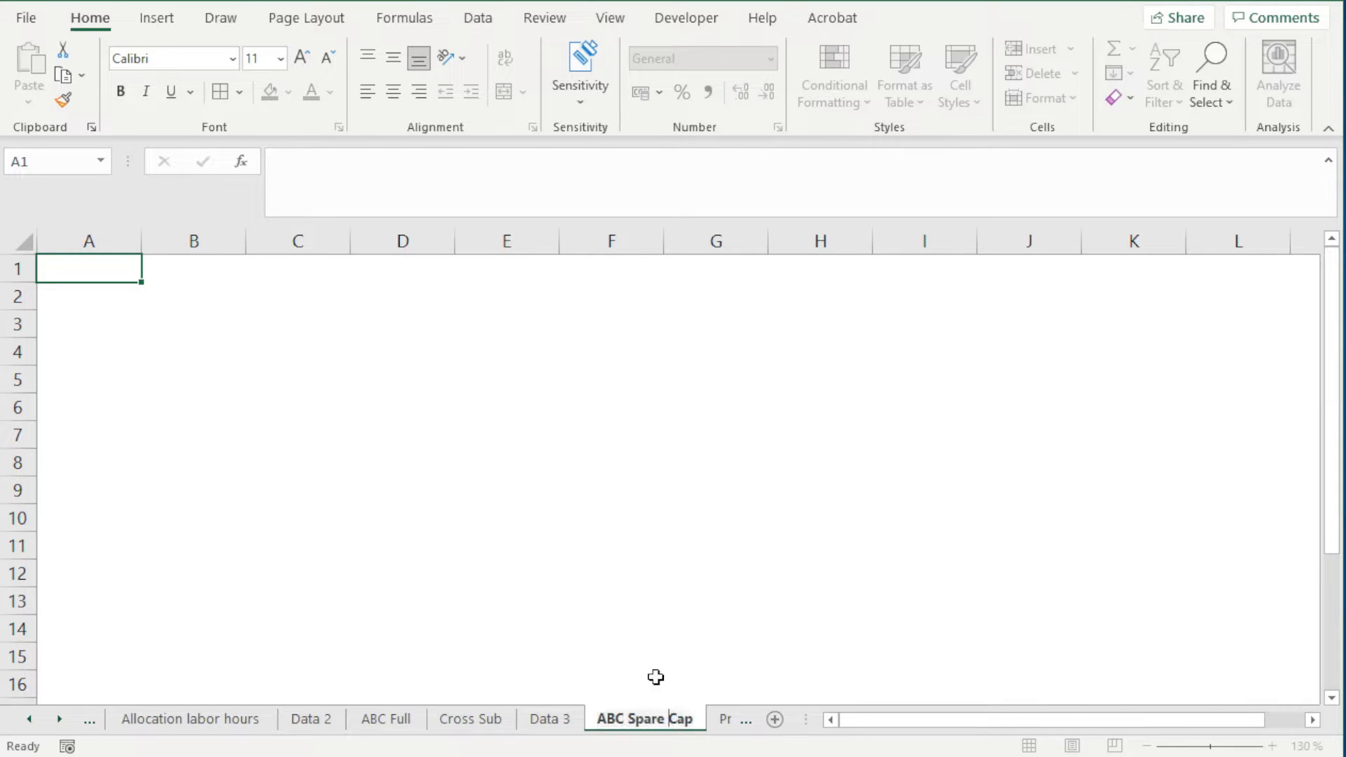
right_click(657, 726)
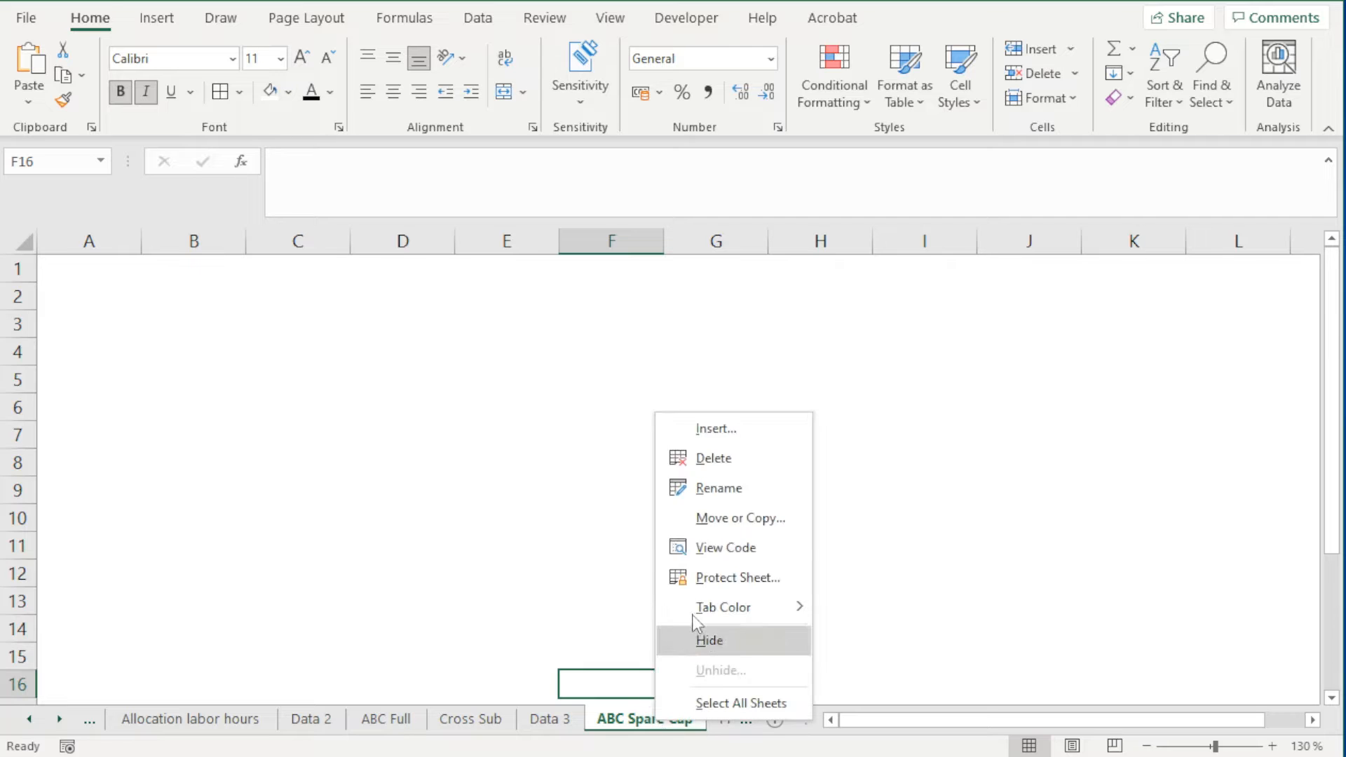
left_click(733, 460)
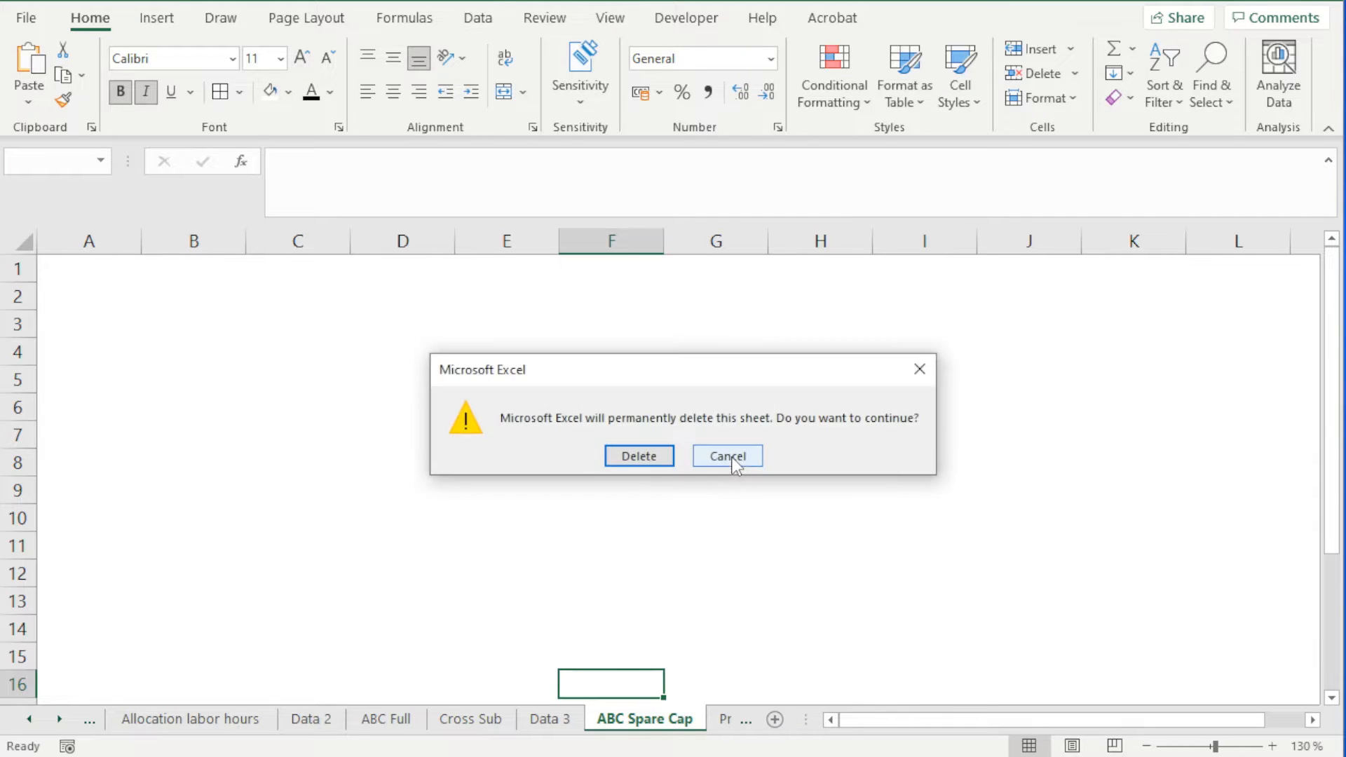
left_click(650, 455)
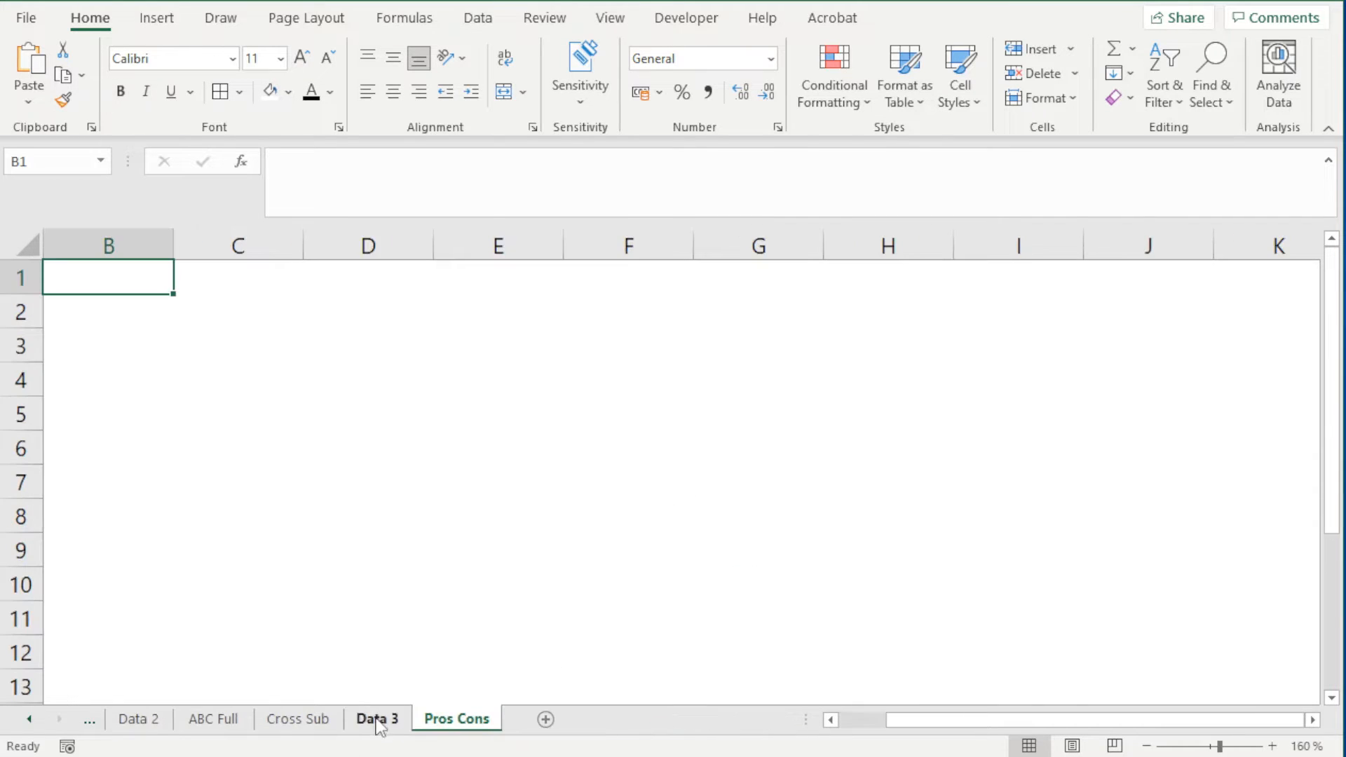
Duplicate the Data 3 sheet in front of Pros Cons and name the copy "ABC Spare Cap"
mouse_move(371, 720)
left_mouse_down()
mouse_move(424, 694)
mouse_move(449, 701)
left_mouse_up()
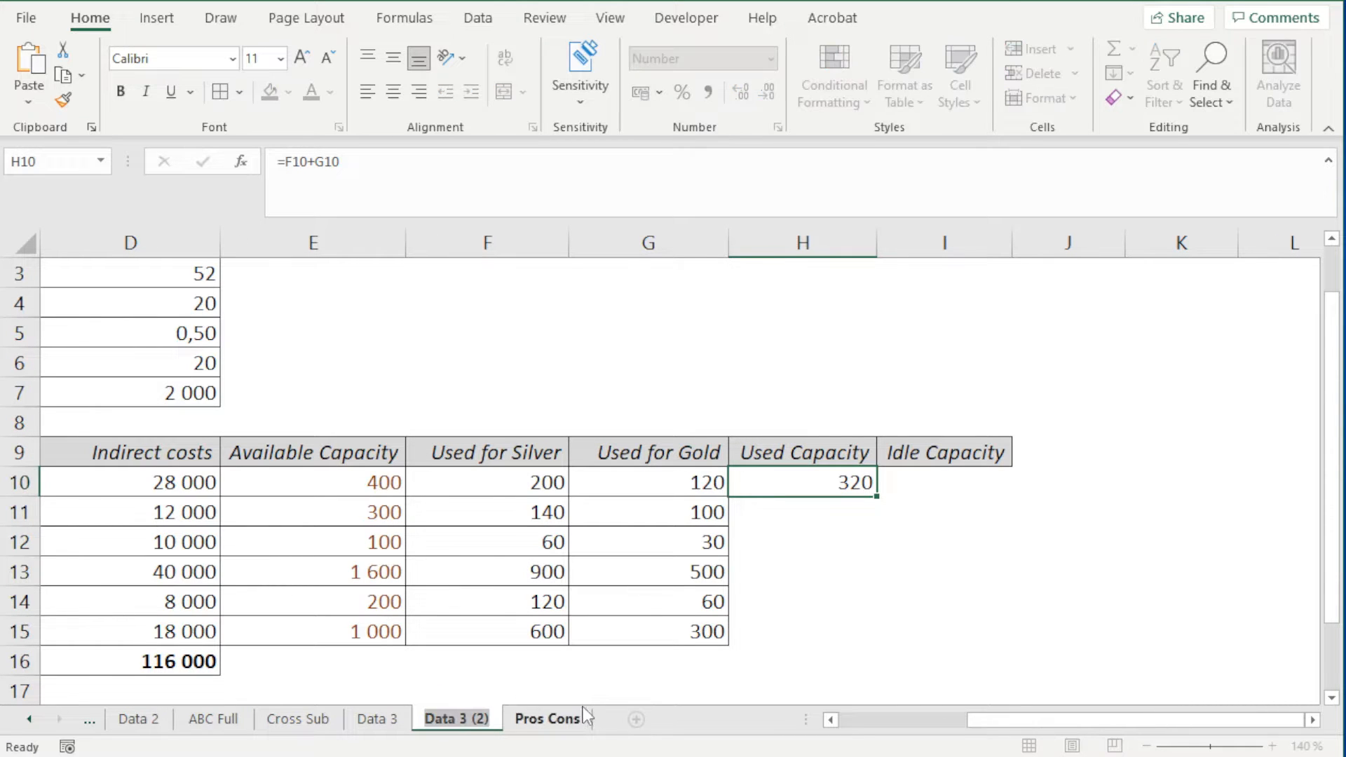
type("ABC Spare Cap")
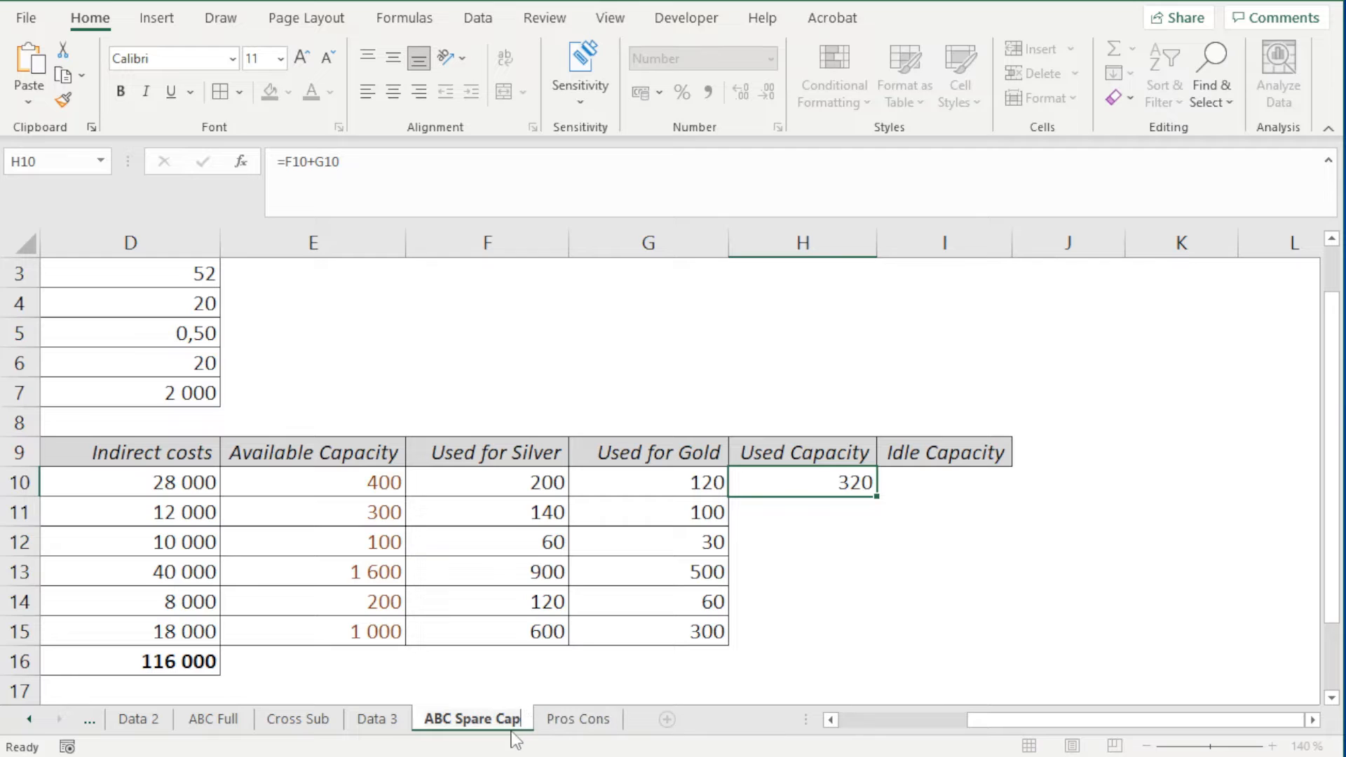
left_click(452, 685)
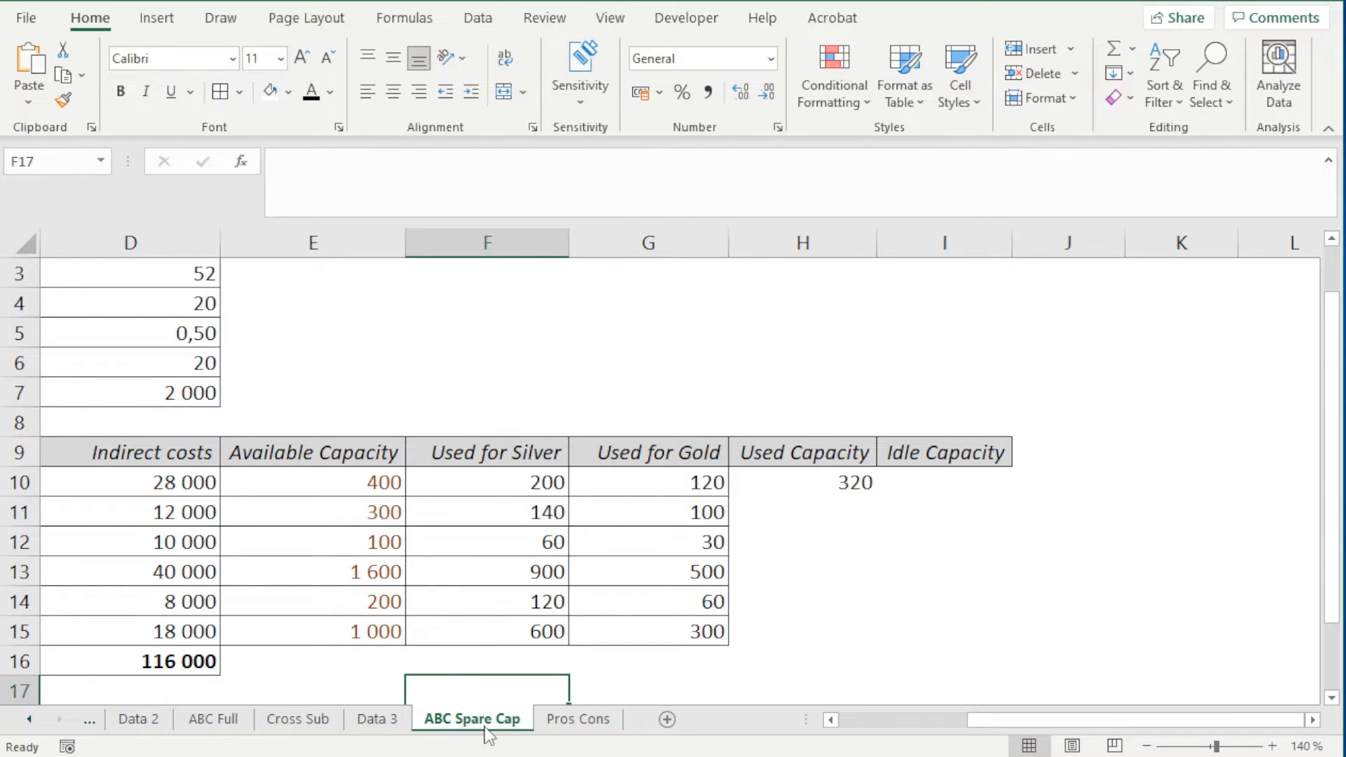
left_click_drag(993, 722, 889, 736)
scroll(576, 559, "down", 2)
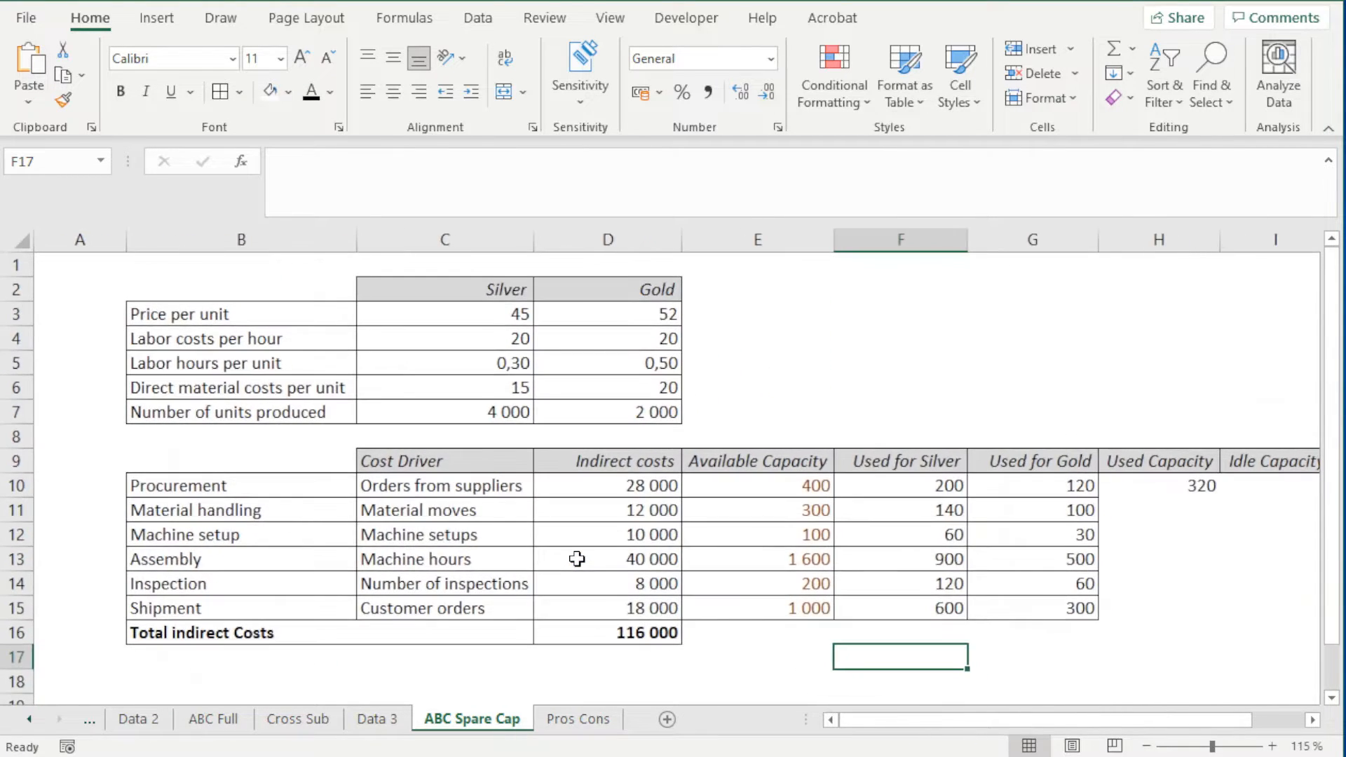
scroll(576, 559, "down", 1)
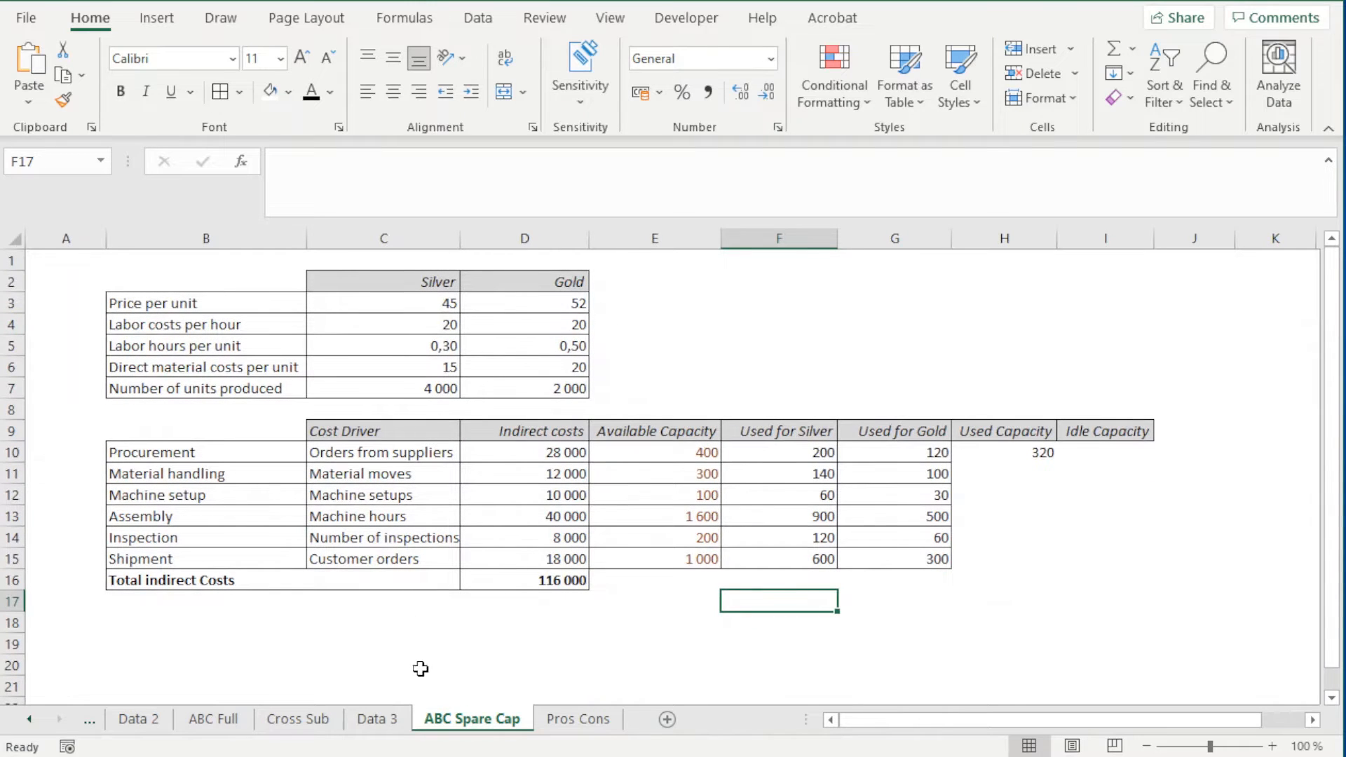
Delete the Used Capacity and Idle Capacity columns, H and I, from the original Data 3 sheet
left_click(372, 720)
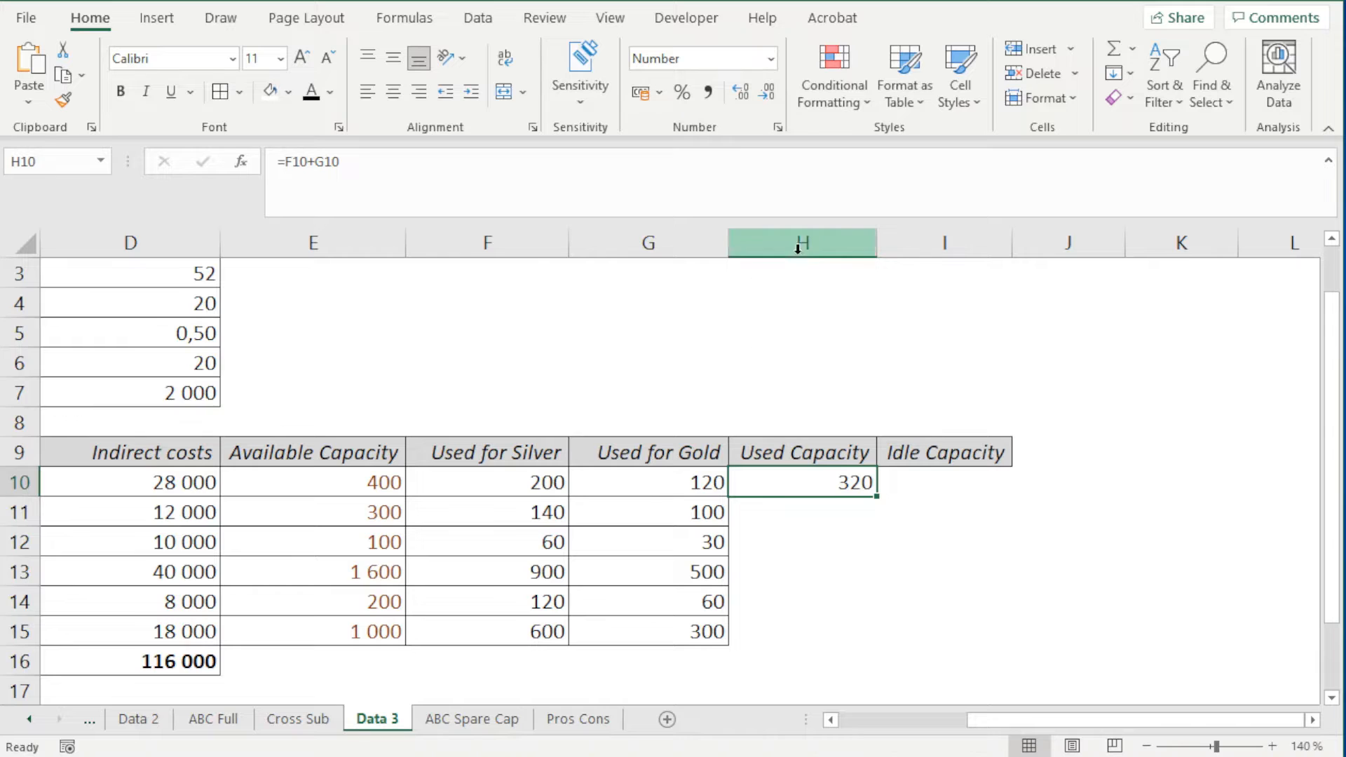
left_click_drag(796, 243, 928, 540)
right_click(889, 382)
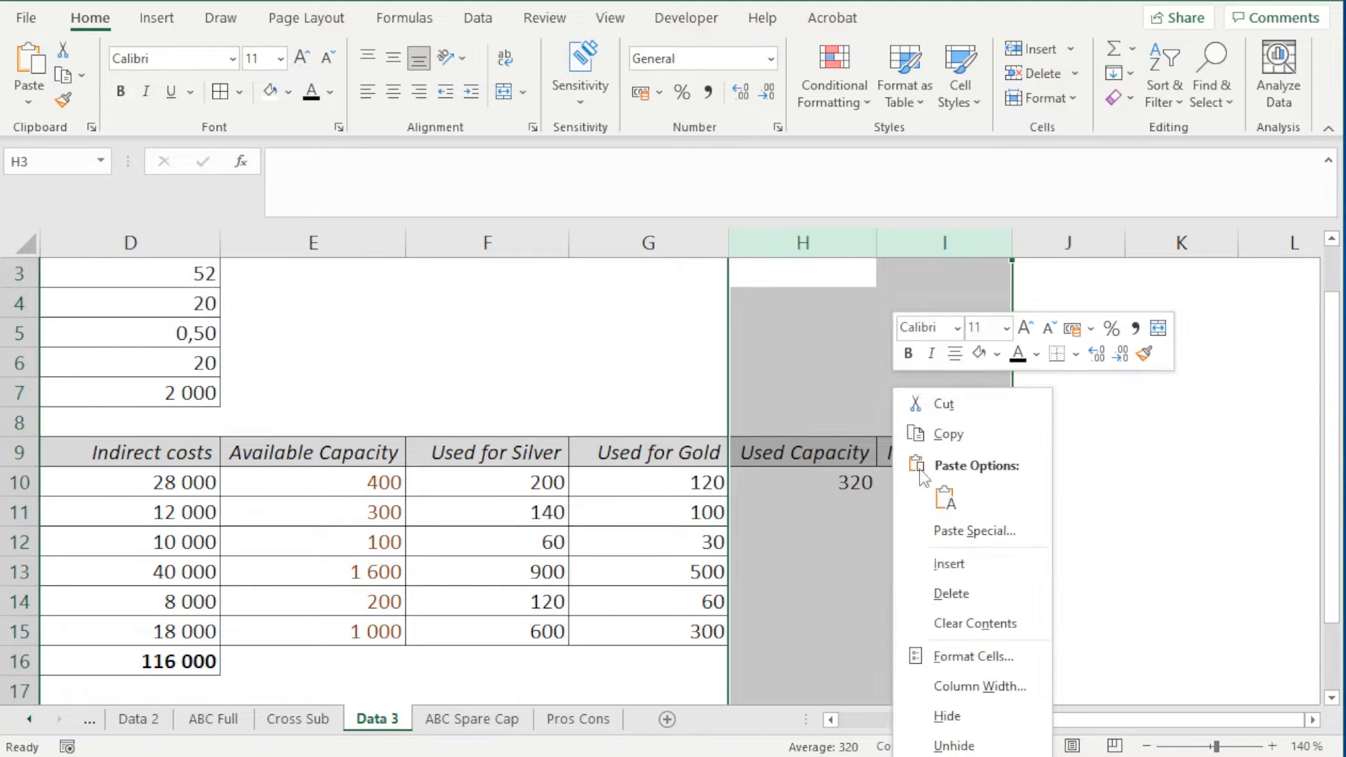
key("Escape")
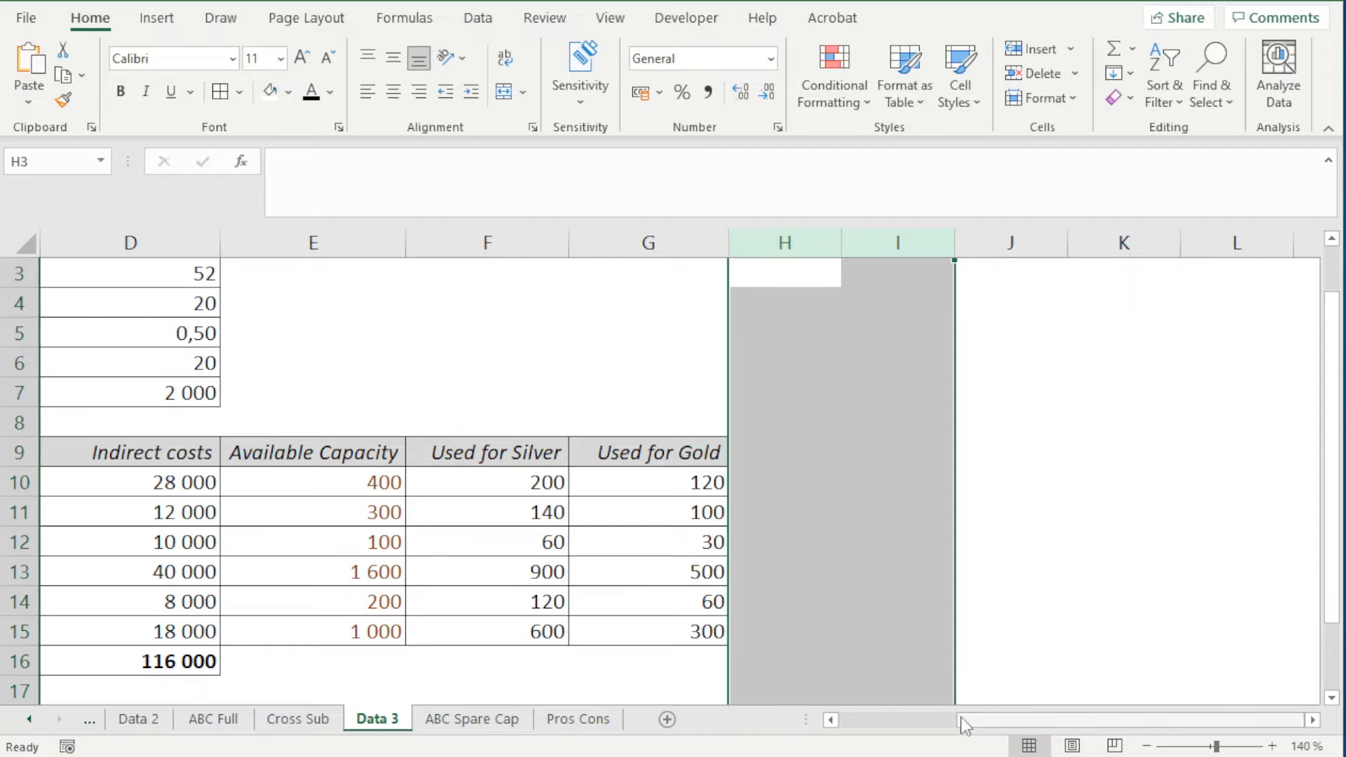
left_click_drag(969, 722, 872, 722)
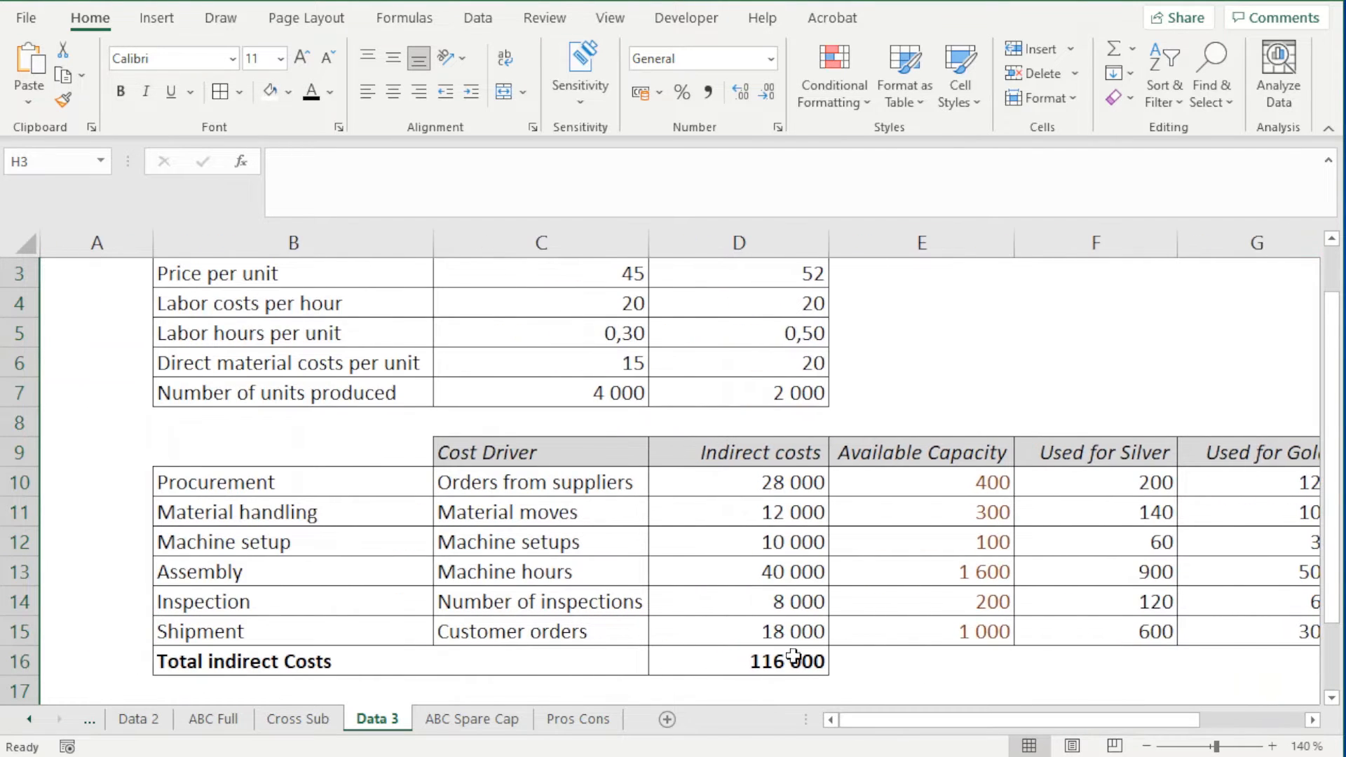
scroll(826, 637, "down", 2, "ctrl")
left_click(840, 504)
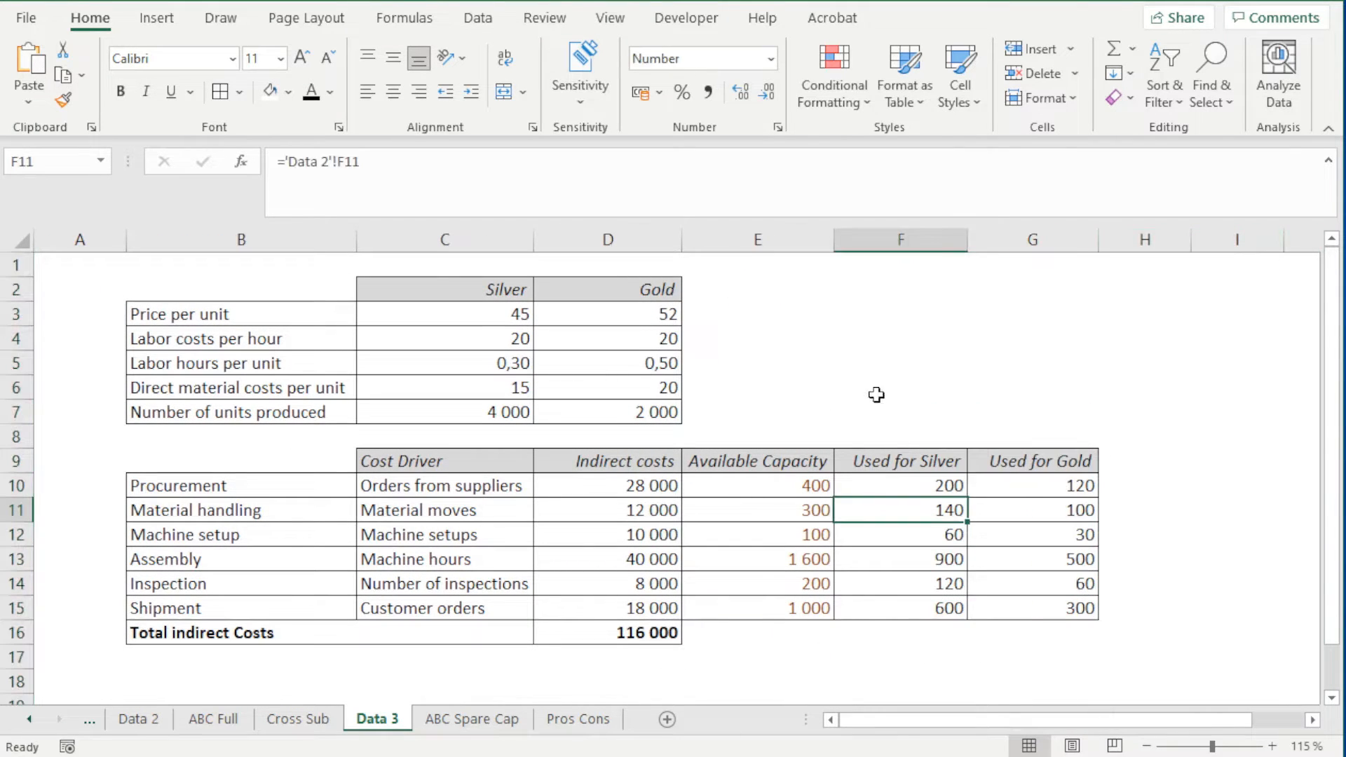
On the ABC Spare Cap sheet, calculate Procurement's idle capacity in I10 with the formula =E10-H10
left_click(445, 722)
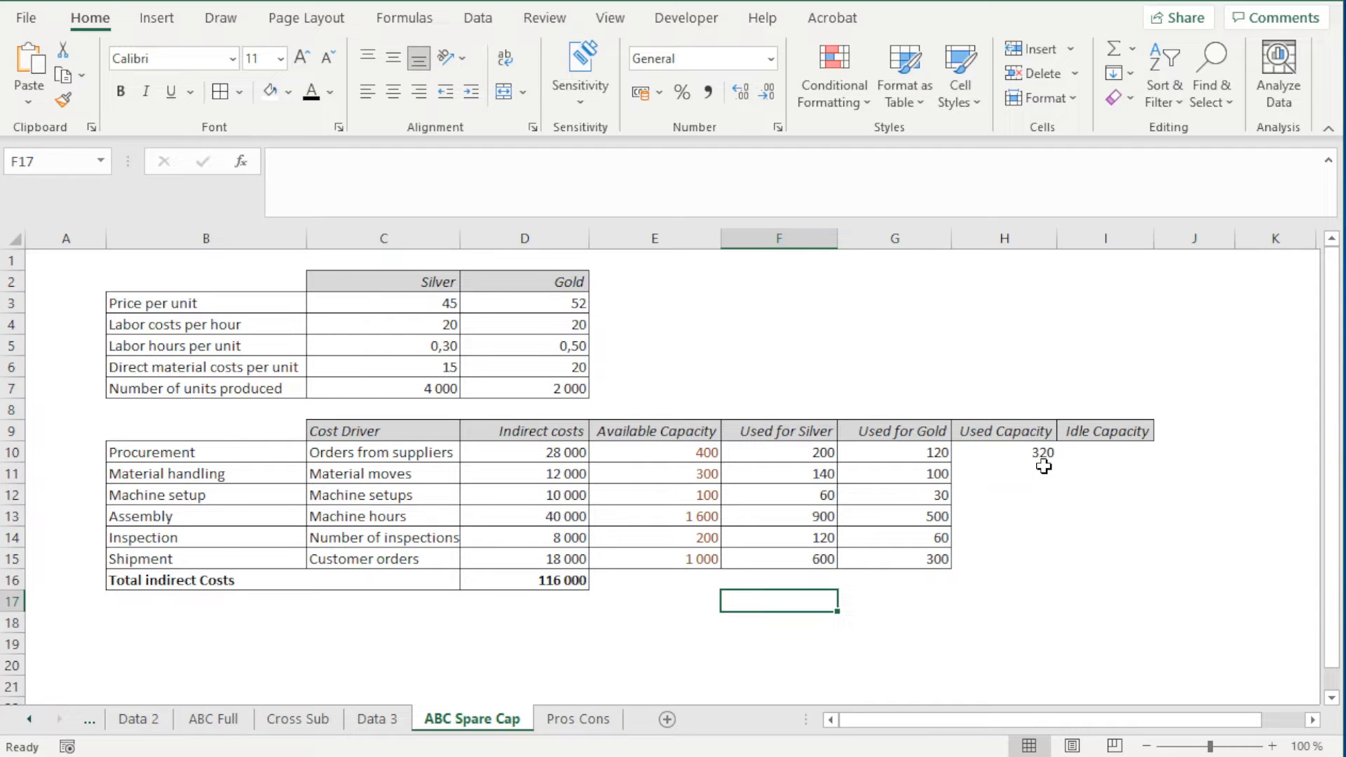
scroll(1048, 469, "up", 2)
left_click(1258, 495)
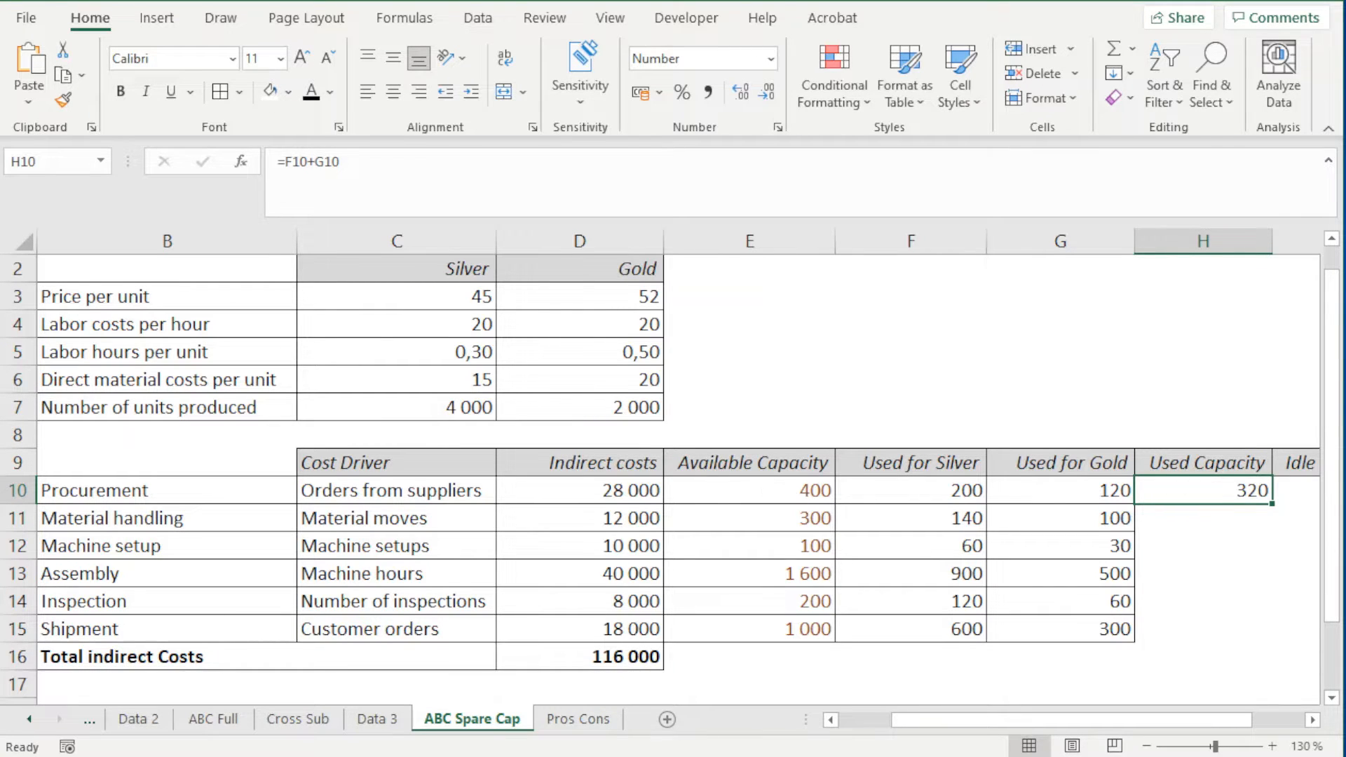
left_click(1295, 496)
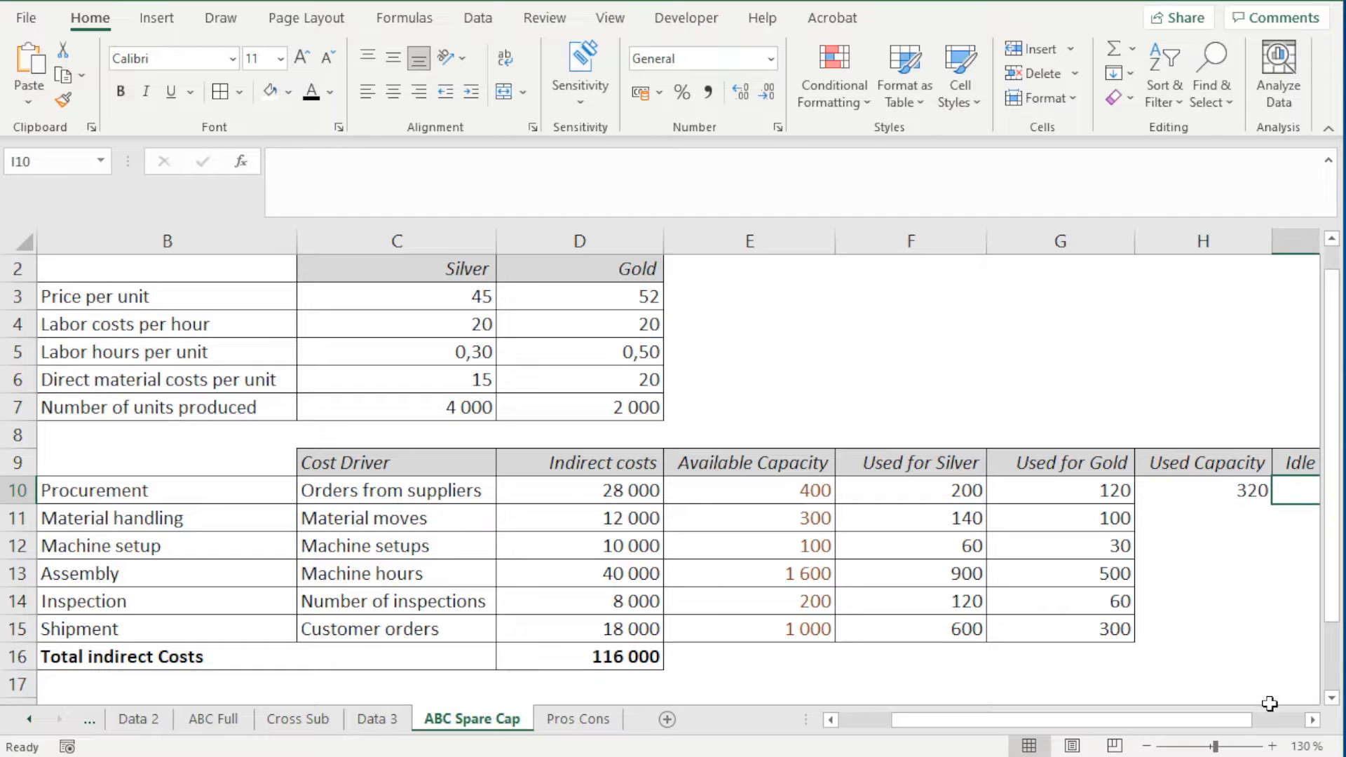
left_click(1312, 720)
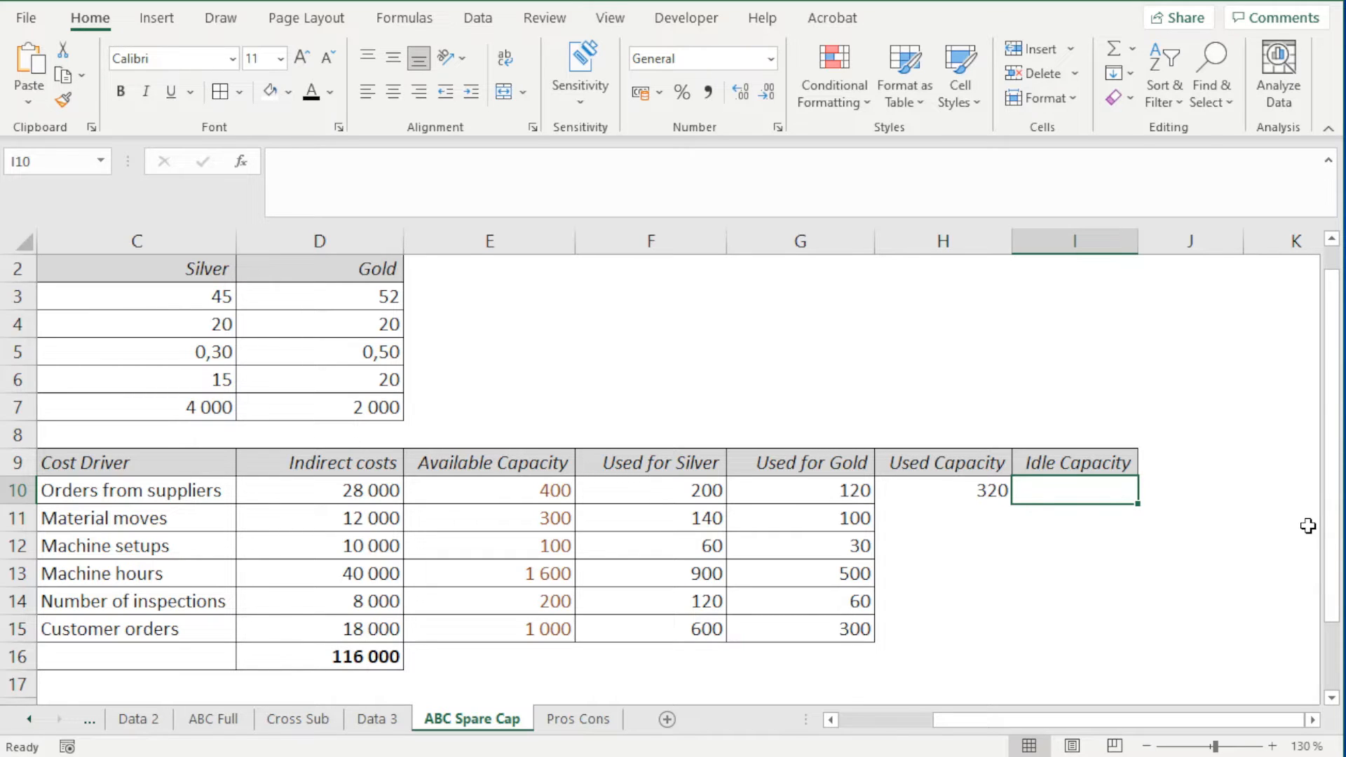
type("=")
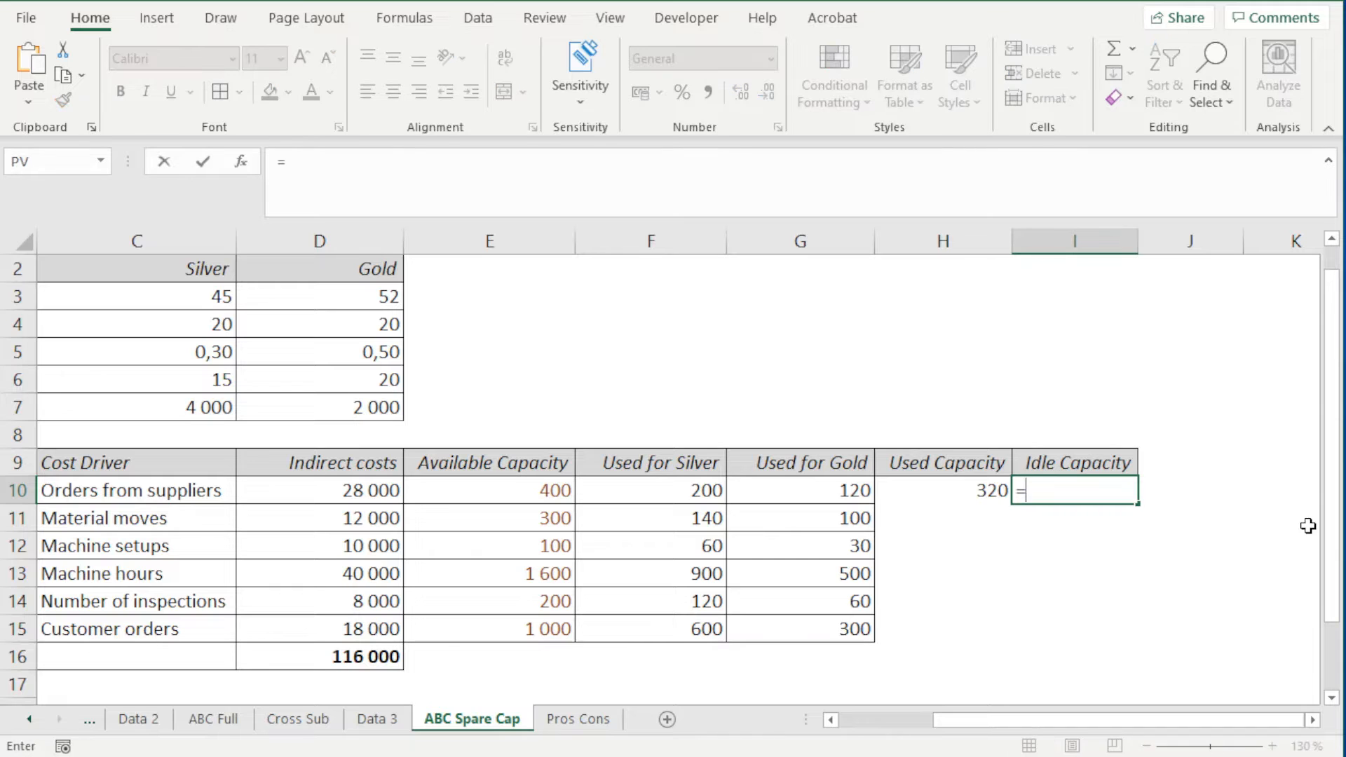
key("Left")
key("Left")
key("Left")
key("Left")
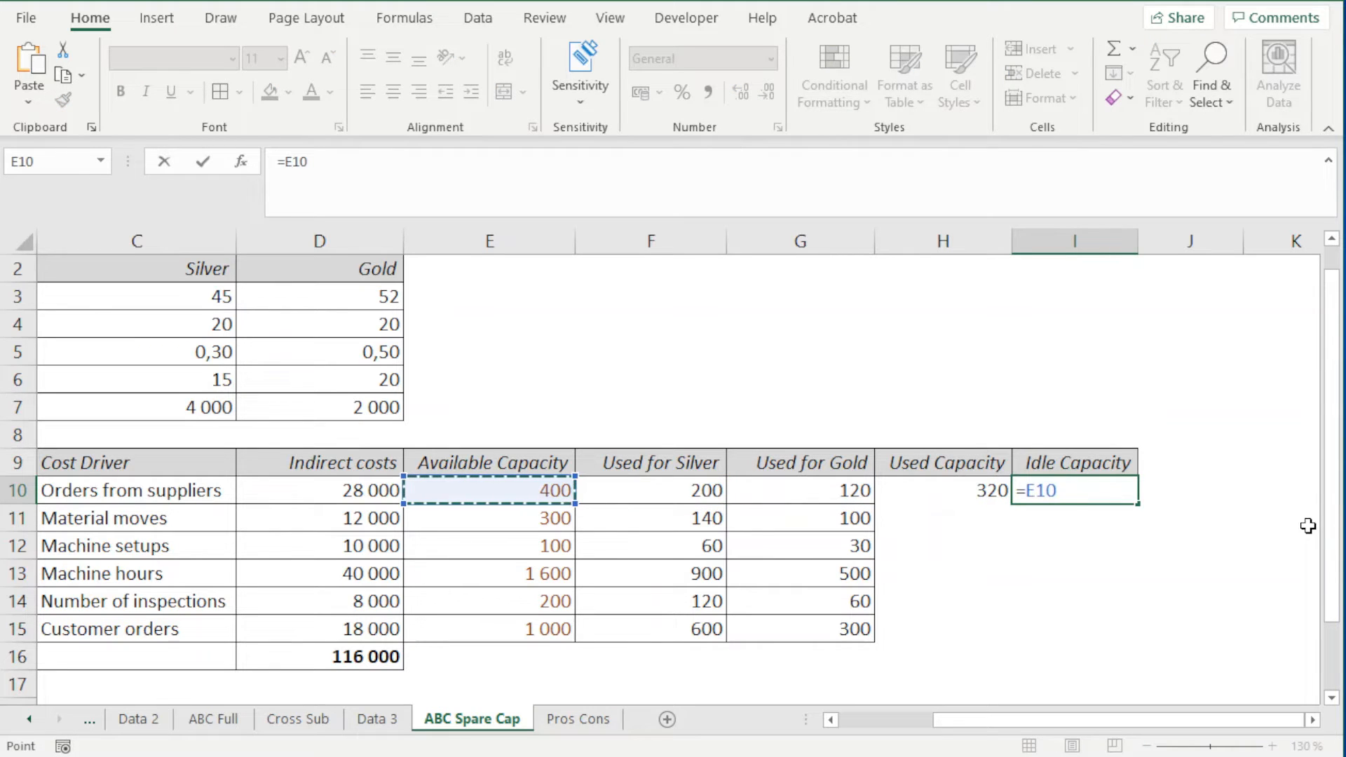
type("-")
key("Left")
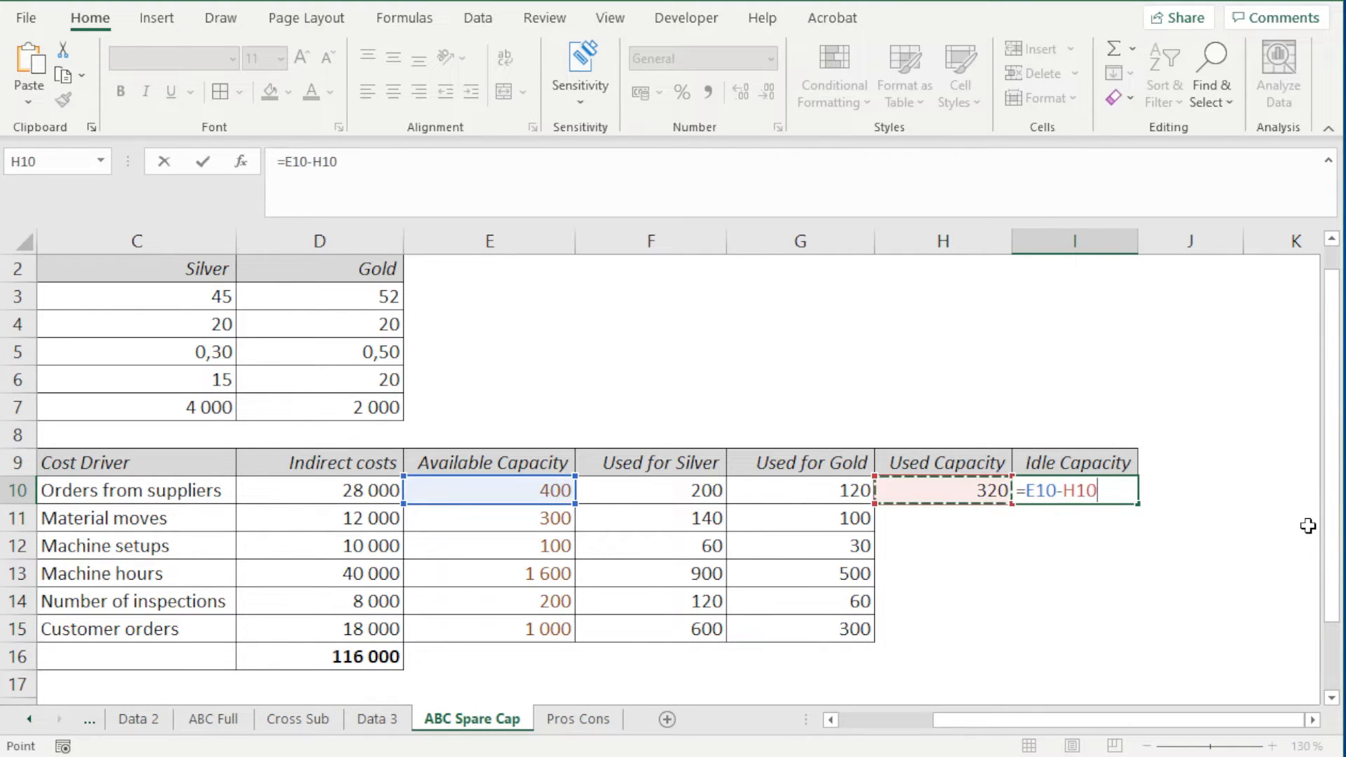
key("Return")
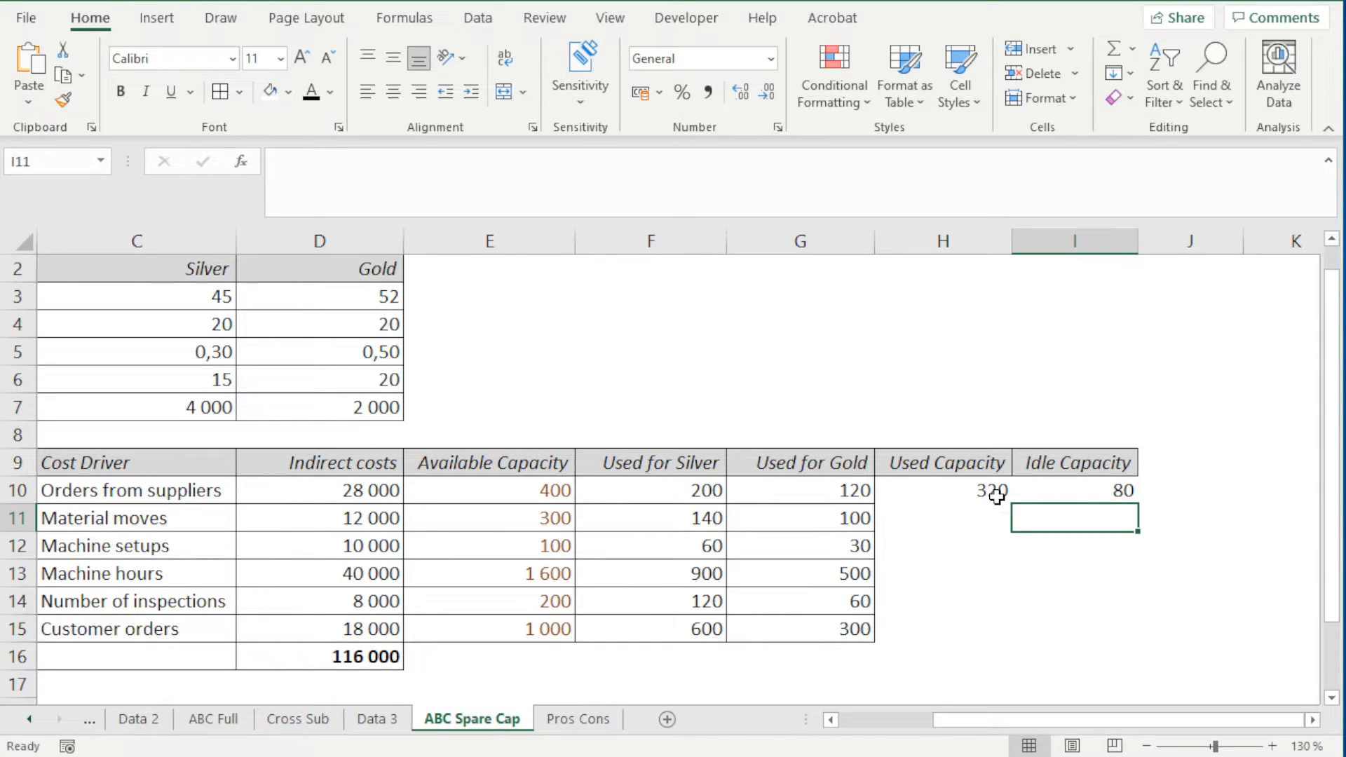
Fill the used and idle capacity formulas from H10:I10 down to row 15 and apply borders to H10:I15
left_click_drag(994, 491, 1114, 640)
left_click(1138, 507)
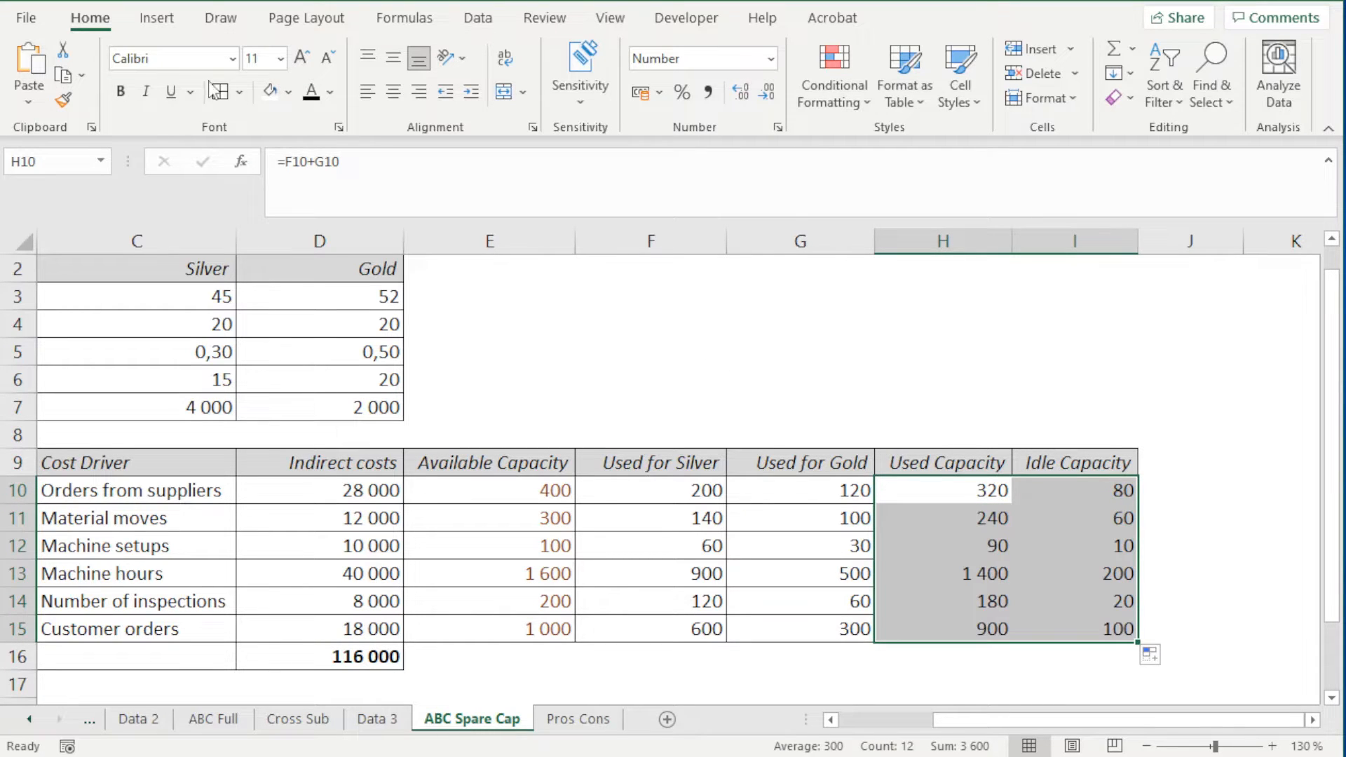
left_click(1201, 545)
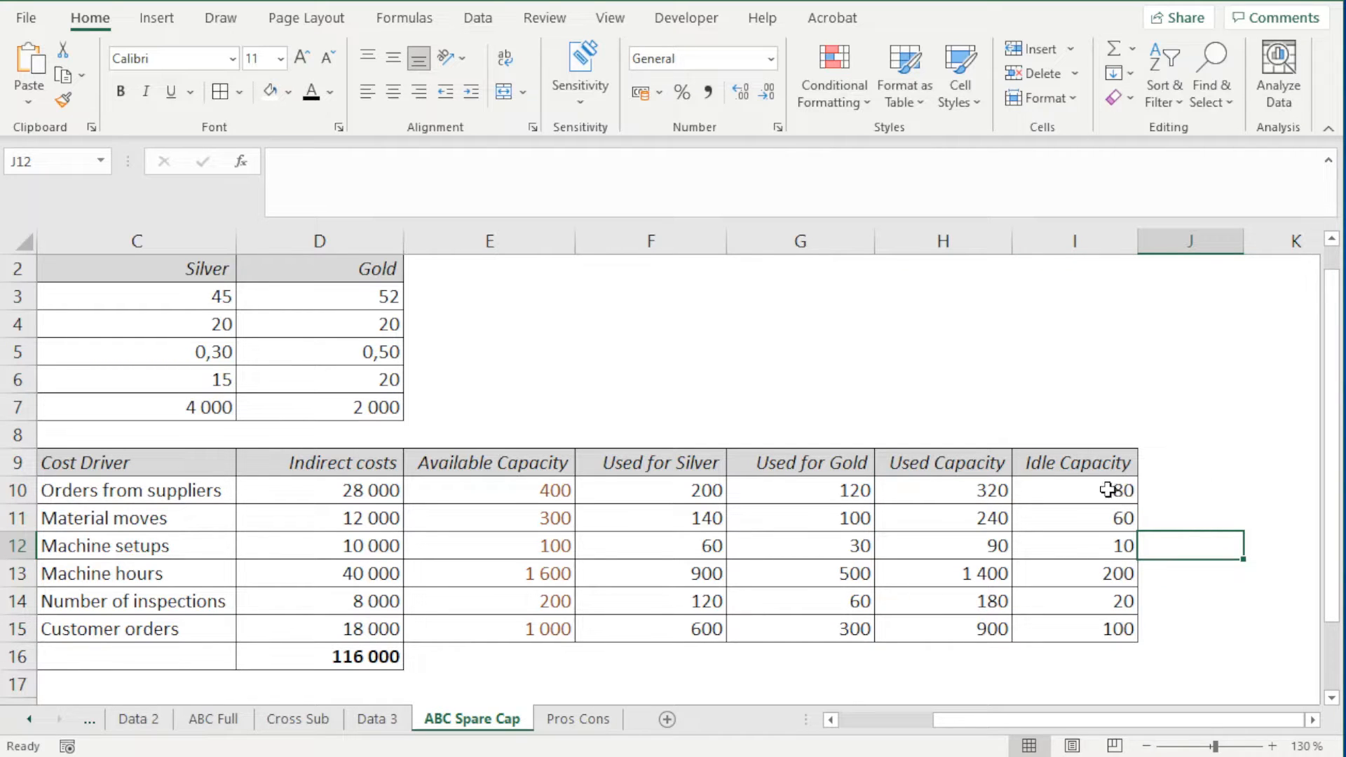
Examine the Used Capacity and Idle Capacity figures for the six activities, Procurement through Shipment
left_click_drag(1112, 490, 1114, 615)
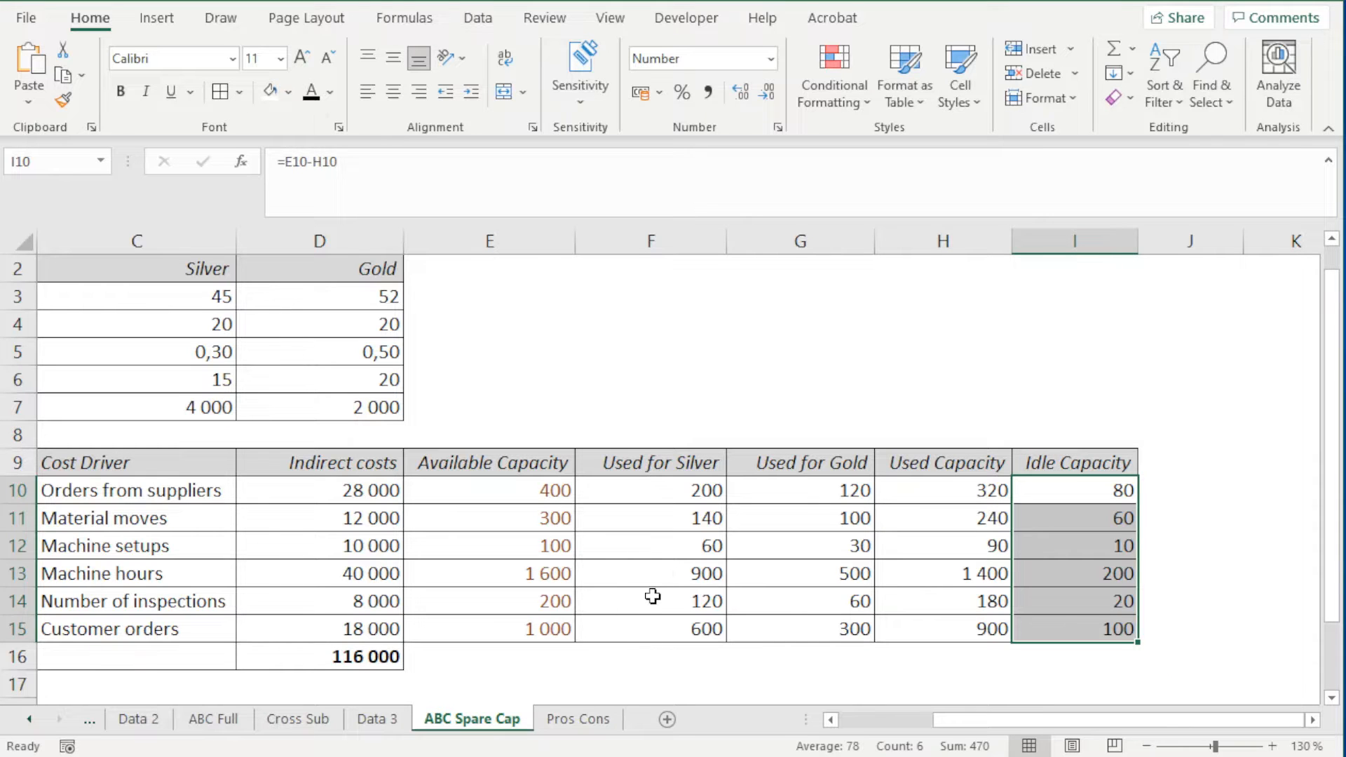
scroll(652, 596, "down", 1)
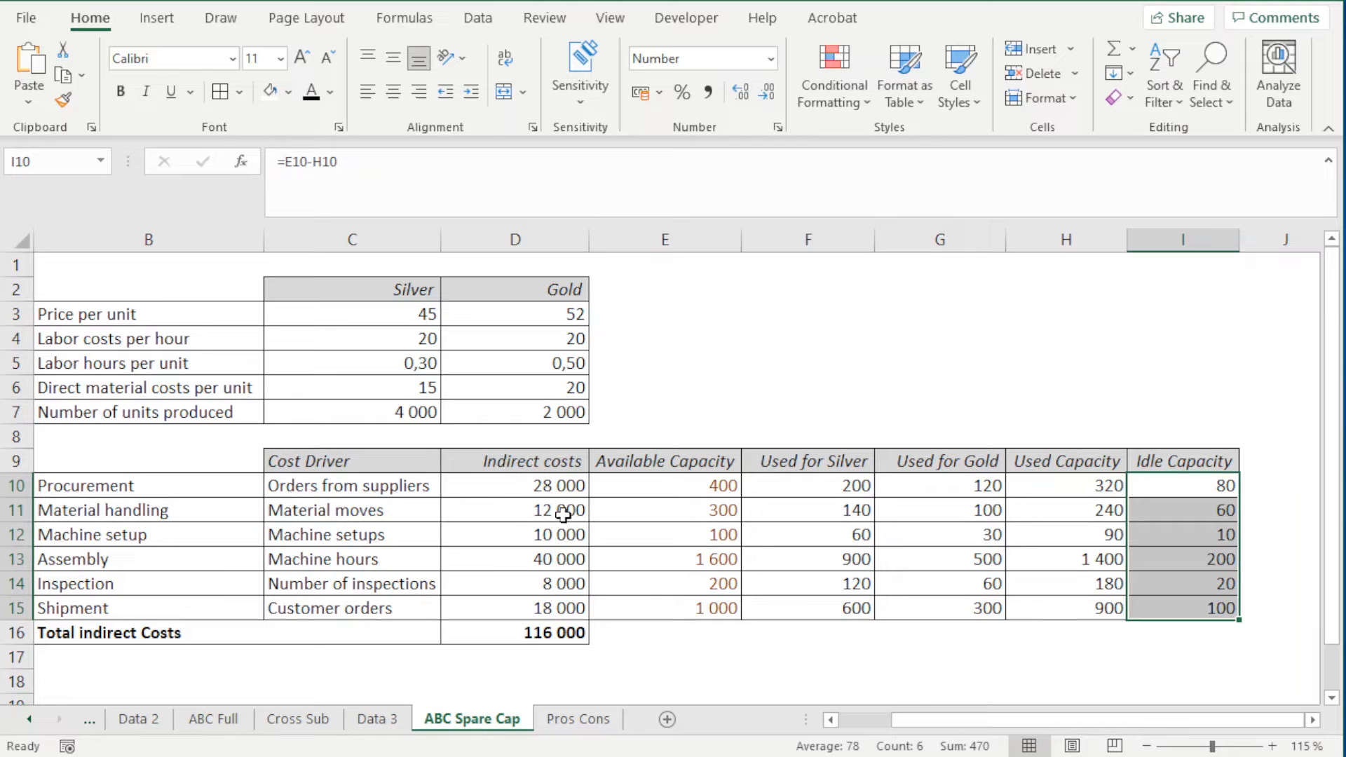
left_click_drag(1066, 462, 1049, 598)
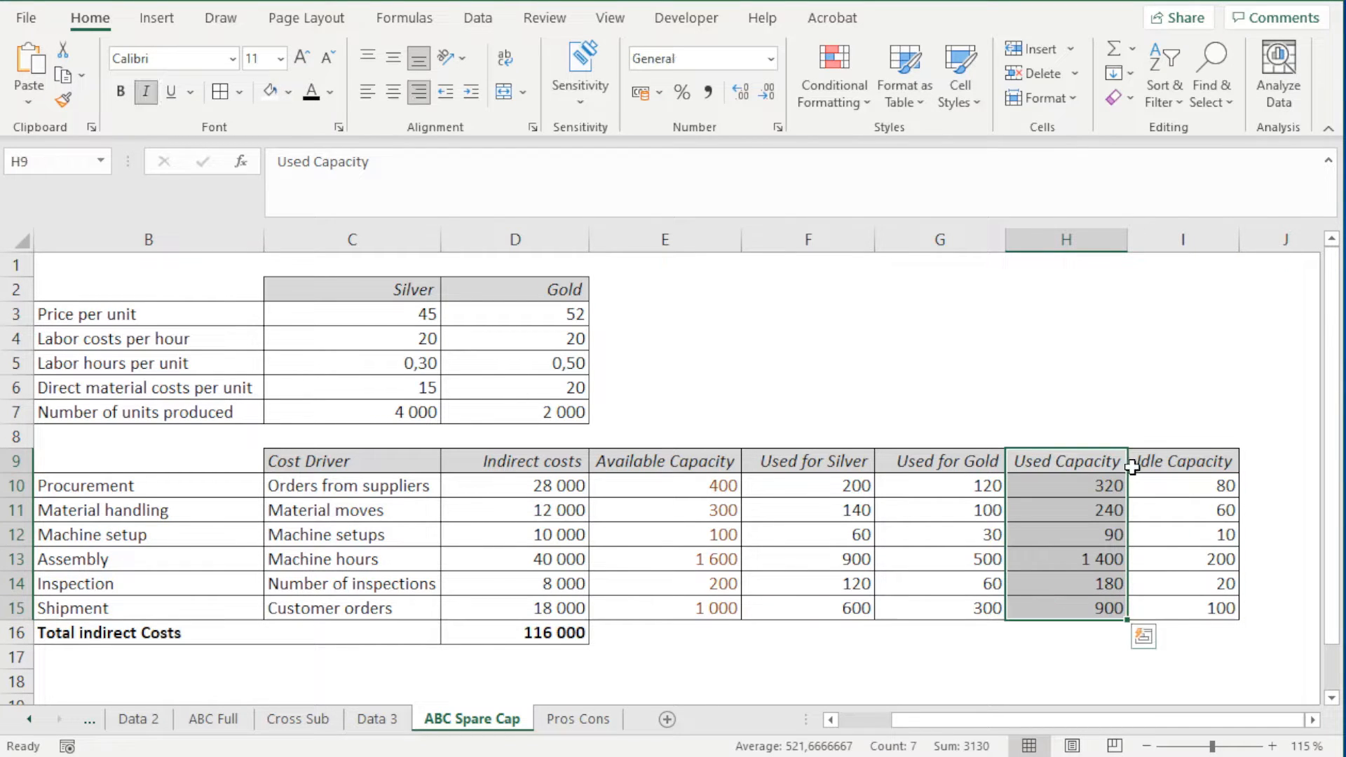
left_click_drag(1180, 462, 1178, 613)
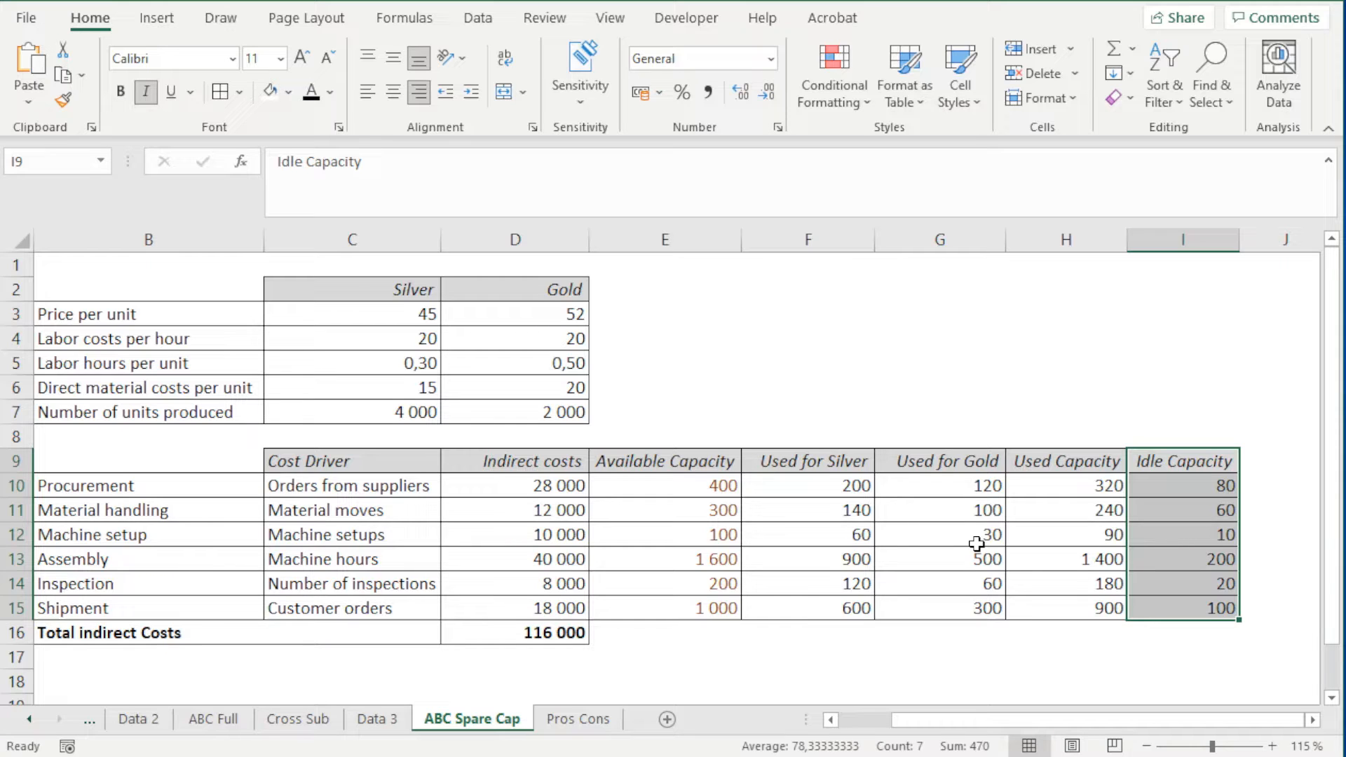
left_click_drag(1058, 462, 1062, 596)
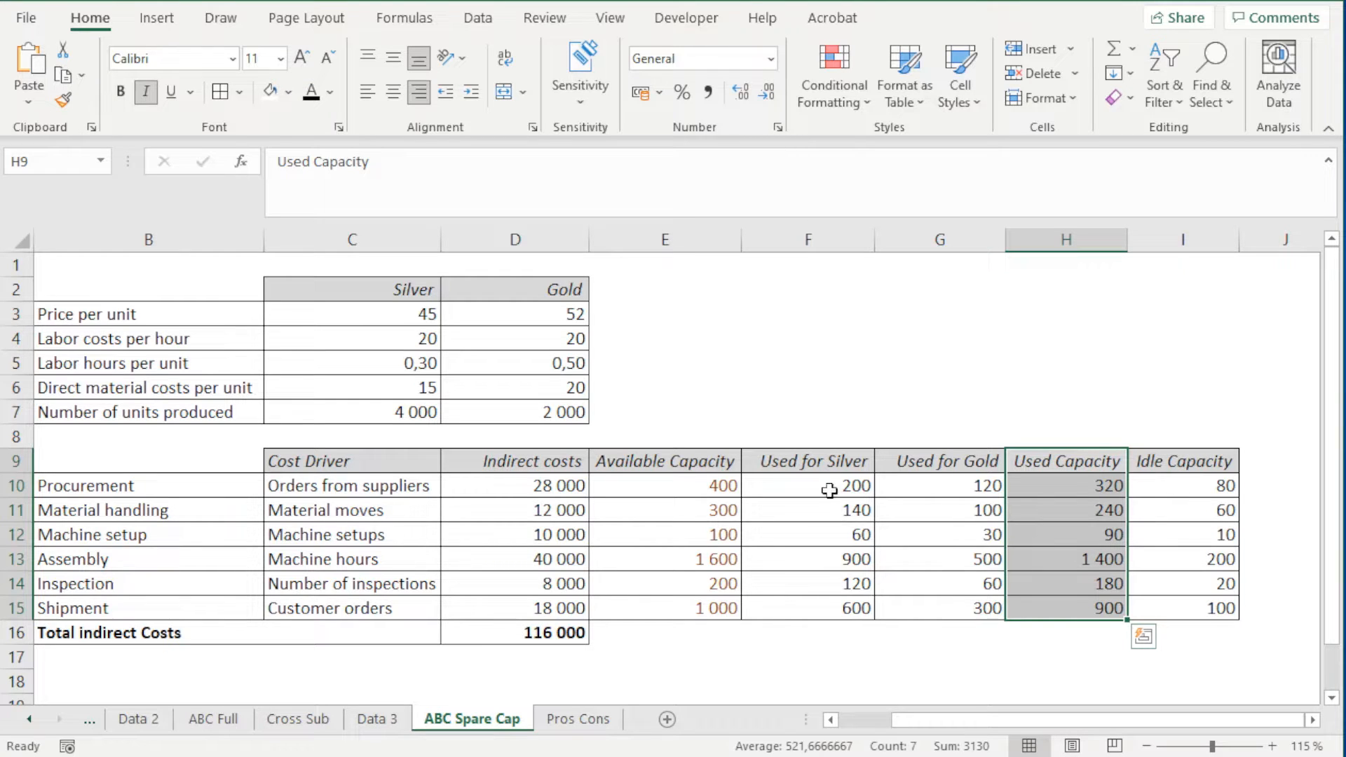
Insert a new column before Used for Silver and enter the heading "Activity rate" in F9
left_click(835, 239)
right_click(835, 239)
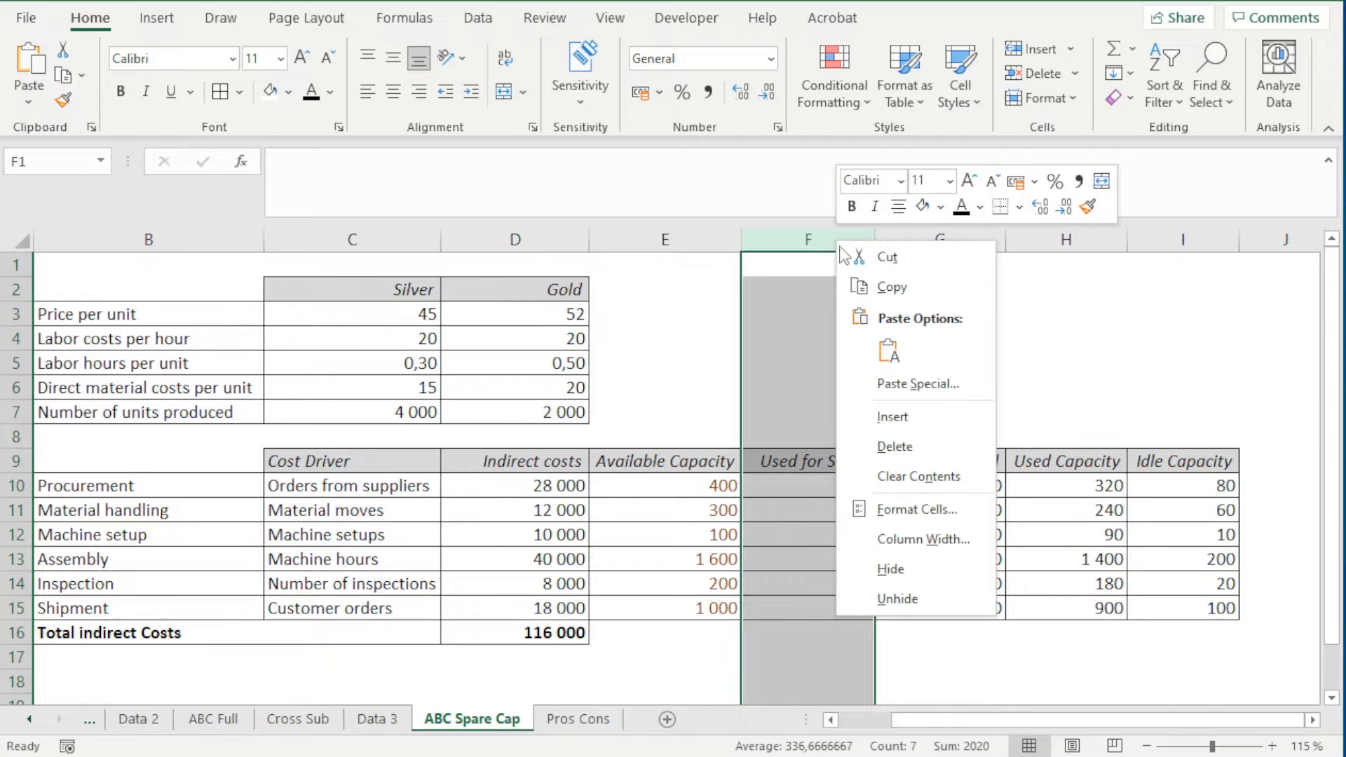
left_click(931, 422)
left_click(874, 457)
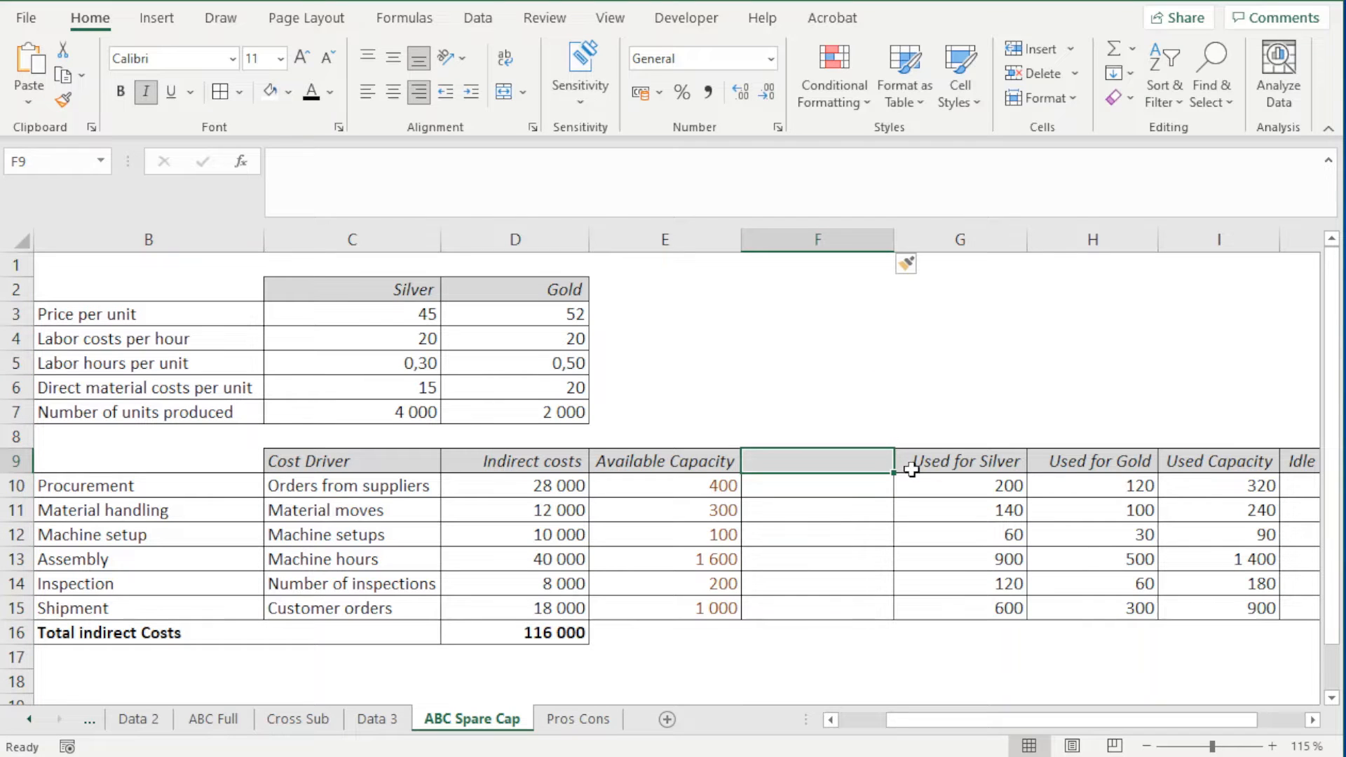
type("Activity rate")
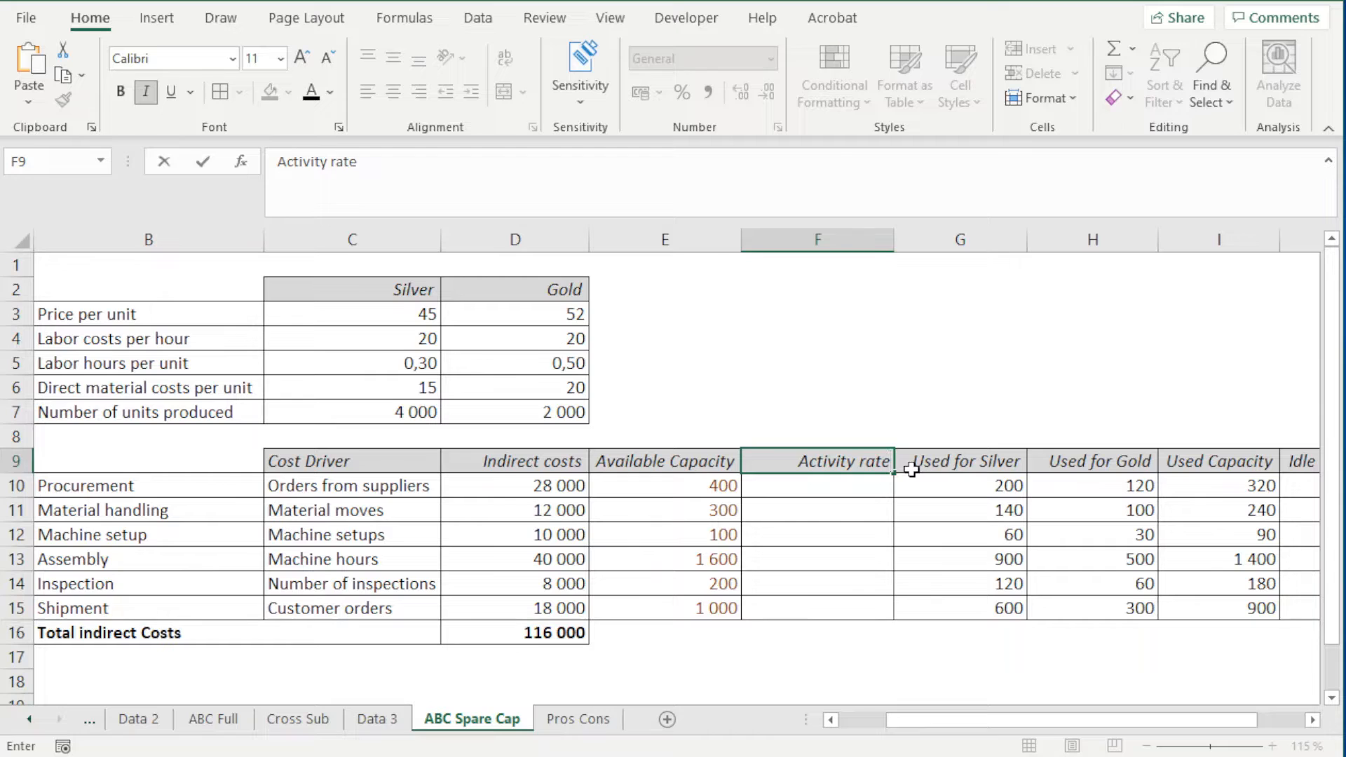
key("ctrl+Return")
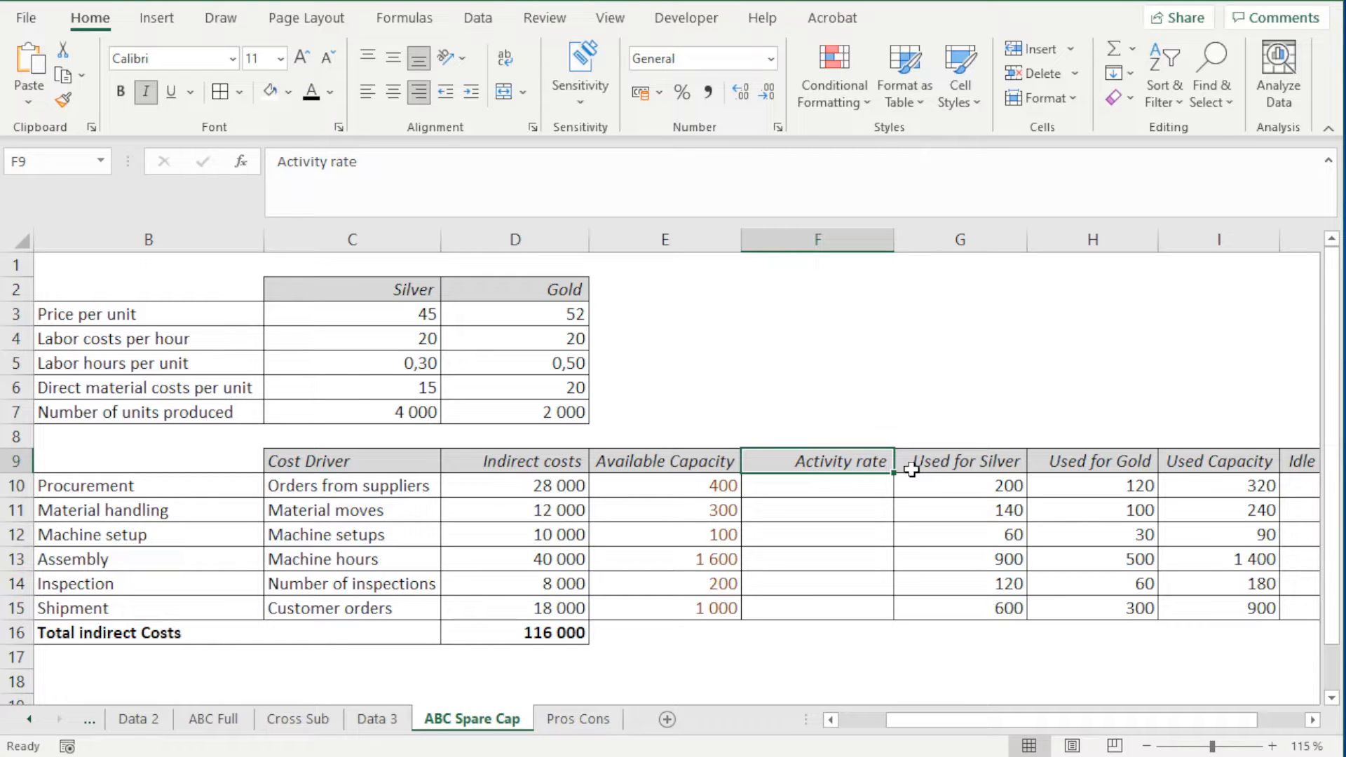
Calculate Procurement's activity rate in F10 as indirect costs divided by available capacity, using the formula =D10/E10
left_click(872, 489)
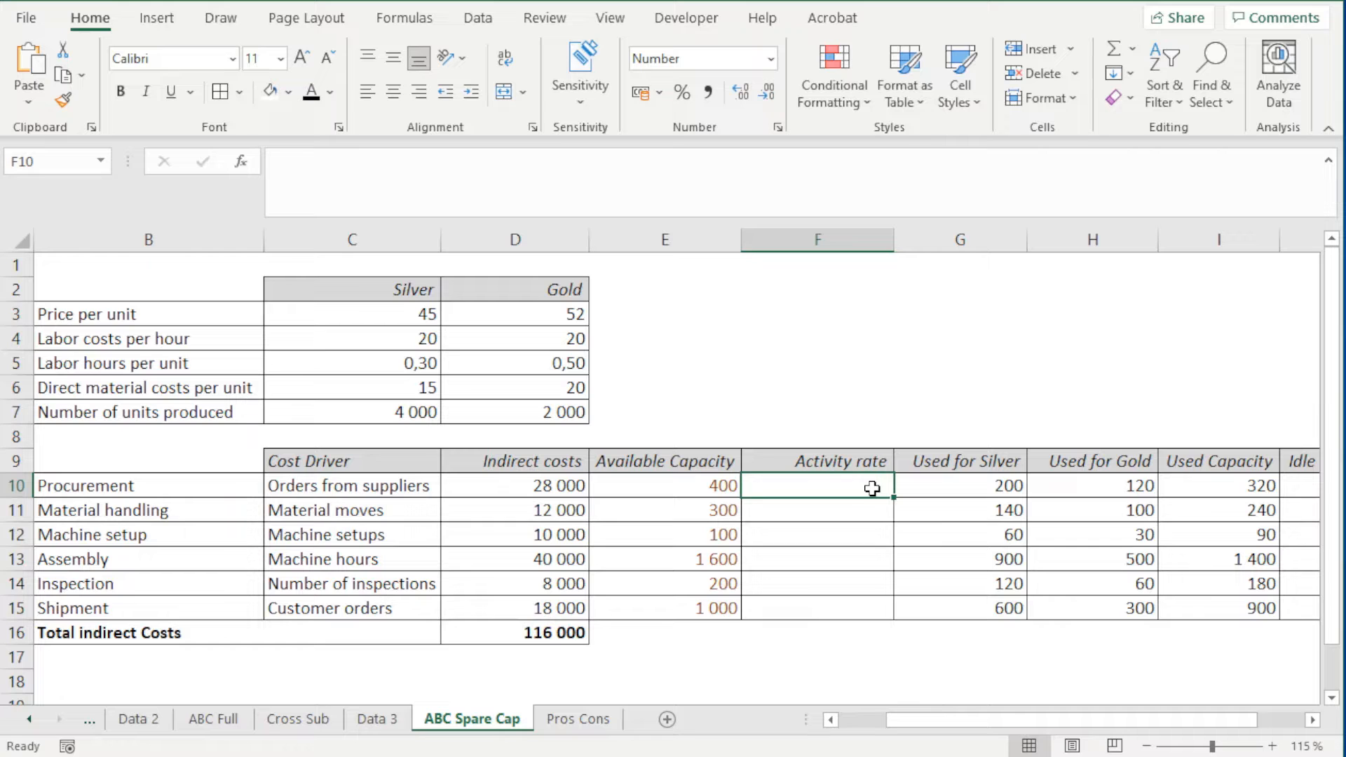
type("=")
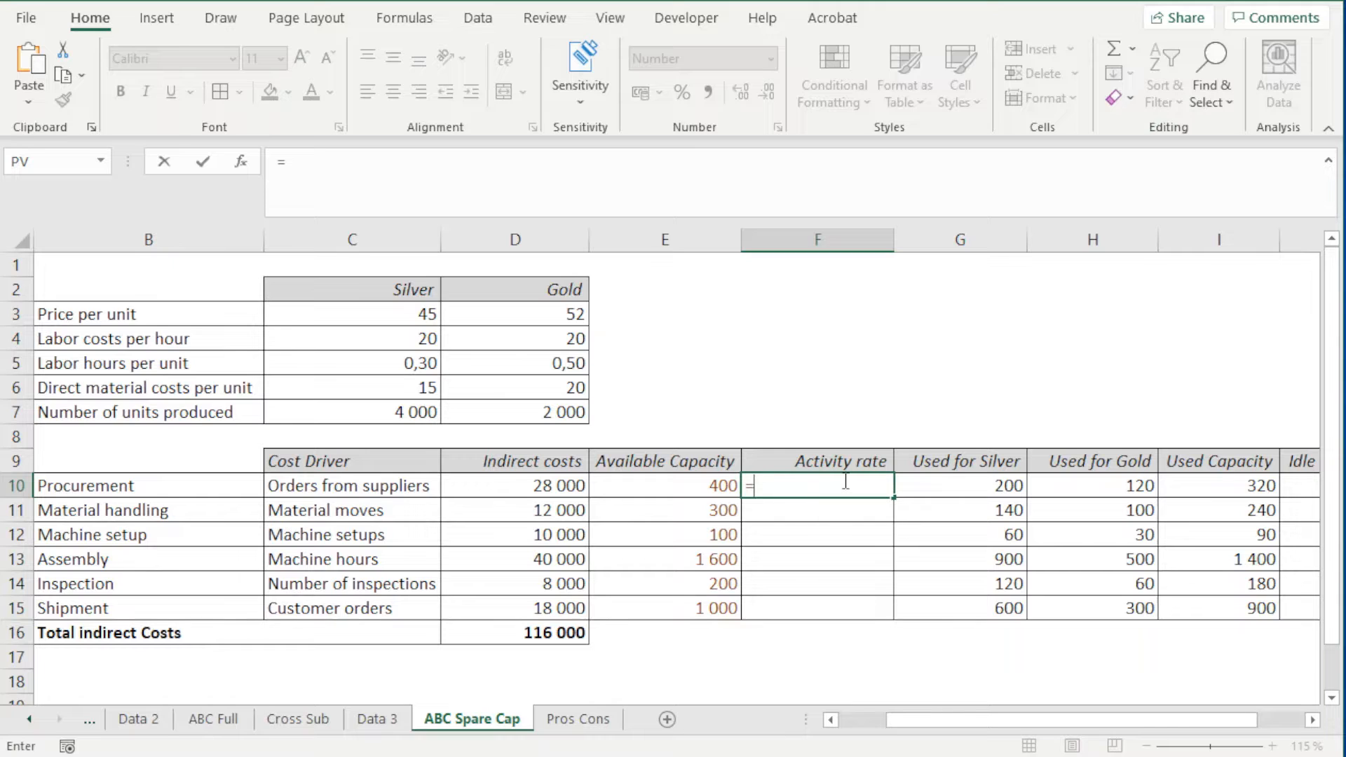
left_click(547, 485)
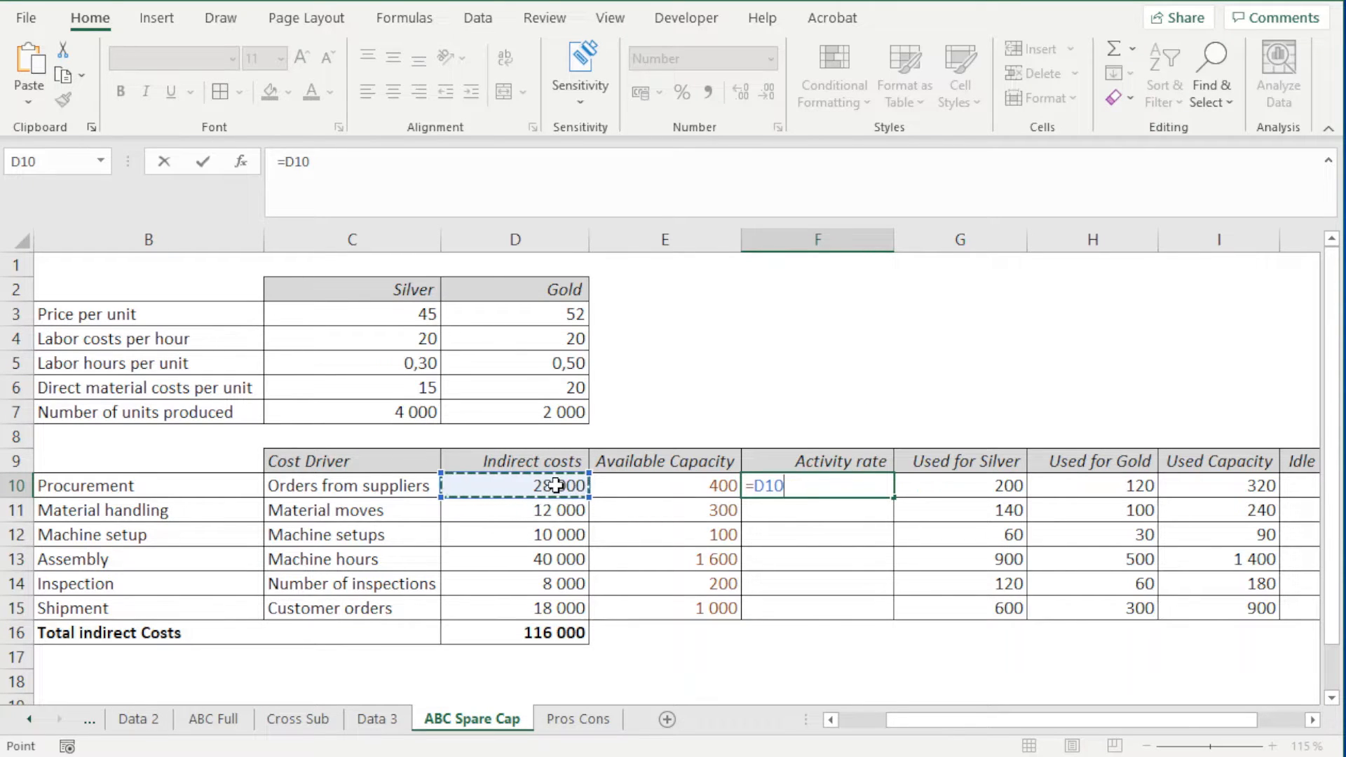
type("/")
left_click(675, 487)
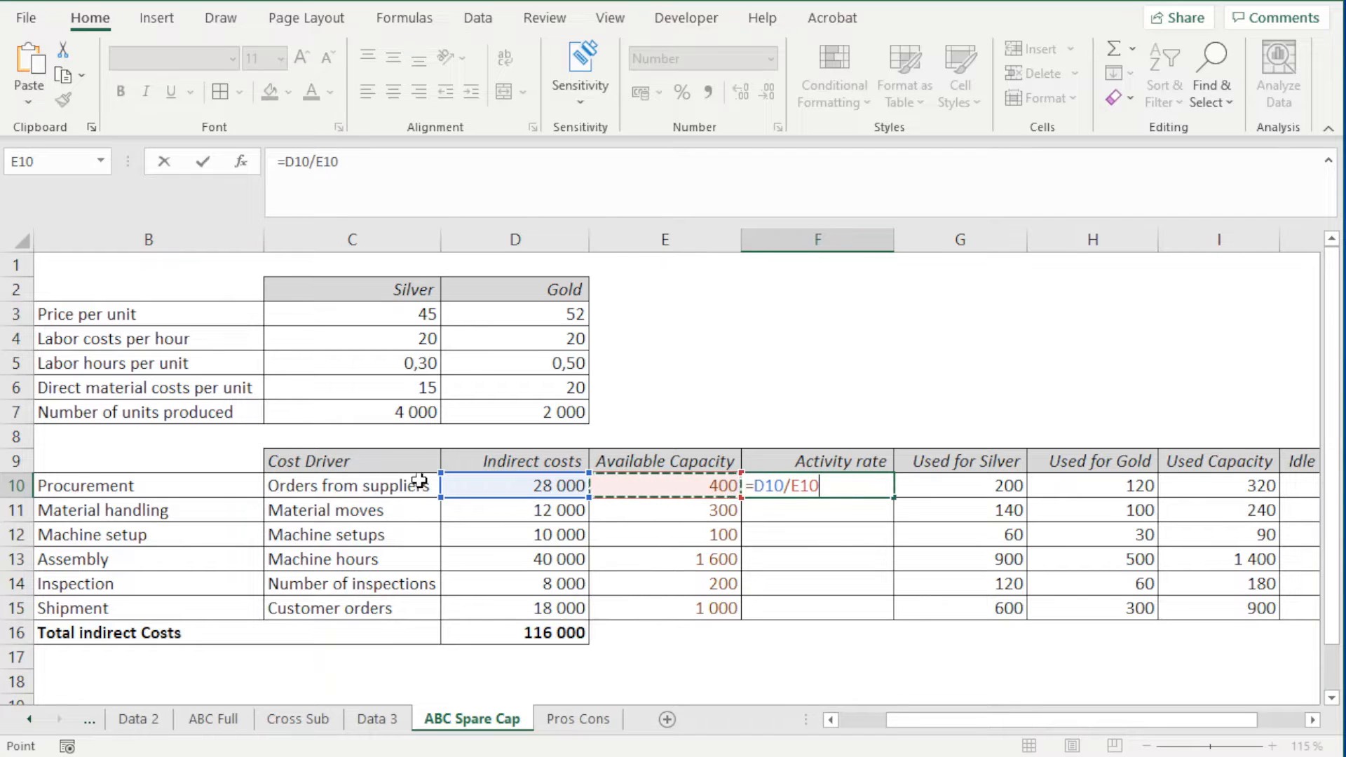
key("Return")
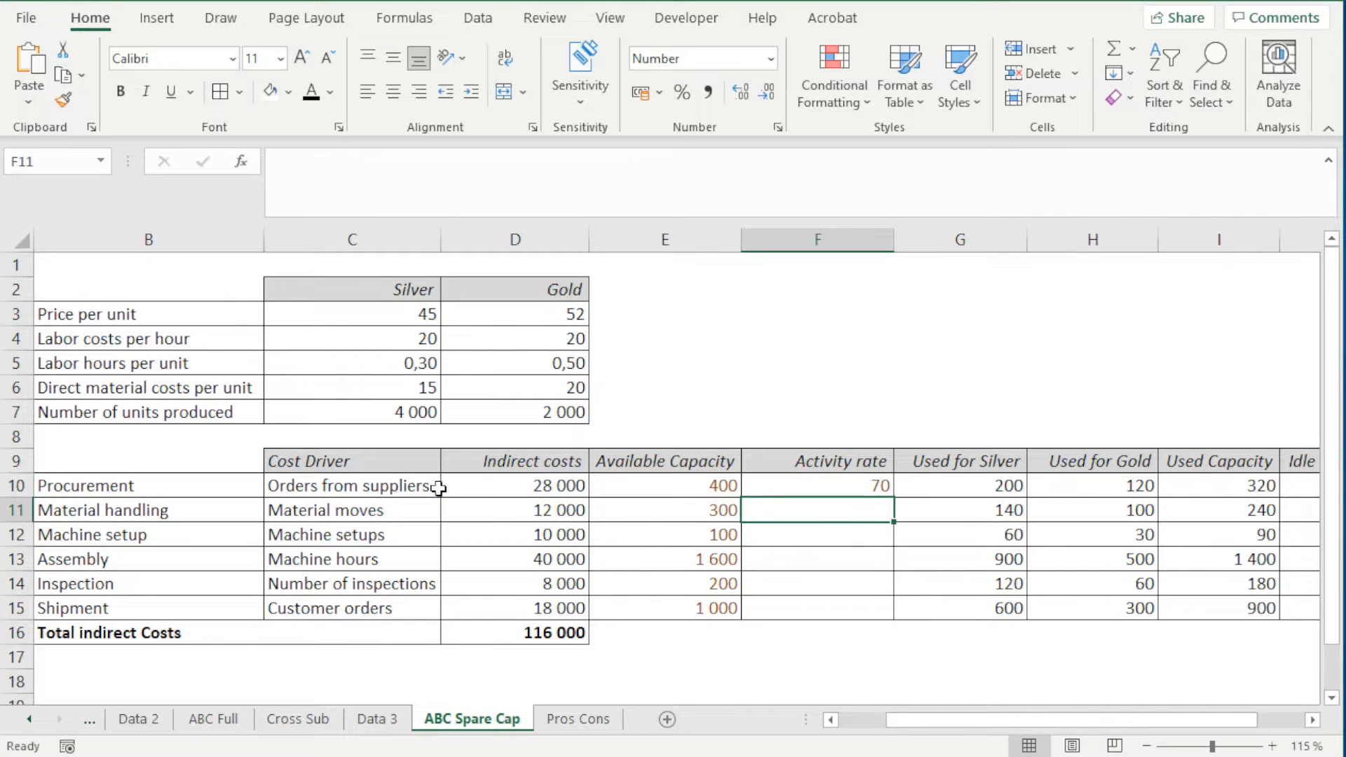
Fill the activity rate formula from F10 down to F15 and give the rates the same black font as the Used for Silver values
left_click(786, 486)
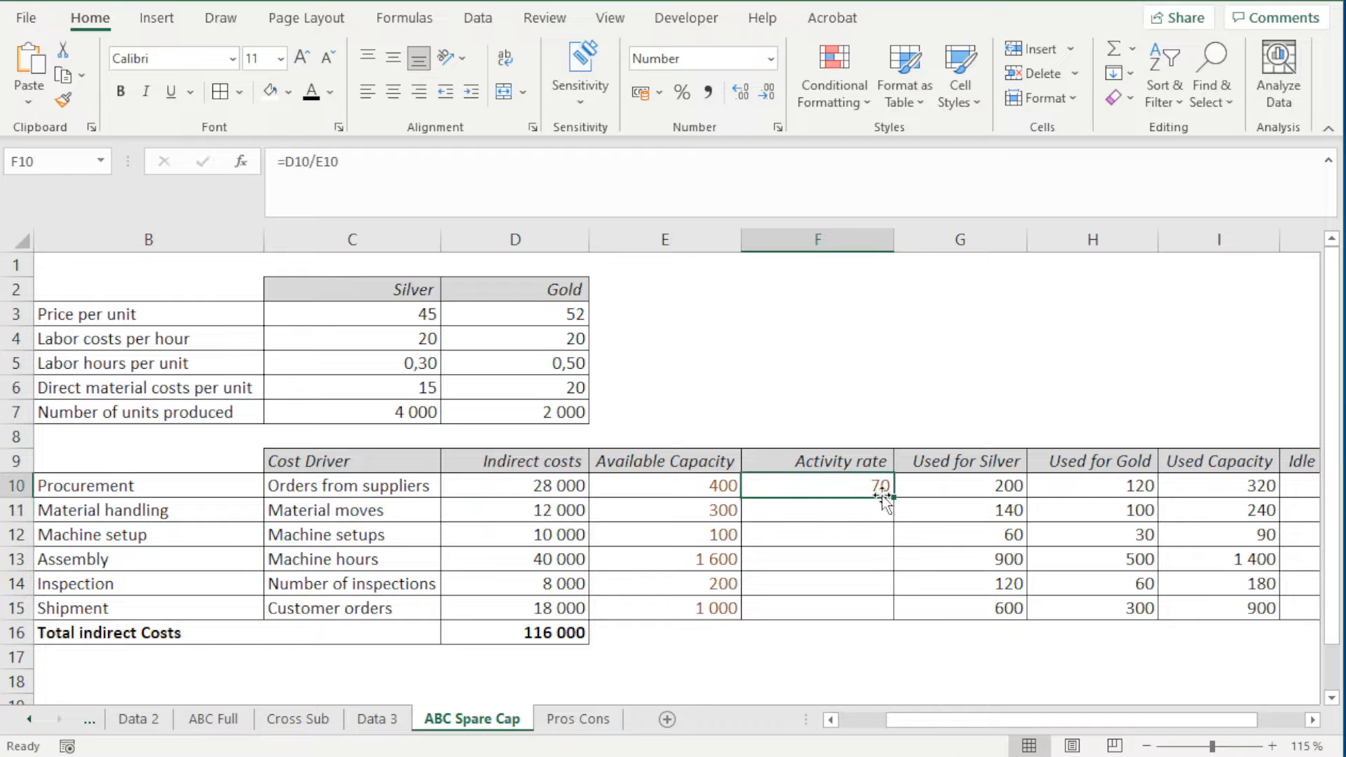
left_click_drag(893, 499, 887, 614)
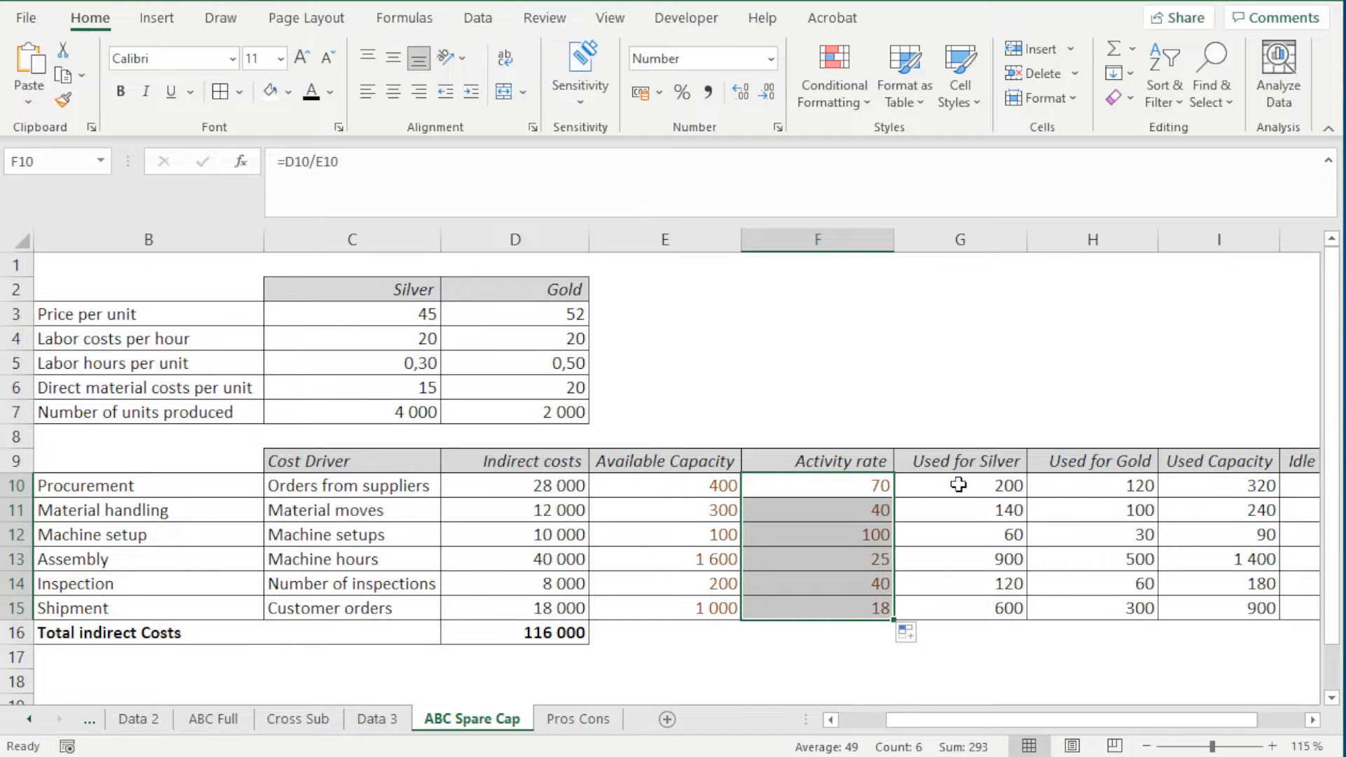
left_click_drag(959, 484, 975, 589)
left_click_drag(873, 489, 871, 601)
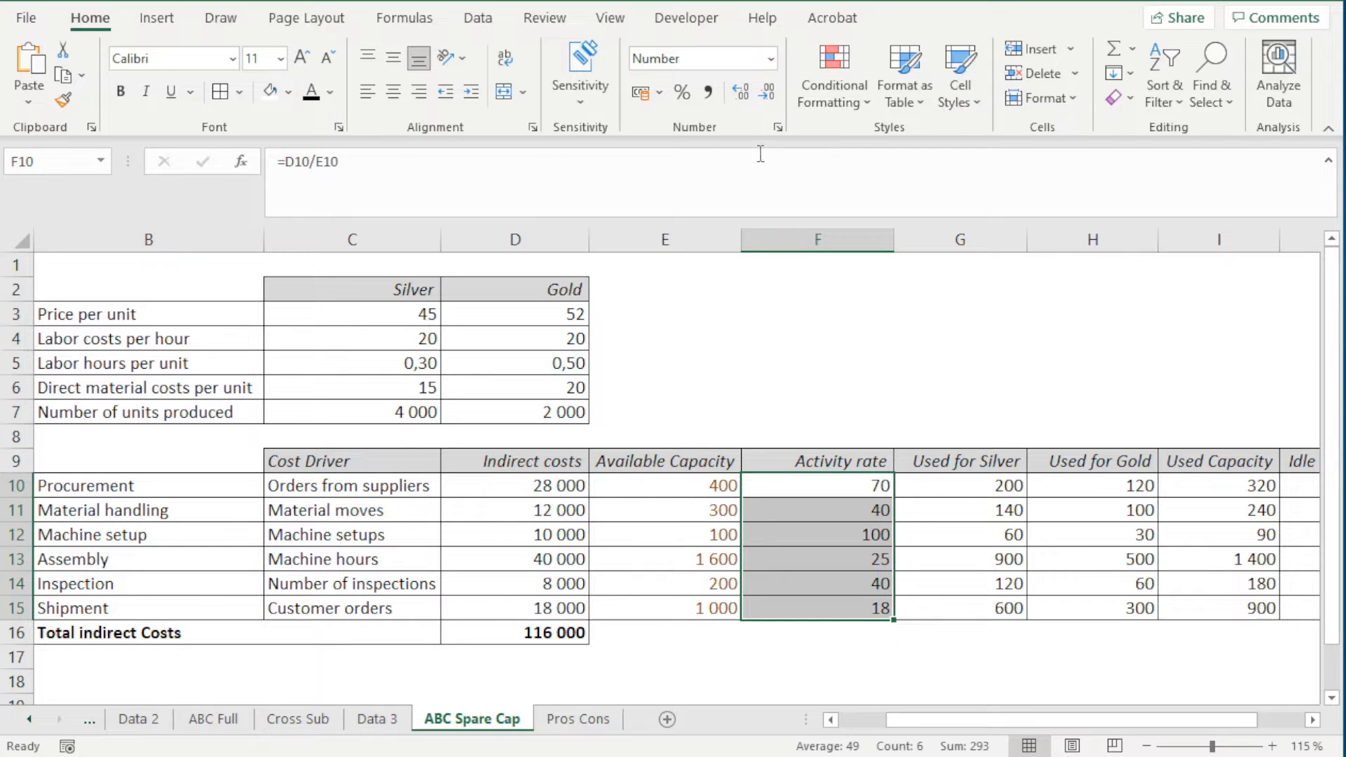
left_click(745, 95)
left_click(745, 94)
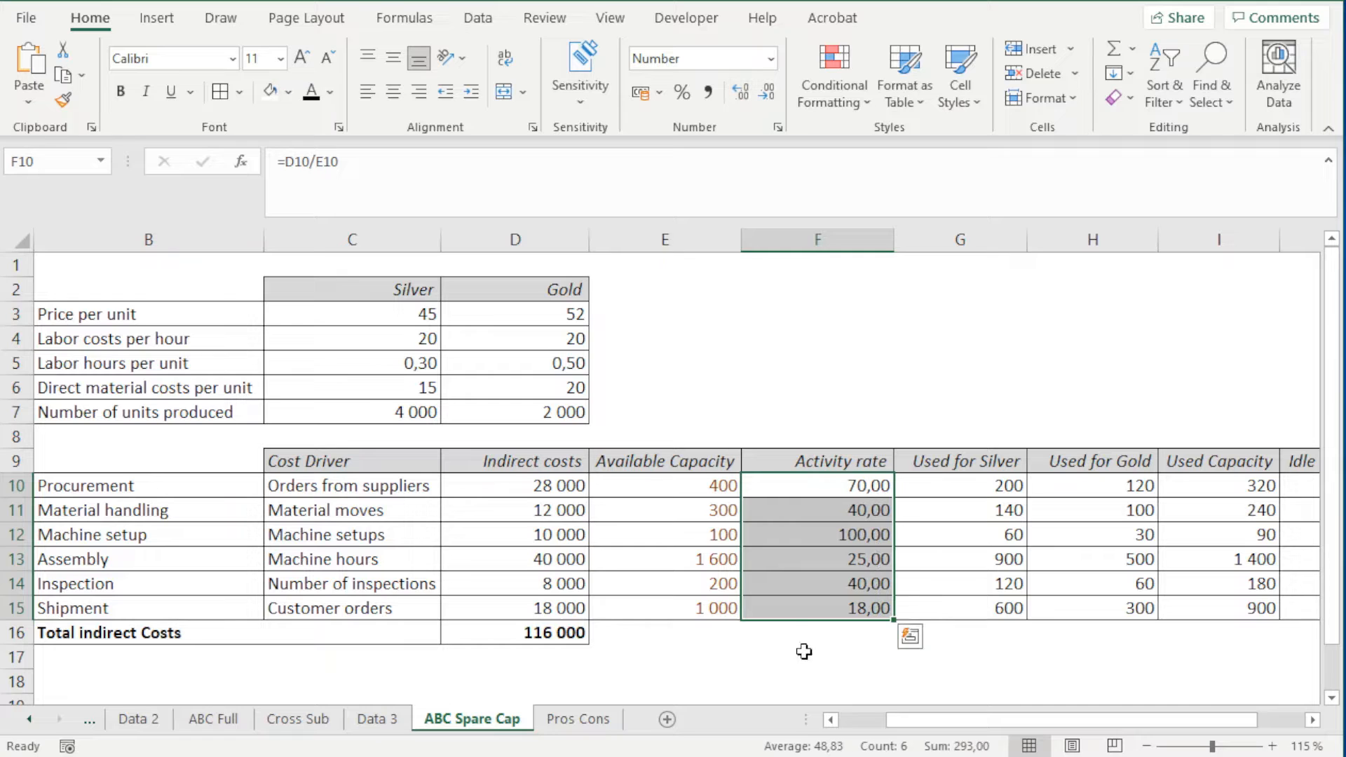
left_click_drag(842, 485, 831, 603)
left_click(768, 93)
left_click(768, 92)
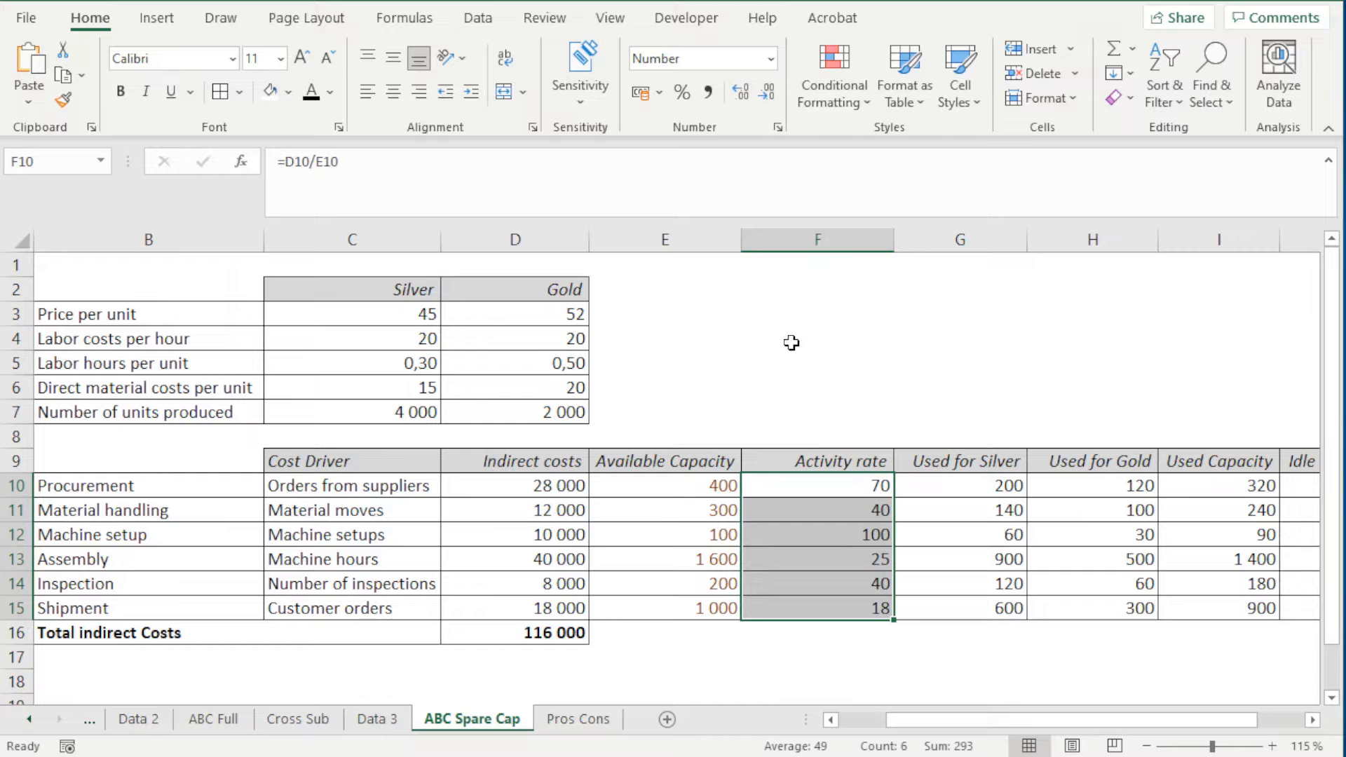
Select cell B19 below the indirect cost table on ABC Spare Cap as the destination for the cost tables
left_click(814, 414)
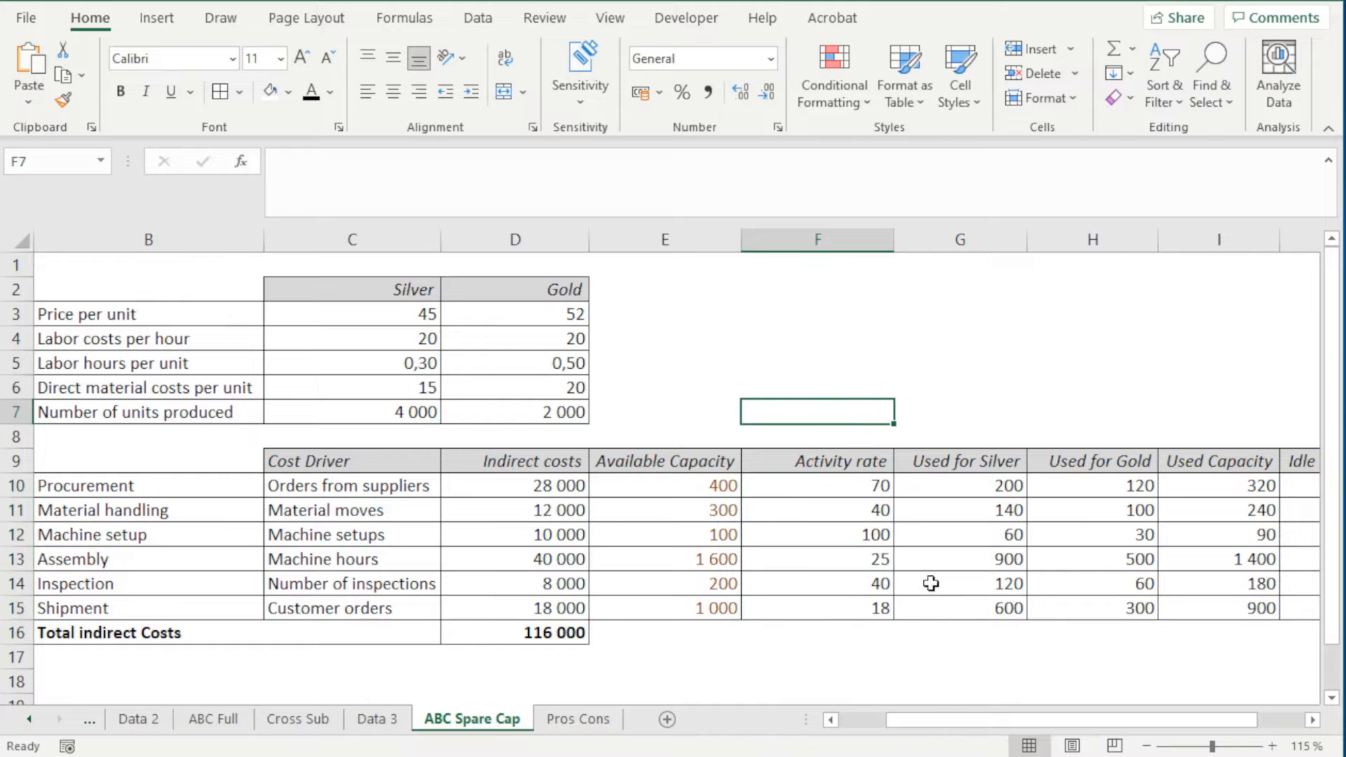
left_click(1314, 724)
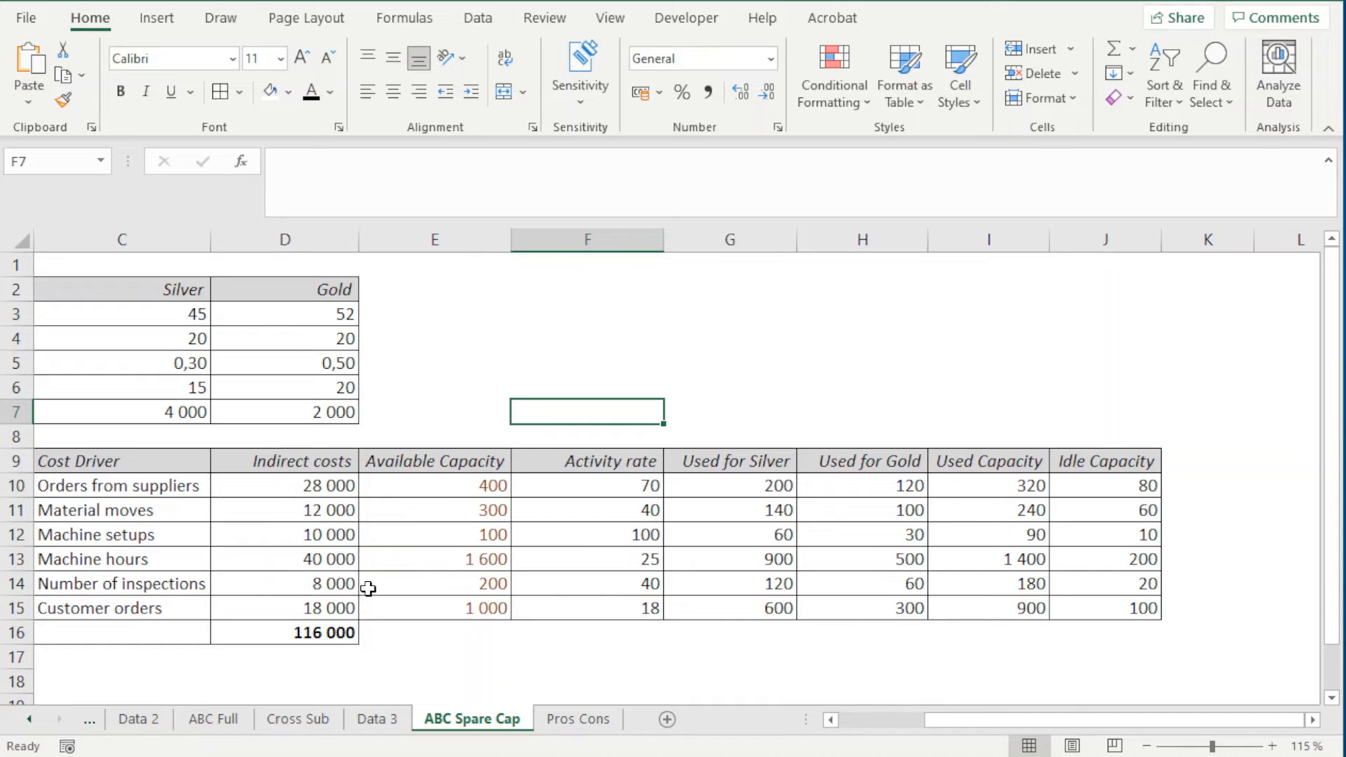
scroll(324, 586, "down", 2)
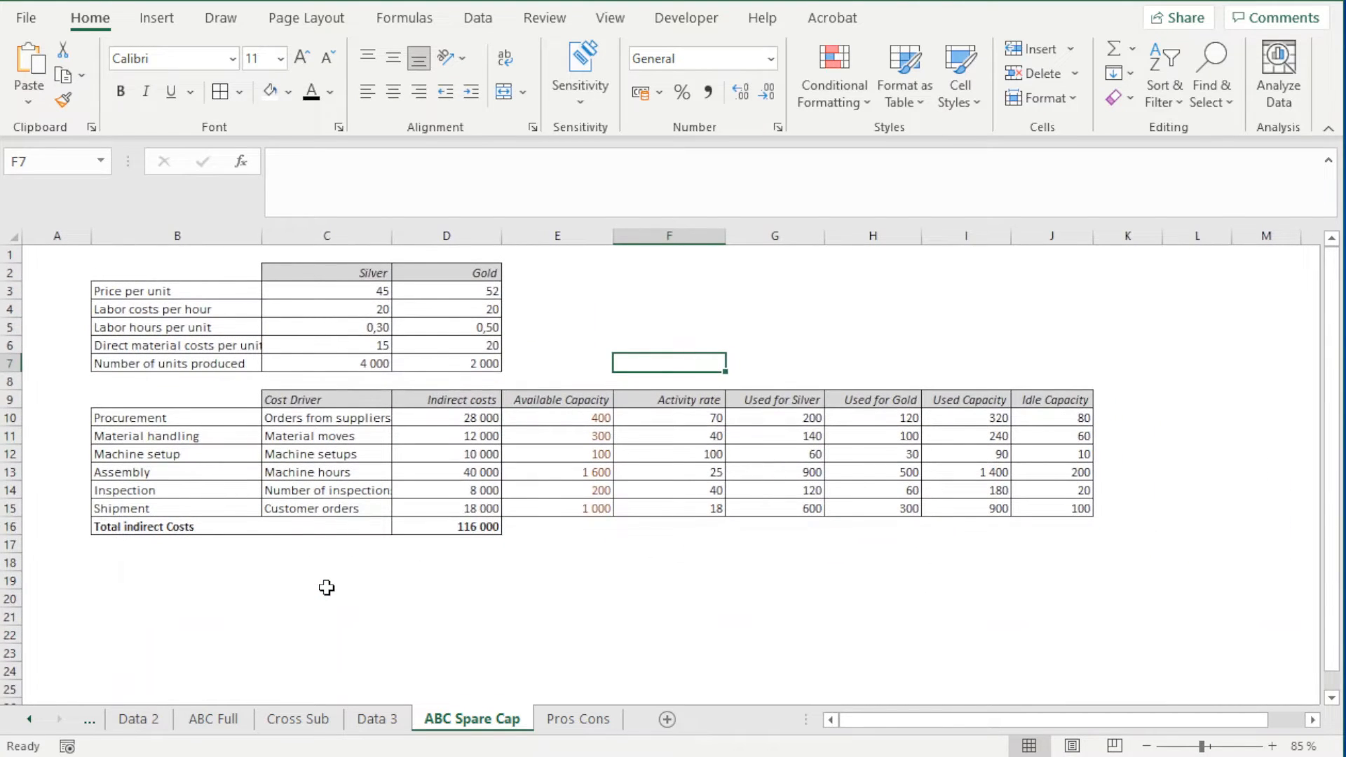
left_click(155, 573)
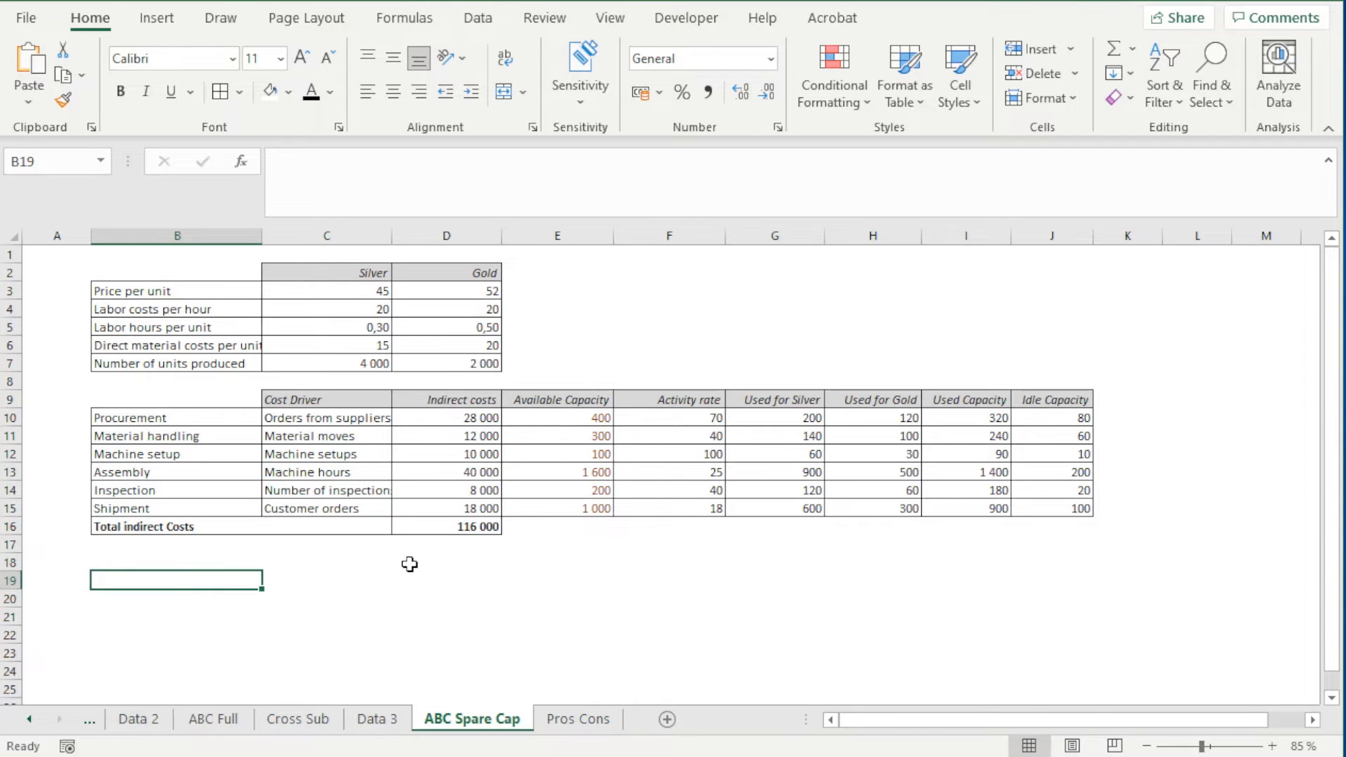
On the ABC Full sheet, examine the per unit and Total cost tables and the note about fixed costs above them
left_click(217, 722)
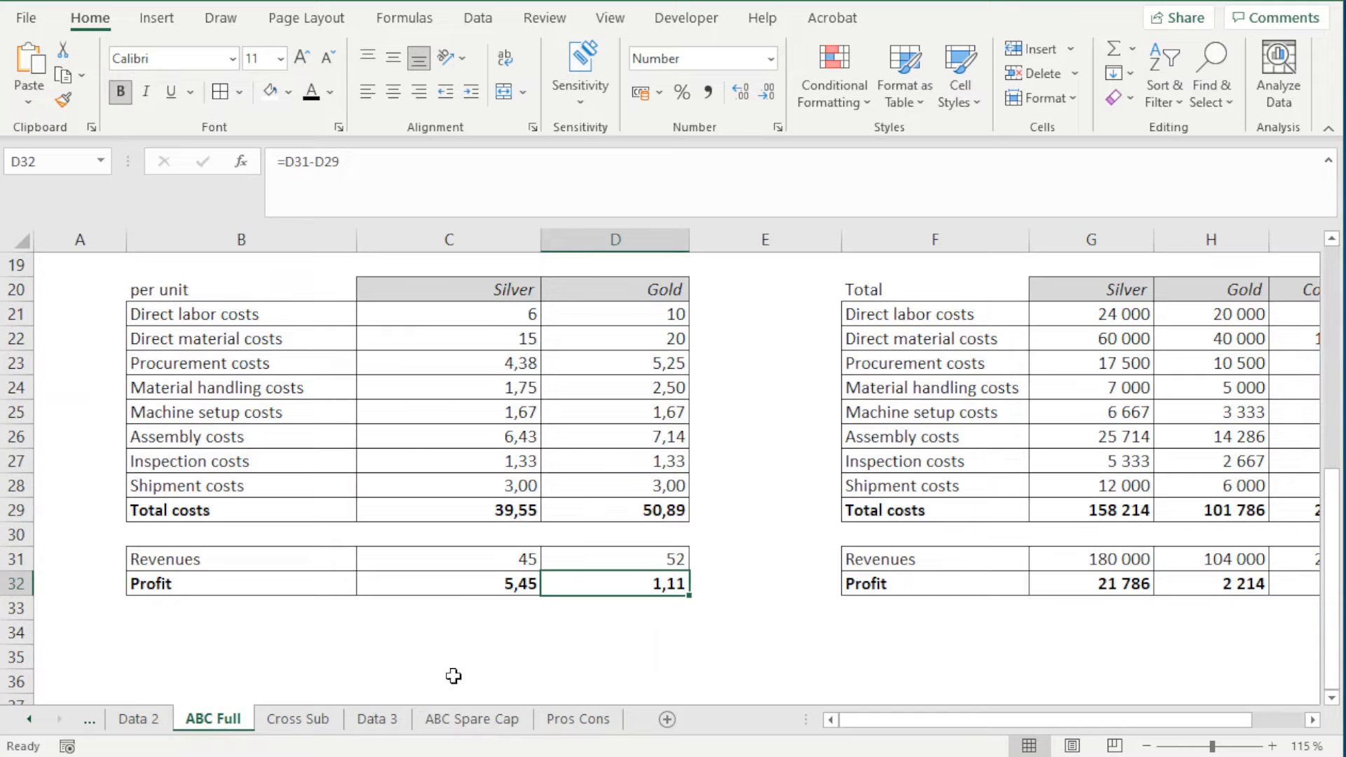
scroll(721, 607, "down", 1)
scroll(720, 607, "down", 1)
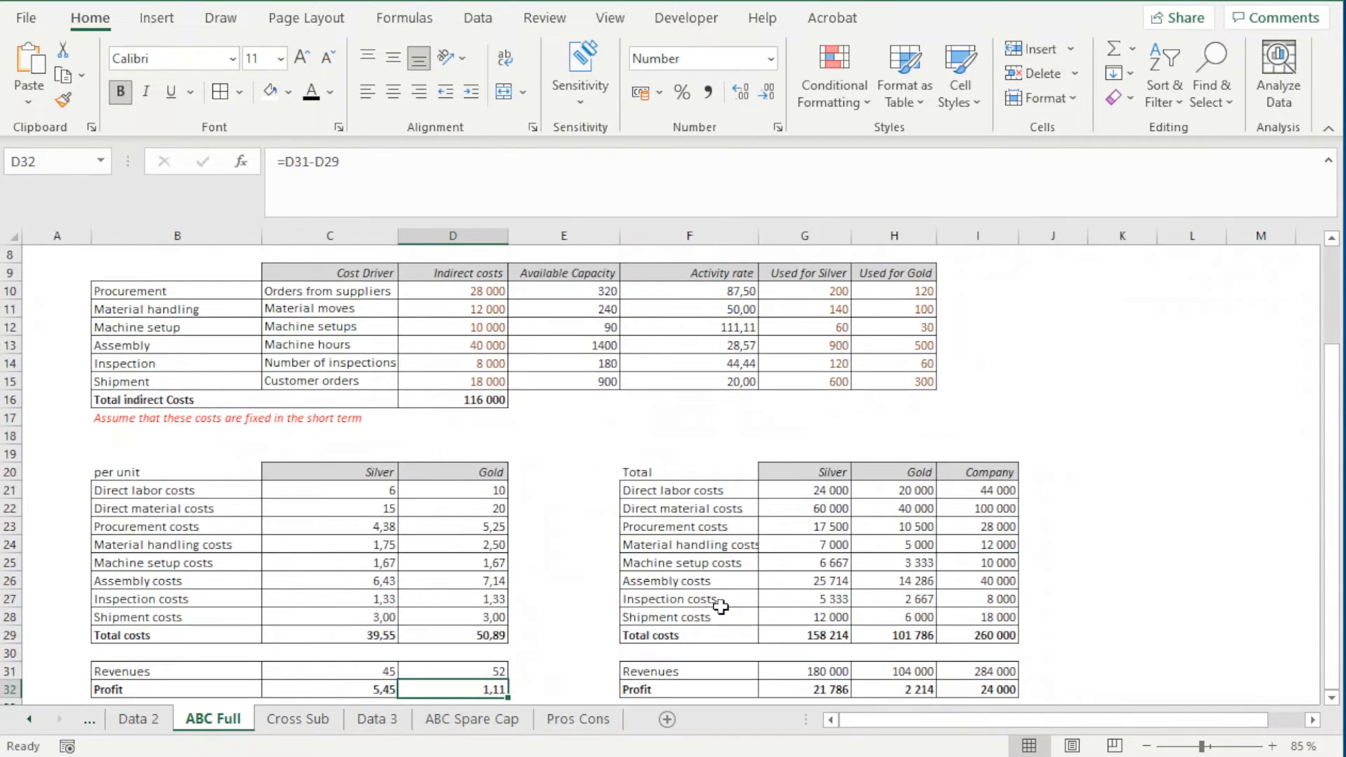
scroll(411, 481, "down", 1)
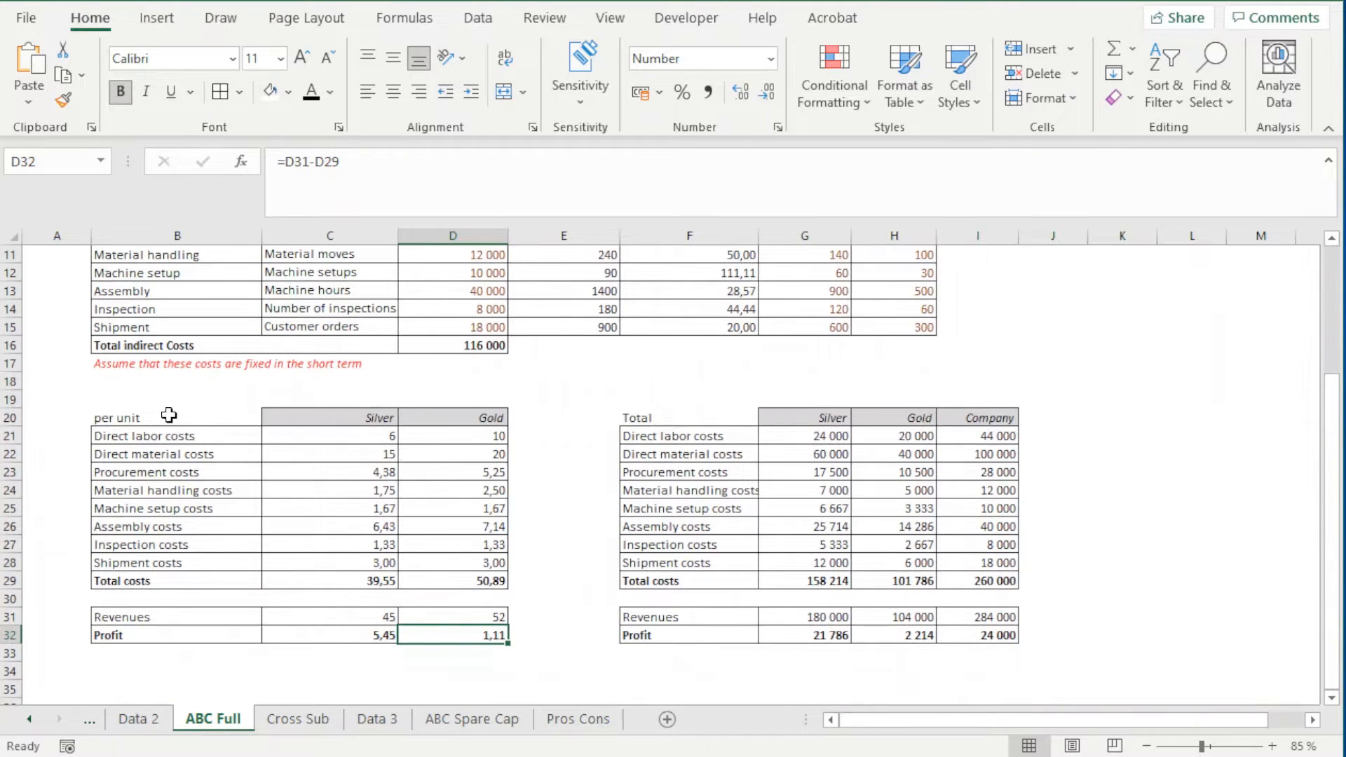
left_click_drag(169, 415, 989, 635)
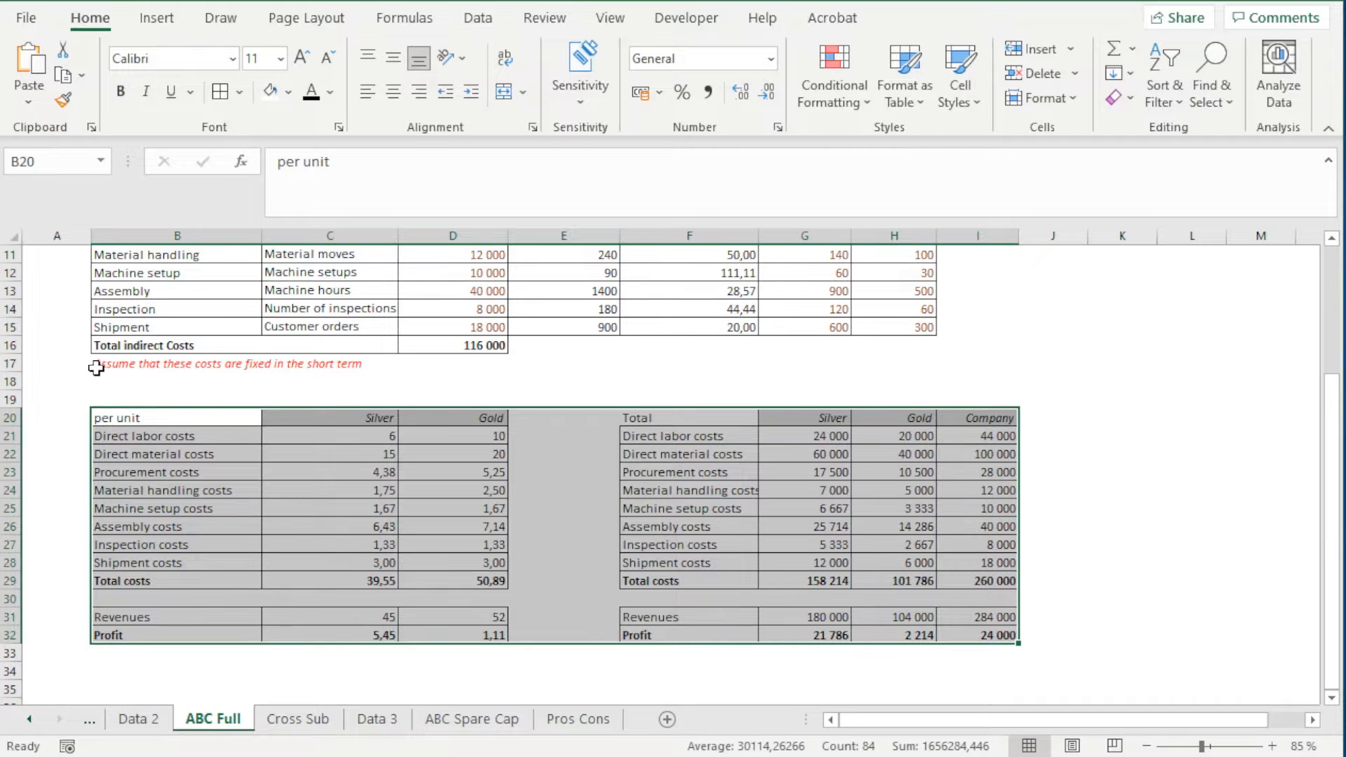
left_click_drag(104, 365, 116, 396)
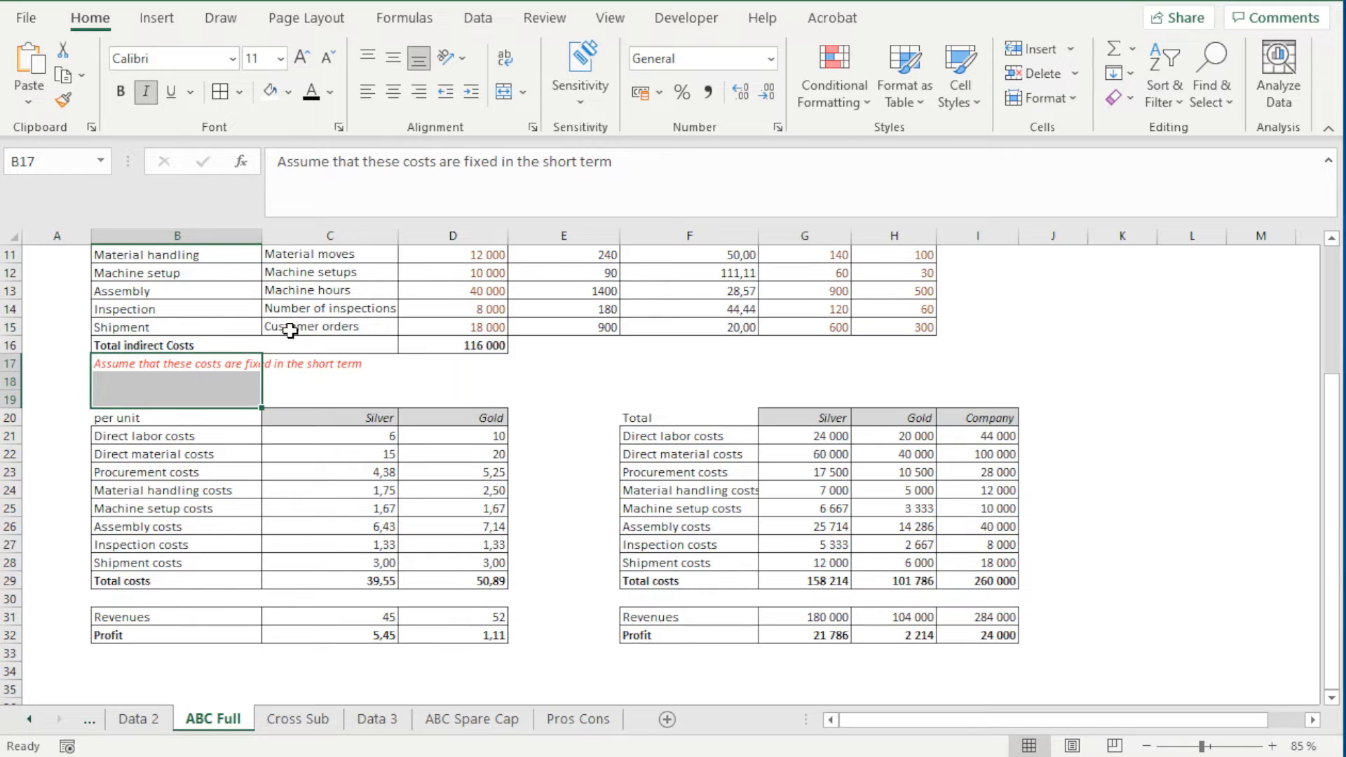
scroll(385, 411, "up", 1)
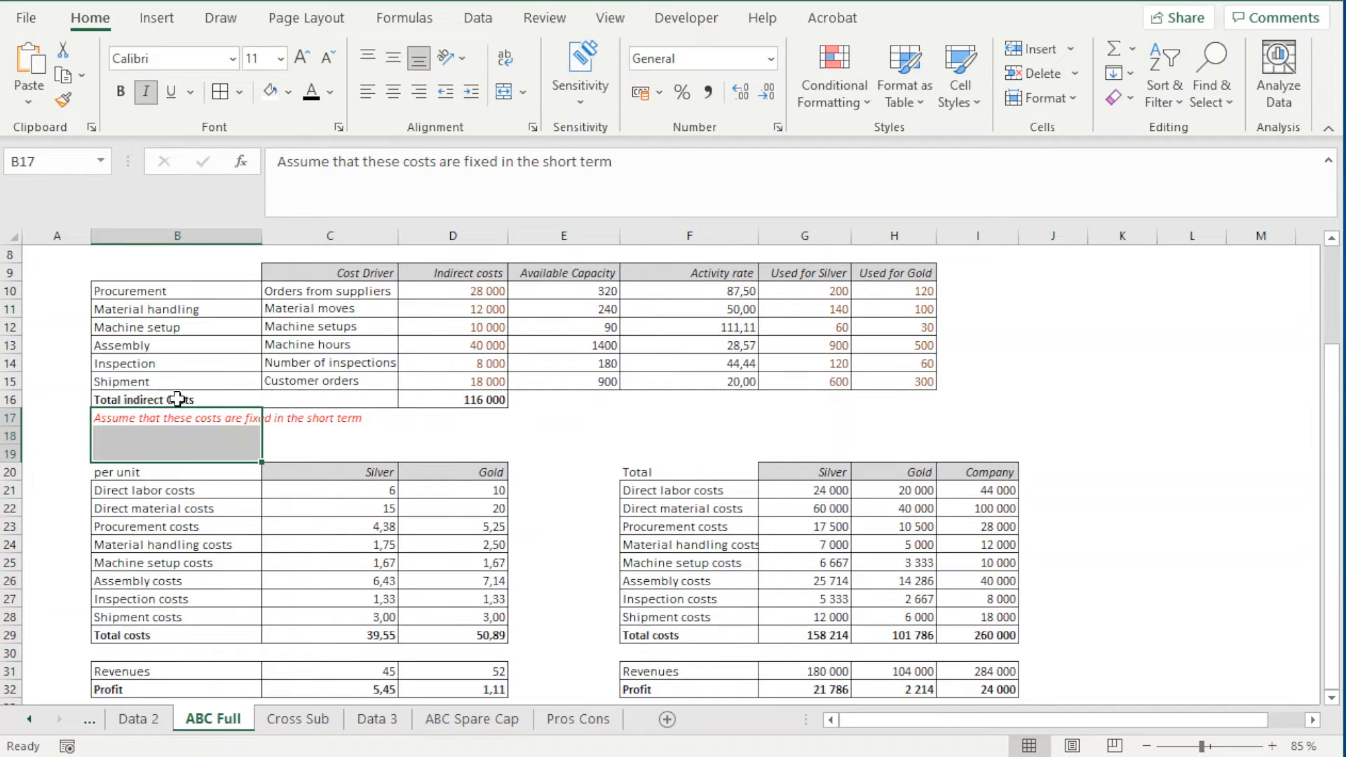
scroll(595, 484, "down", 1)
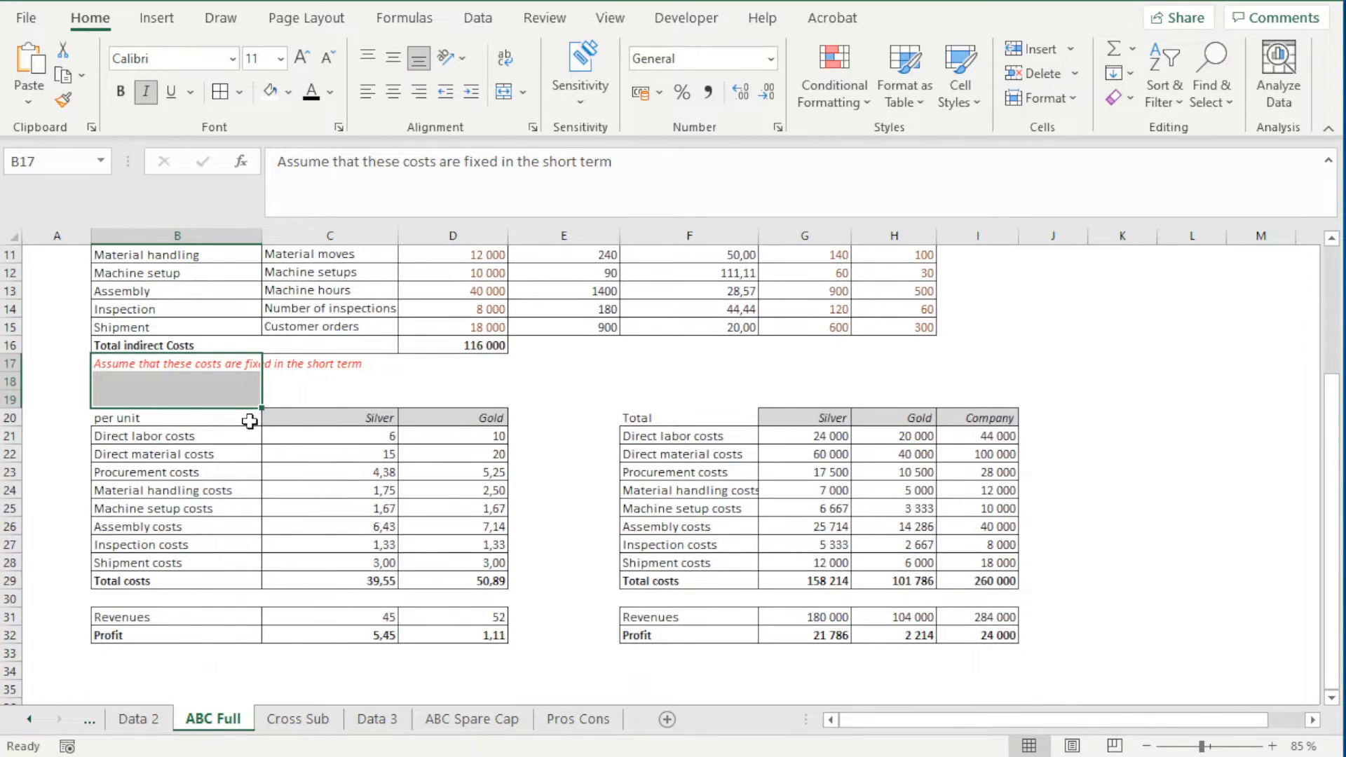
Copy the per unit and Total cost tables in B20:I32 of the ABC Full sheet
left_click_drag(250, 419, 966, 639)
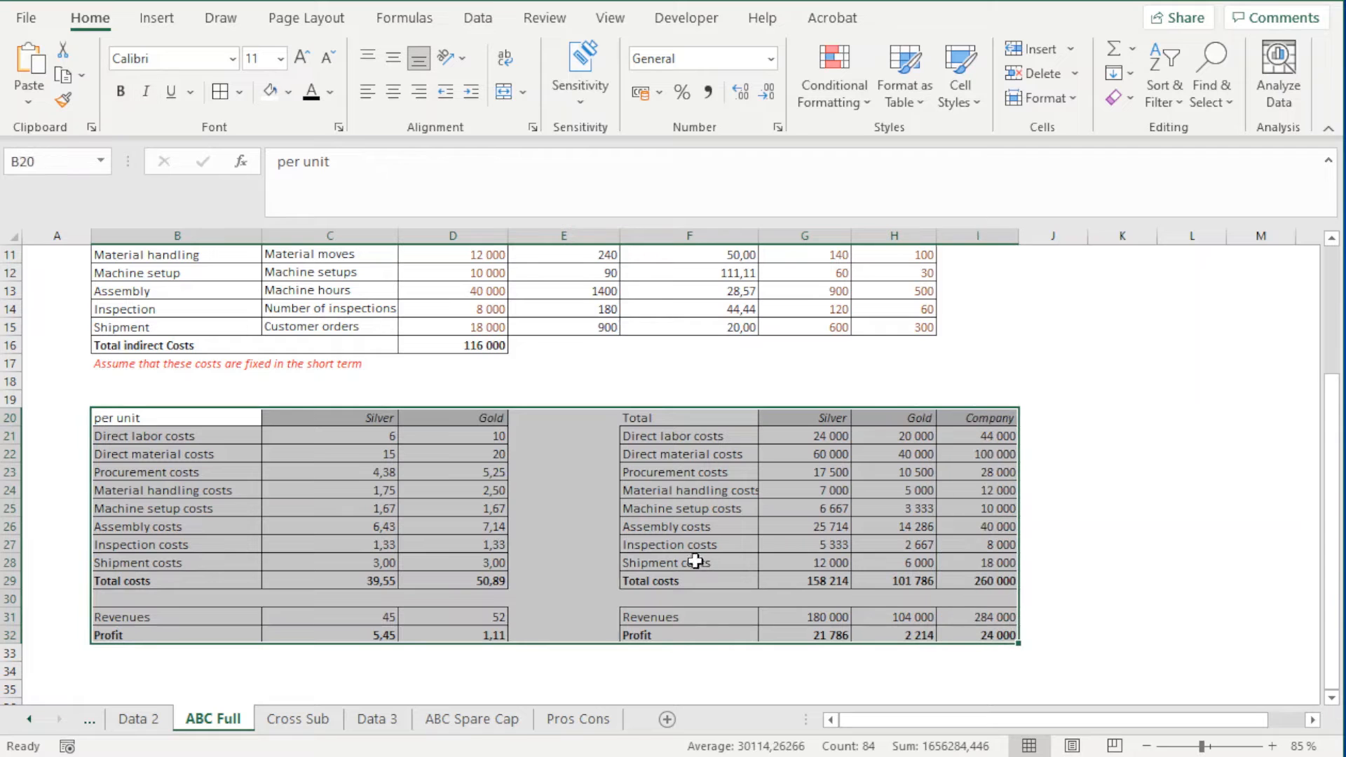
right_click(571, 504)
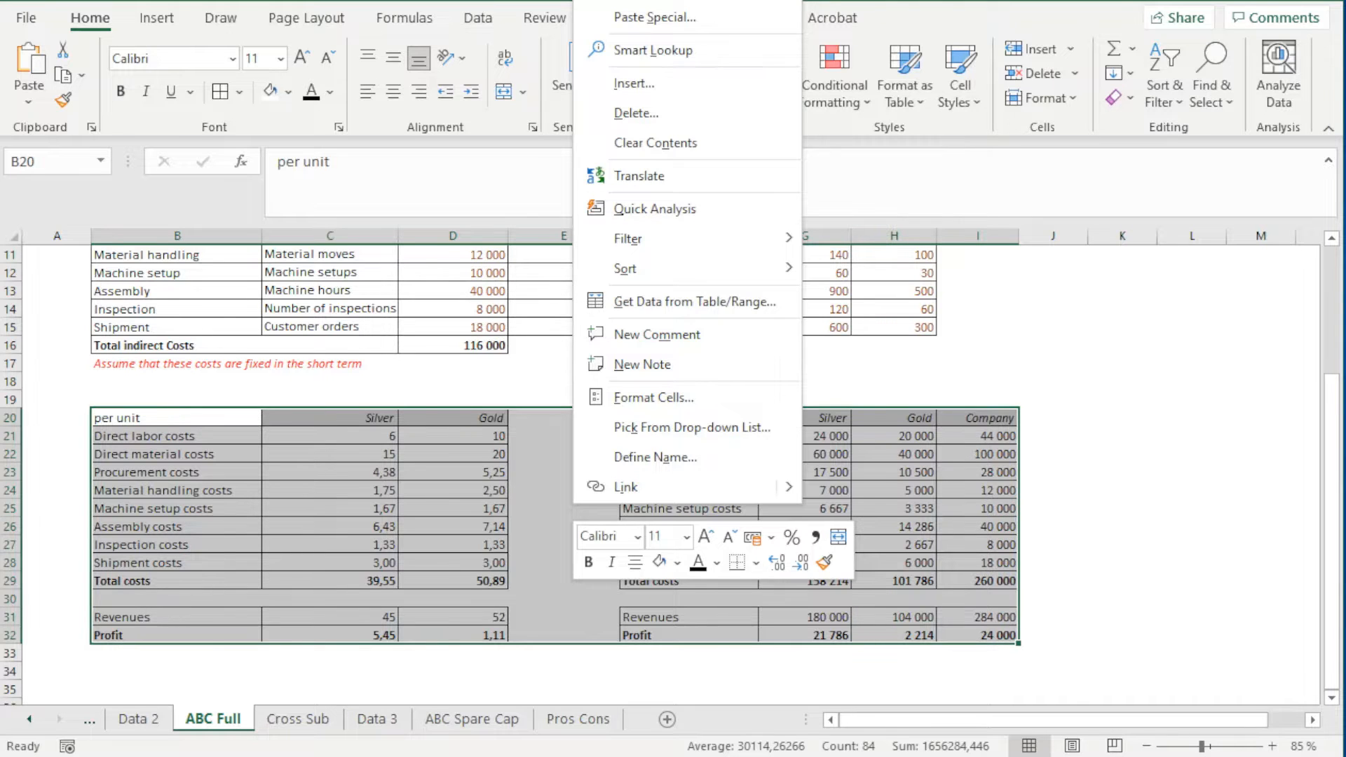
key("ctrl+c")
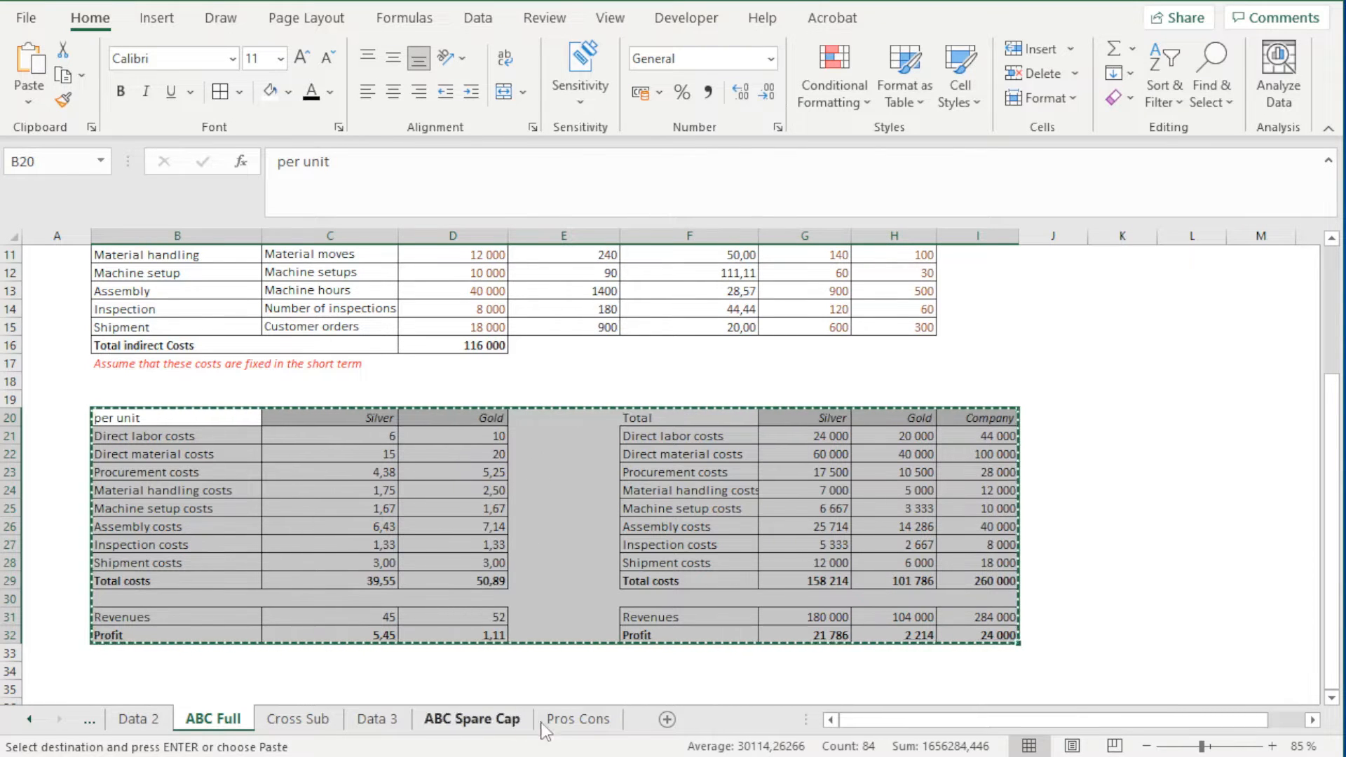
Paste the copied cost tables into the ABC Spare Cap sheet starting at cell B20
left_click(480, 722)
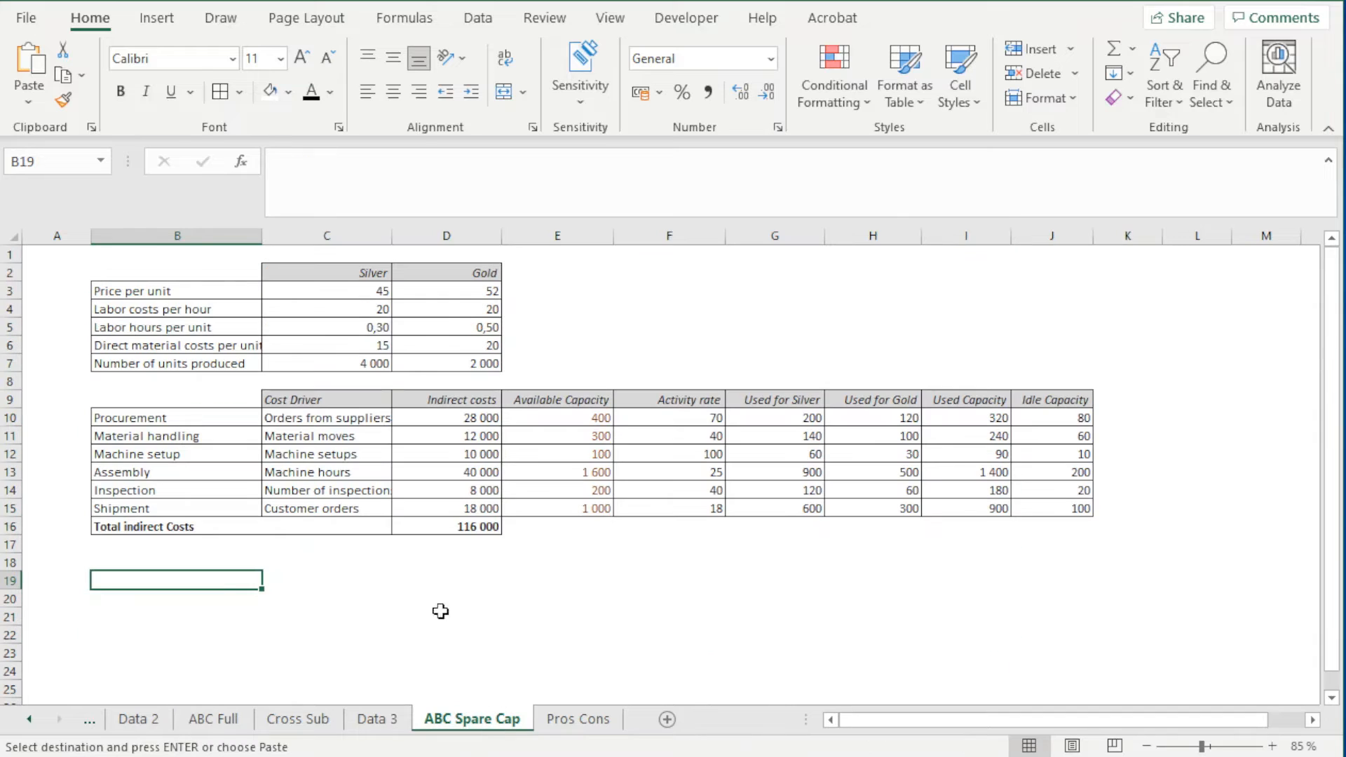
left_click(213, 545)
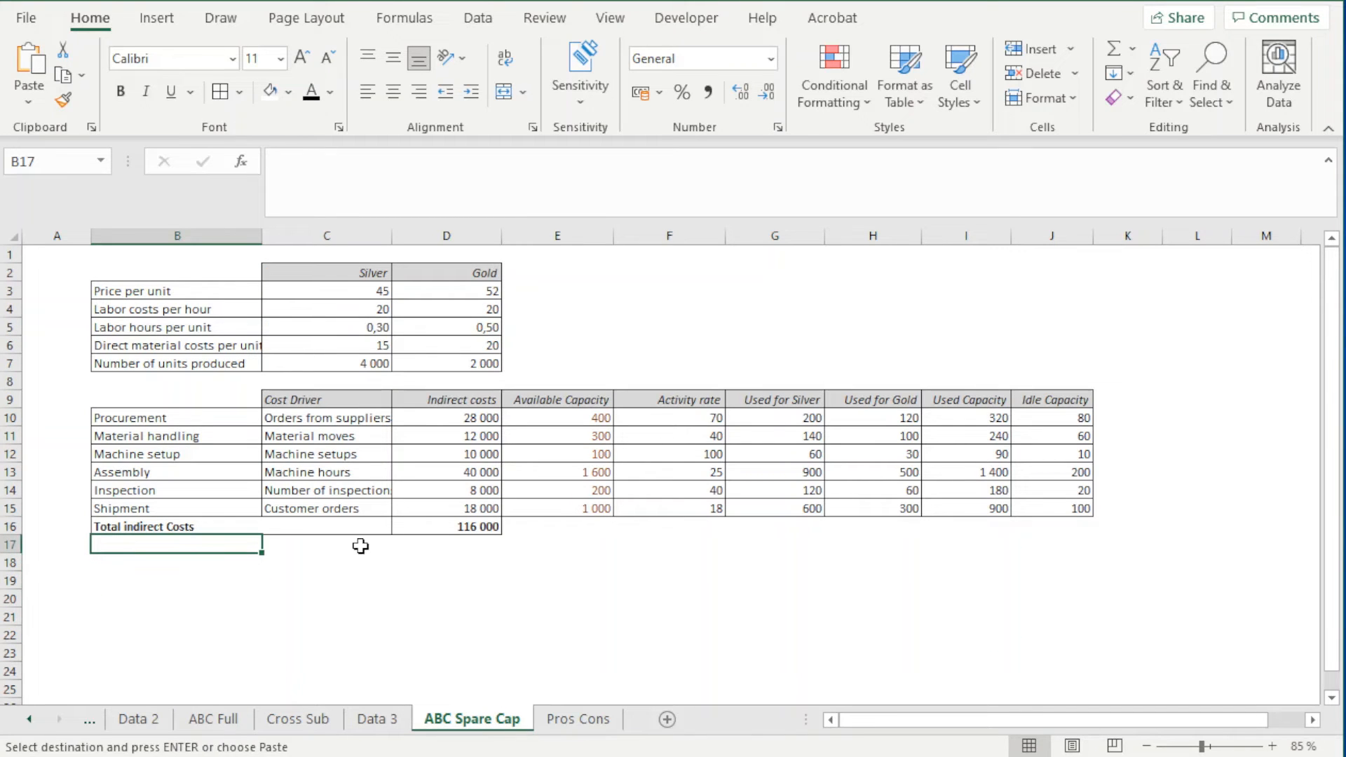
key("Down")
key("Down")
key("Down")
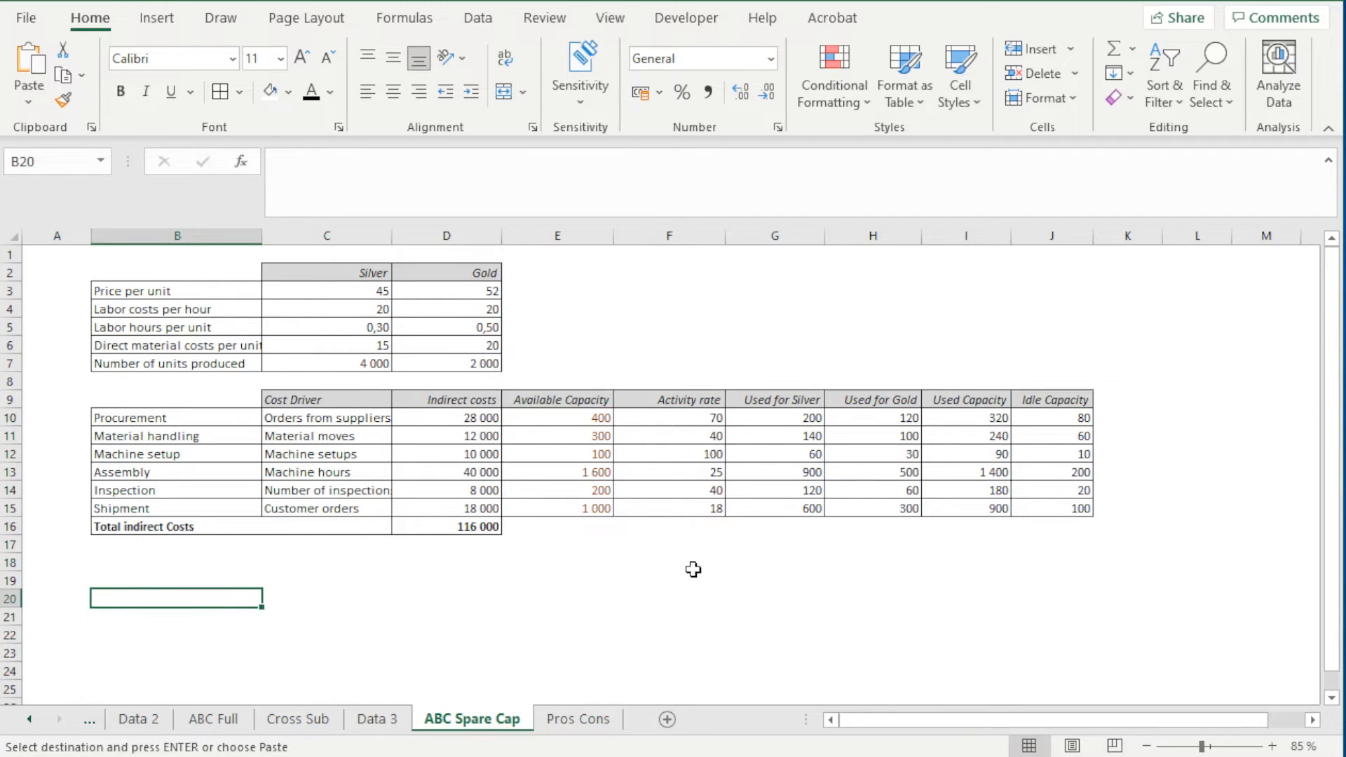
key("ctrl+v")
scroll(700, 577, "down", 2)
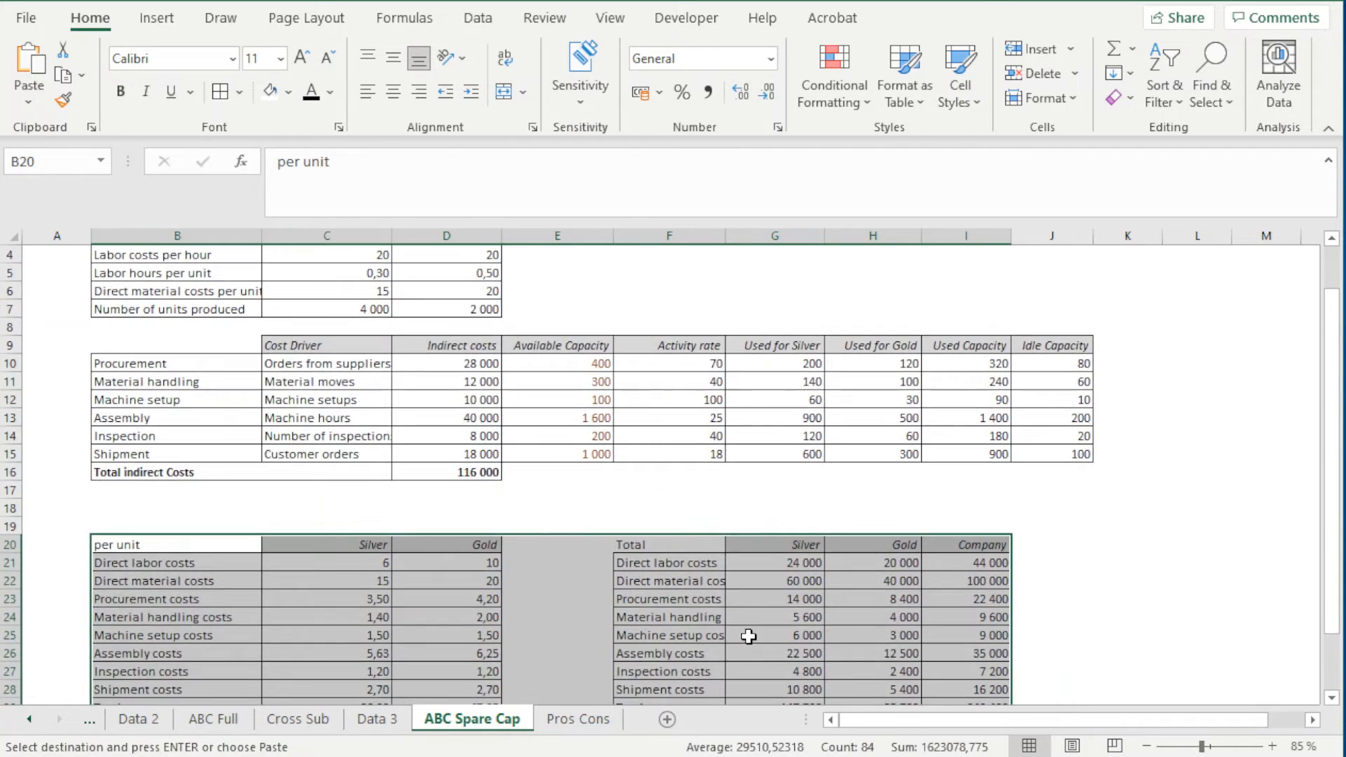
scroll(423, 694, "down", 1)
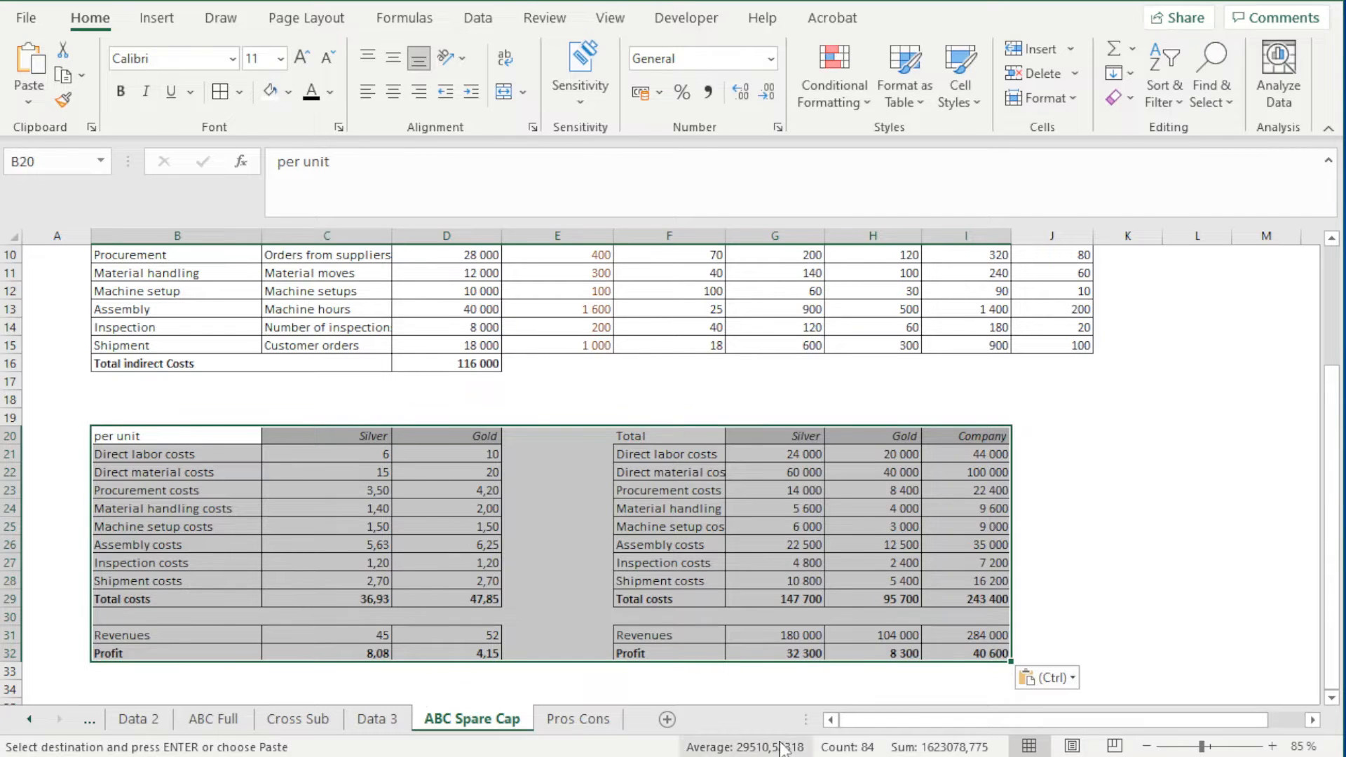
Examine the direct cost rows of the pasted per unit table and trace the cells behind Silver's direct labor cost formula in C21
left_click(672, 436)
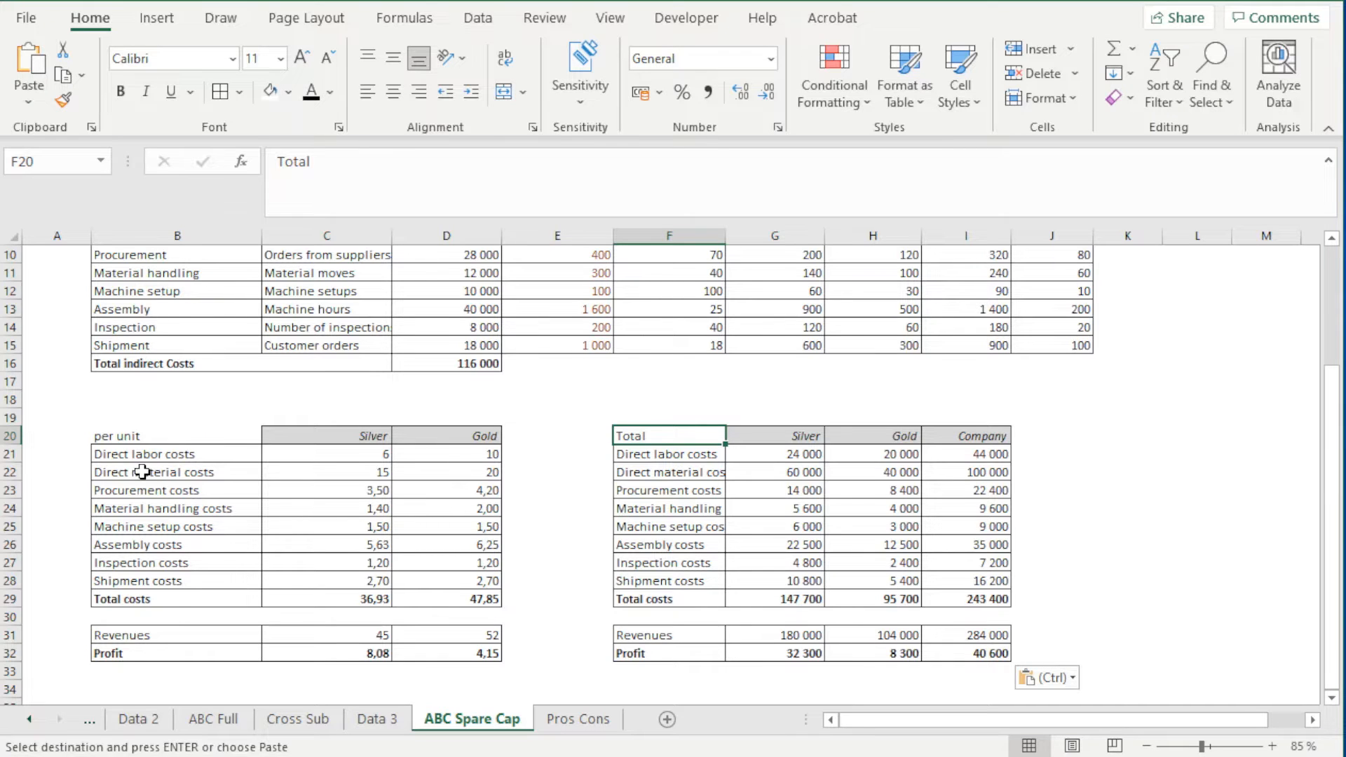
scroll(137, 490, "up", 2, "ctrl")
scroll(130, 485, "up", 1, "ctrl")
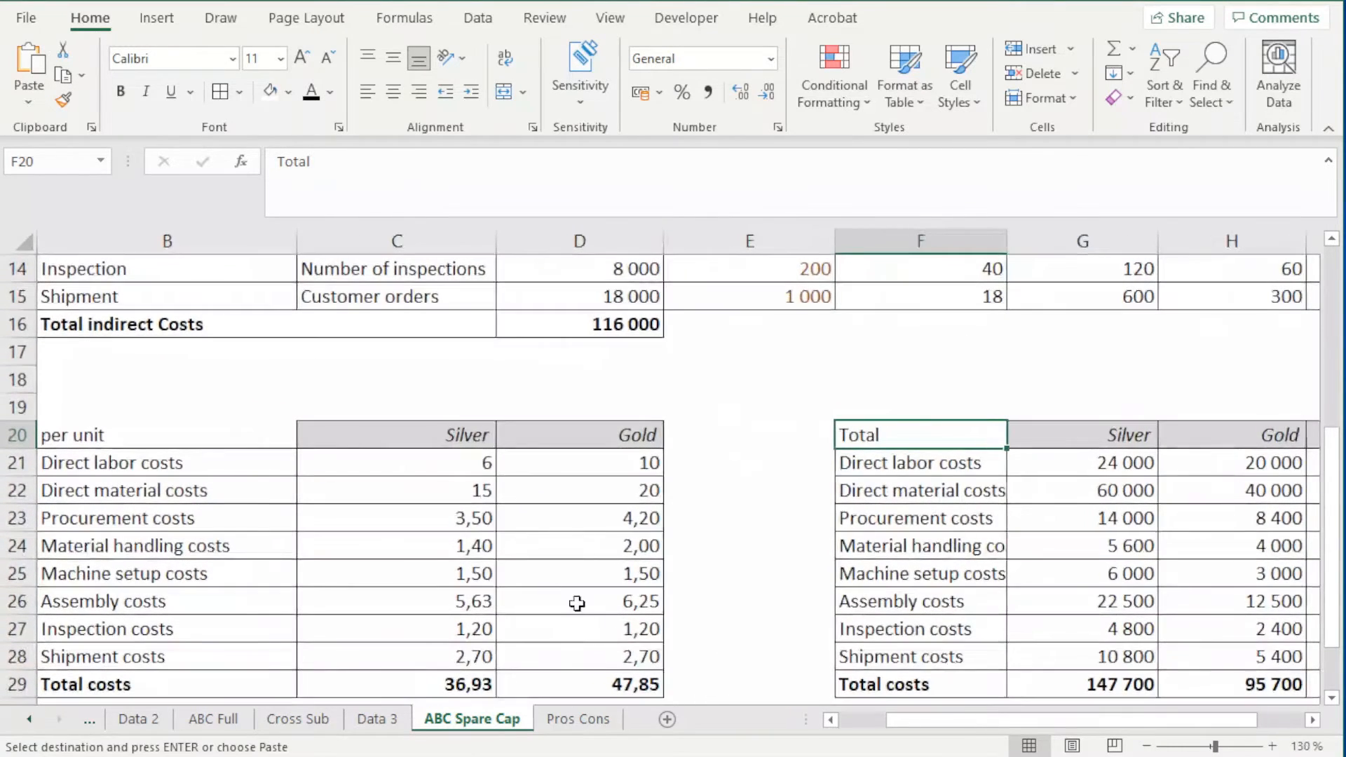
left_click_drag(943, 720, 866, 737)
scroll(586, 481, "up", 1)
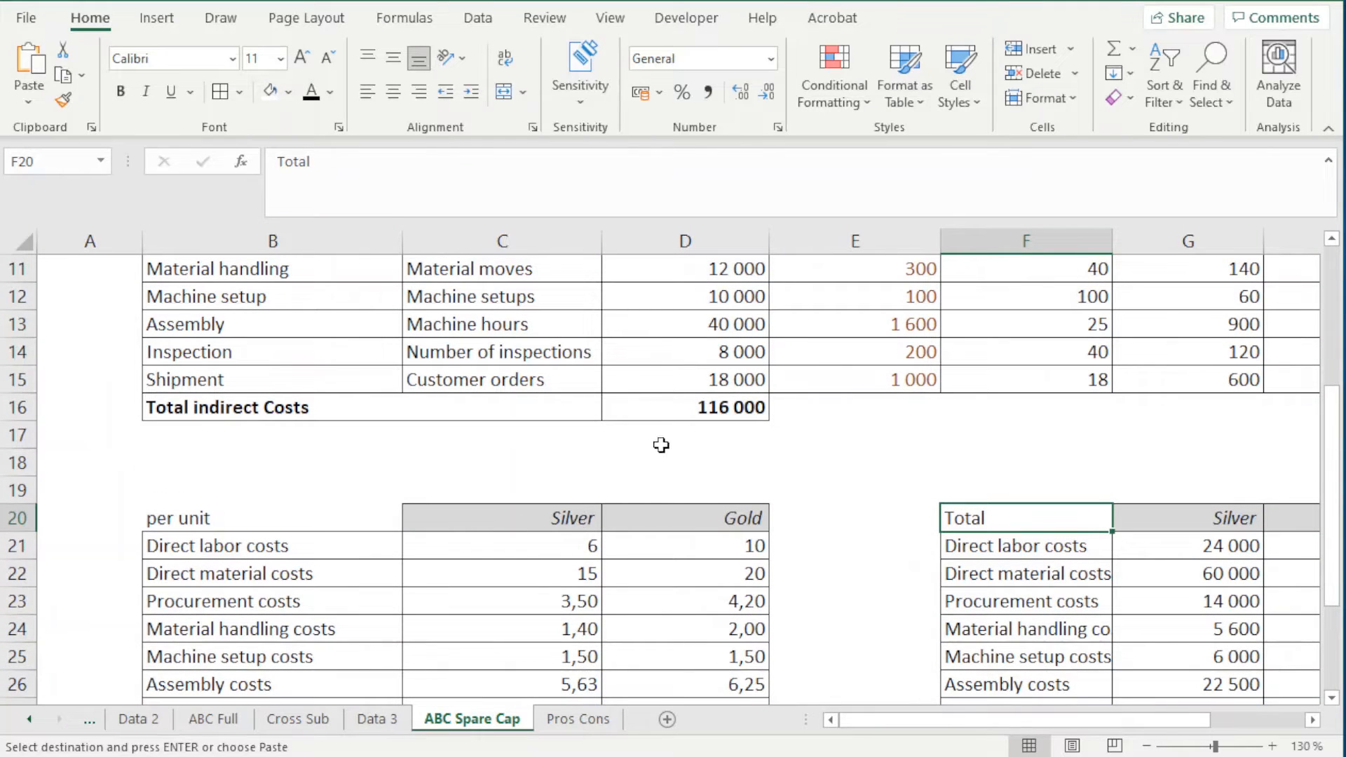
left_click_drag(398, 544, 715, 582)
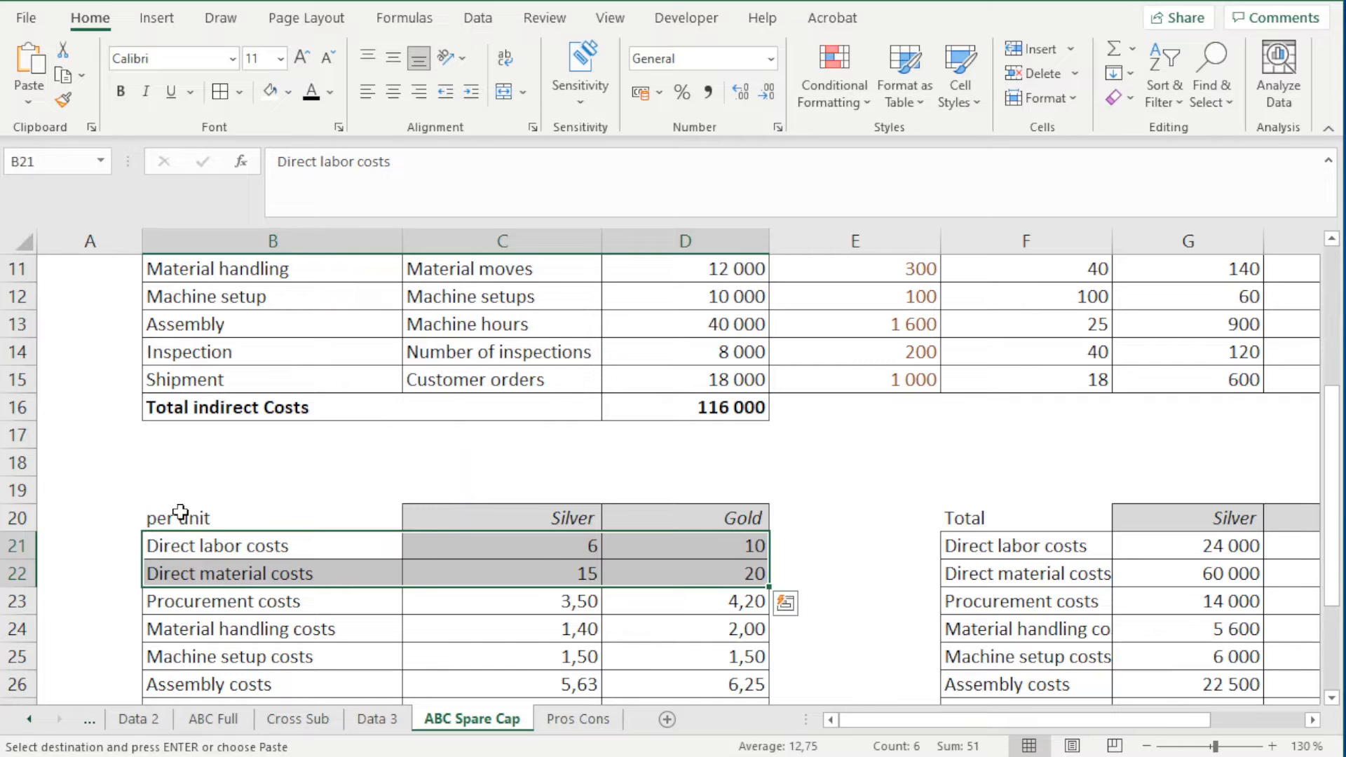
double_click(536, 550)
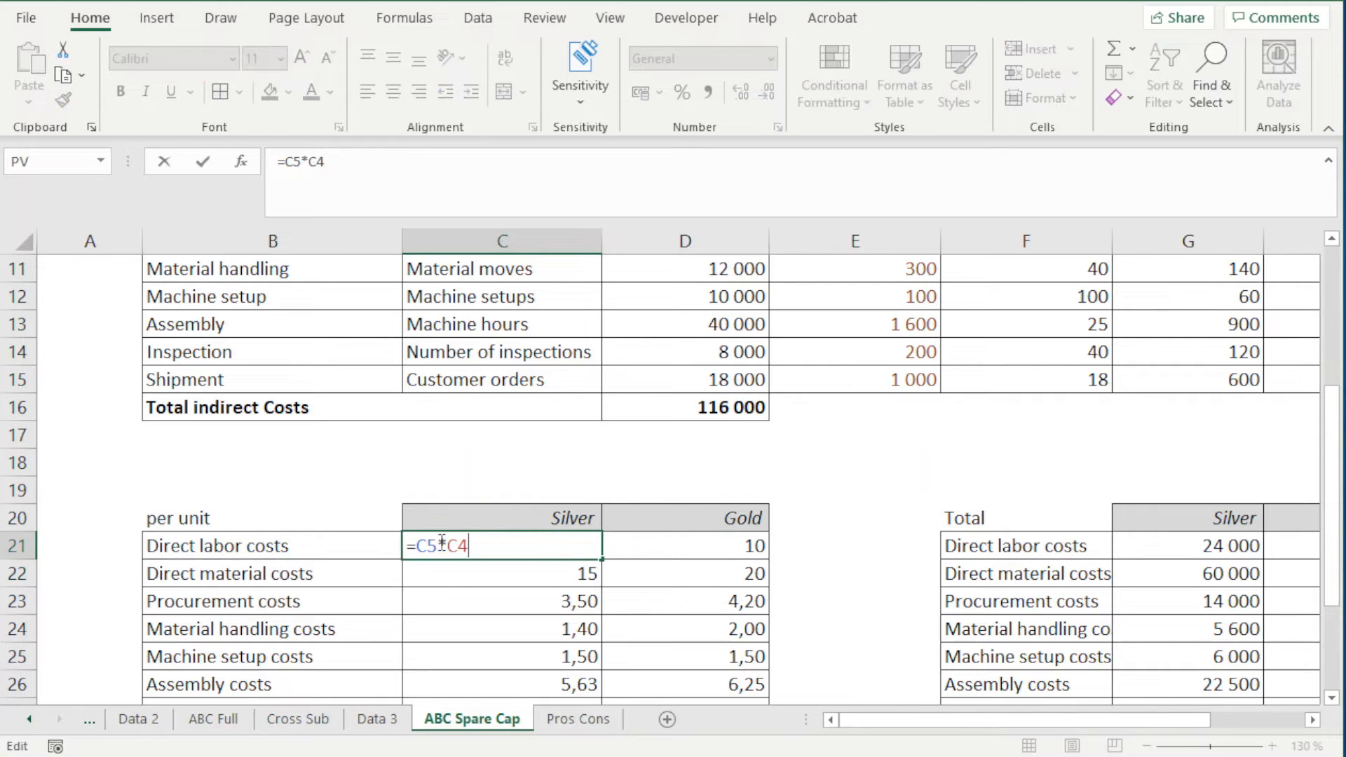
scroll(505, 559, "up", 2)
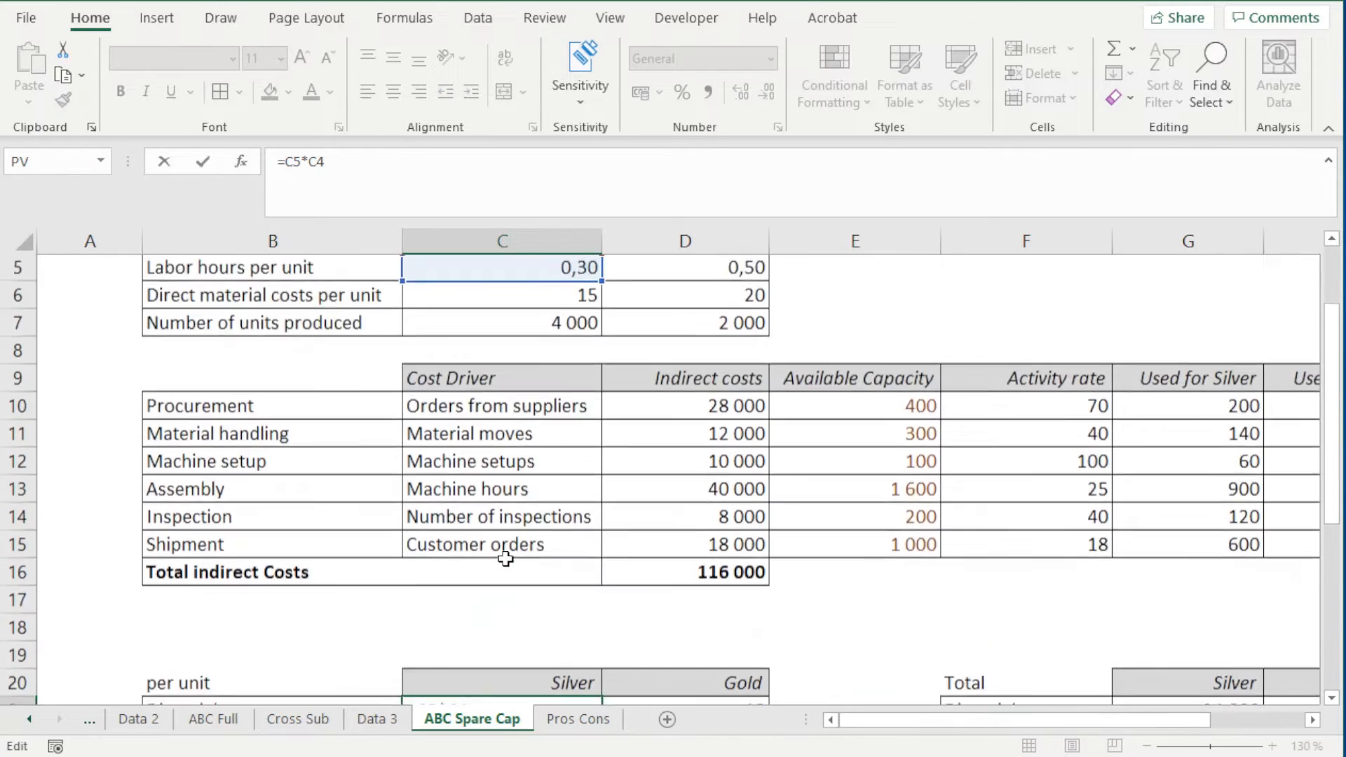
scroll(506, 558, "up", 2)
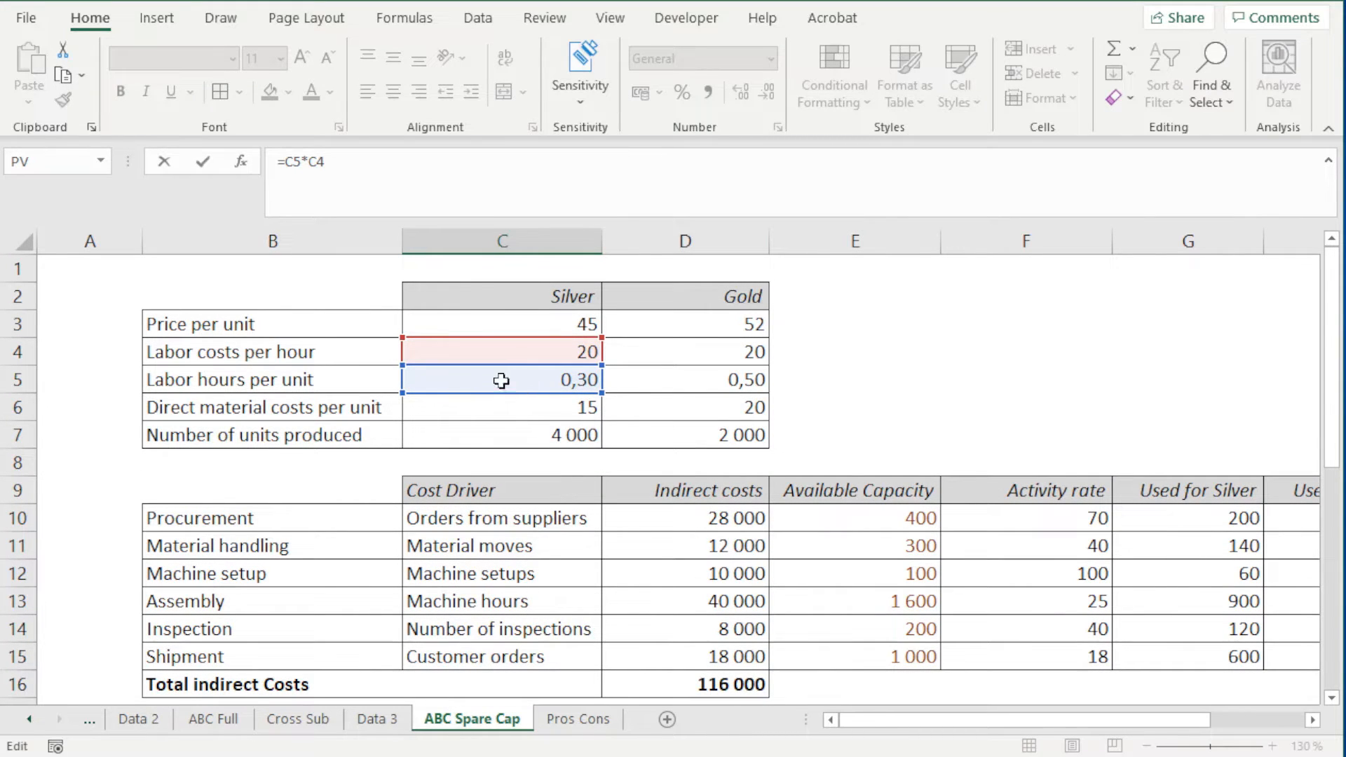
key("Return")
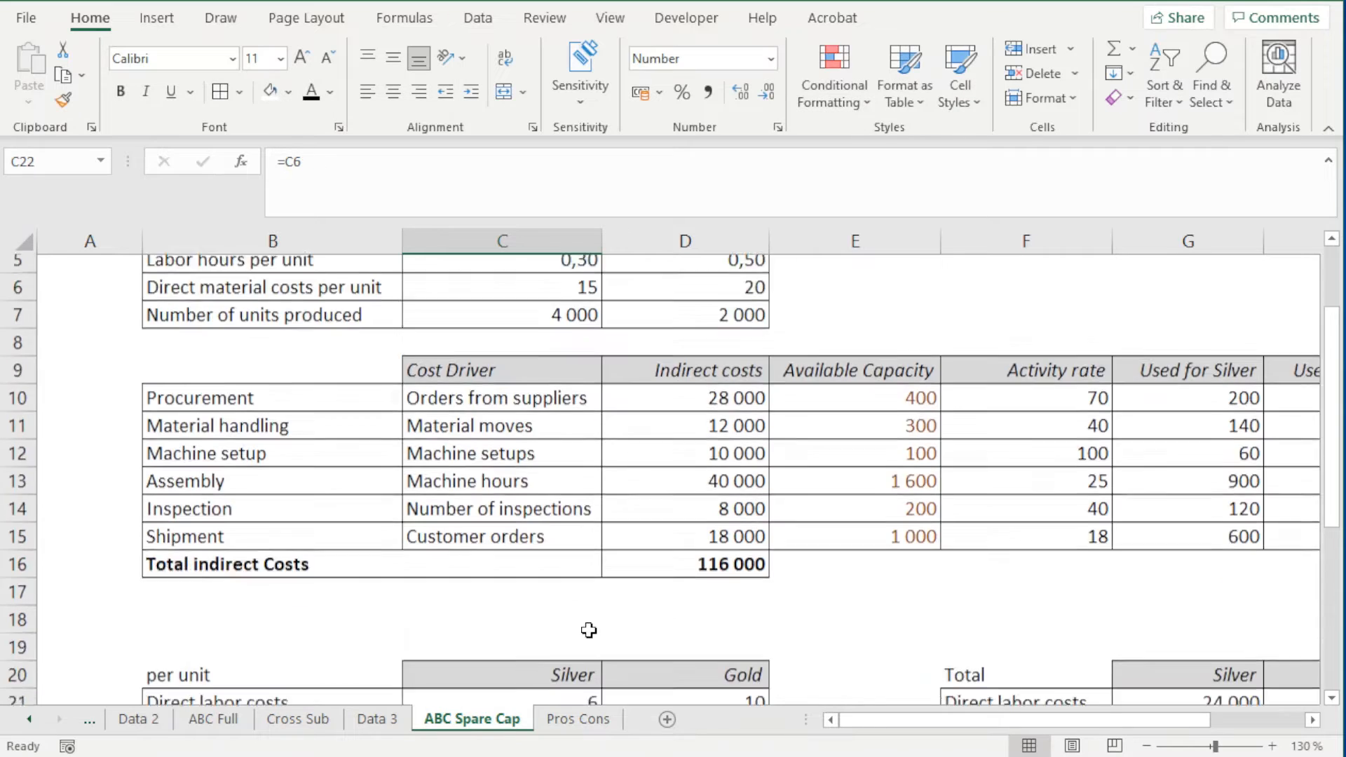
Trace the input cells behind Gold's per unit direct labor cost formula in D21
left_click(622, 659)
double_click(661, 657)
scroll(717, 633, "up", 2)
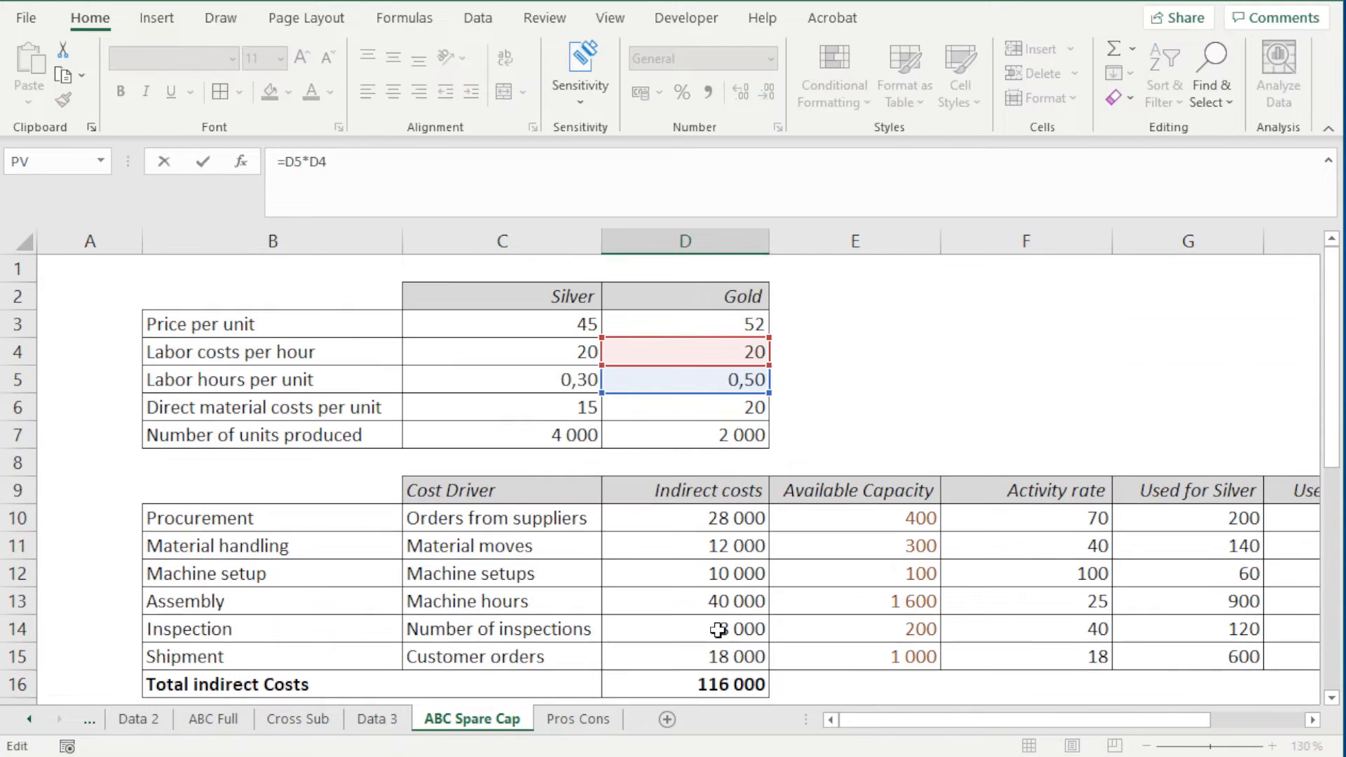
scroll(710, 635, "down", 4)
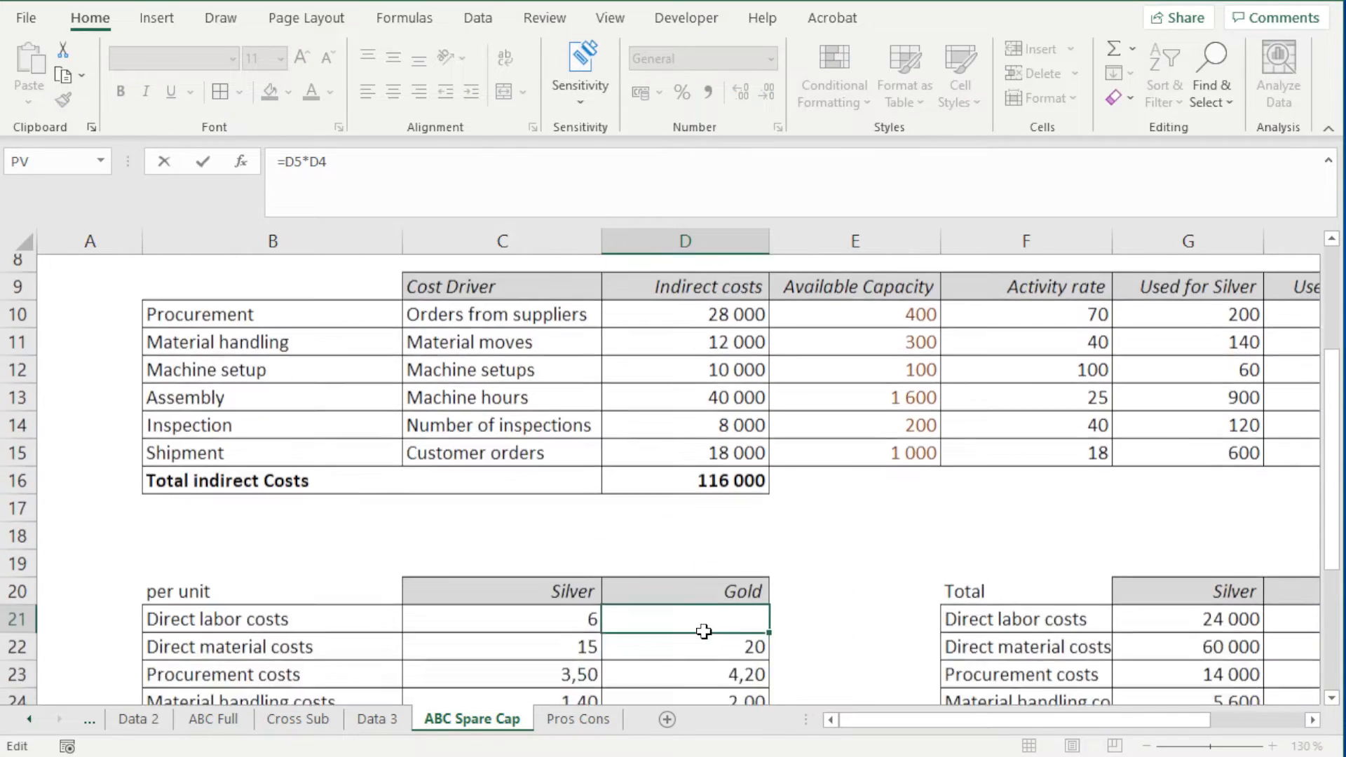
key("Return")
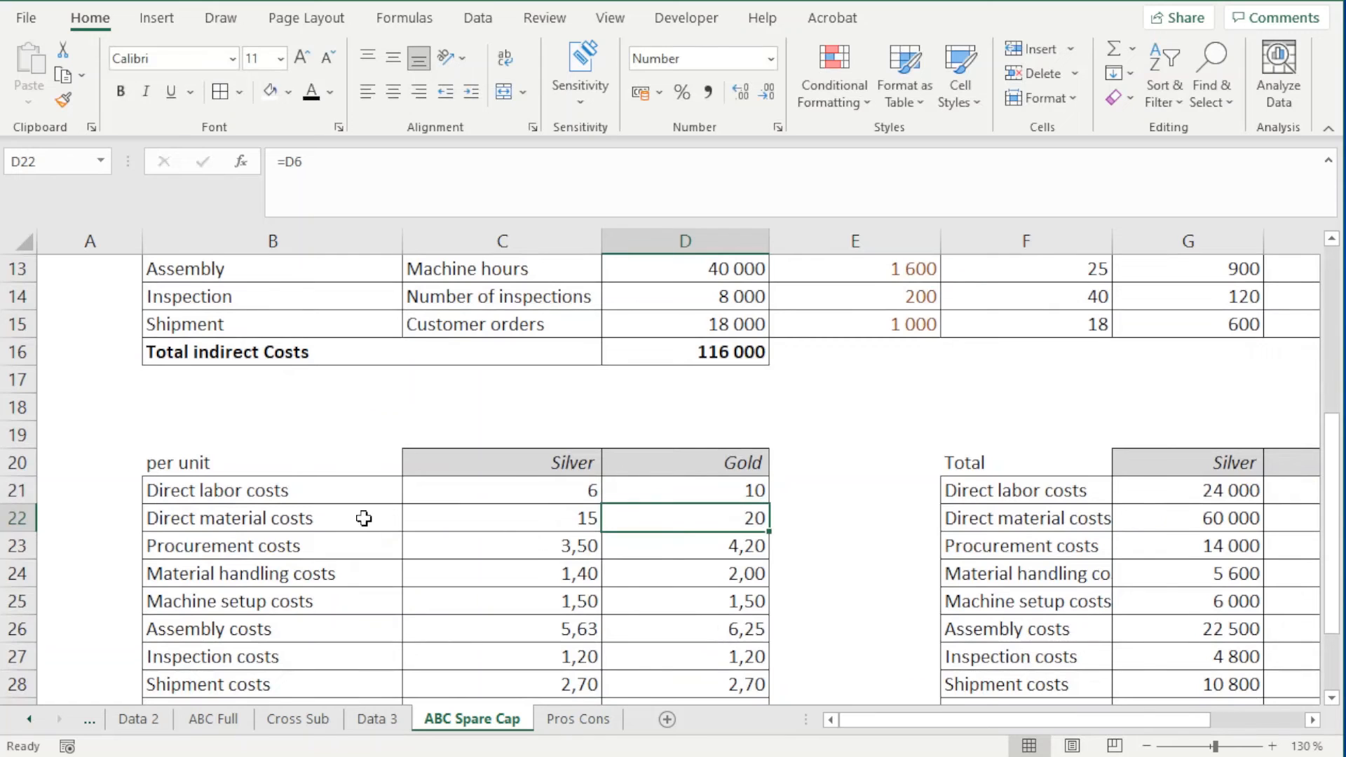
Check which input cells the per unit direct material costs of Silver in C22 and Gold in D22 refer to
double_click(438, 518)
scroll(569, 530, "up", 3)
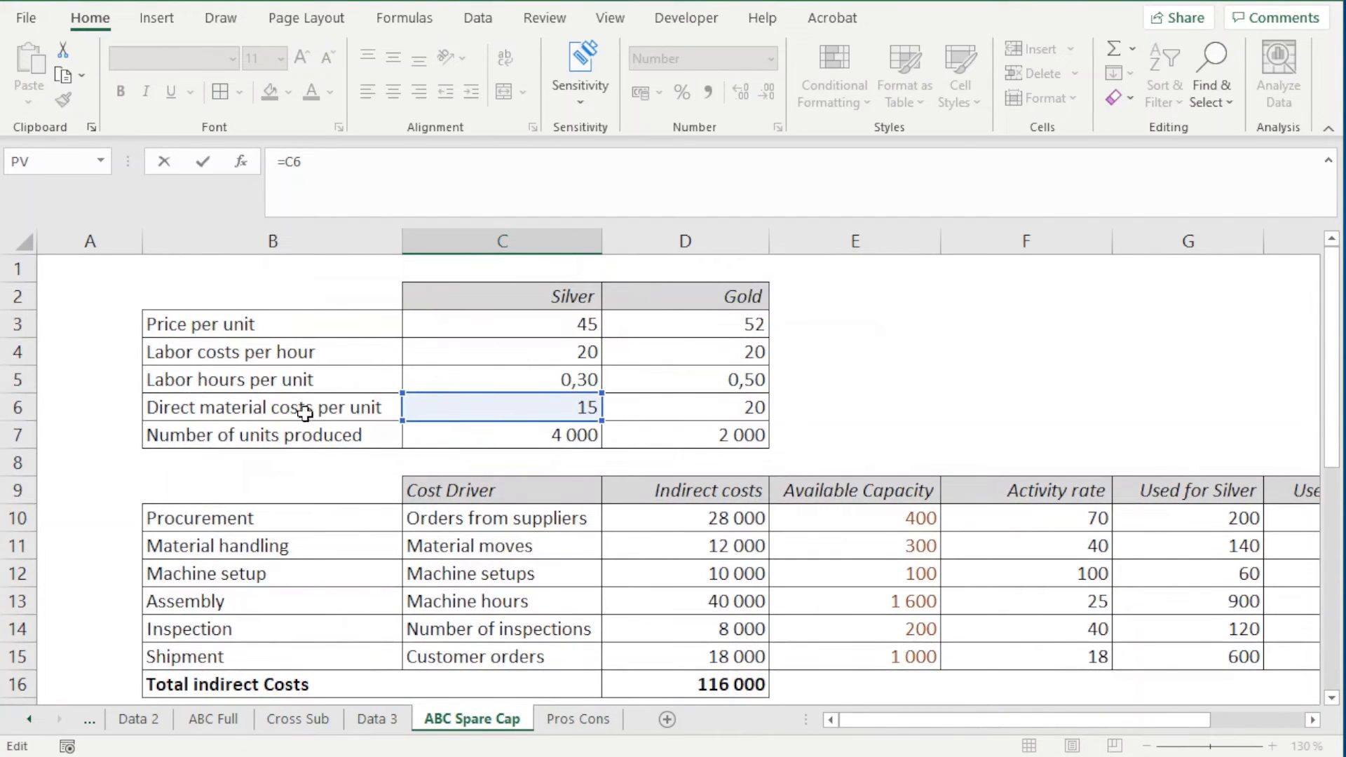
key("Return")
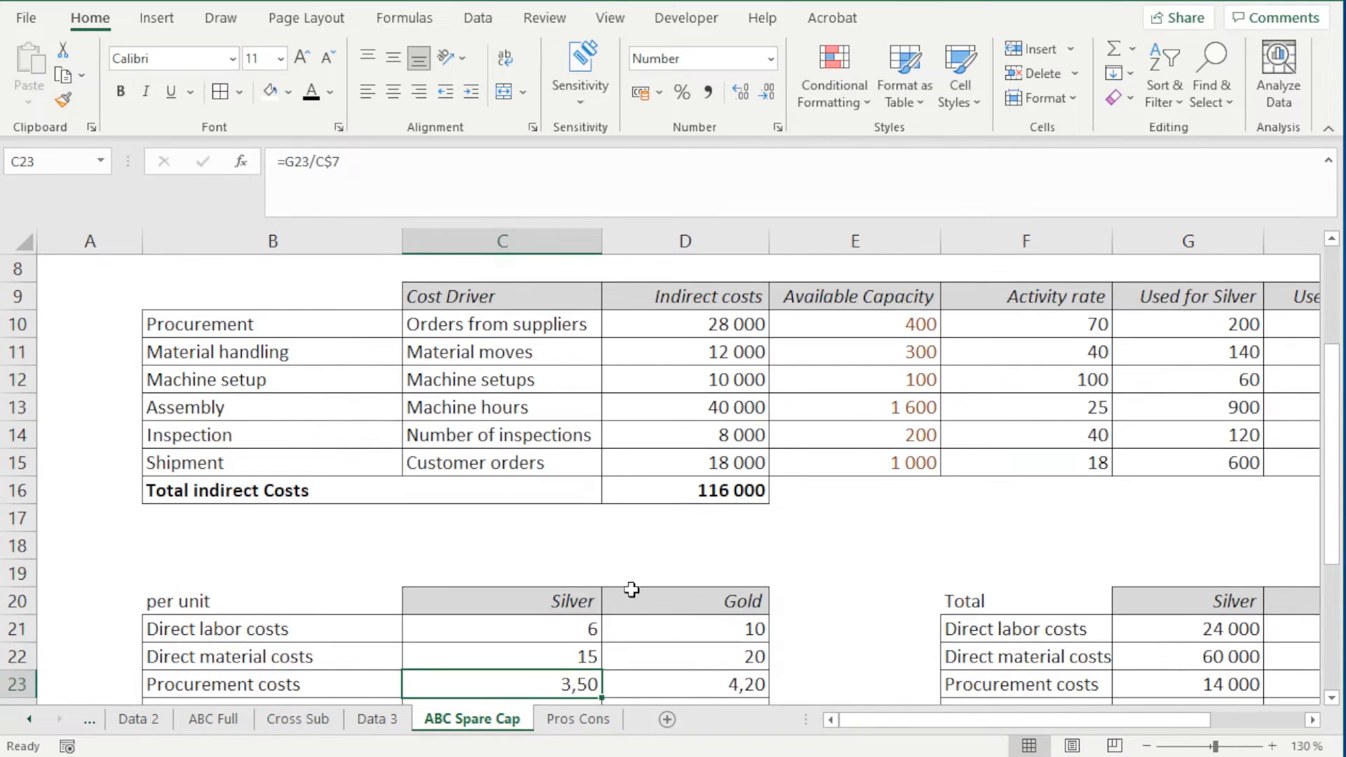
left_click(645, 659)
type("=D6")
scroll(652, 632, "up", 3)
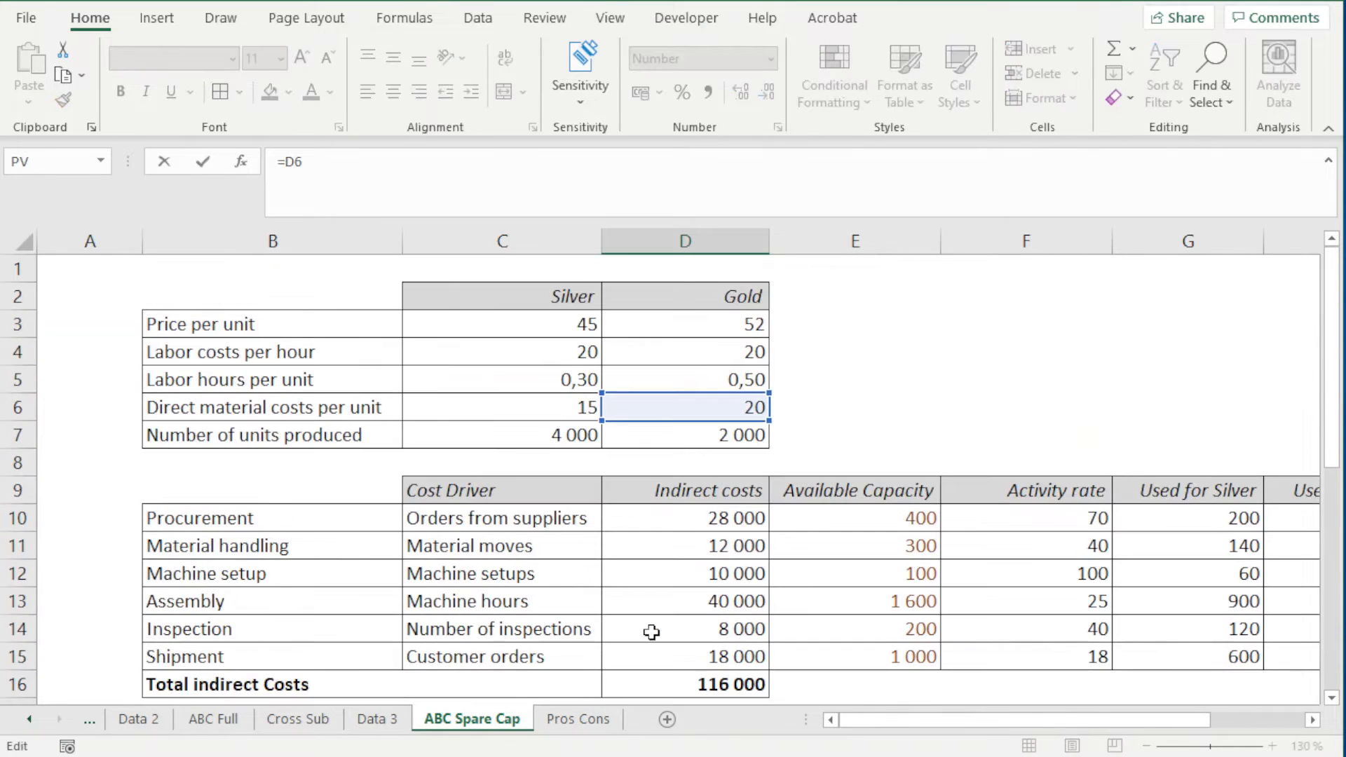
scroll(668, 410, "down", 4)
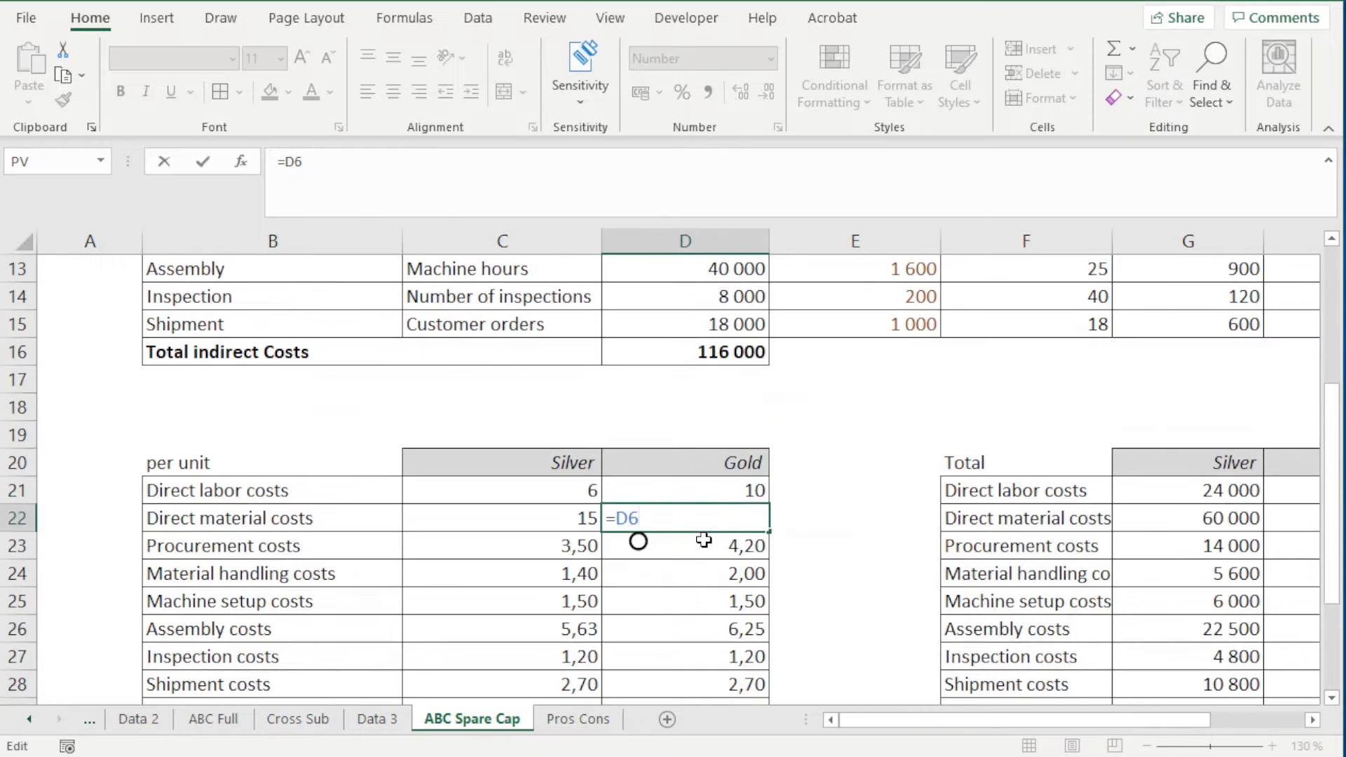
key("Return")
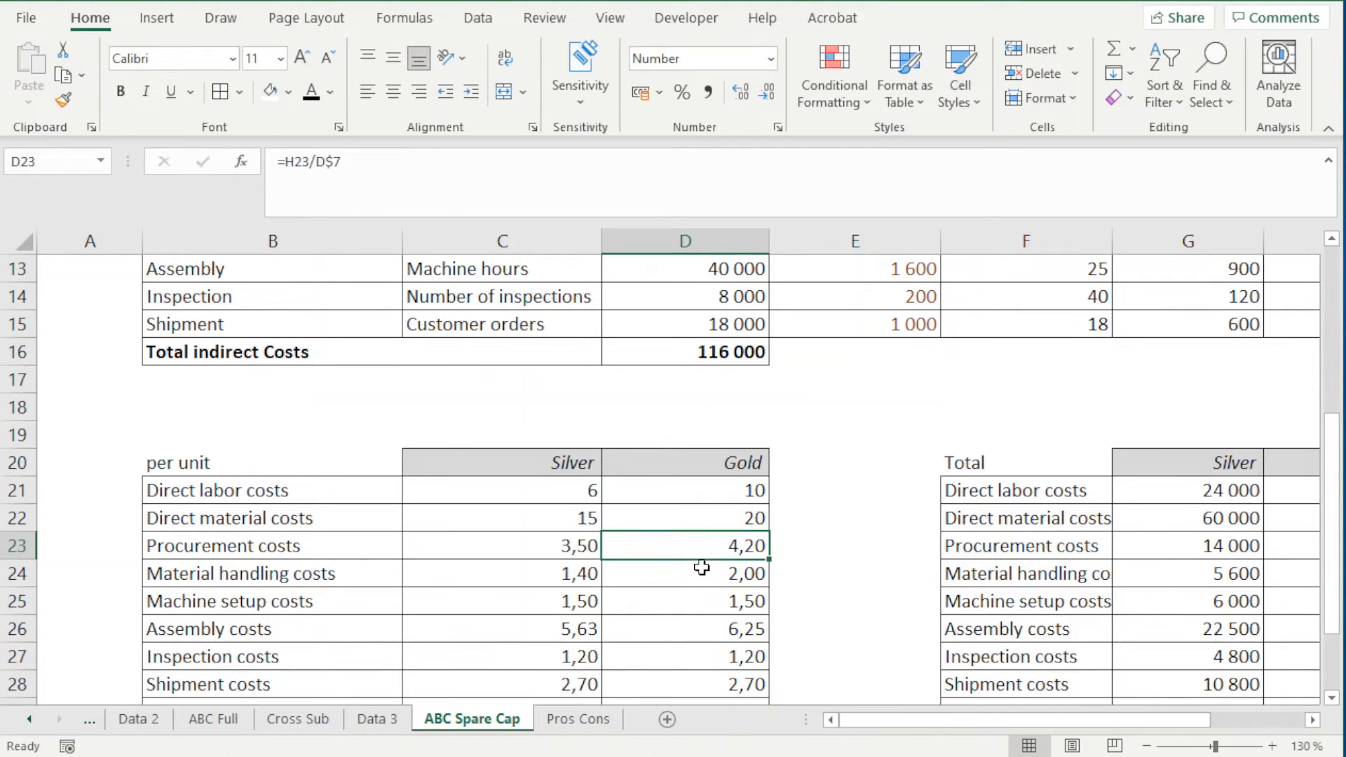
Trace Silver's per unit procurement cost formula in C23 to the Total table and inspect the total procurement cost formula in G23
left_click(515, 549)
key("F2")
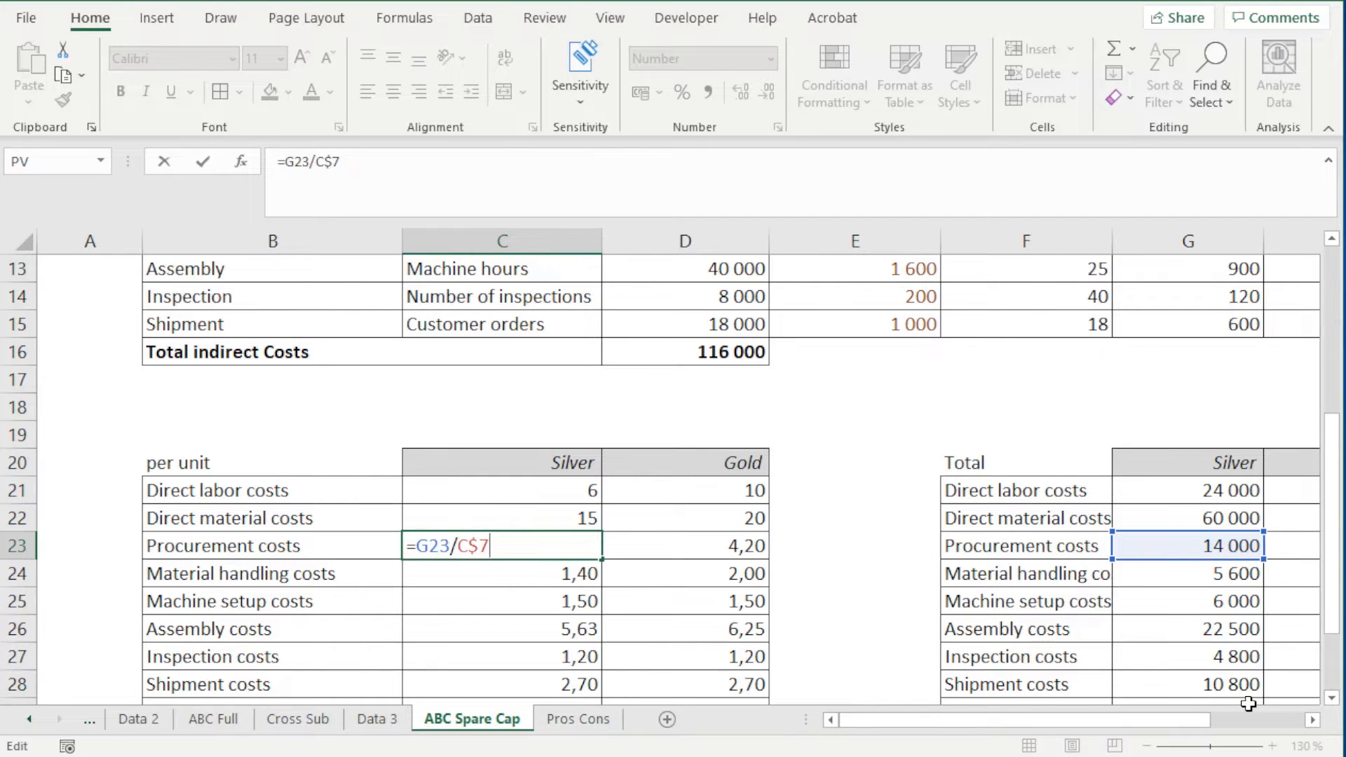
left_click(1314, 724)
left_click(1314, 724)
left_click(1314, 724)
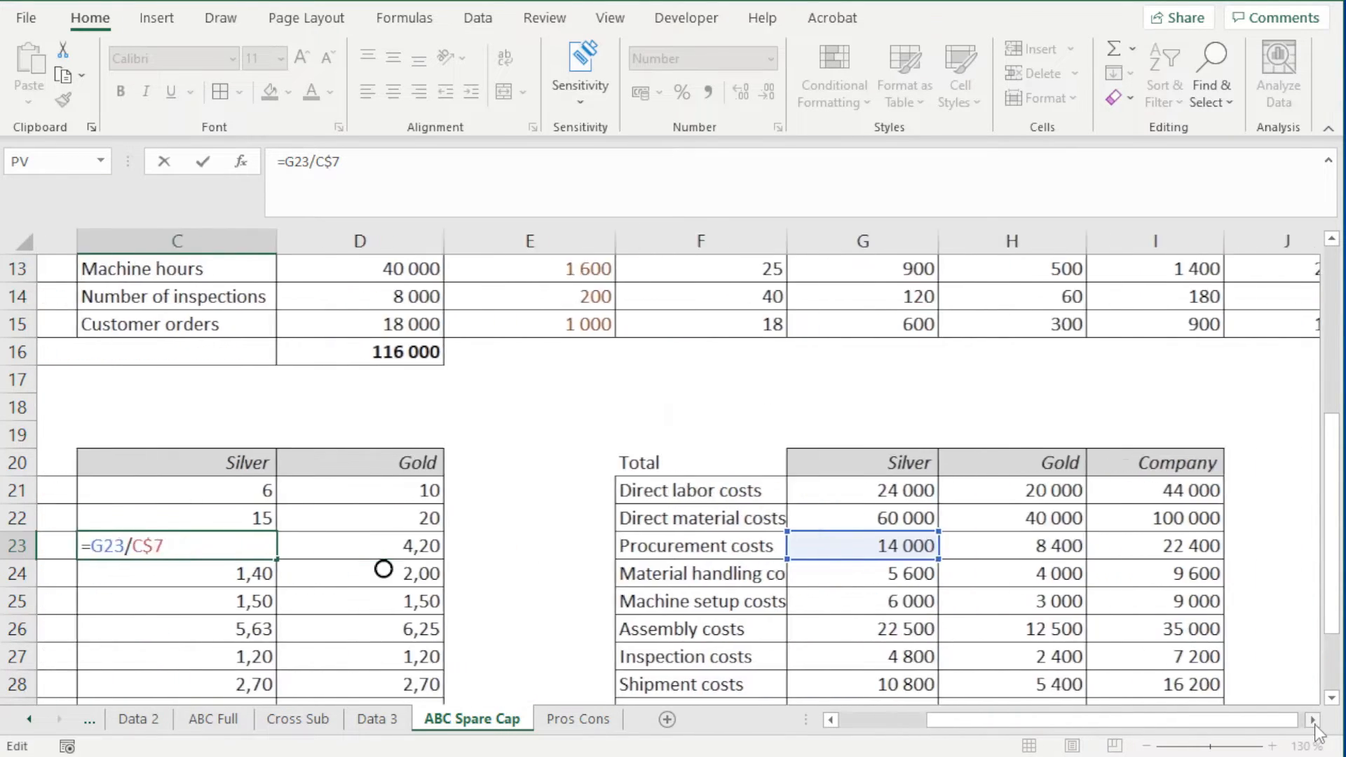
left_click(1315, 724)
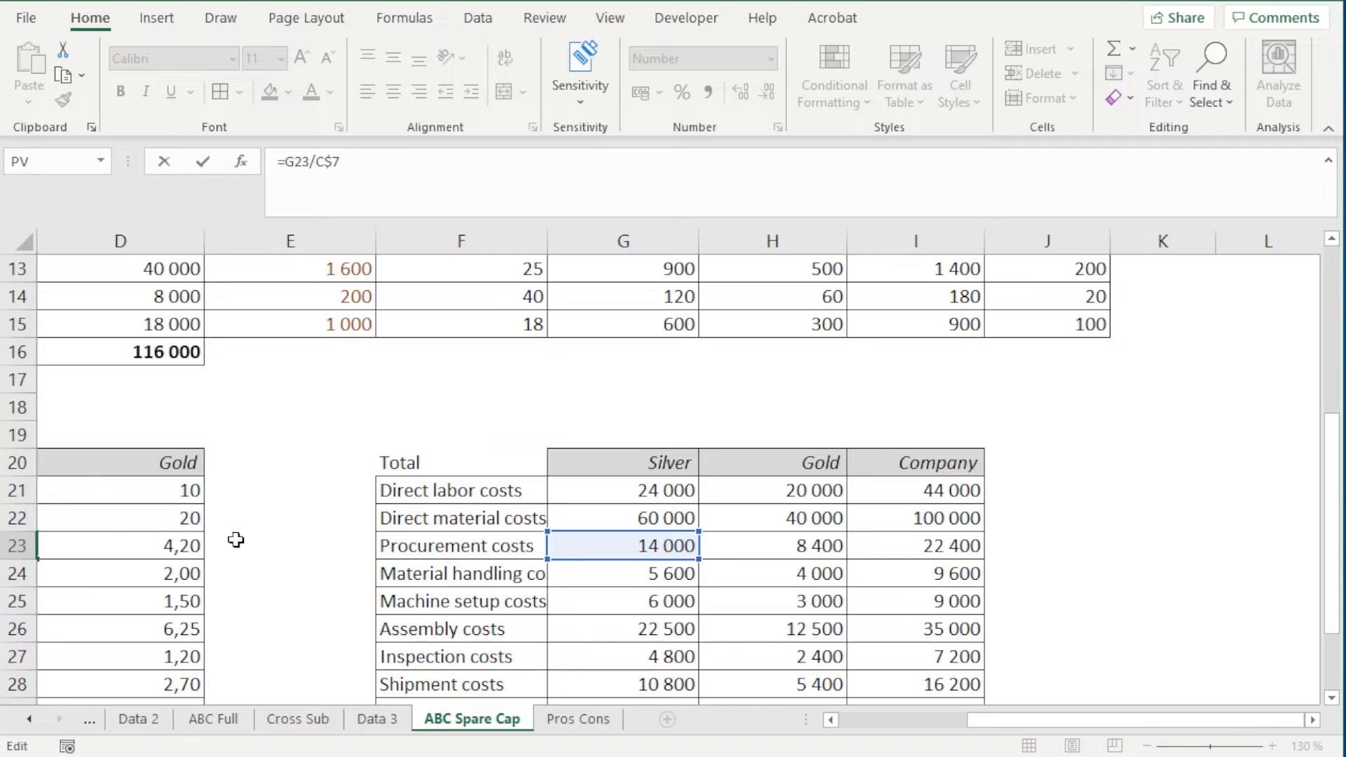
key("Escape")
left_click(845, 549)
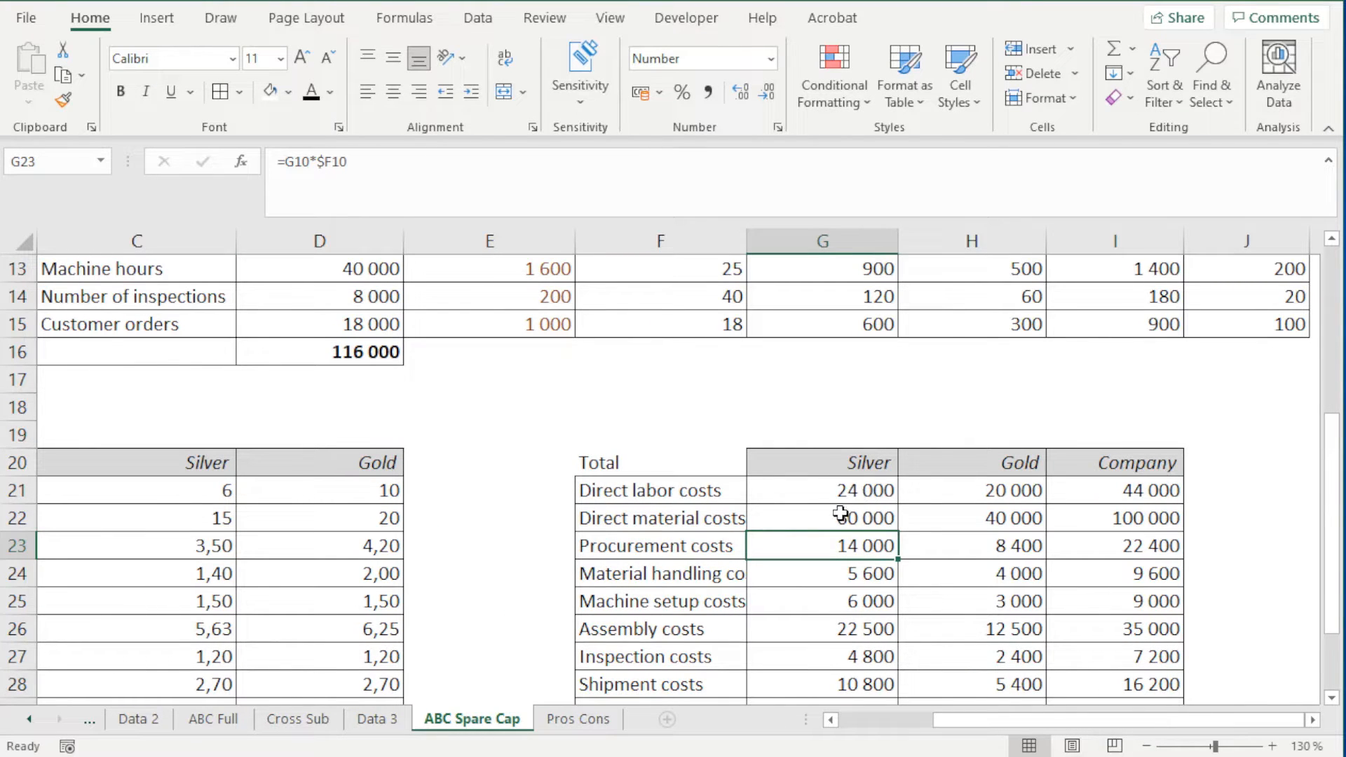
Trace the cells behind the total direct labor cost formulas for Silver in G21 and Gold in H21
double_click(861, 493)
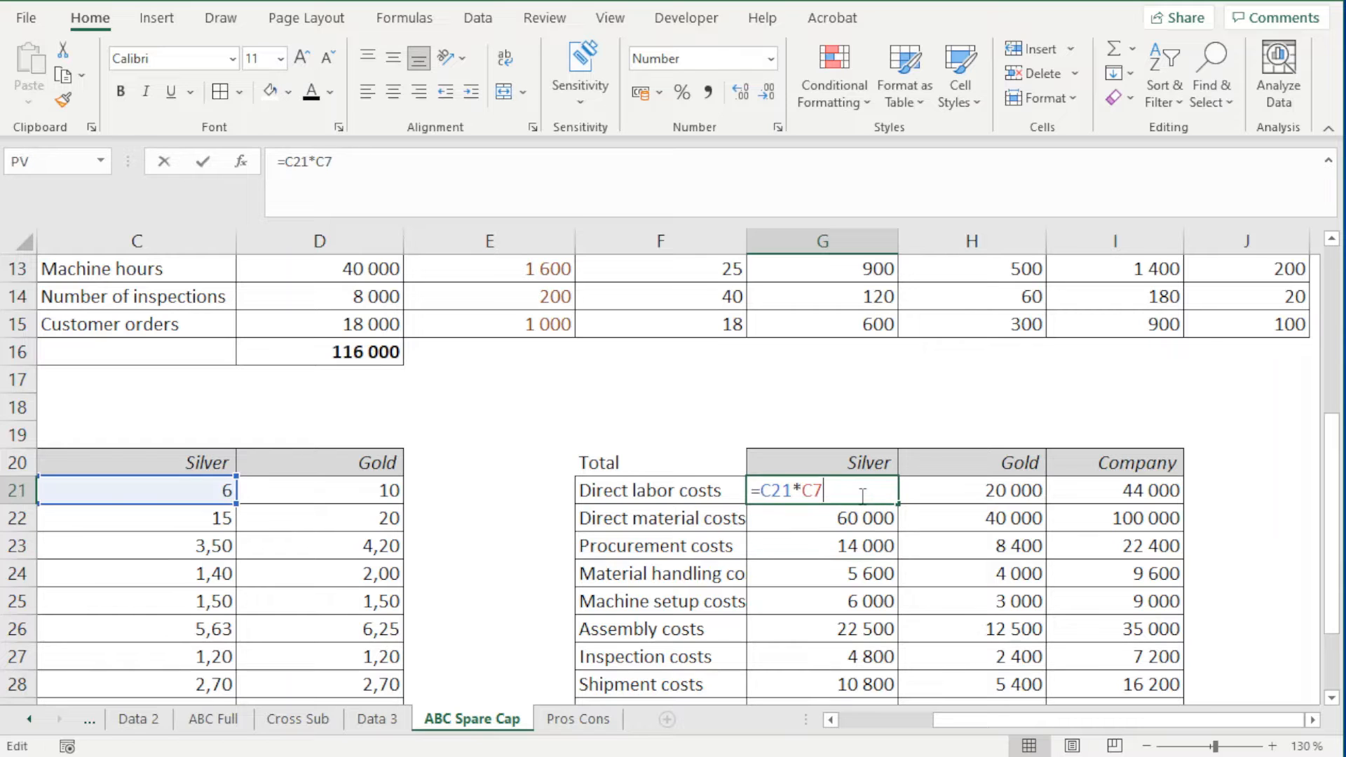
left_click_drag(1023, 720, 977, 713)
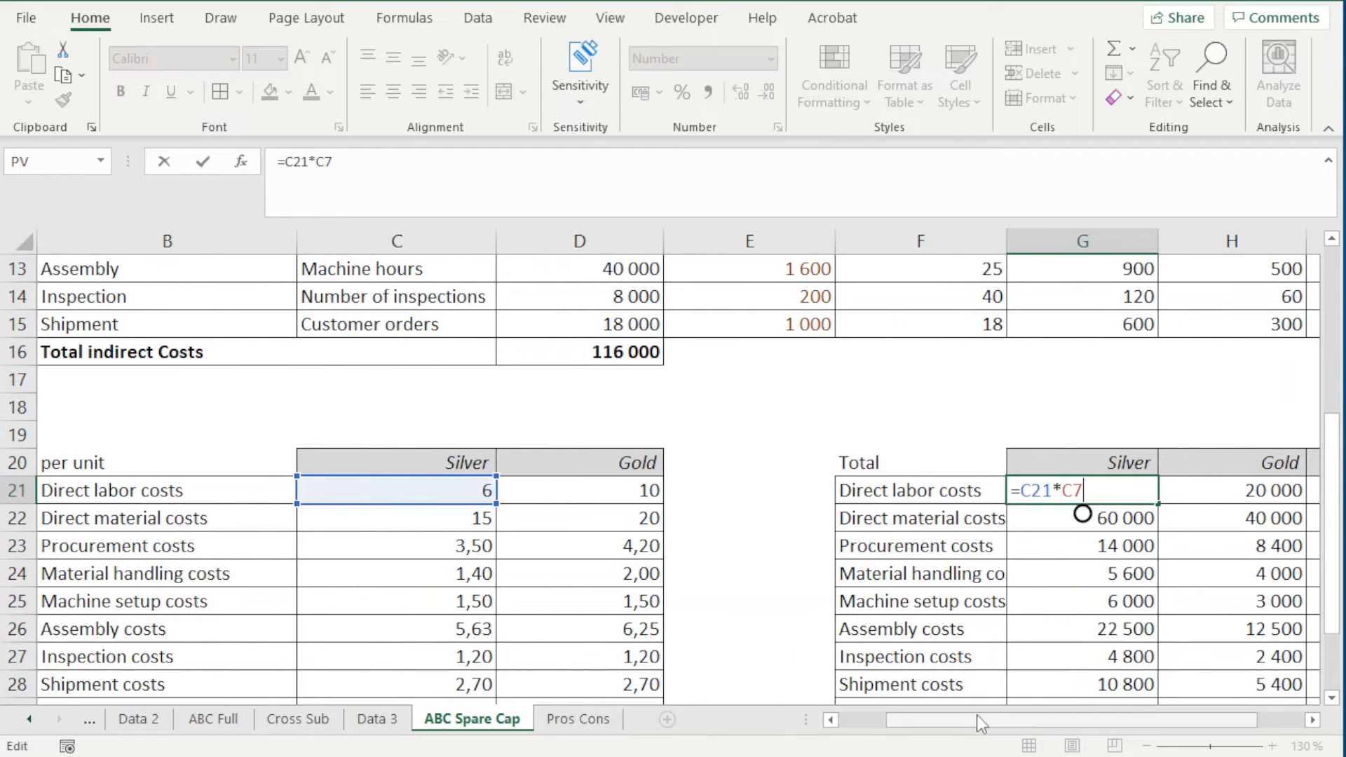
scroll(1093, 516, "up", 3)
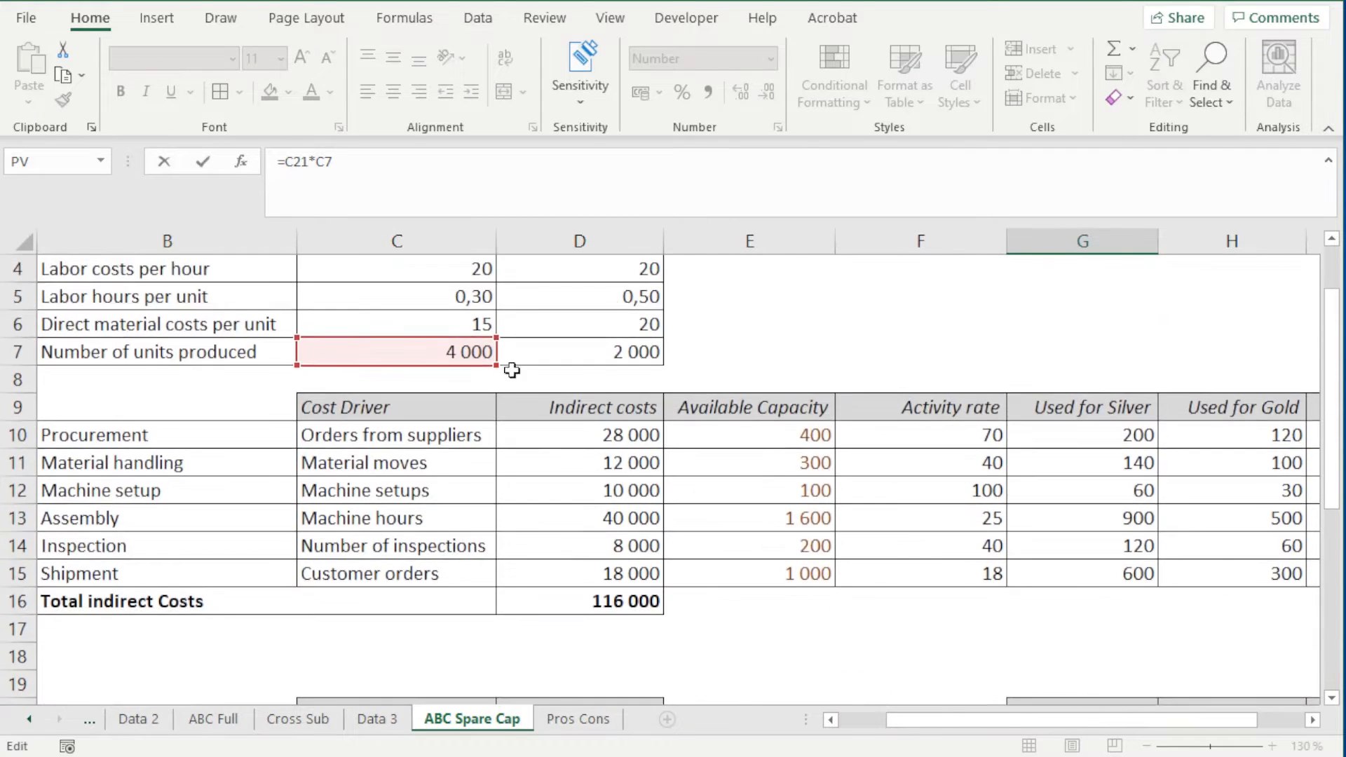
scroll(771, 523, "down", 1)
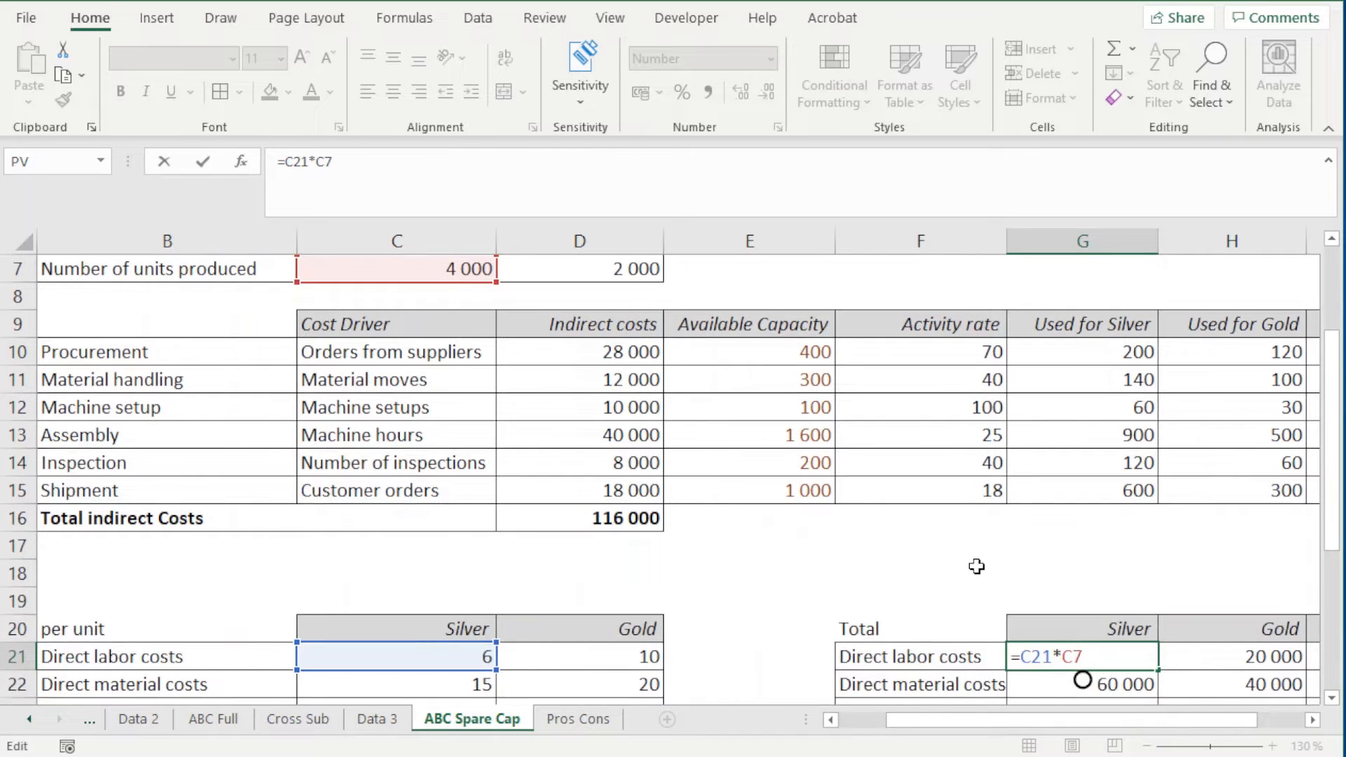
key("ctrl+Return")
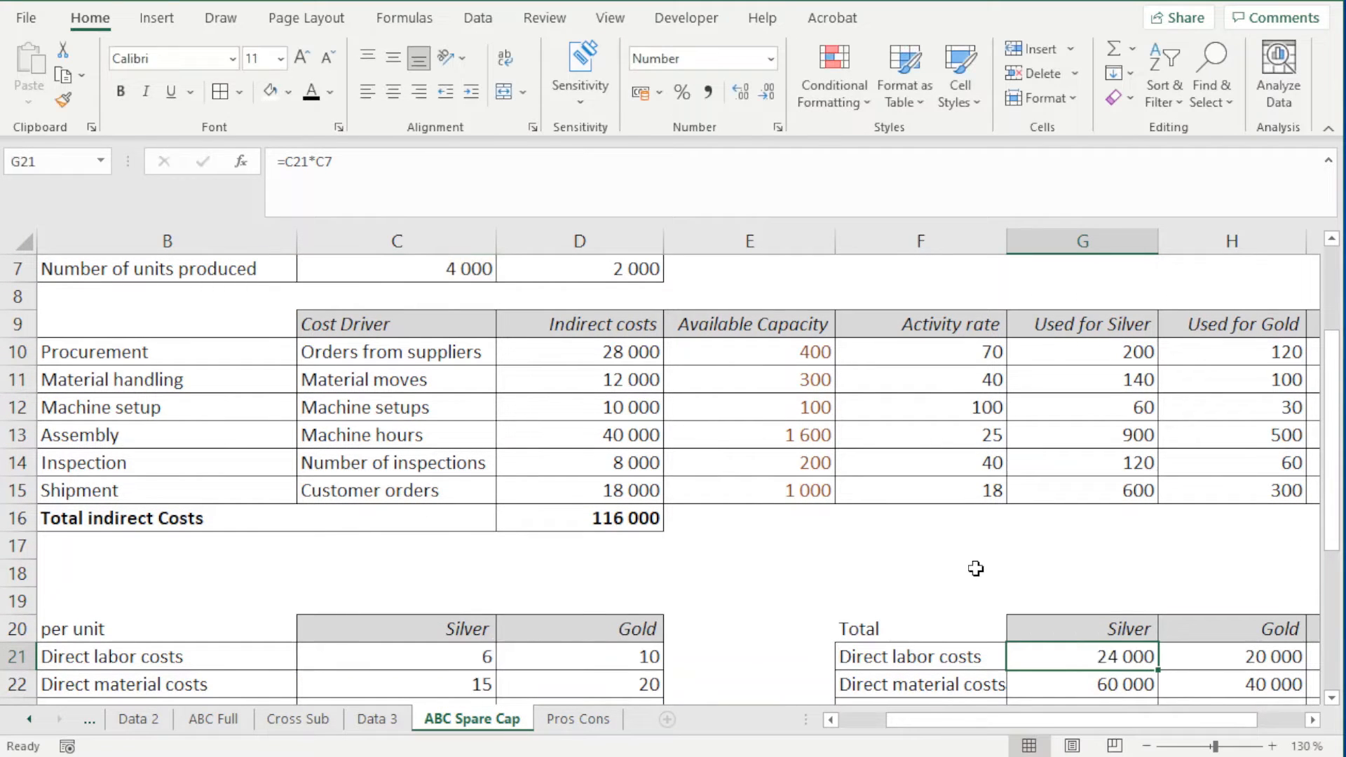
scroll(976, 568, "down", 2)
double_click(1028, 601)
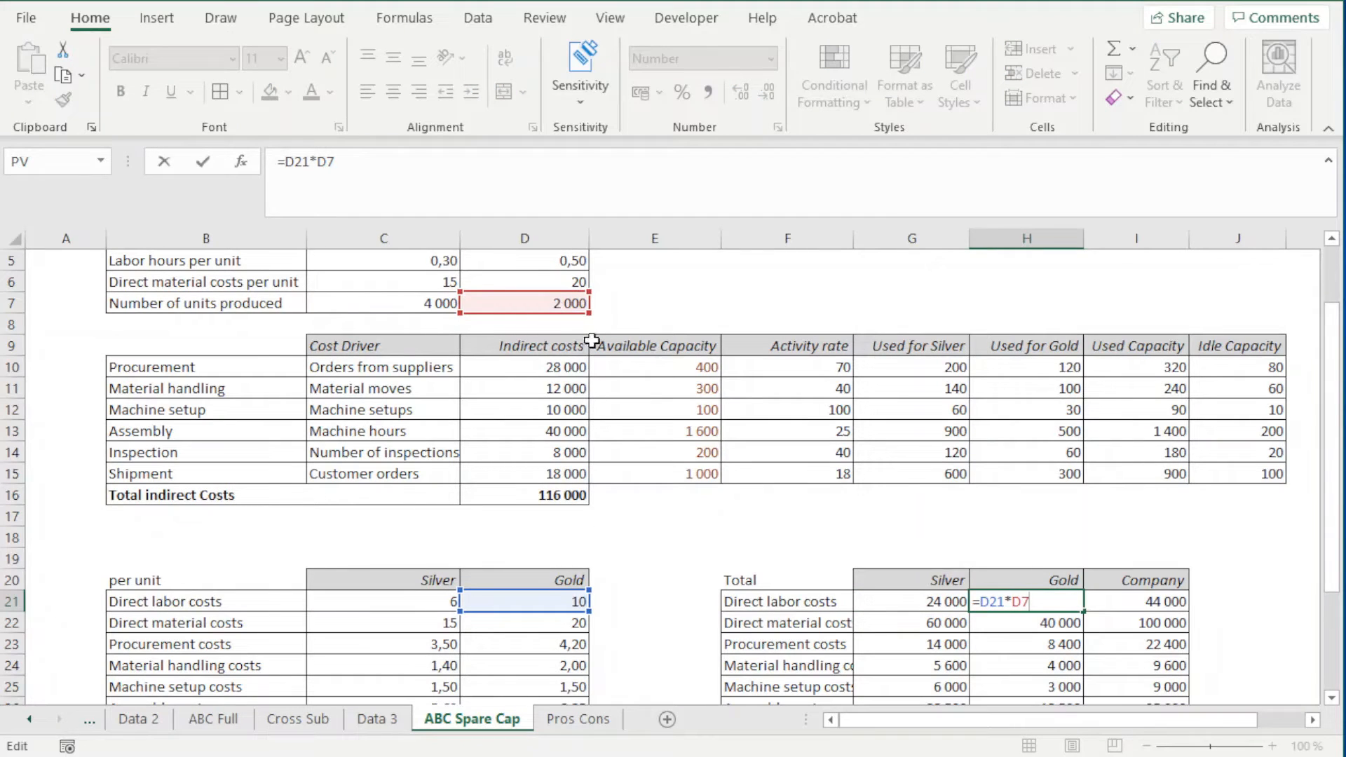
key("ctrl+Return")
Trace the total direct material cost formulas for Silver in G22 and Gold in H22, plus the Company direct labor sum in I21
double_click(951, 623)
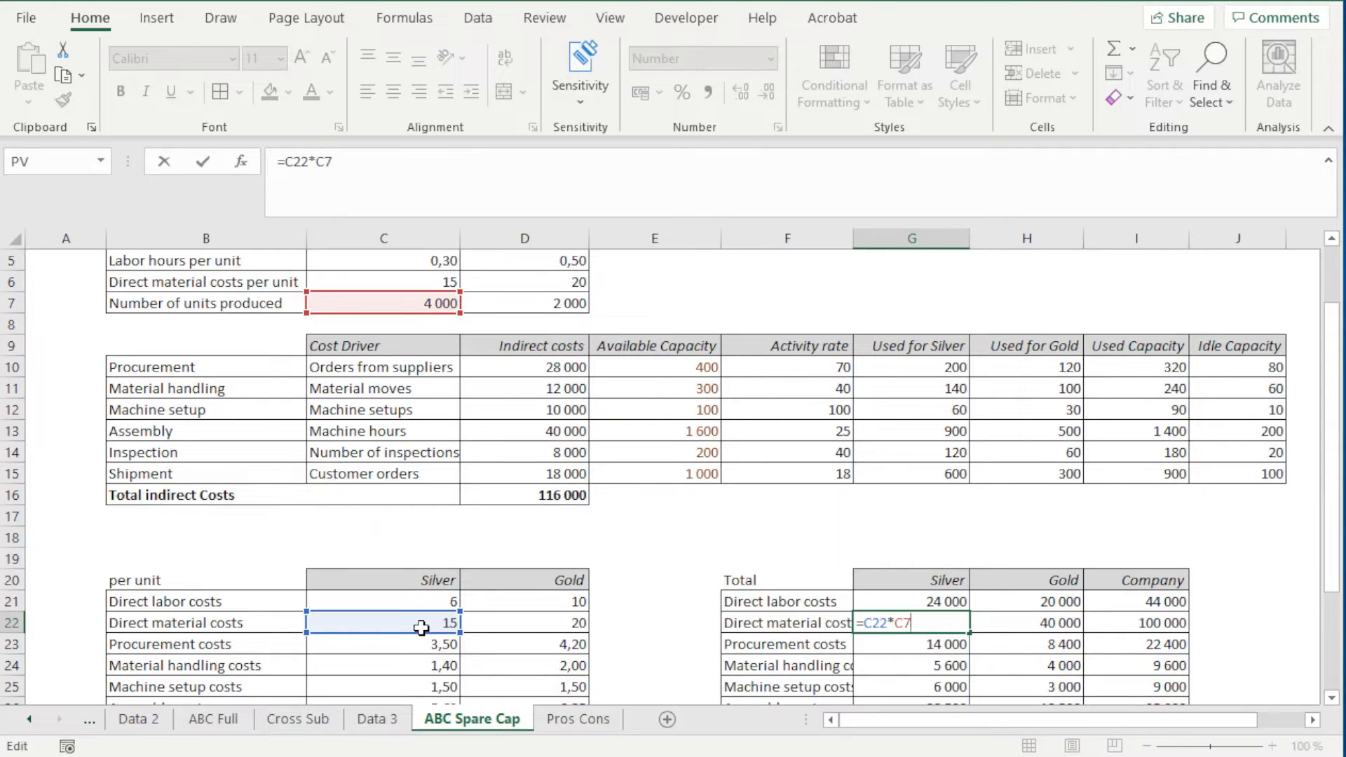
key("ctrl+Return")
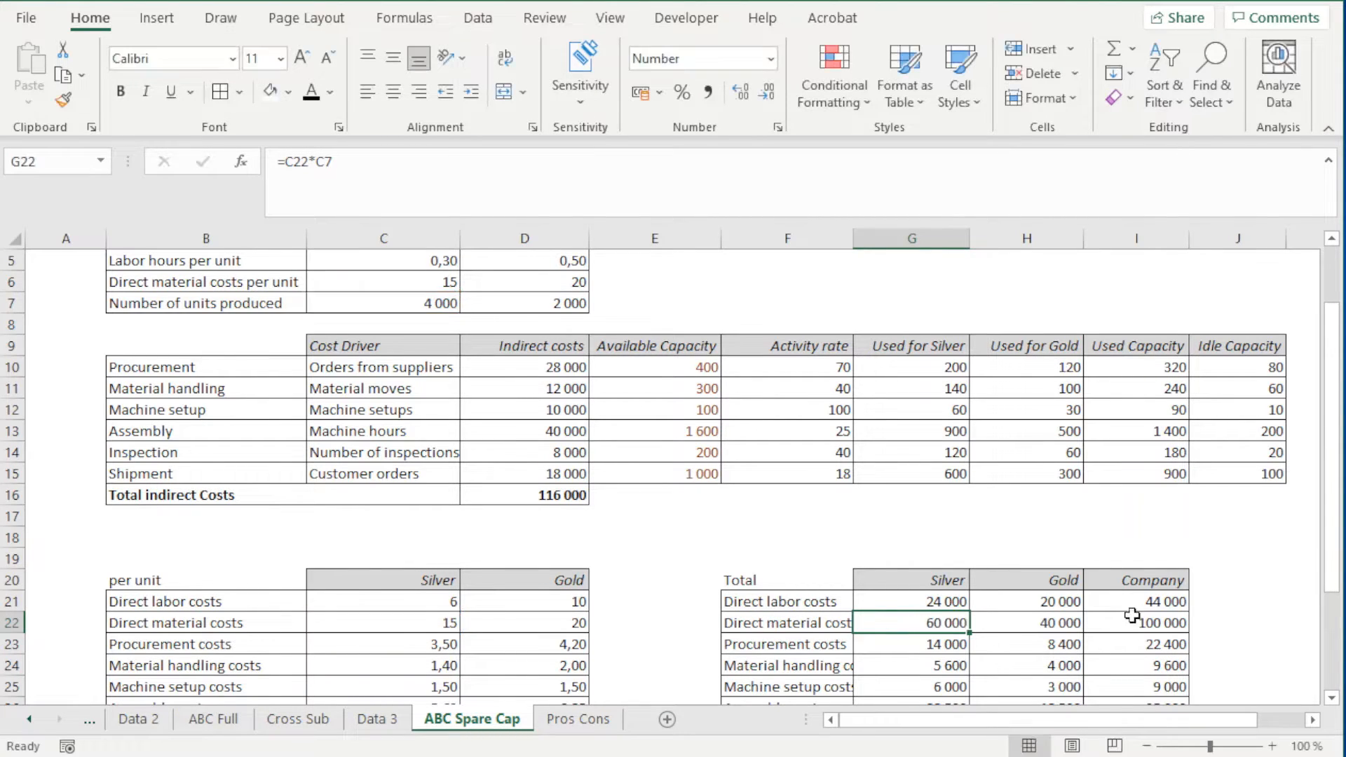
double_click(1063, 622)
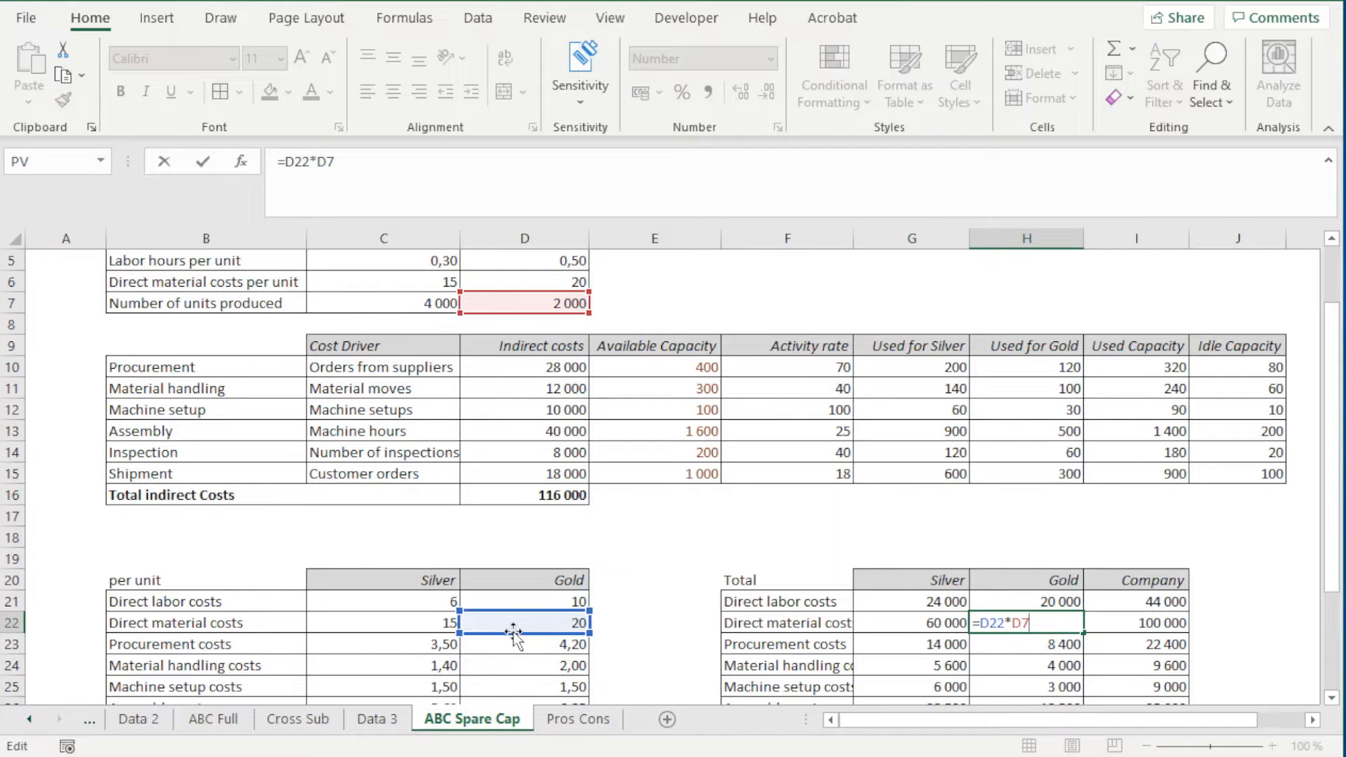
key("ctrl+Return")
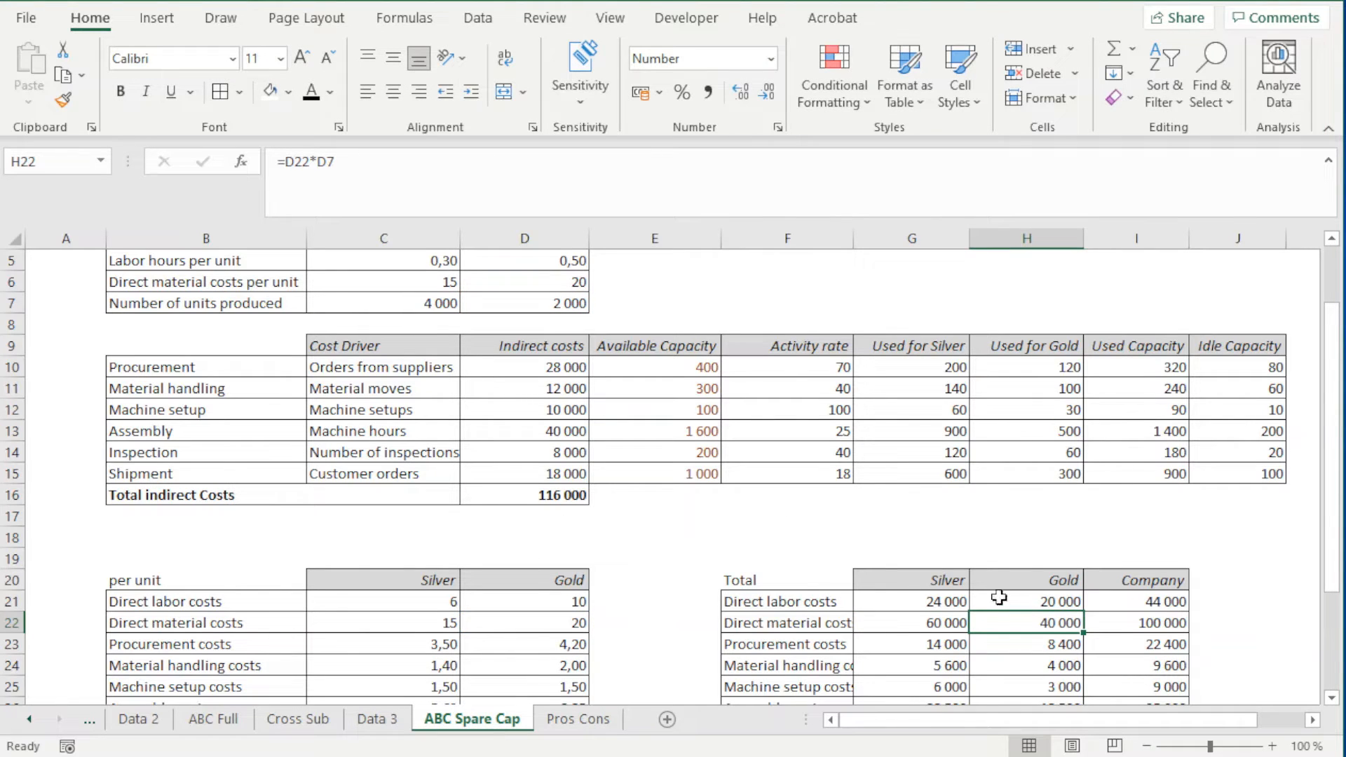
double_click(1118, 601)
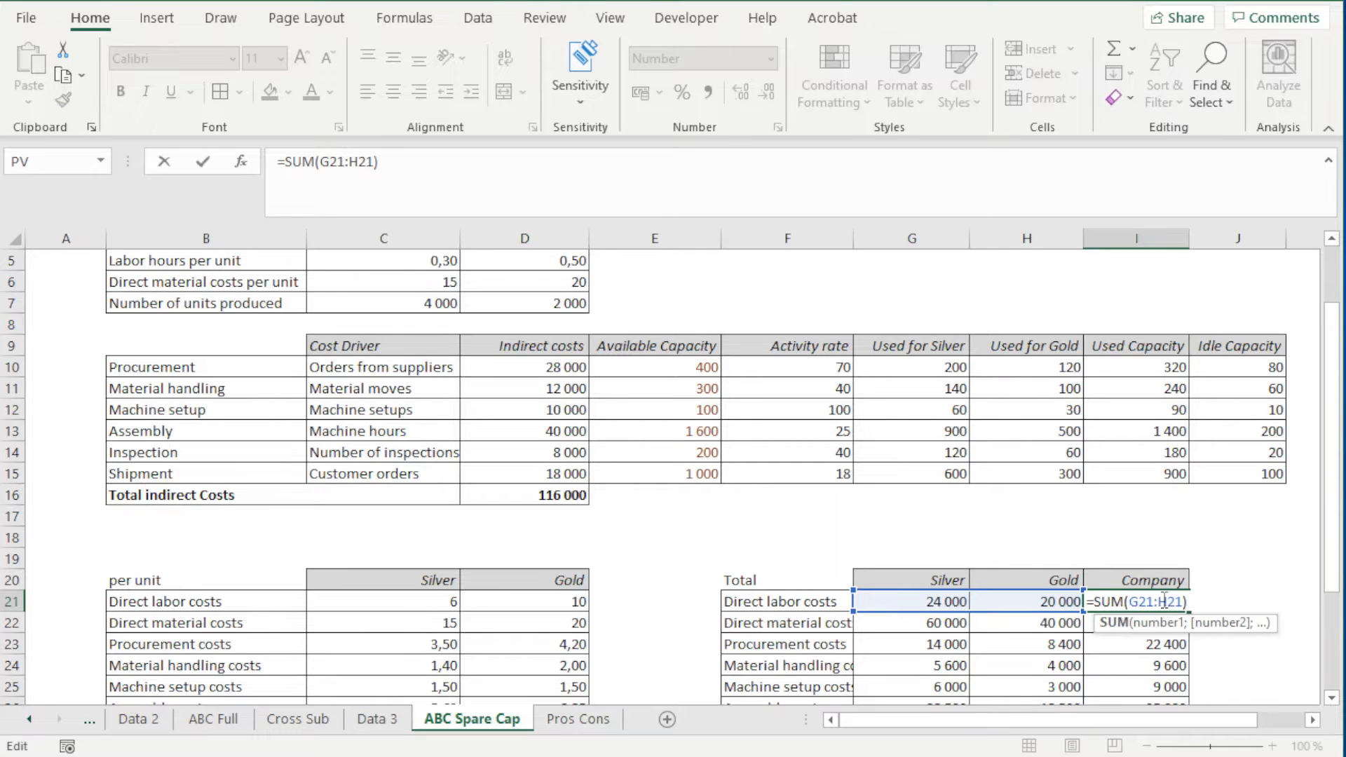
key("ctrl+Return")
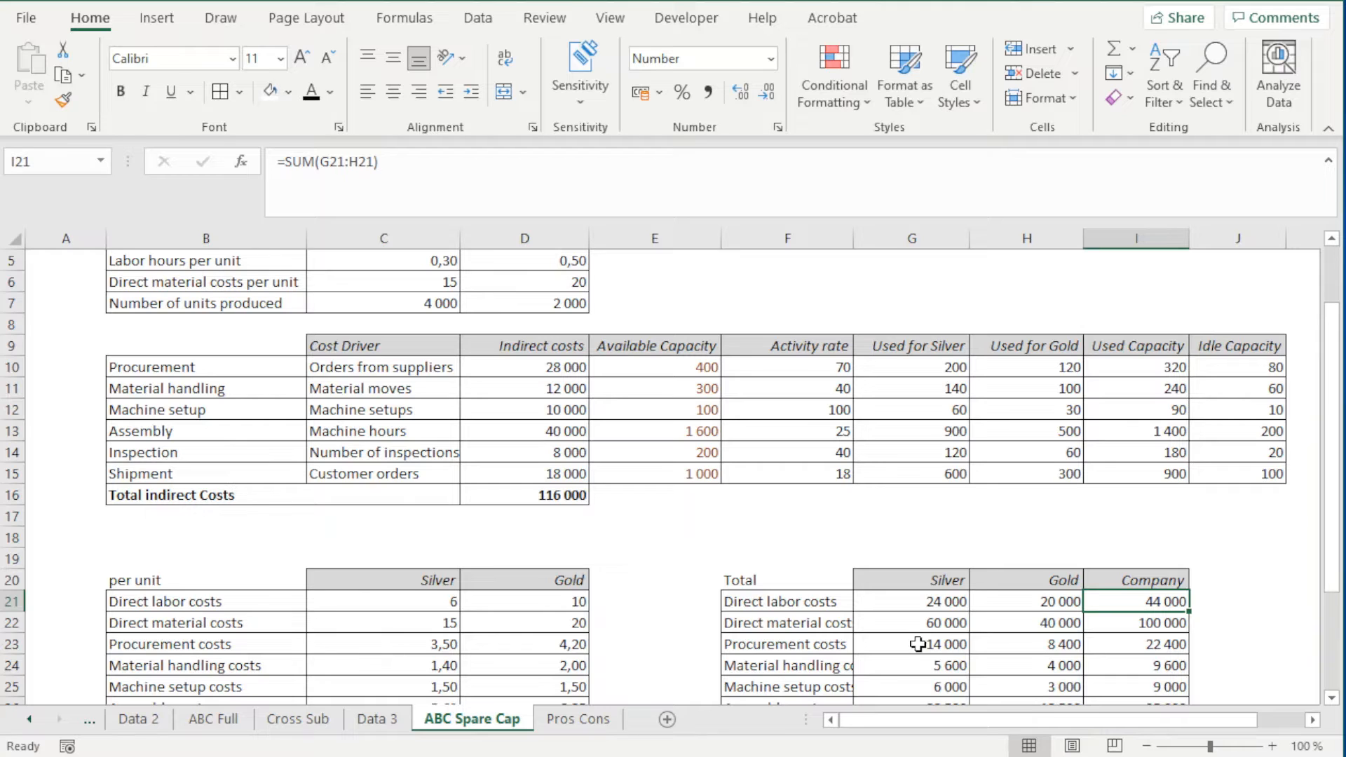
Trace the activity rate and usage cells behind Silver's total procurement cost formula in G23
left_click(917, 645)
double_click(918, 645)
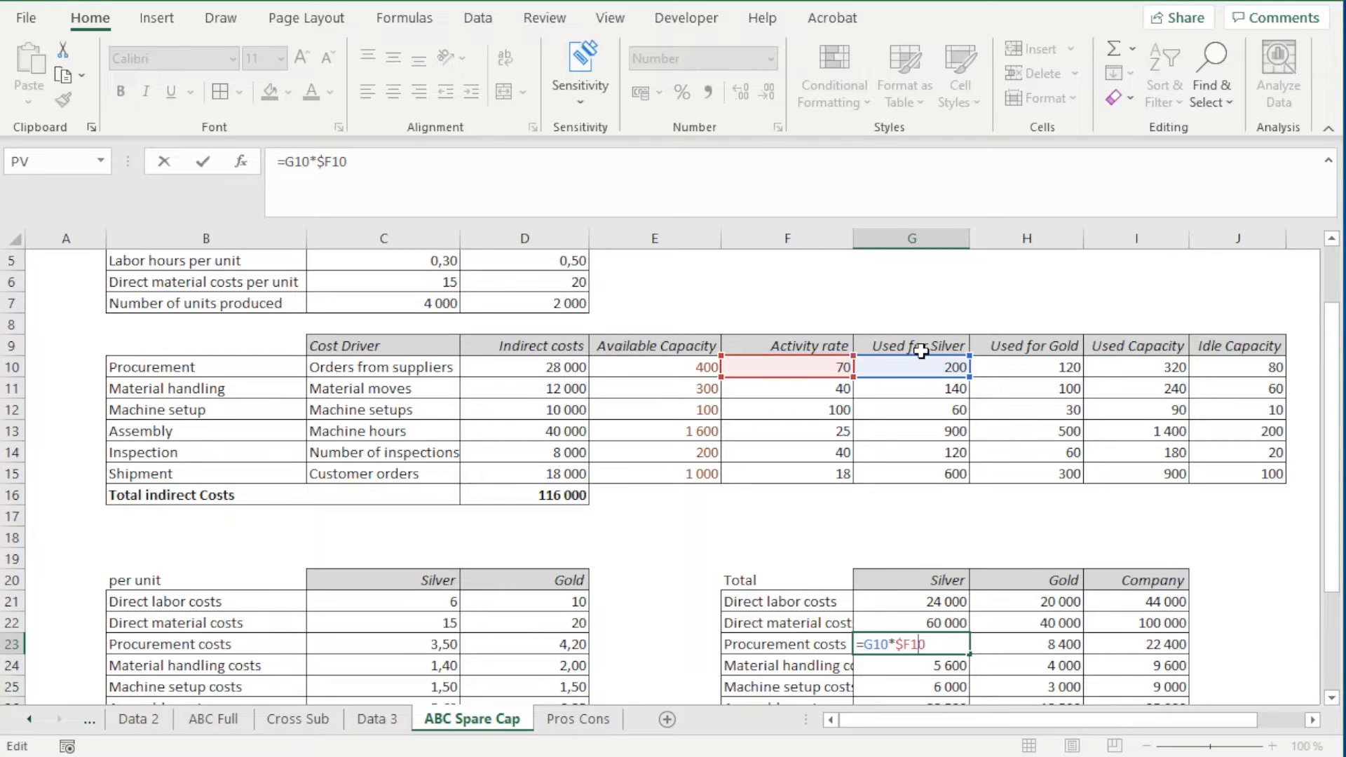
key("ctrl+Return")
Compare the Used for Silver, Used for Gold, Used Capacity, Available Capacity, Activity rate and Idle Capacity columns of the activity table
left_click_drag(913, 367, 1029, 390)
left_click(947, 345)
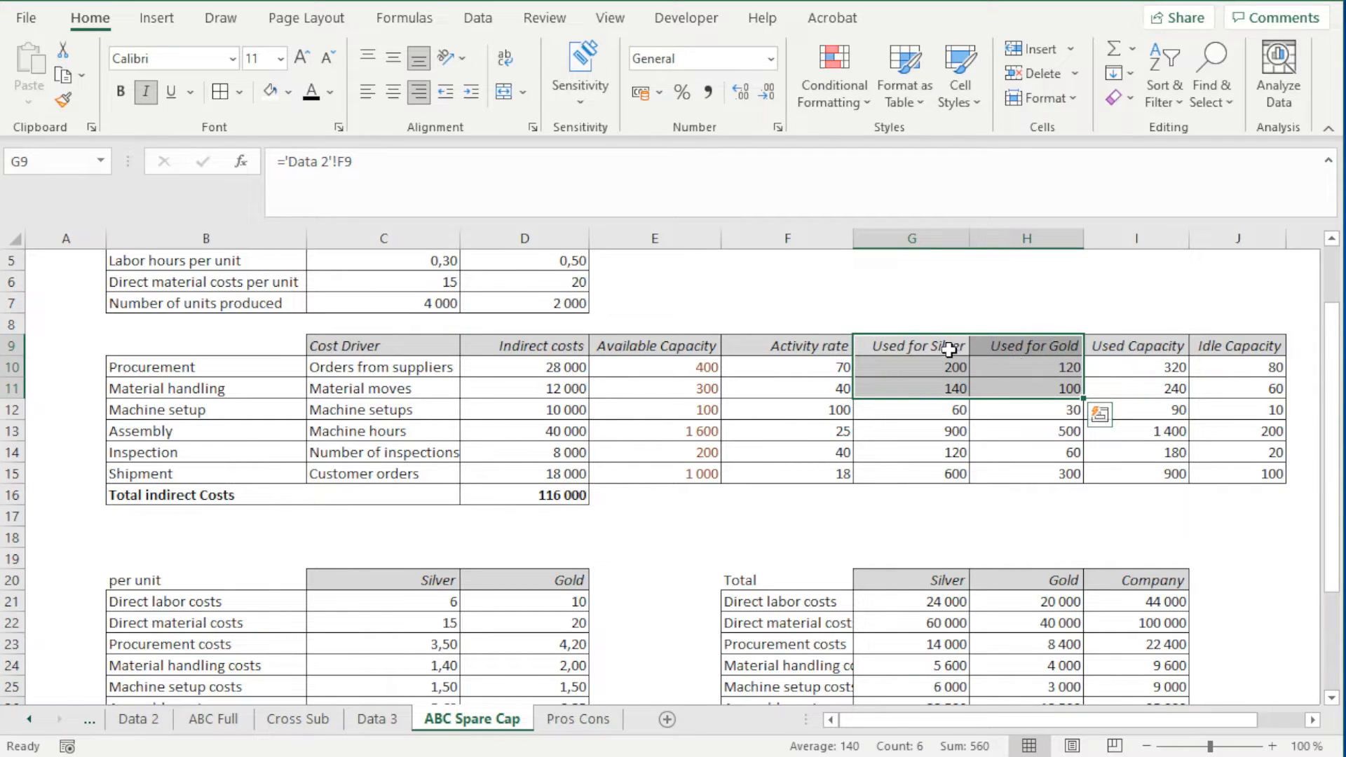
left_click_drag(1137, 348, 1127, 381)
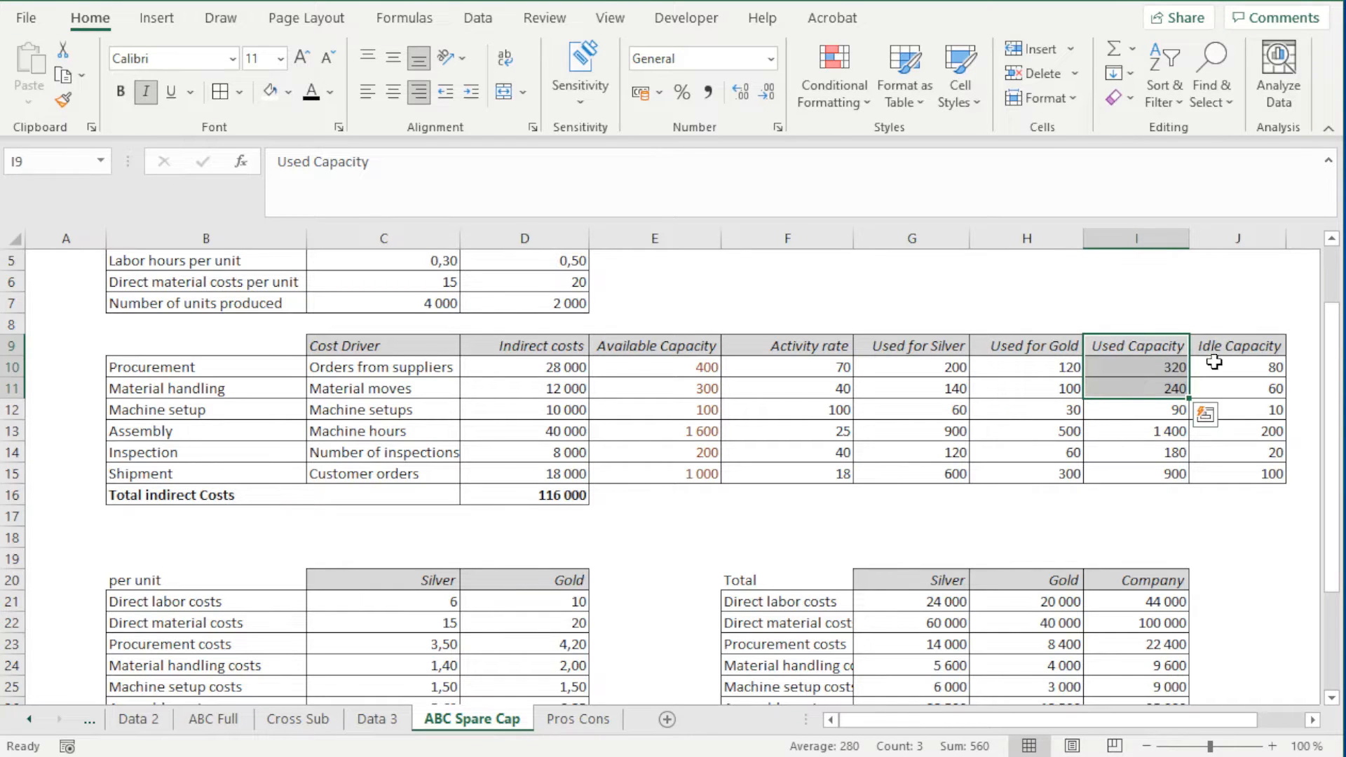
left_click_drag(692, 347, 689, 386)
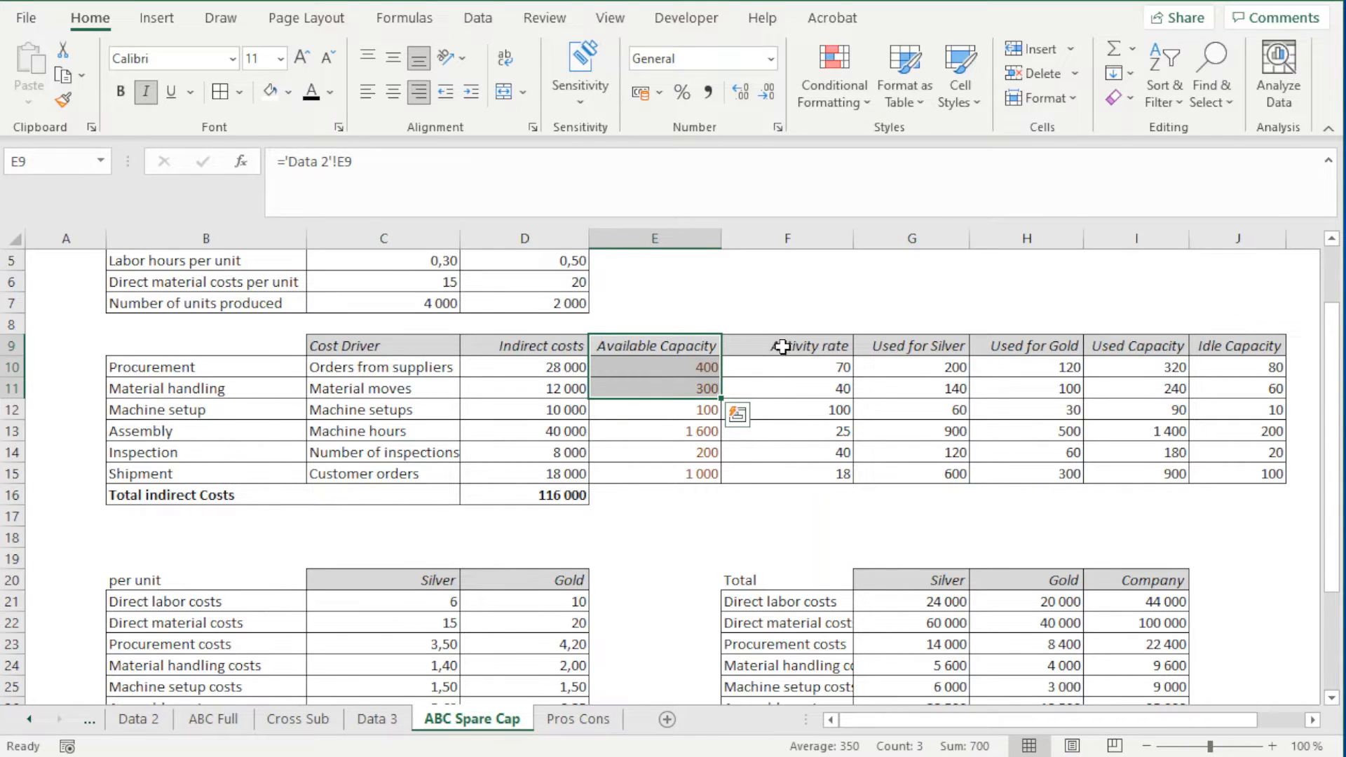
left_click_drag(780, 346, 783, 387)
left_click_drag(693, 354, 697, 387)
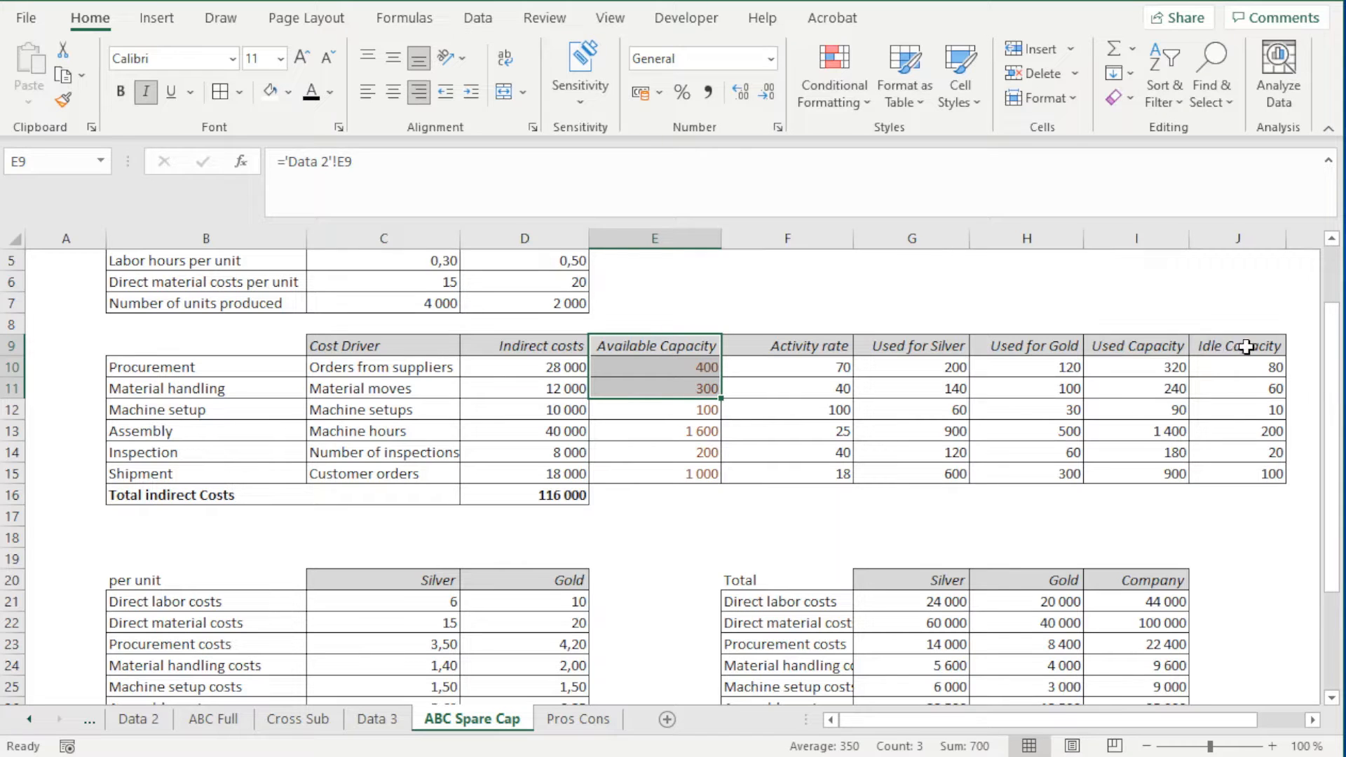
left_click_drag(1245, 346, 1240, 385)
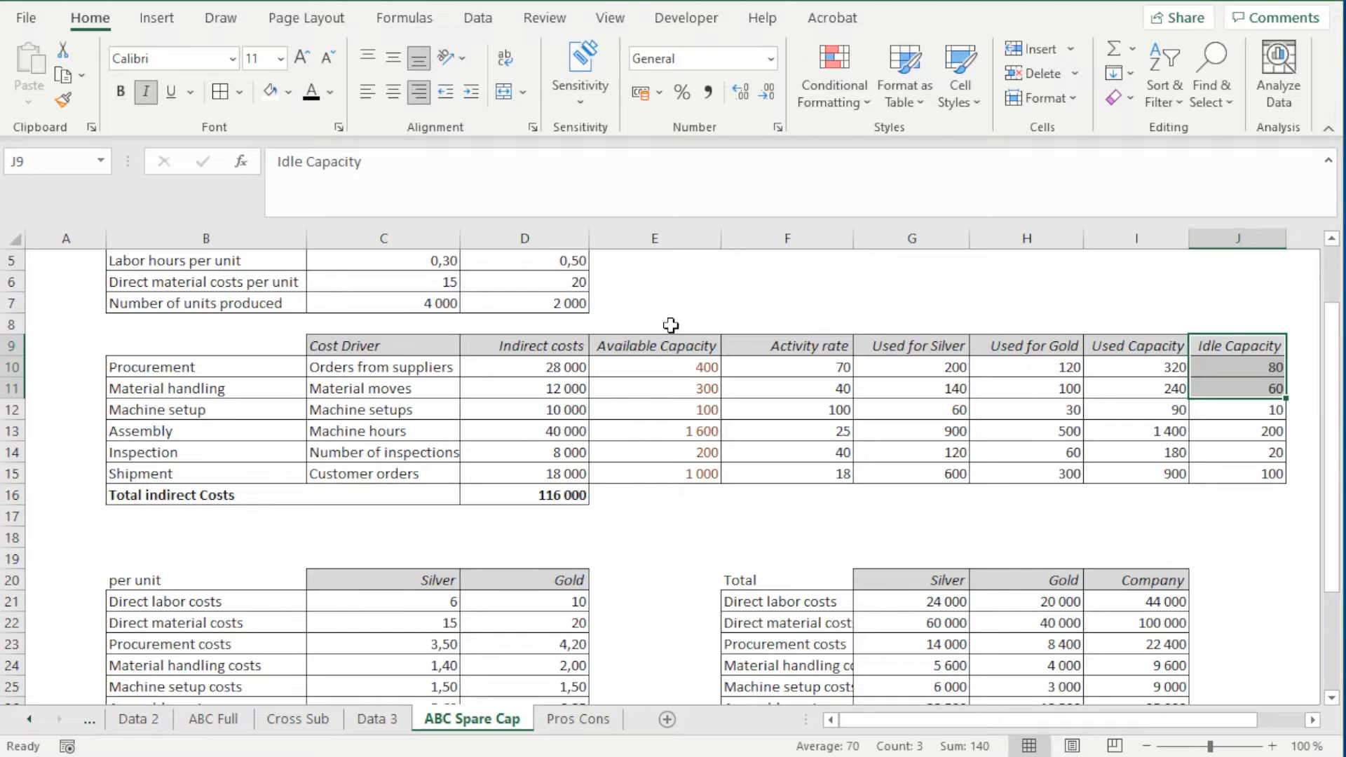
left_click_drag(1237, 346, 1249, 398)
Widen column F so the cost labels of the Total table fit completely
left_click(932, 547)
scroll(935, 553, "down", 2)
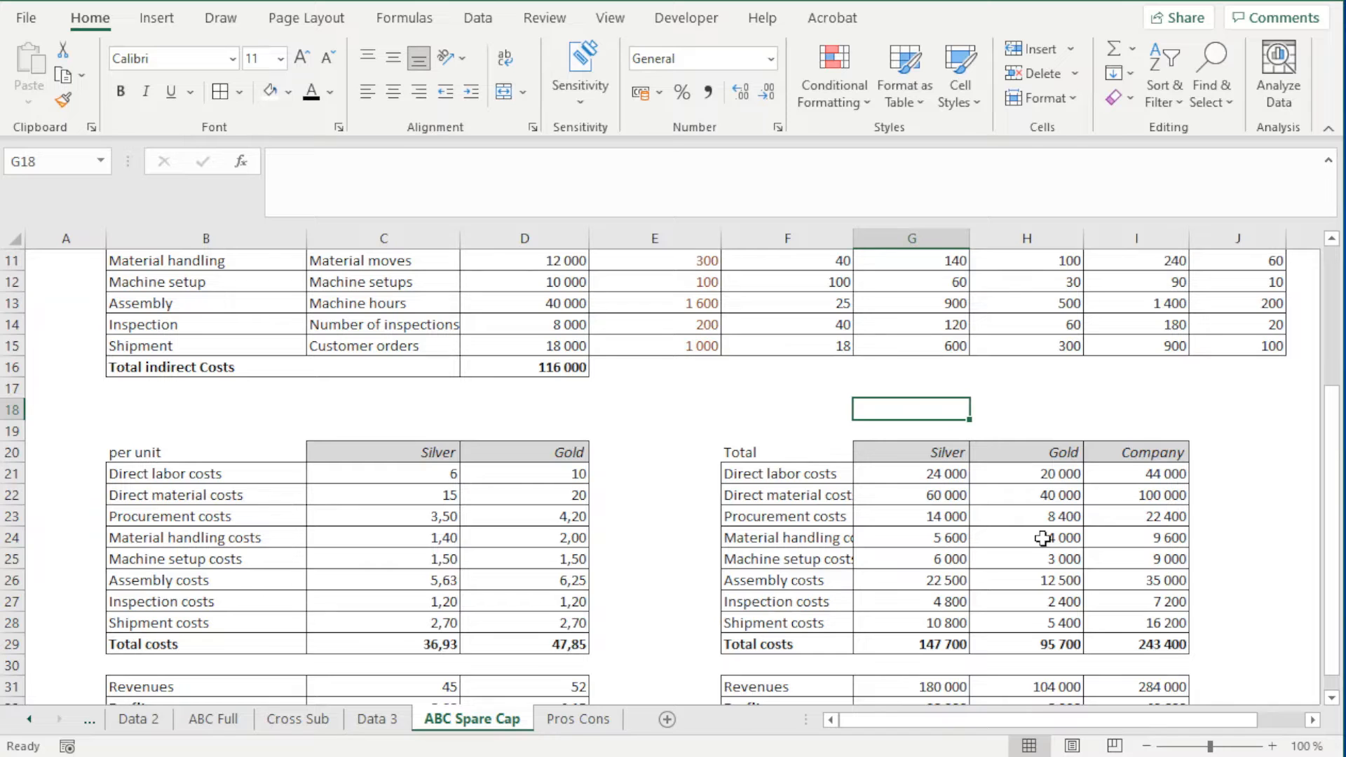
left_click_drag(853, 239, 882, 242)
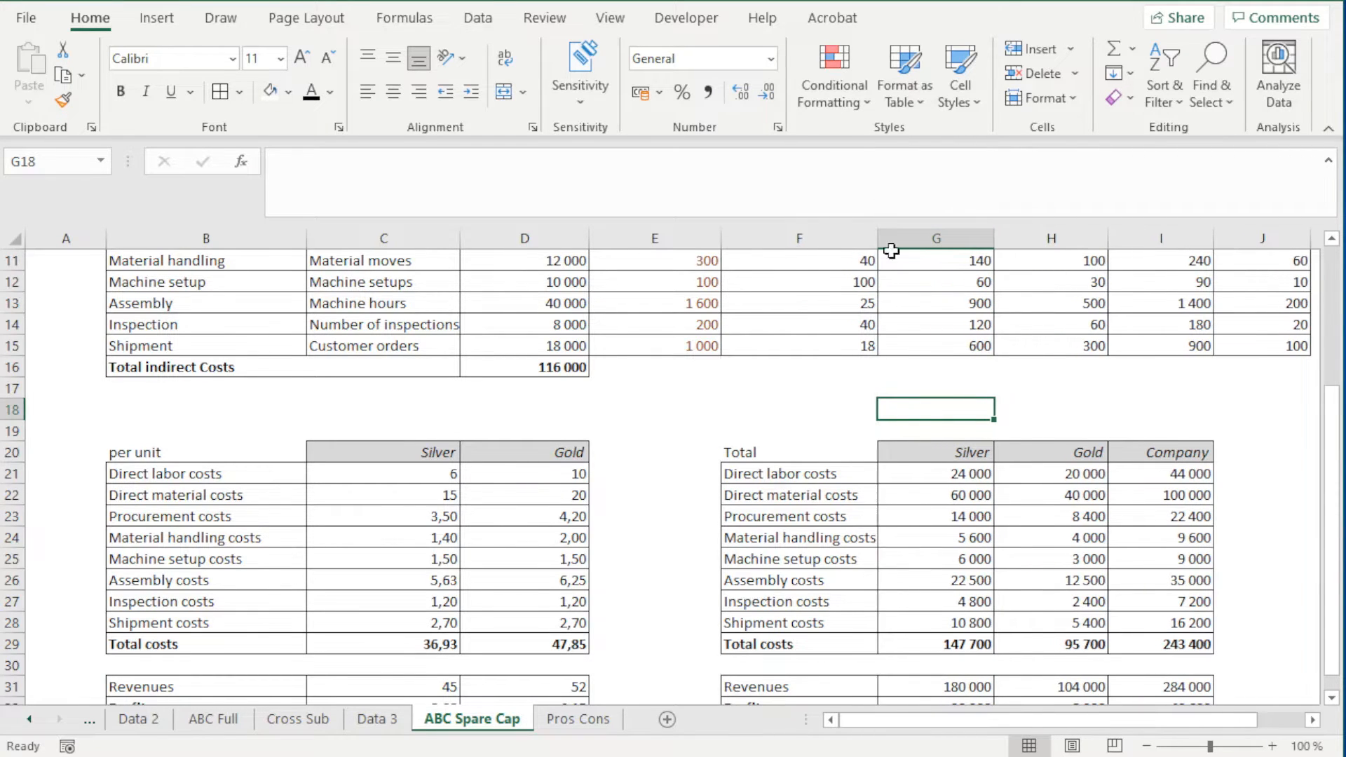
Trace the cells behind Gold's total machine setup cost formula in H25 up to the activity table
double_click(1084, 558)
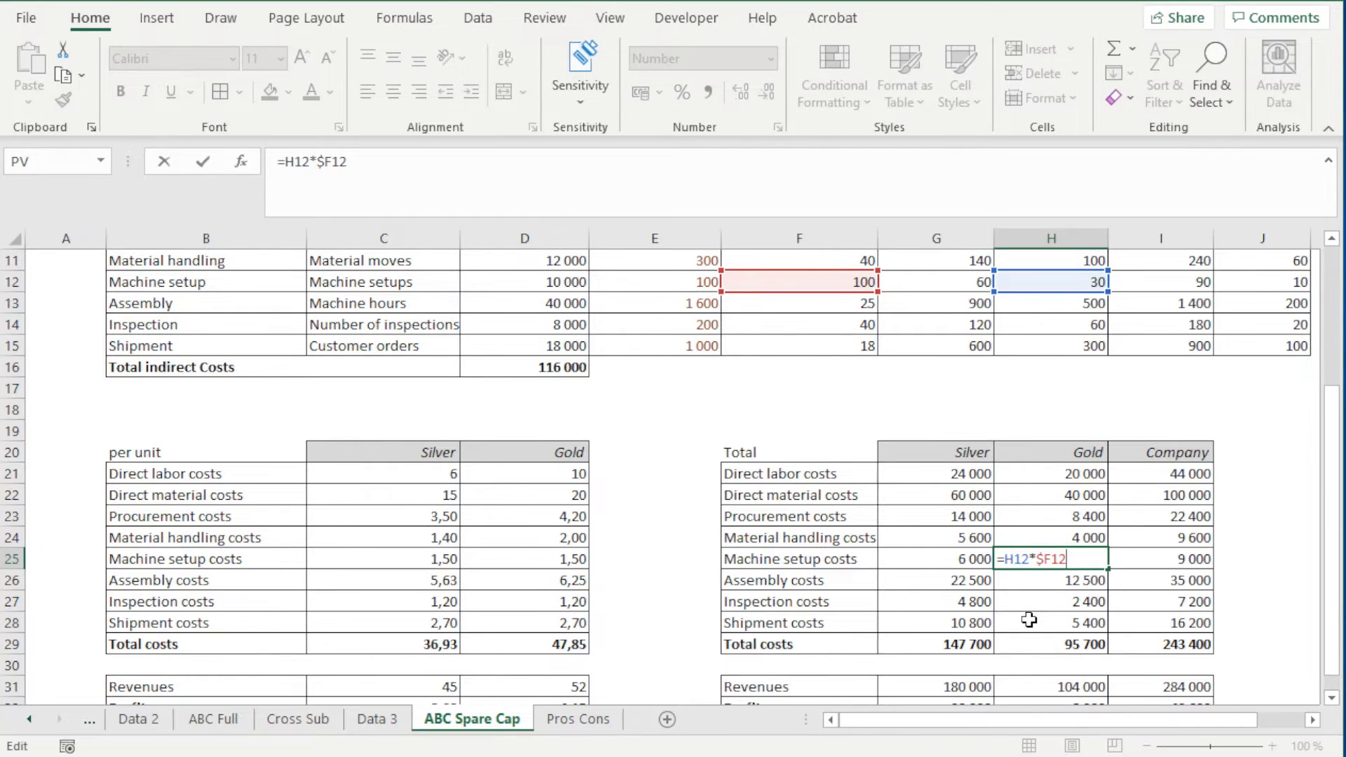
scroll(1028, 619, "up", 1)
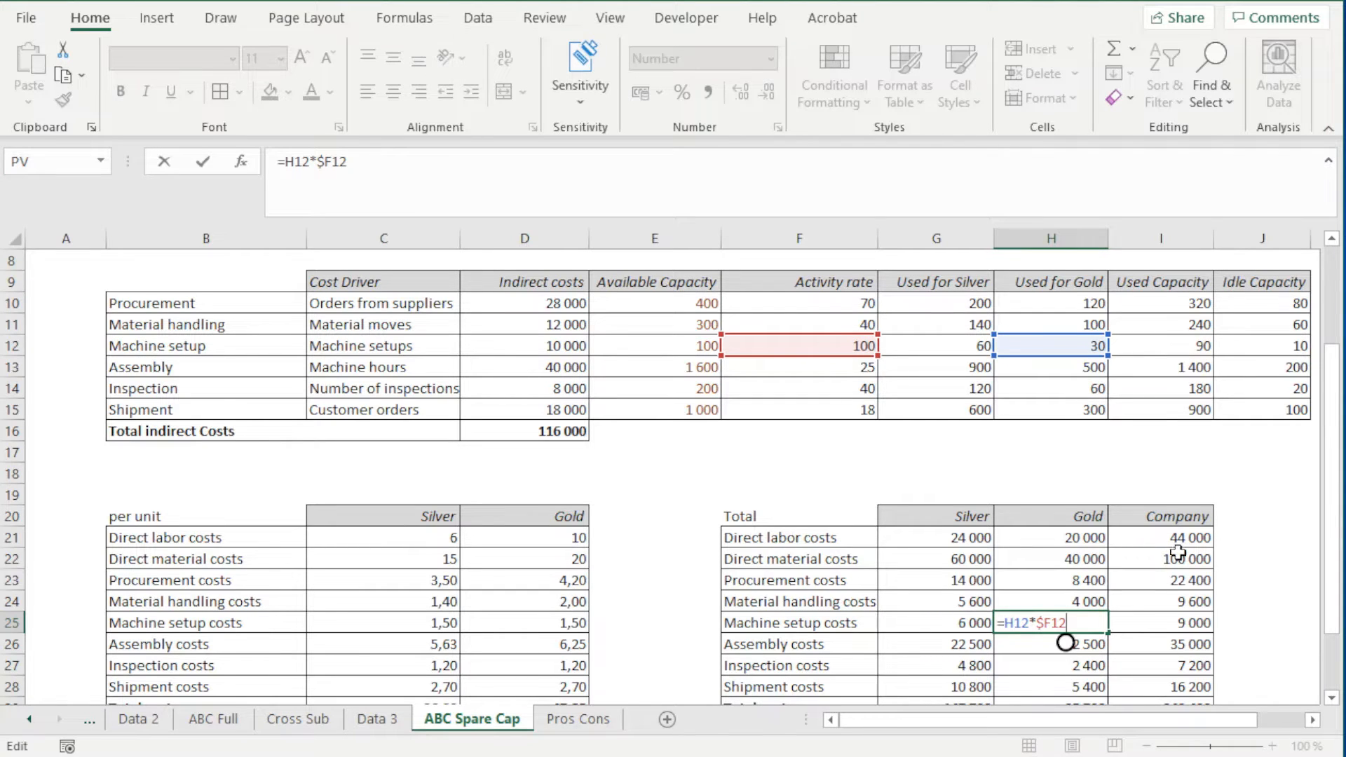
key("Return")
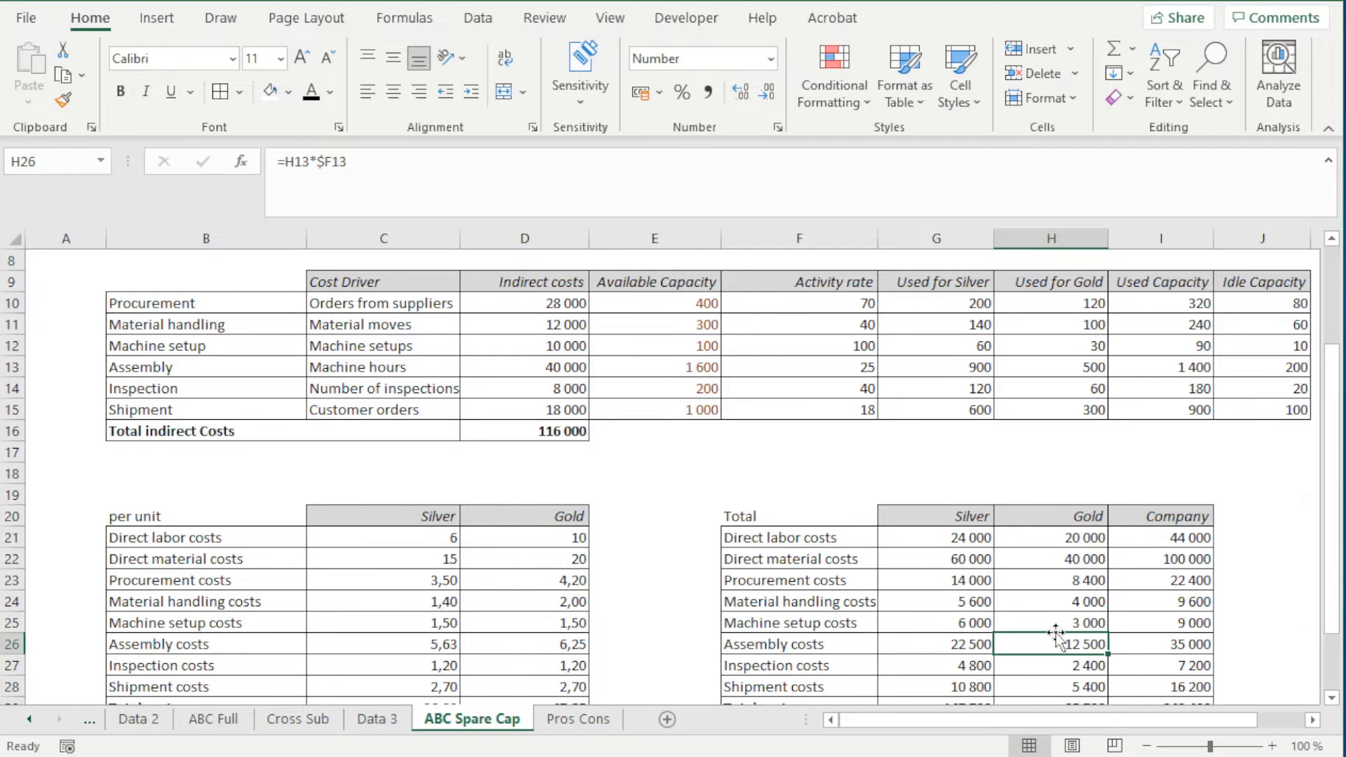
Check the summed ranges of the Company machine setup costs in I25 and Silver's total costs in G29
scroll(1062, 636, "down", 1)
left_click(1183, 561)
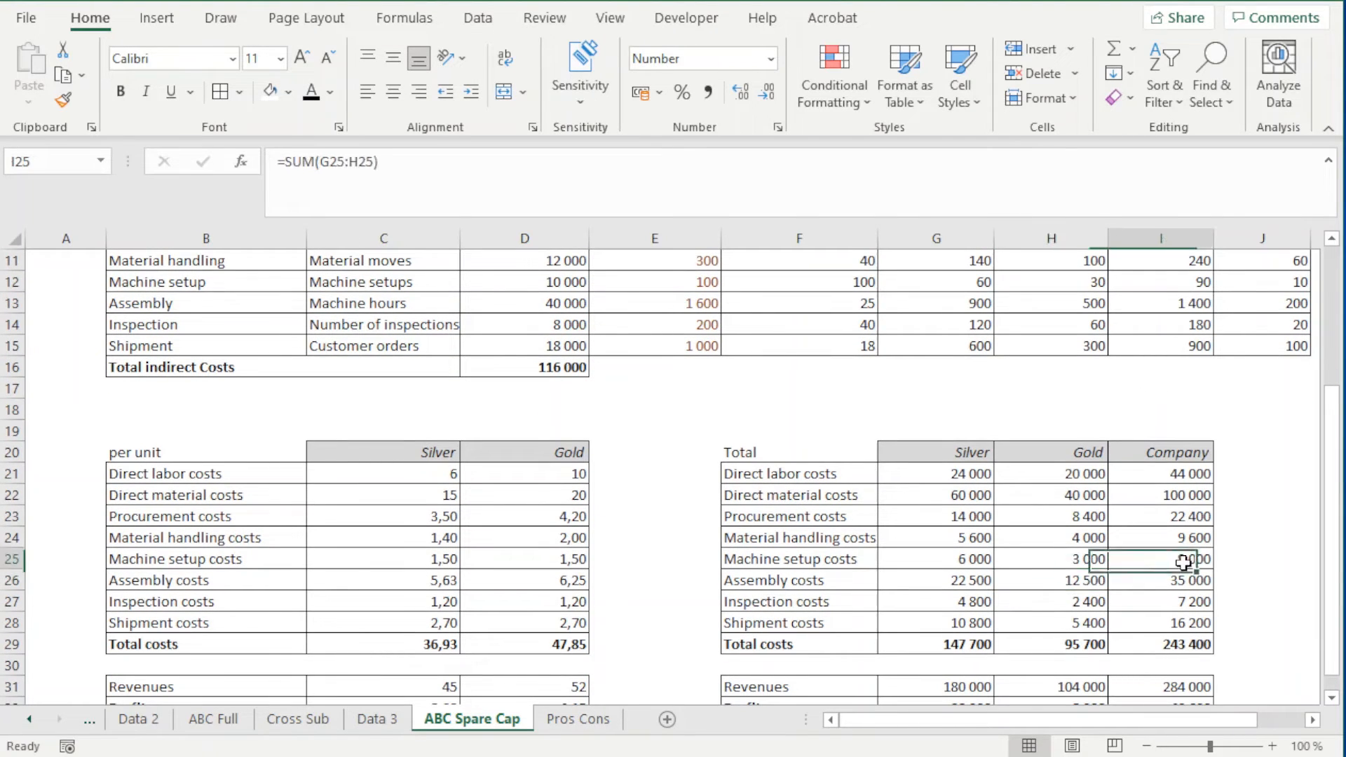
double_click(1183, 561)
key("Return")
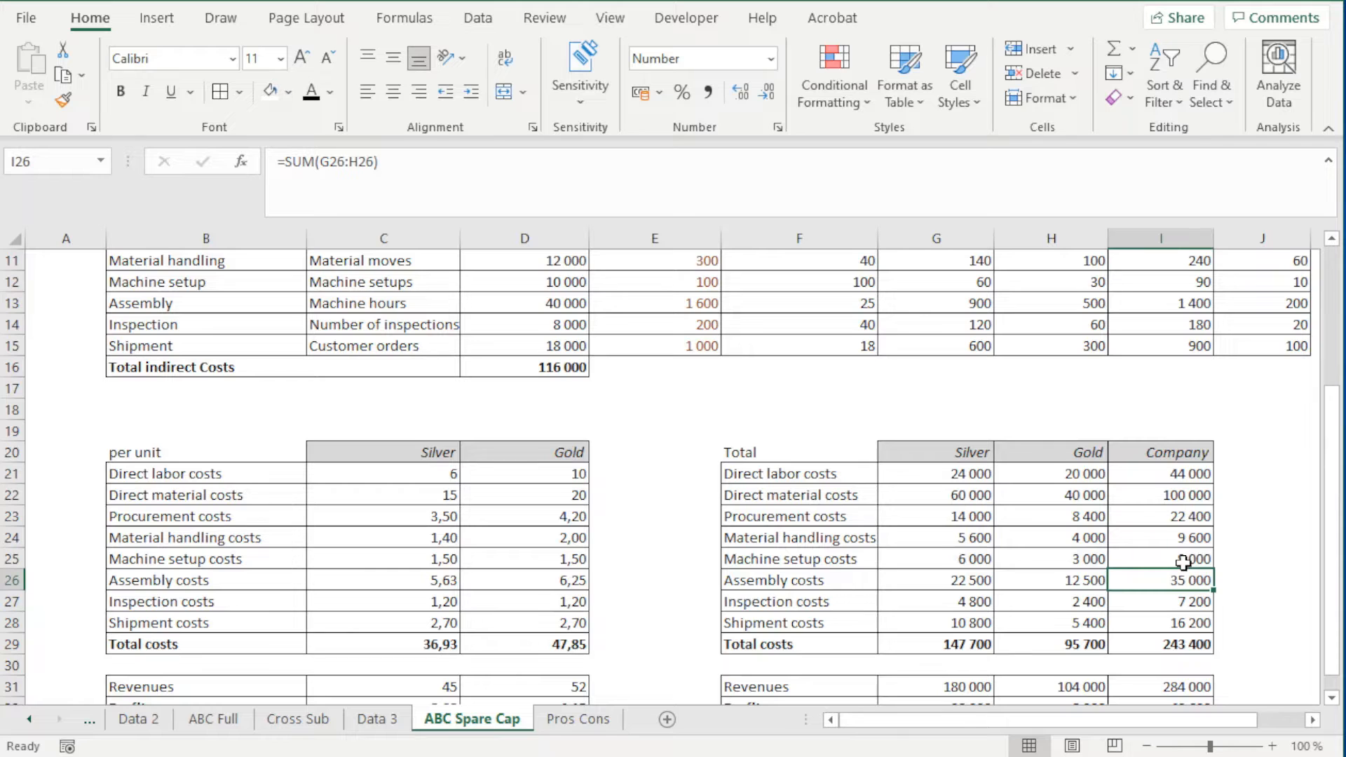
double_click(935, 644)
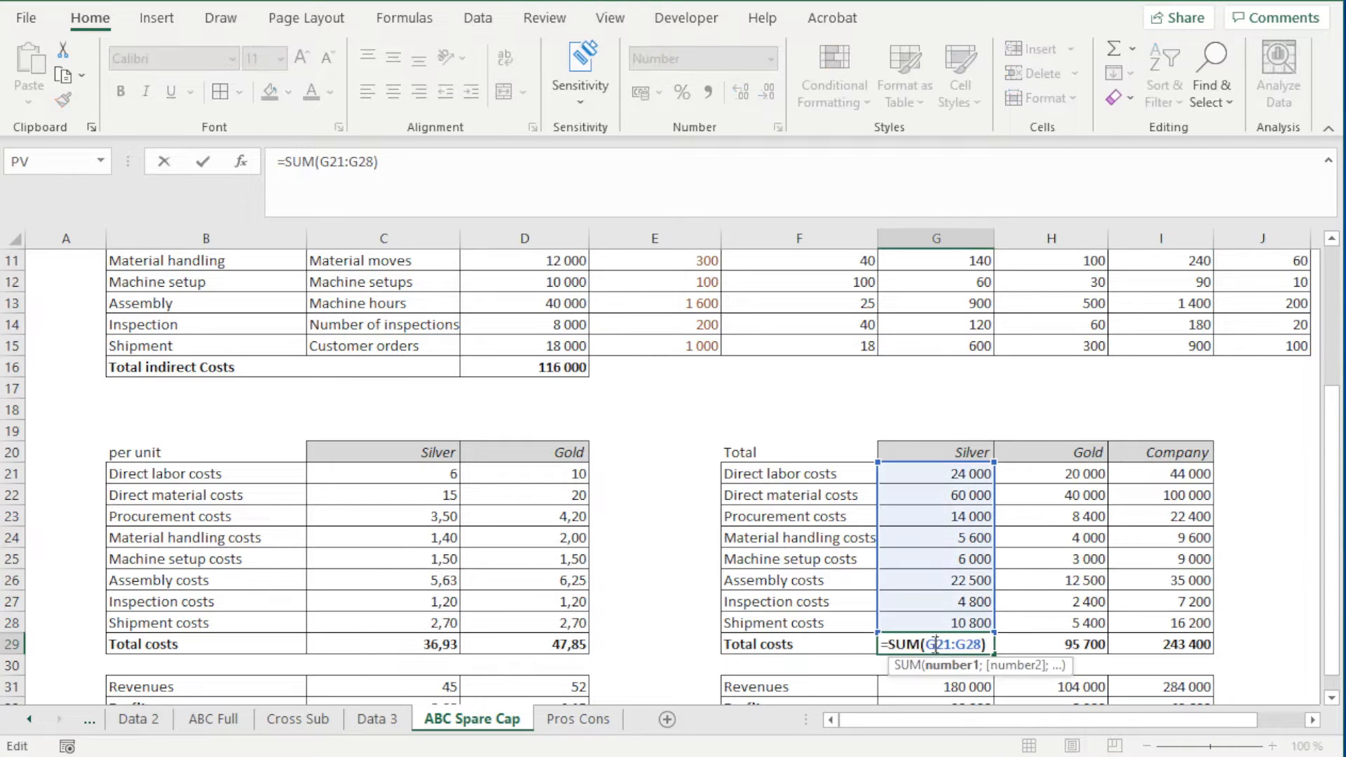
key("Return")
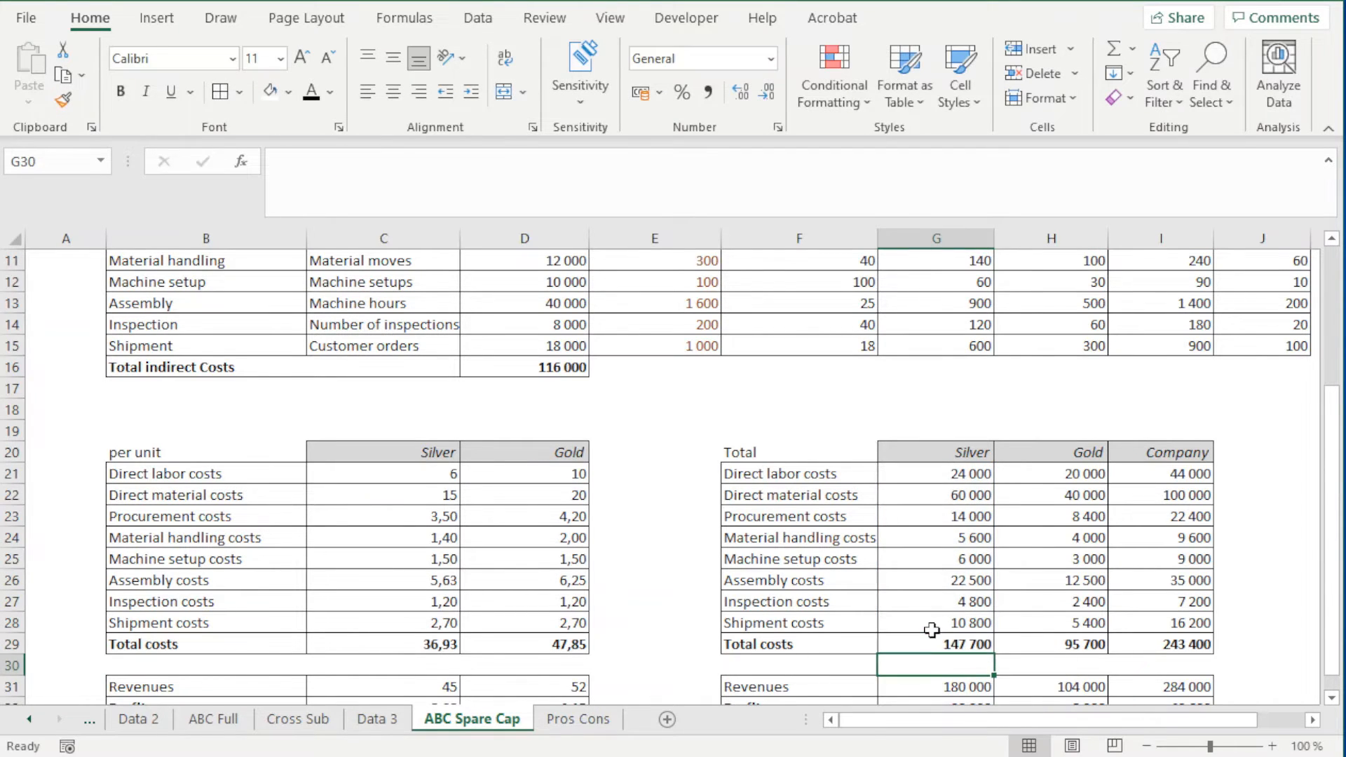
Trace Silver's total revenue formula in G31 to the unit revenue and the number of units produced
scroll(932, 629, "down", 1)
double_click(958, 622)
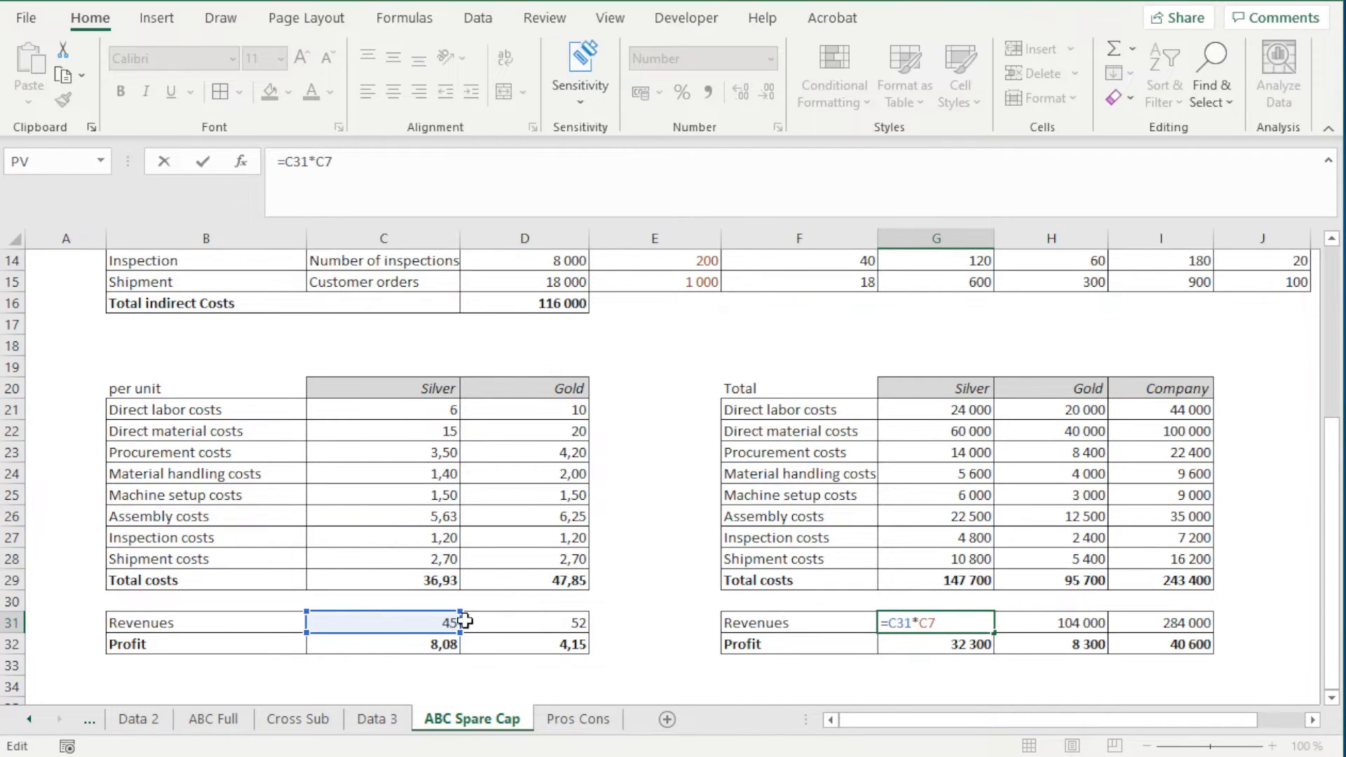
scroll(465, 621, "up", 4)
scroll(652, 484, "down", 2)
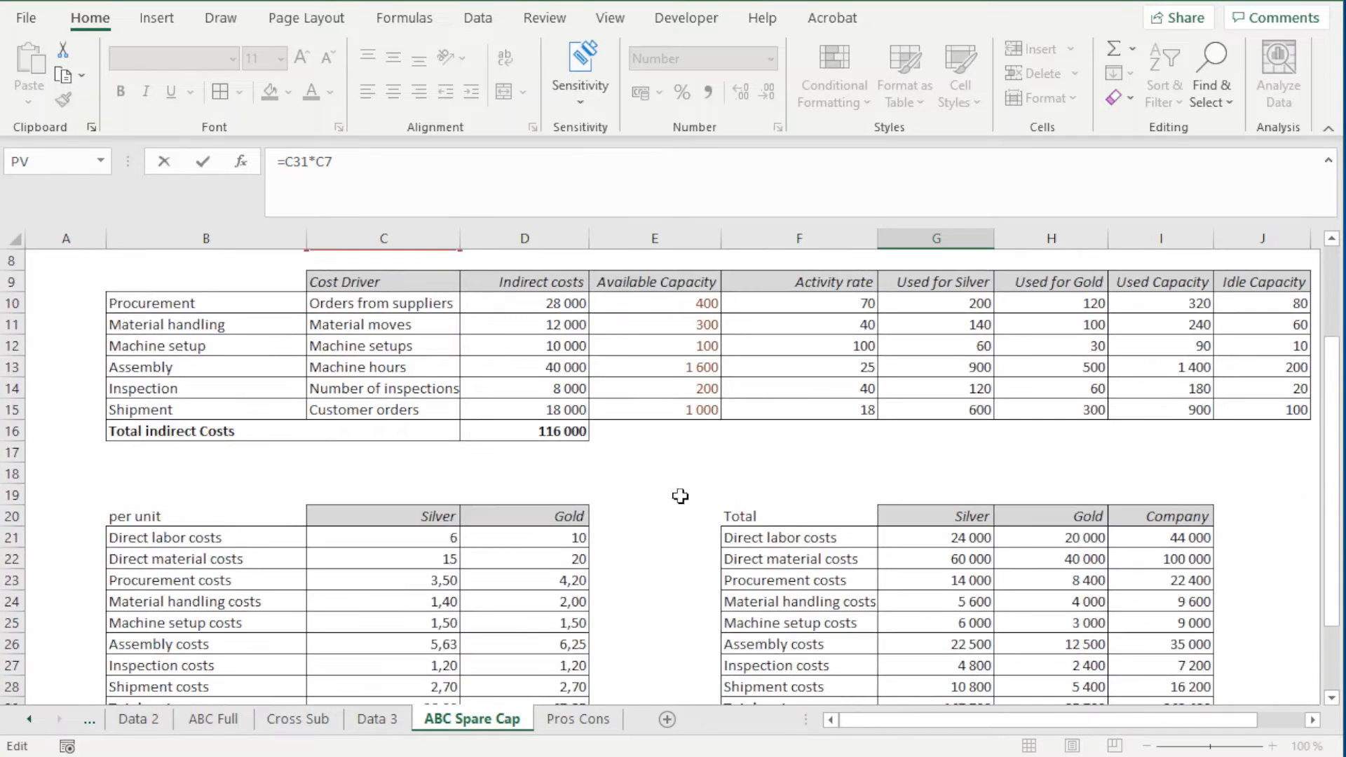
scroll(680, 495, "down", 3)
key("Return")
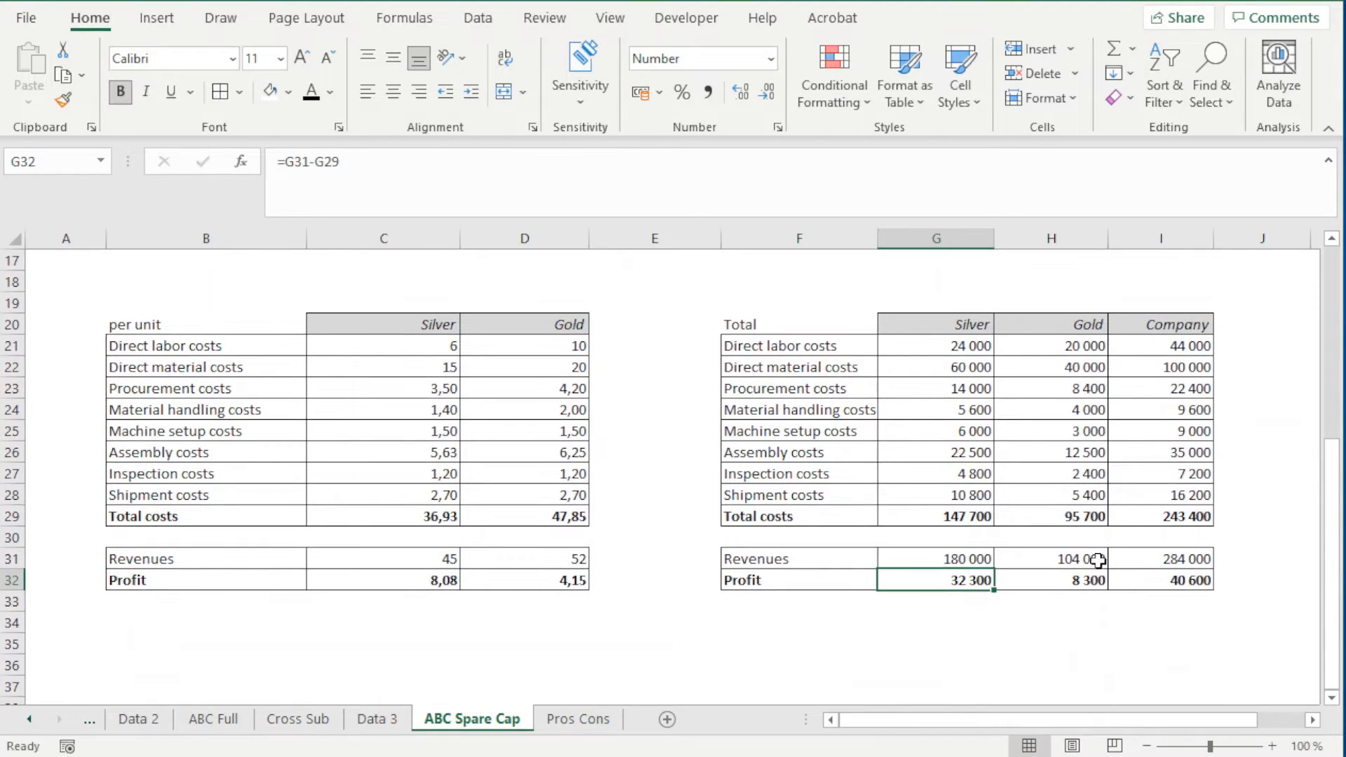
Inspect the formulas for Gold's total revenues in H31 and the Company's revenues in I31 and profit in I32
left_click(1064, 558)
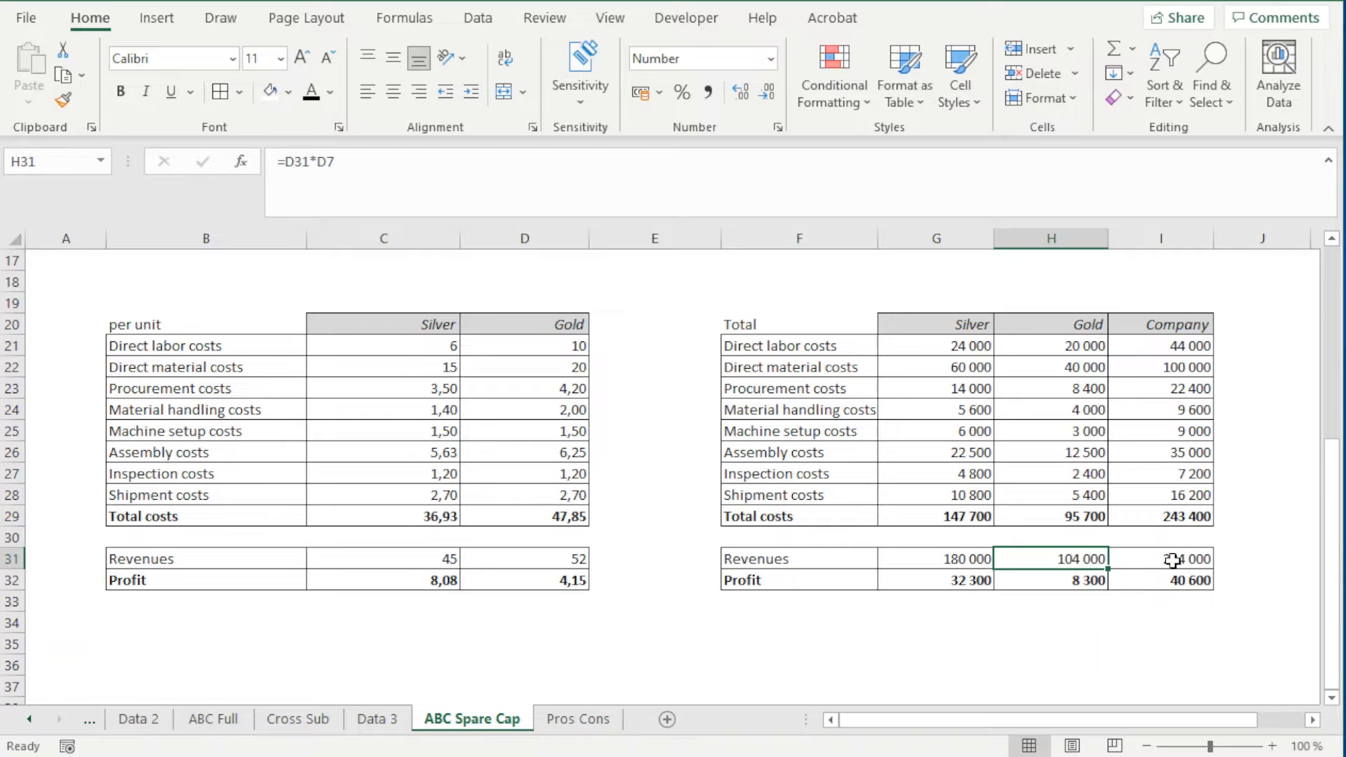
left_click(1179, 559)
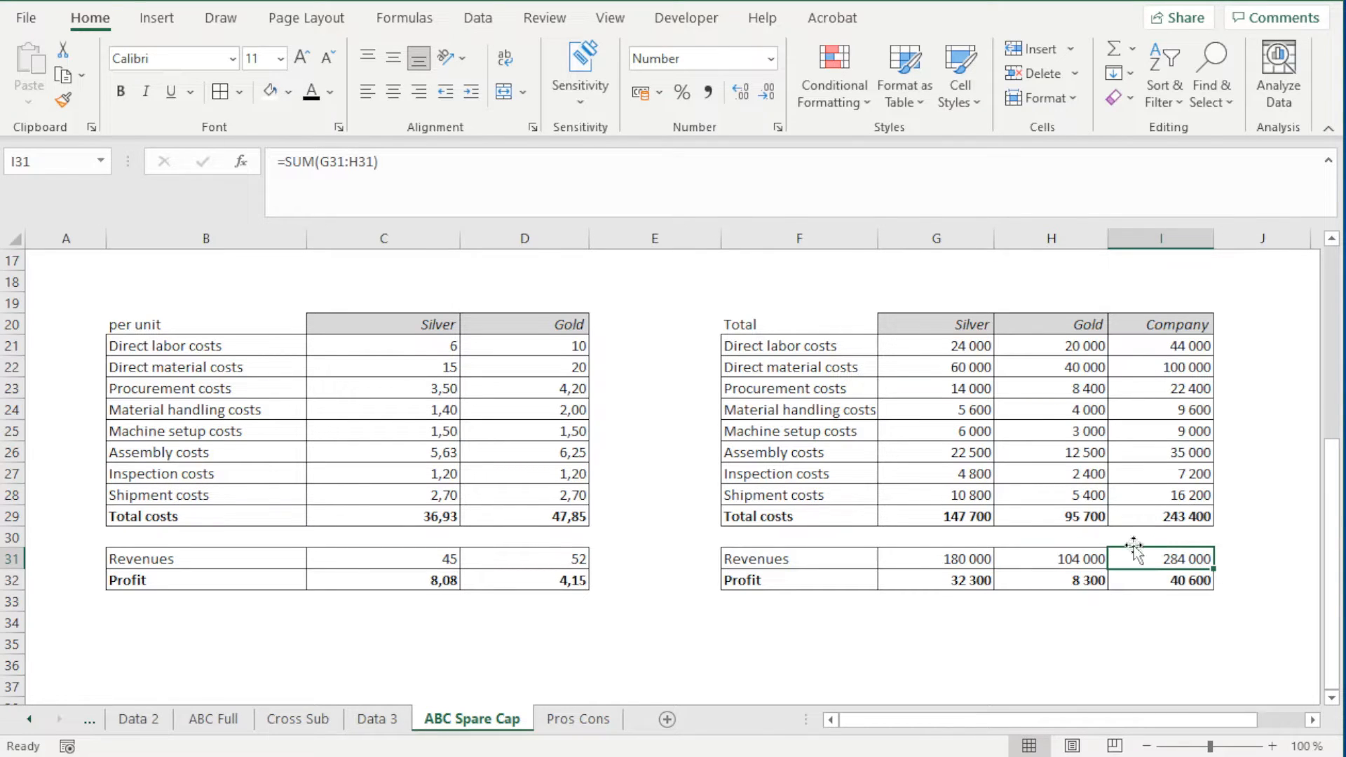
left_click(1175, 581)
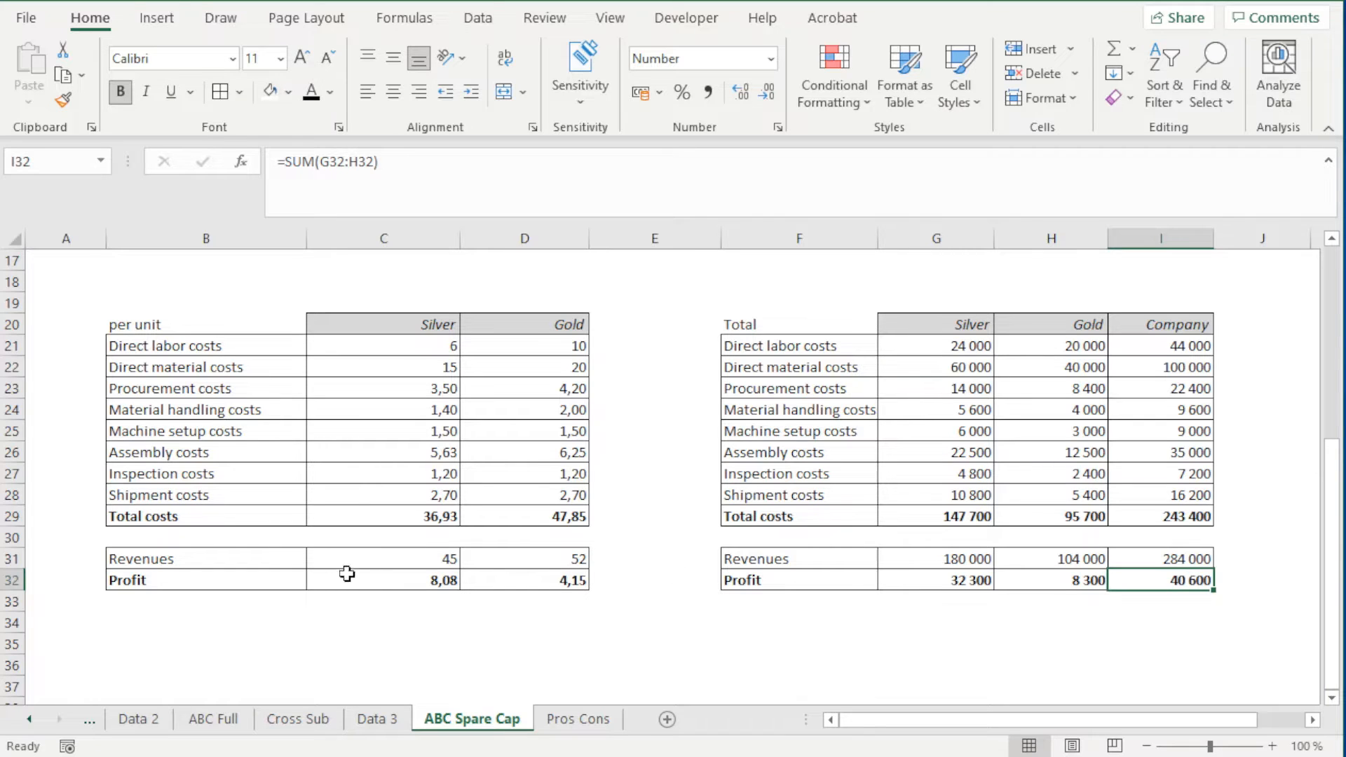
left_click(14, 580)
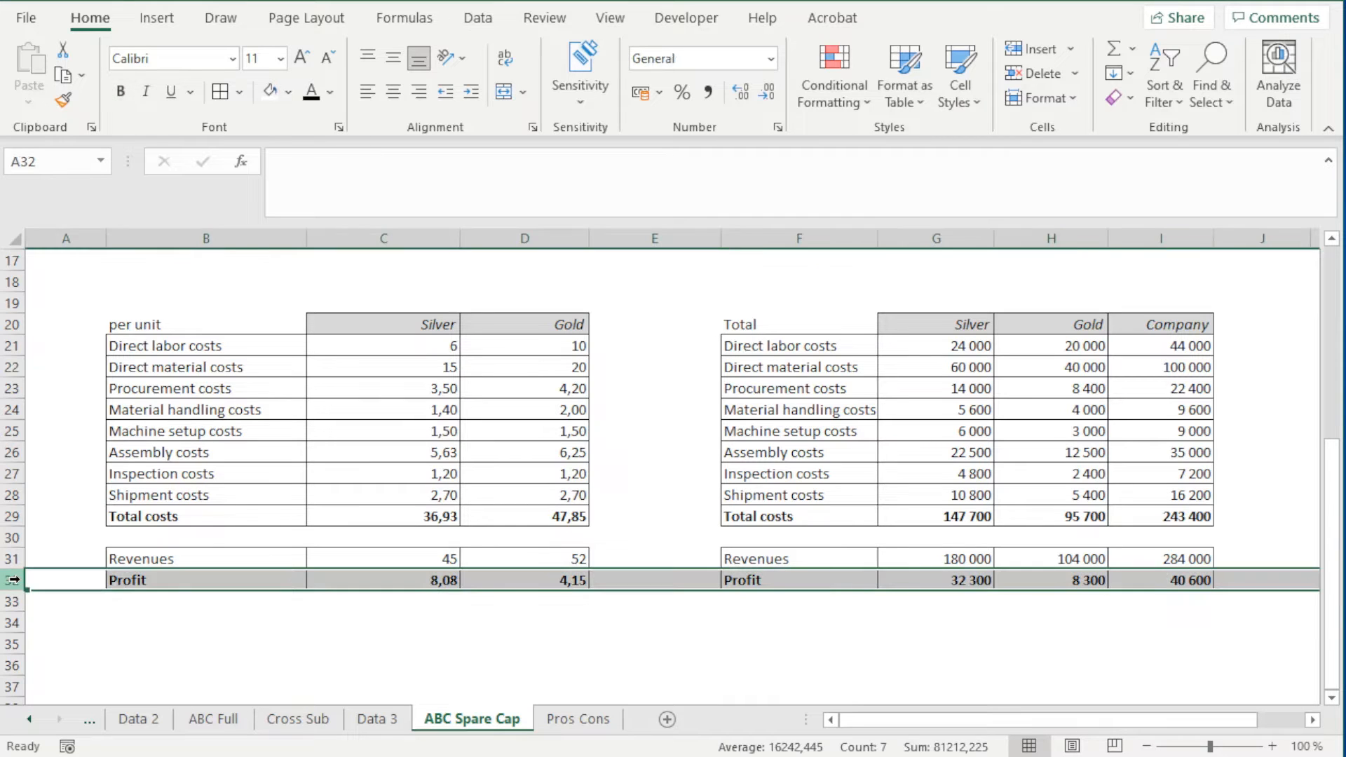
left_click(188, 580)
left_click_drag(188, 581, 509, 589)
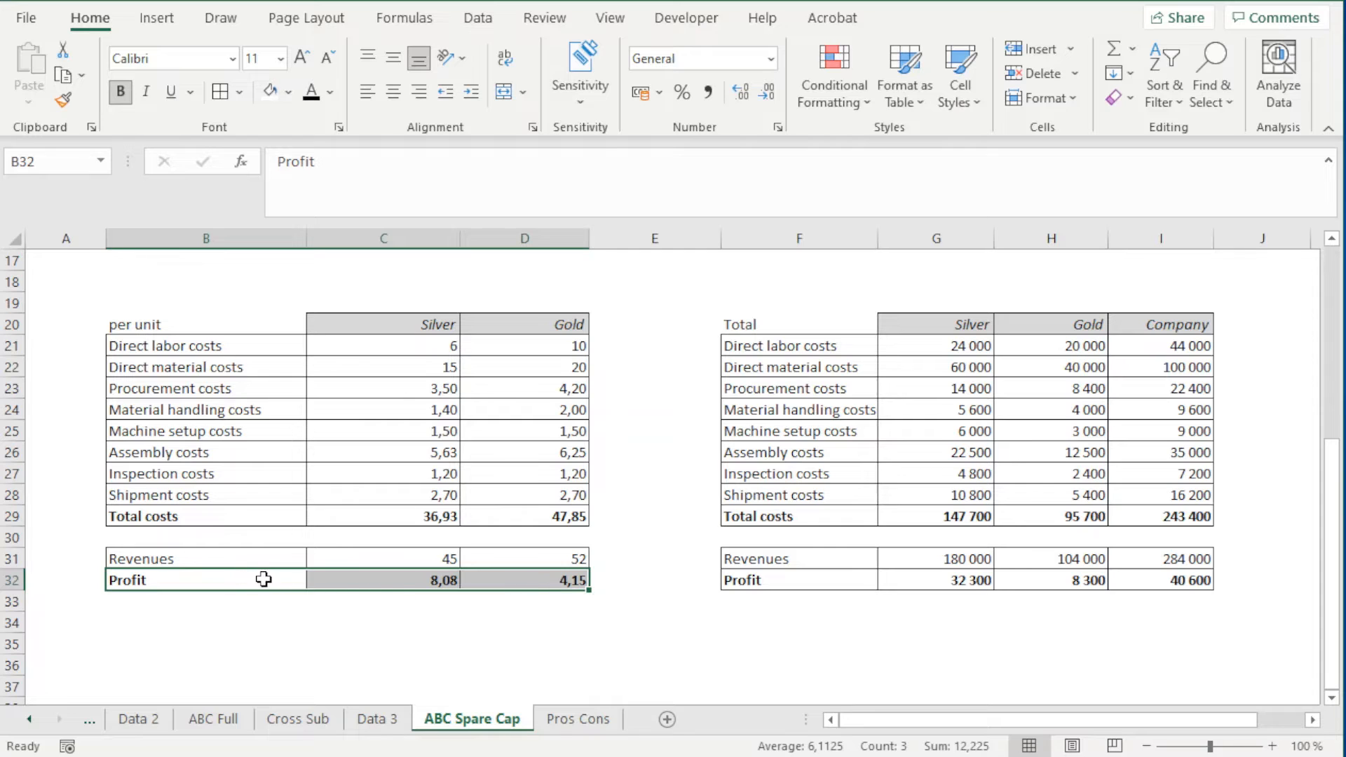
key("Delete")
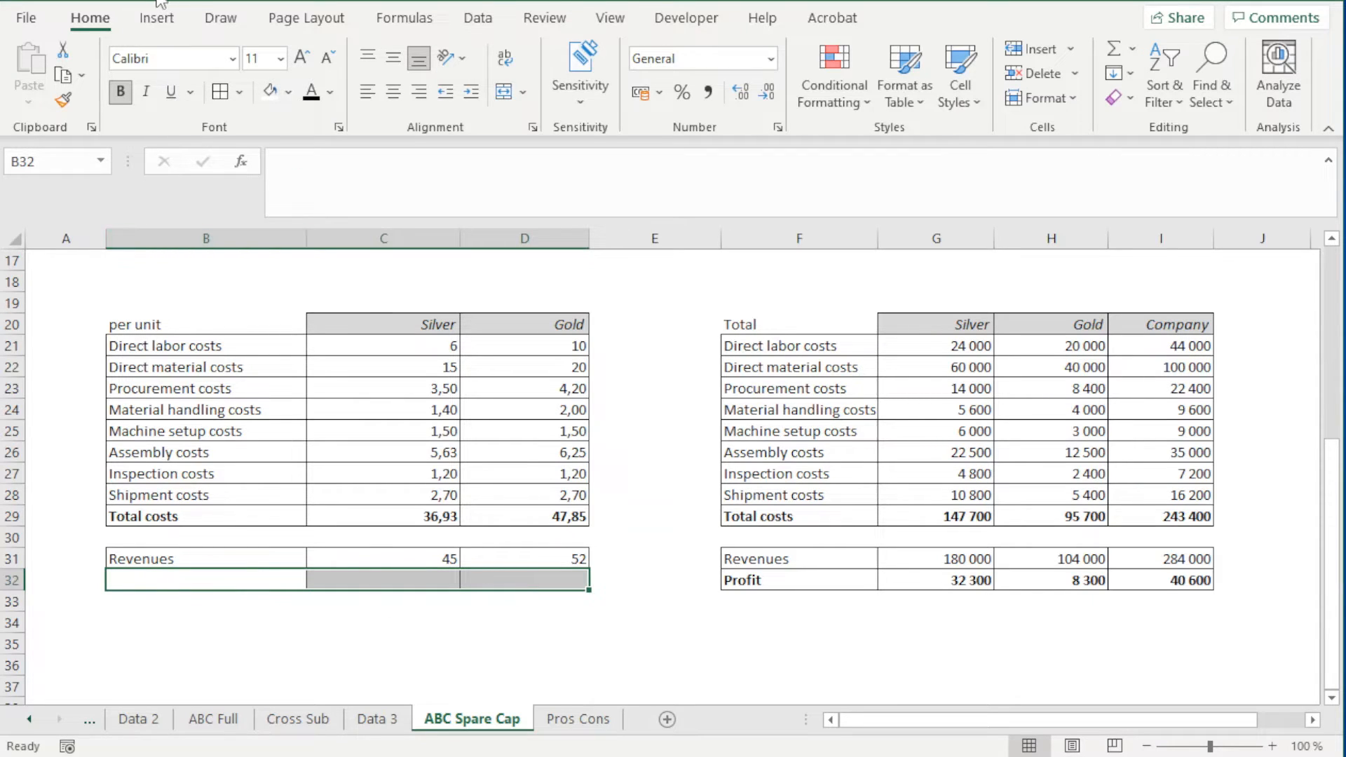
key("ctrl+z")
Extend the per-unit Profit label in B32 to read "Profit (when idle capacity is not allocated)"
left_click(158, 582)
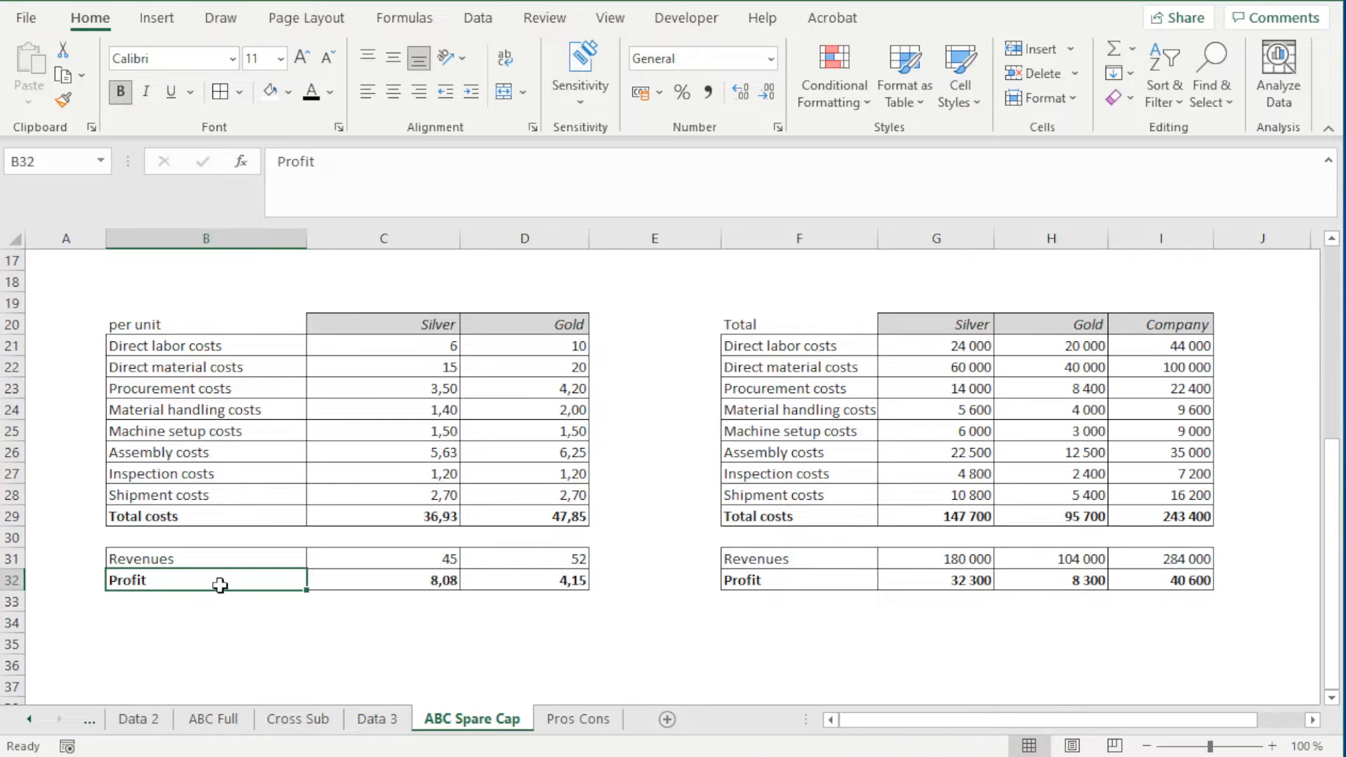
double_click(158, 582)
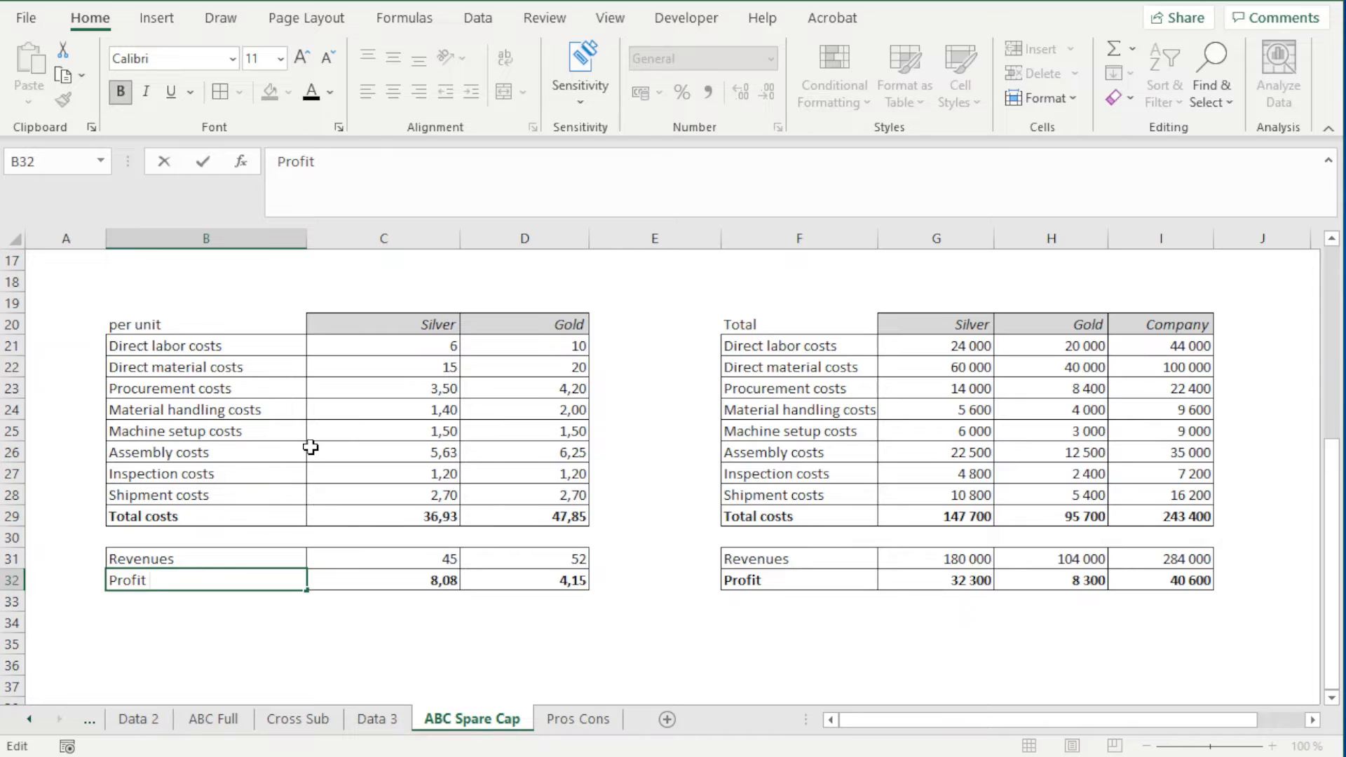
type("(when idle ca")
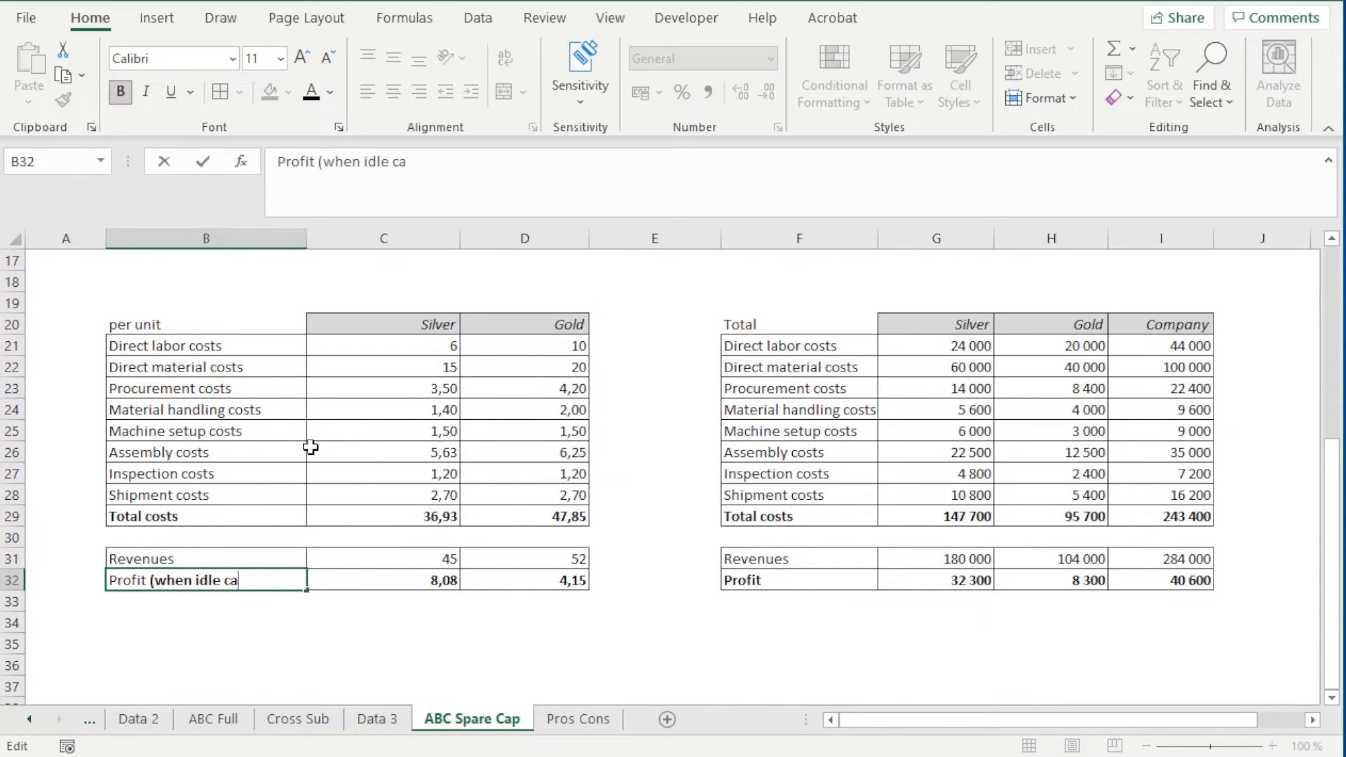
type("pa")
type("city")
key("BackSpace")
type("ty is n")
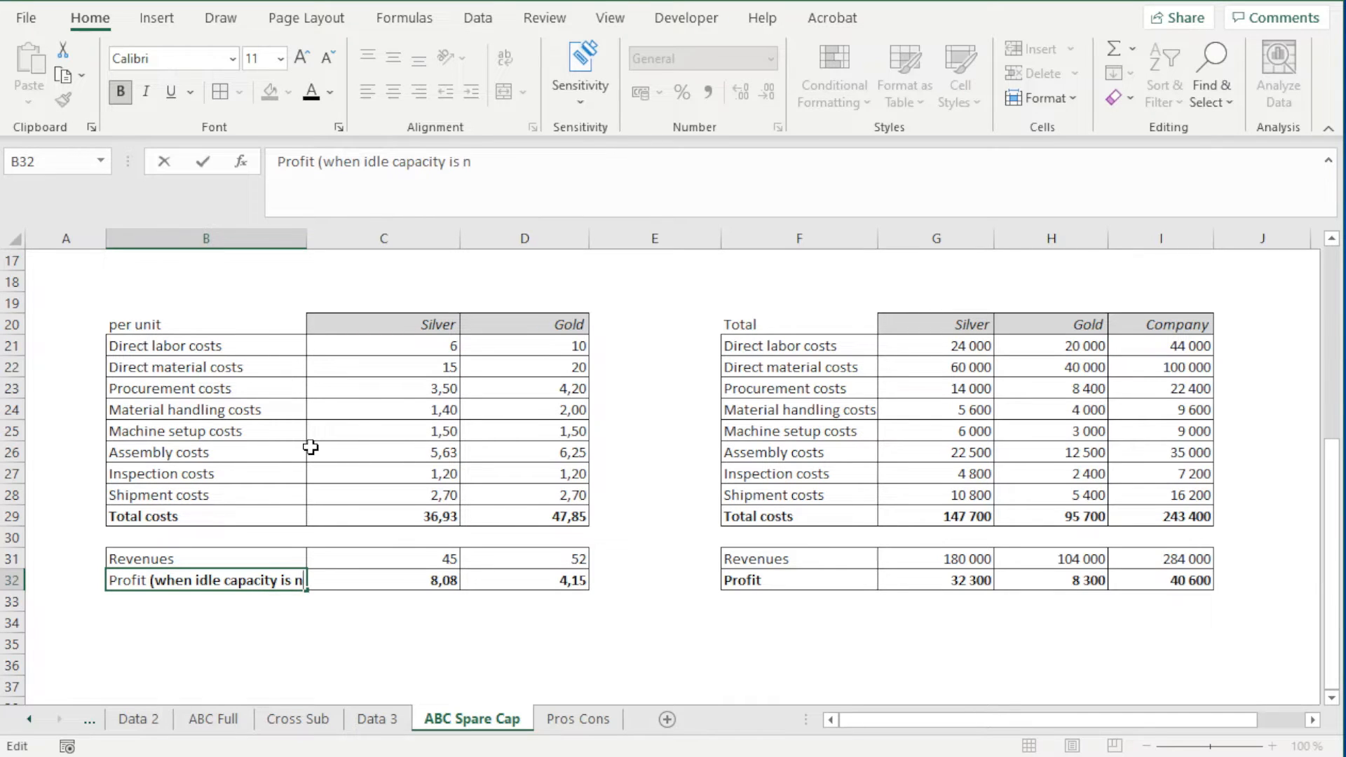
type("ot all")
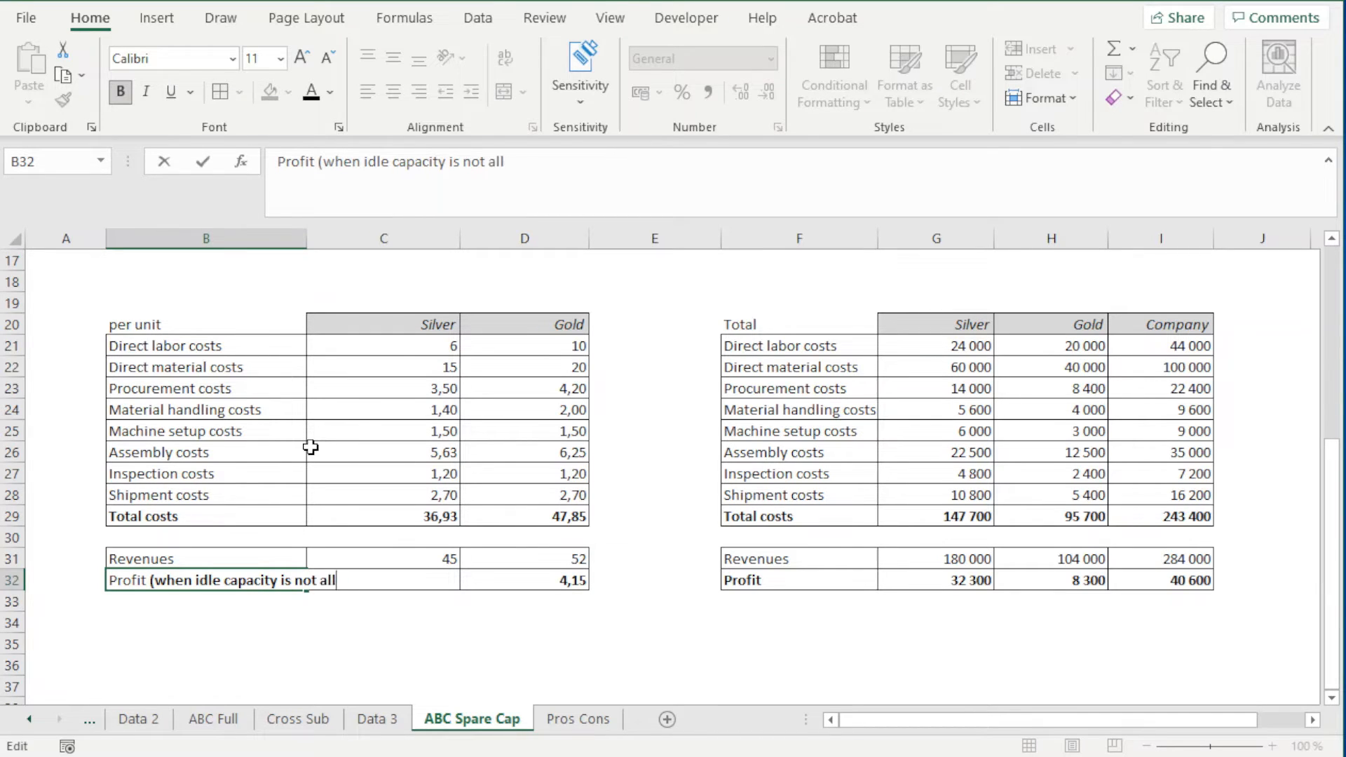
type("ocated")
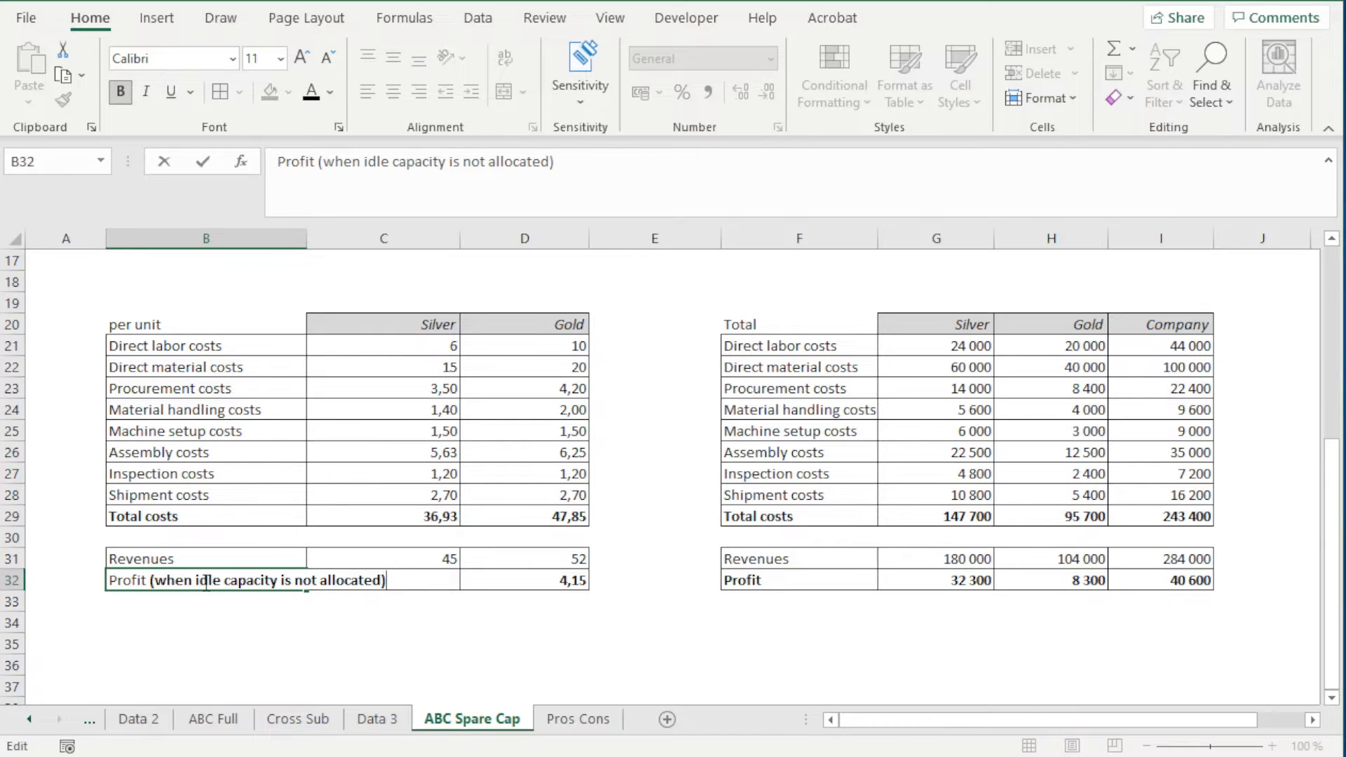
Shorten the B32 label to "Profit (idle capacity not allocated)" and widen column B to fit it
left_click_drag(198, 581, 160, 582)
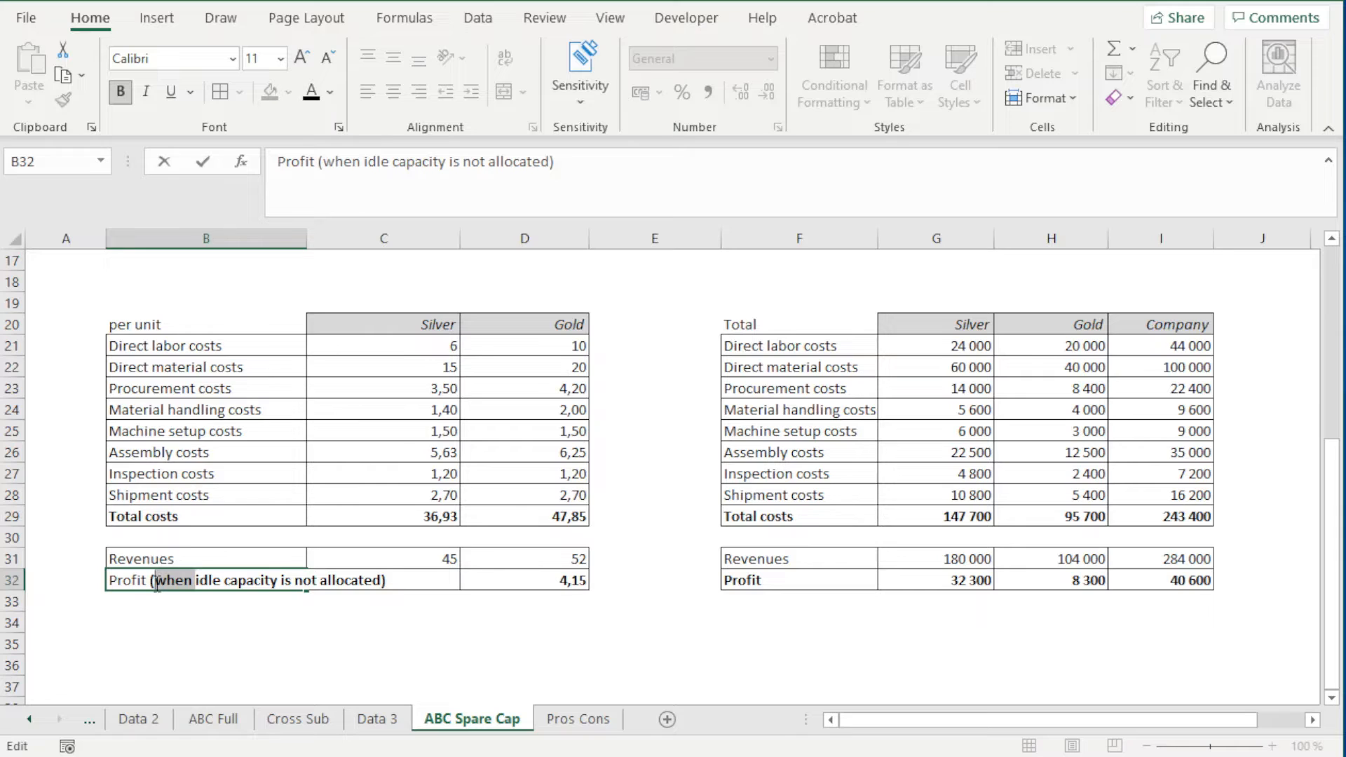
key("Delete")
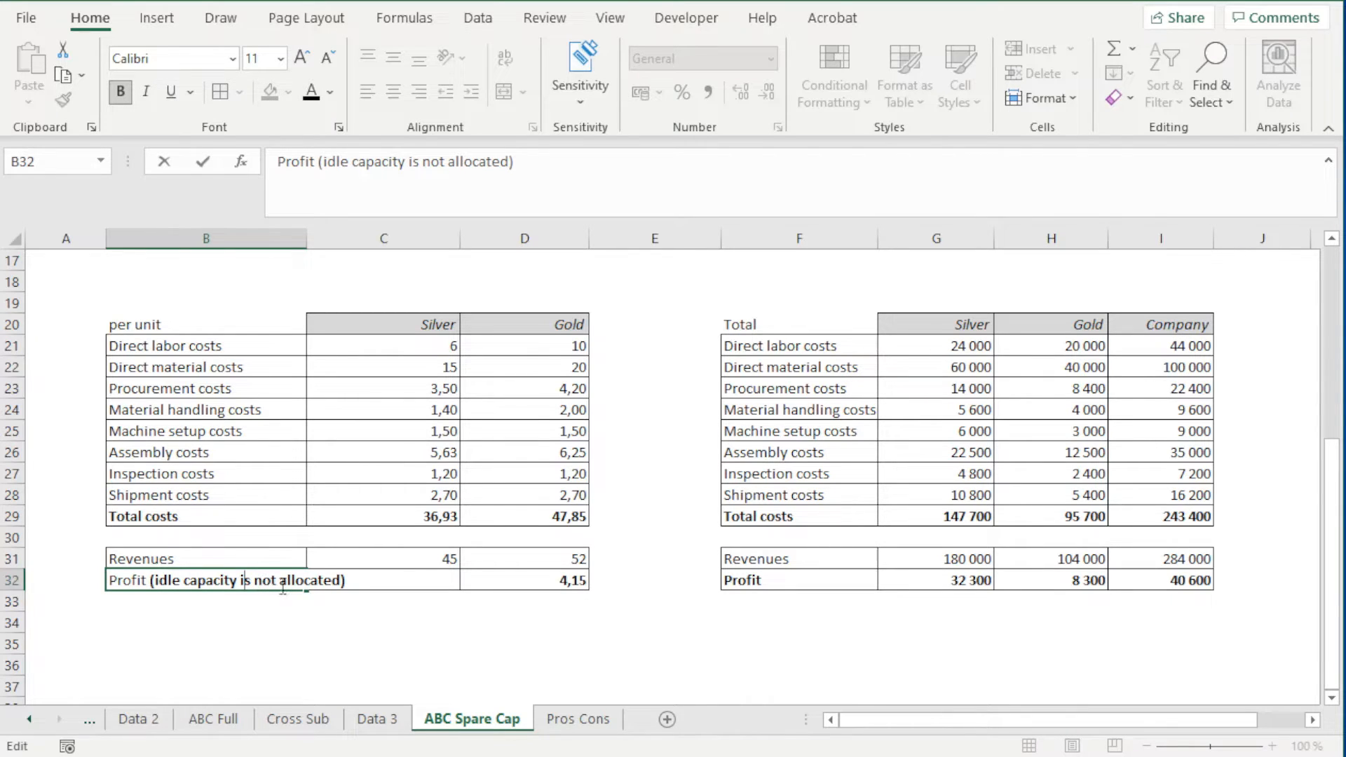
double_click(245, 581)
key("Delete")
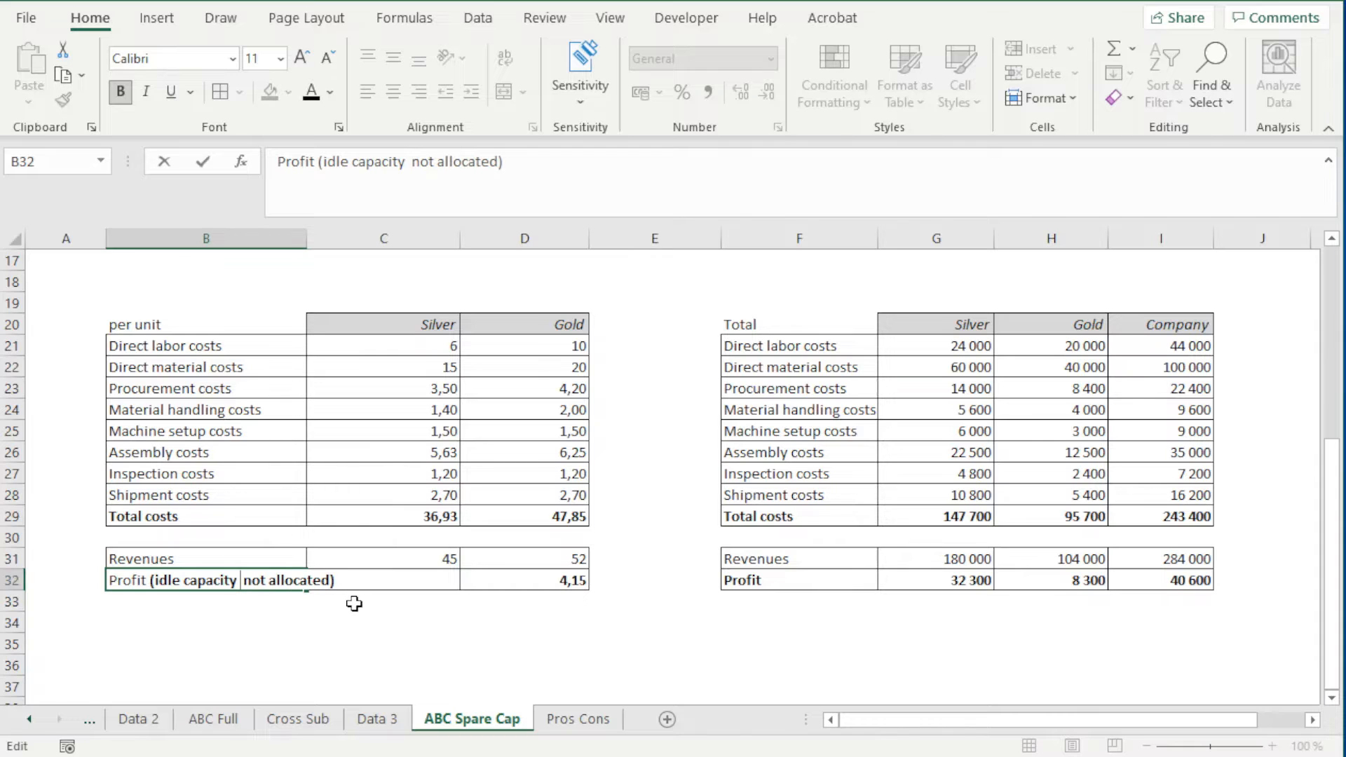
left_click(356, 643)
left_click_drag(303, 239, 334, 244)
left_click(359, 603)
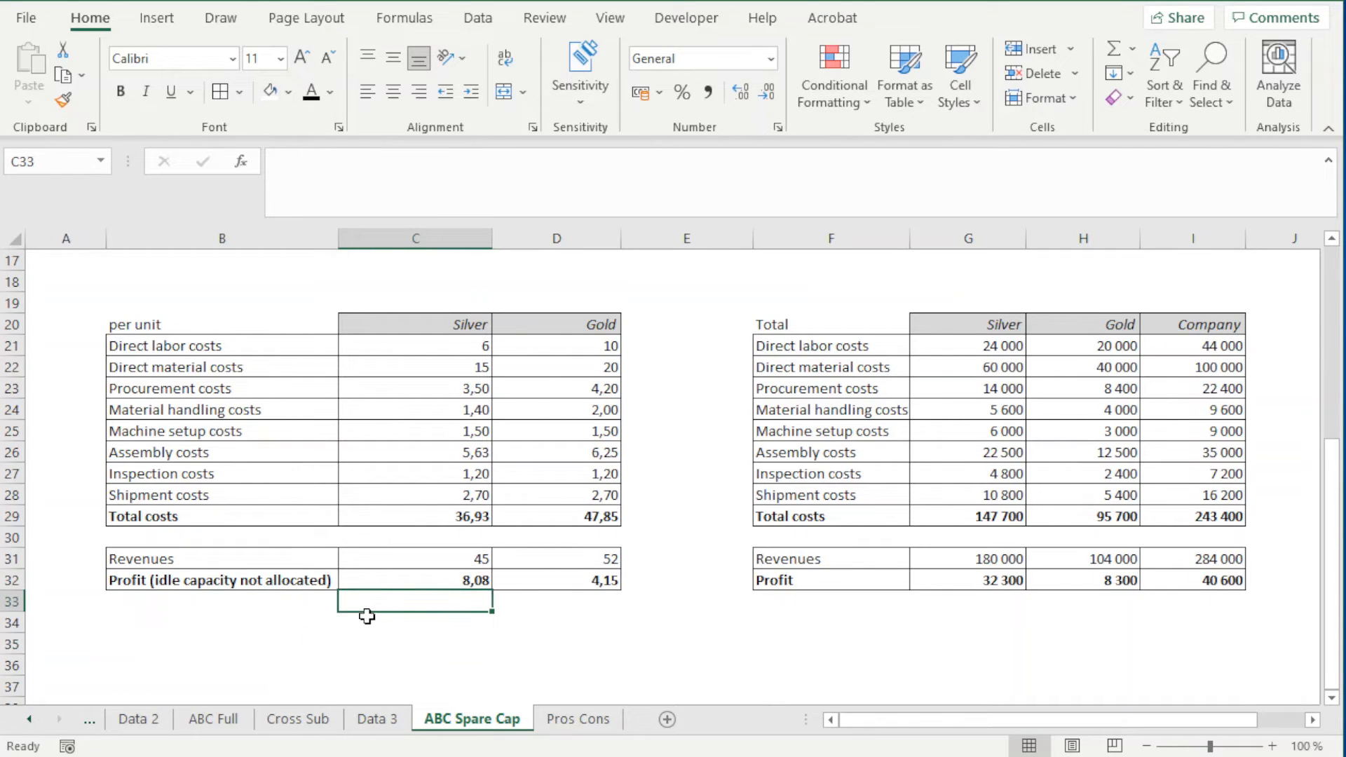
Compare the per-unit profits of Silver and Gold in C32:D32 between the ABC Spare Cap and ABC Full sheets
left_click(456, 585)
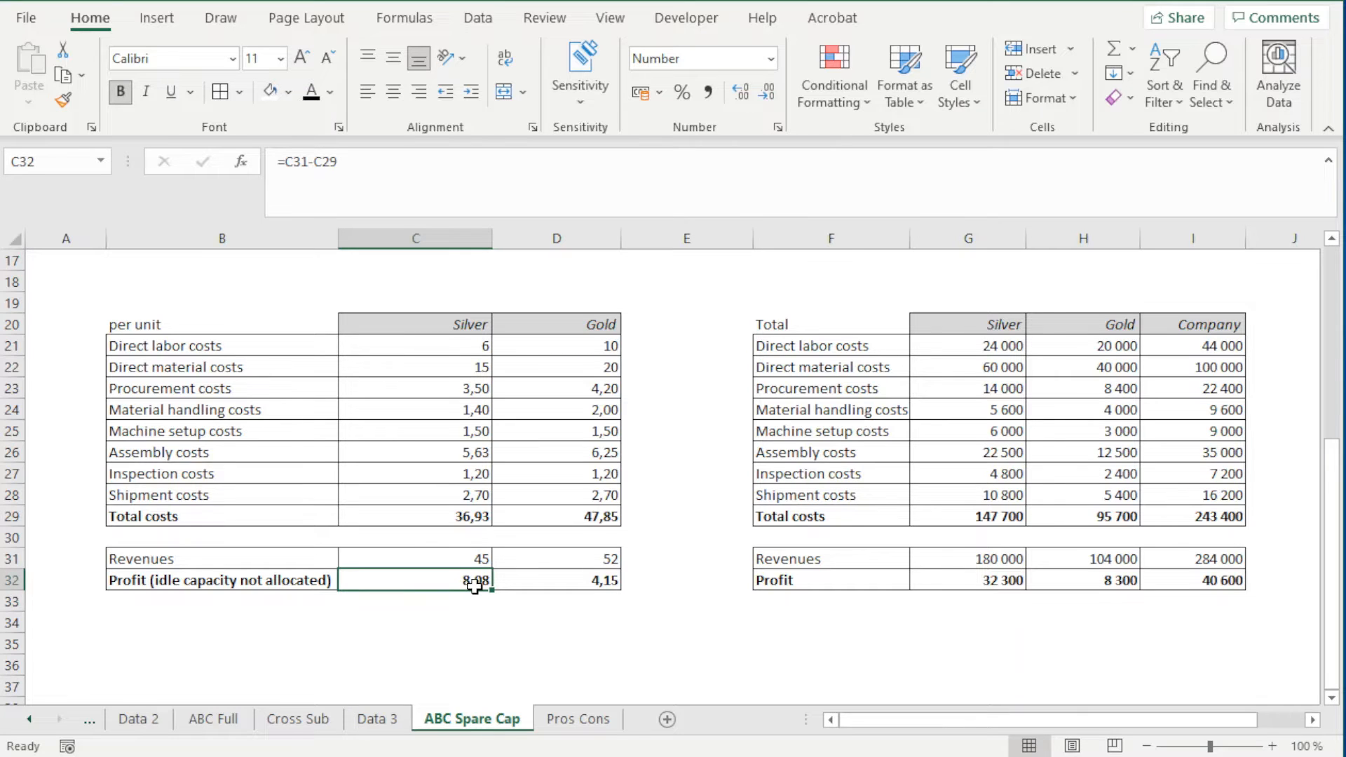
left_click(242, 580)
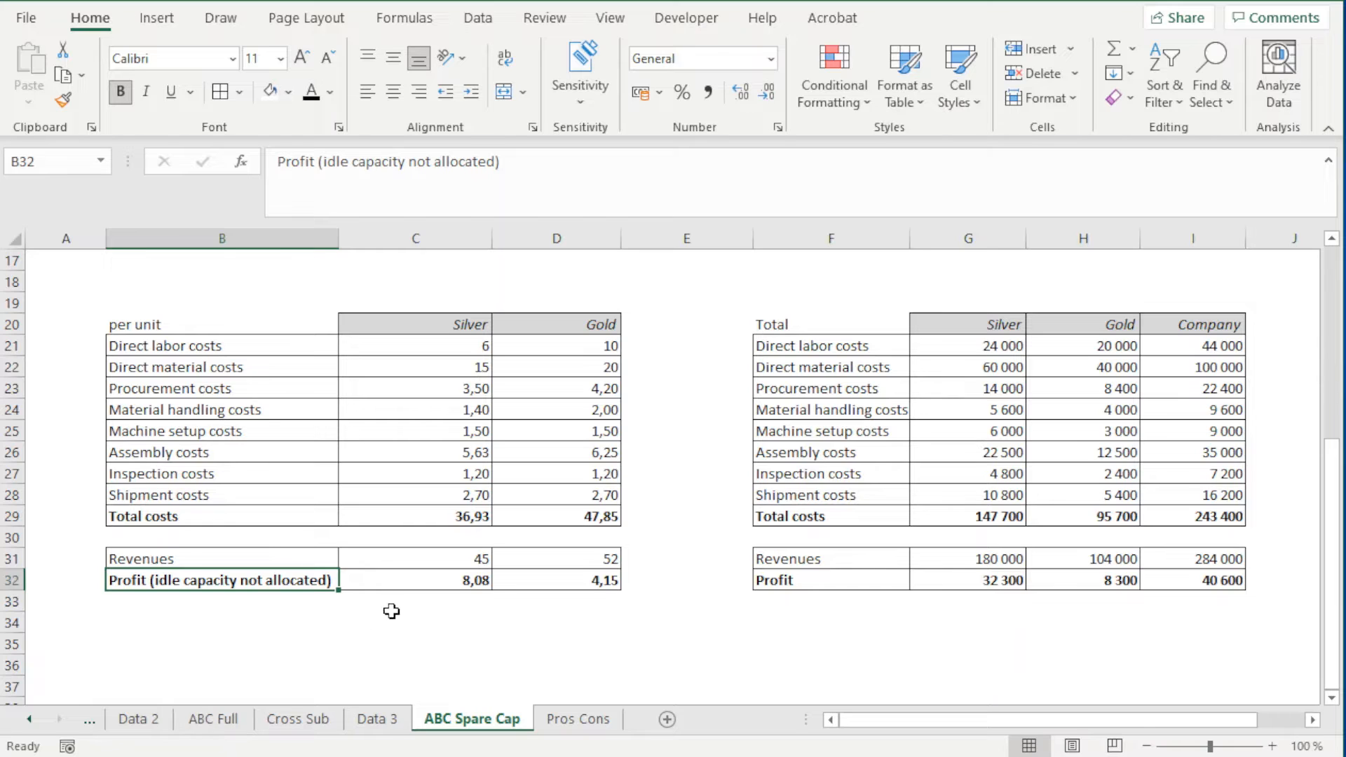
left_click_drag(405, 580, 553, 580)
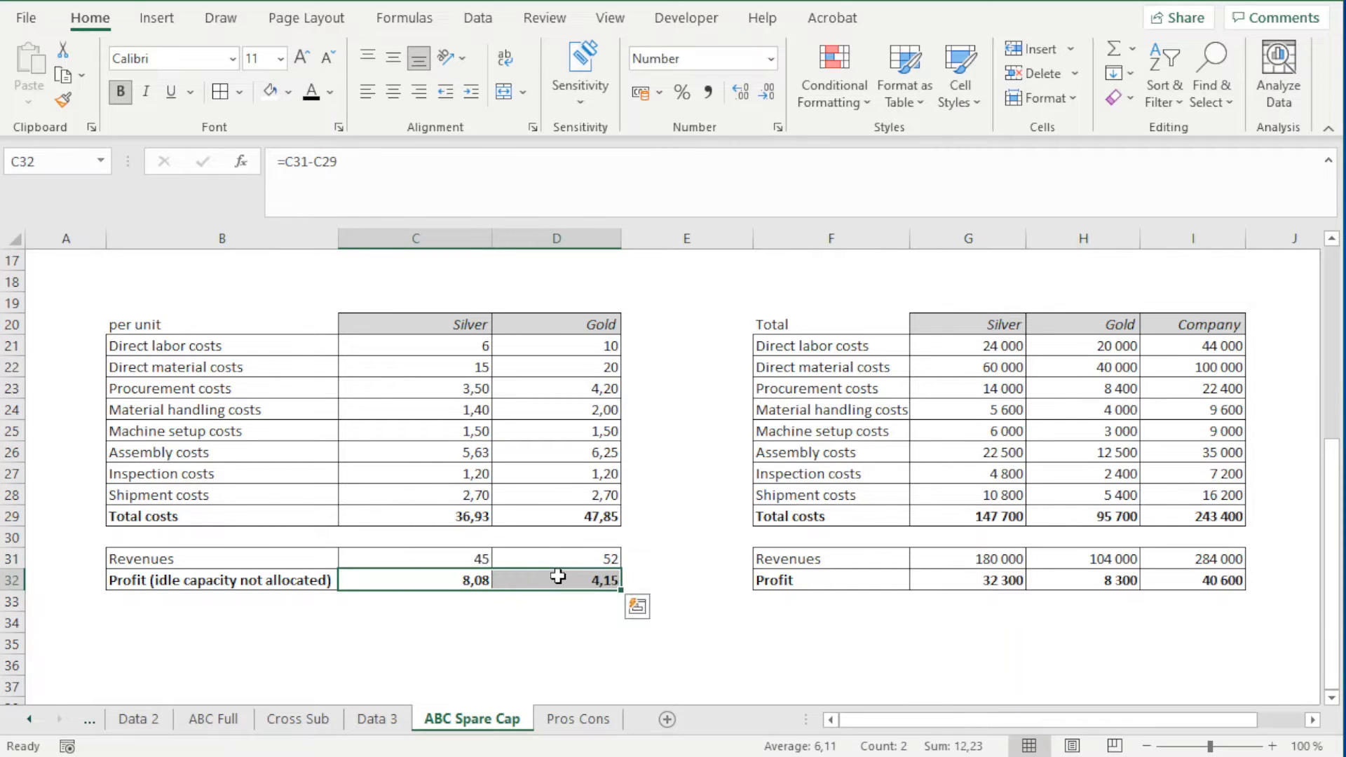
left_click(212, 722)
left_click(370, 668)
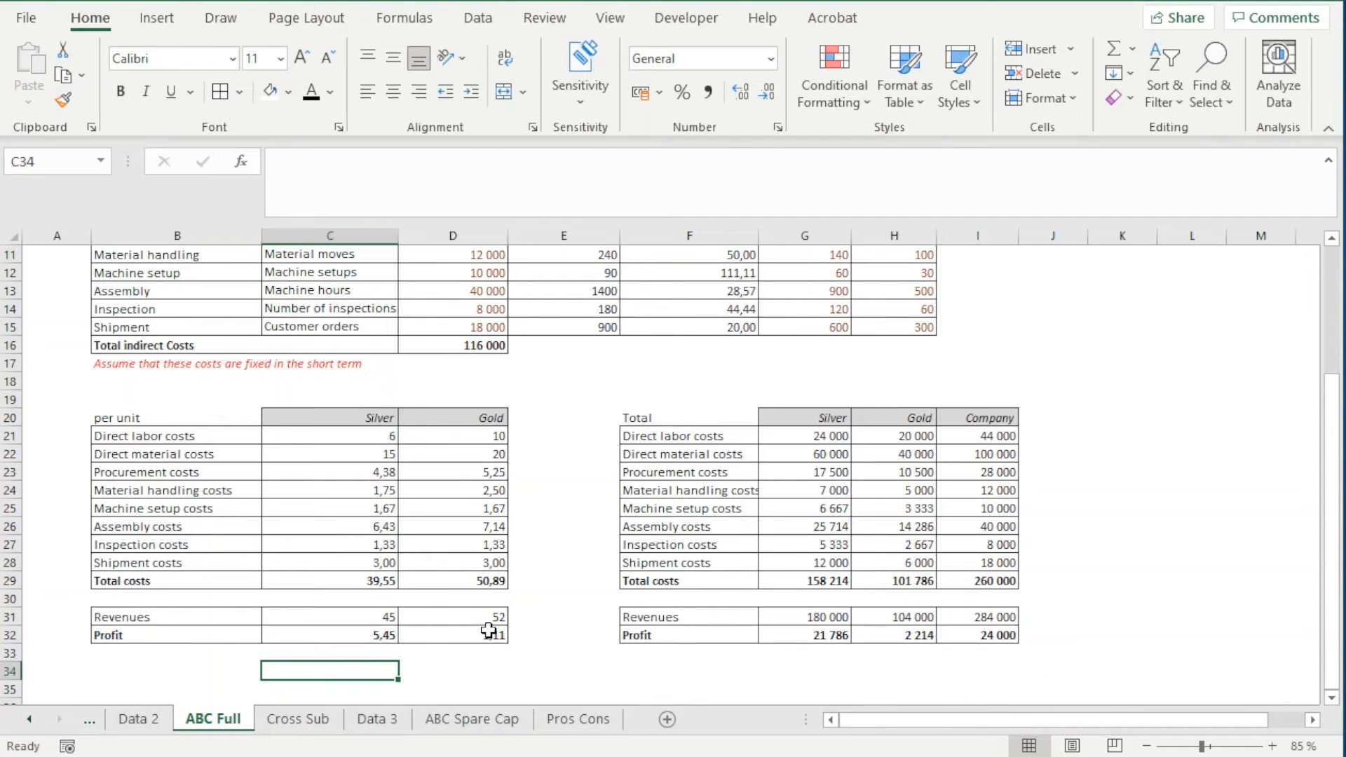
left_click(490, 634)
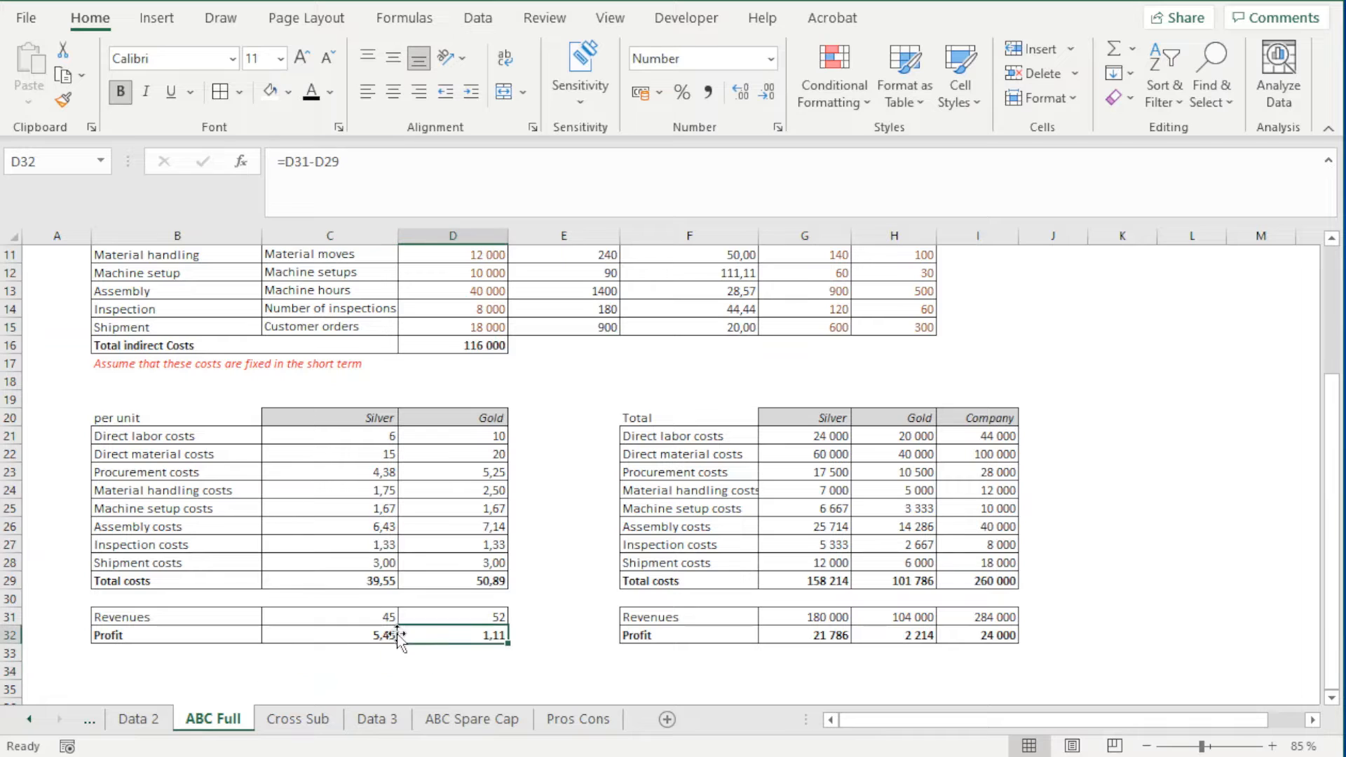
left_click_drag(379, 635, 491, 635)
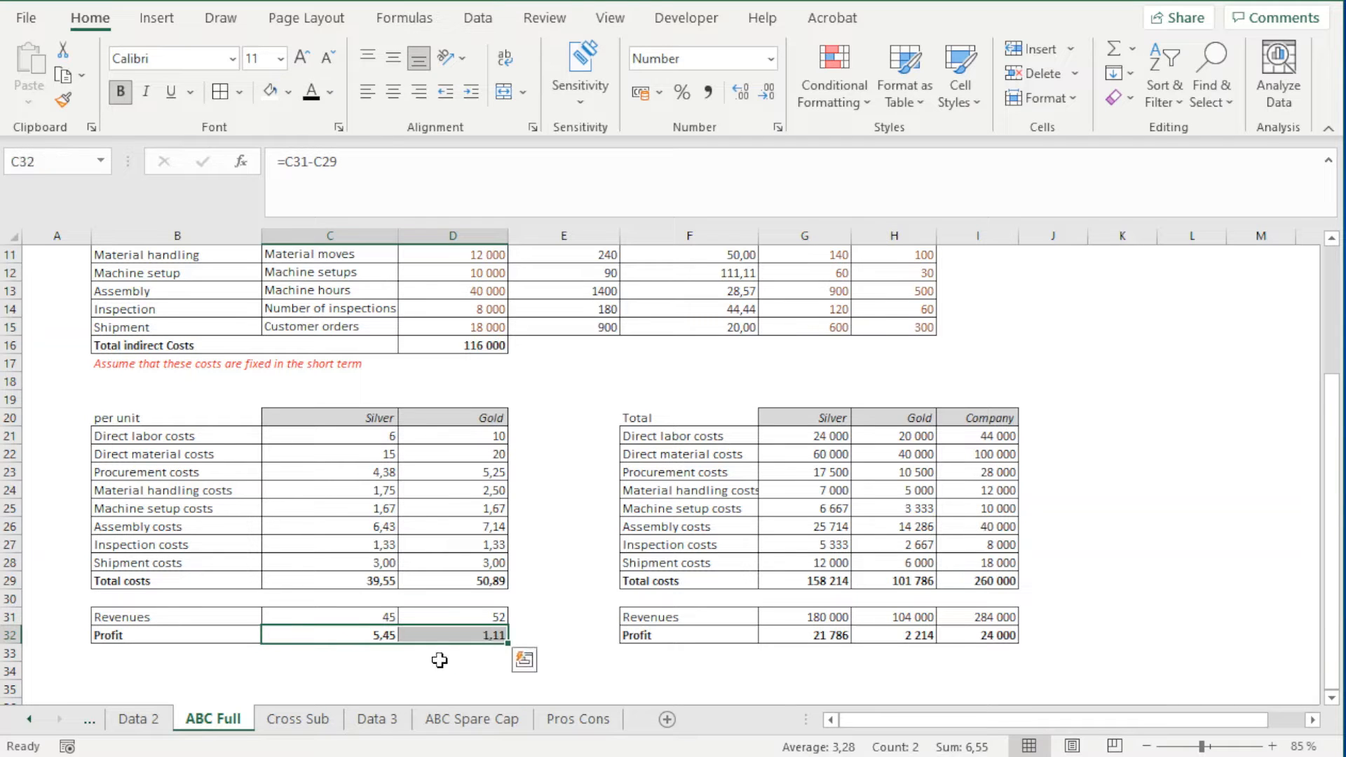
left_click(465, 721)
left_click_drag(456, 580, 565, 580)
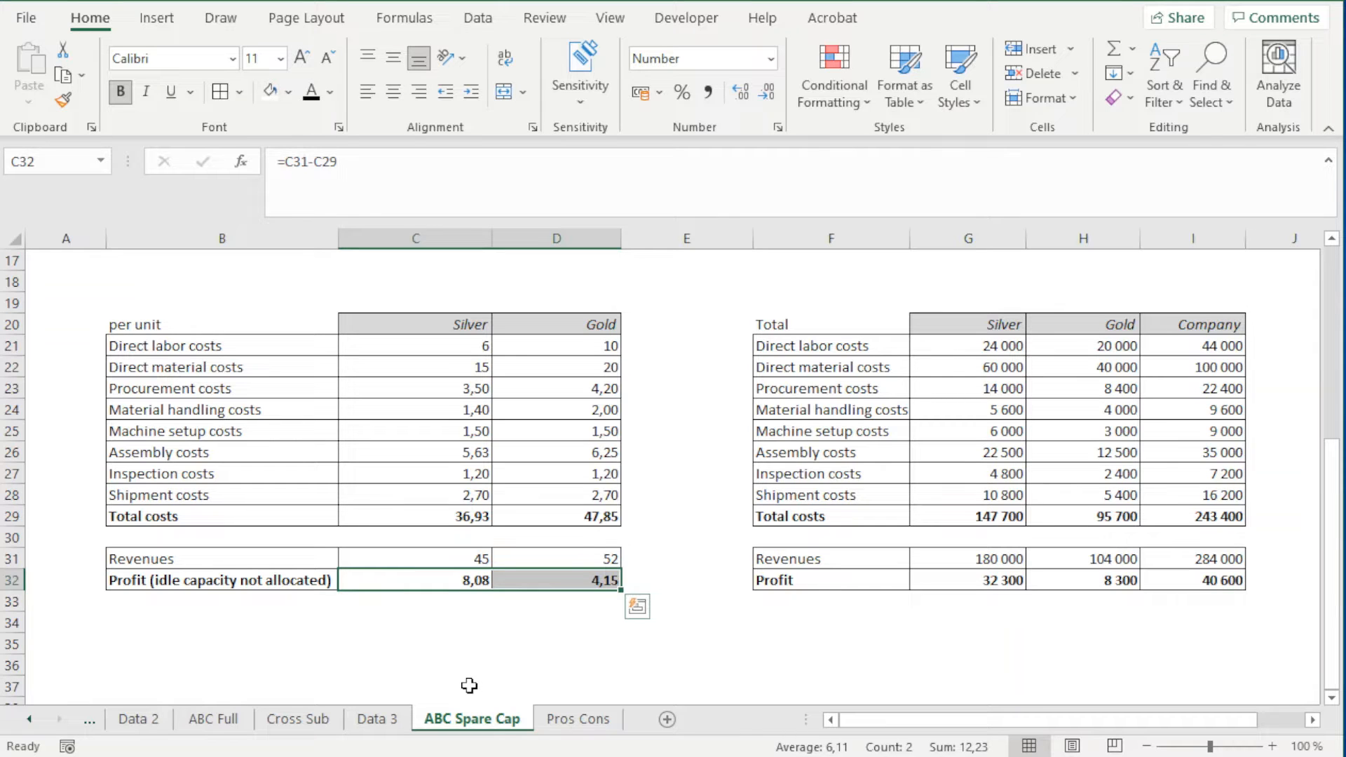
Compare the Company's total profit in I32 on the ABC Spare Cap sheet with the one on ABC Full
left_click(861, 617)
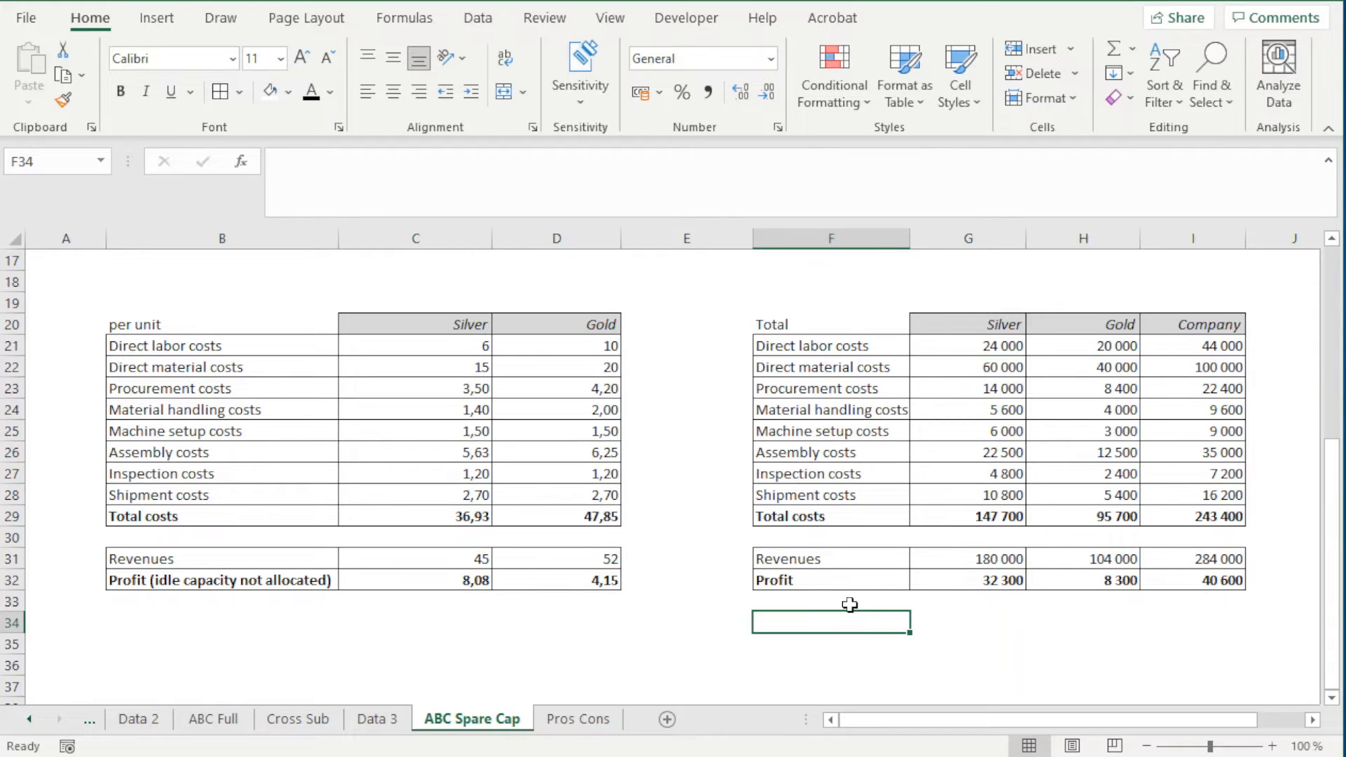
left_click(855, 577)
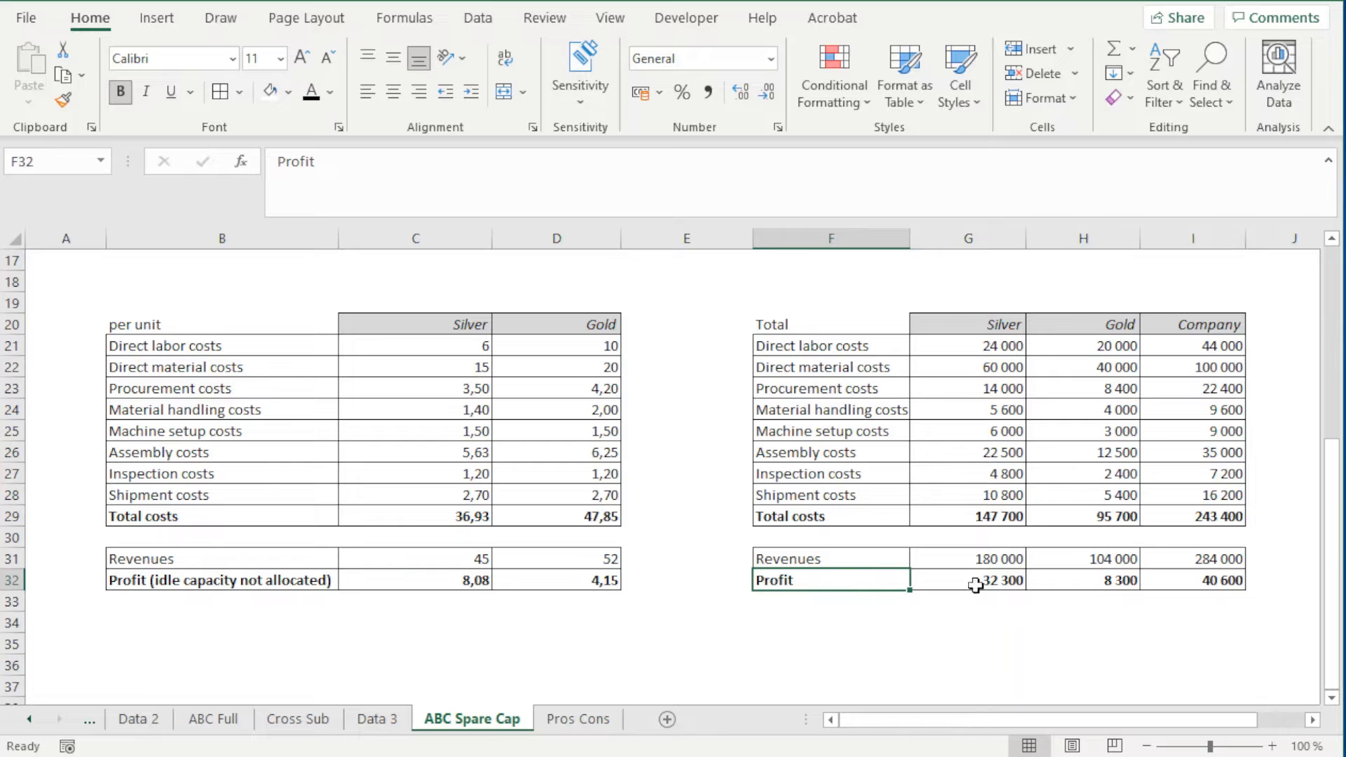
left_click(1156, 582, "shift")
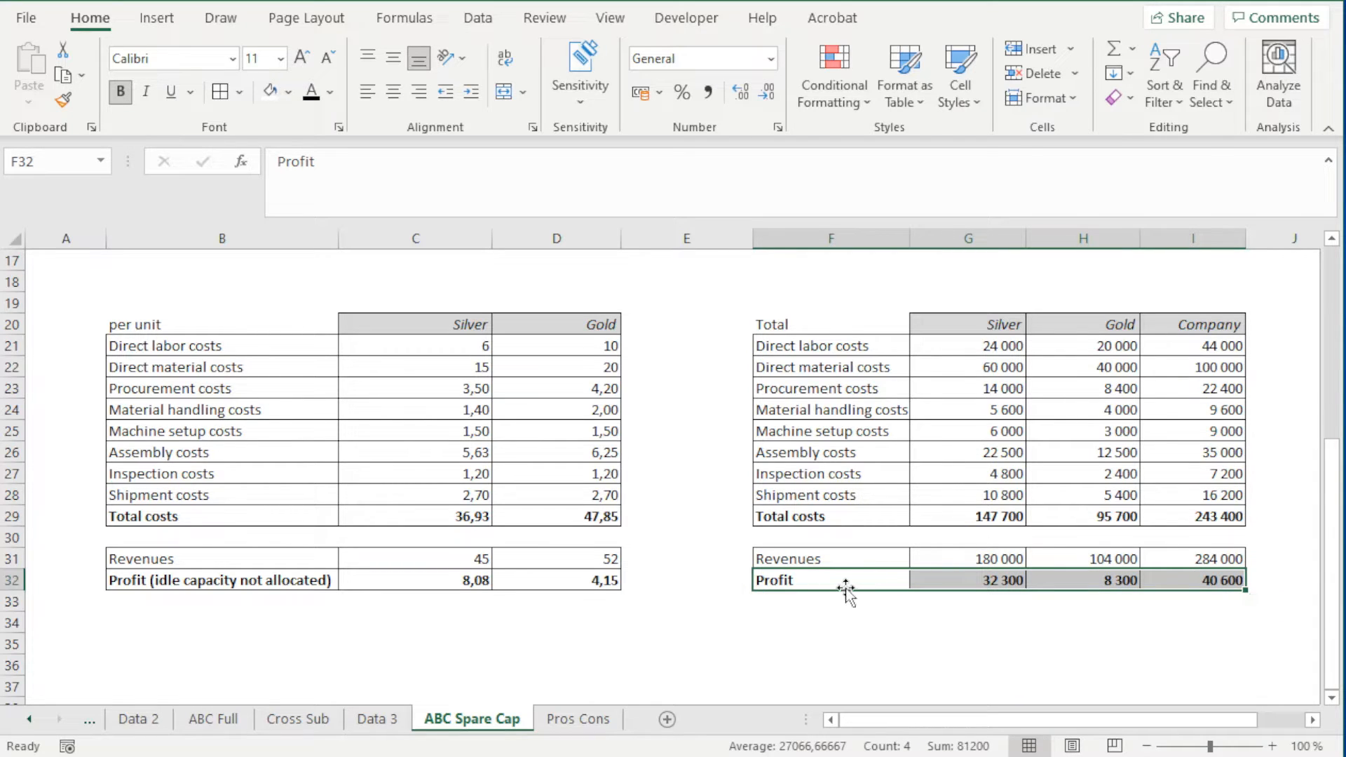
left_click(1187, 580)
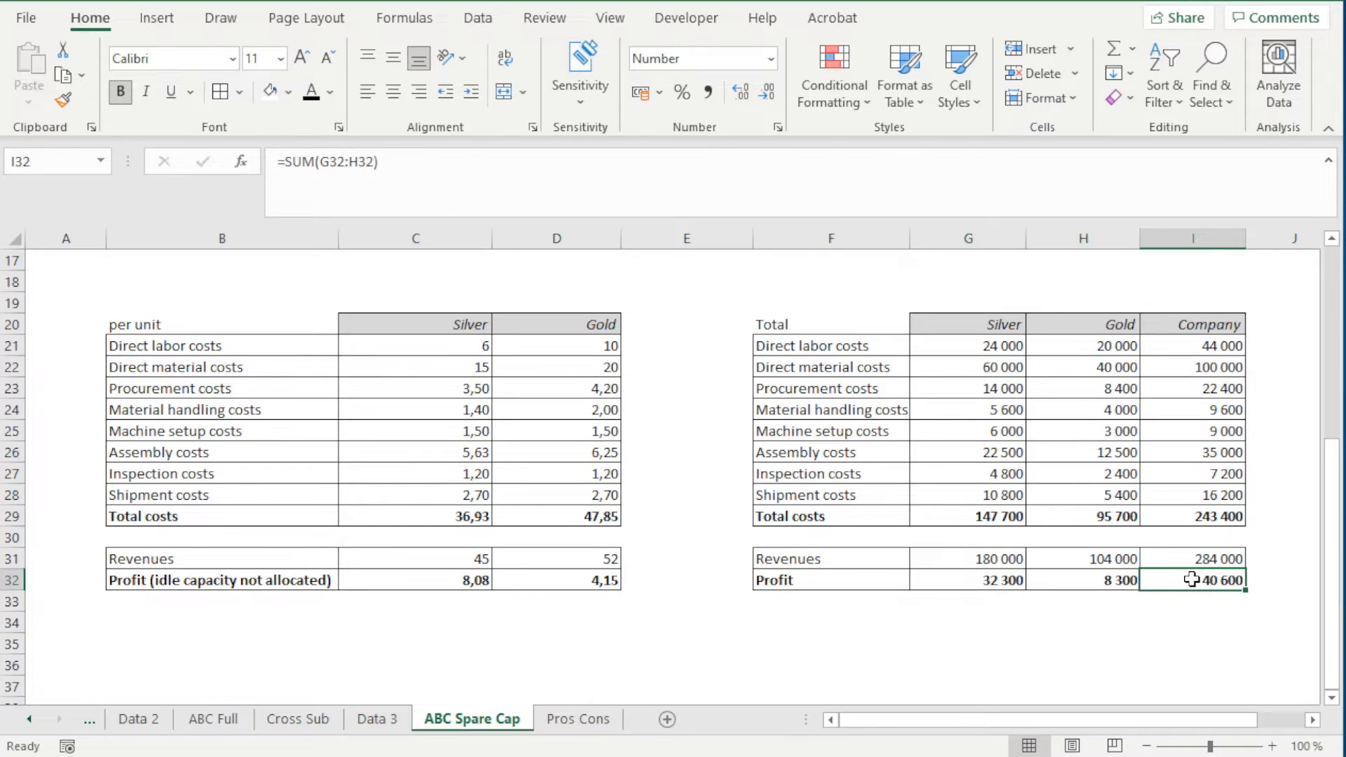
left_click(231, 722)
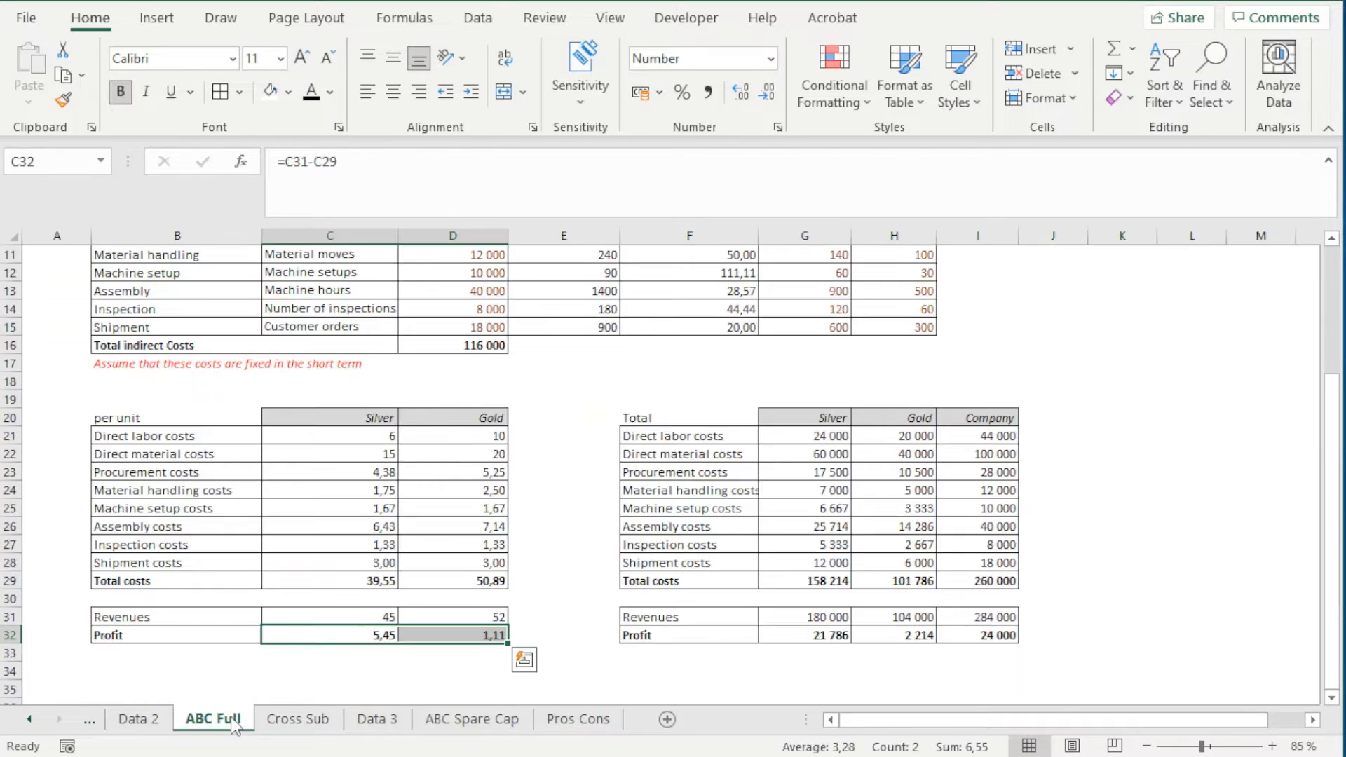
left_click(1009, 635)
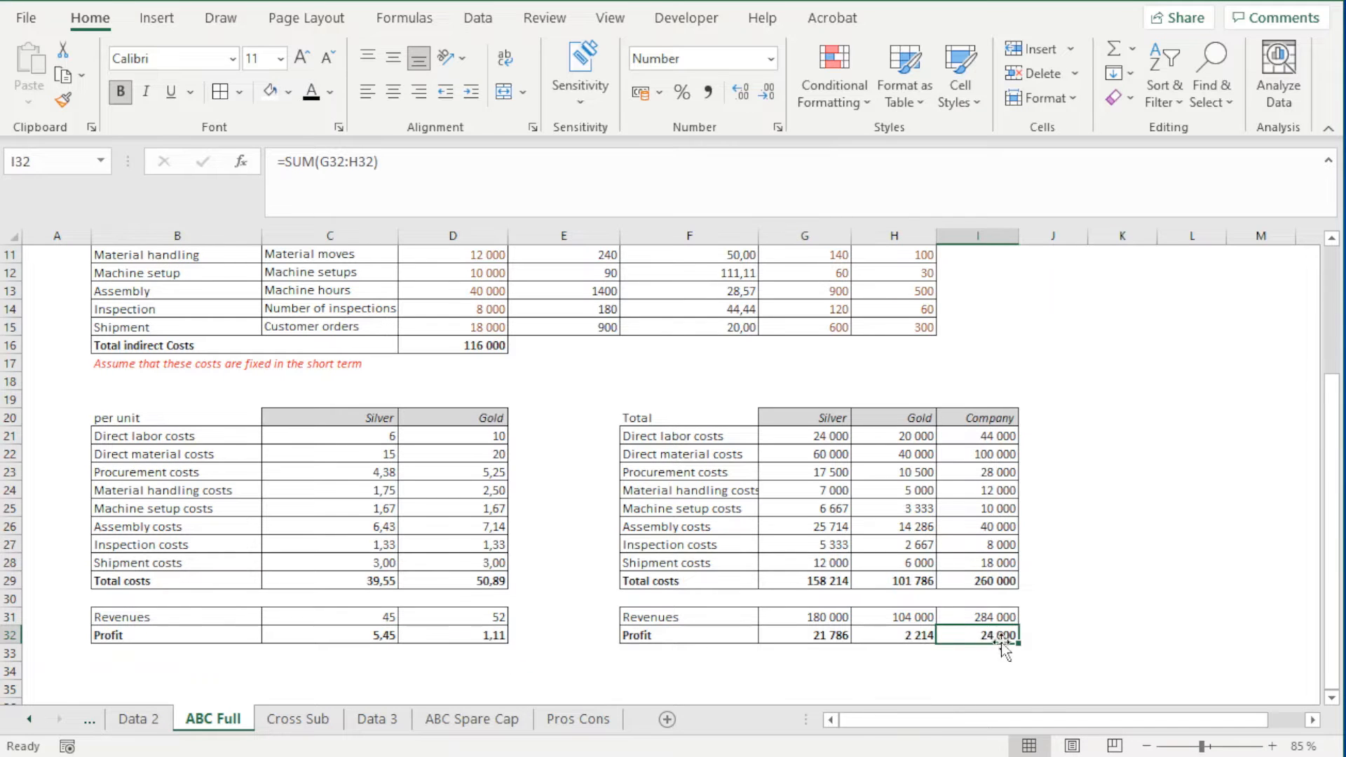
left_click(477, 719)
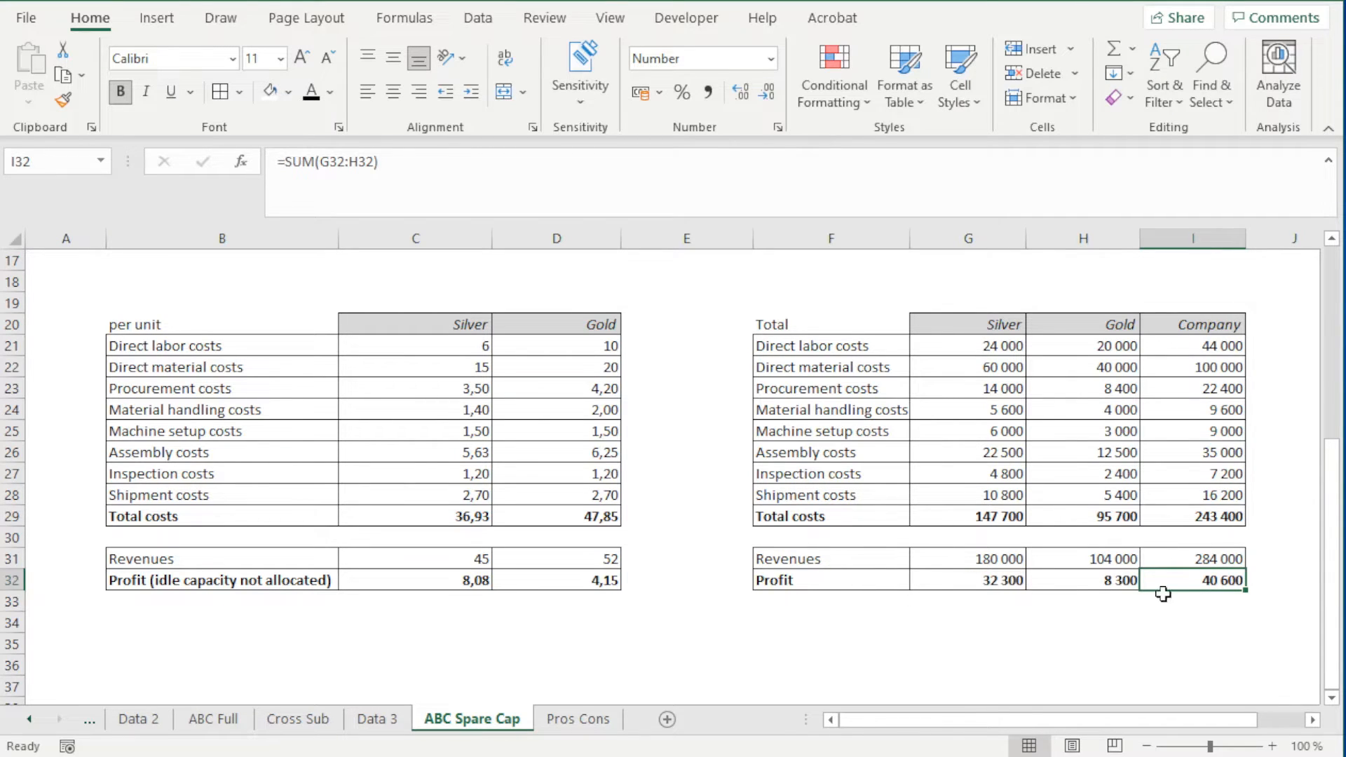
Copy "(idle capacity not allocated)" from B32 onto the total Profit label in F32 and fit column F to its text
double_click(848, 581)
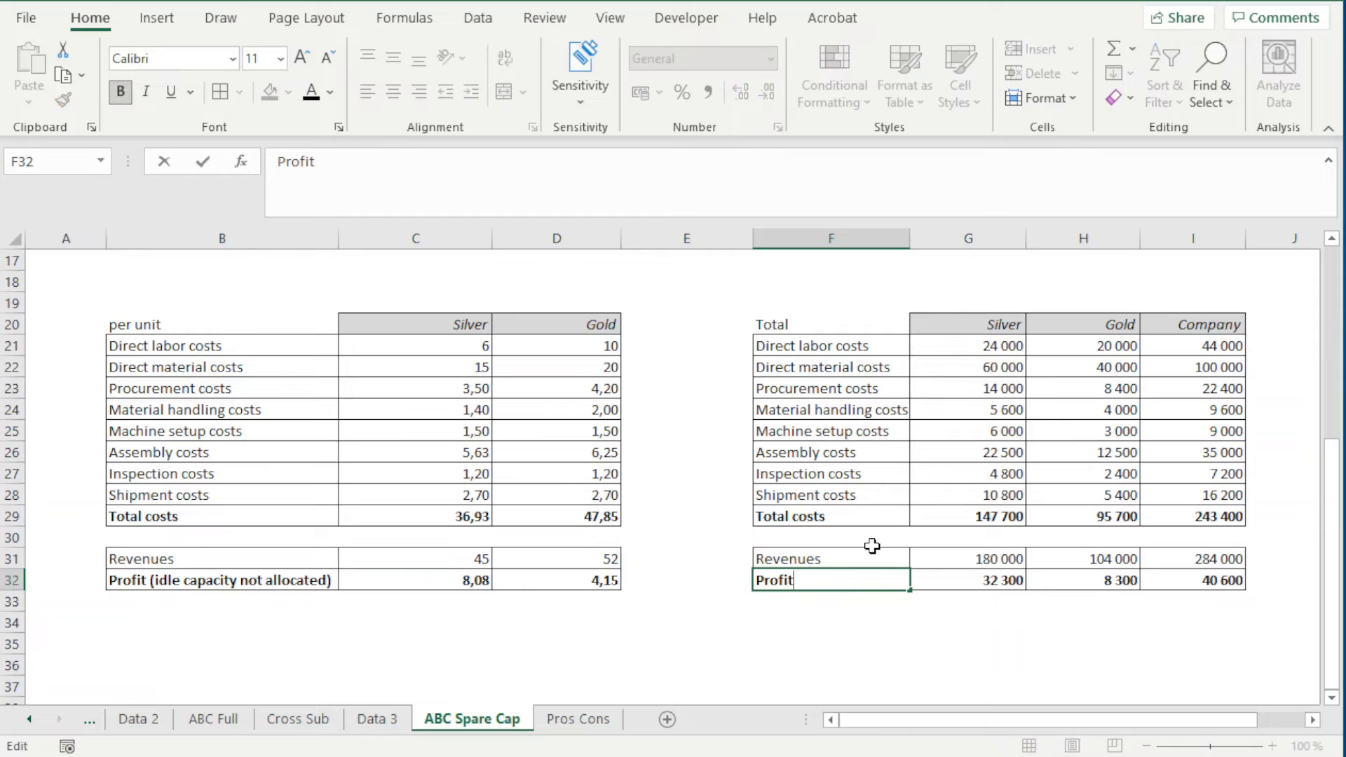
double_click(333, 581)
left_click_drag(330, 581, 147, 580)
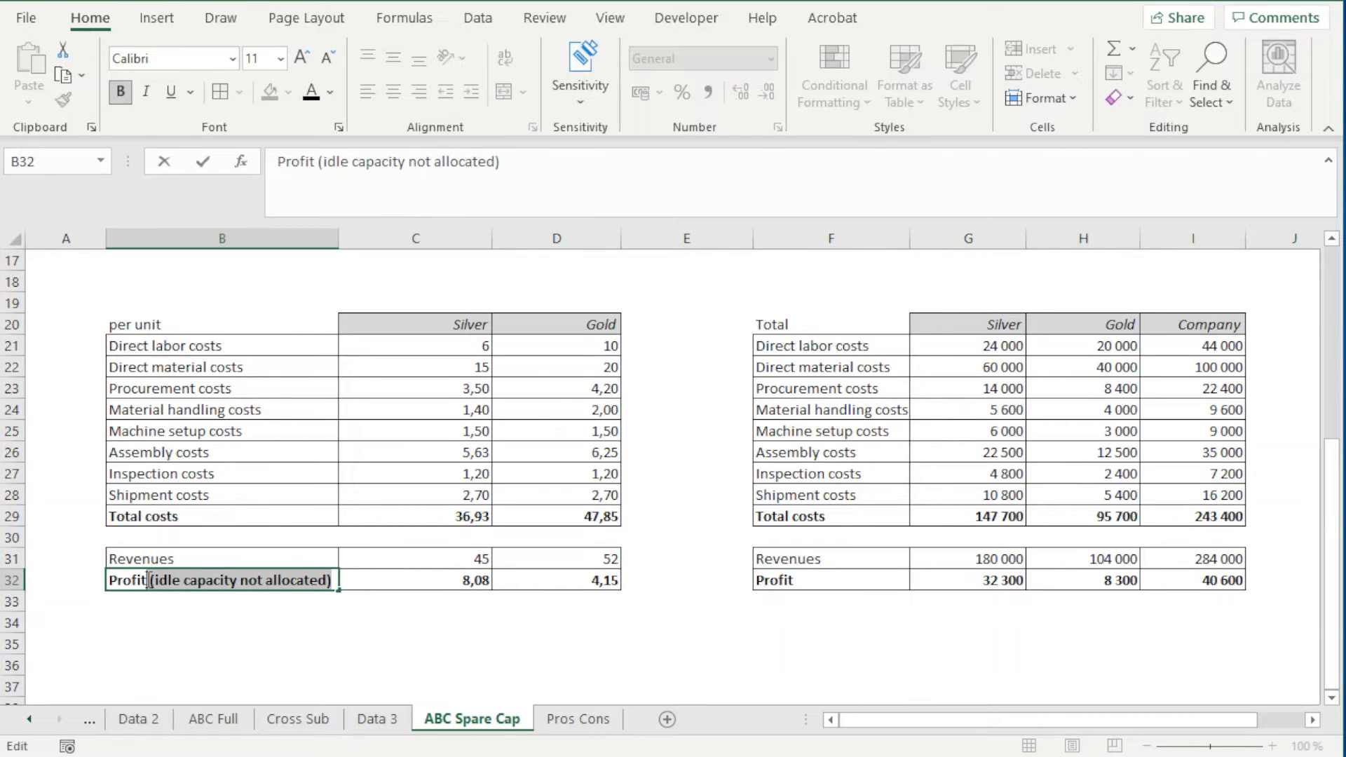
key("ctrl+c")
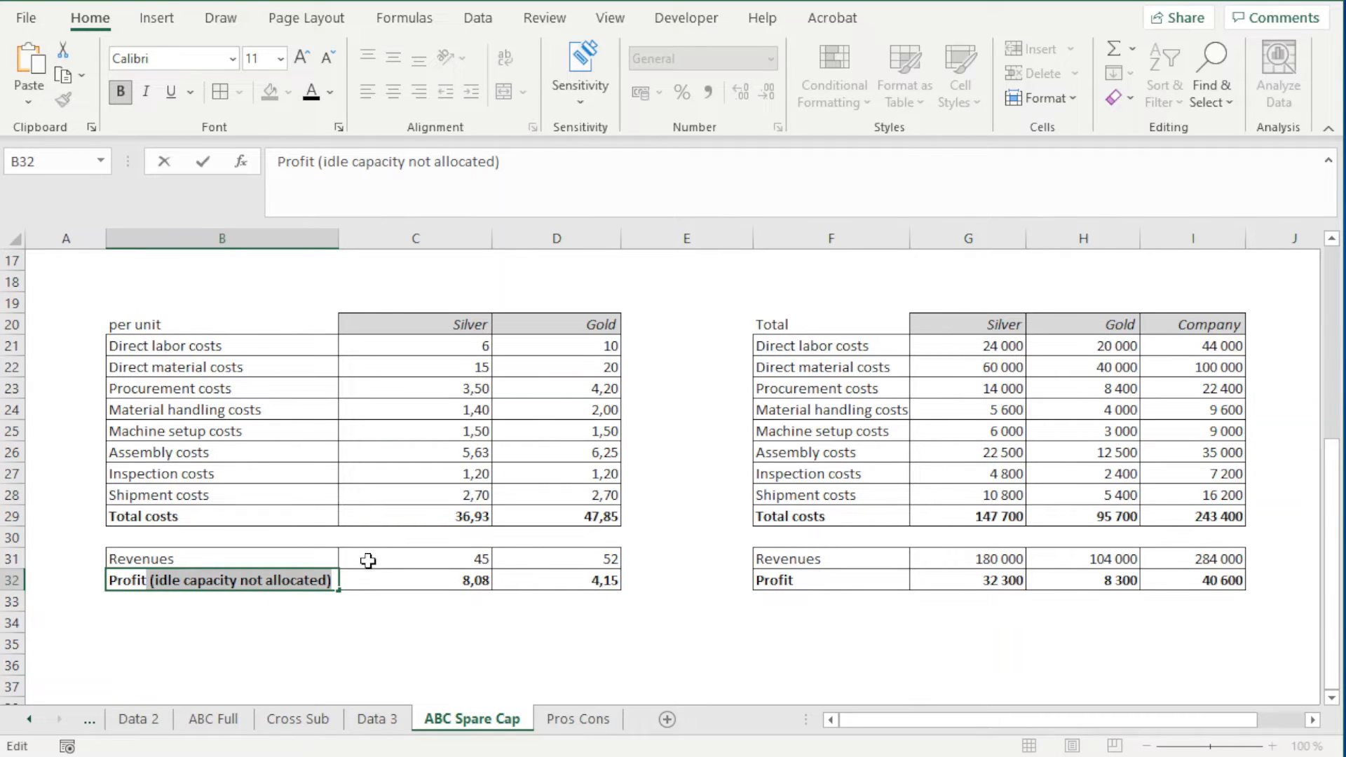
double_click(813, 581)
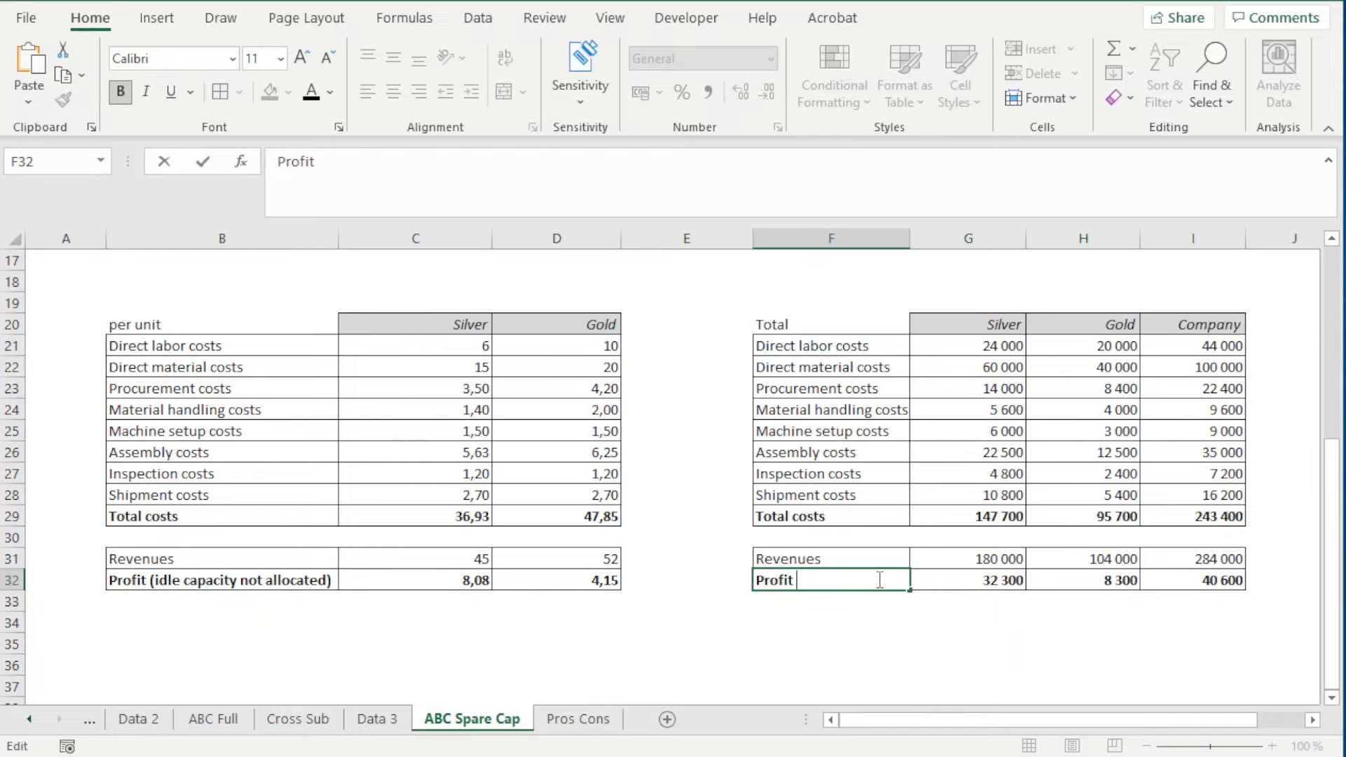
key("ctrl+v")
left_click(886, 640)
double_click(909, 237)
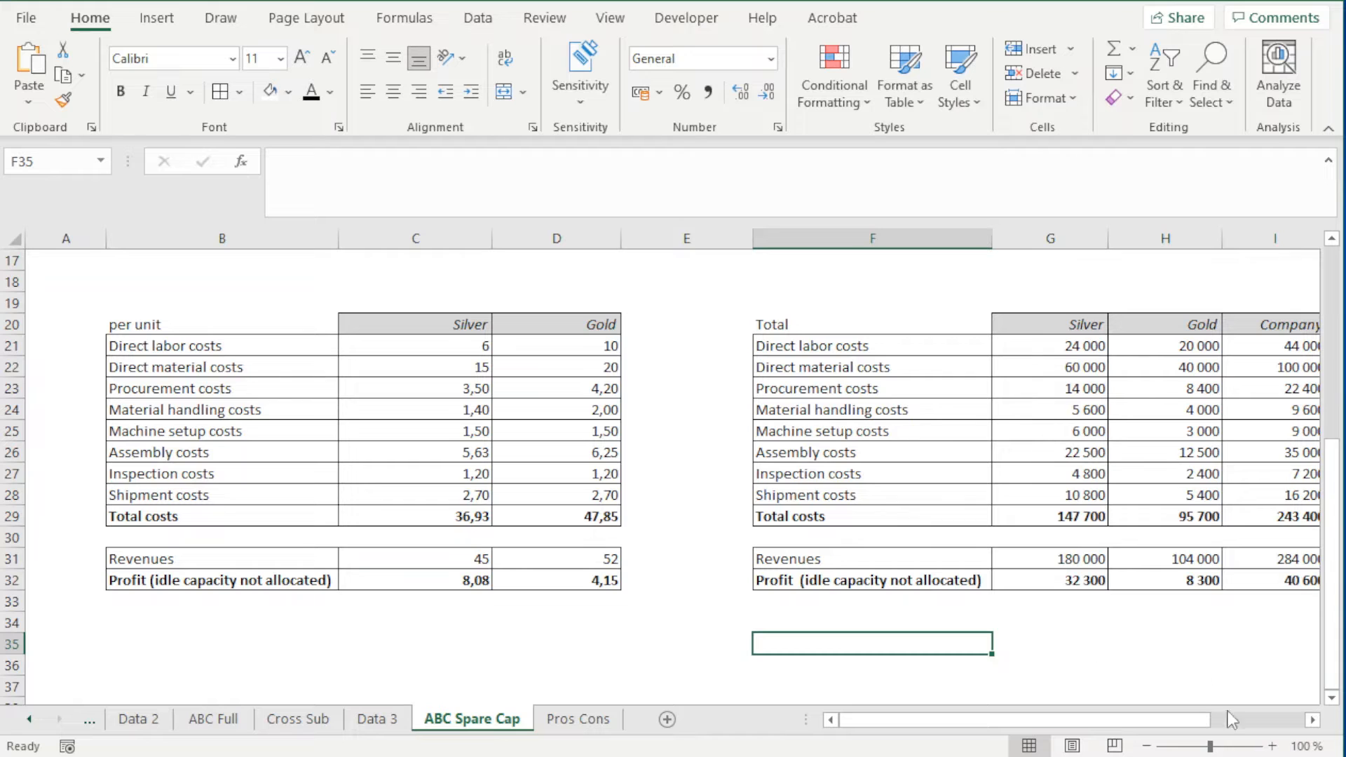
Select the activity table's Idle Capacity data in J9:J15 and widen column J
left_click(1313, 722)
left_click(1312, 722)
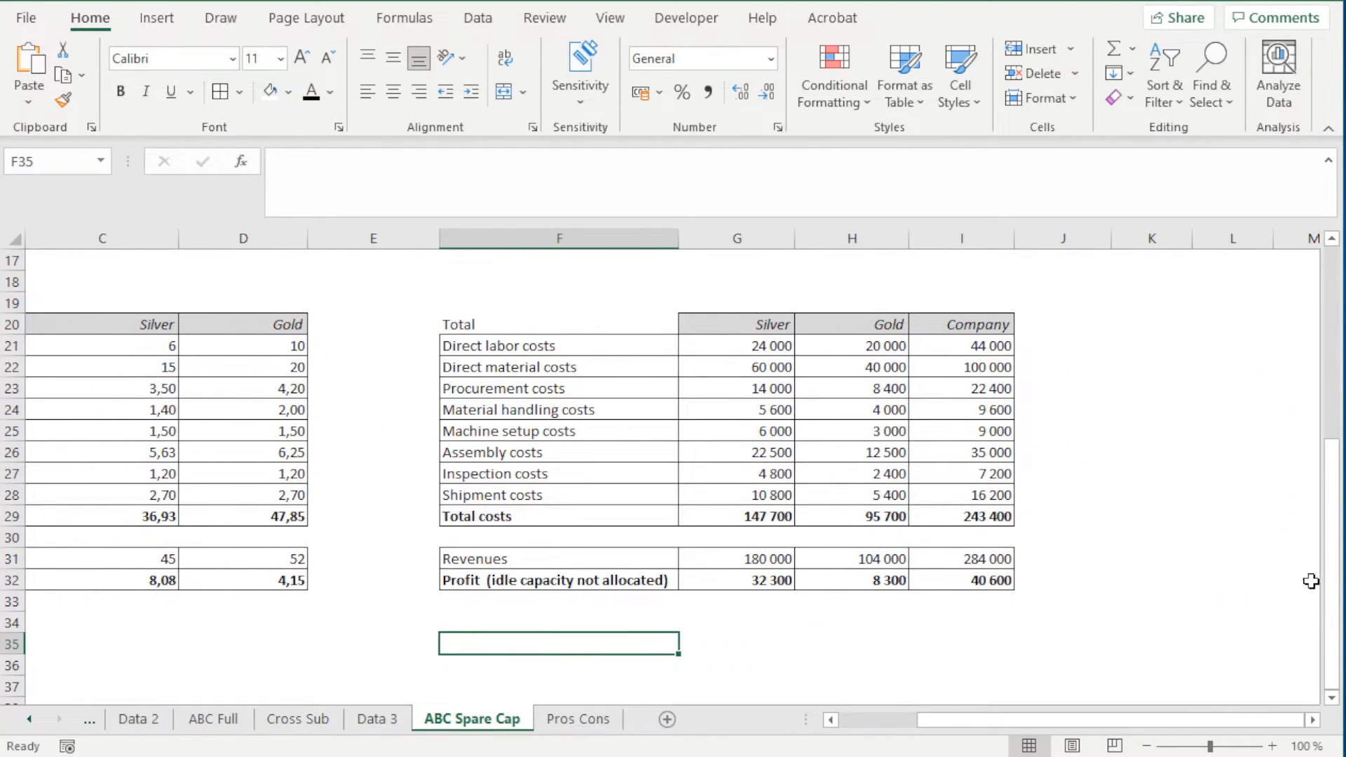
left_click_drag(1333, 585, 1341, 406)
left_click_drag(1047, 411, 1048, 544)
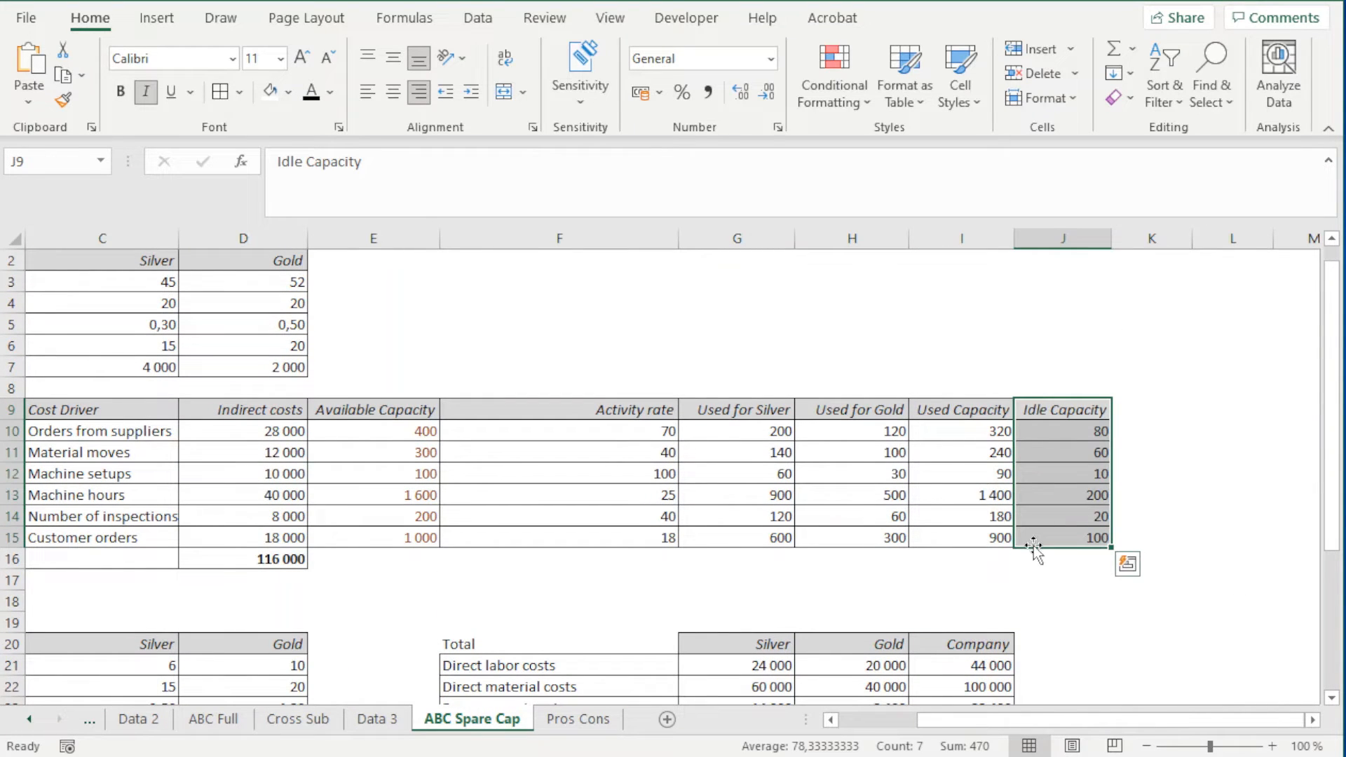
left_click_drag(1109, 239, 1145, 240)
Rename the J9 header as "Idle Capacity (units)" and widen column J to show the full text
double_click(1126, 411)
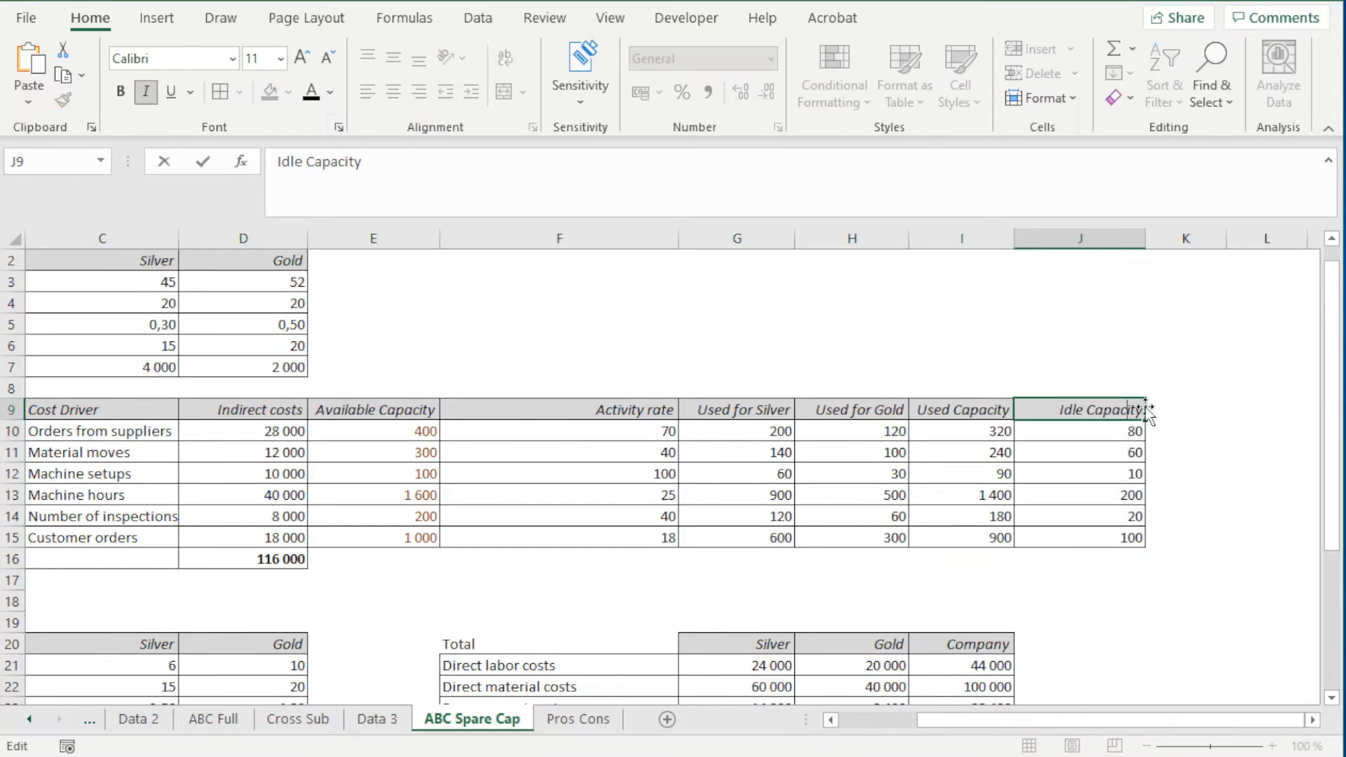
left_click(1146, 411)
double_click(1135, 409)
type("(units)")
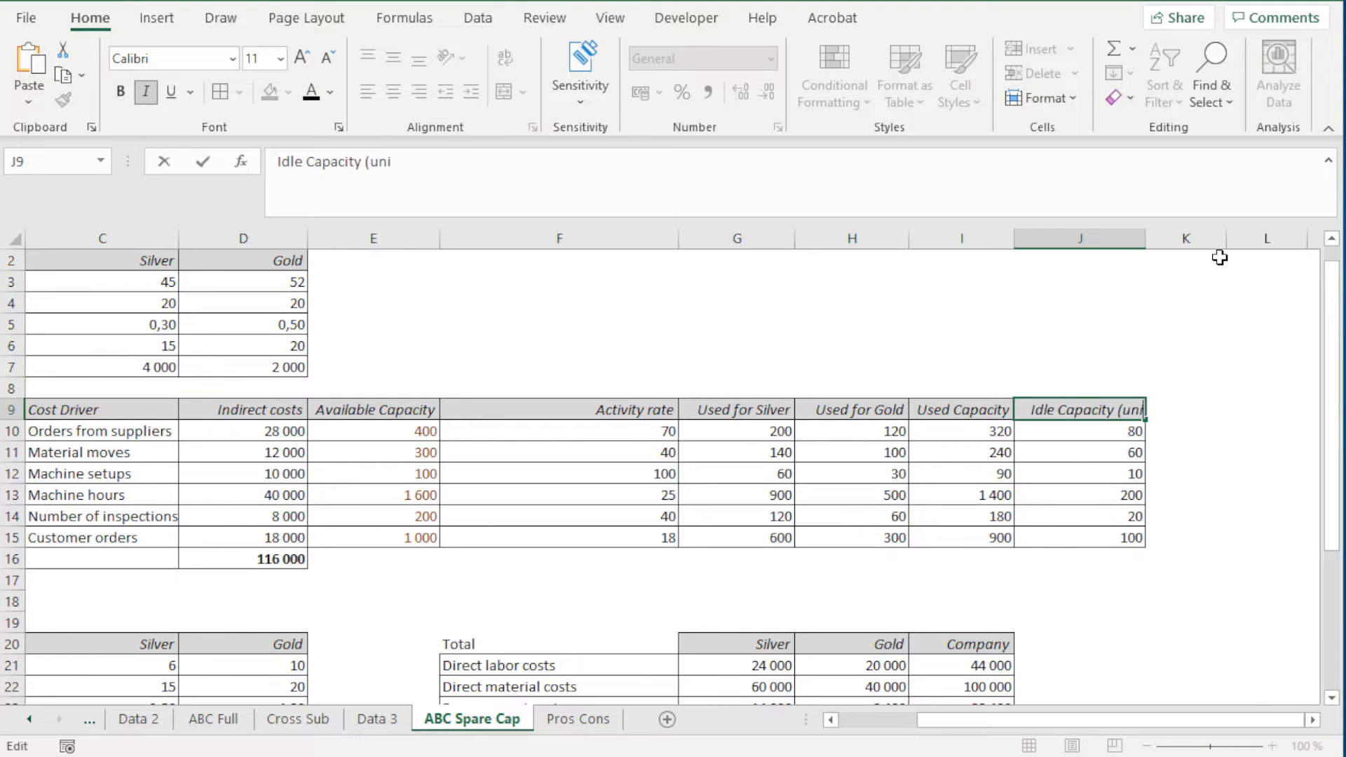
left_click(1104, 545)
left_click(1173, 406)
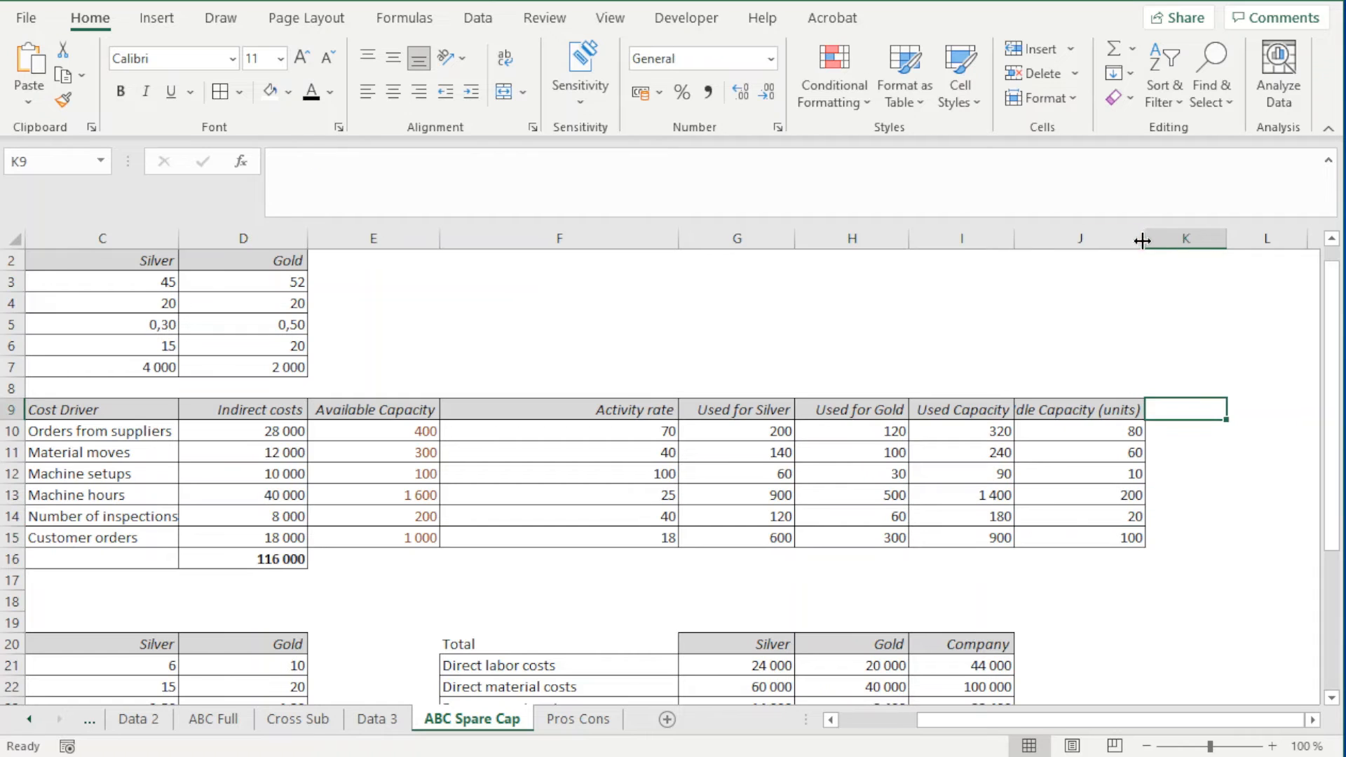
left_click_drag(1145, 241, 1155, 241)
left_click(1096, 418)
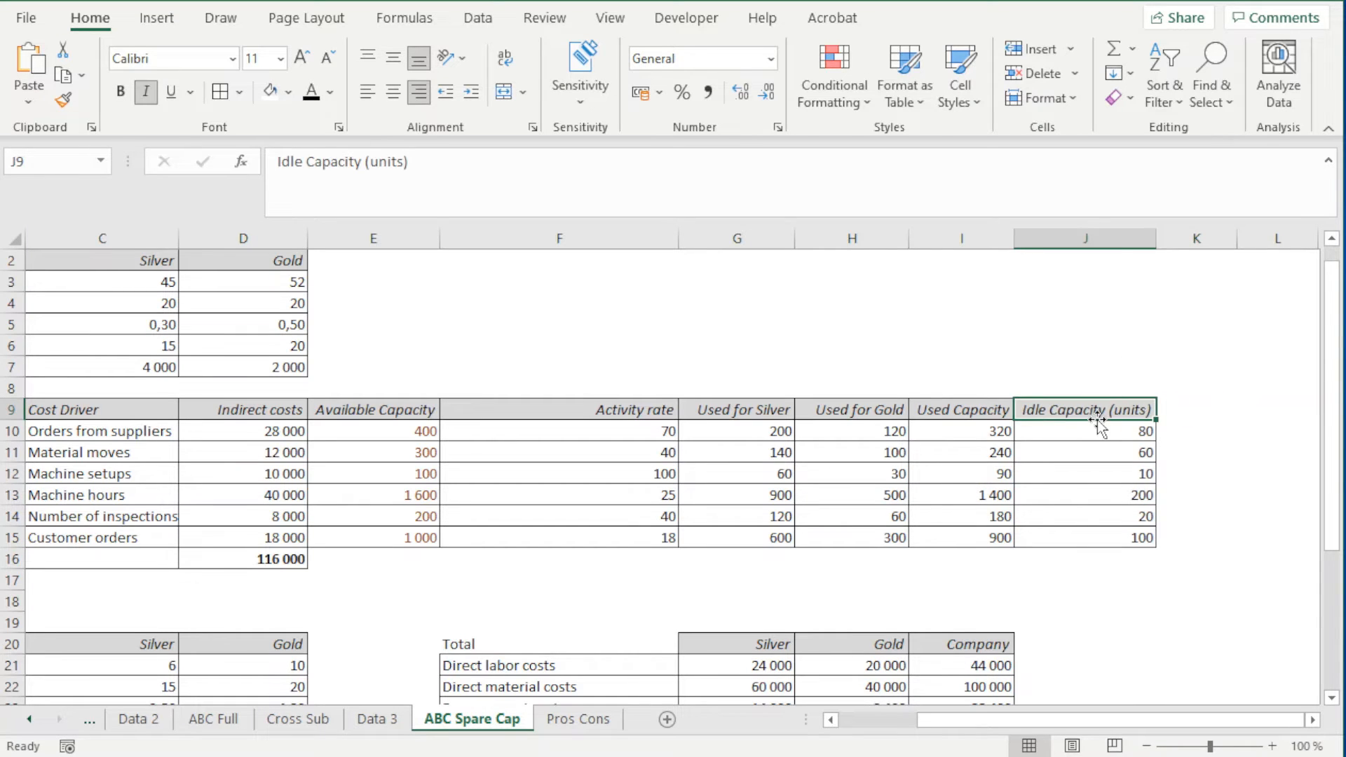
Copy the J9 header into K9, widen column K to fit it, and rename the copy "Idle Capacity ($)"
left_click_drag(1096, 417, 1196, 413)
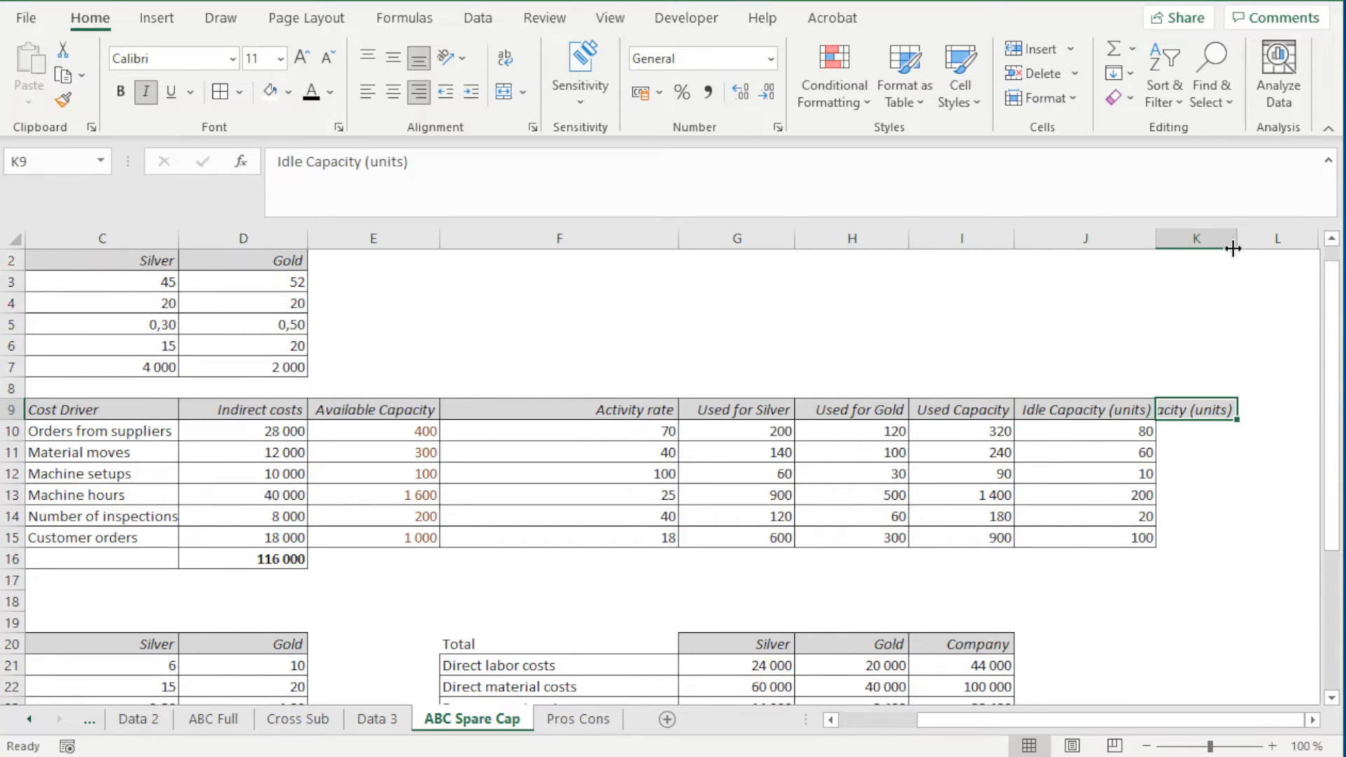
left_click_drag(1237, 239, 1294, 240)
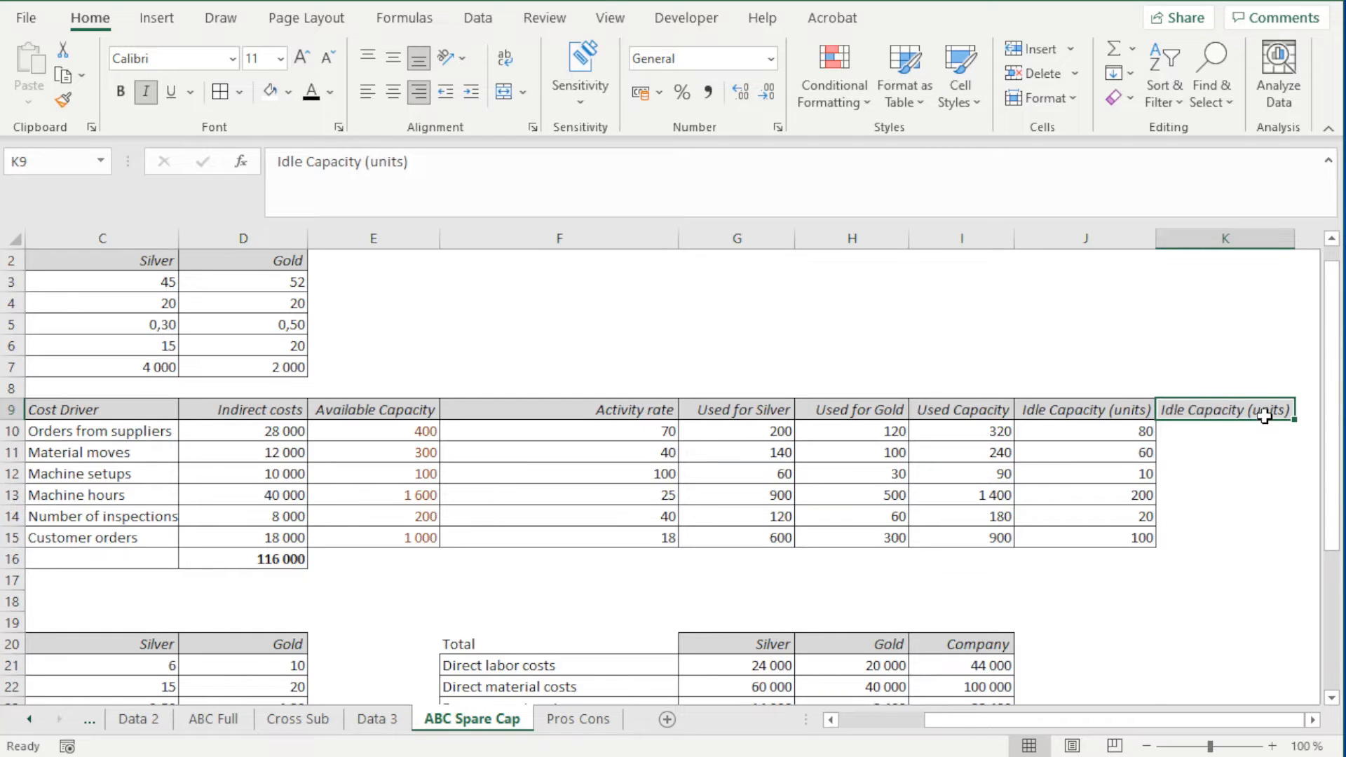
double_click(1263, 416)
left_click_drag(1258, 416, 1288, 411)
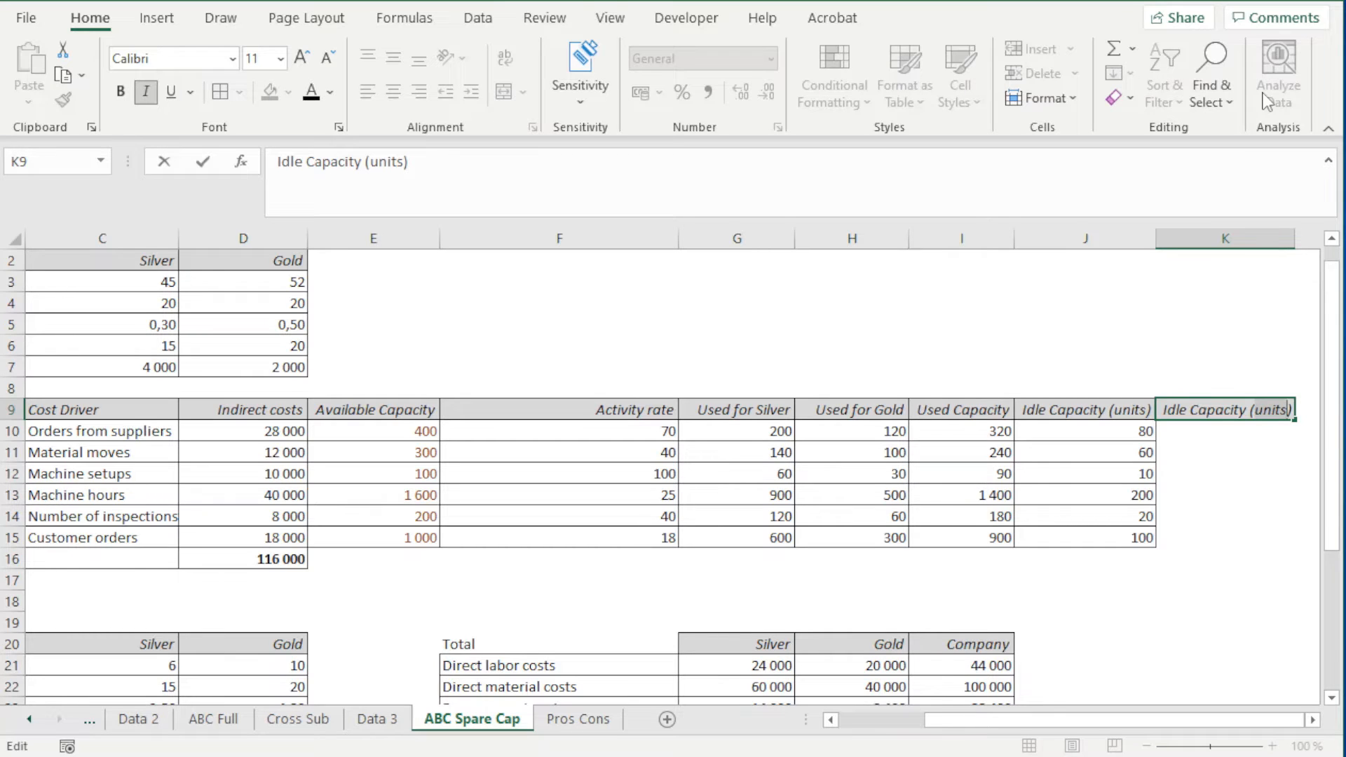
type("$")
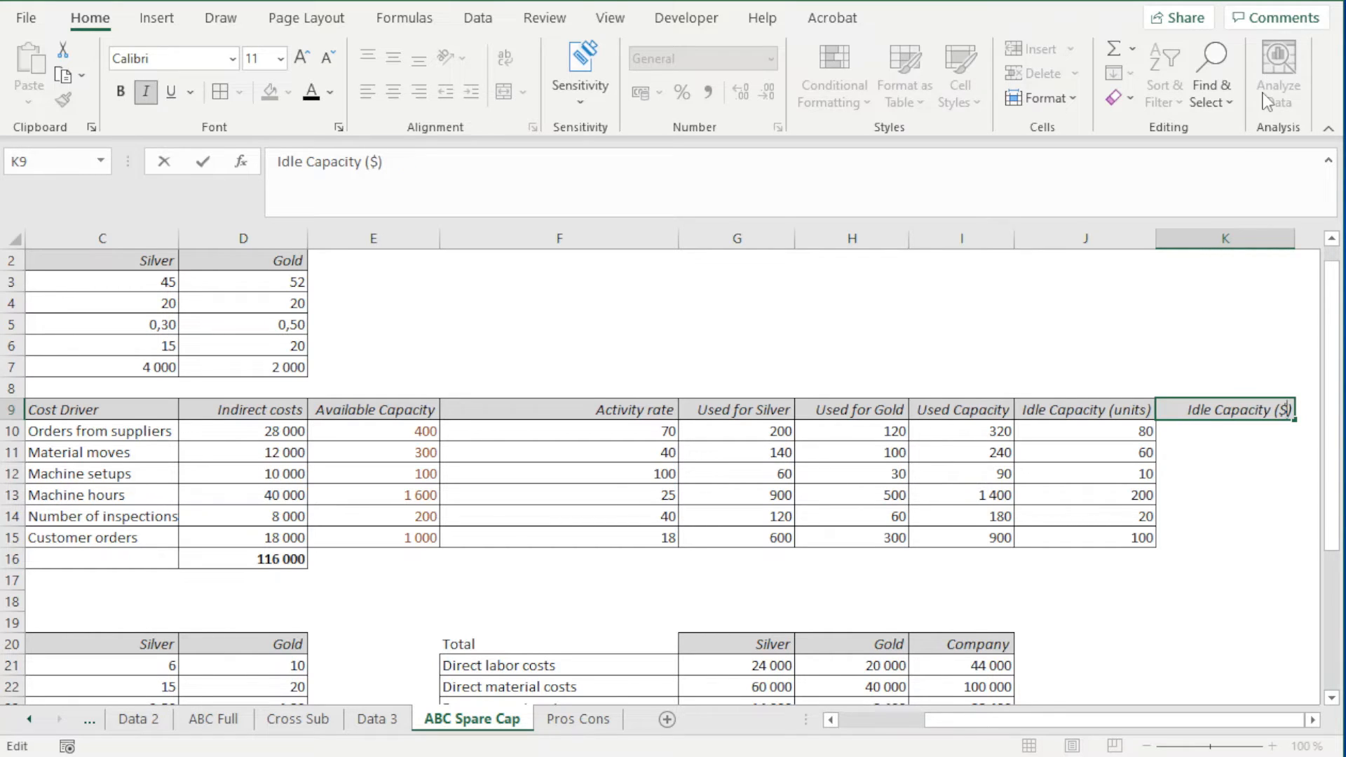
key("Return")
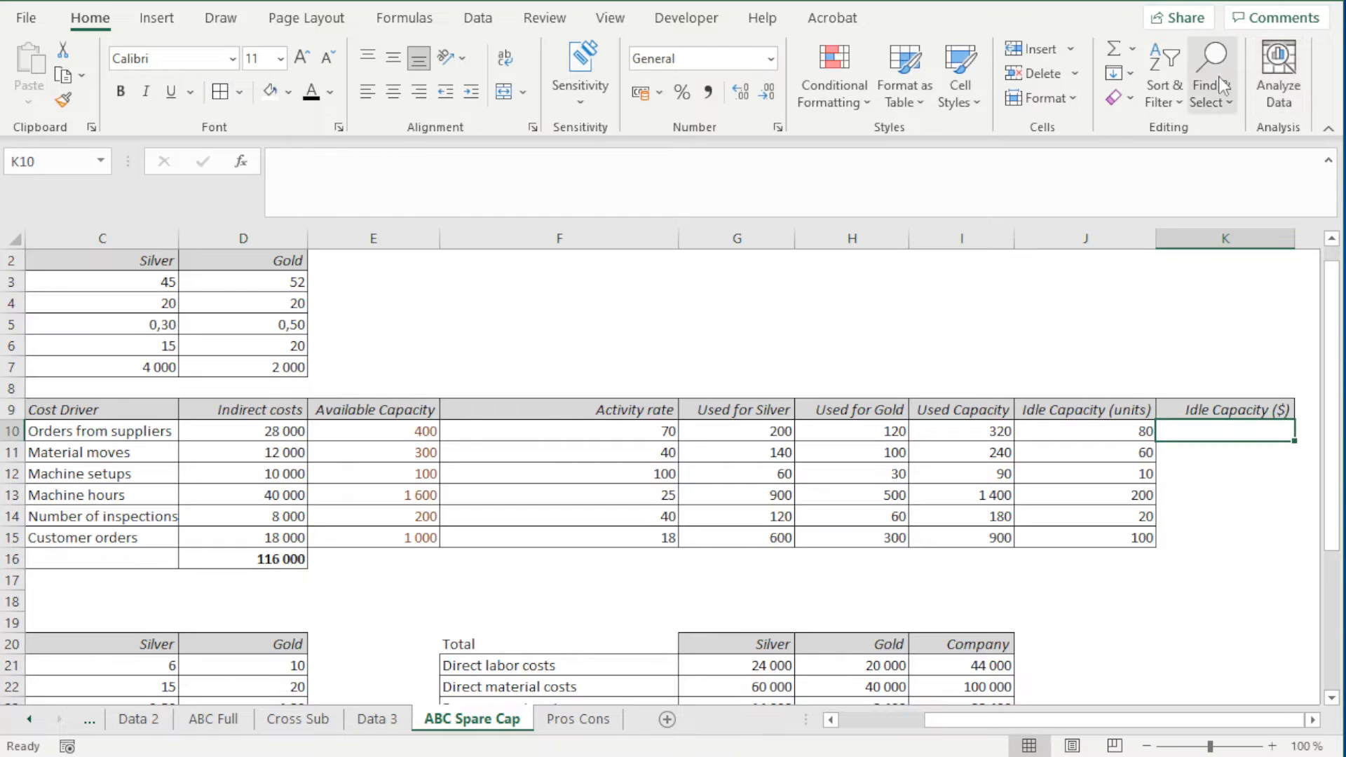
Review how the Orders from suppliers row derives its activity rate, used capacity and idle capacity units from indirect costs and available capacity
left_click_drag(1191, 412, 1216, 434)
left_click(1217, 435)
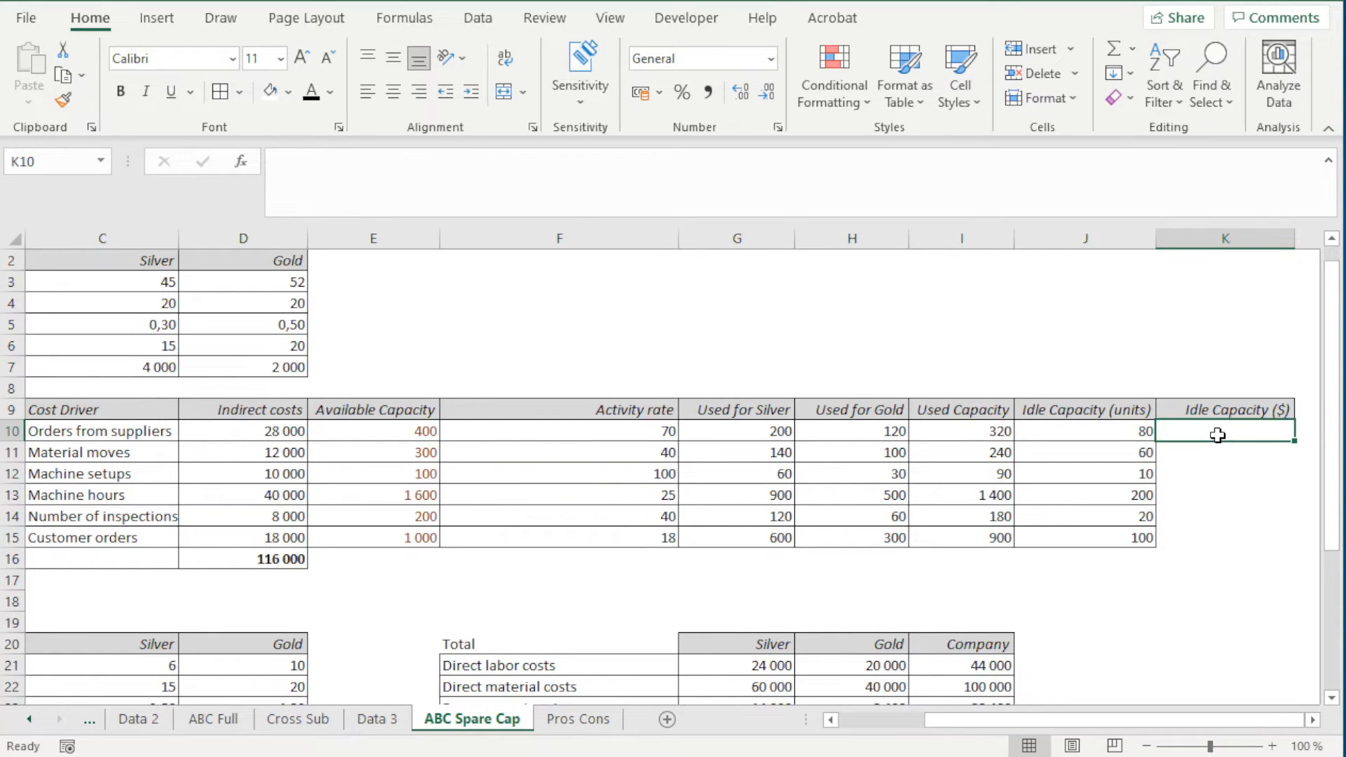
left_click(294, 434)
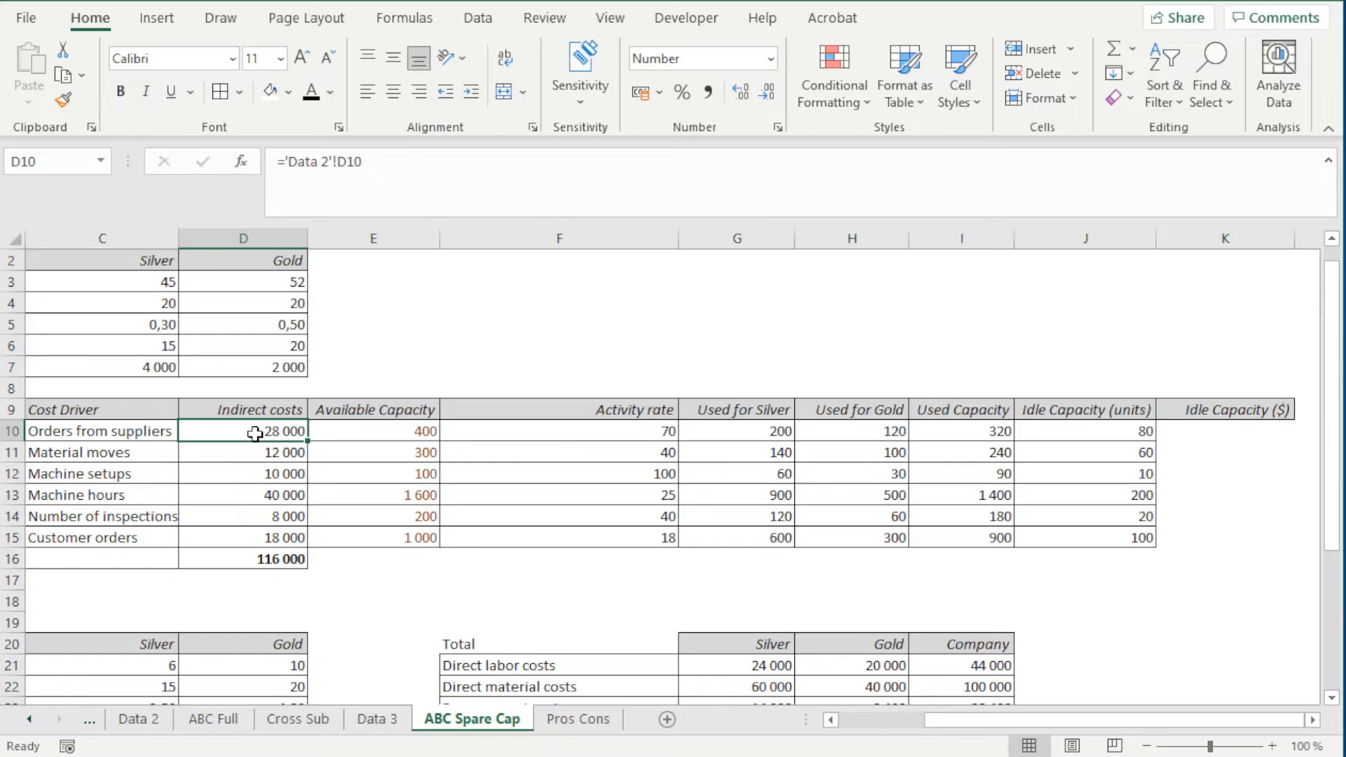
left_click(429, 429)
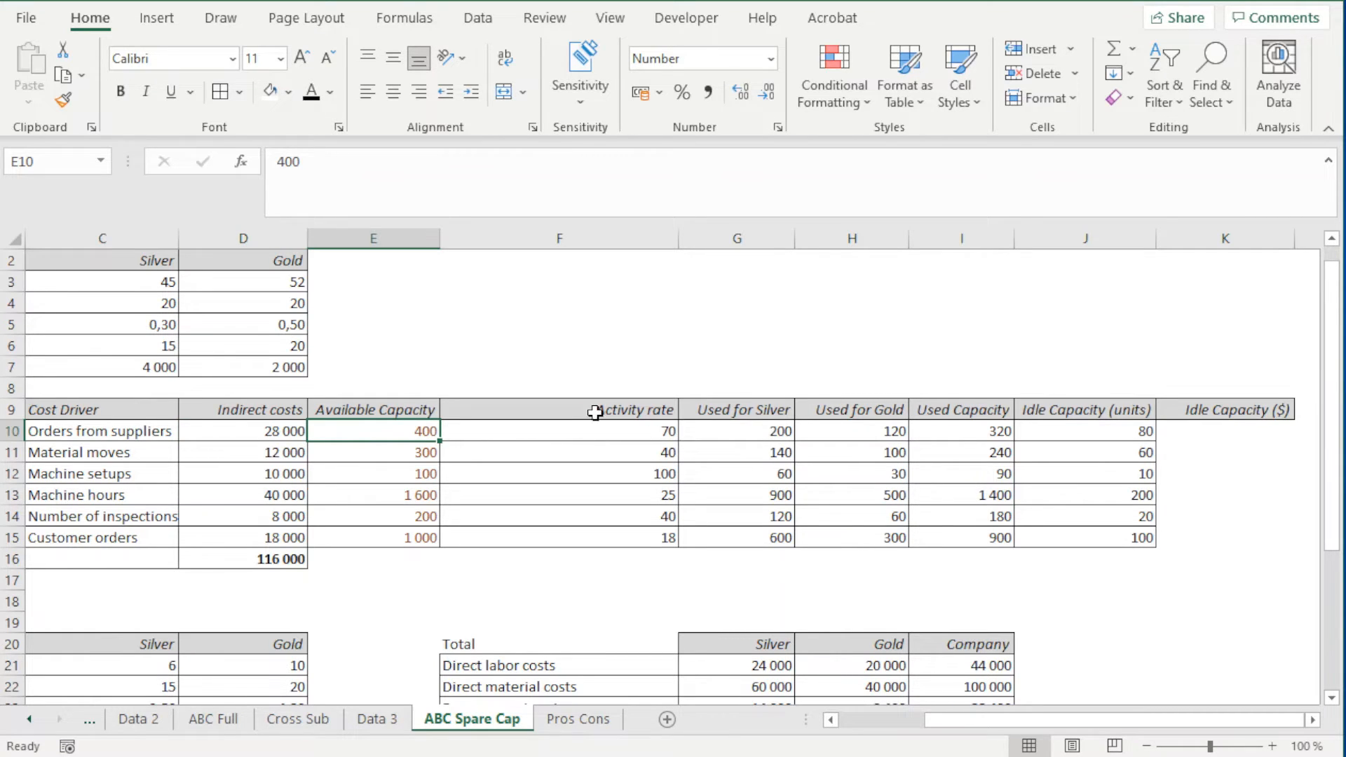
left_click(620, 429)
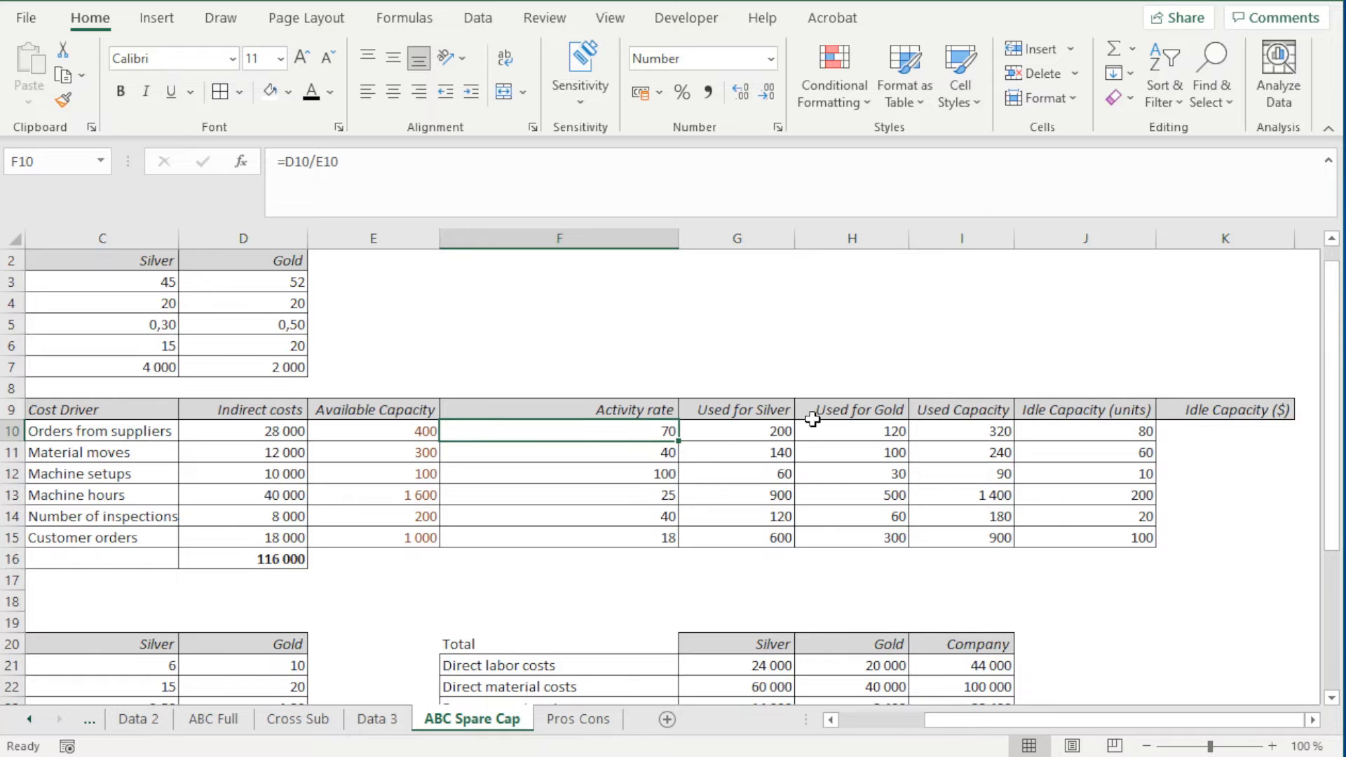
left_click(778, 430)
left_click(841, 430)
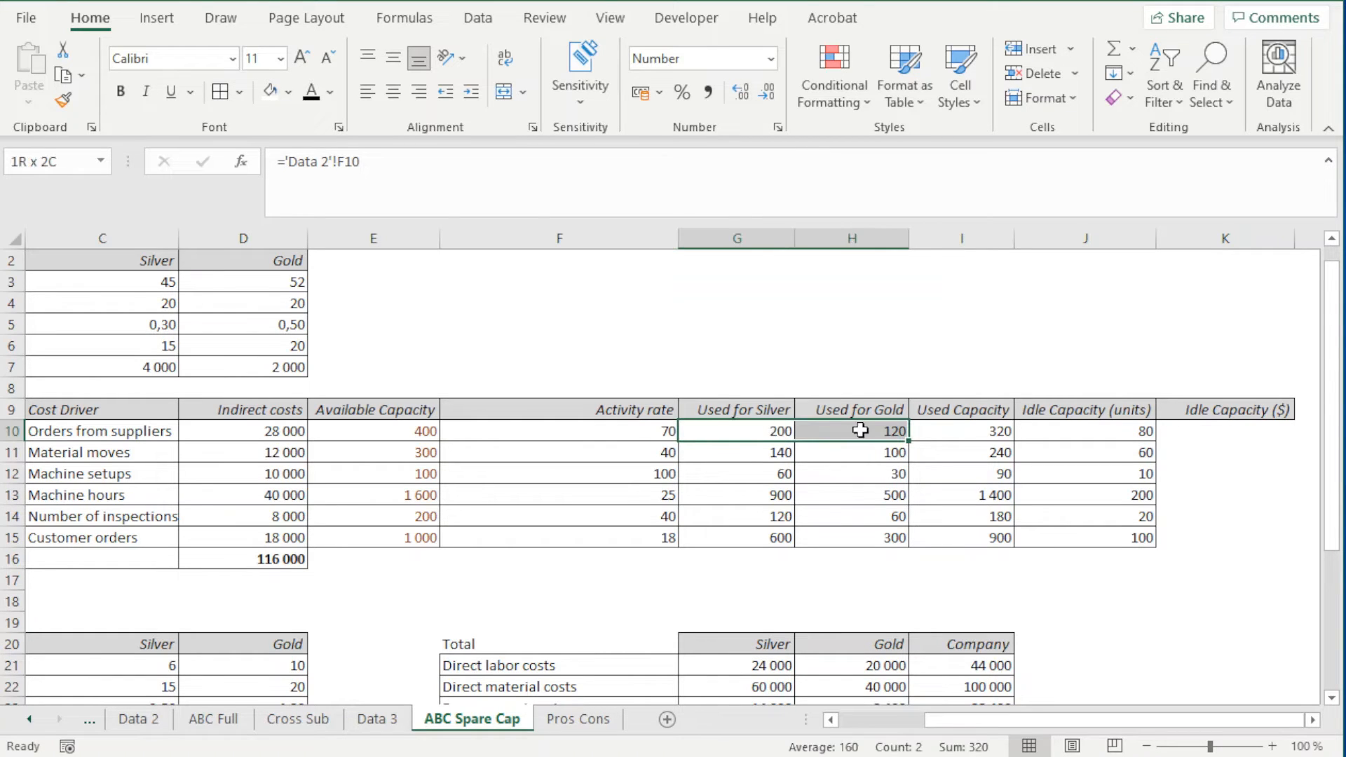
left_click(948, 430)
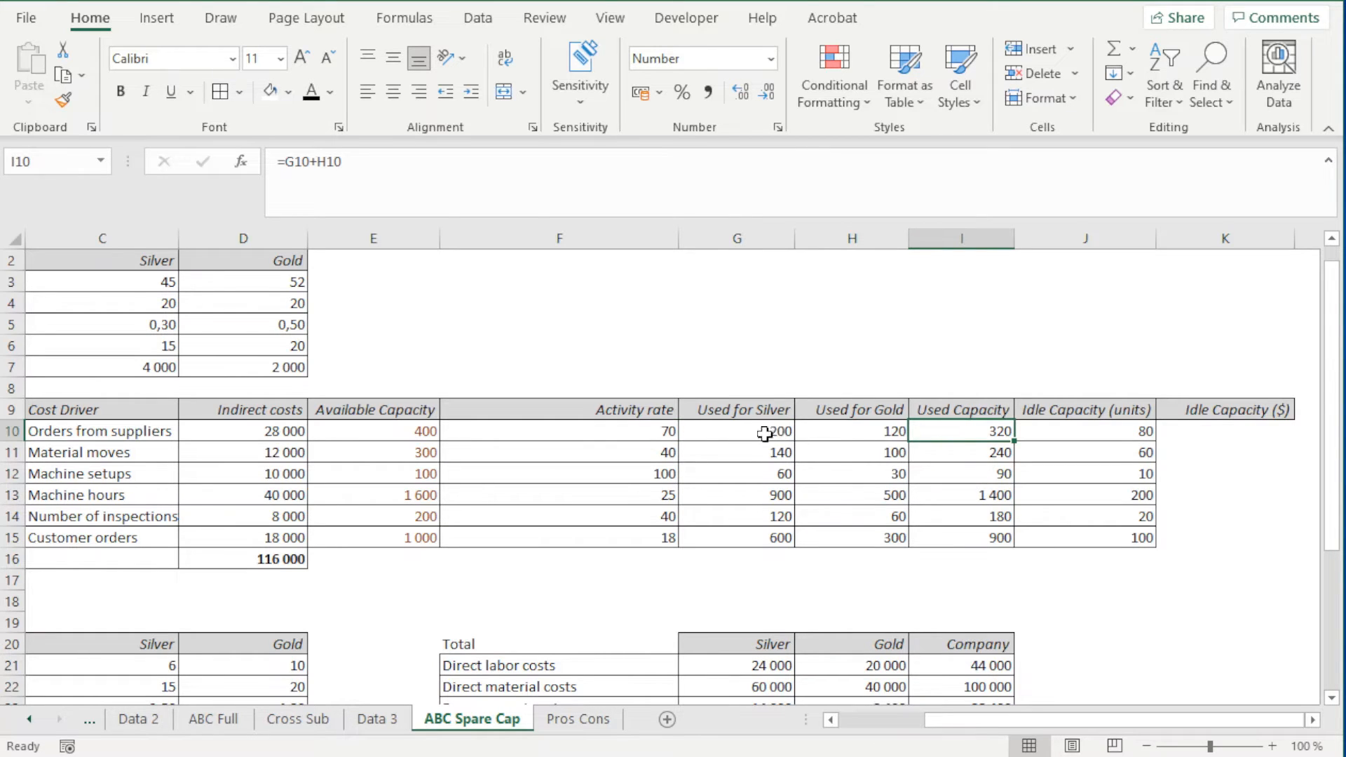
left_click(648, 431)
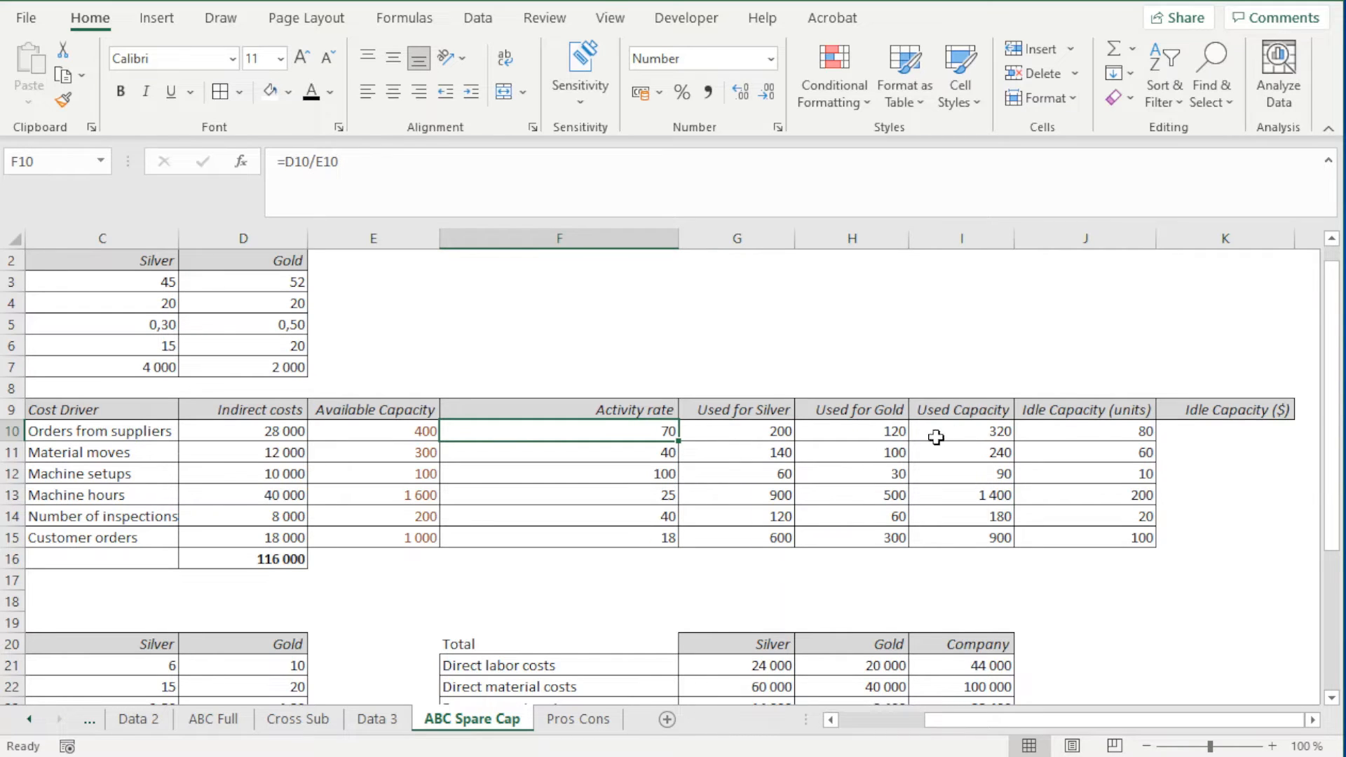
left_click(1125, 430)
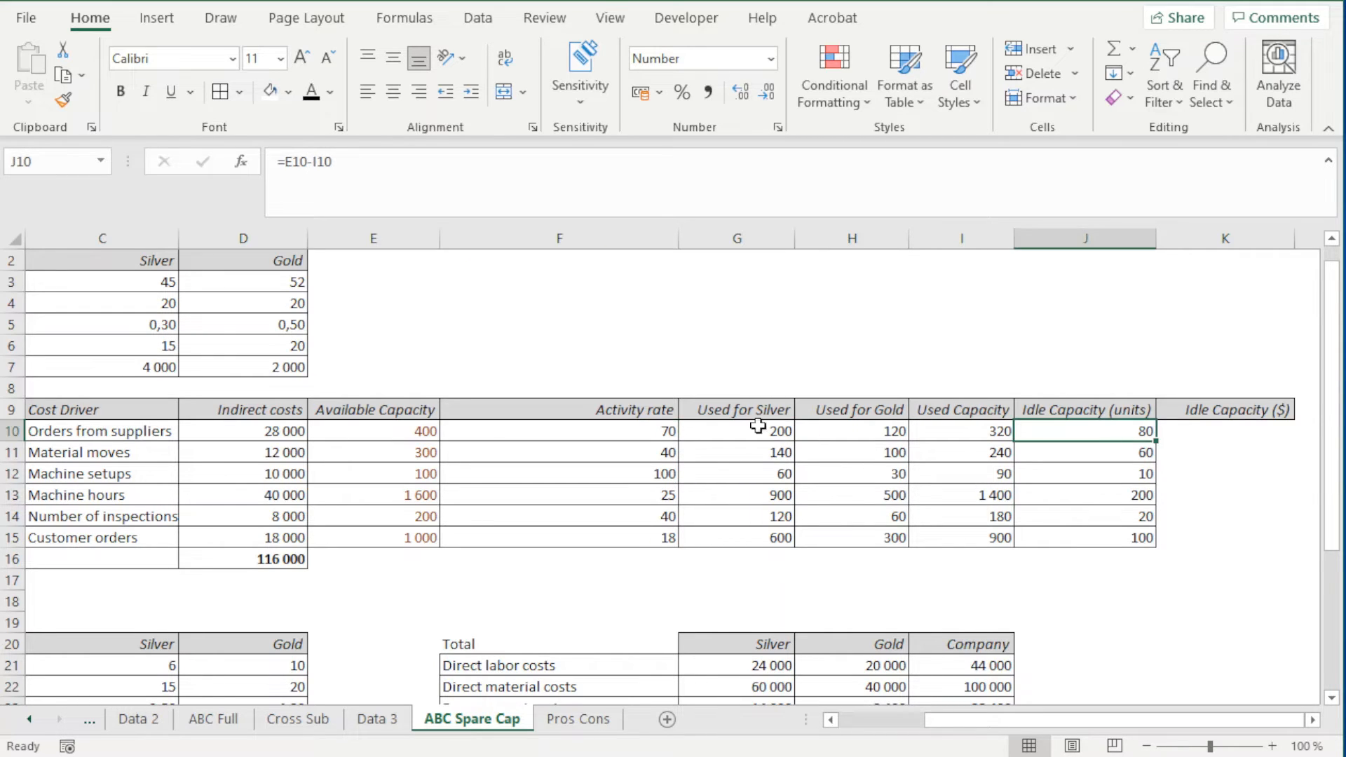
Calculate the Orders from suppliers idle capacity cost in K10 with the formula =J10*F10
left_click(1213, 433)
type("=")
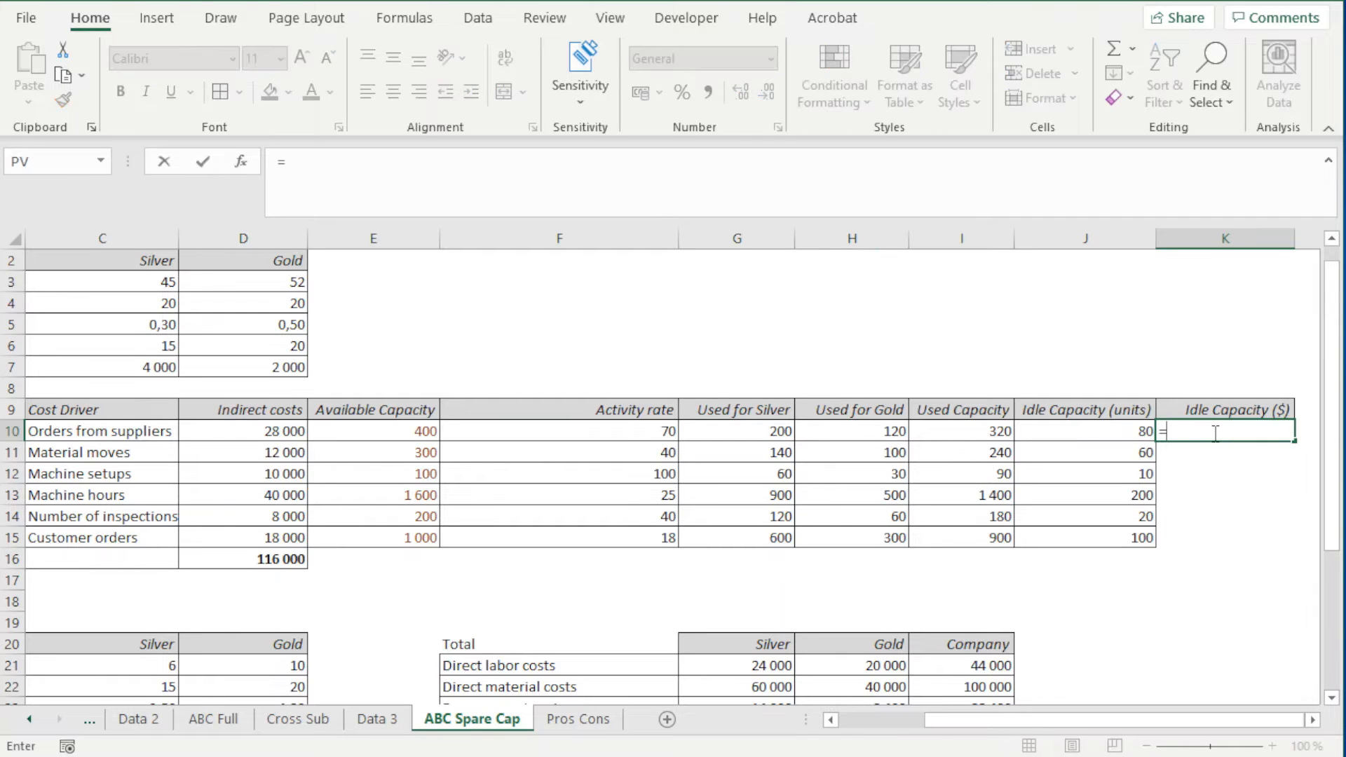
key("Left")
type("*")
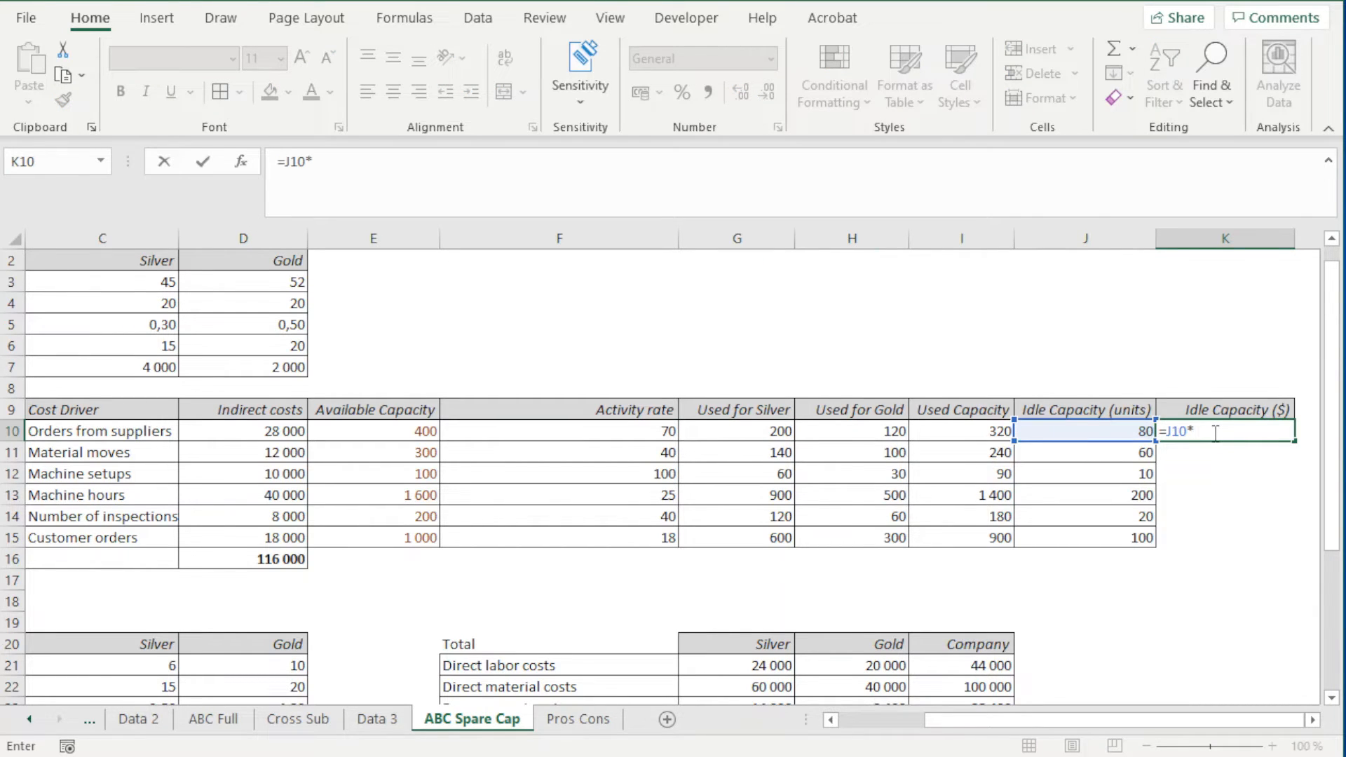
key("Left")
key("Left")
key("Left")
key("Left")
key("Left")
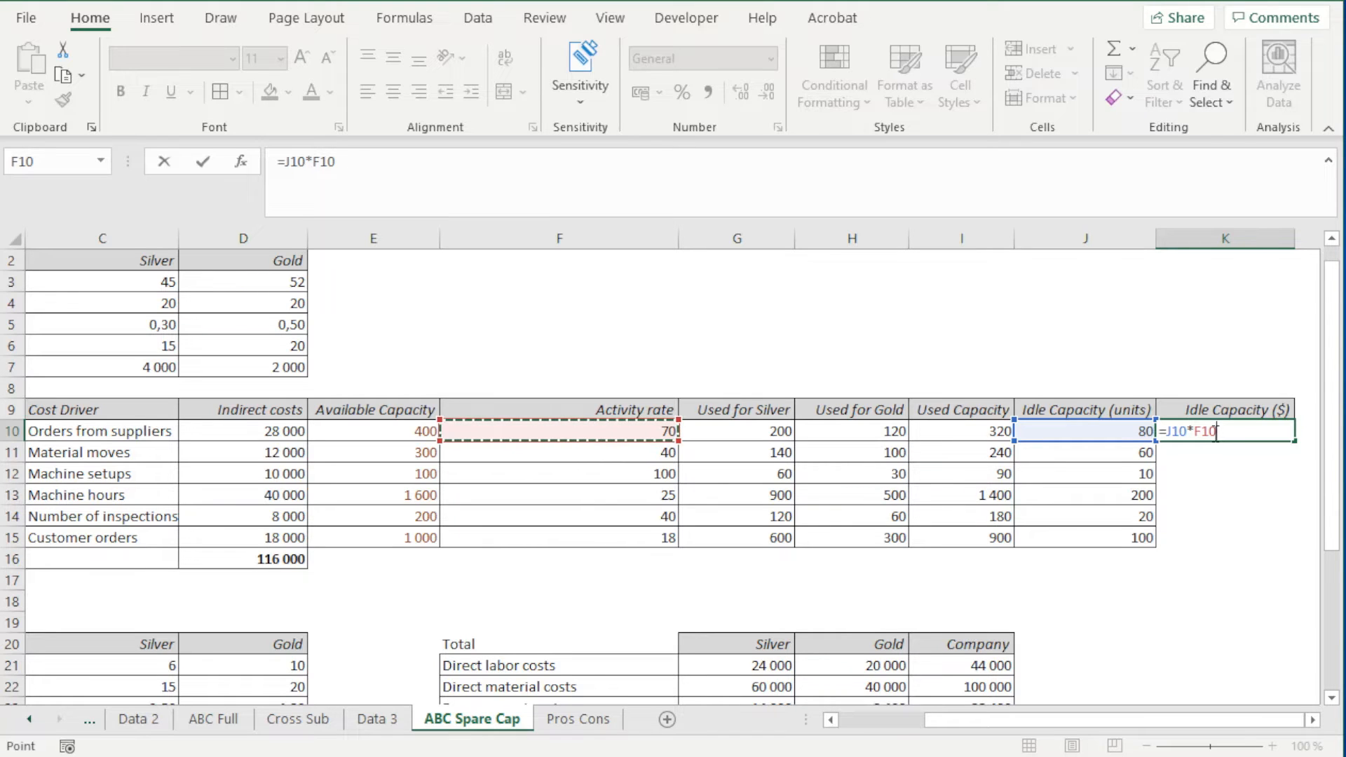
key("Return")
Fill the K10 formula down through K15 and apply borders to K10:K15
left_click(1214, 432)
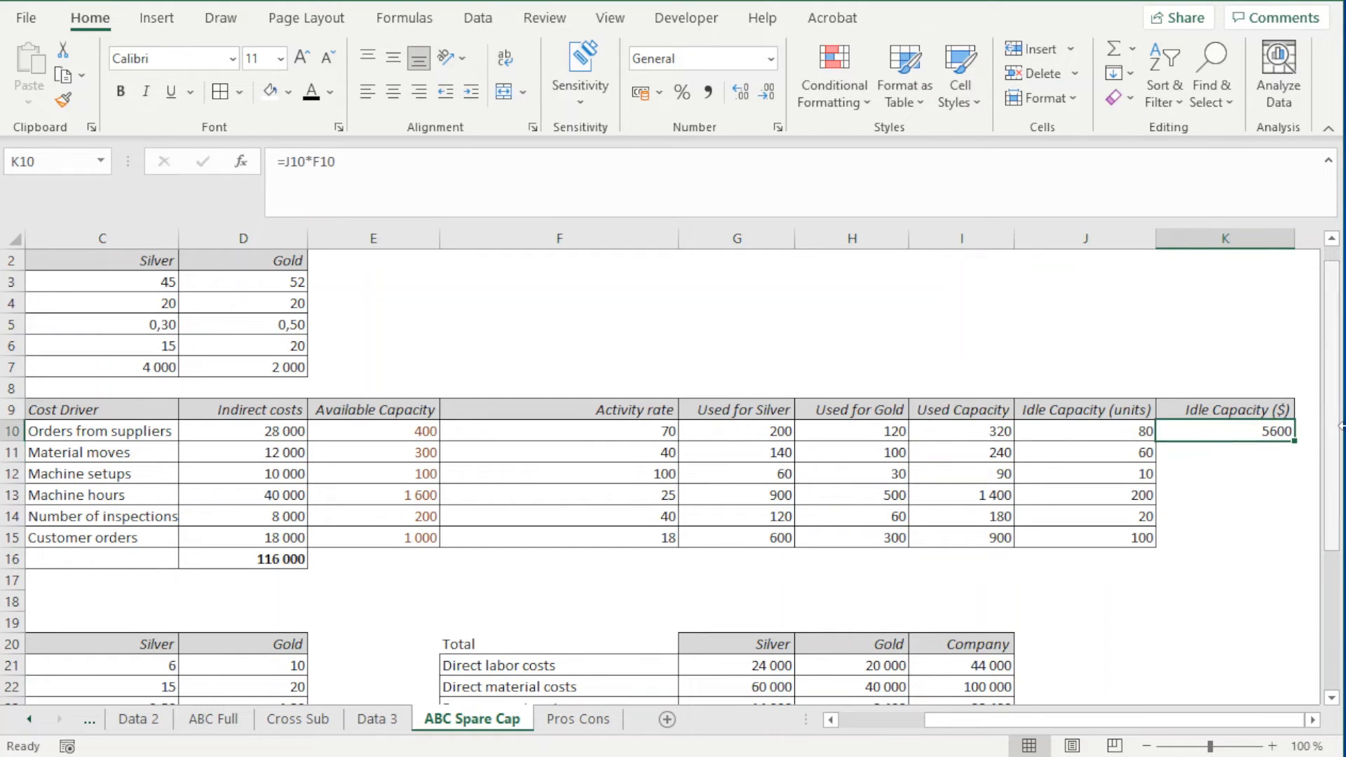
left_click_drag(1300, 443, 1274, 557)
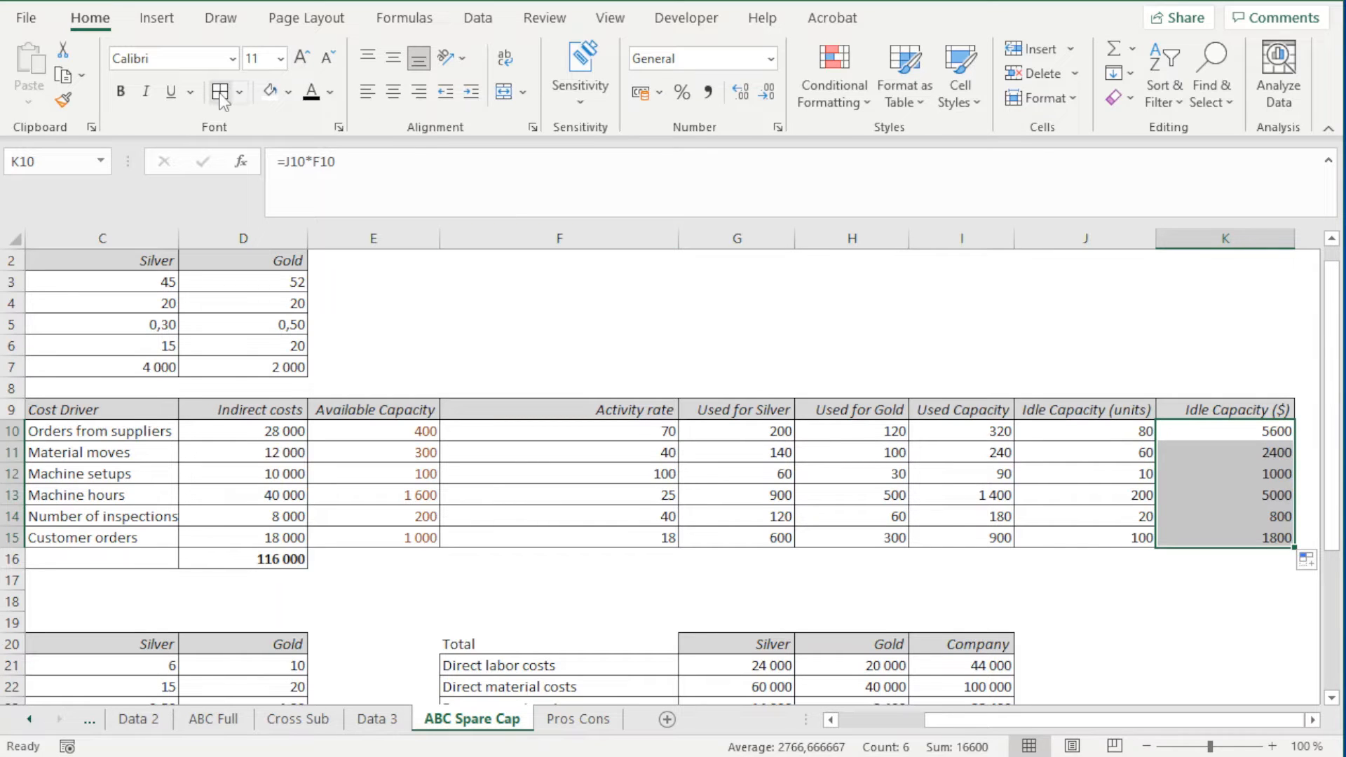
left_click(1219, 640)
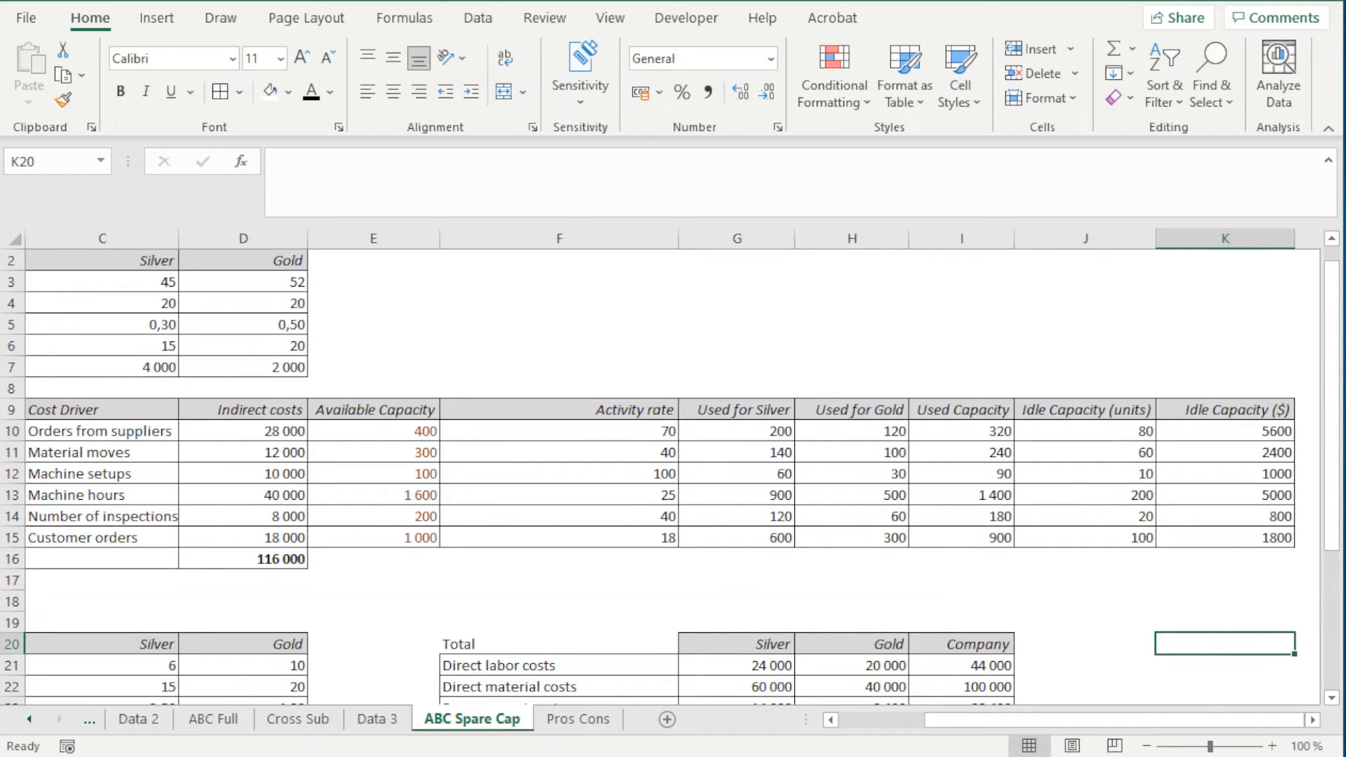
Total the idle capacity costs in K16 with =SUM(K10:K15)
left_click_drag(1338, 390, 1342, 469)
left_click(1226, 413)
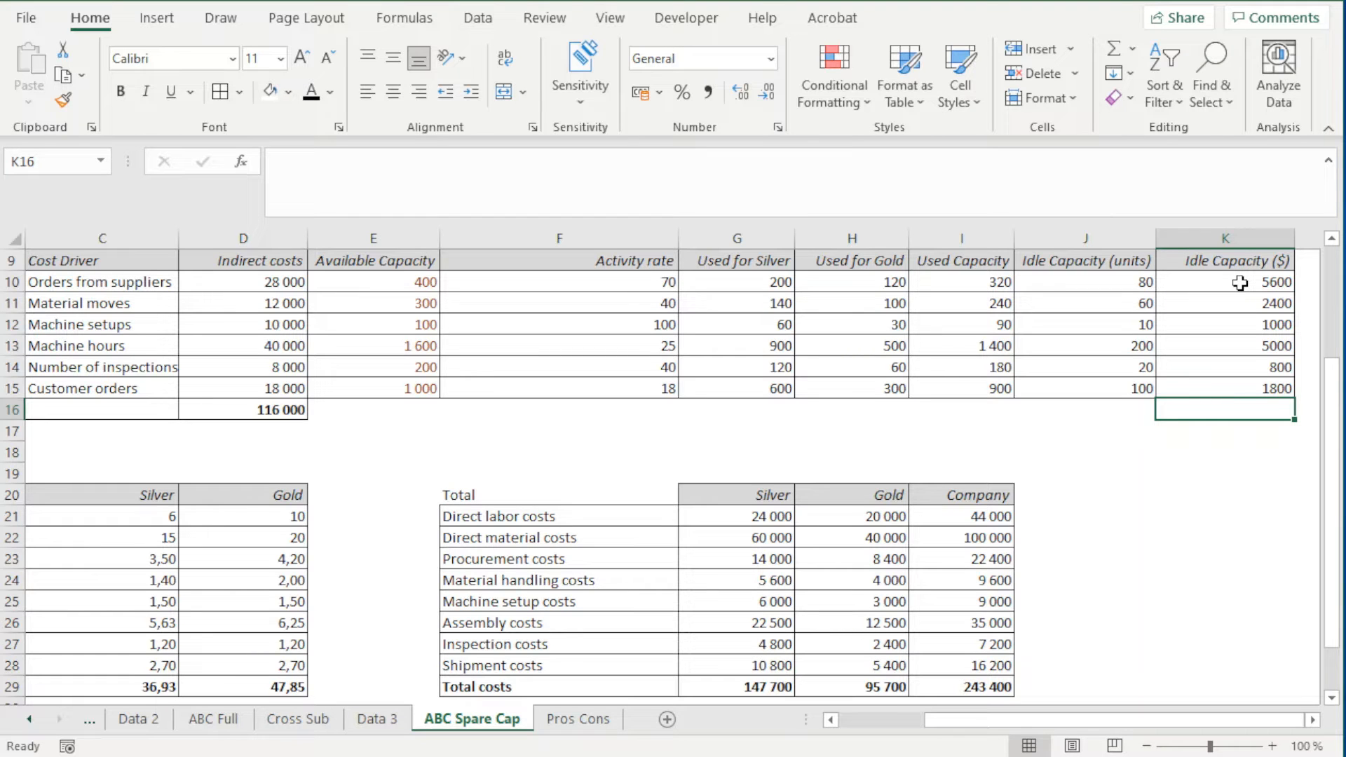
type("=sum(")
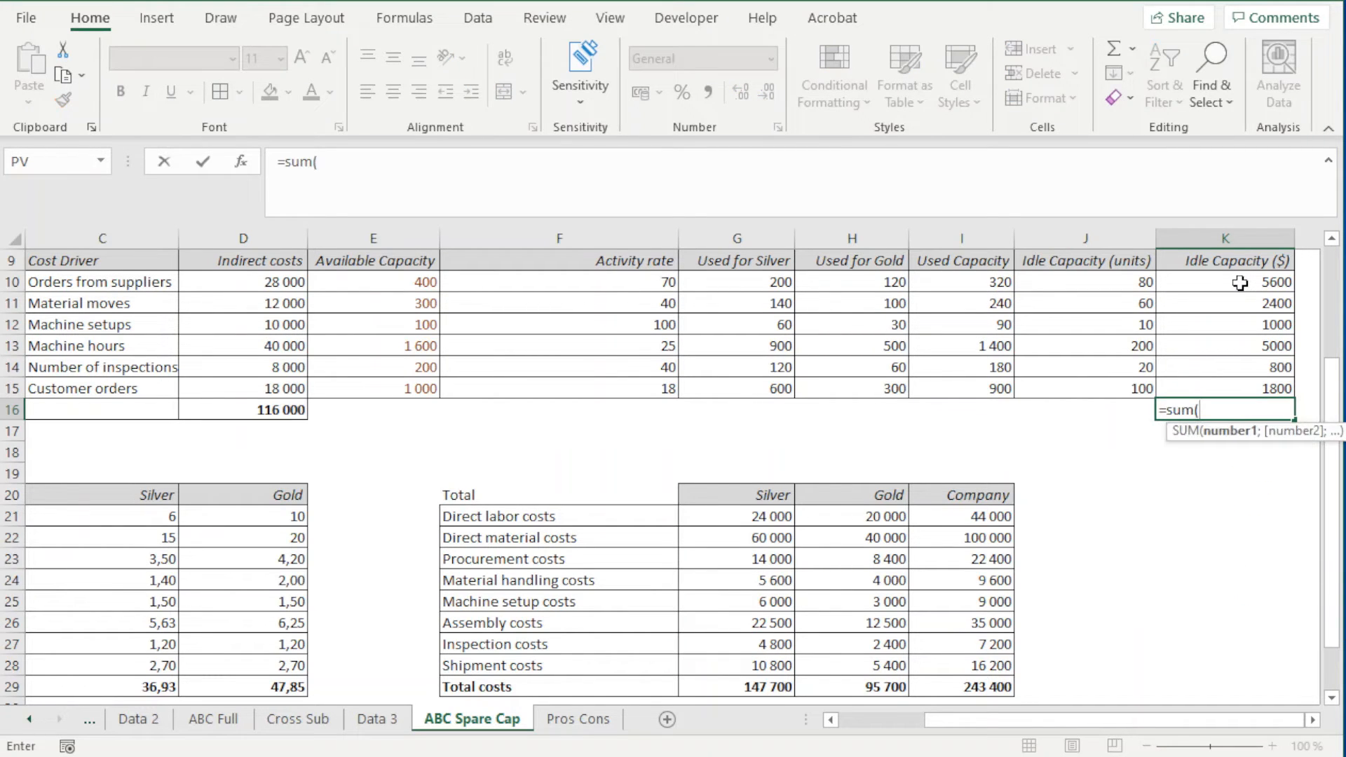
key("Right")
key("shift+Right")
key("shift+Right")
key("Left")
key("Down")
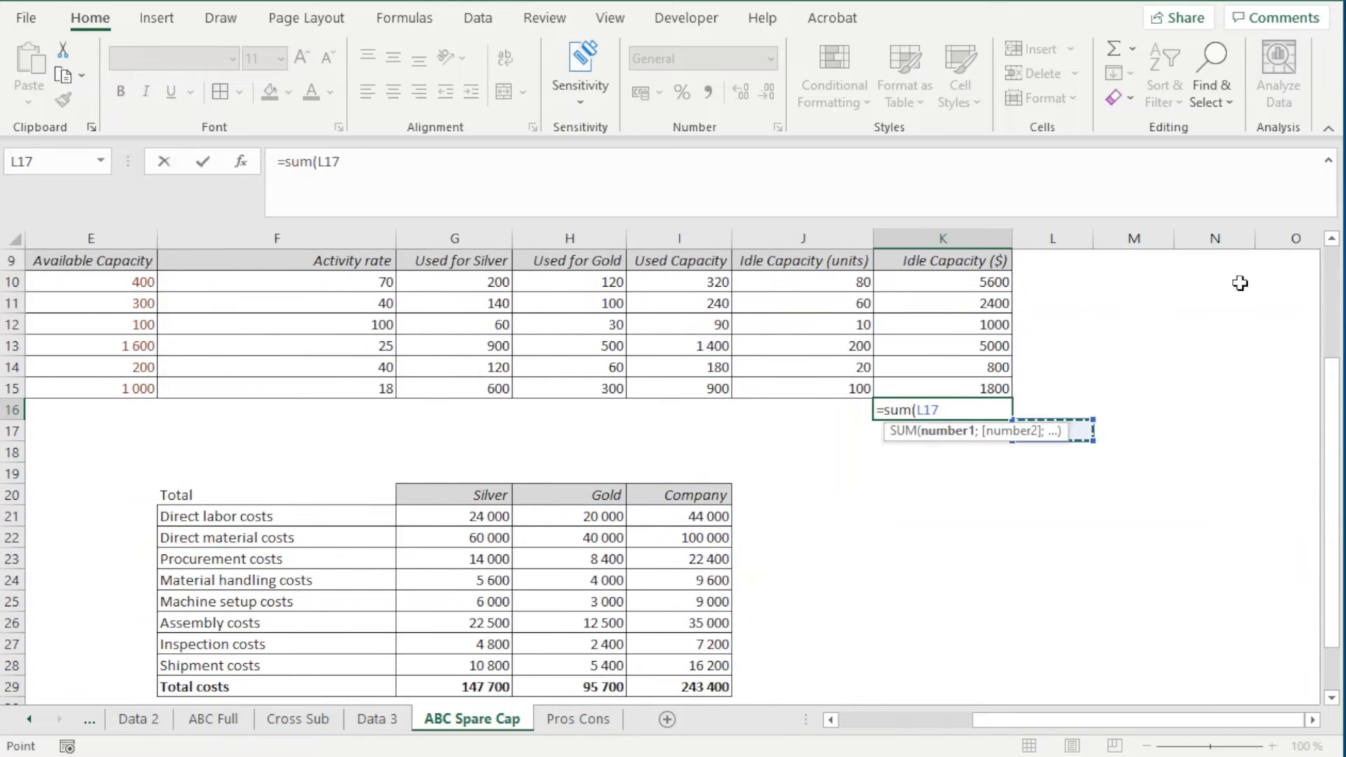
key("Up")
key("Up")
key("shift+Up")
key("shift+Up")
key("shift+Up")
key("shift+Up")
key("shift+Up")
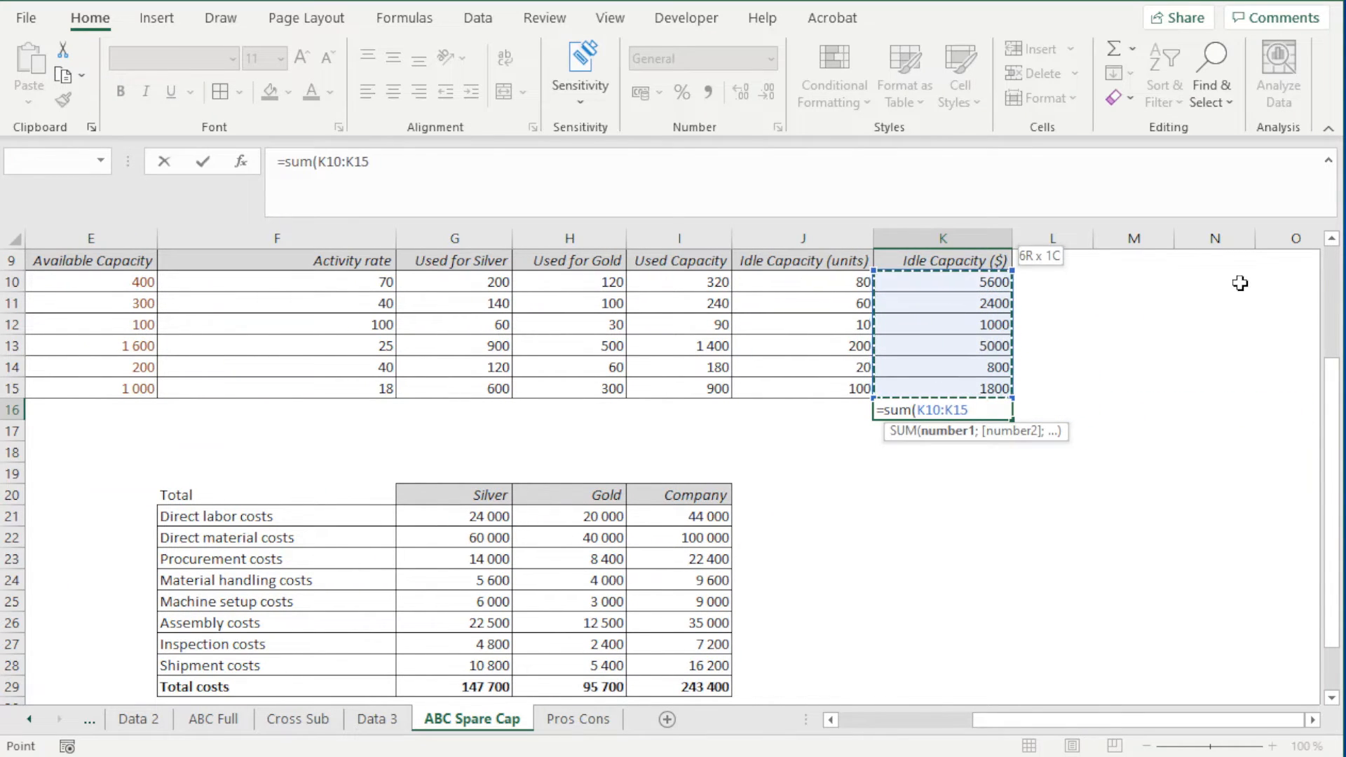
type(")")
key("Return")
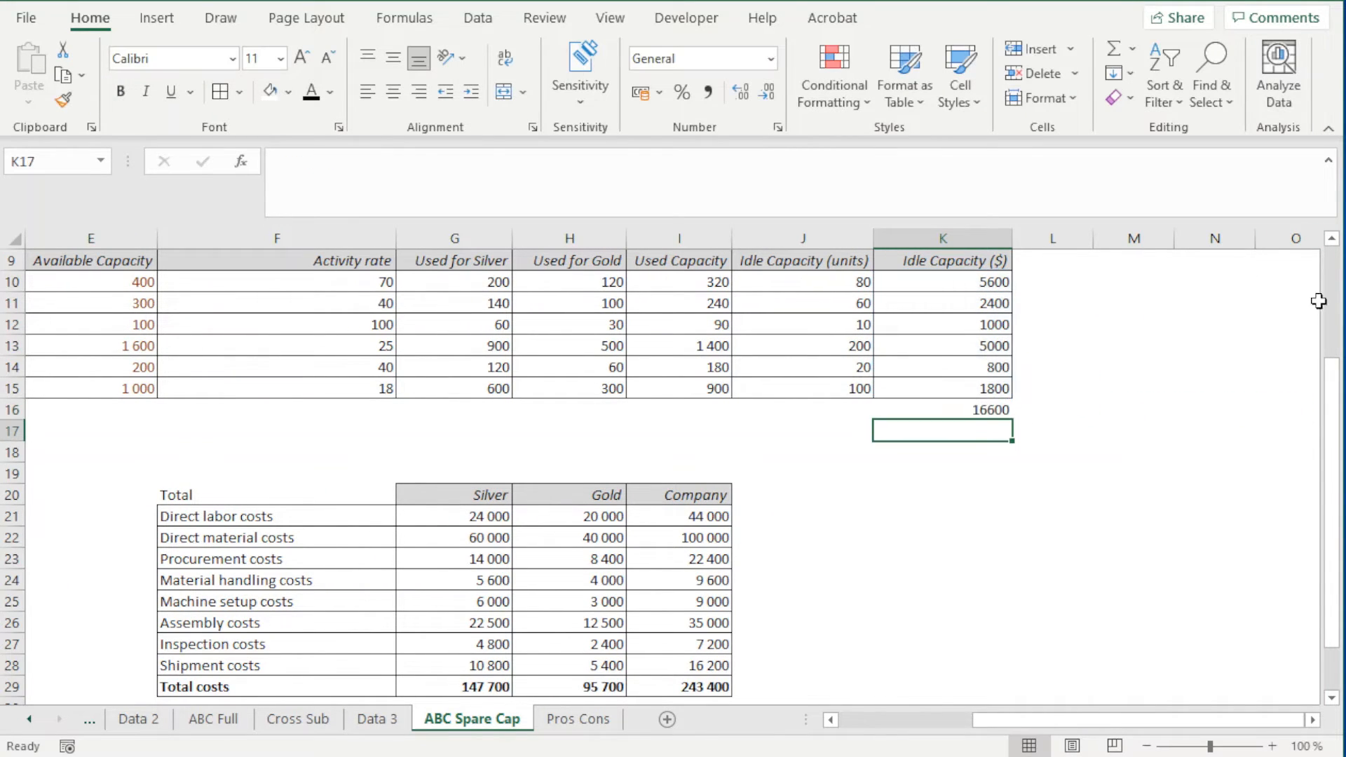
left_click(996, 408)
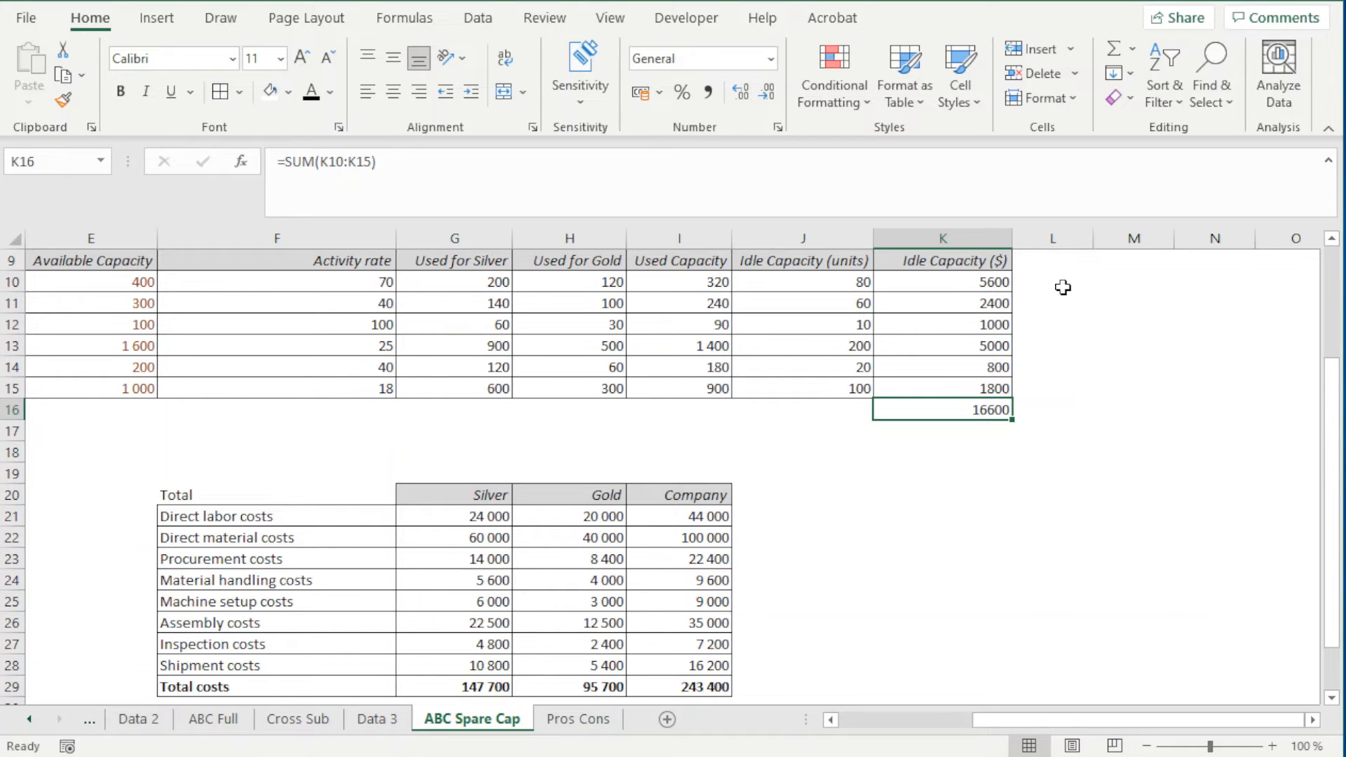
left_click(851, 282)
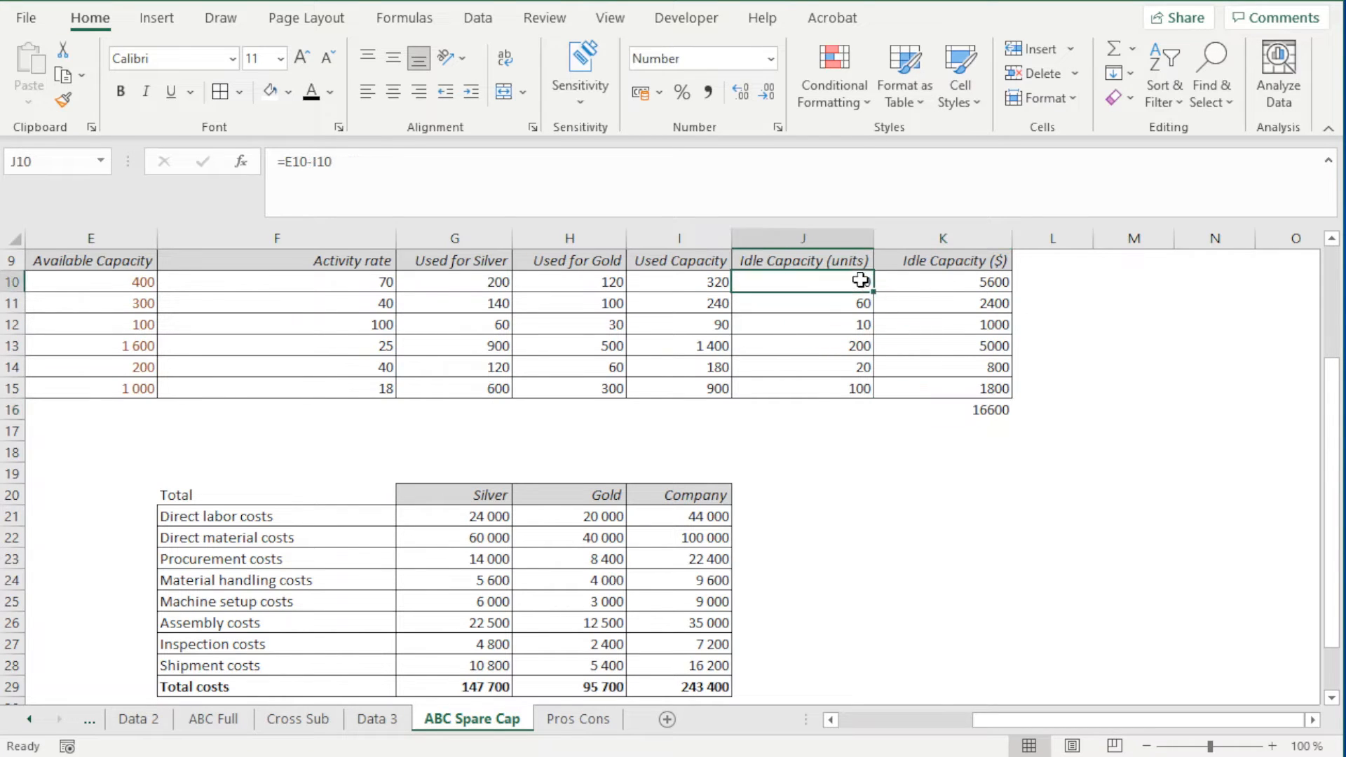
left_click(989, 417)
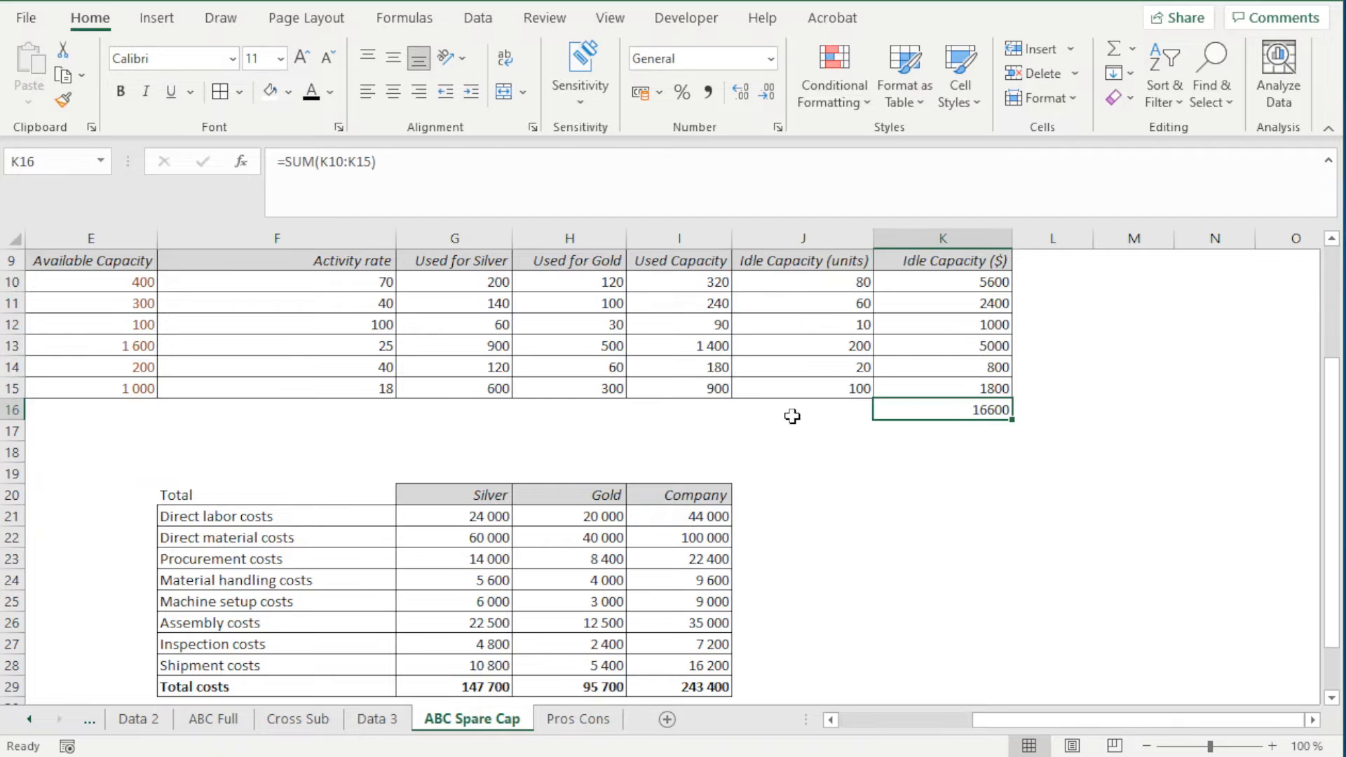
Enter the label "Total" in J16 beside the summed idle capacity cost
left_click(790, 414)
type("Total")
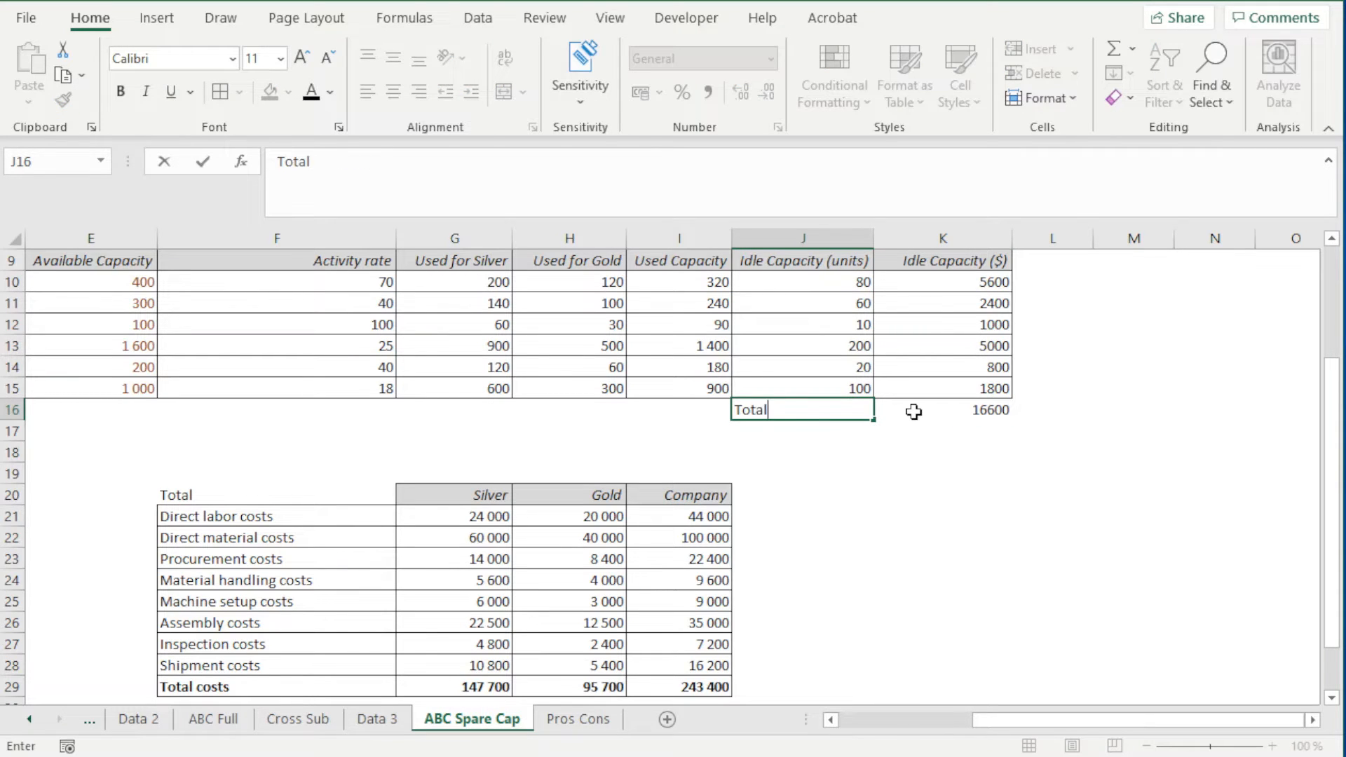
left_click(913, 412)
Make J16:K16 bold with borders and right-align the Total label in J16
left_click_drag(834, 412, 914, 411)
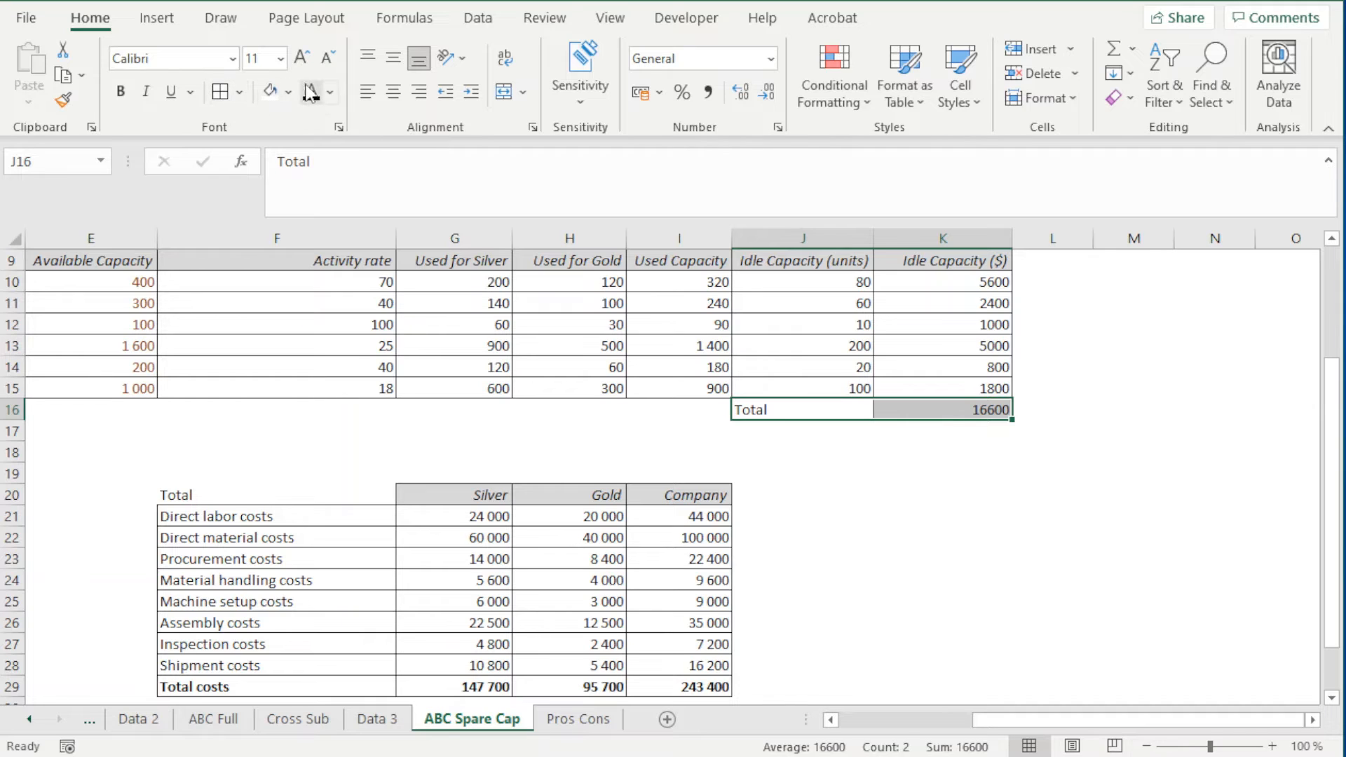
left_click(119, 98)
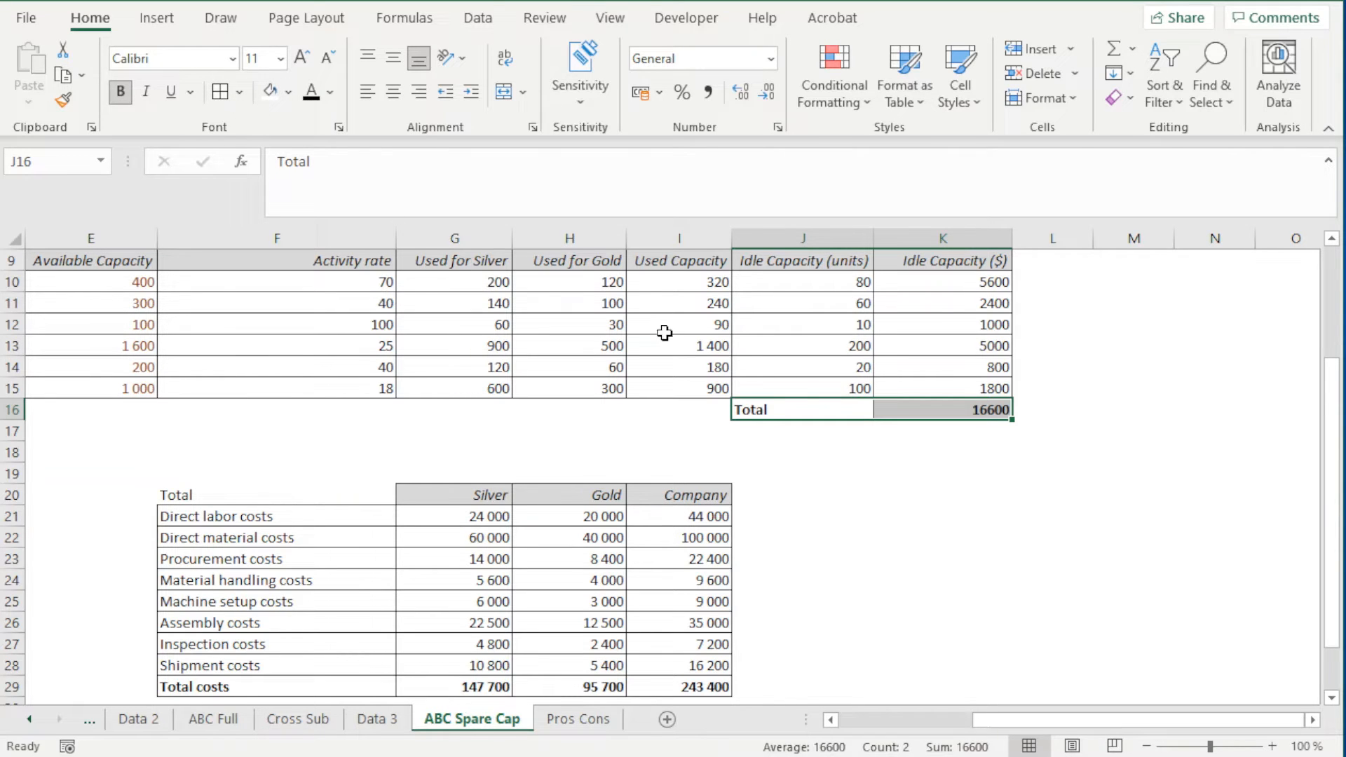
left_click(770, 412)
left_click(418, 98)
left_click(943, 478)
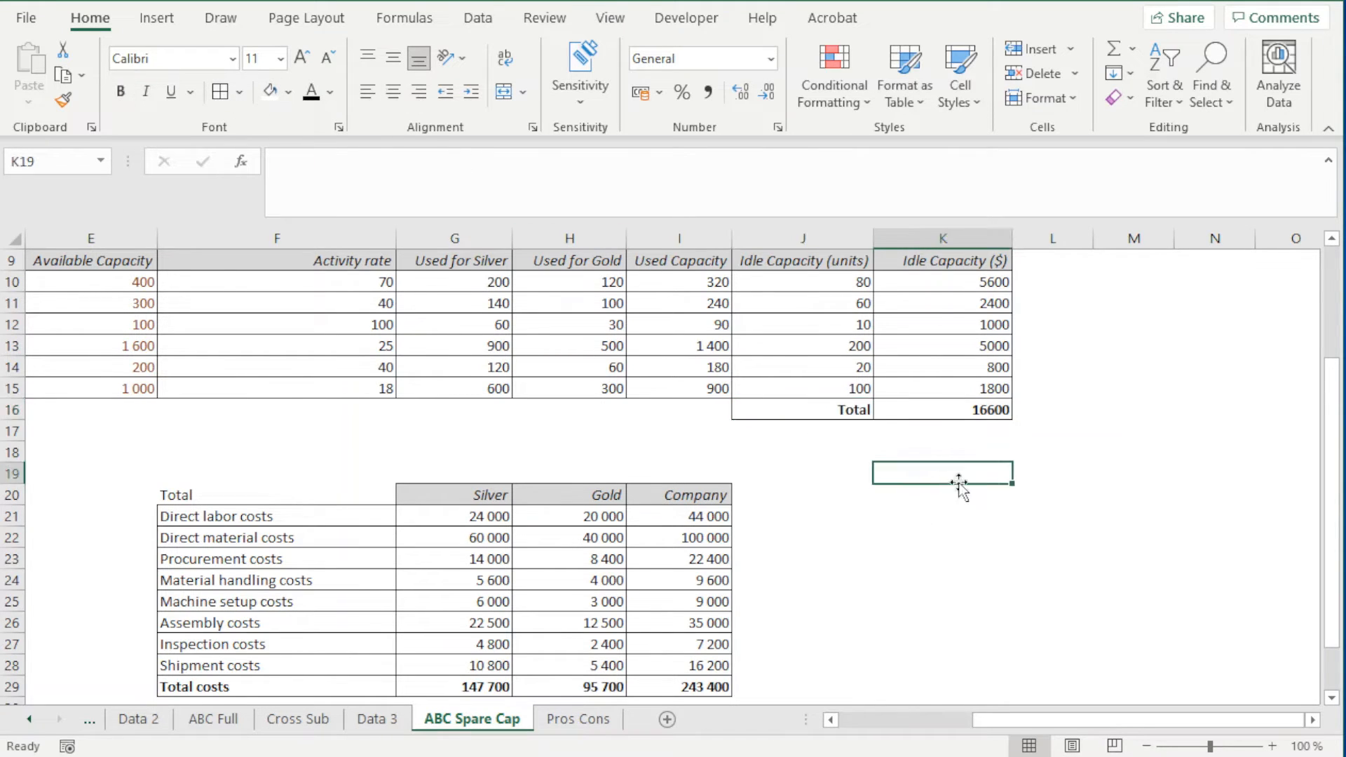
Format K10:K16 as Number with the 1000 separator and 0 decimal places
left_click_drag(892, 285, 904, 413)
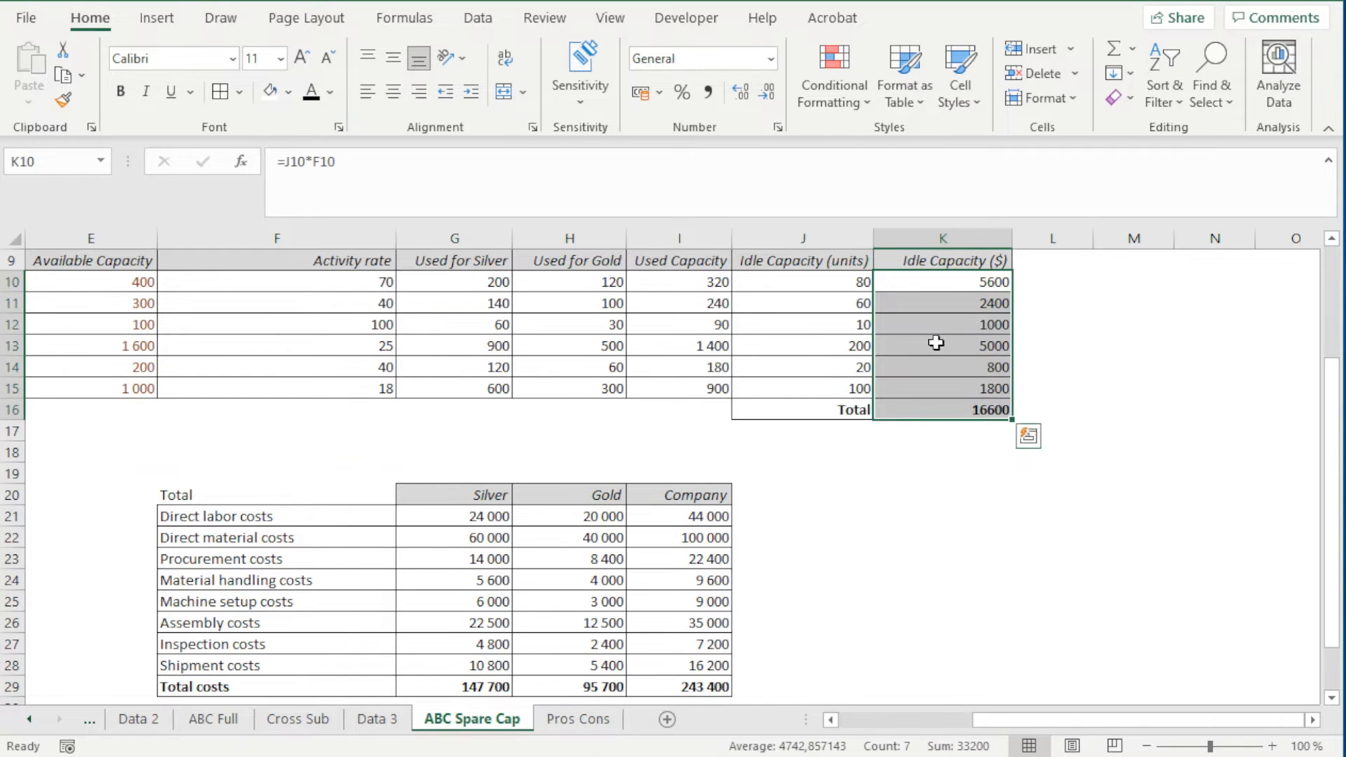
left_click(778, 127)
left_click(574, 284)
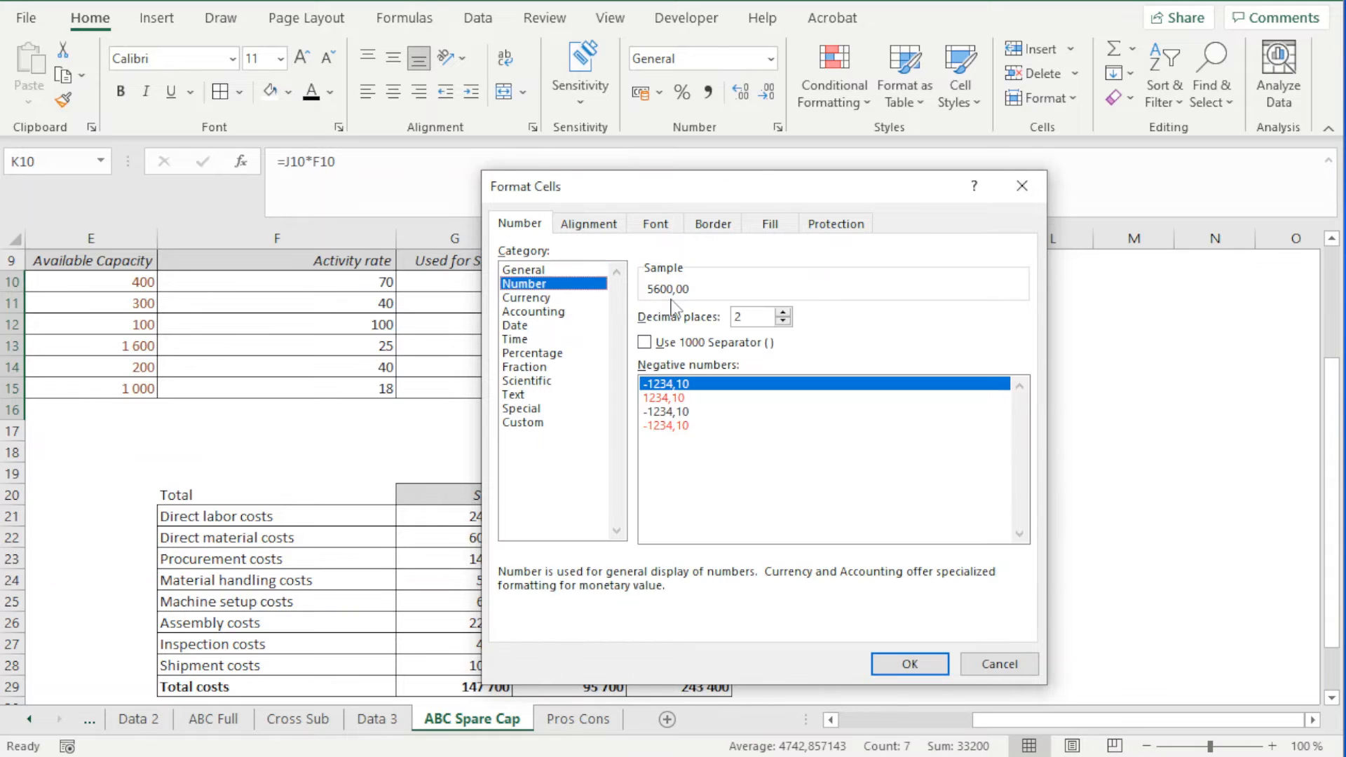
left_click(670, 342)
left_click(783, 320)
left_click(782, 320)
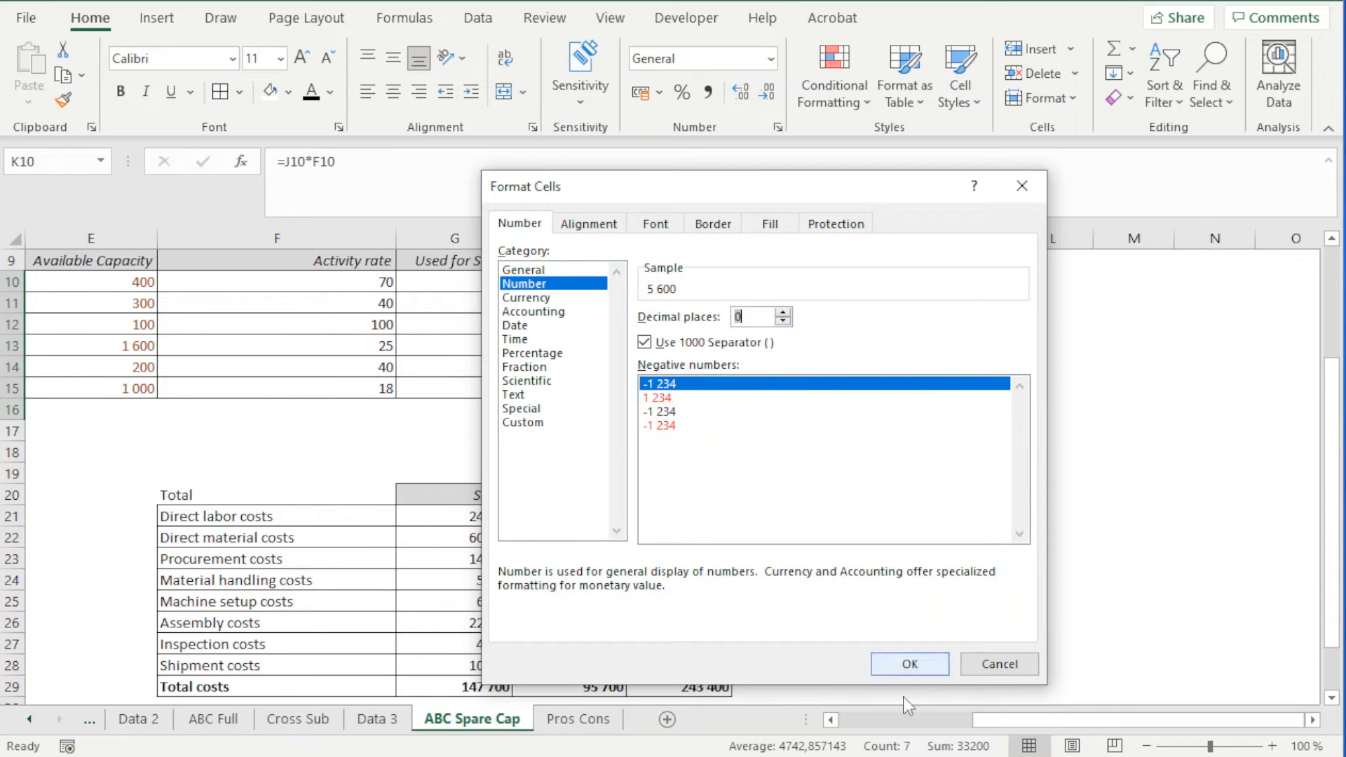
left_click(909, 663)
left_click(1051, 409)
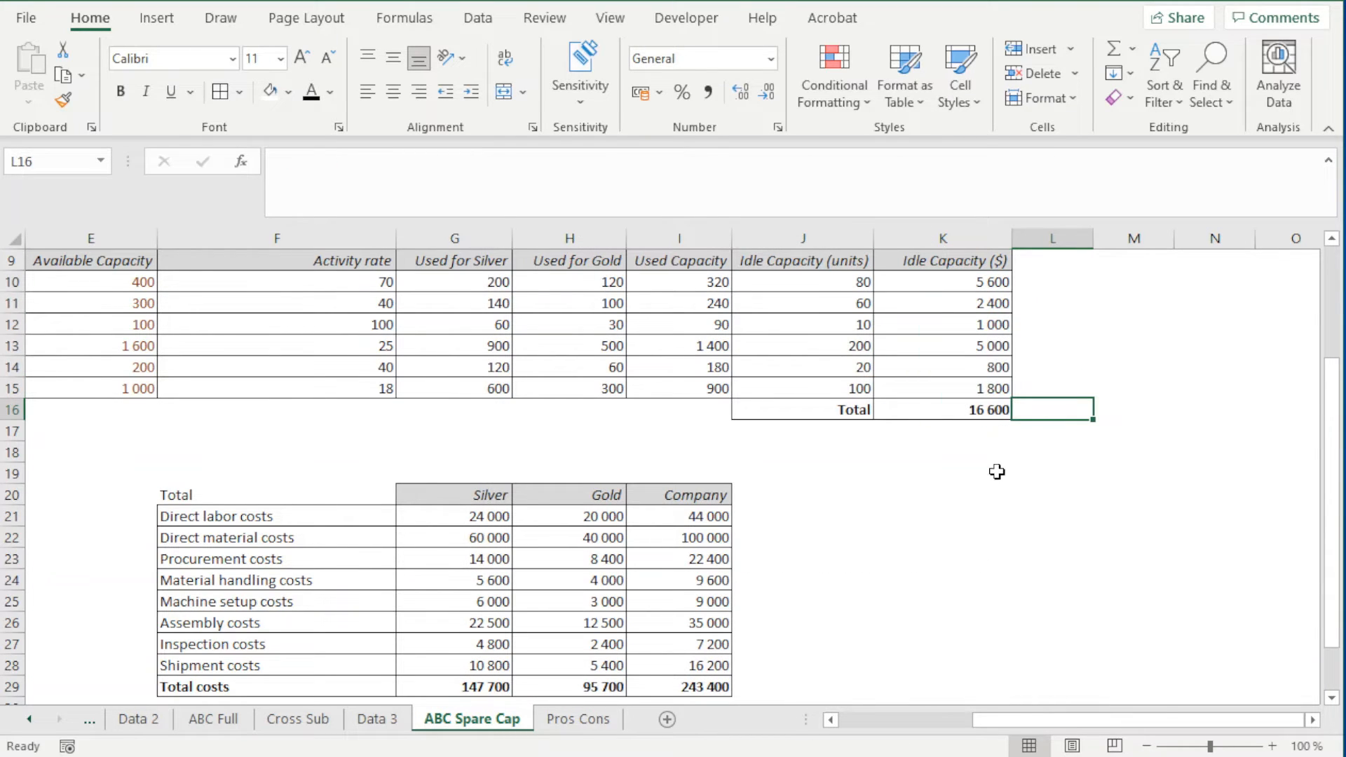
left_click(915, 518)
left_click(964, 410)
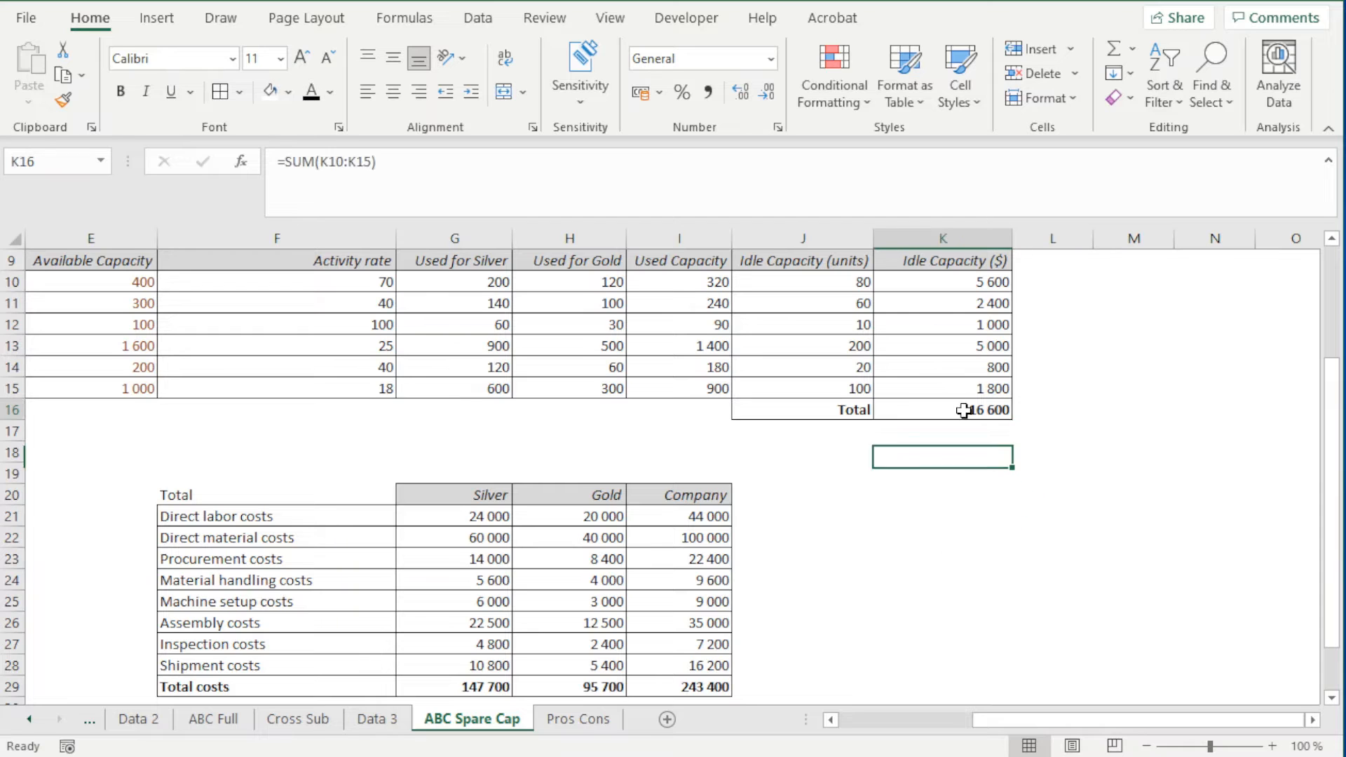
Enter a label for the costs of idle capacity in F33, directly below the Total table's profit row
scroll(950, 539, "down", 1)
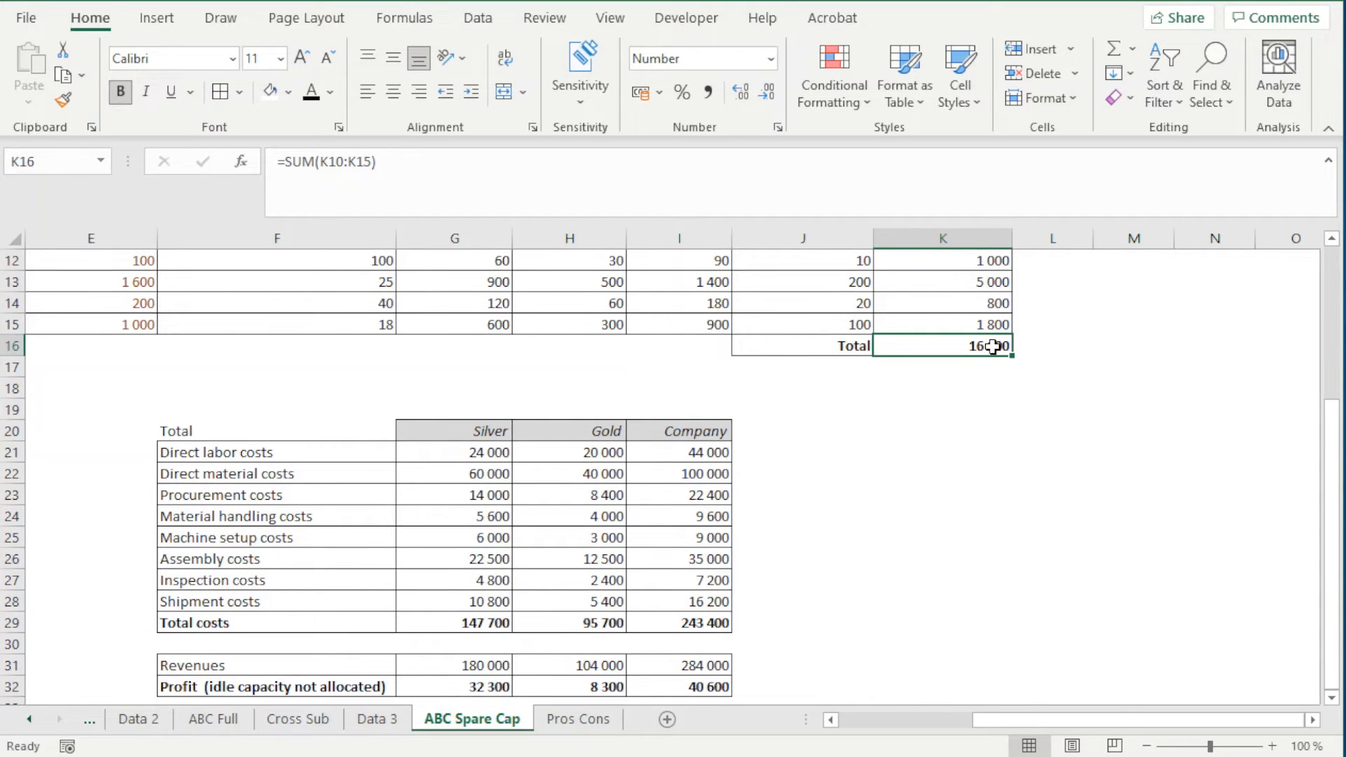
scroll(967, 421, "up", 2)
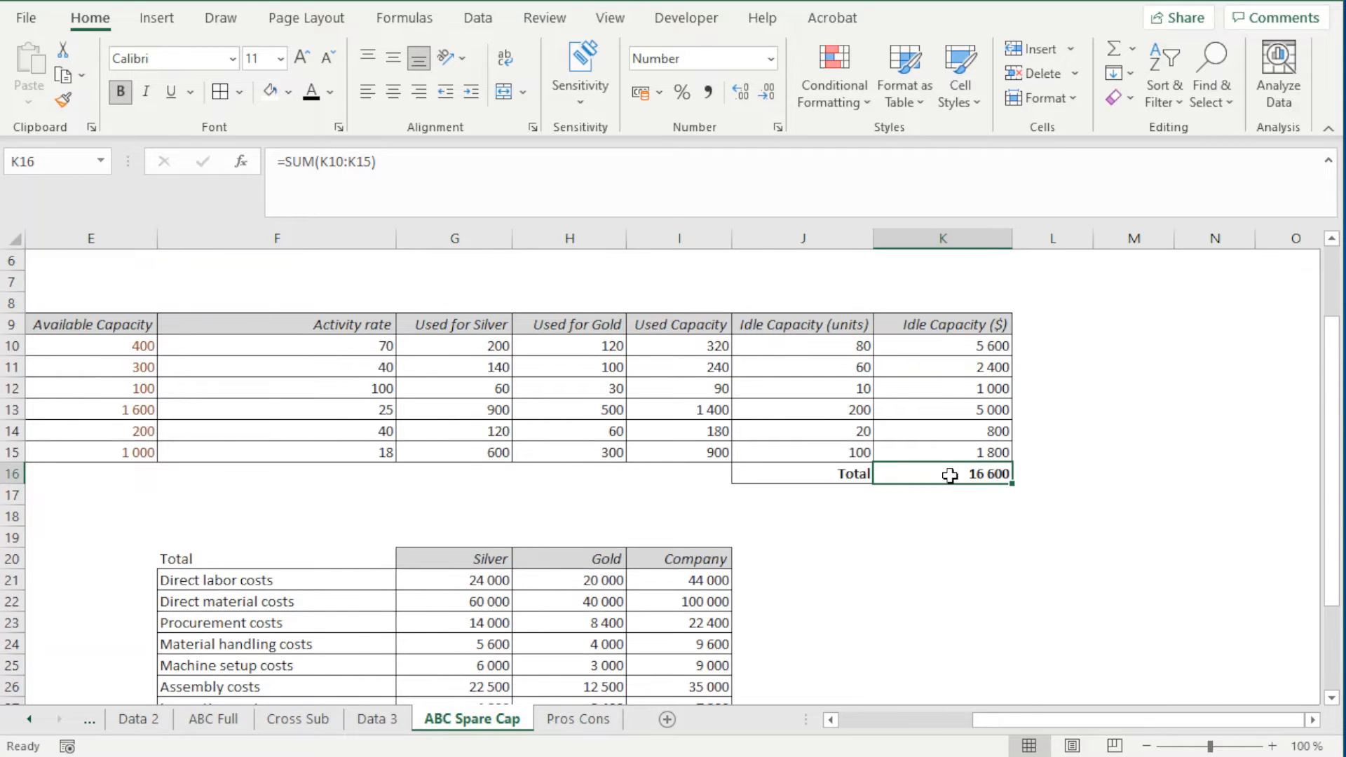
scroll(596, 592, "down", 2)
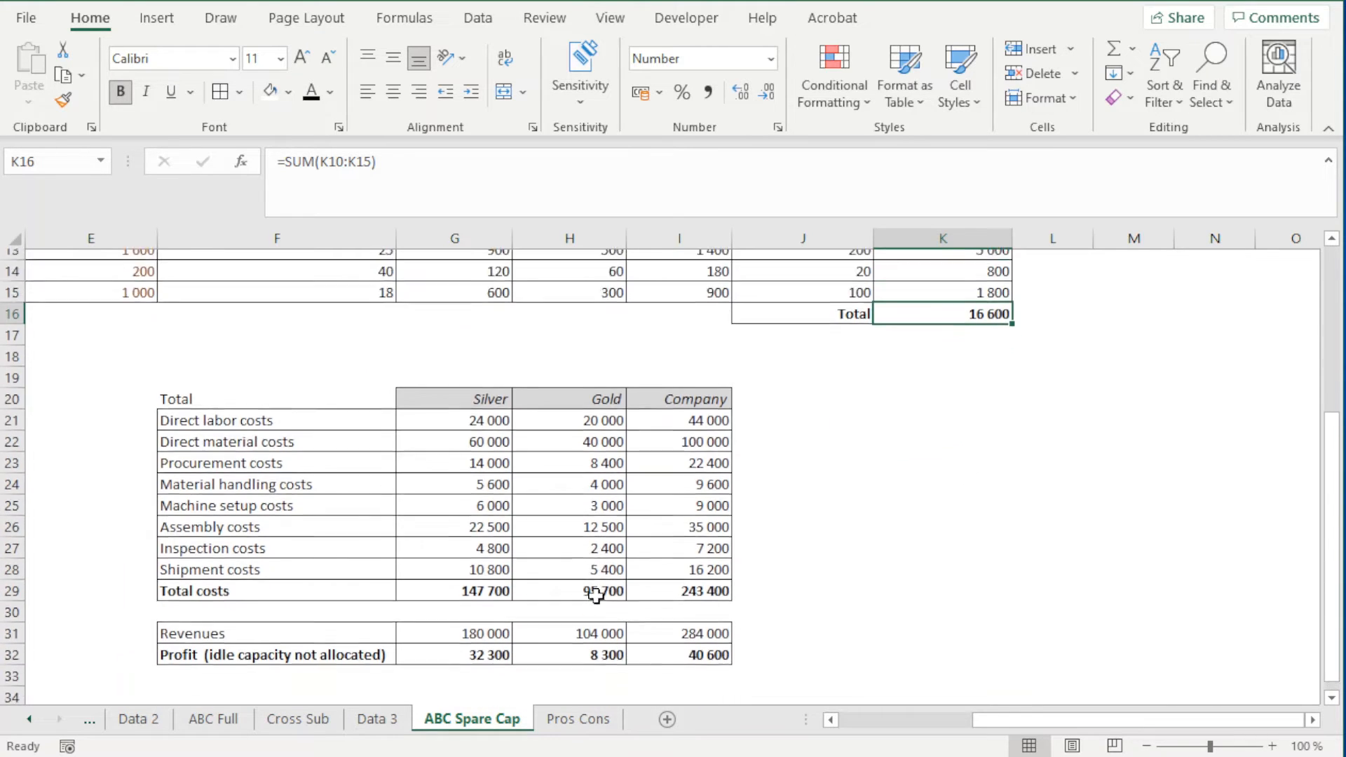
scroll(595, 594, "down", 2)
left_click(325, 582)
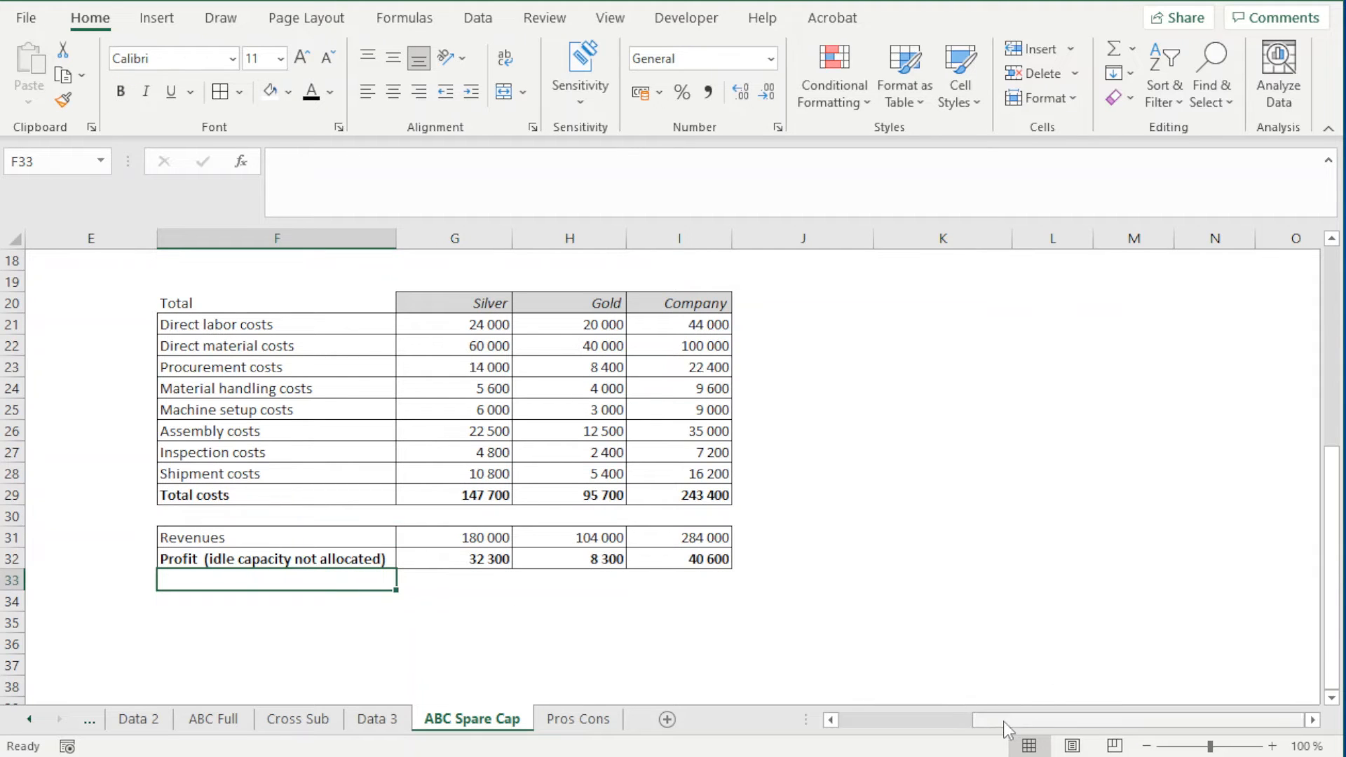
left_click_drag(1003, 721, 911, 722)
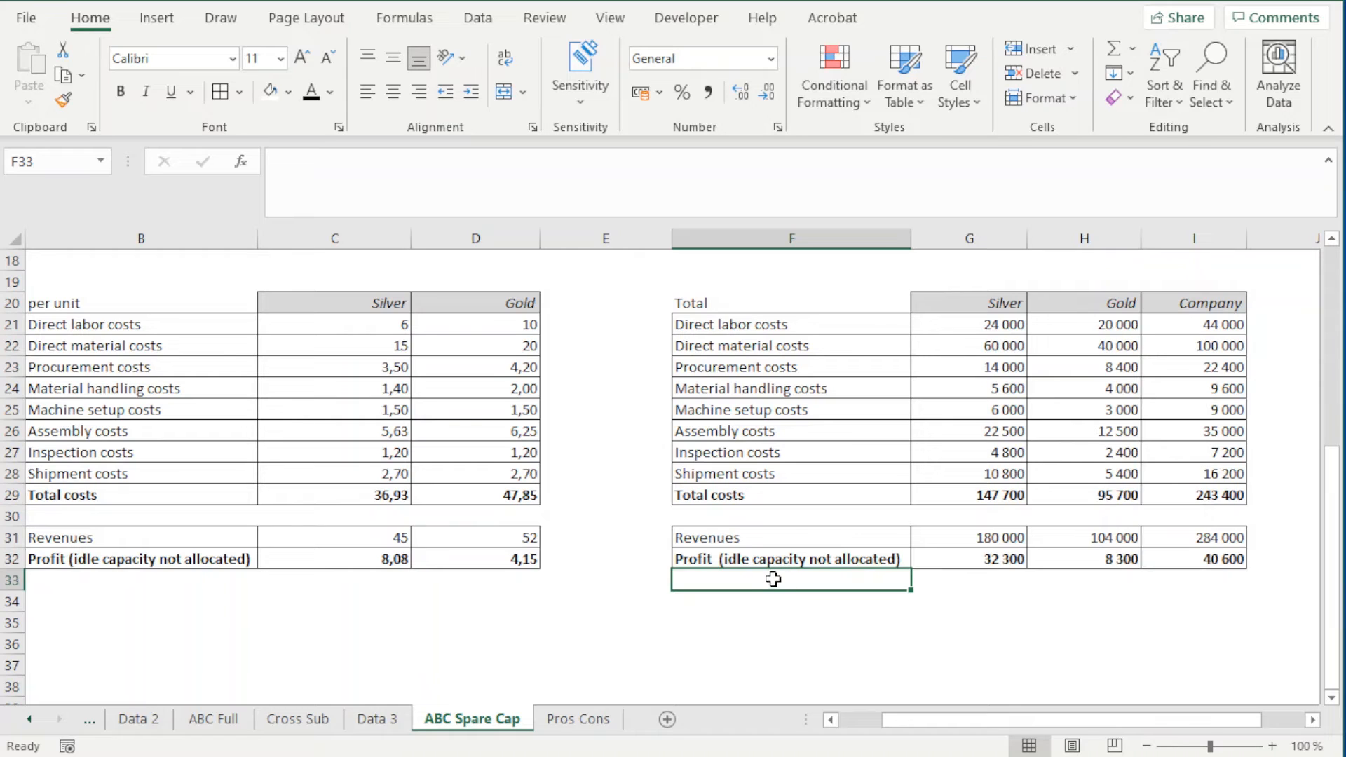
type("Cos")
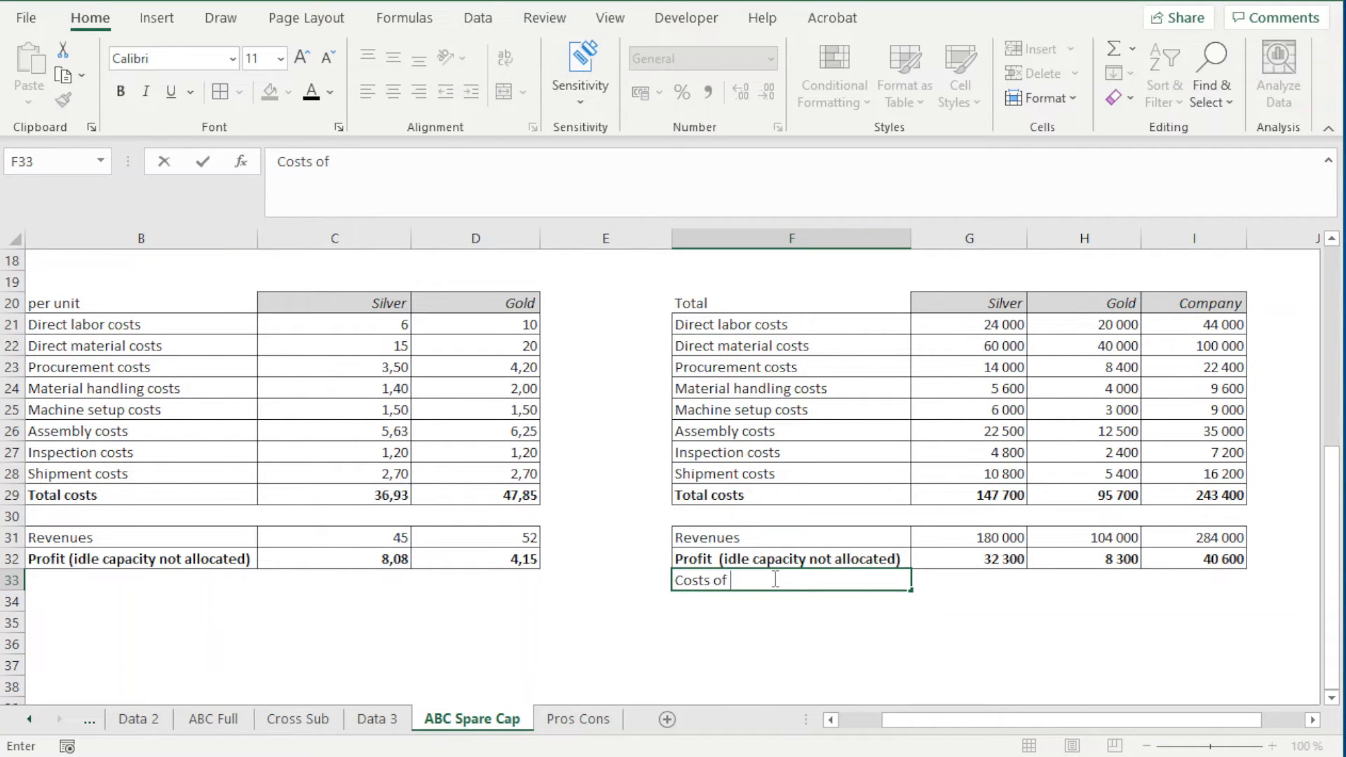
type("ts of idelø cvapac")
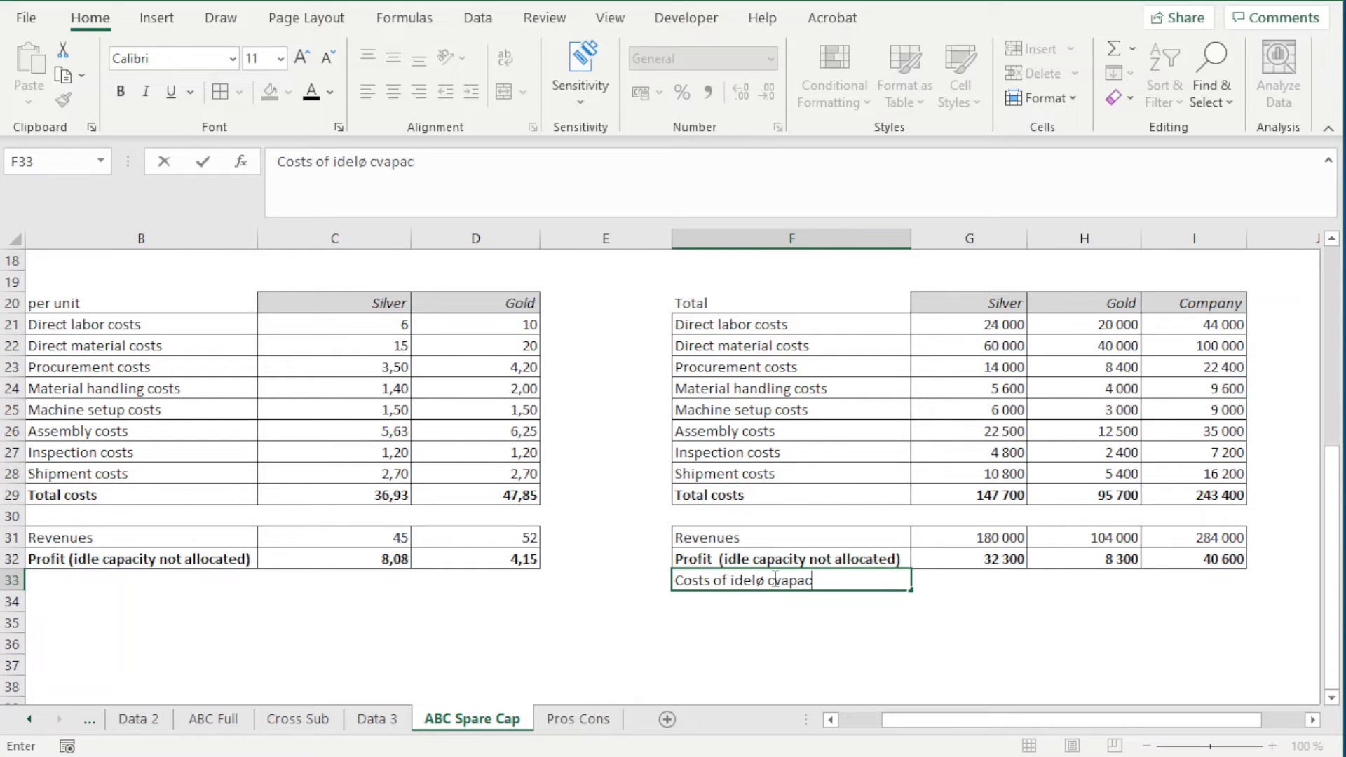
type("ity")
key("Tab")
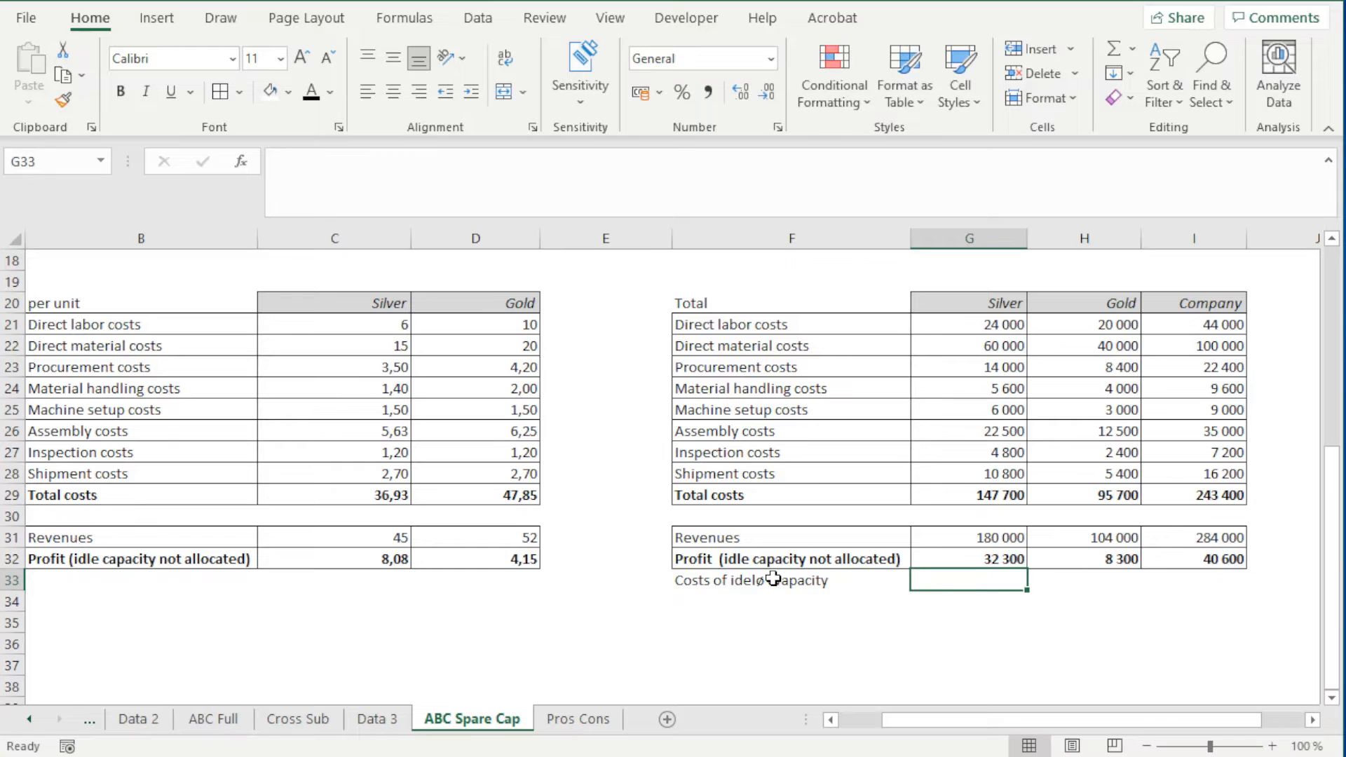
Correct the spelling of the label in F33 to "Costs of idle capacity"
double_click(746, 583)
left_click(763, 581)
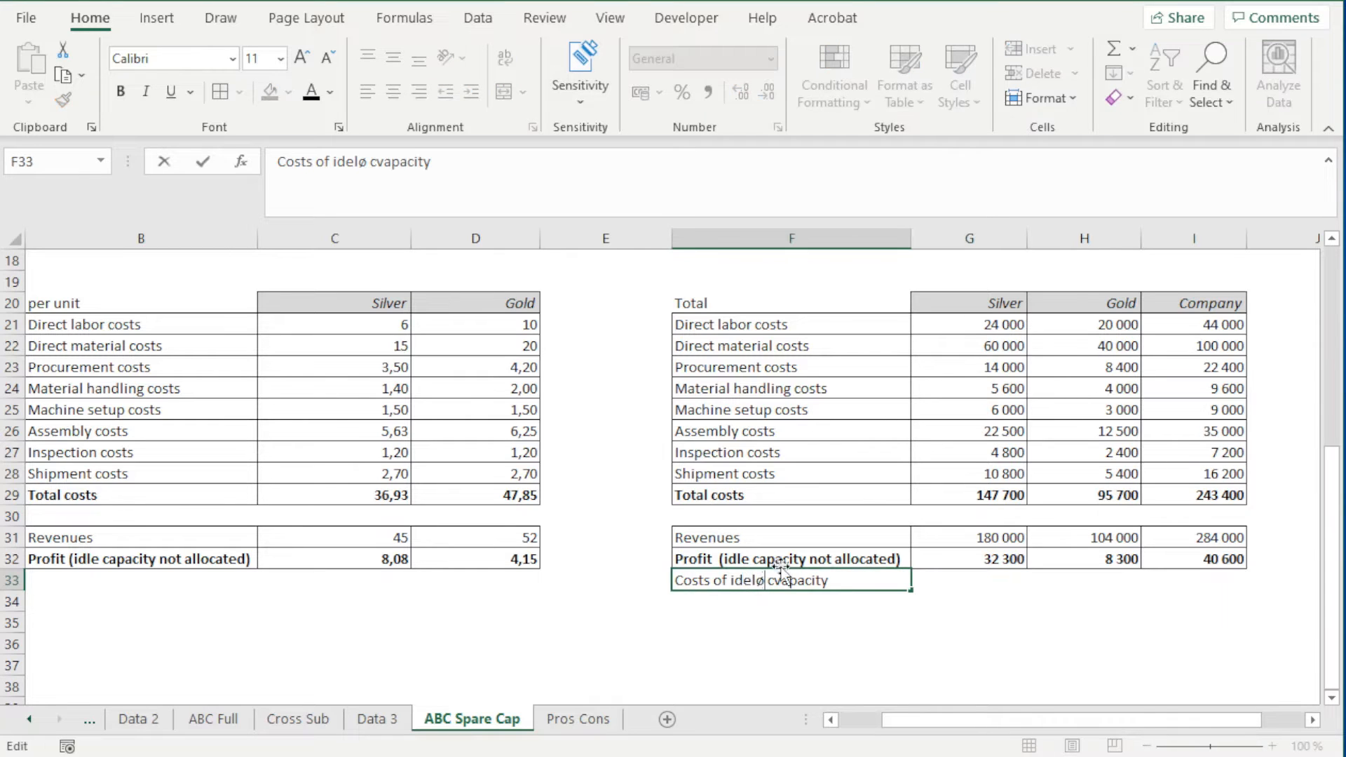
key("BackSpace")
key("BackSpace")
key("BackSpace")
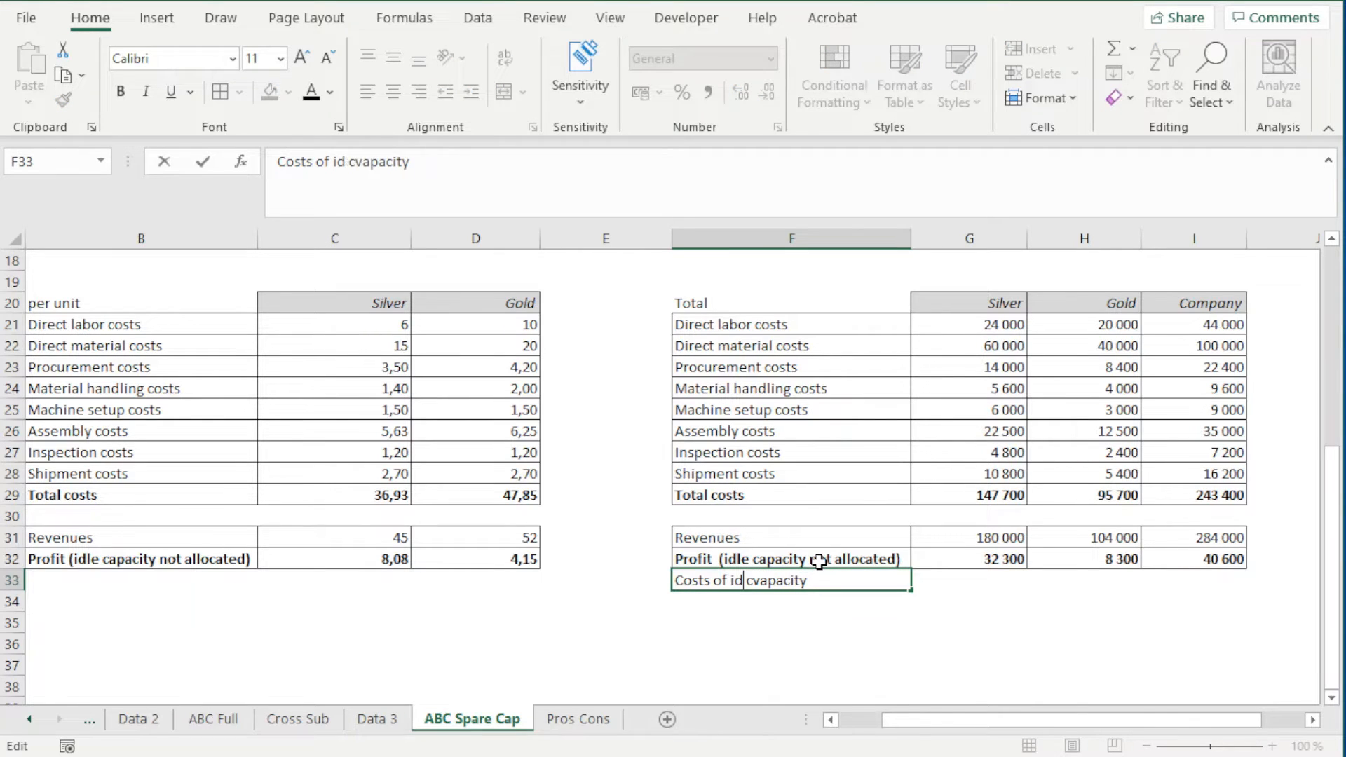
type("le")
key("Return")
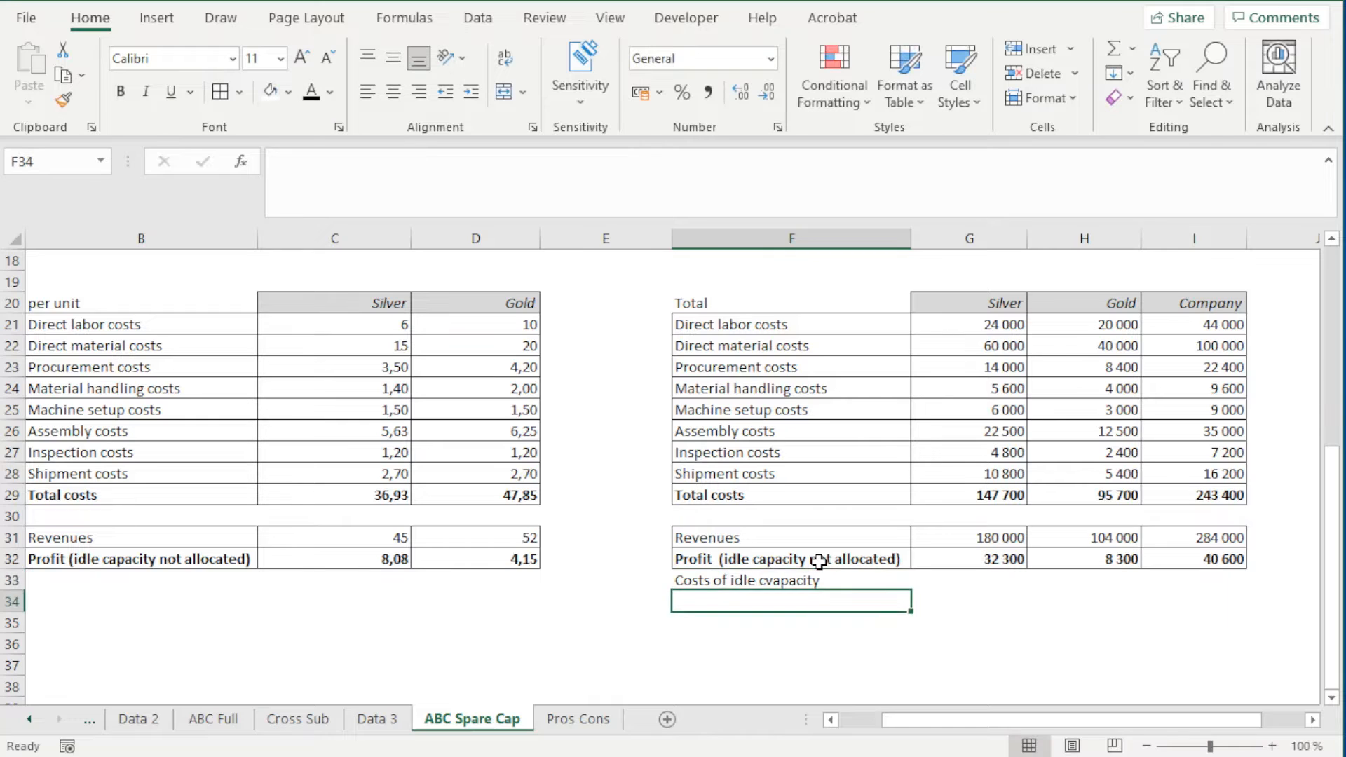
key("Up")
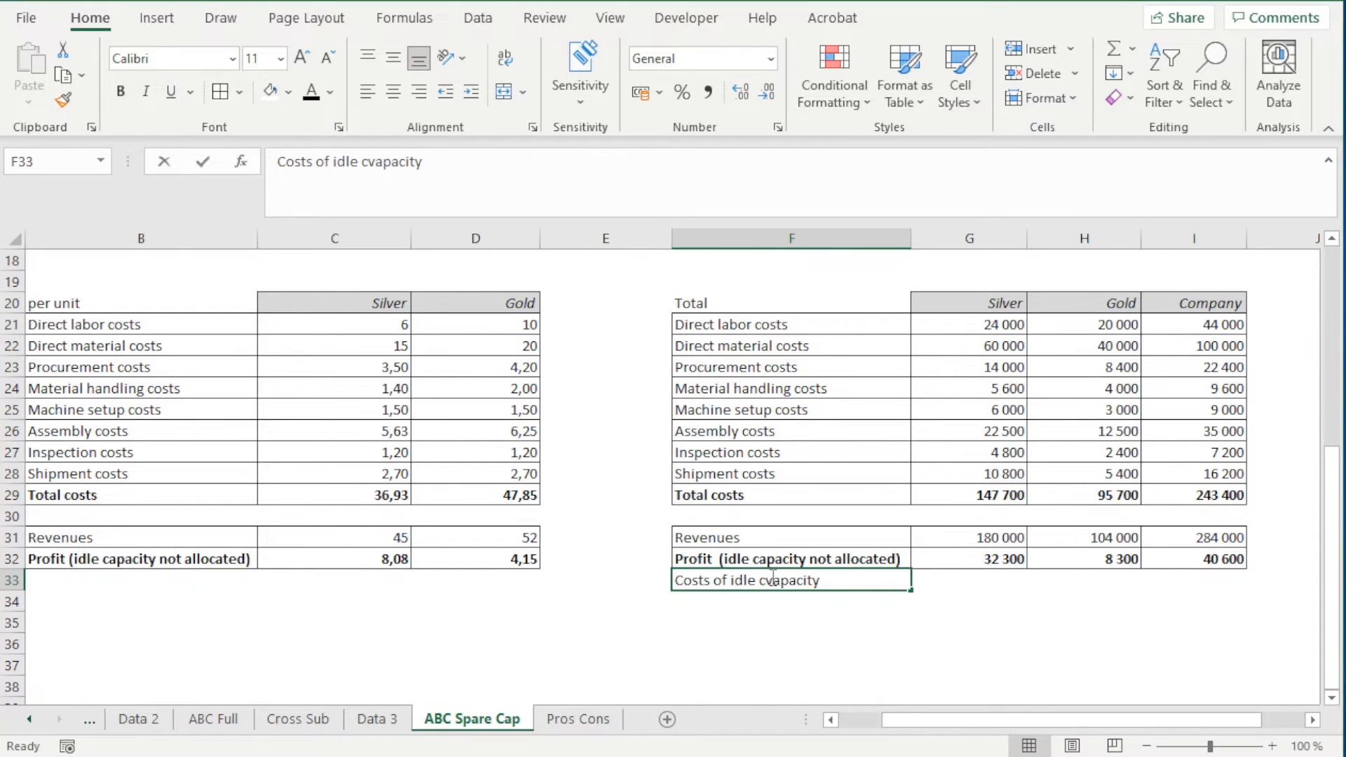
double_click(775, 581)
key("BackSpace")
key("Return")
Put an outside border around F33:H33 in the idle capacity cost row
key("Up")
key("shift+Right")
key("shift+Right")
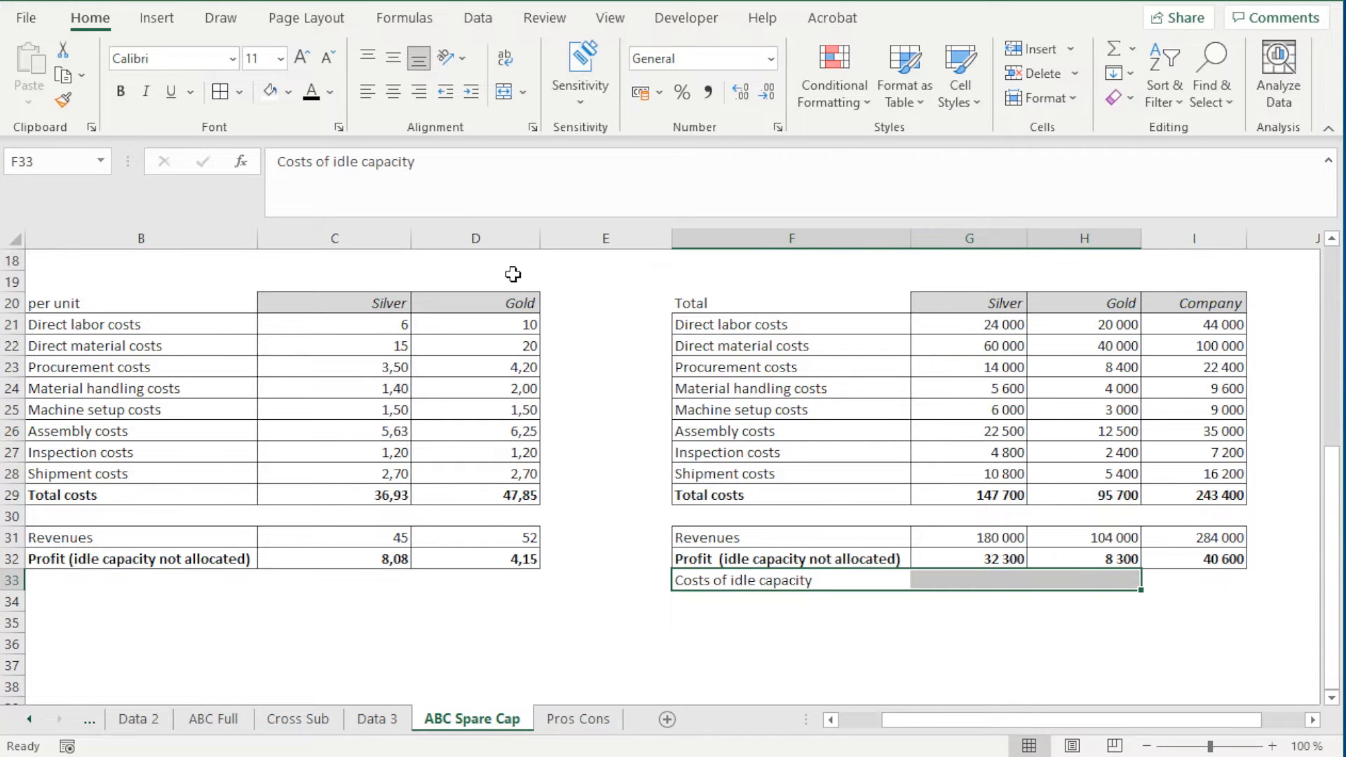
left_click(239, 92)
left_click(228, 306)
left_click(857, 582)
left_click(939, 602)
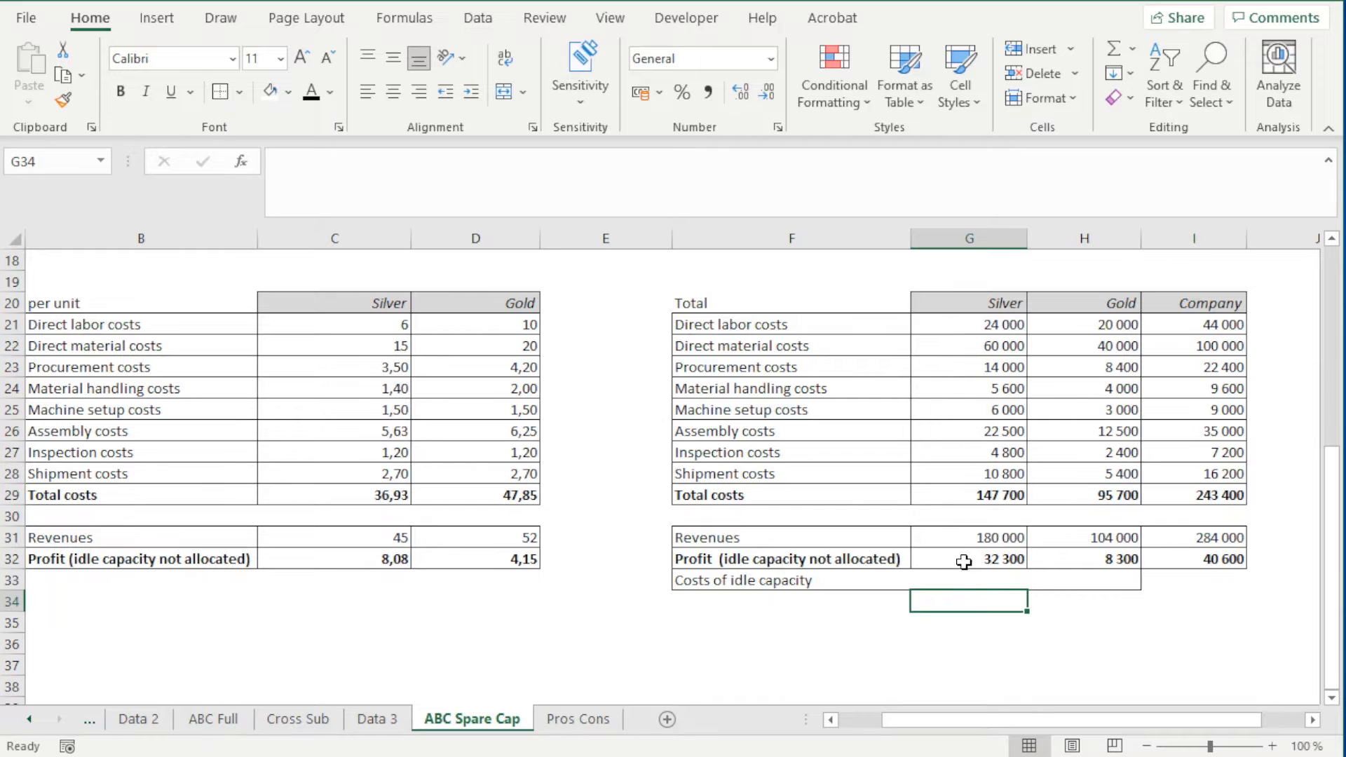
left_click_drag(1122, 566, 1111, 575)
left_click(1011, 574)
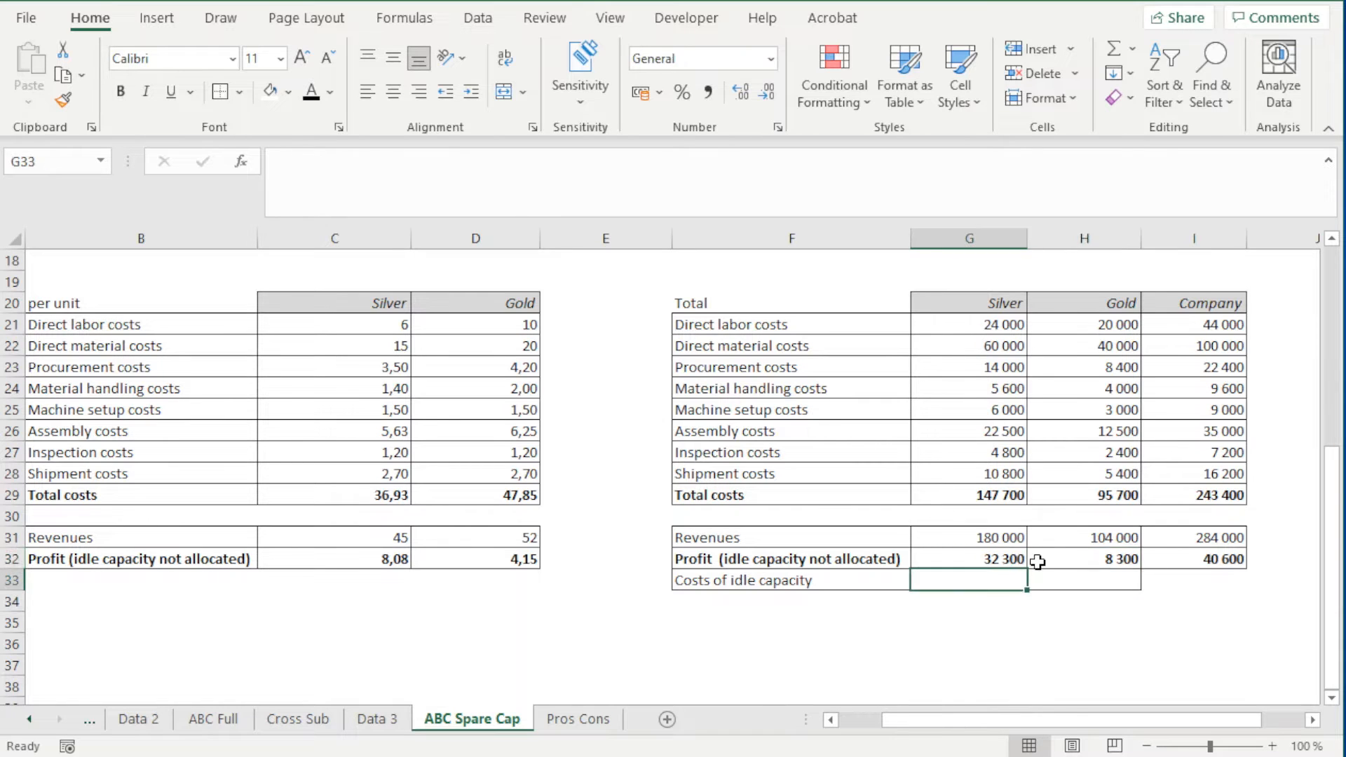
left_click(1037, 560)
left_click(986, 573)
Link the Company cell I33 to the total idle capacity cost with =K16 and make it bold with borders
left_click(1153, 579)
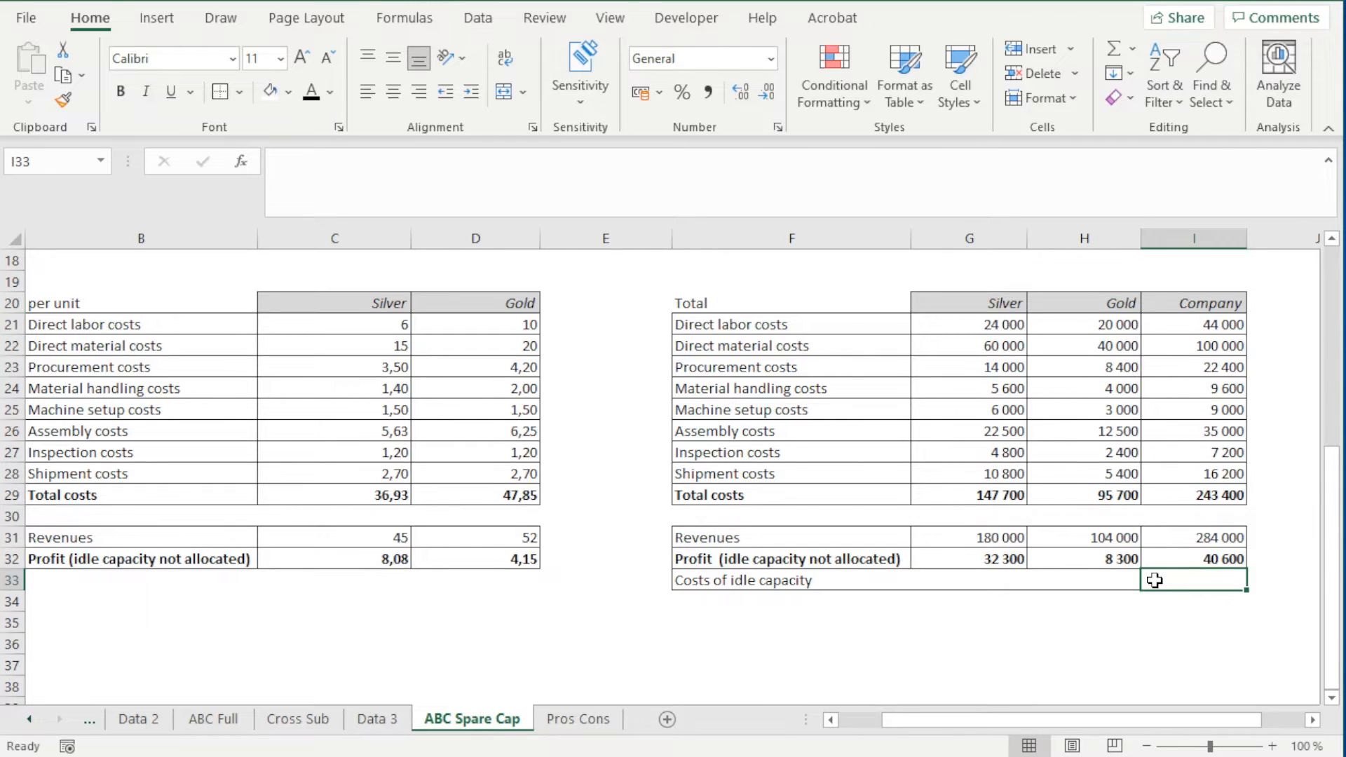
type("=")
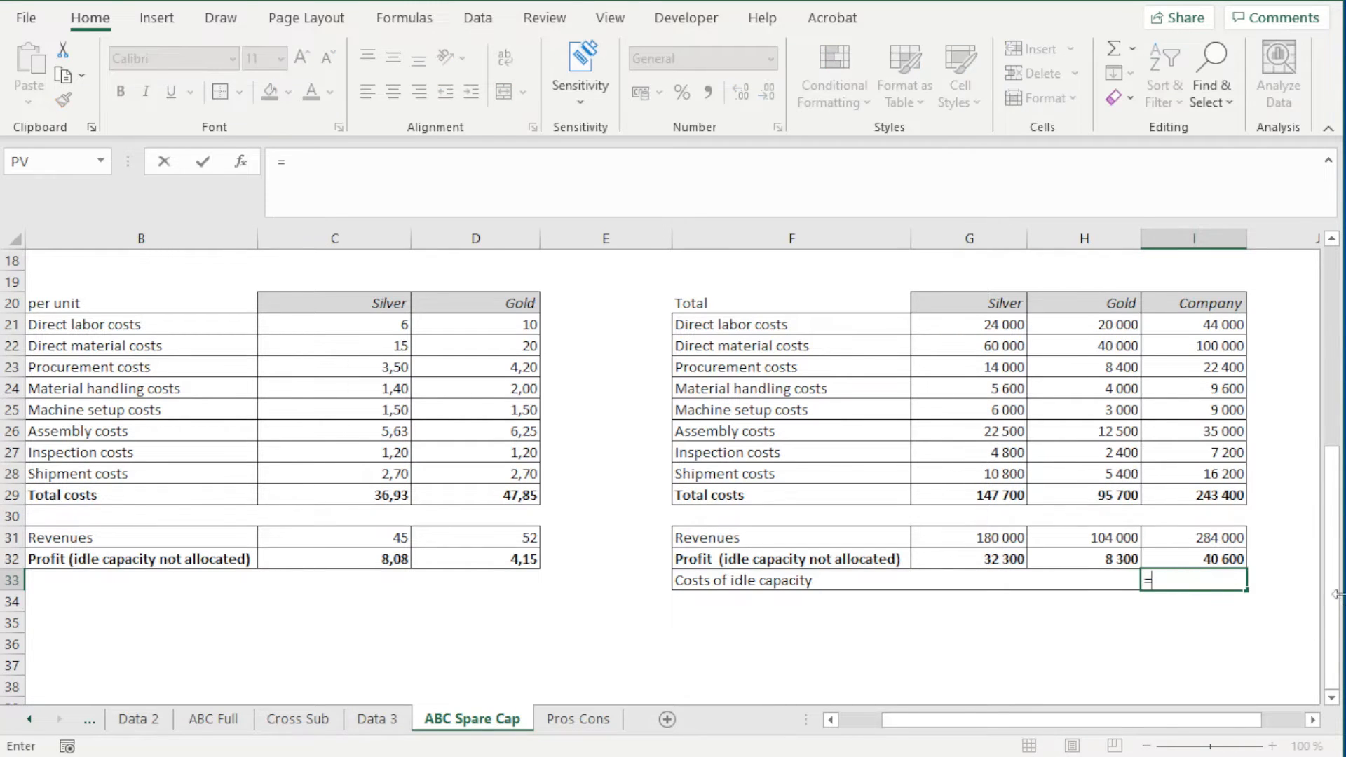
left_click_drag(1333, 604, 1333, 552)
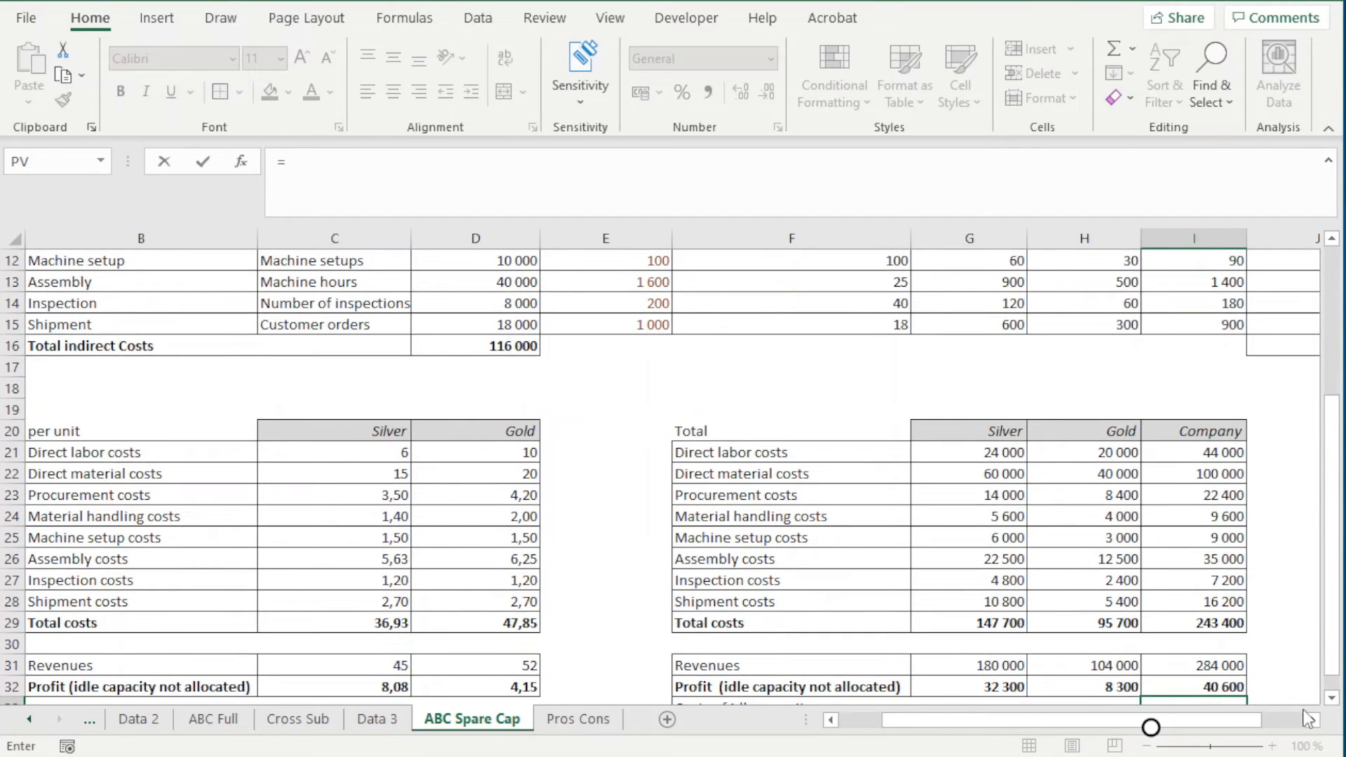
scroll(1308, 718, "right", 3)
left_click(1191, 343)
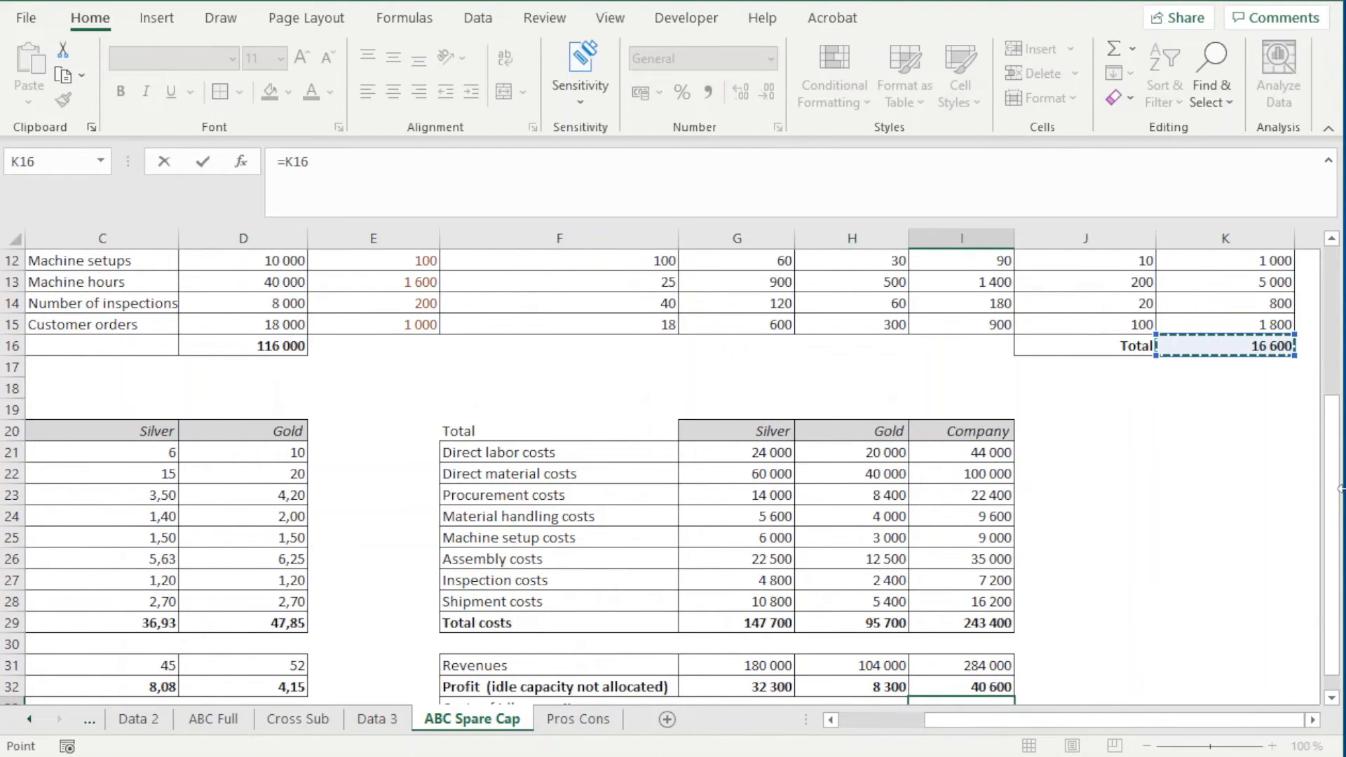
left_click_drag(1339, 489, 1339, 505)
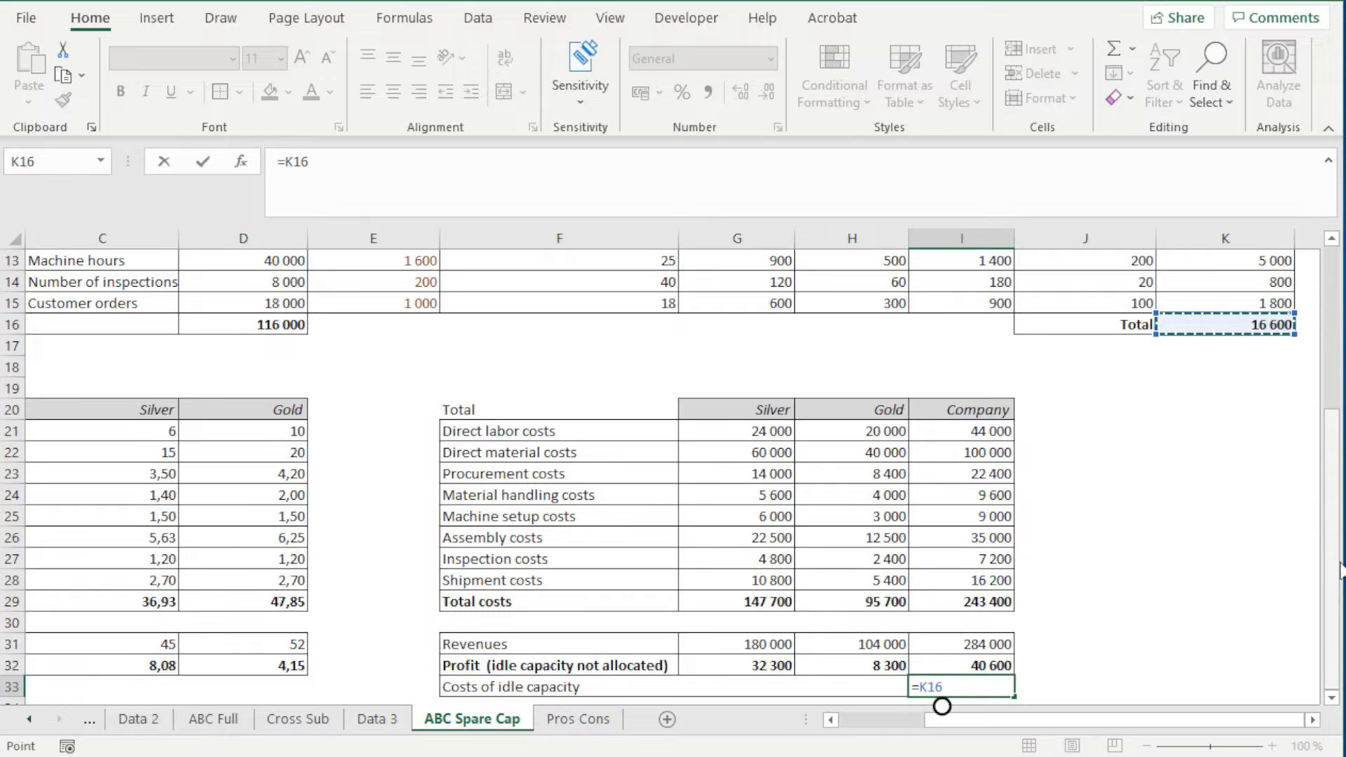
key("Return")
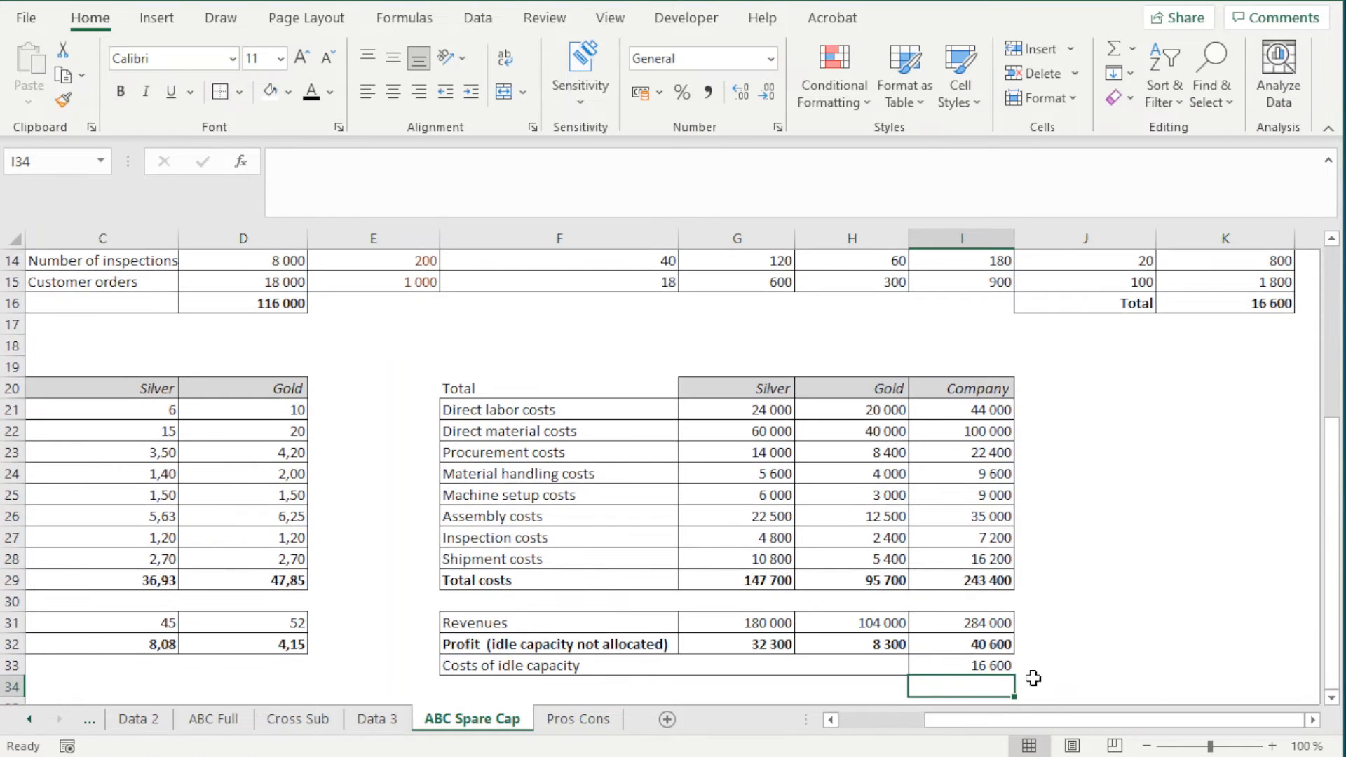
left_click(996, 667)
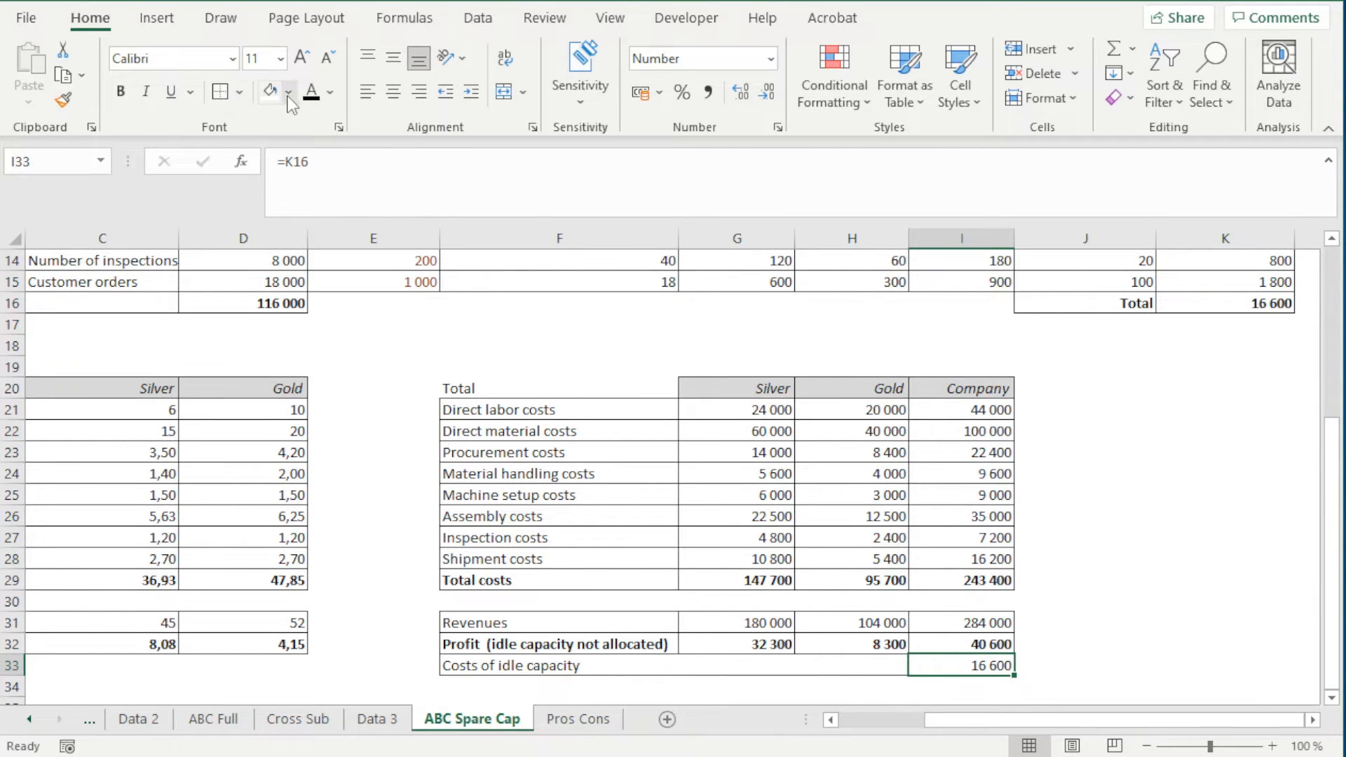
left_click(1094, 559)
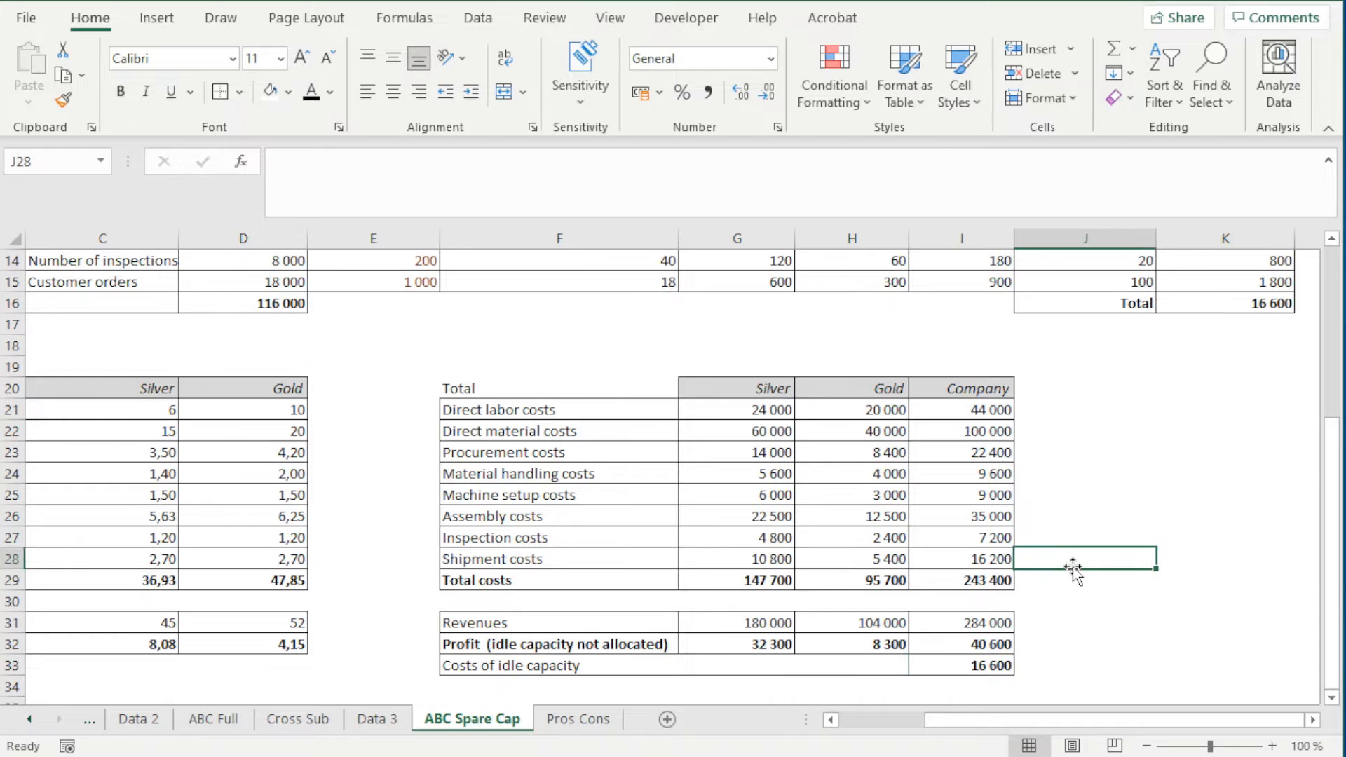
Enter the label "Profit" in F34 and put an outside border around F34:H34
scroll(1068, 576, "down", 2)
left_click(994, 559)
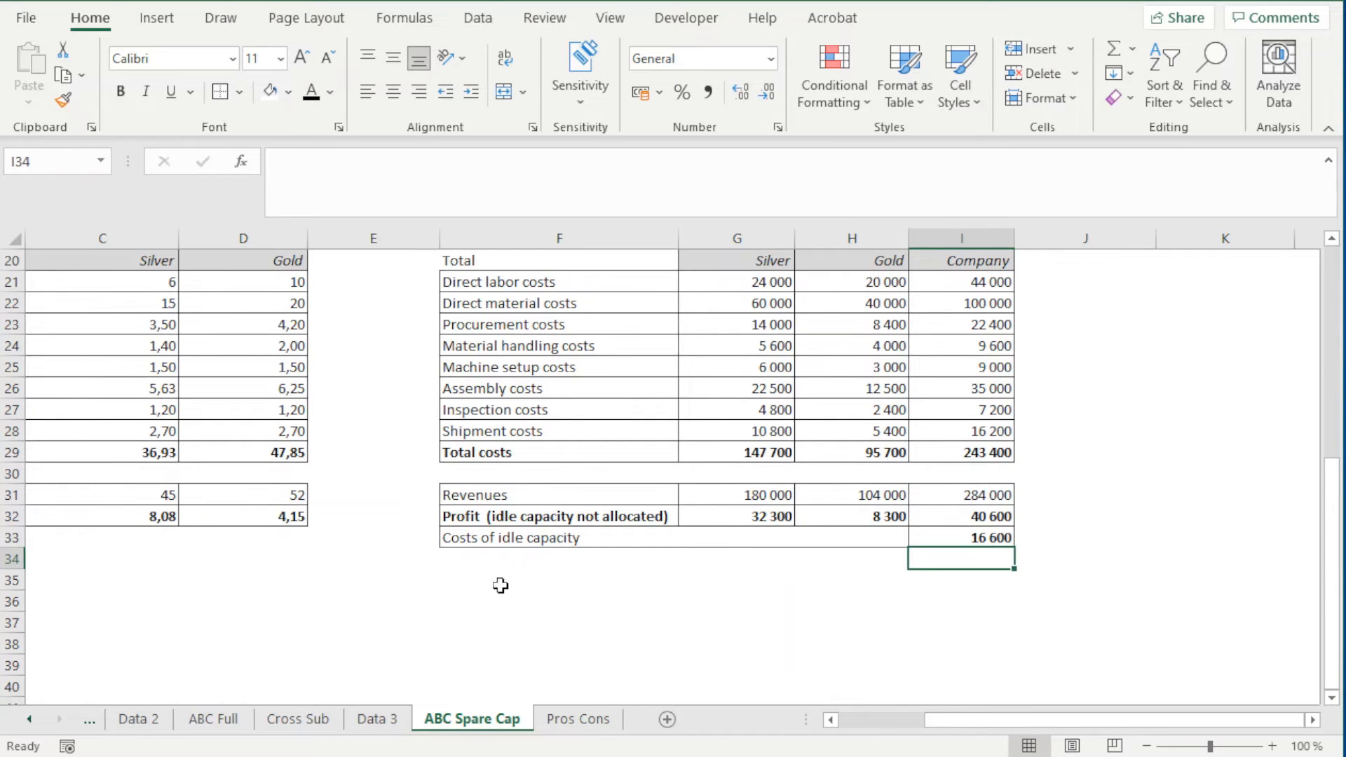
left_click(500, 561)
left_click(490, 518)
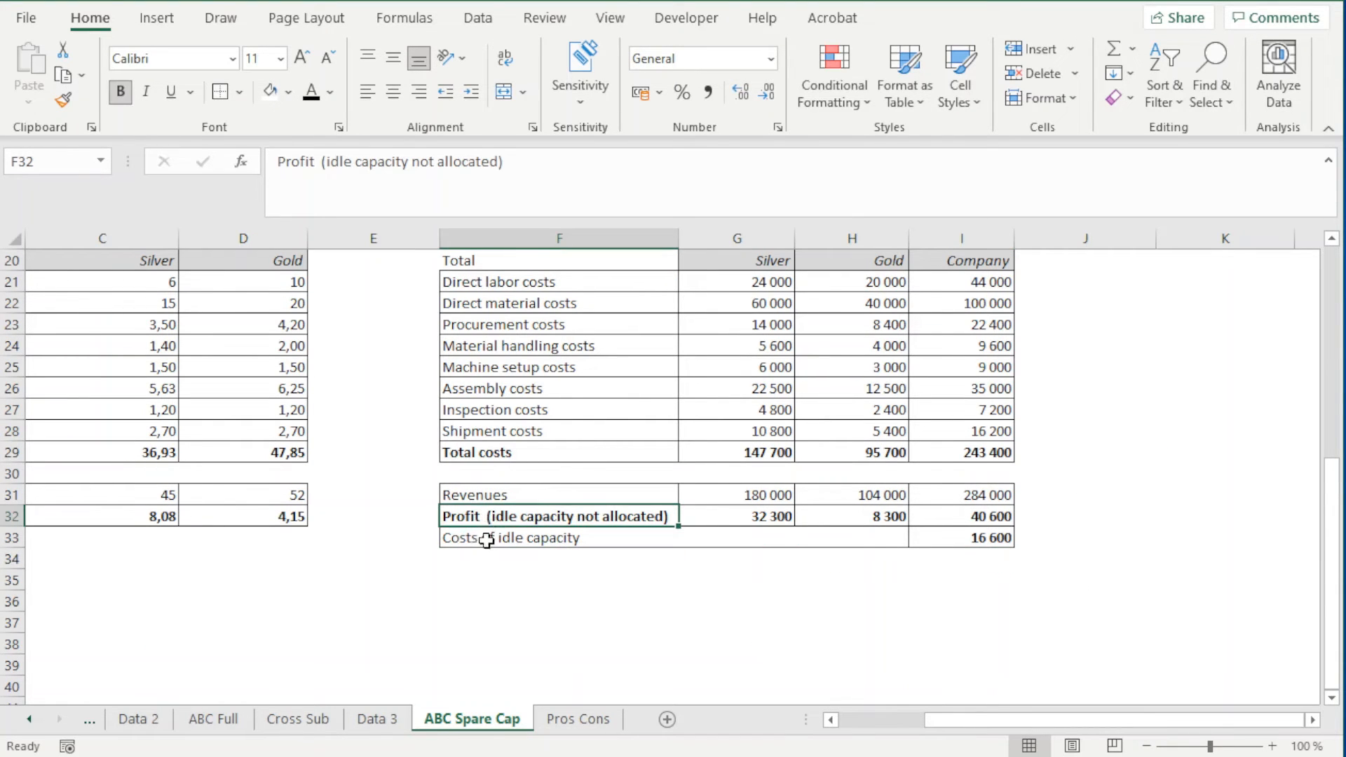
left_click(484, 560)
type("P")
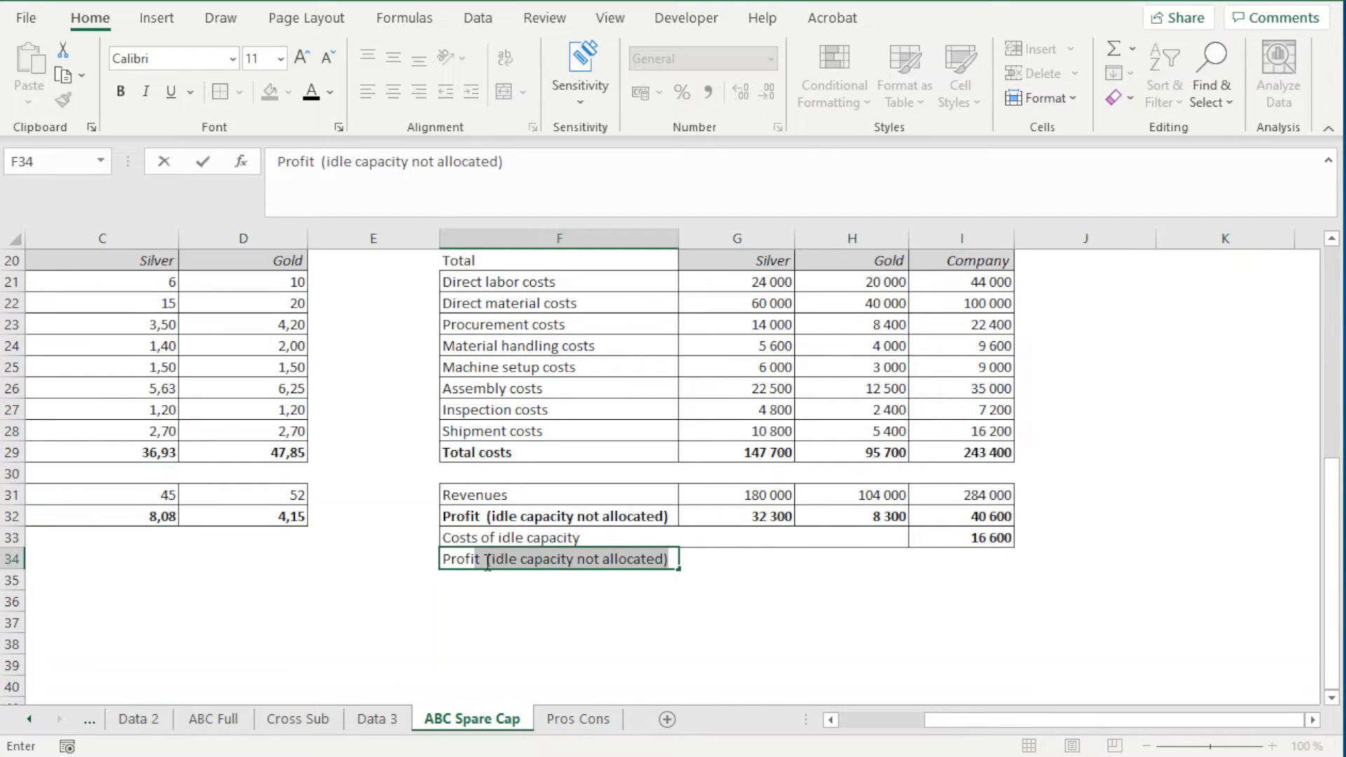
type("rofit")
key("BackSpace")
key("Return")
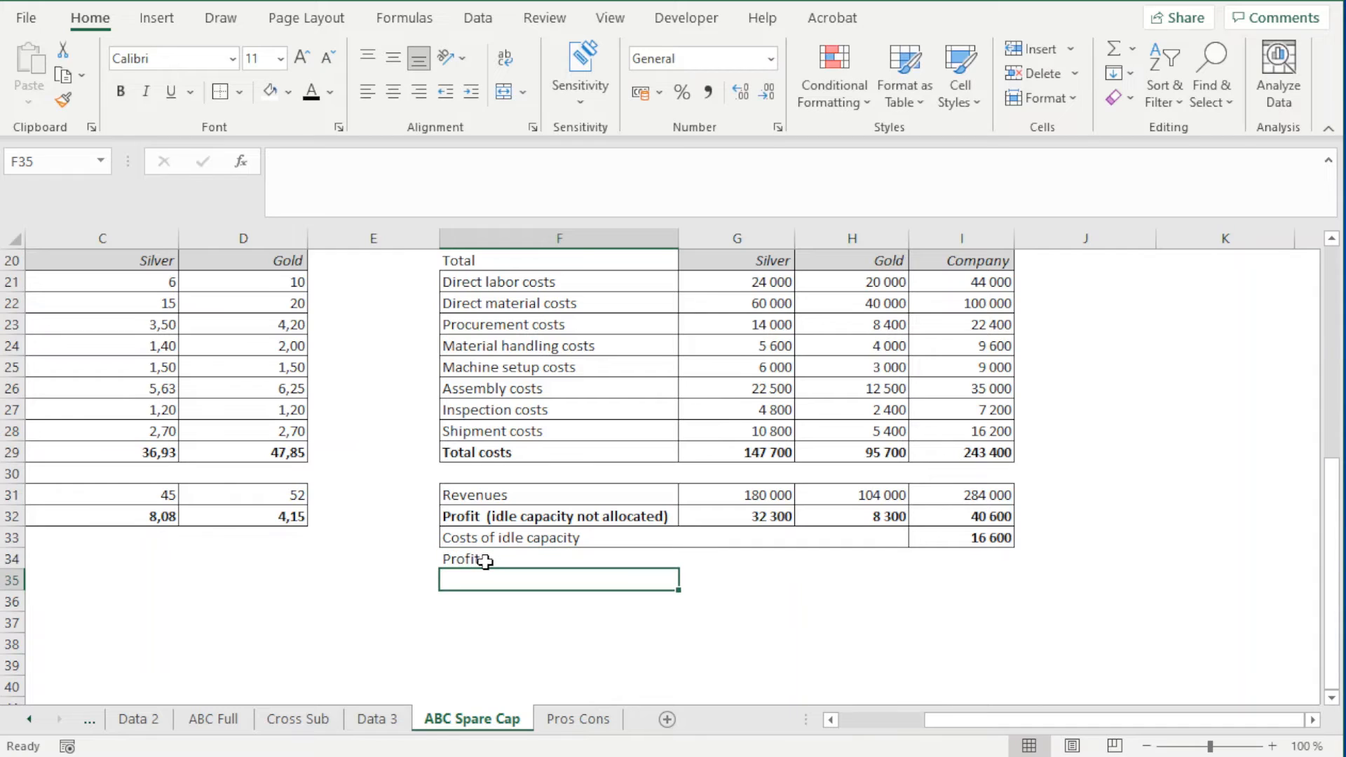
left_click(485, 561)
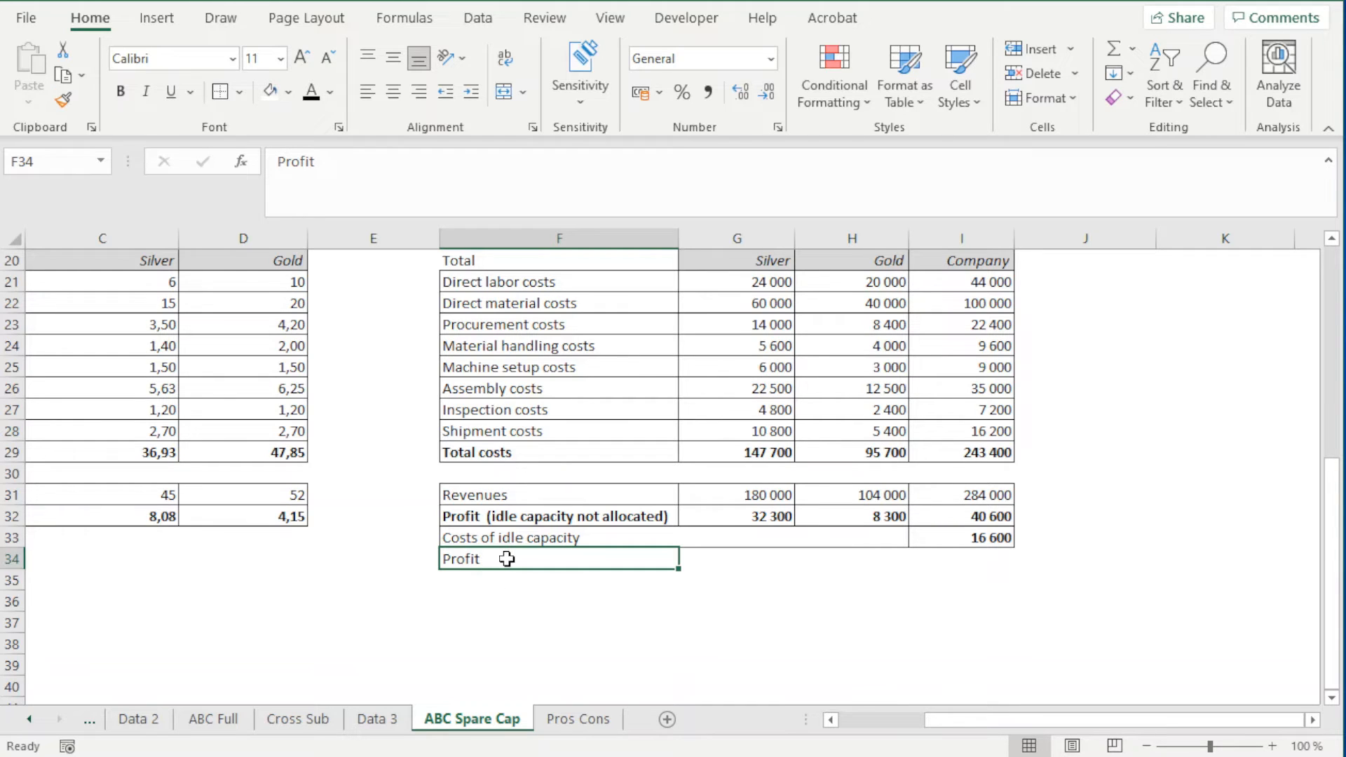
left_click_drag(673, 561, 862, 559)
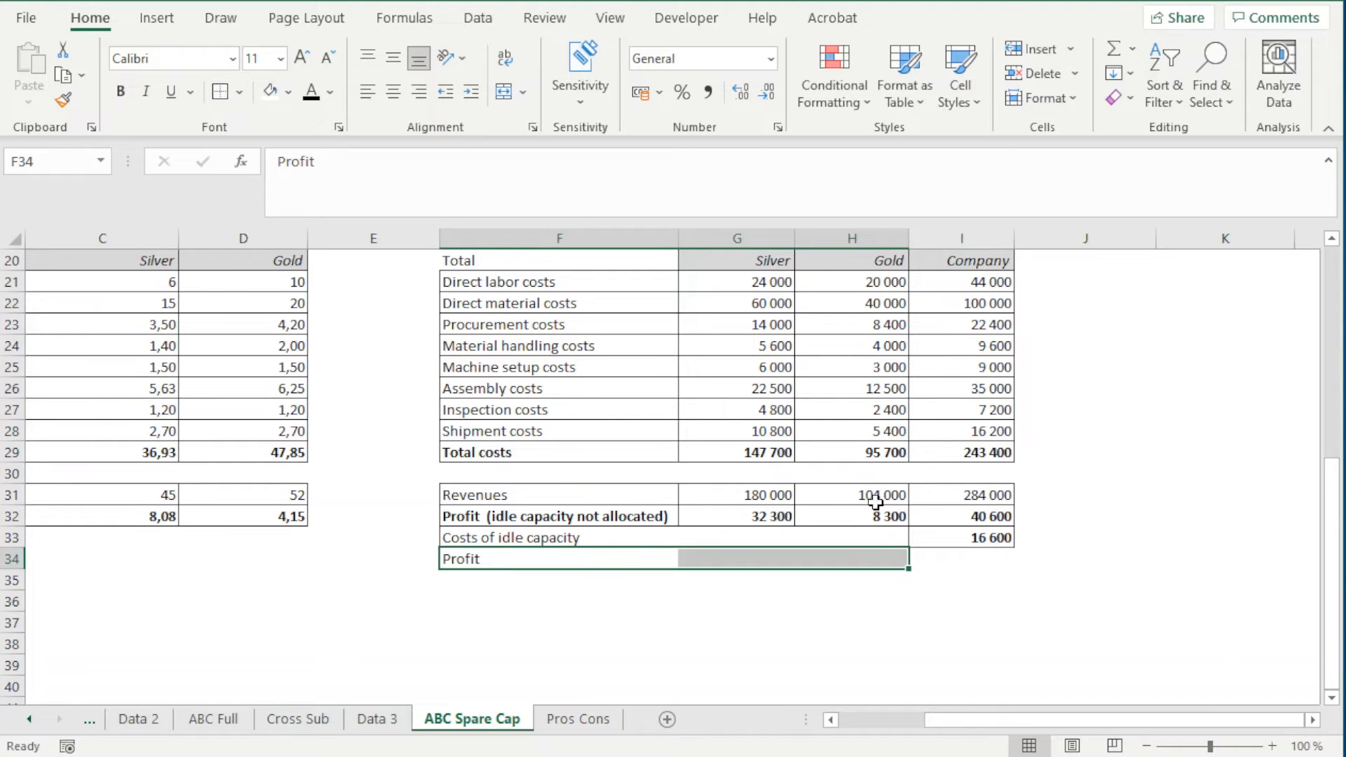
Calculate the Company profit after idle capacity costs in I34 with =I32-I33 and make it bold with borders
left_click(950, 559)
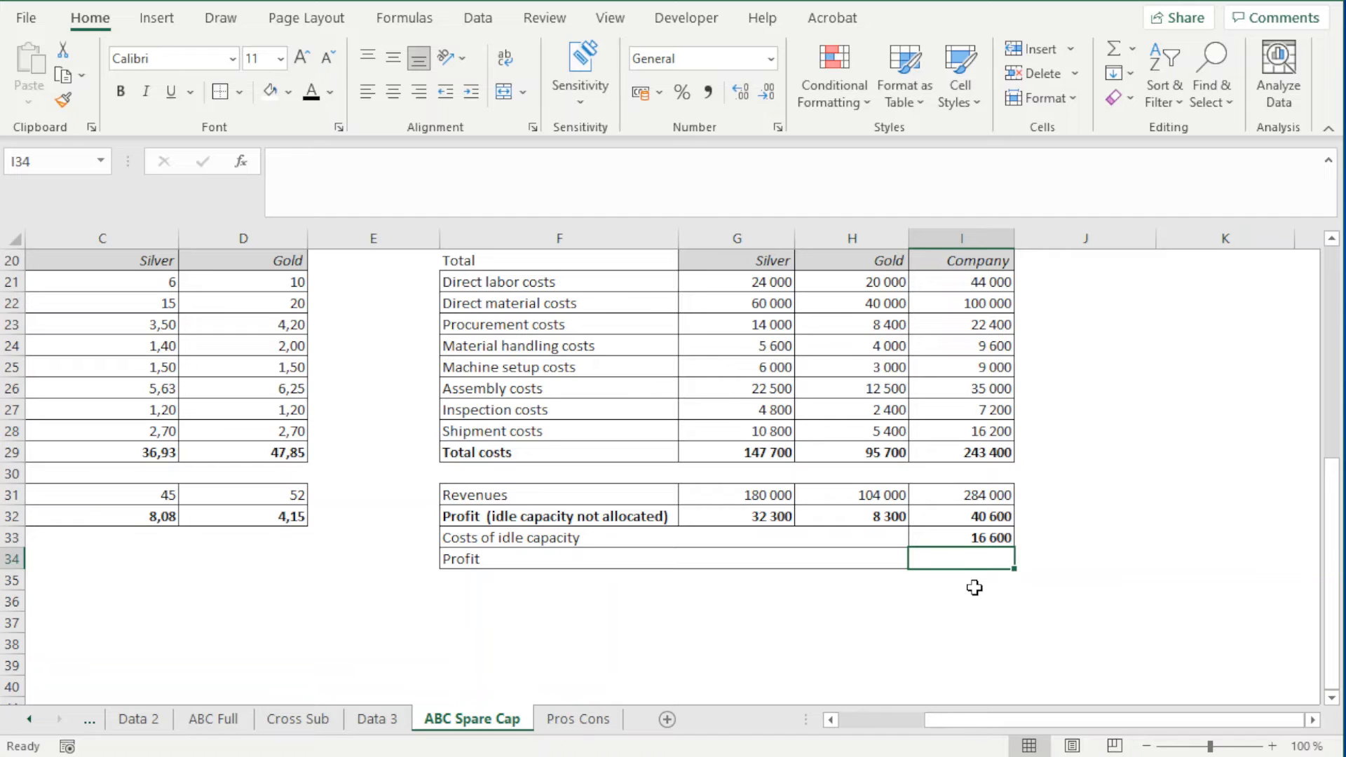
type("=")
key("Up")
key("Up")
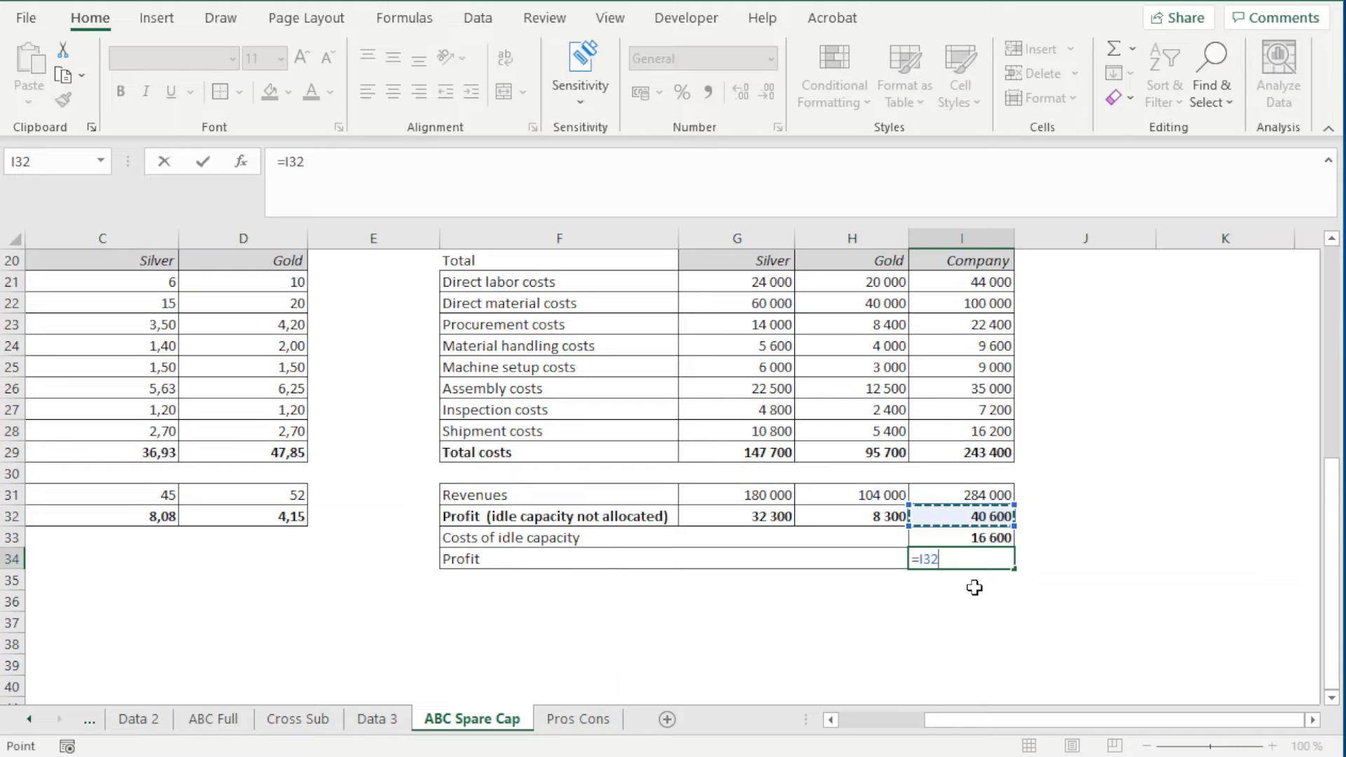
type("-")
key("Up")
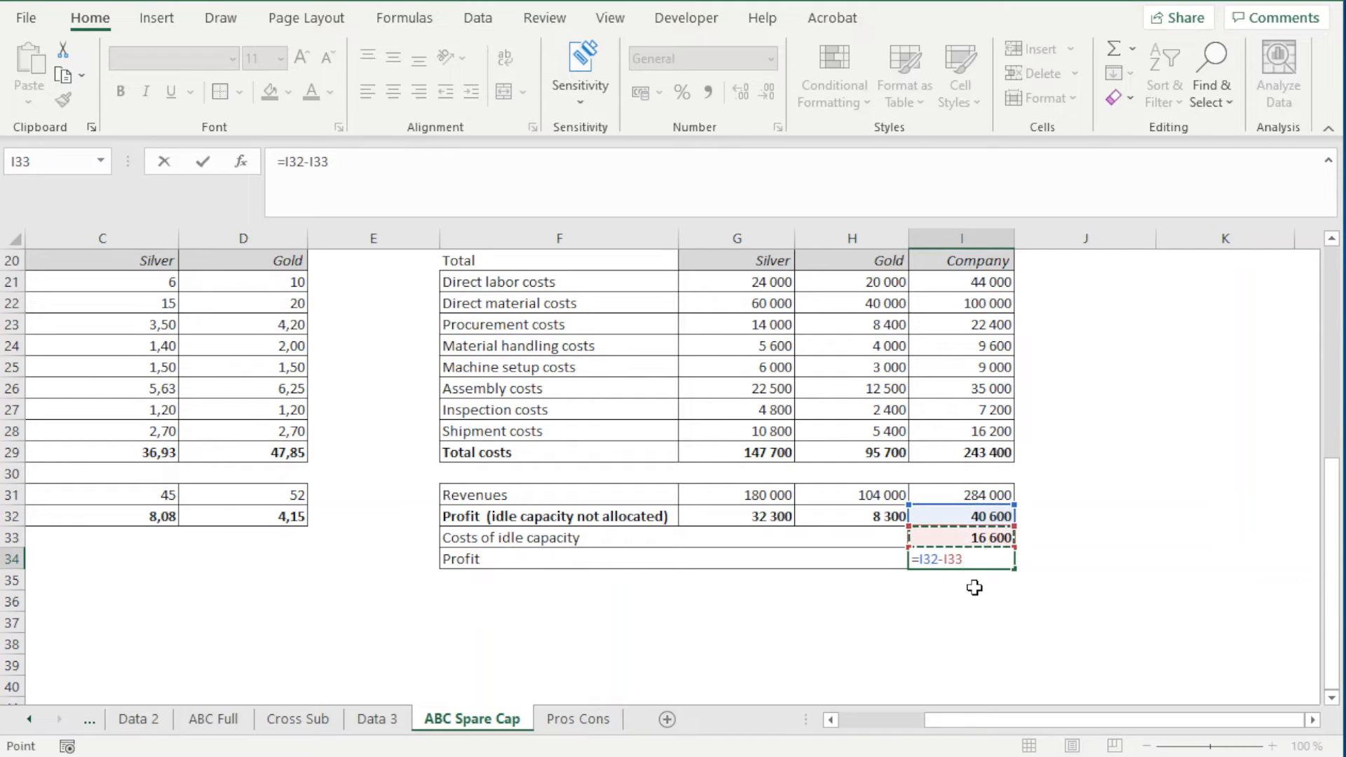
key("Return")
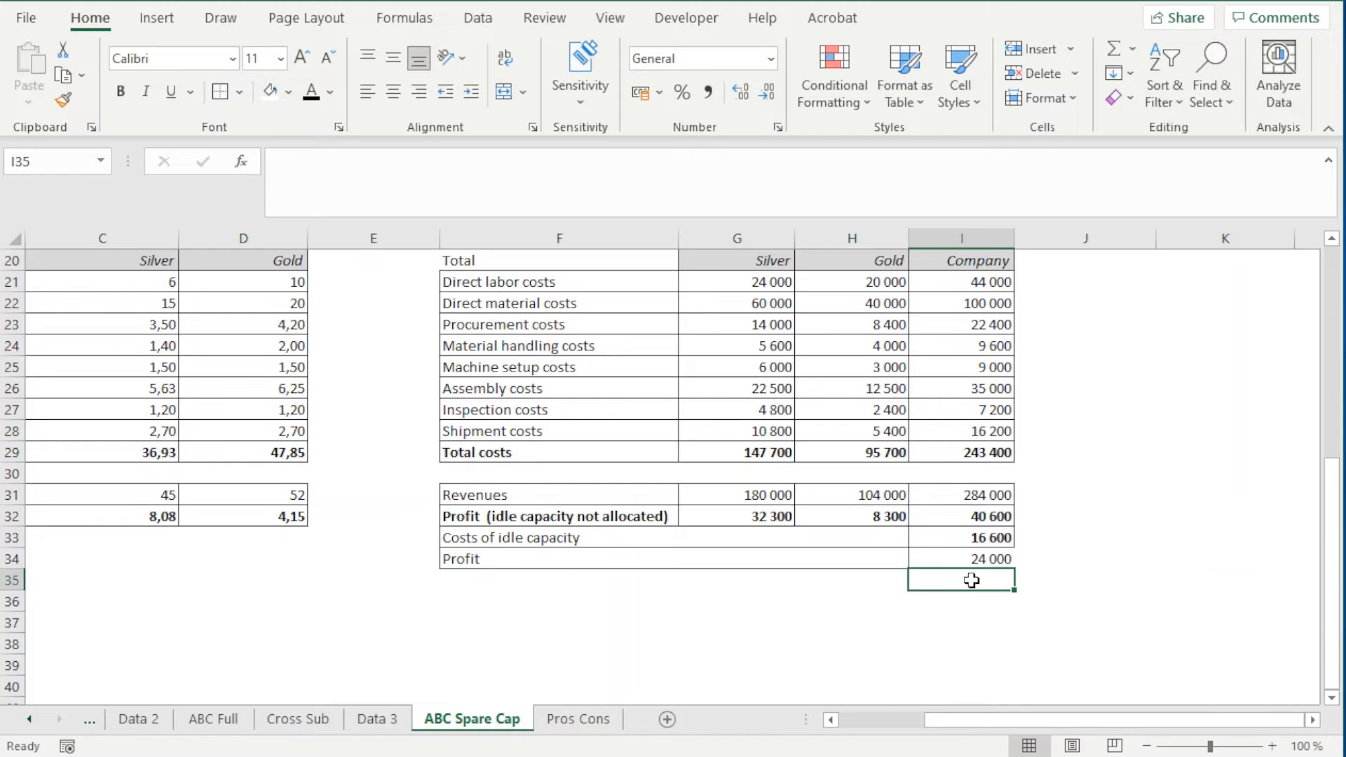
left_click(973, 564)
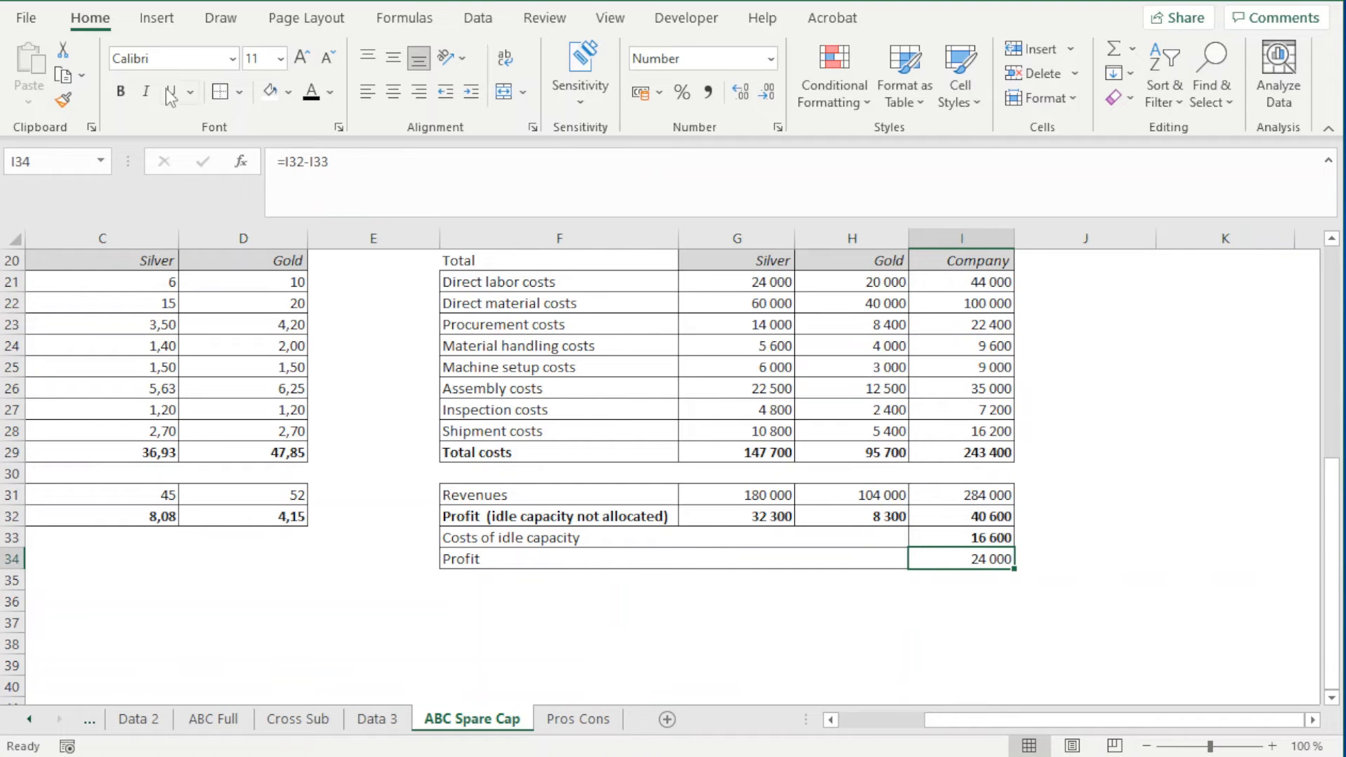
left_click(743, 561)
Compare the Company profit after idle capacity costs on ABC Spare Cap with the Company profit on ABC Full
scroll(1079, 540, "up", 2)
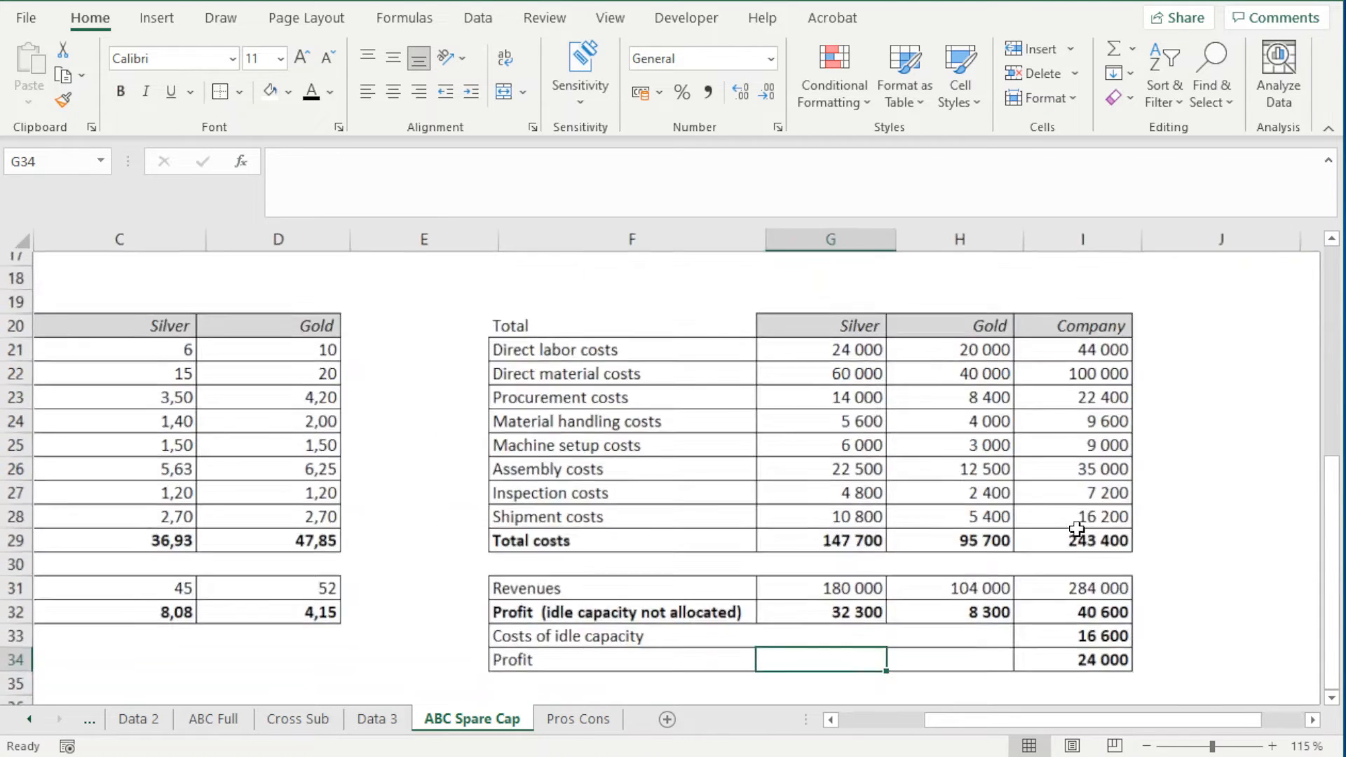
scroll(1206, 619, "down", 1)
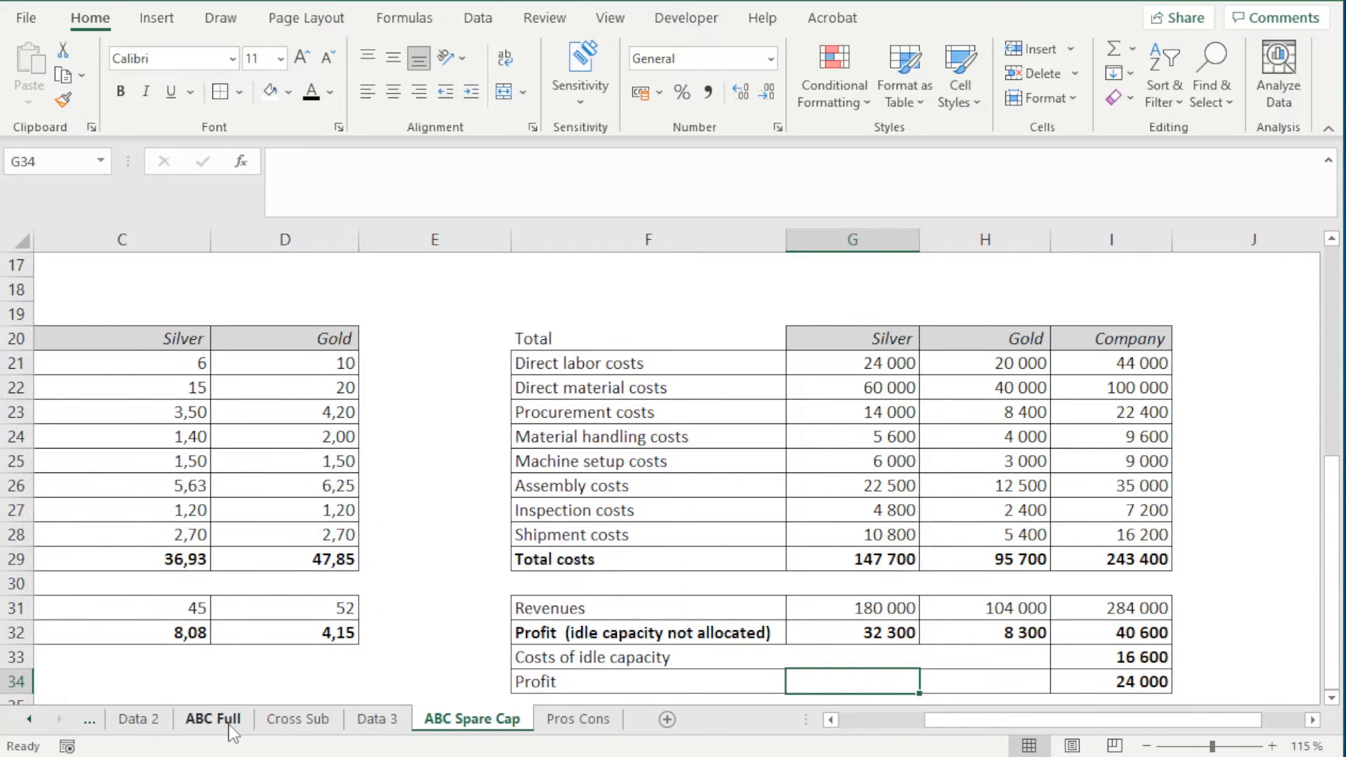
scroll(414, 634, "down", 1)
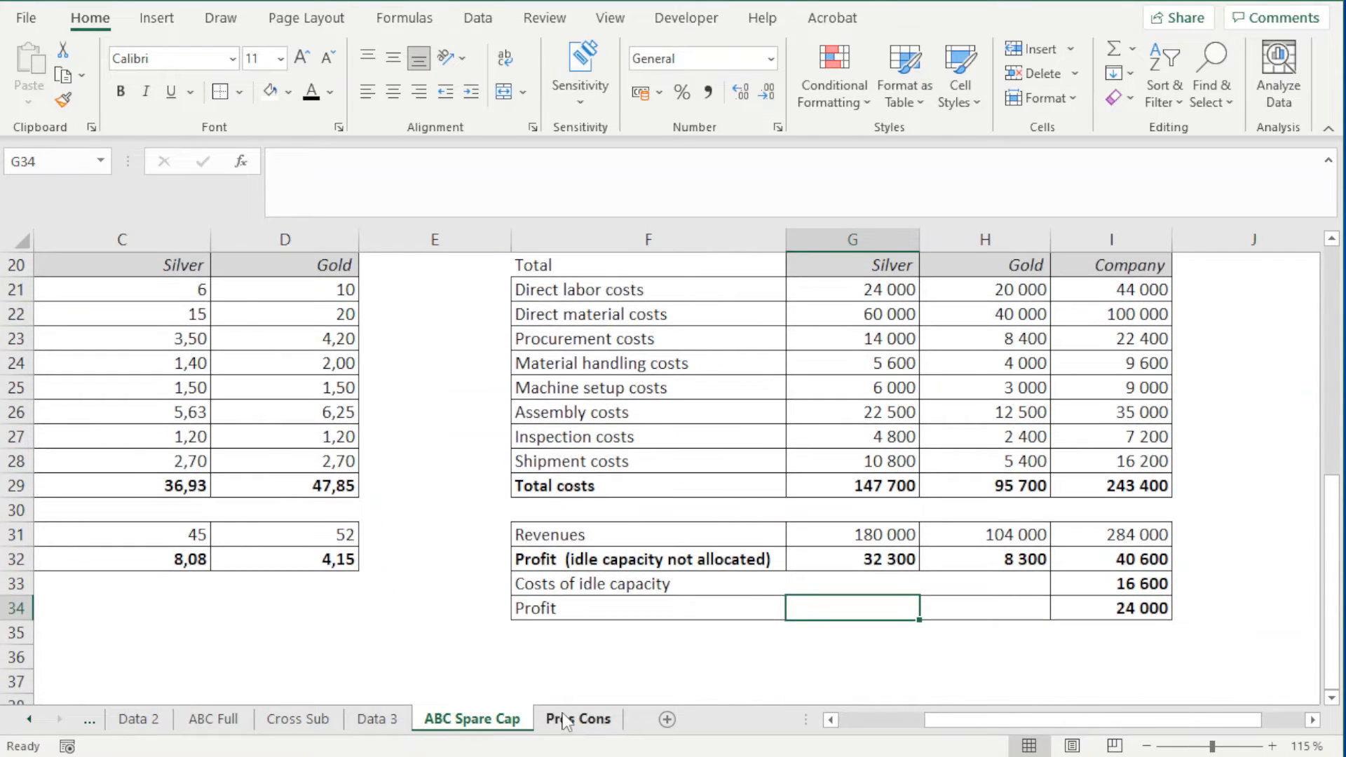
left_click(228, 722)
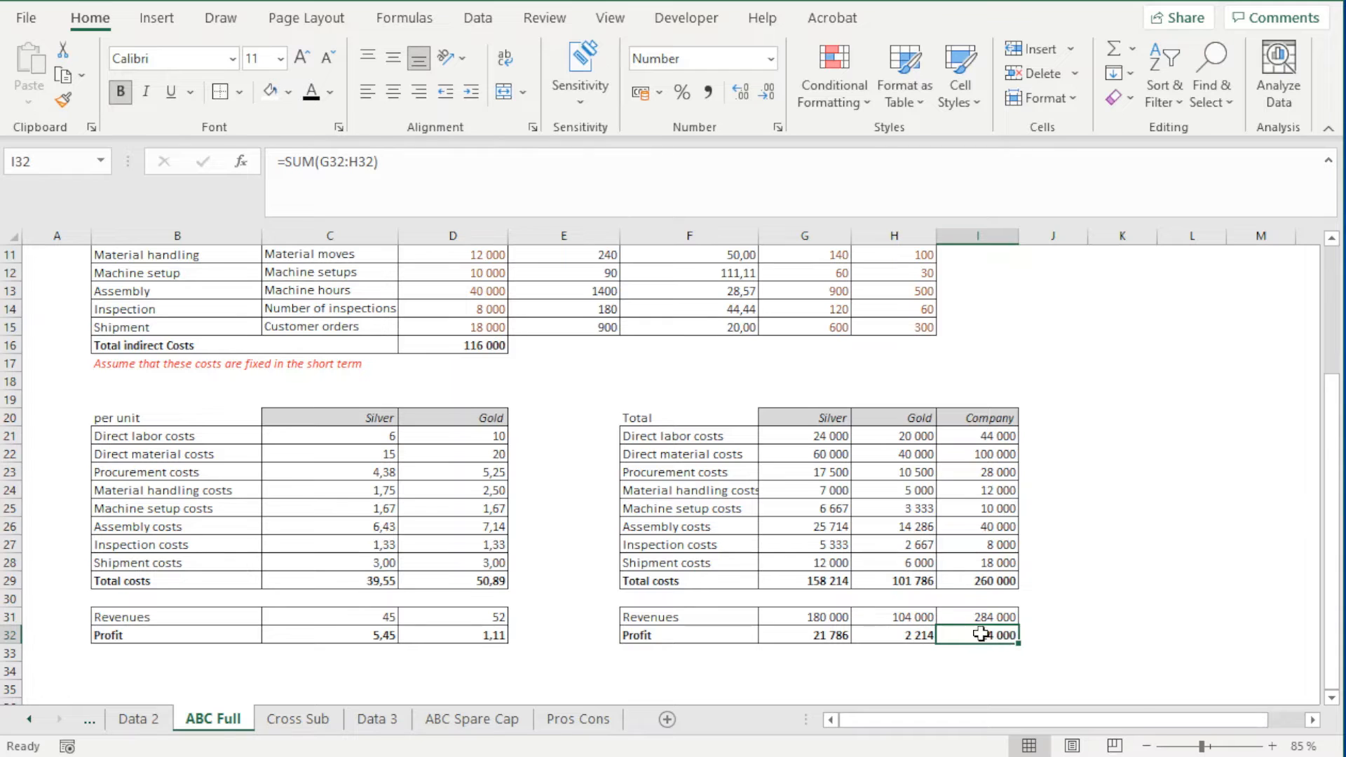
left_click(462, 720)
scroll(522, 613, "up", 2)
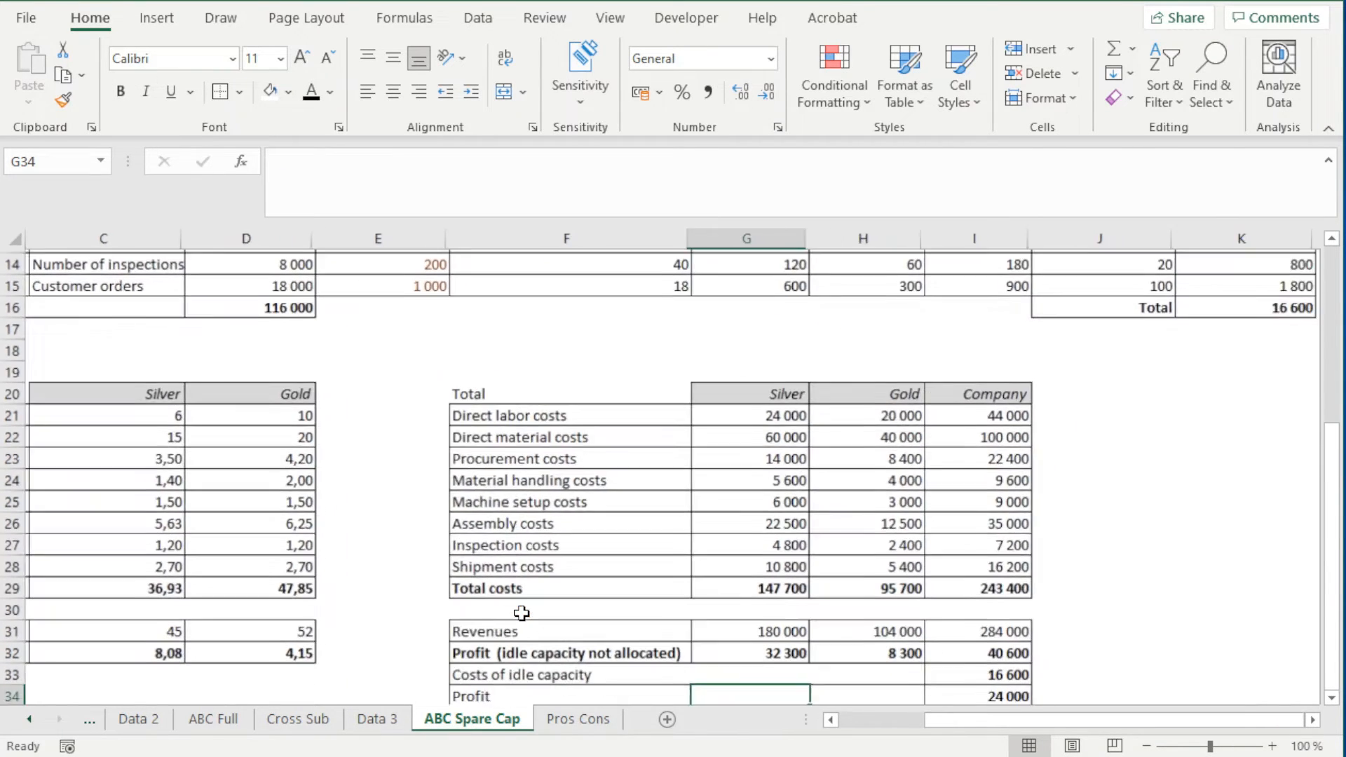
scroll(511, 611, "down", 1)
scroll(511, 610, "down", 1)
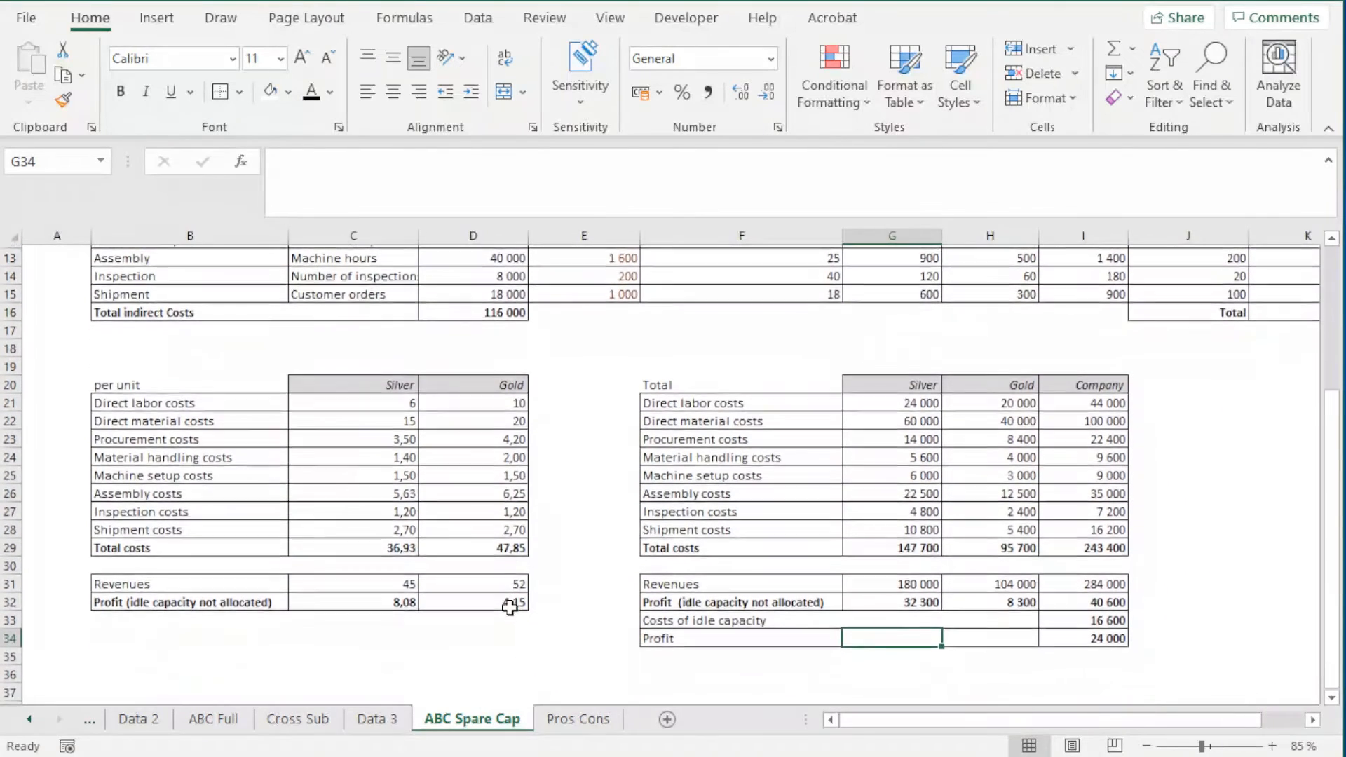
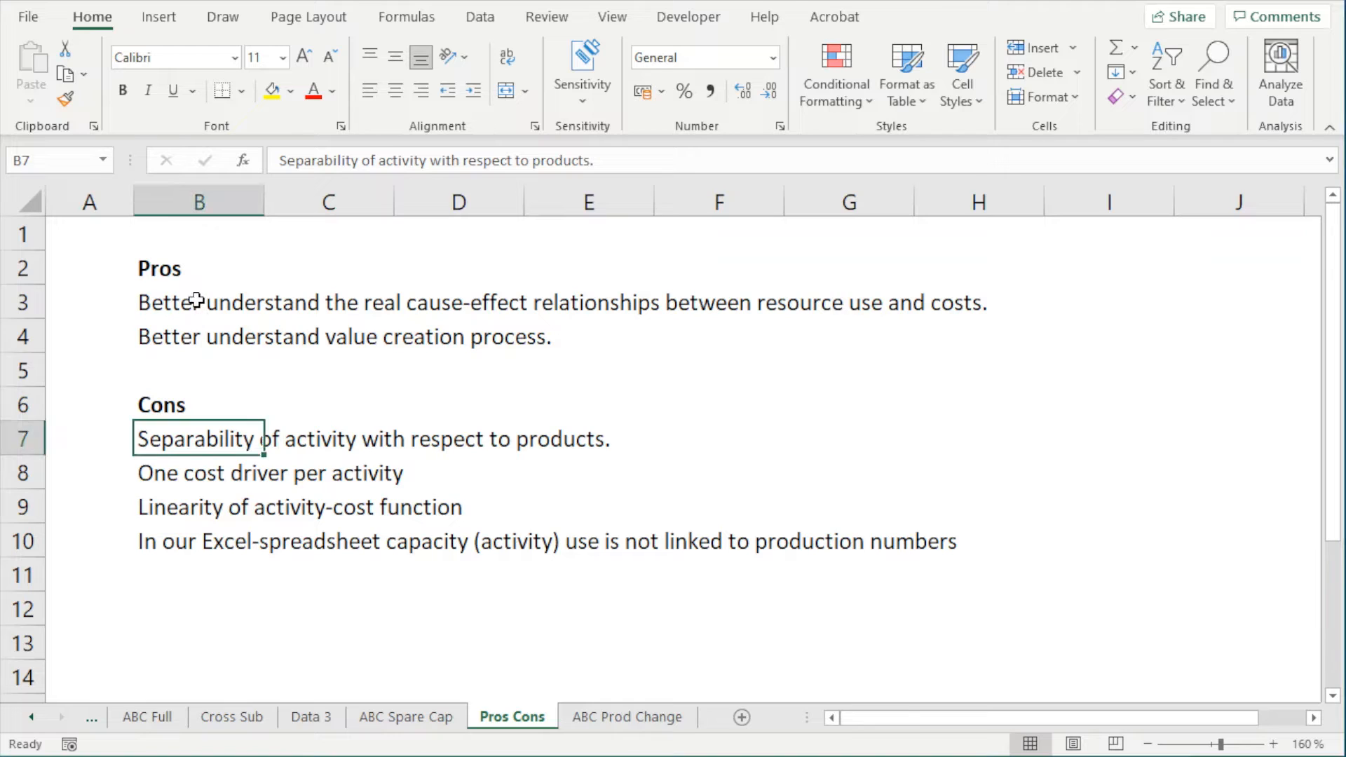
Review the pros and the separability limitation on Pros Cons against Procurement and its Silver and Gold capacity use on ABC Spare Cap
left_click(241, 304)
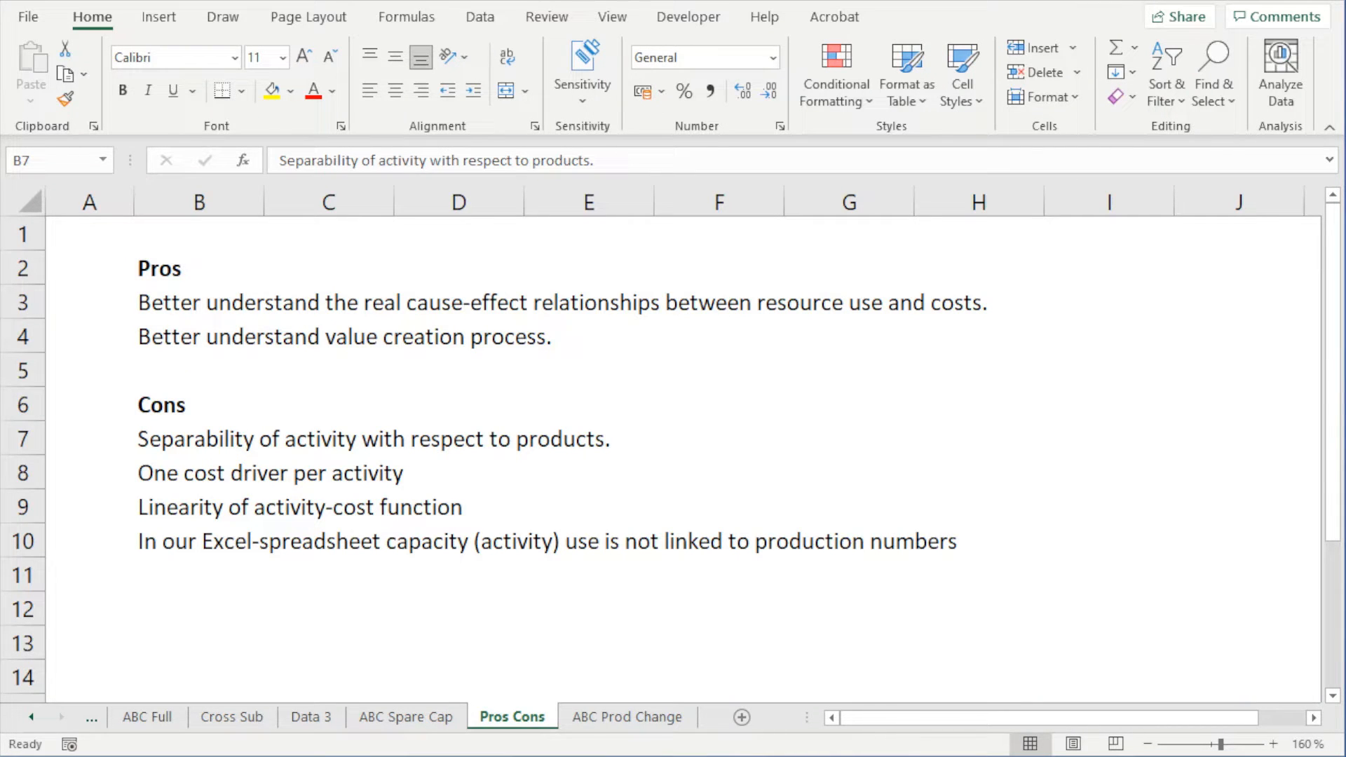
left_click(230, 439)
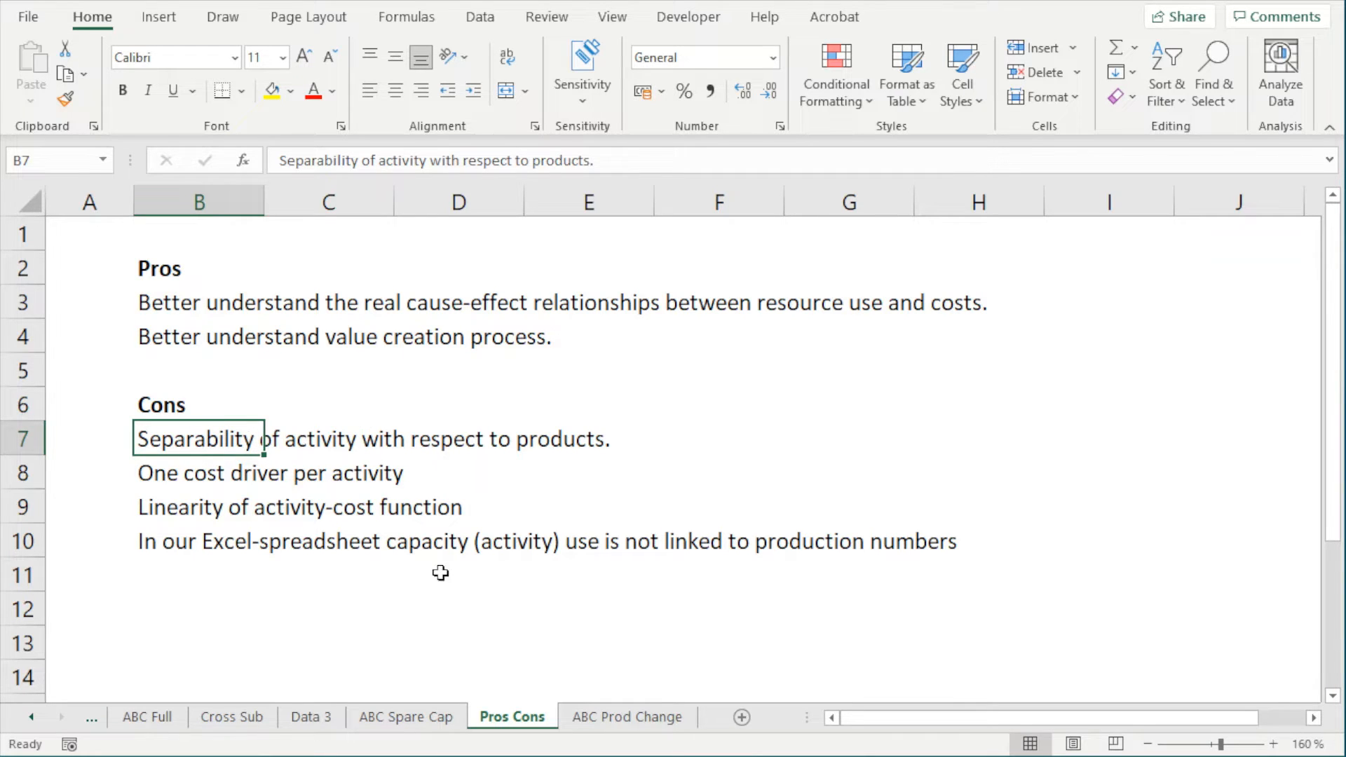
left_click(407, 723)
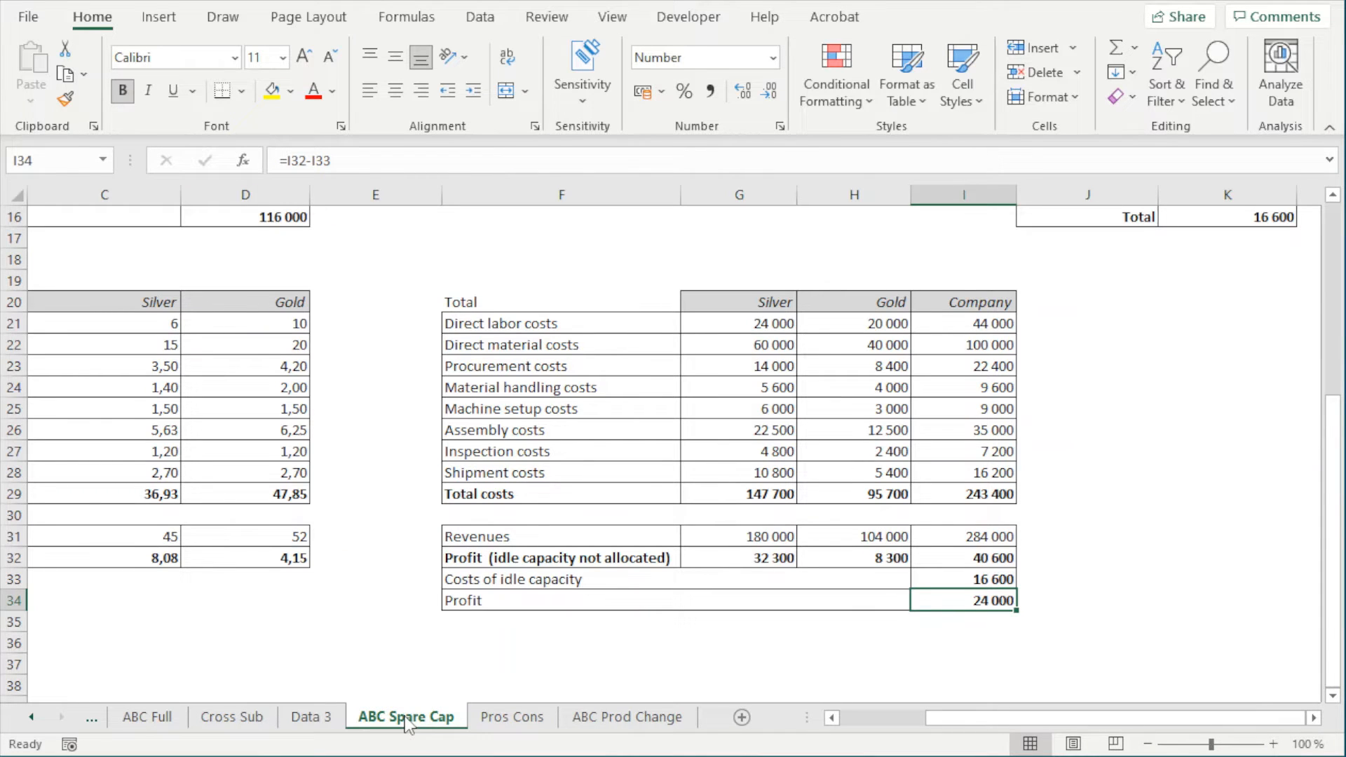
scroll(733, 627, "up", 3)
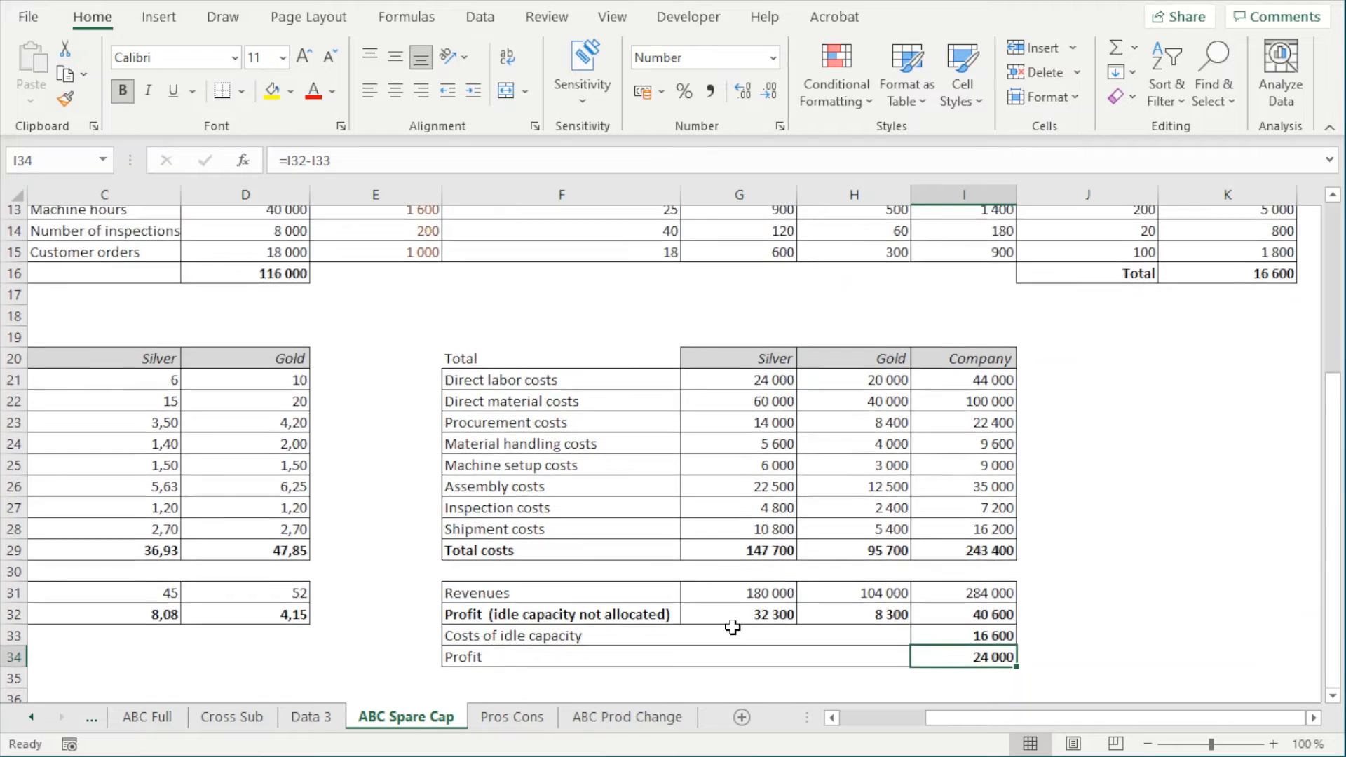
scroll(732, 627, "up", 2)
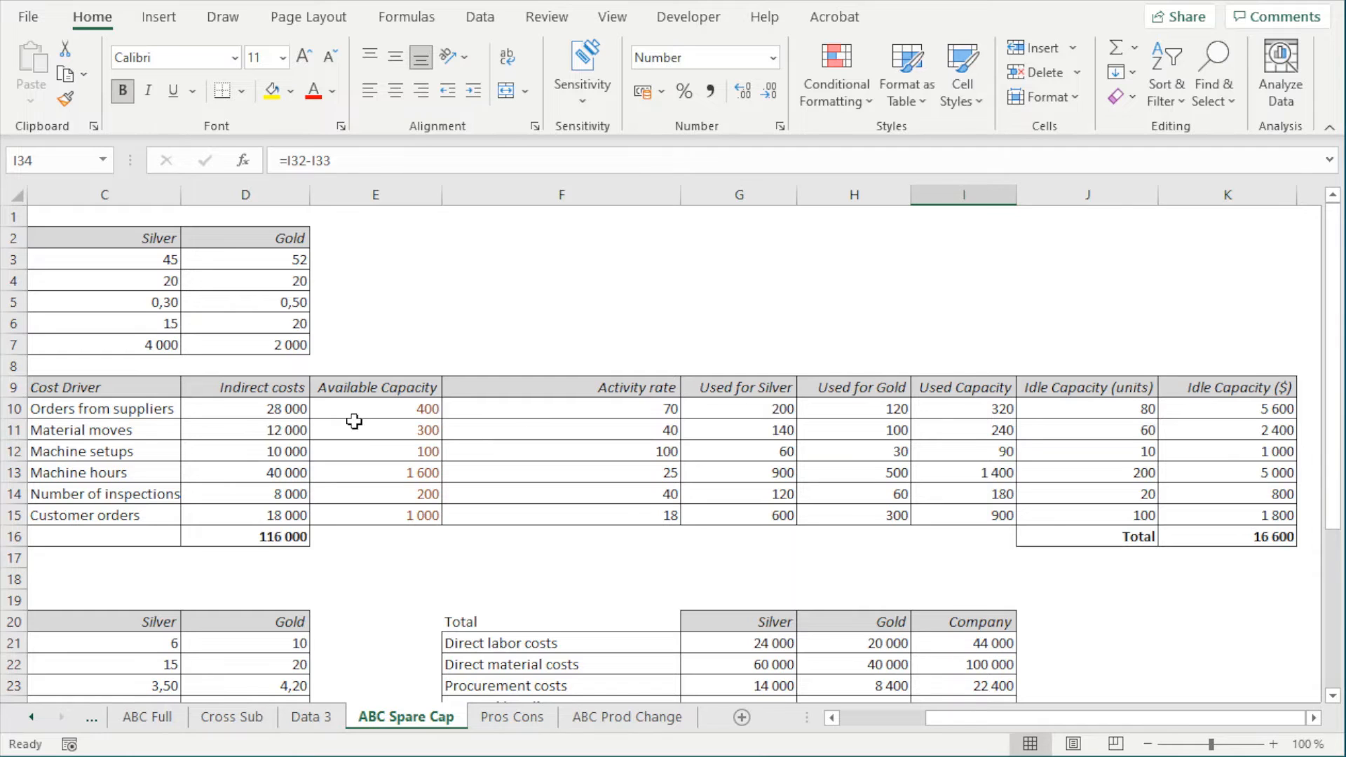
left_click(113, 414)
left_click_drag(935, 720, 901, 727)
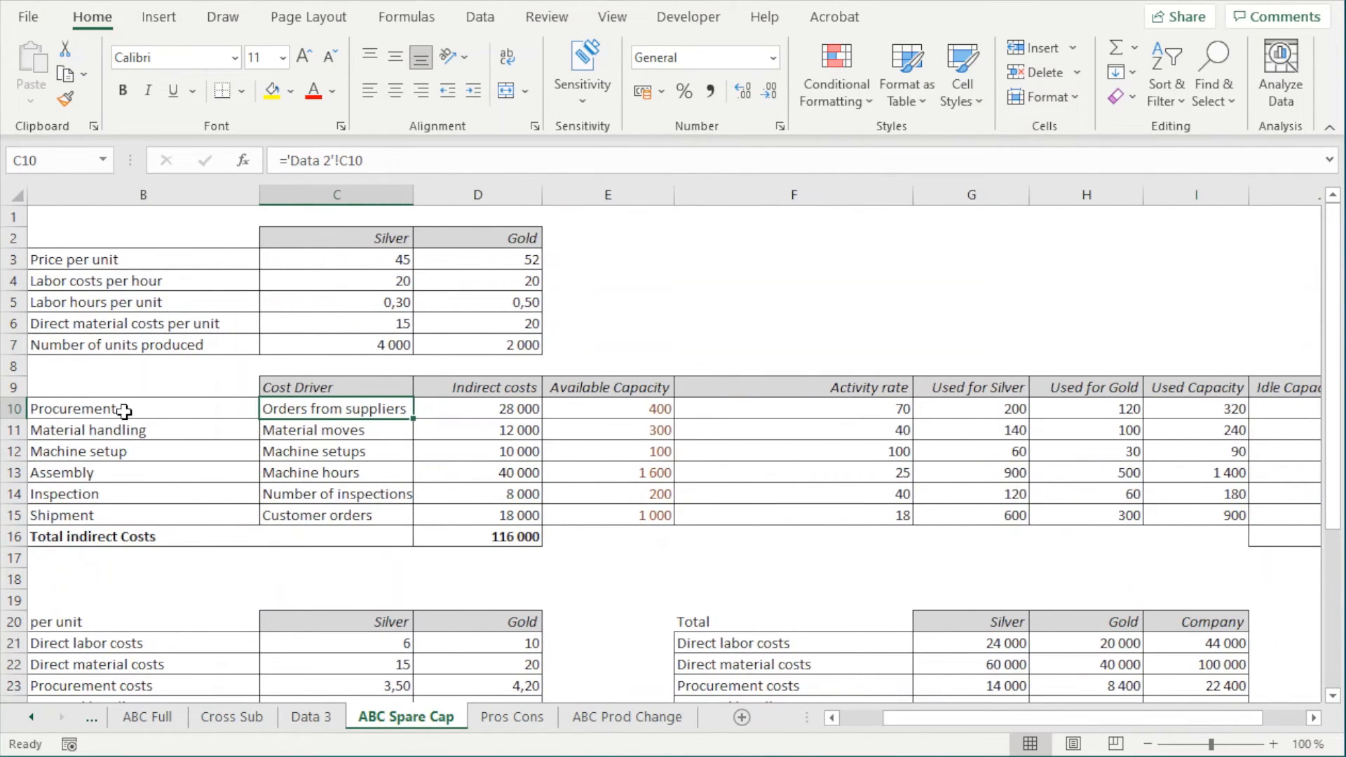
left_click(124, 413)
left_click_drag(187, 415, 340, 409)
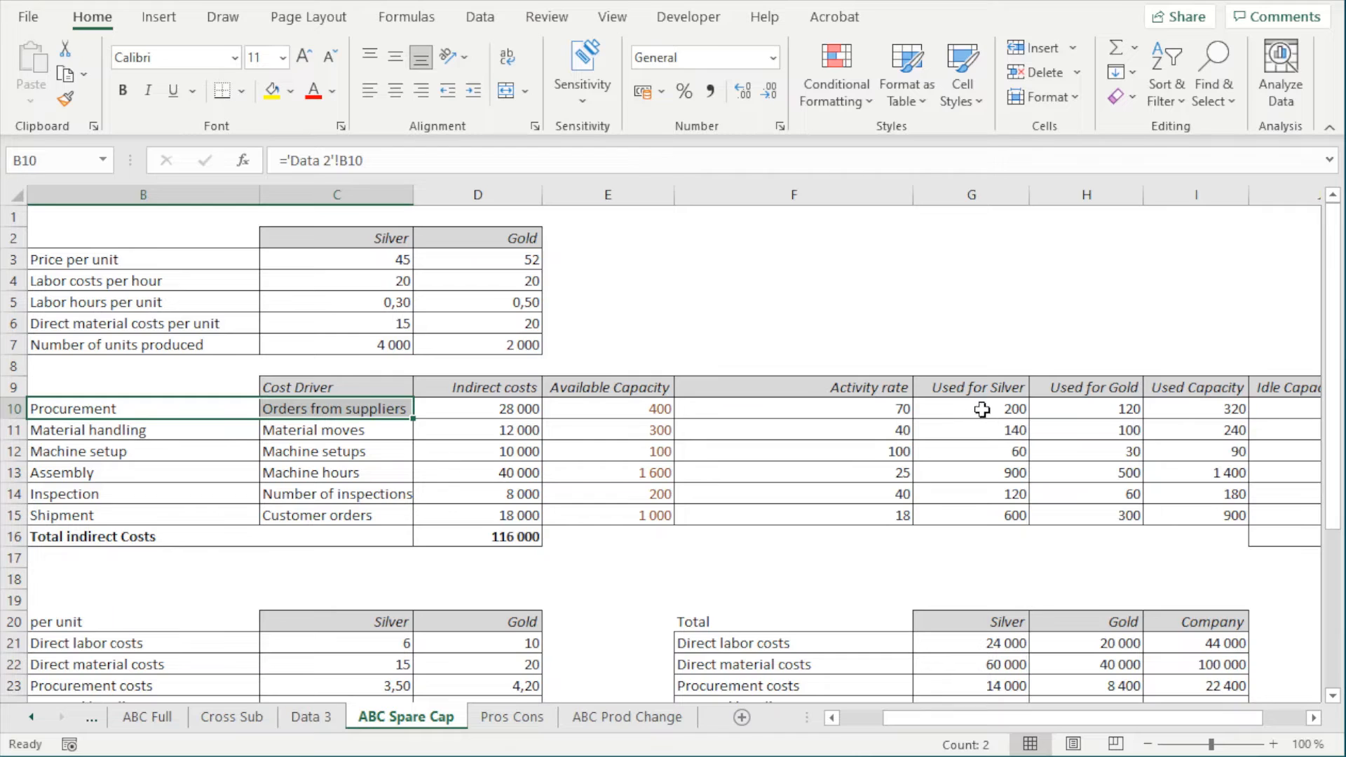
left_click_drag(983, 390, 988, 410)
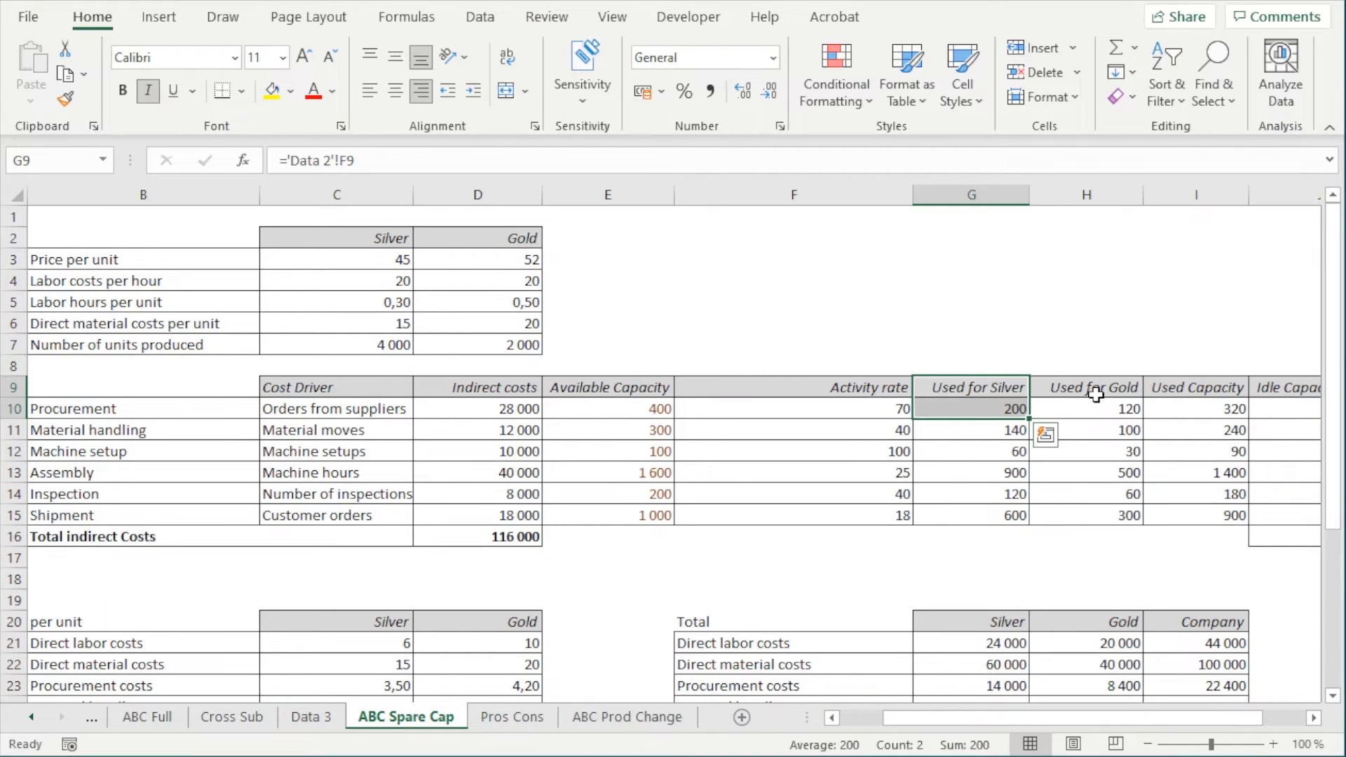
left_click_drag(1096, 390, 1098, 407)
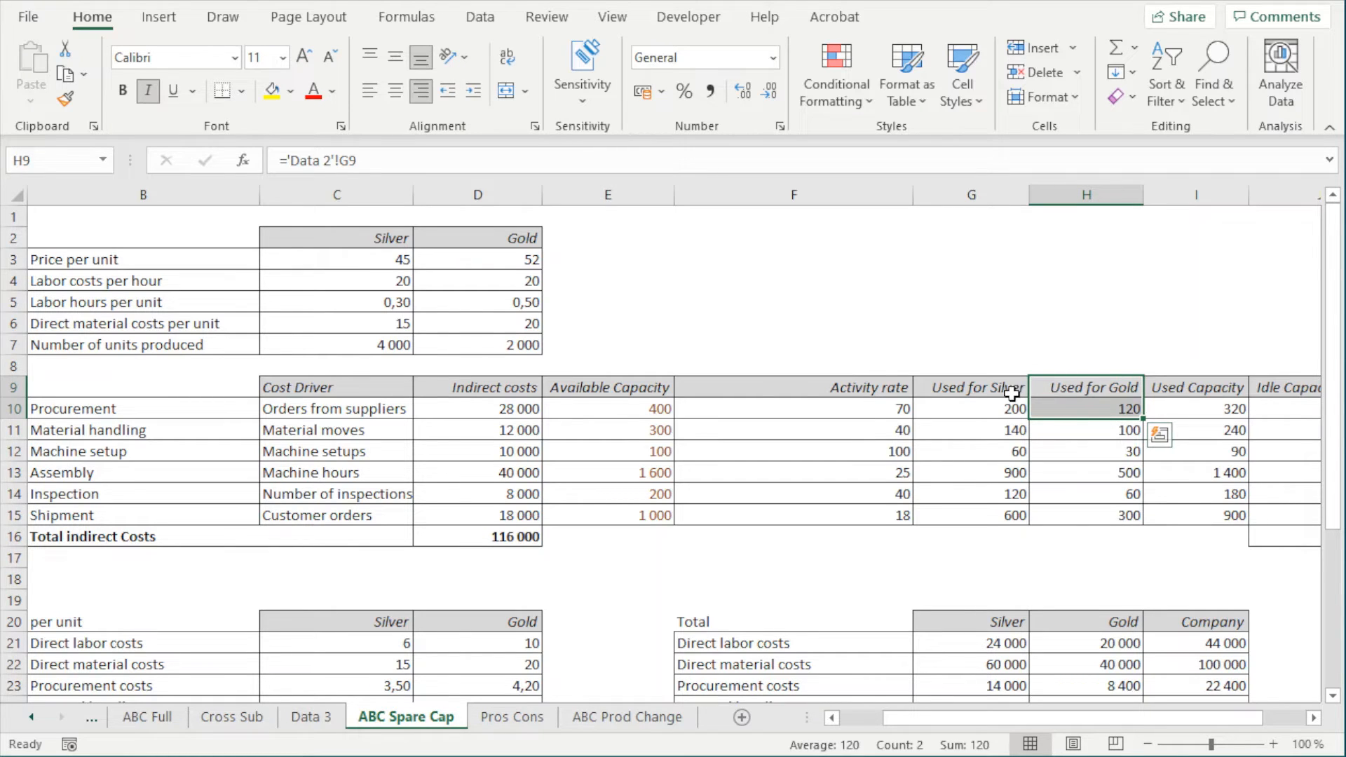
left_click_drag(1012, 394, 1031, 417)
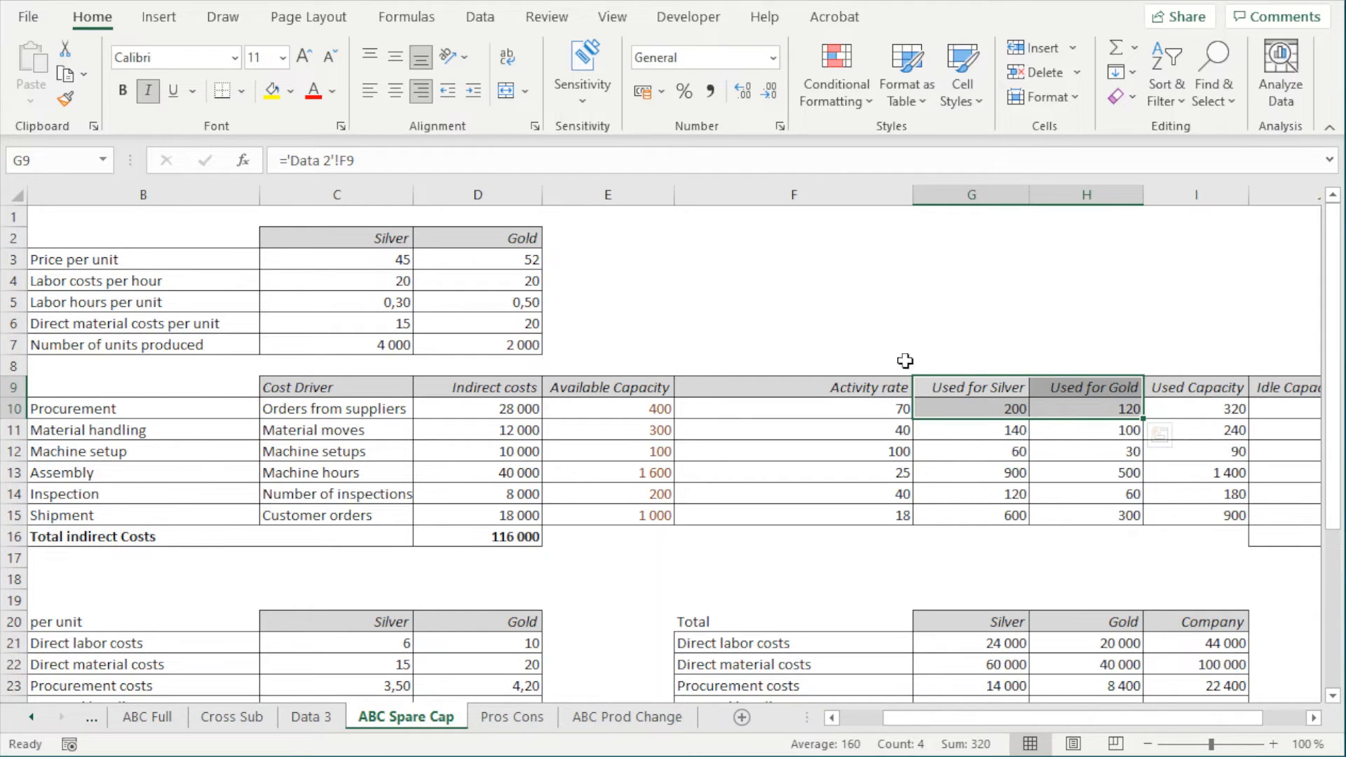
left_click(106, 429)
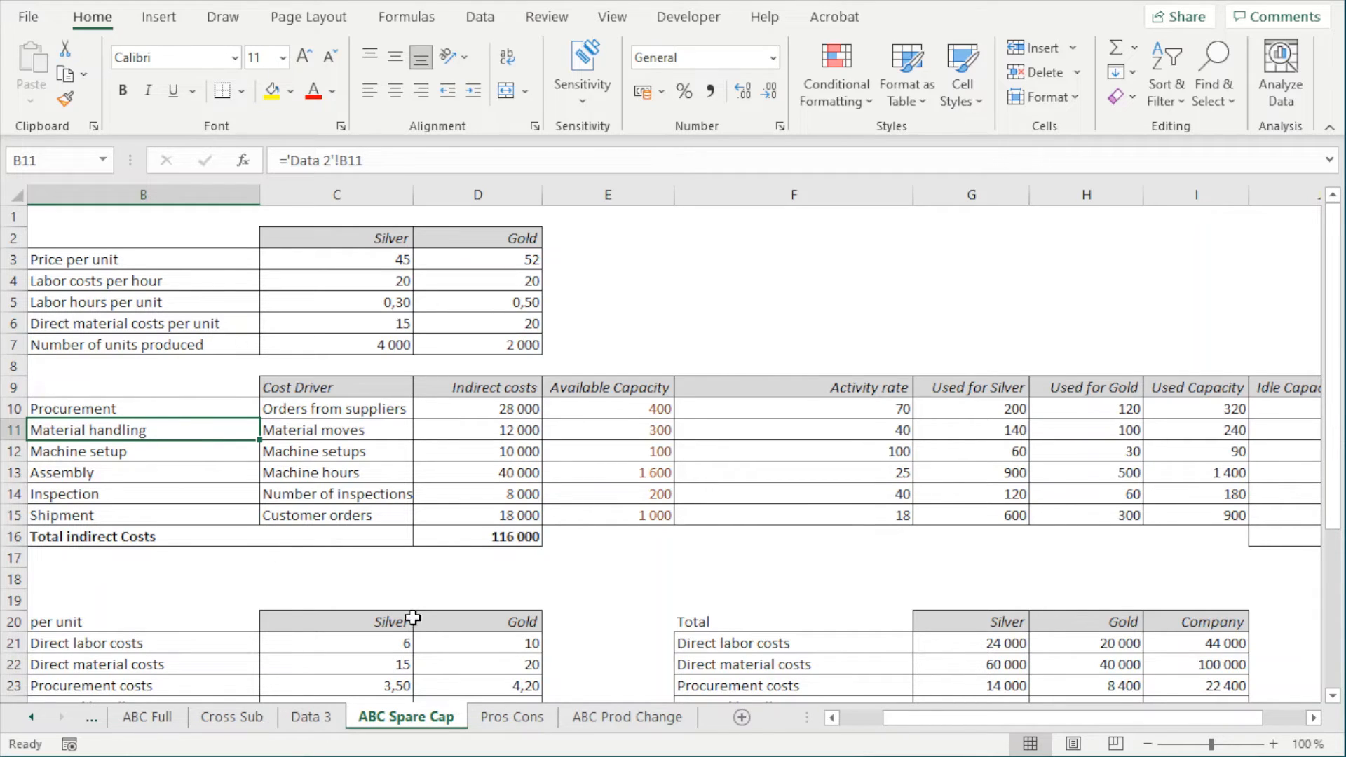
Examine the "One cost driver per activity" limitation on Pros Cons using Procurement and its cost driver on ABC Spare Cap
left_click(518, 718)
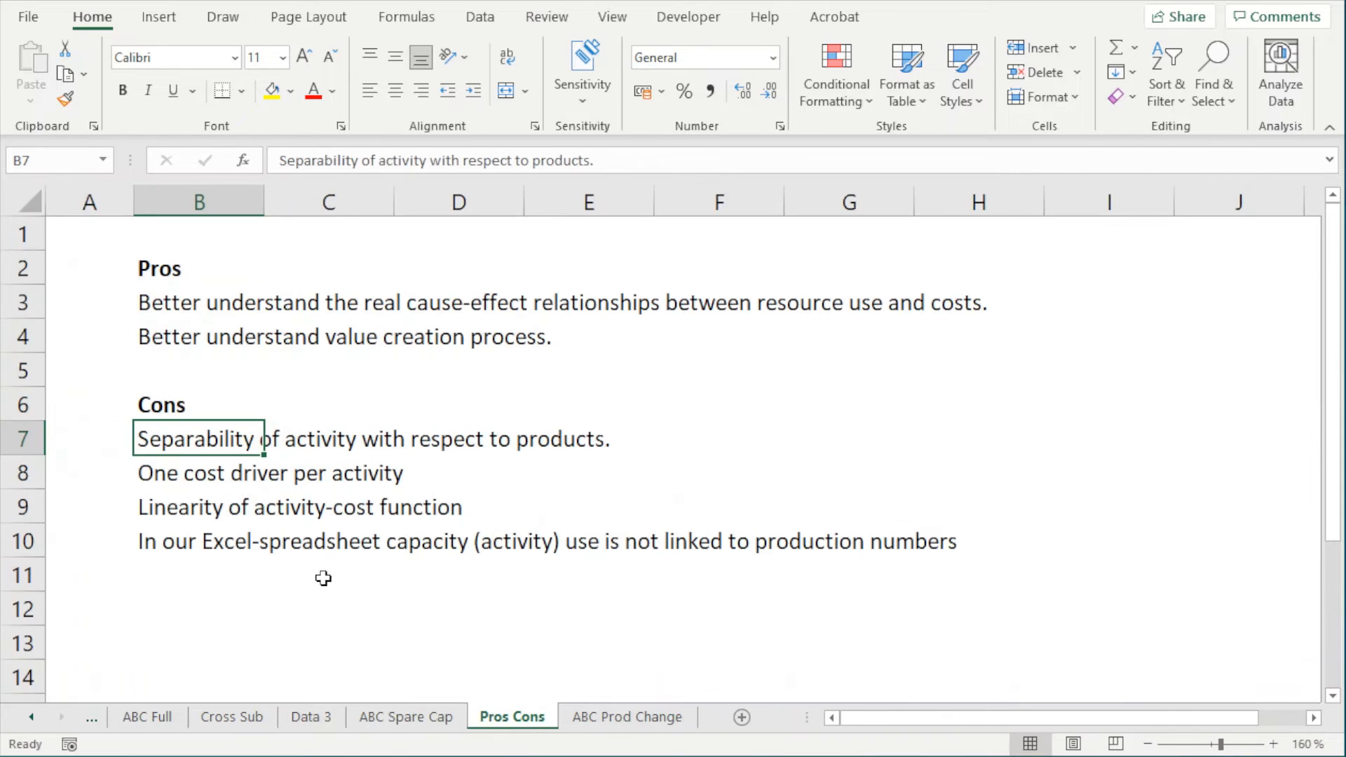
left_click(169, 476)
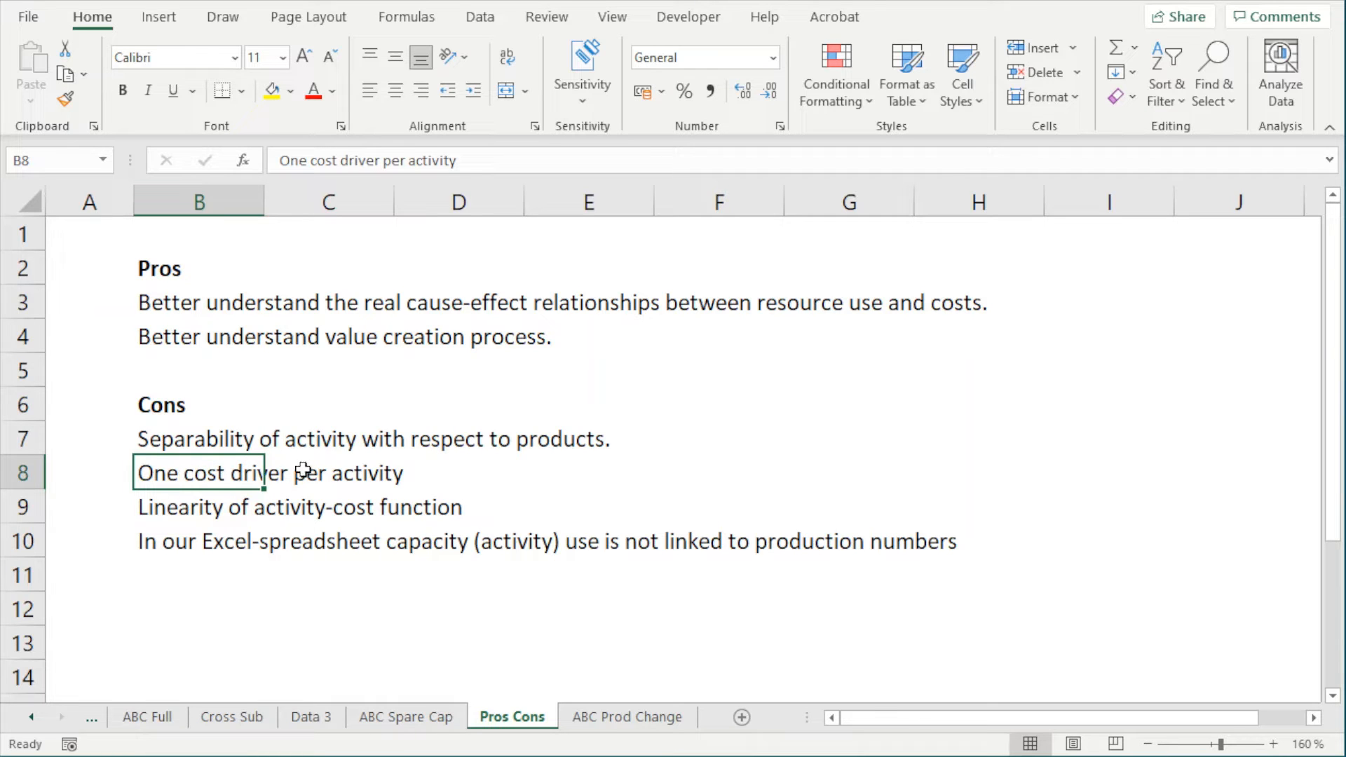
left_click_drag(307, 471, 192, 465)
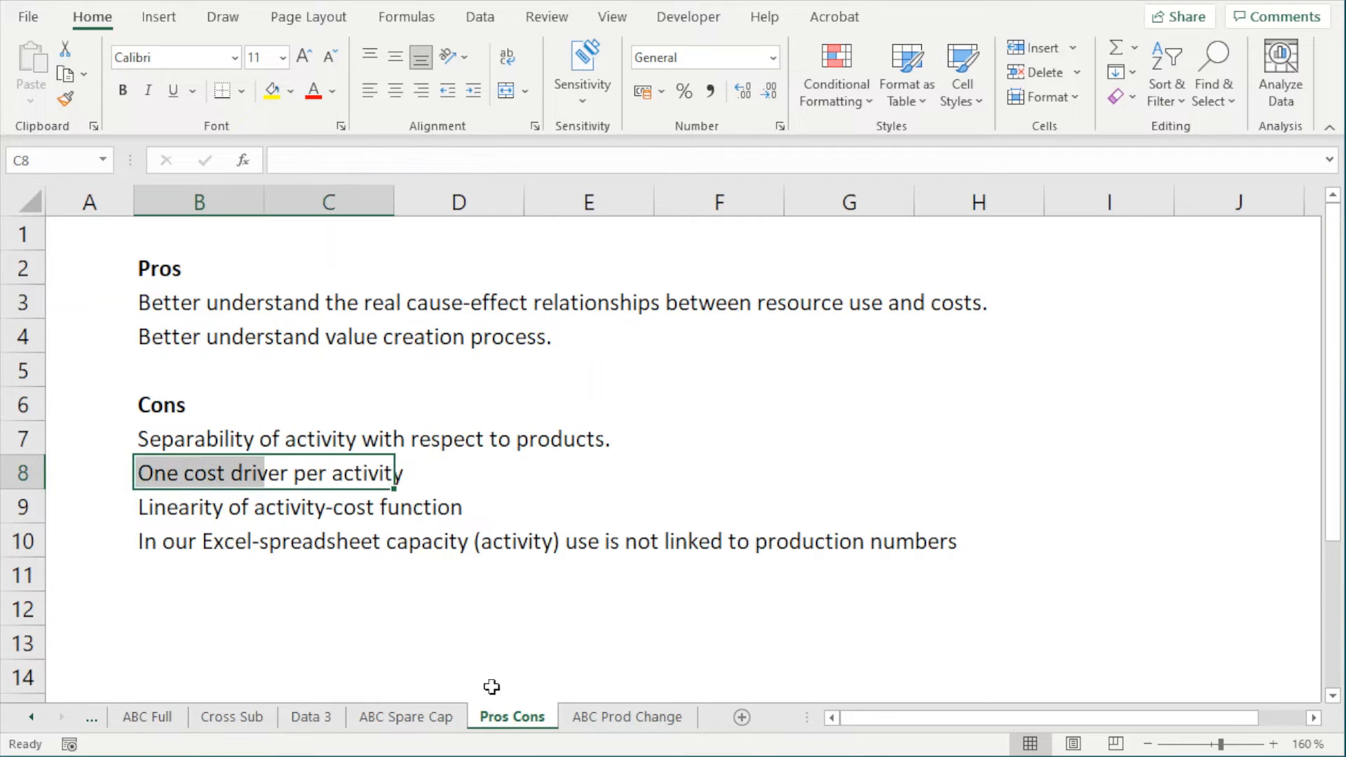
left_click(437, 717)
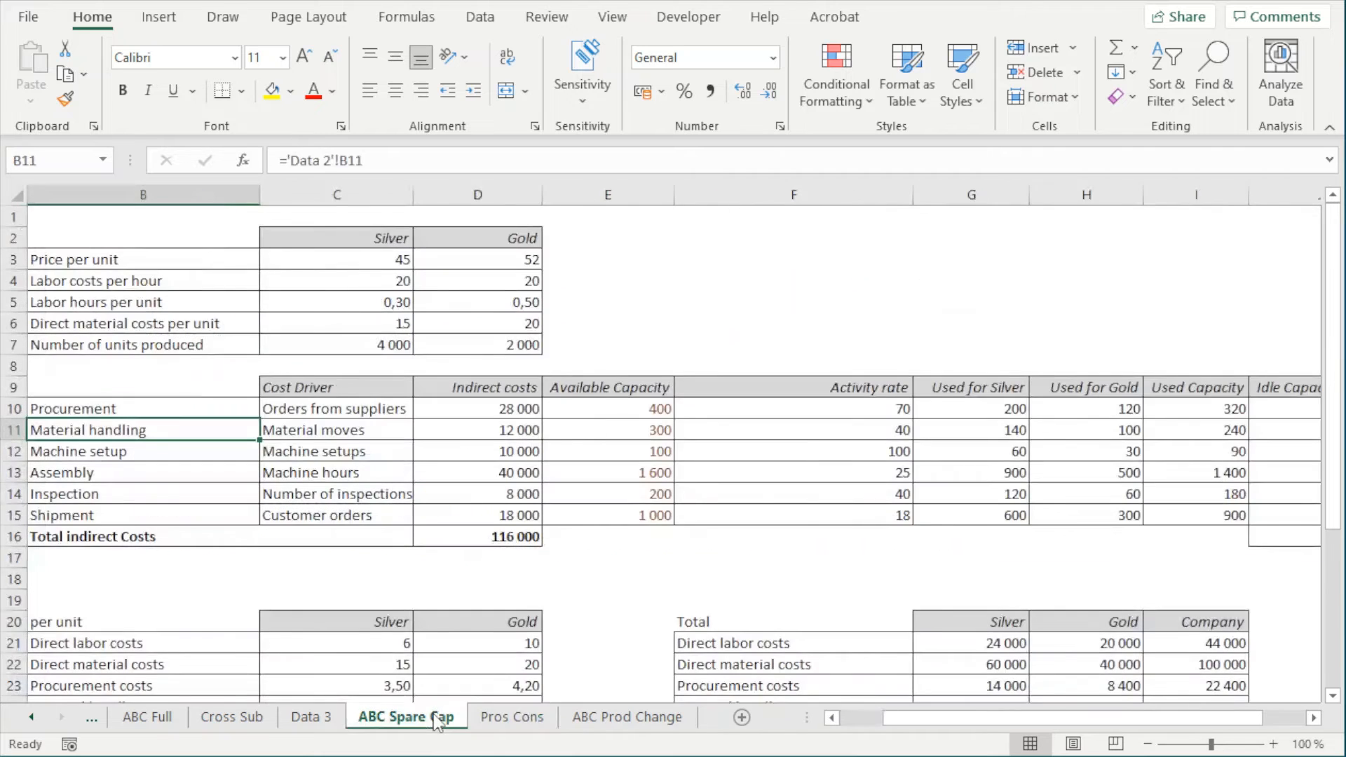
left_click(126, 405)
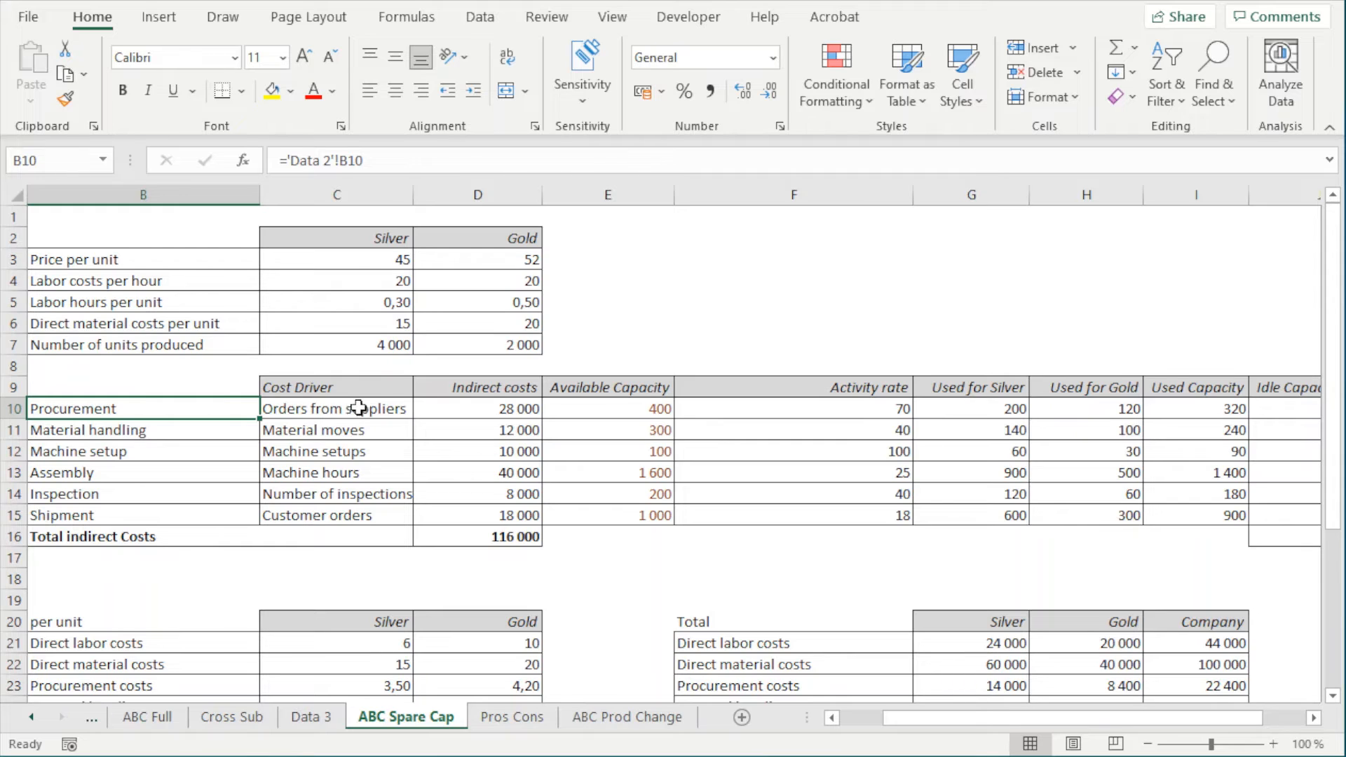
left_click(296, 425)
left_click(319, 405)
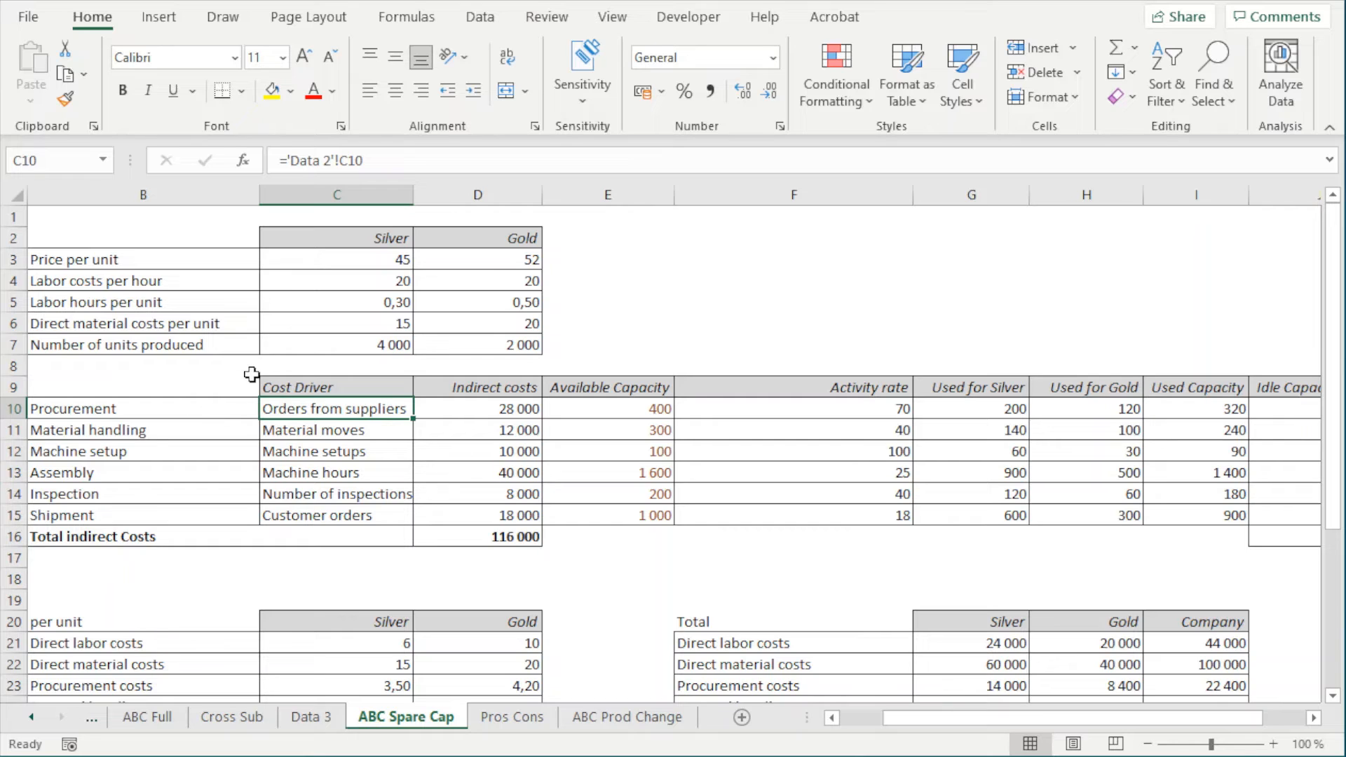
left_click(129, 417)
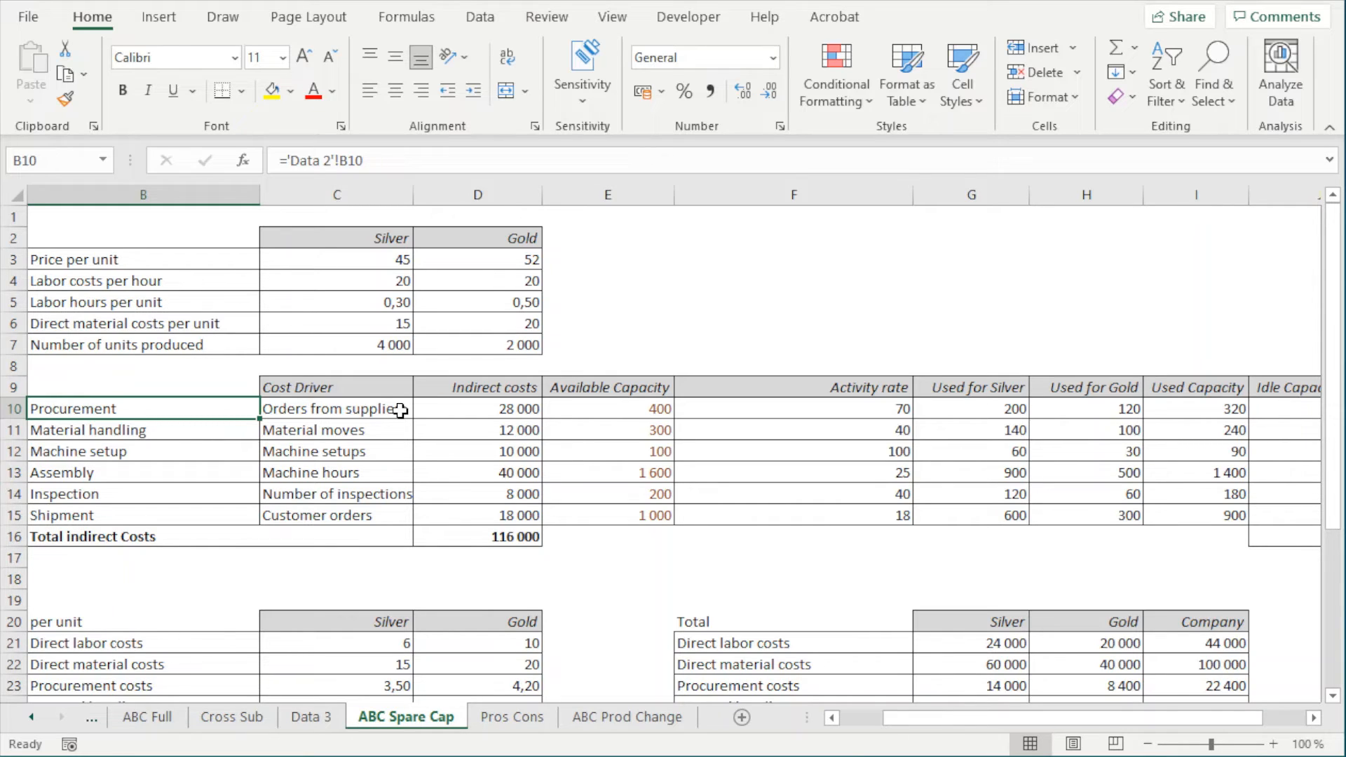
Examine the linearity limitation on Pros Cons against the procurement activity rate and Silver and Gold capacity use on ABC Spare Cap
left_click(514, 715)
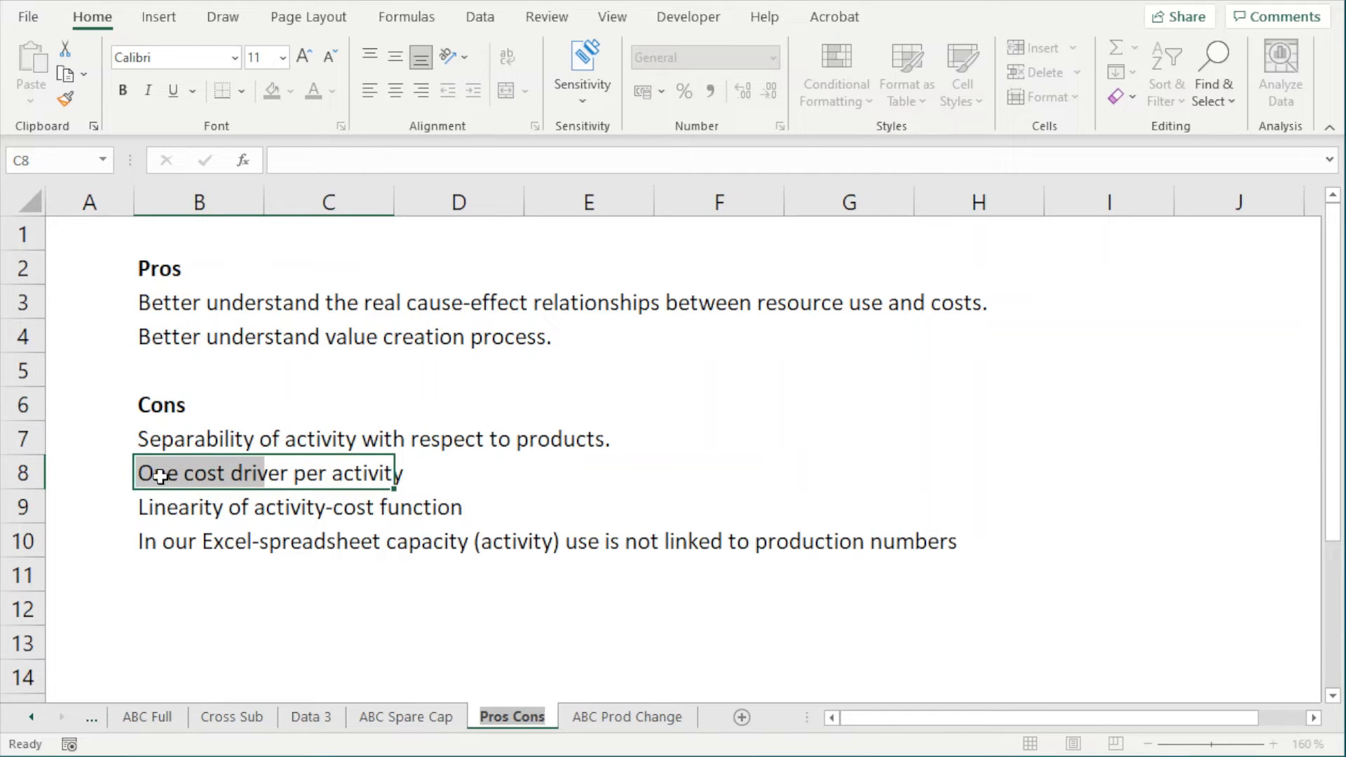
left_click(156, 499)
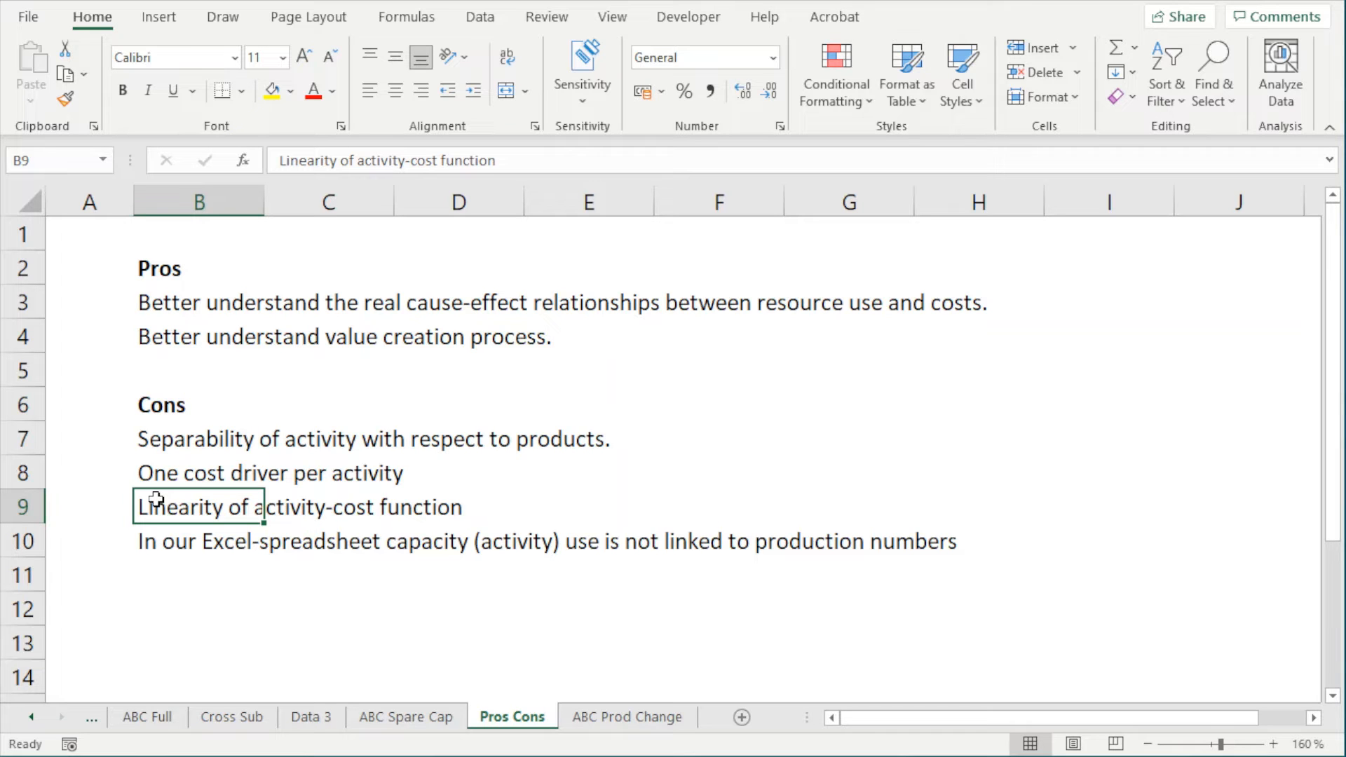
left_click(435, 717)
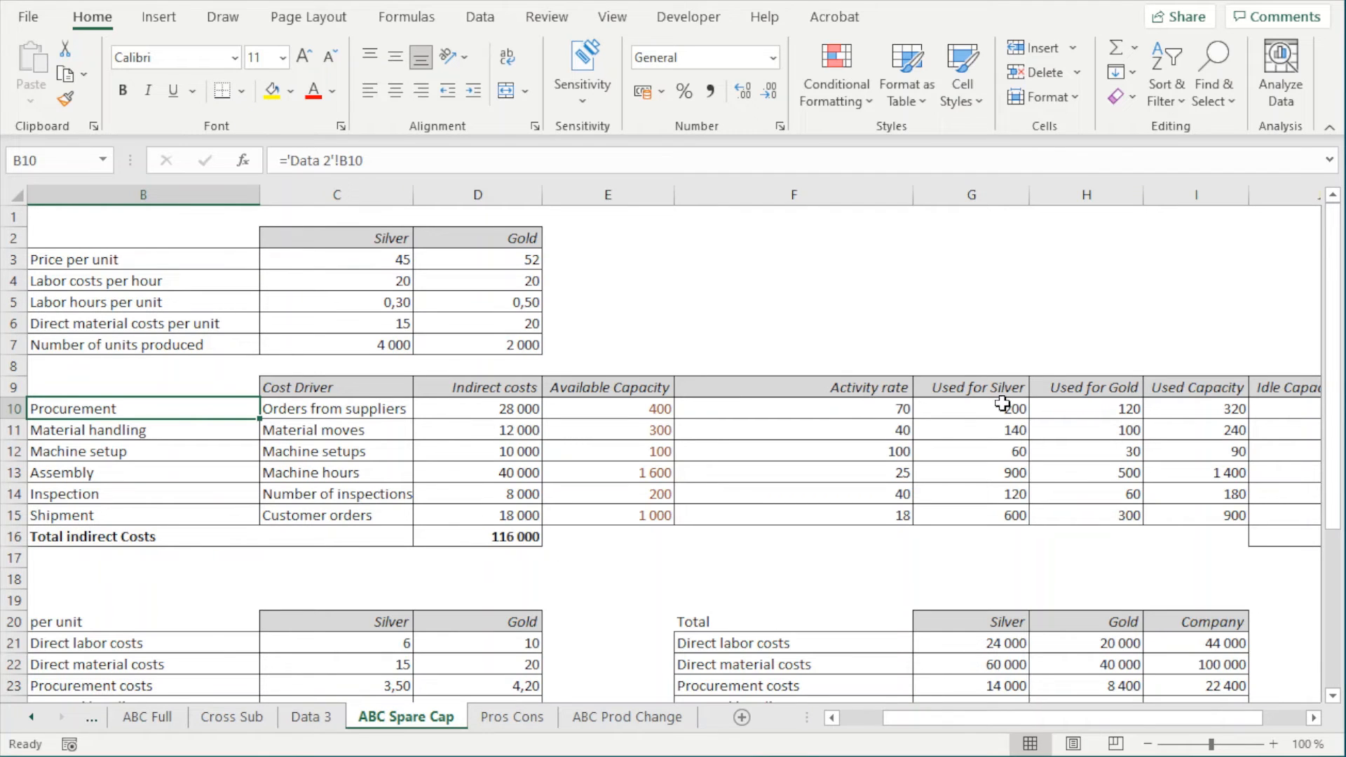
left_click_drag(991, 388, 991, 403)
key("Down")
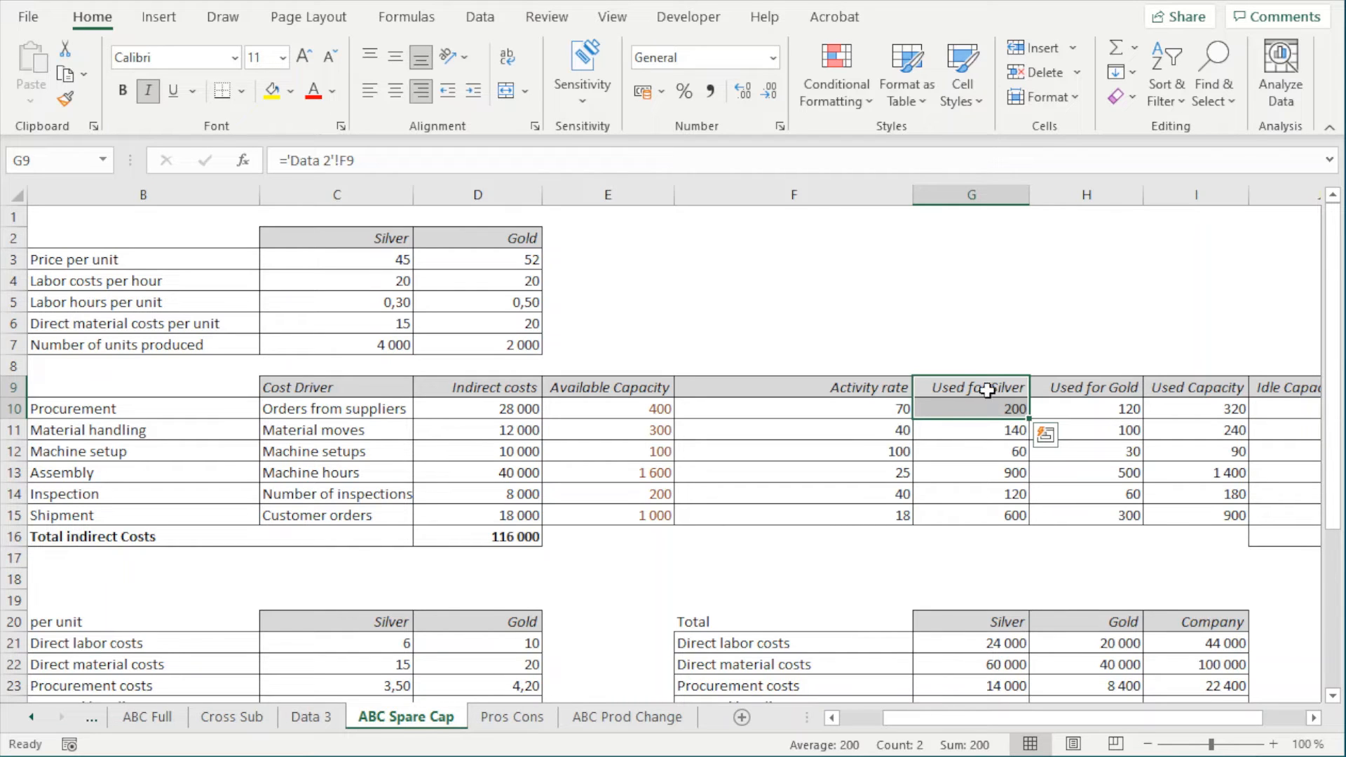
left_click(990, 414)
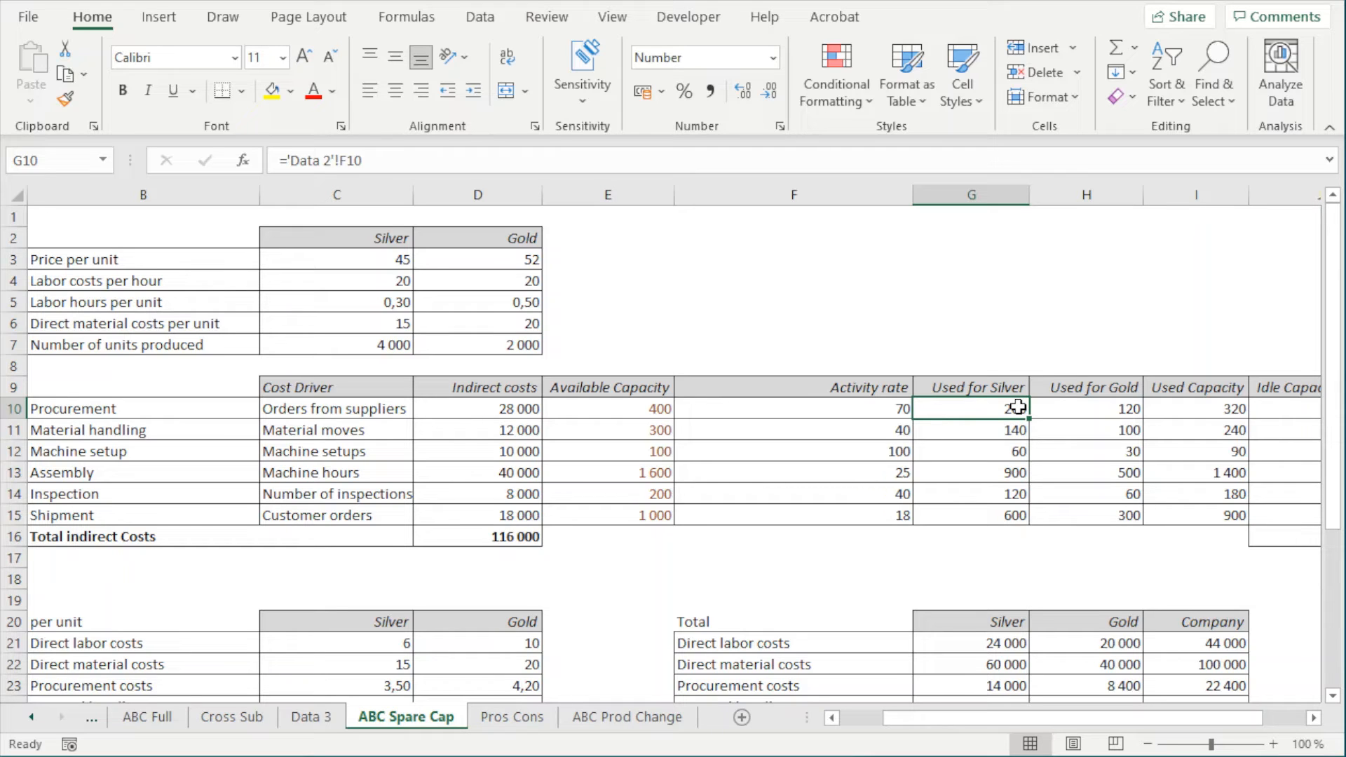
left_click(1314, 718)
left_click(1314, 718)
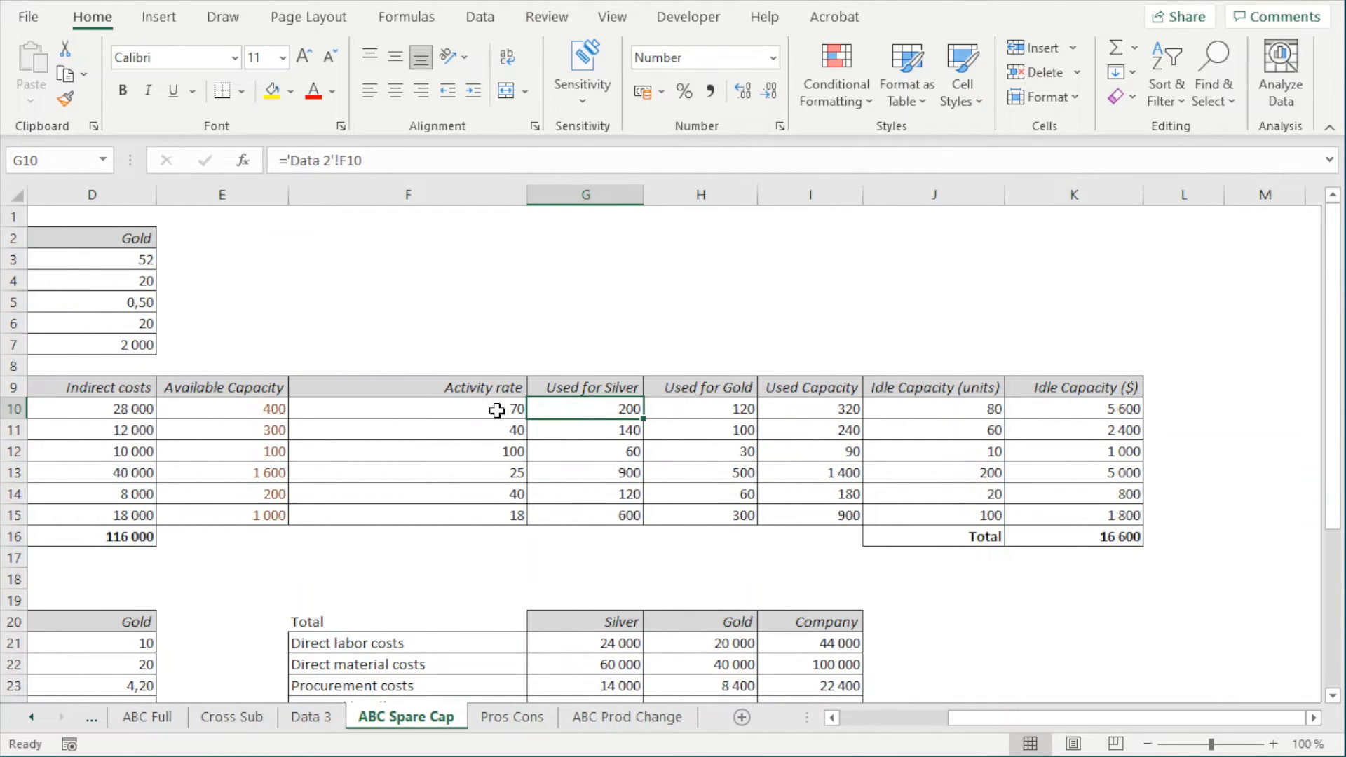
left_click_drag(468, 397, 466, 414)
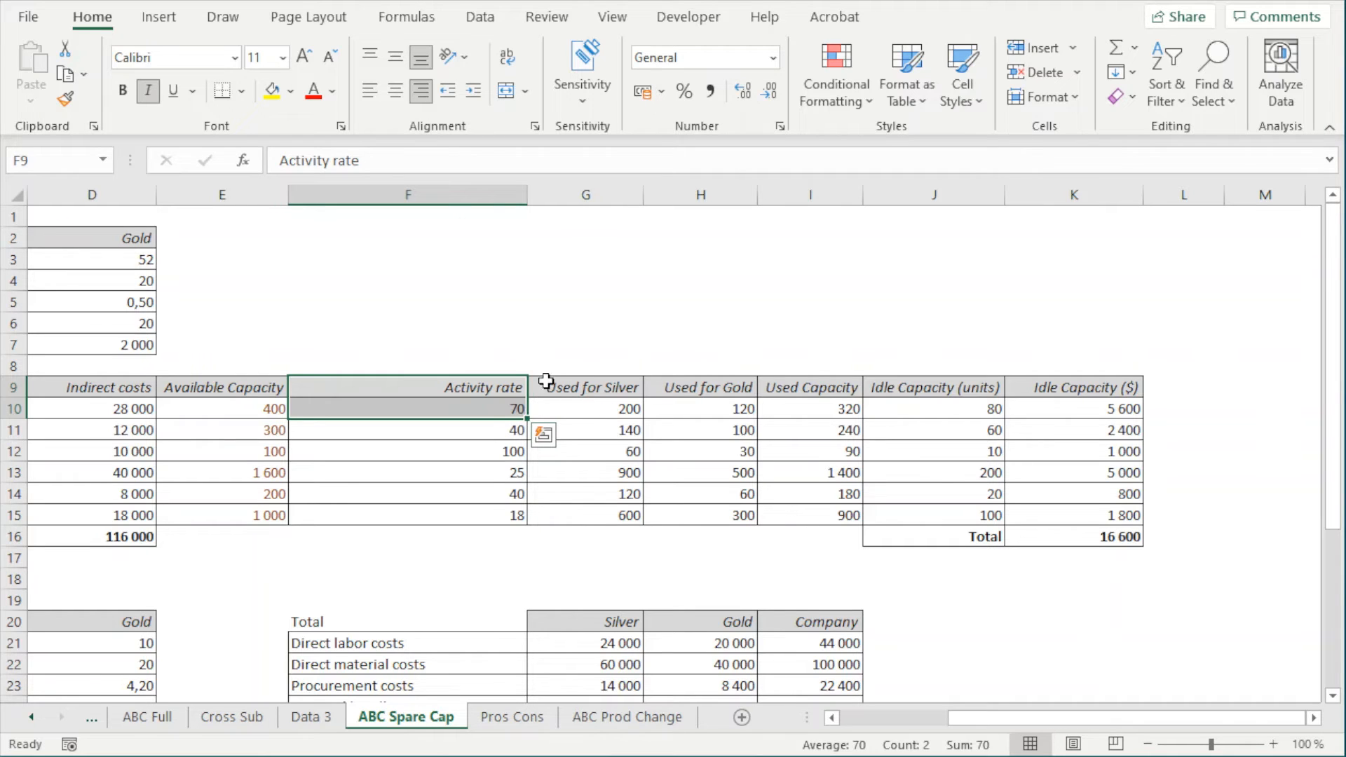
left_click_drag(586, 393, 662, 398)
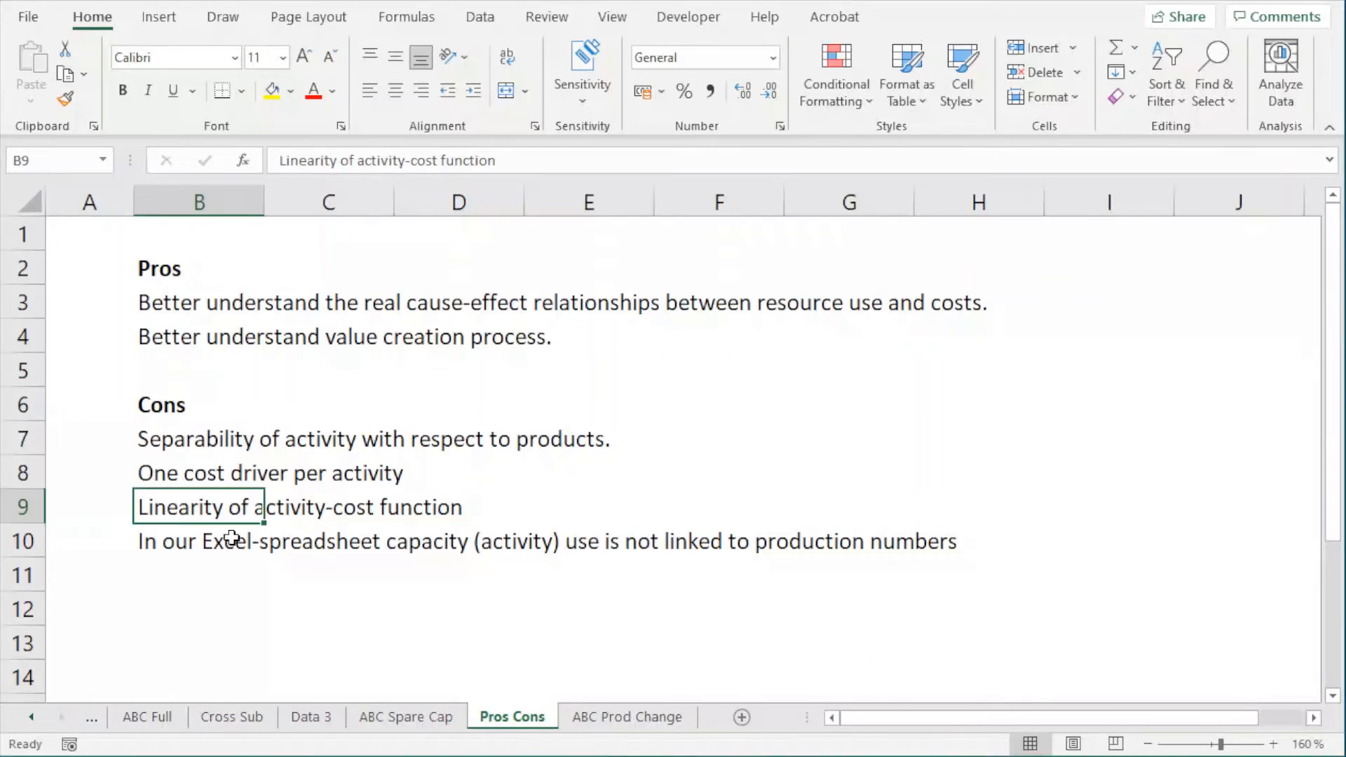
Set the number of Silver units produced in C7 on ABC Spare Cap to 4400, formatted bold and red
left_click(179, 541)
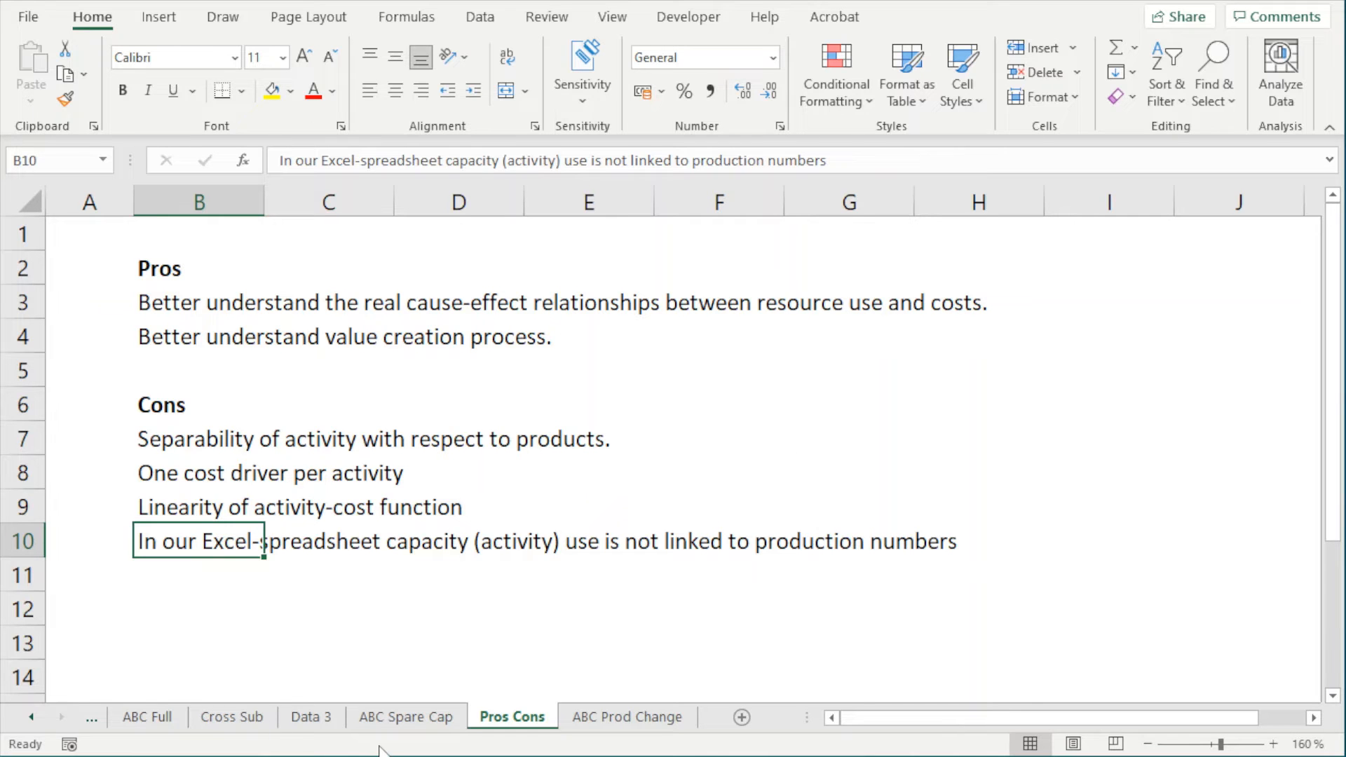
left_click(405, 716)
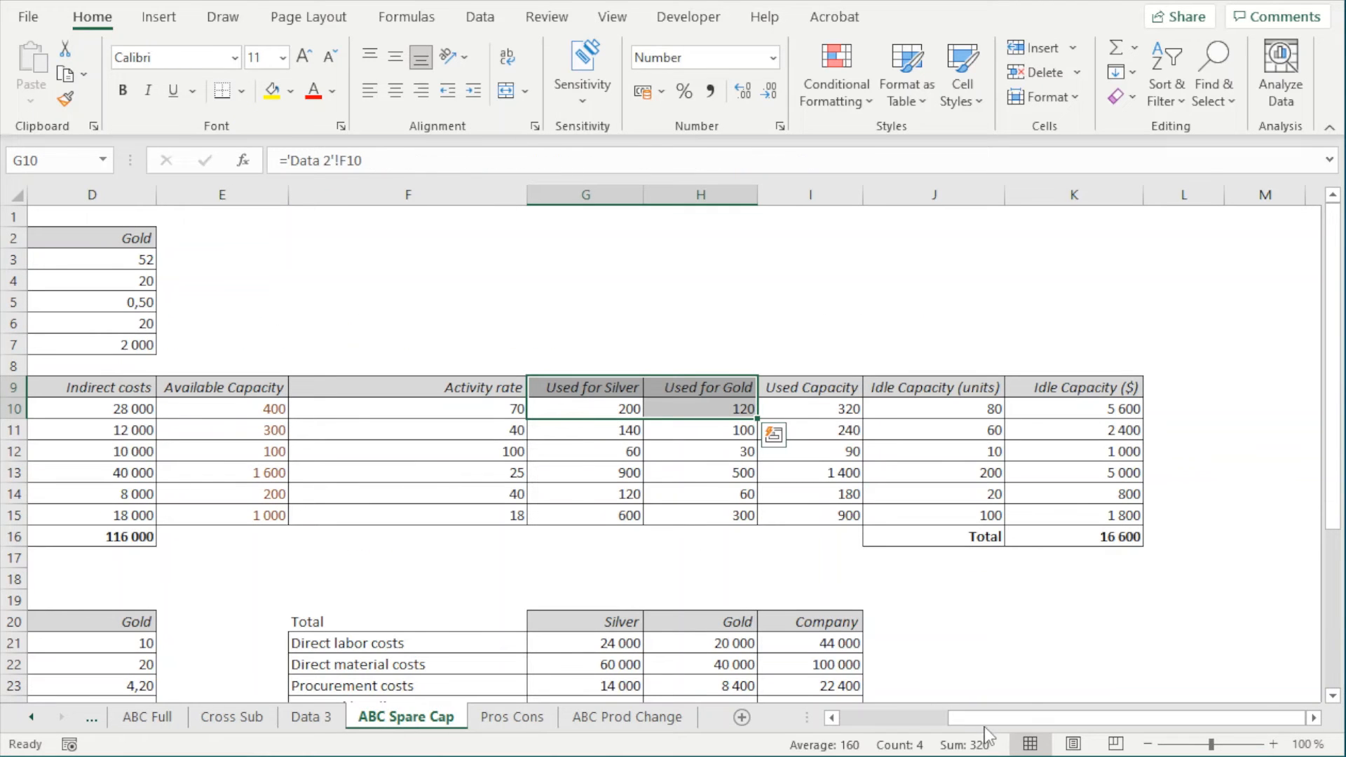
left_click_drag(984, 728, 878, 725)
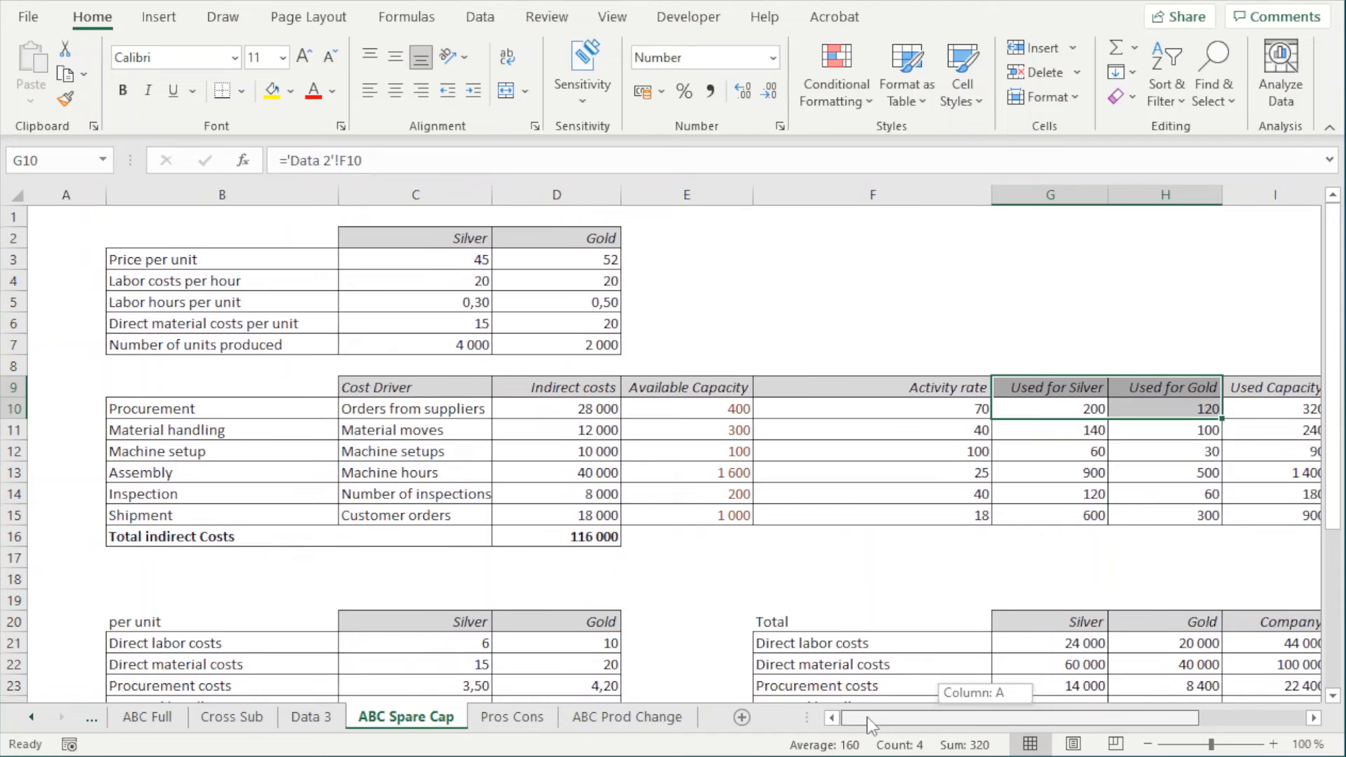
left_click(464, 341)
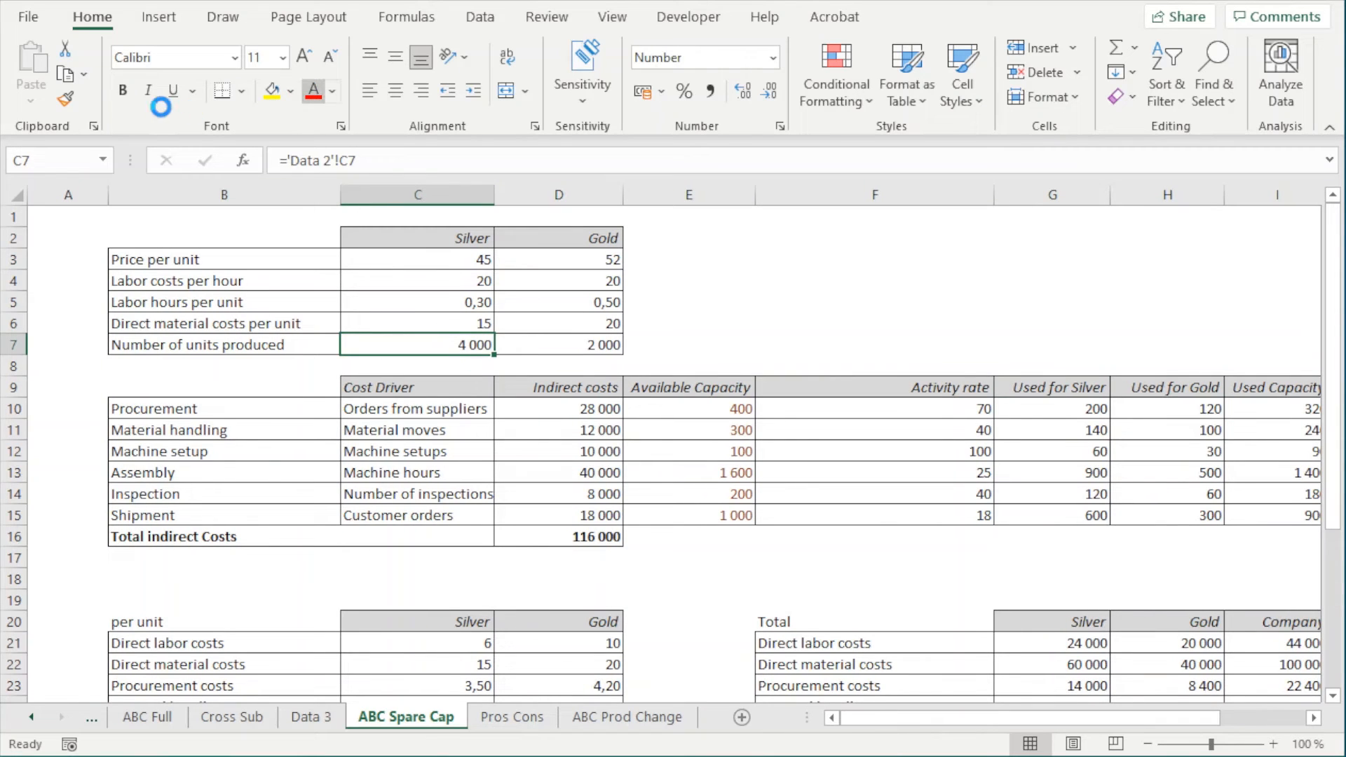
left_click(122, 90)
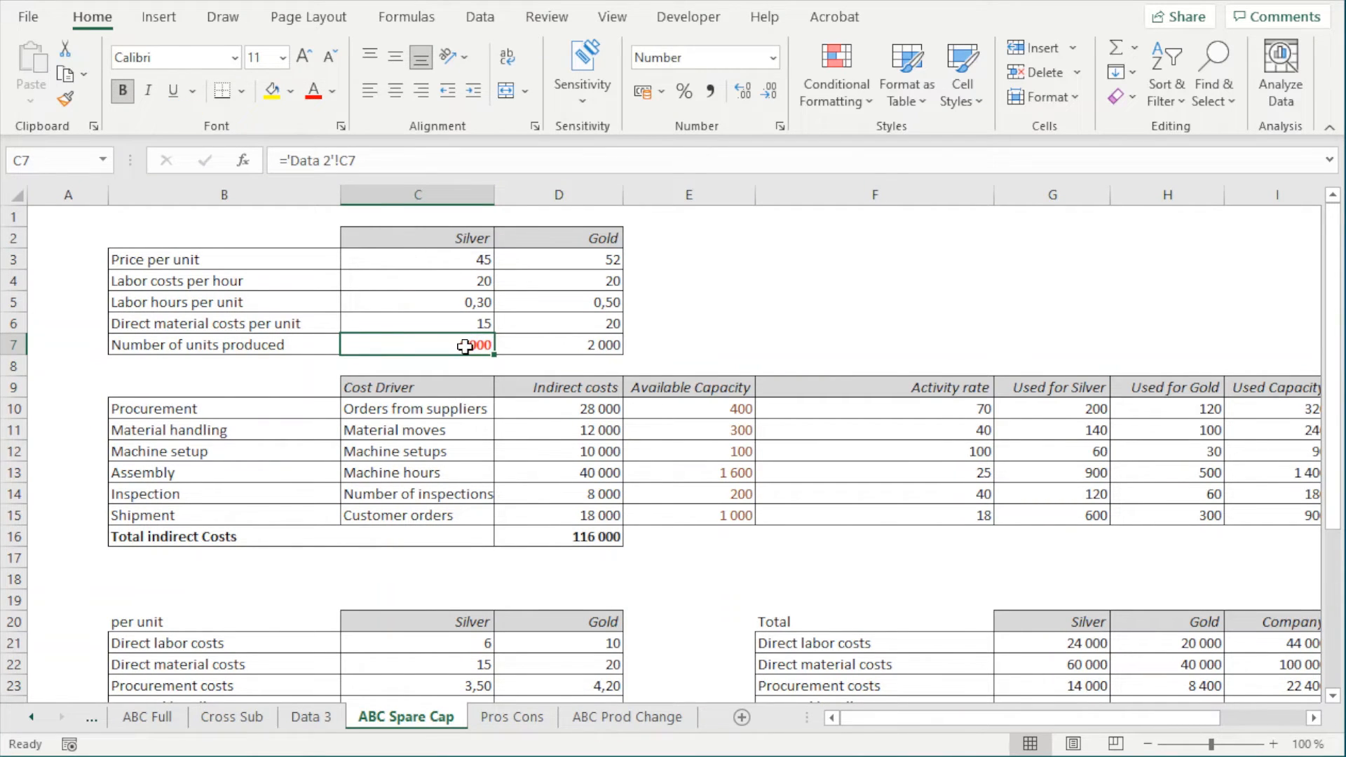
type("4400")
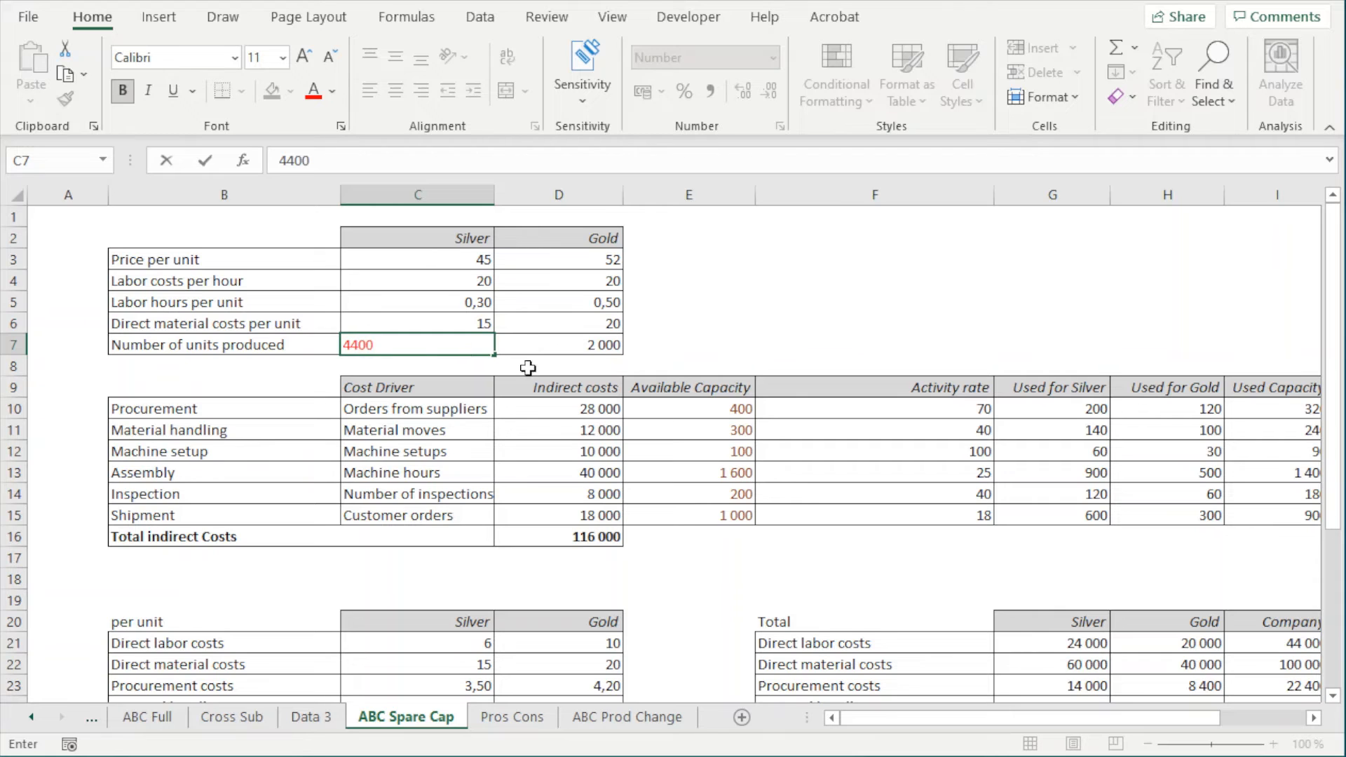
left_click(713, 317)
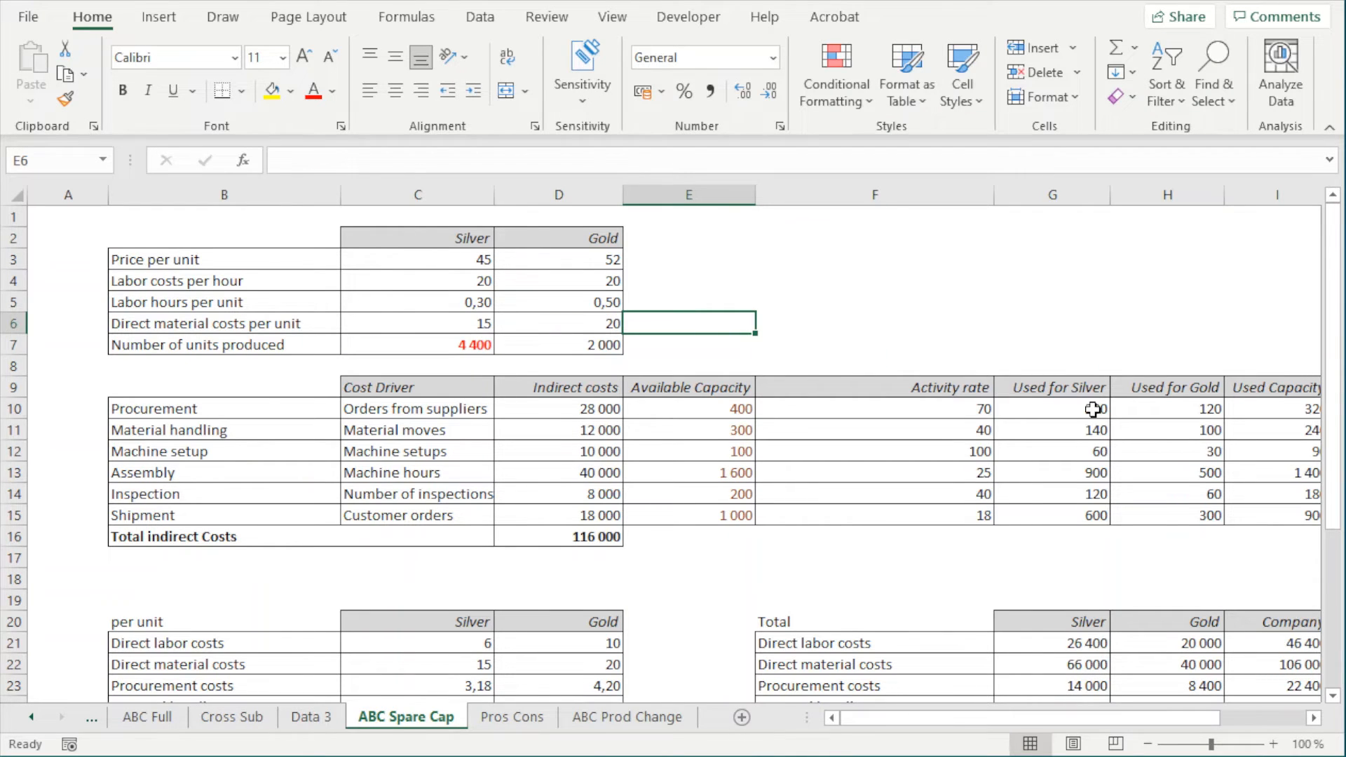
Compare the Used for Silver capacity in G10:G15 with the number of Silver units produced in C7
left_click_drag(1092, 409, 1088, 514)
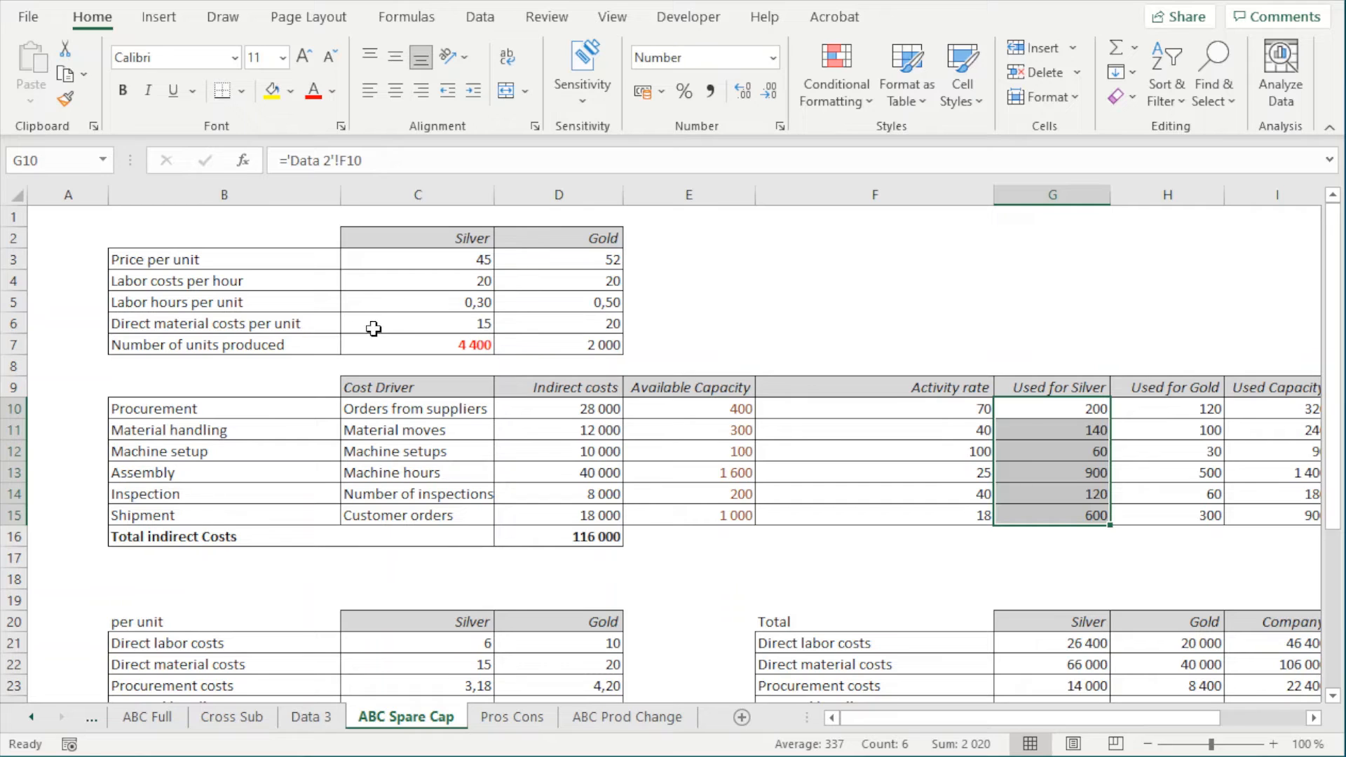
left_click(435, 344)
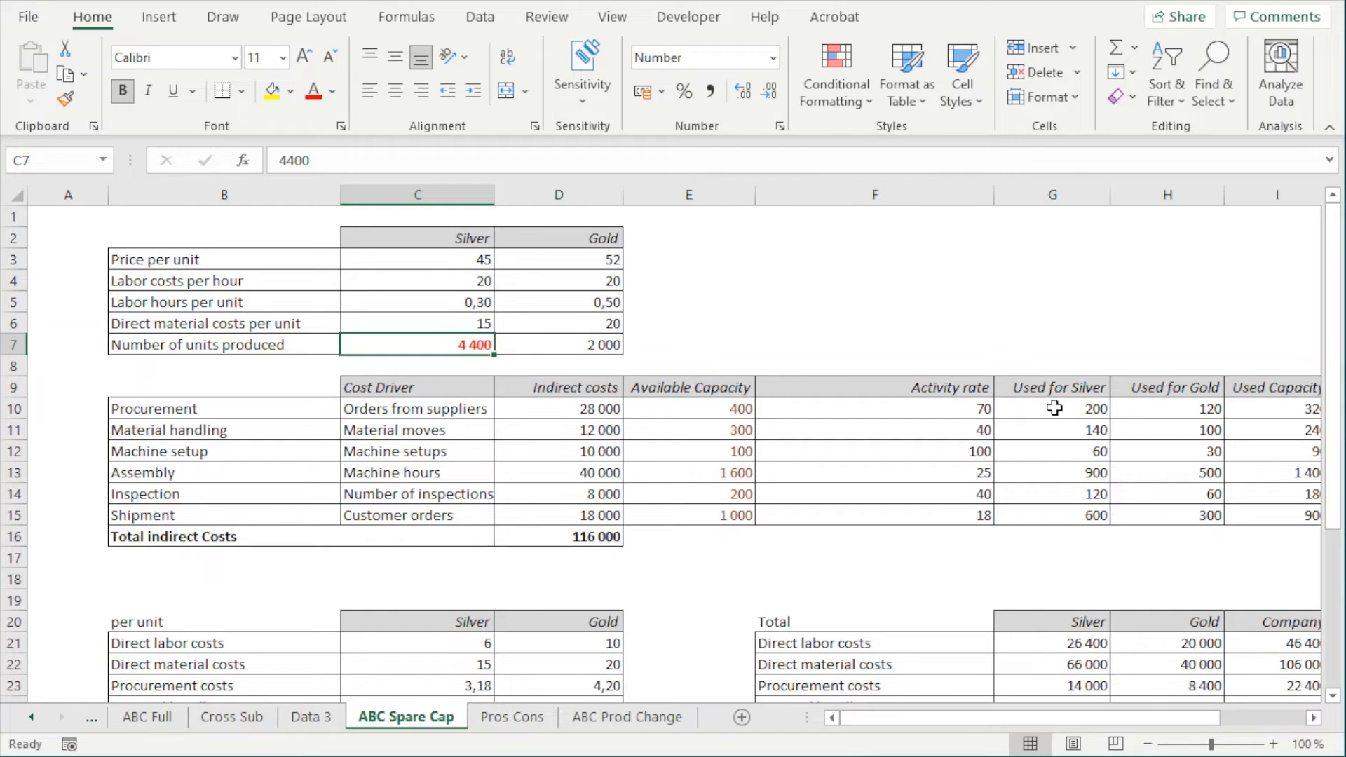
Examine how the Silver and Gold capacity use in G10:H15 on ABC Spare Cap relates to the production volume in C7
left_click_drag(1054, 408, 1066, 520)
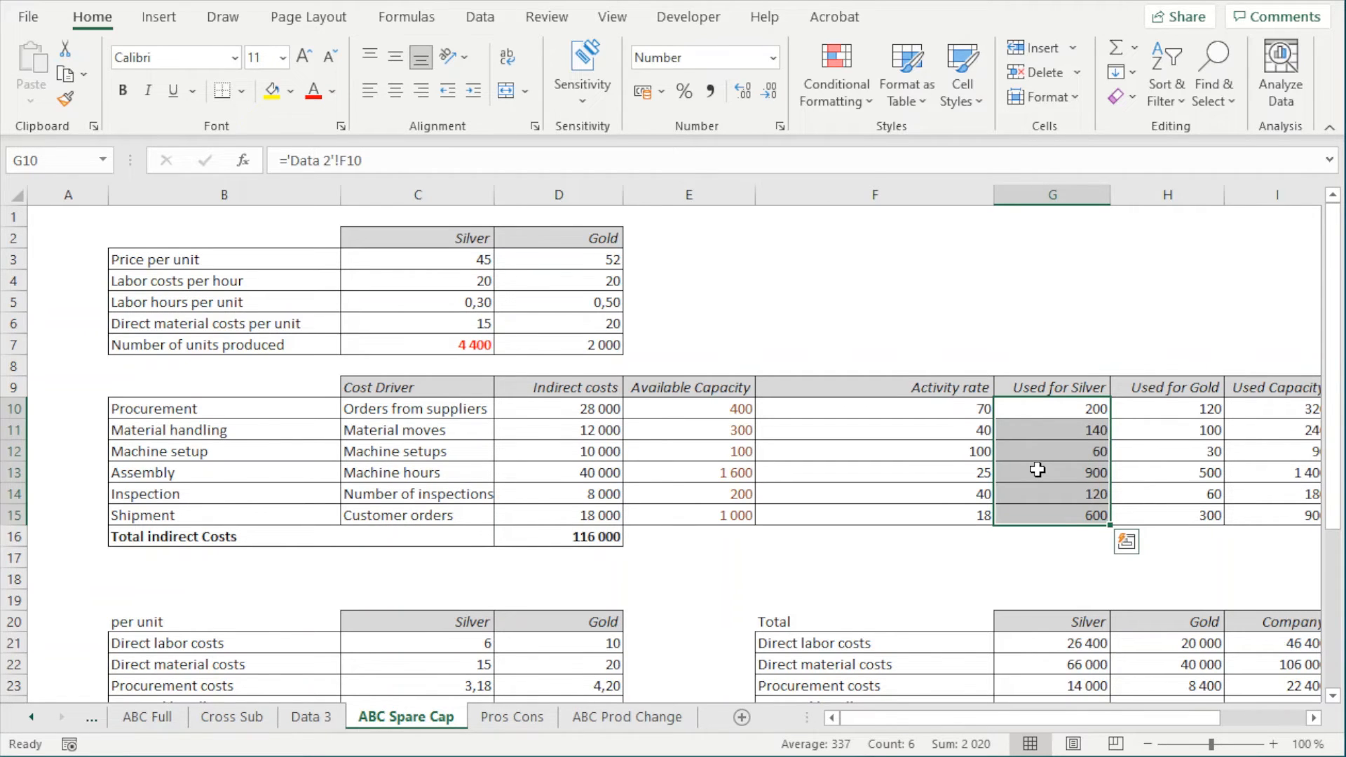
left_click(1036, 406)
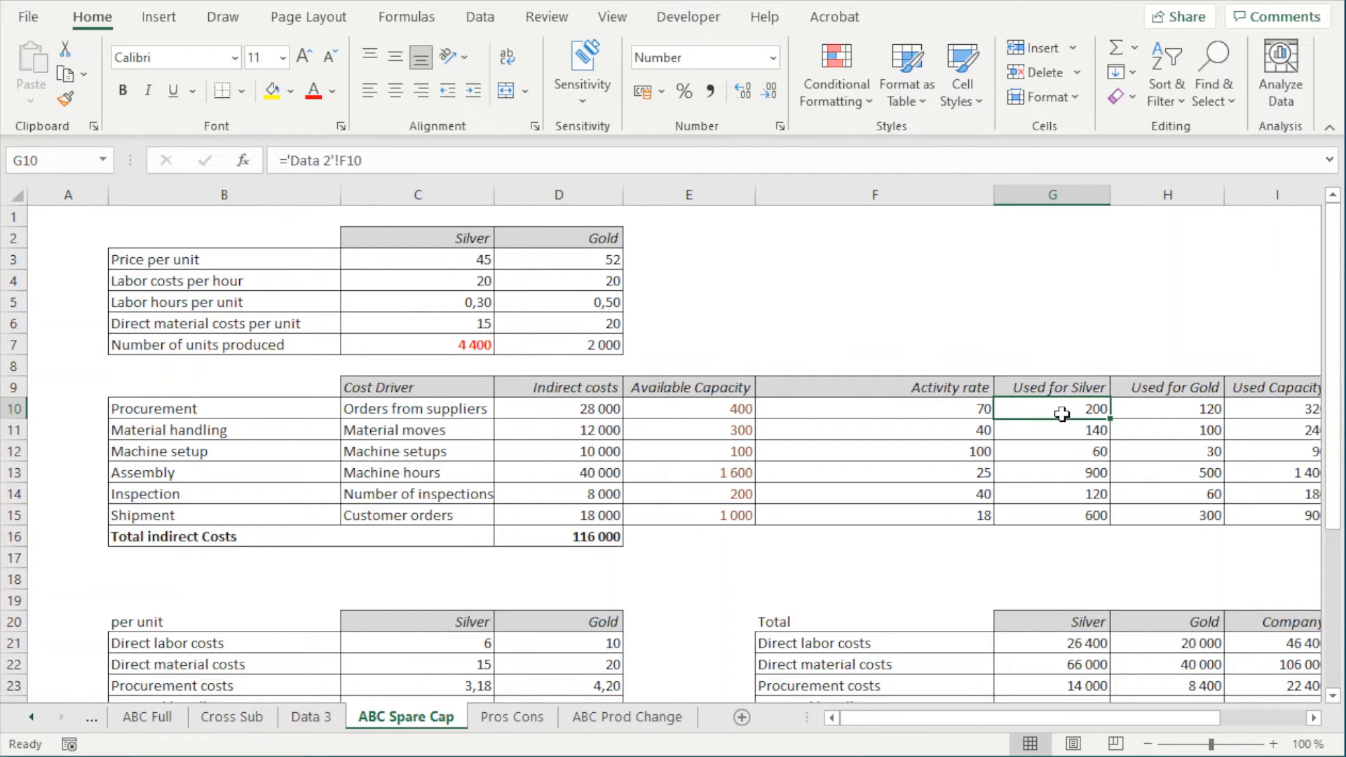
left_click(488, 344)
left_click(1091, 409)
left_click_drag(1055, 412, 1060, 506)
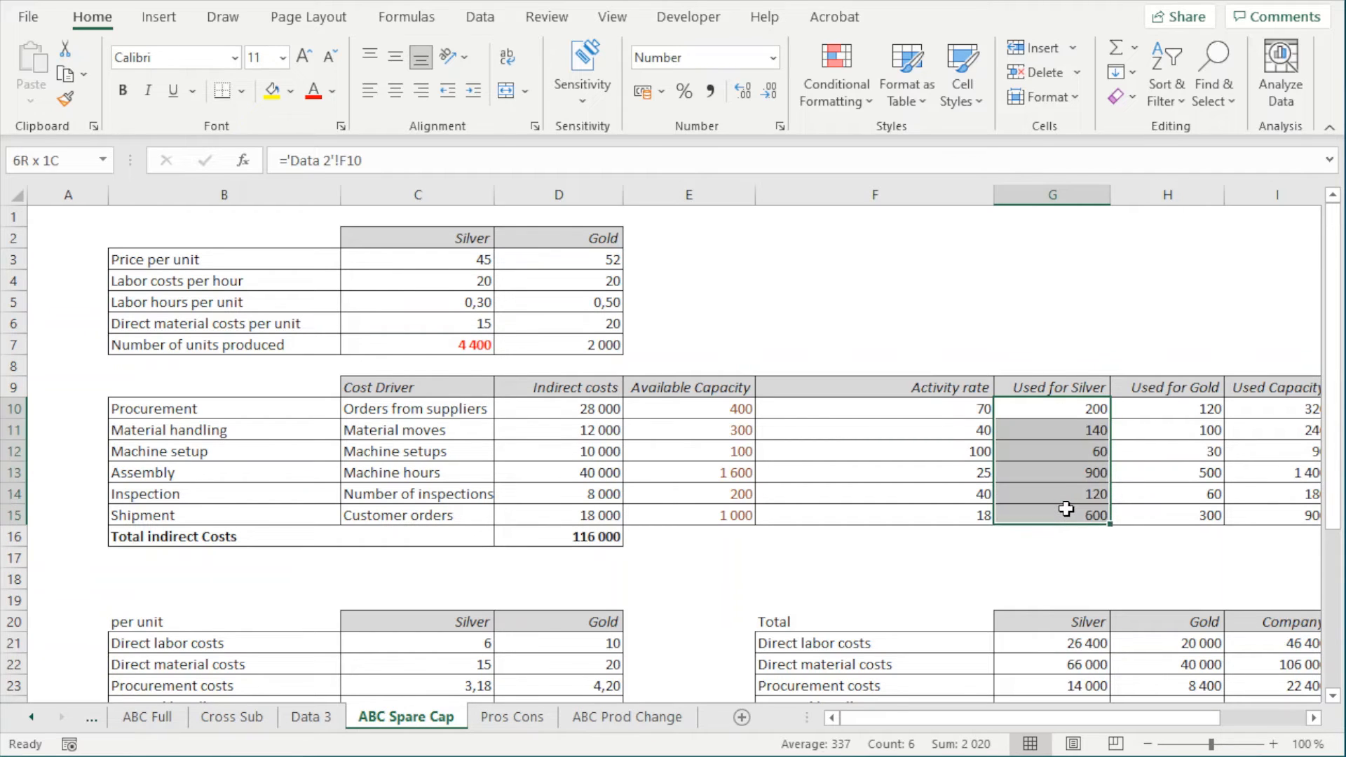
left_click(480, 347)
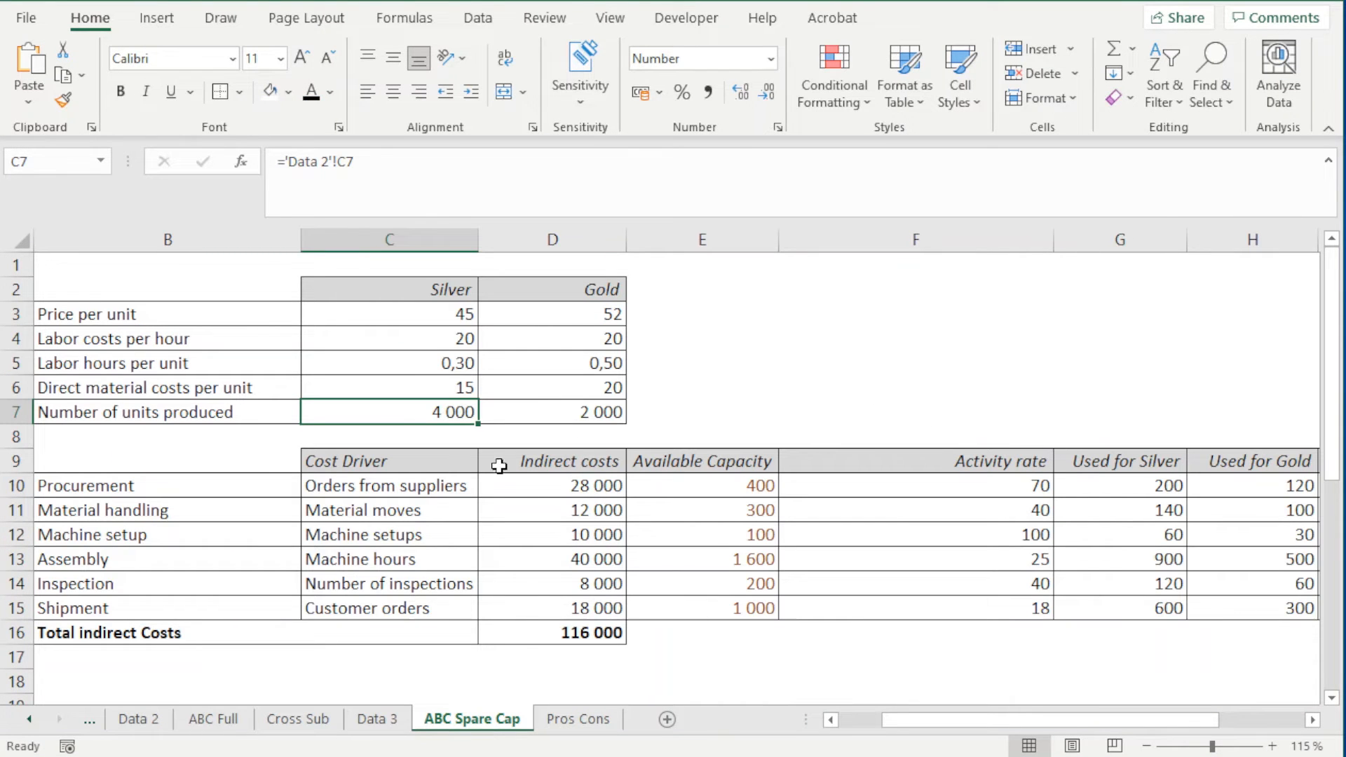
left_click_drag(1103, 474, 1225, 601)
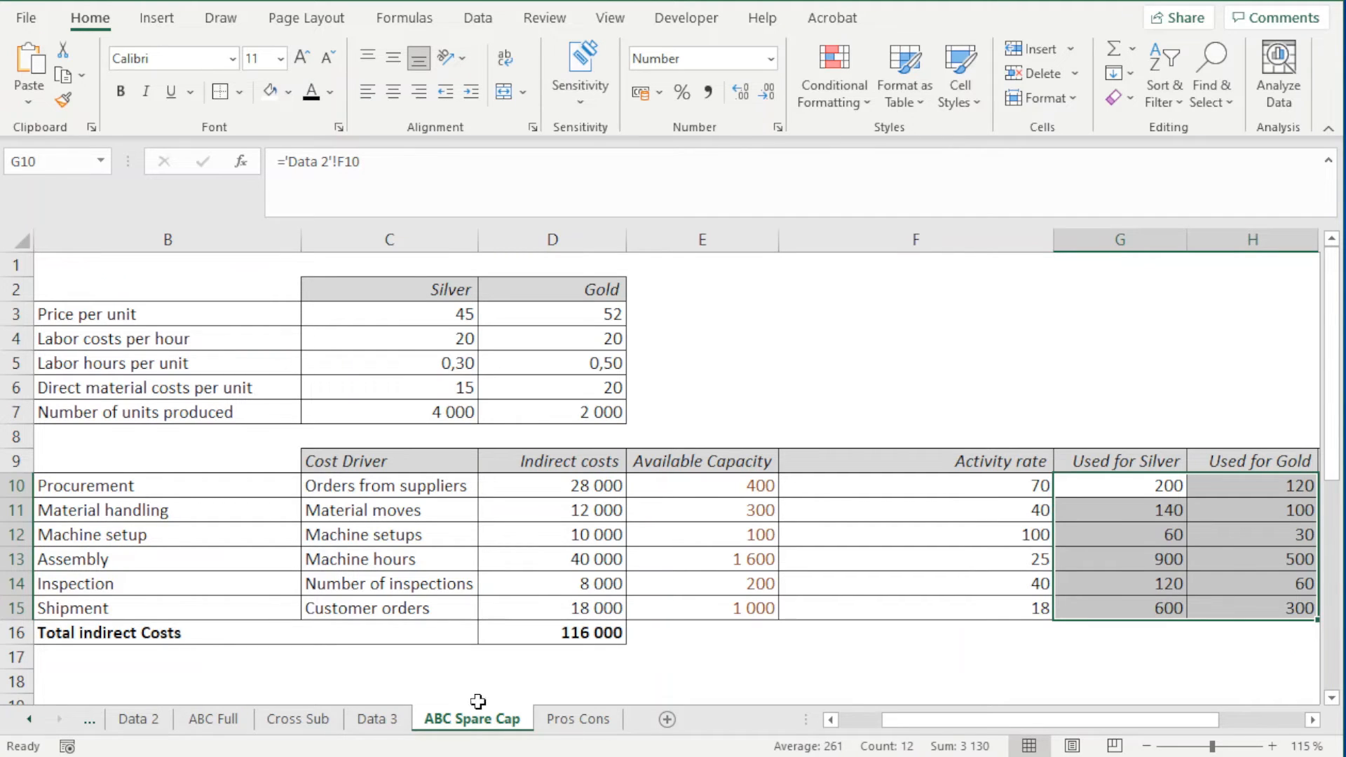
Duplicate the ABC Spare Cap sheet to the end of the workbook and rename the copy ABC Prod Change
left_click_drag(454, 729, 697, 731)
double_click(604, 721)
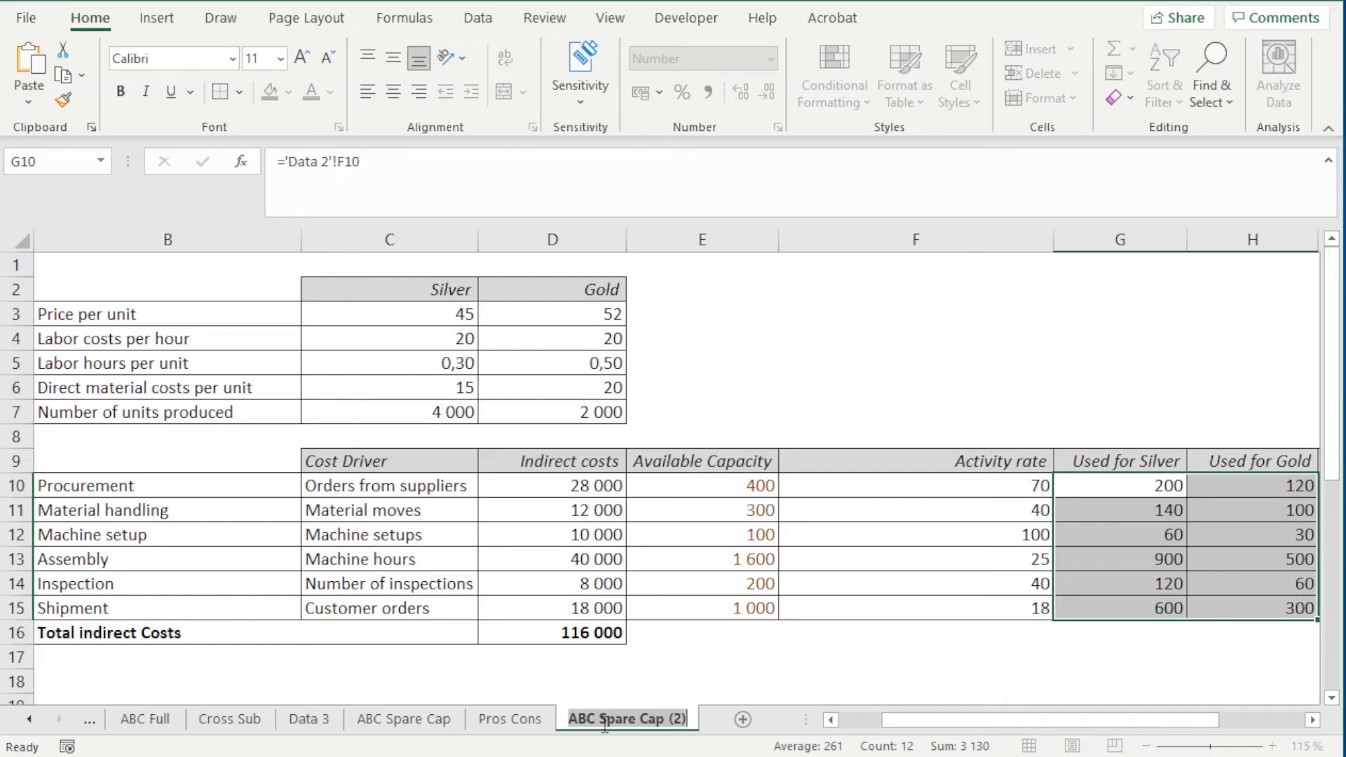
left_click_drag(600, 713, 737, 708)
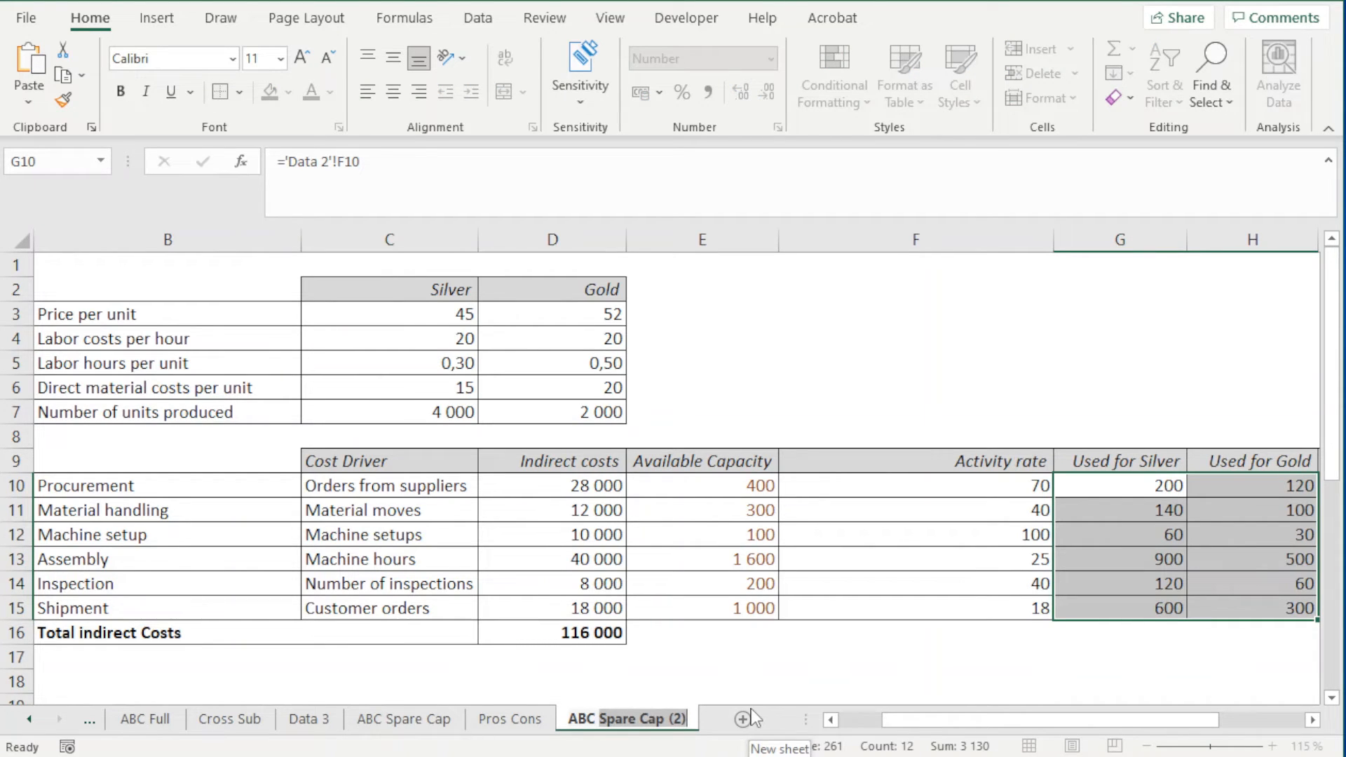
type("Pro")
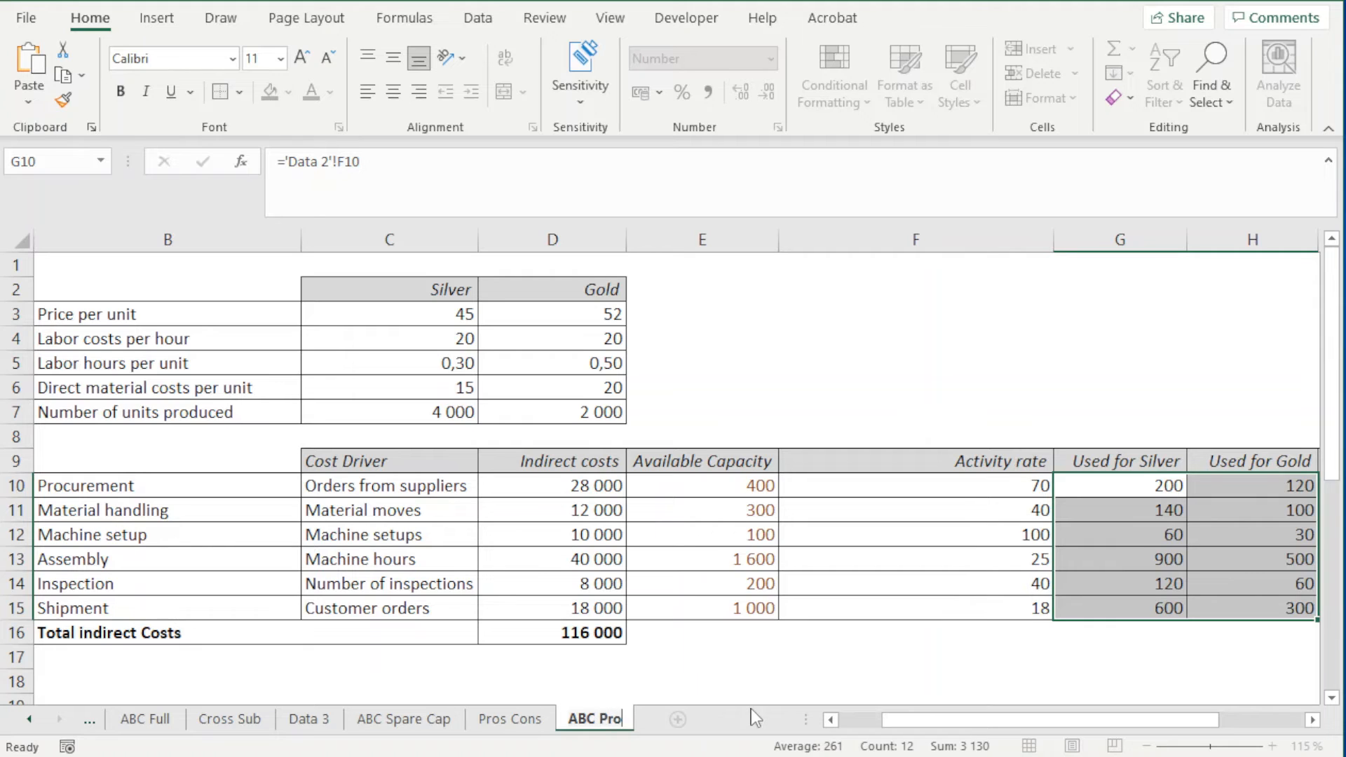
type("d Change")
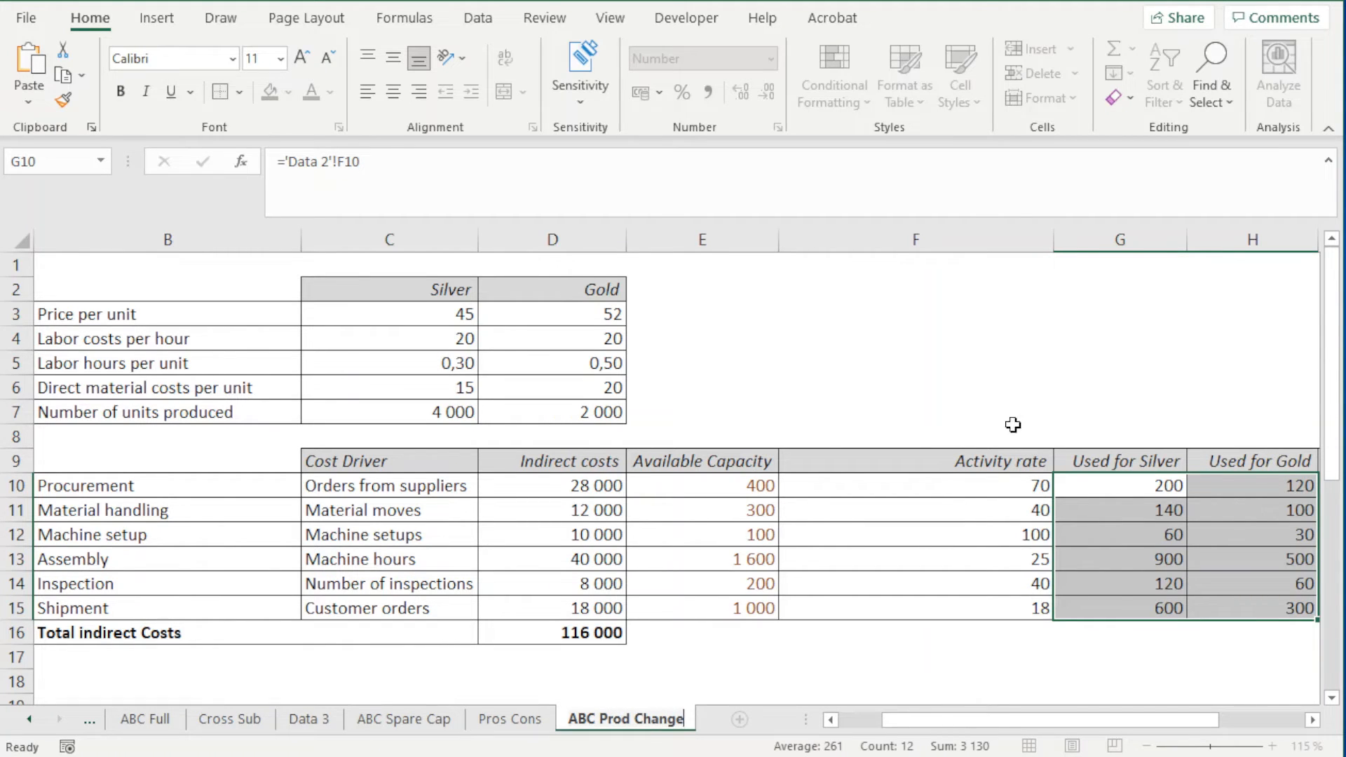
left_click(949, 433)
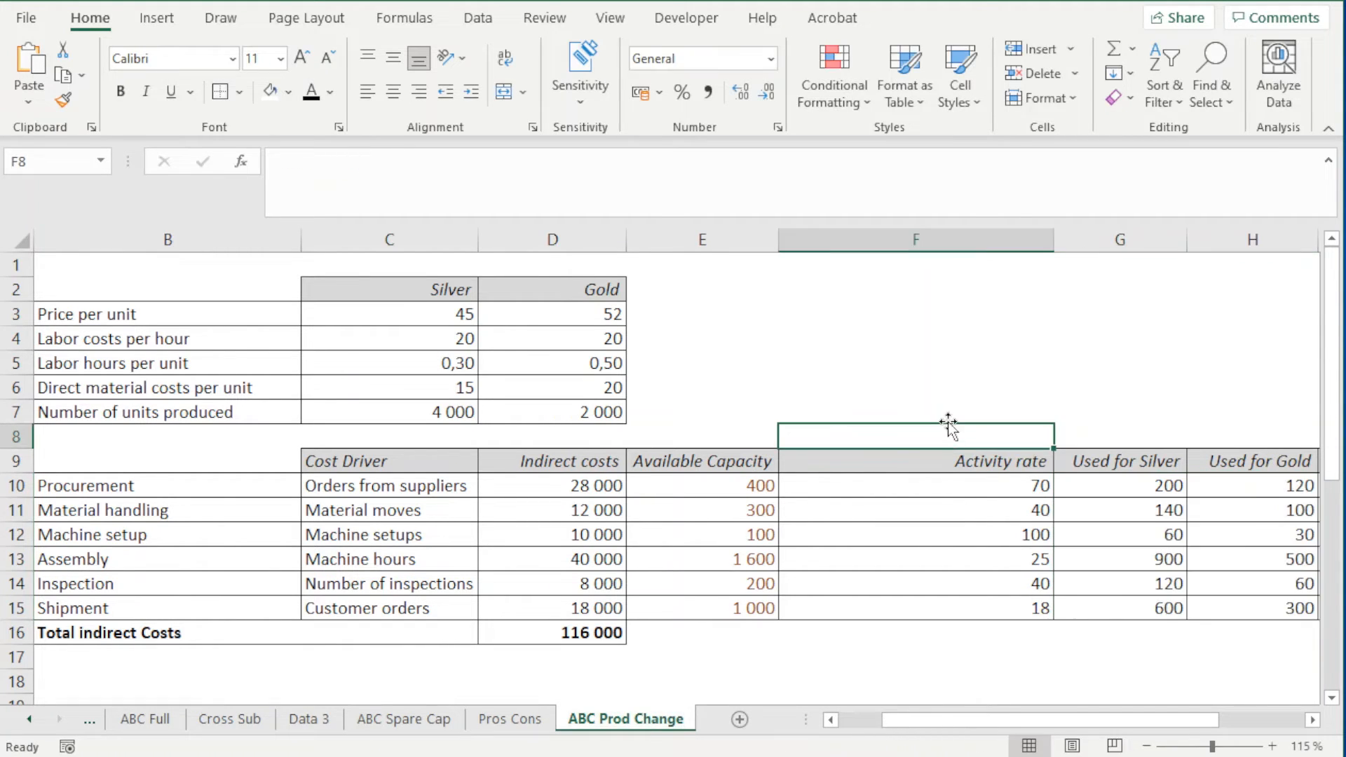
Set the number of Silver units produced in C7 on ABC Prod Change to 4400 and color it red
scroll(653, 477, "down", 1)
scroll(653, 477, "down", 1)
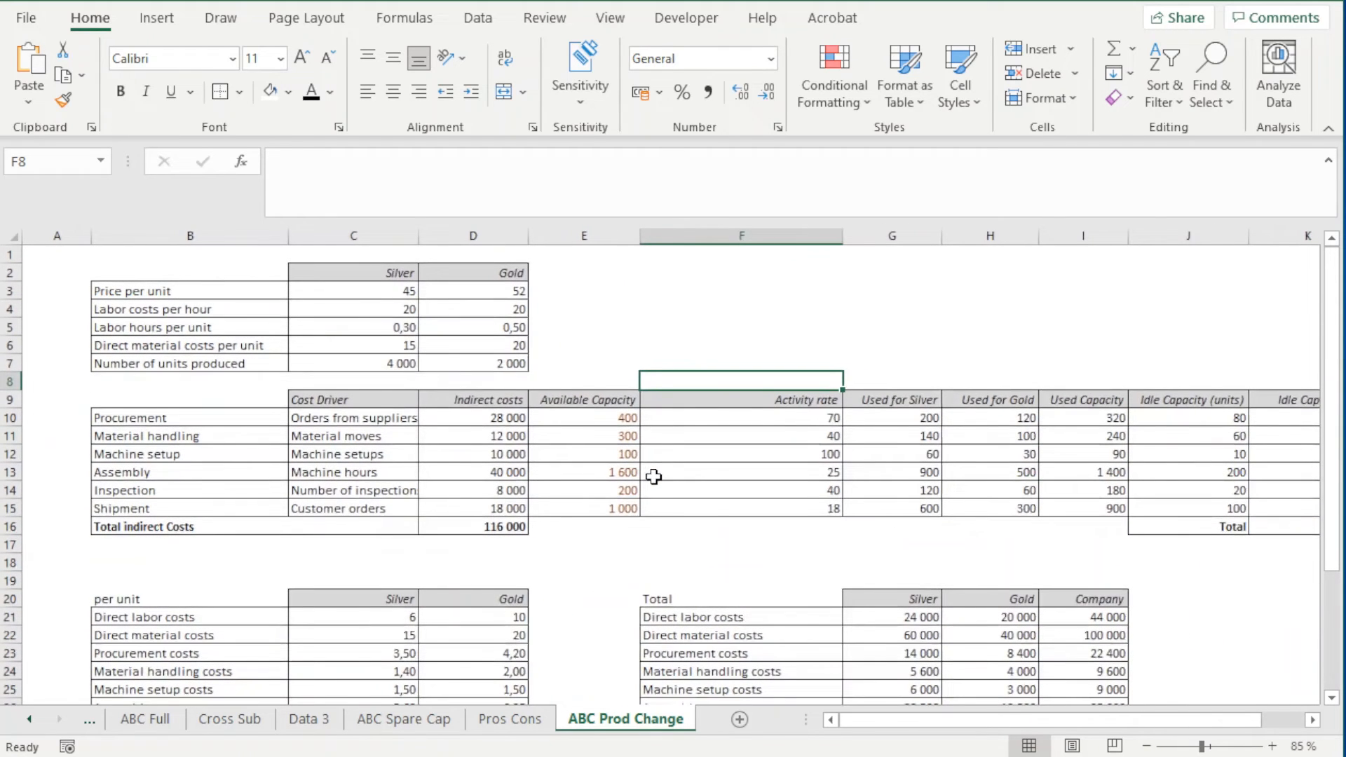
left_click(413, 363)
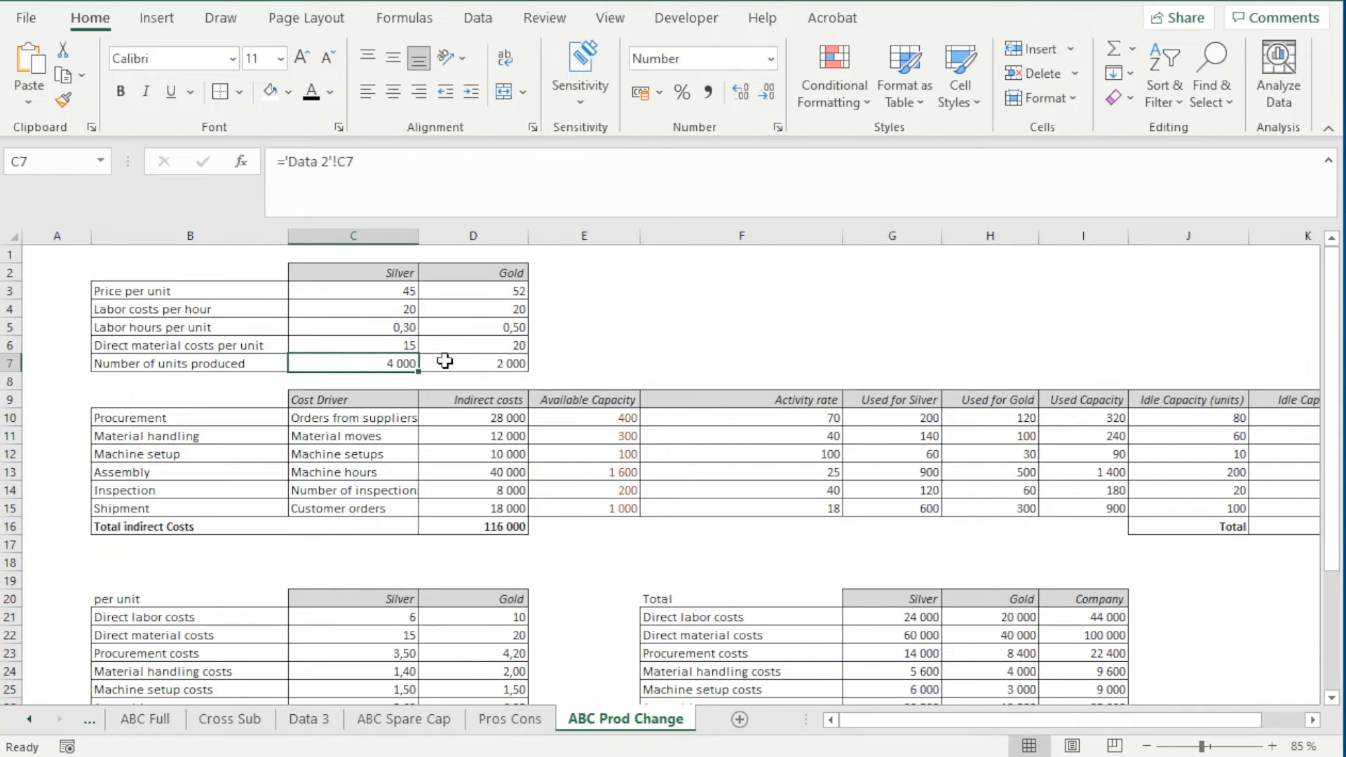
type("4 ")
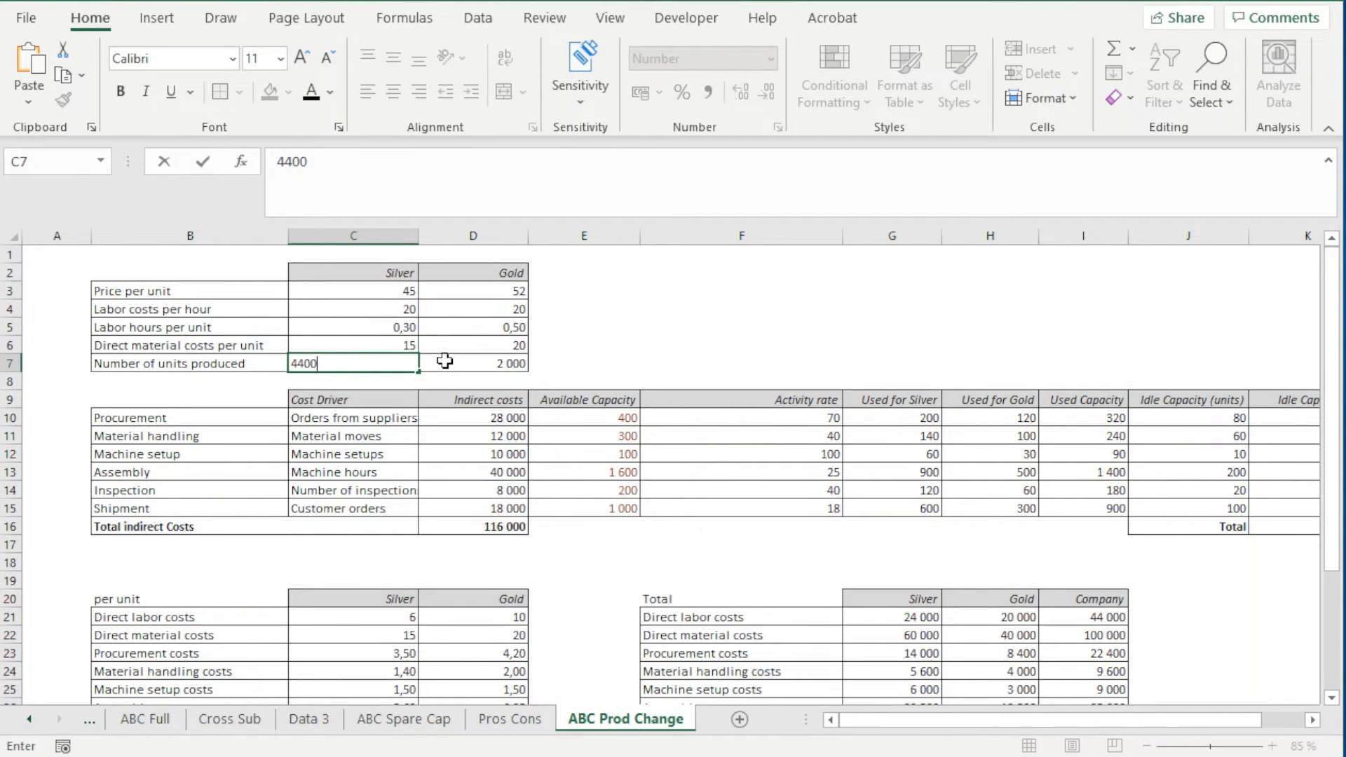
type("400")
left_click(683, 358)
left_click(382, 363)
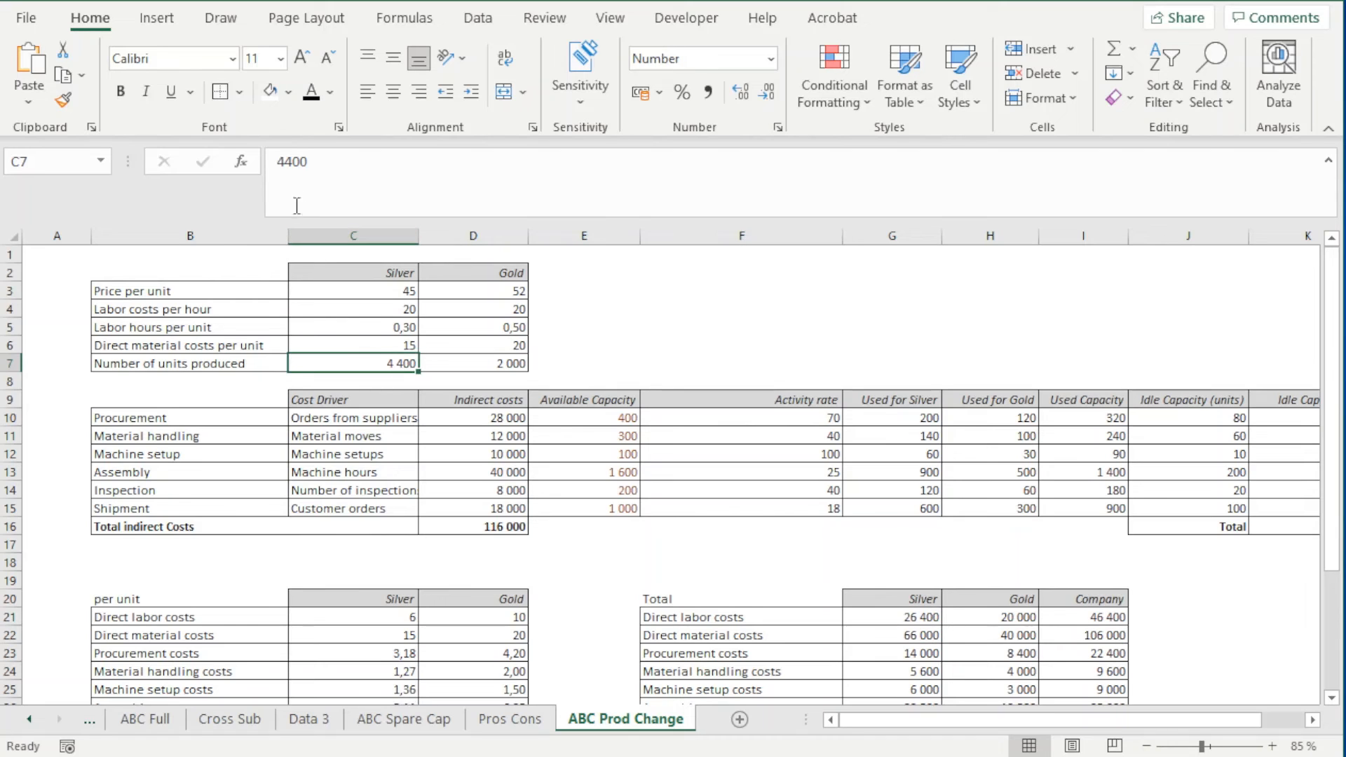
left_click(330, 92)
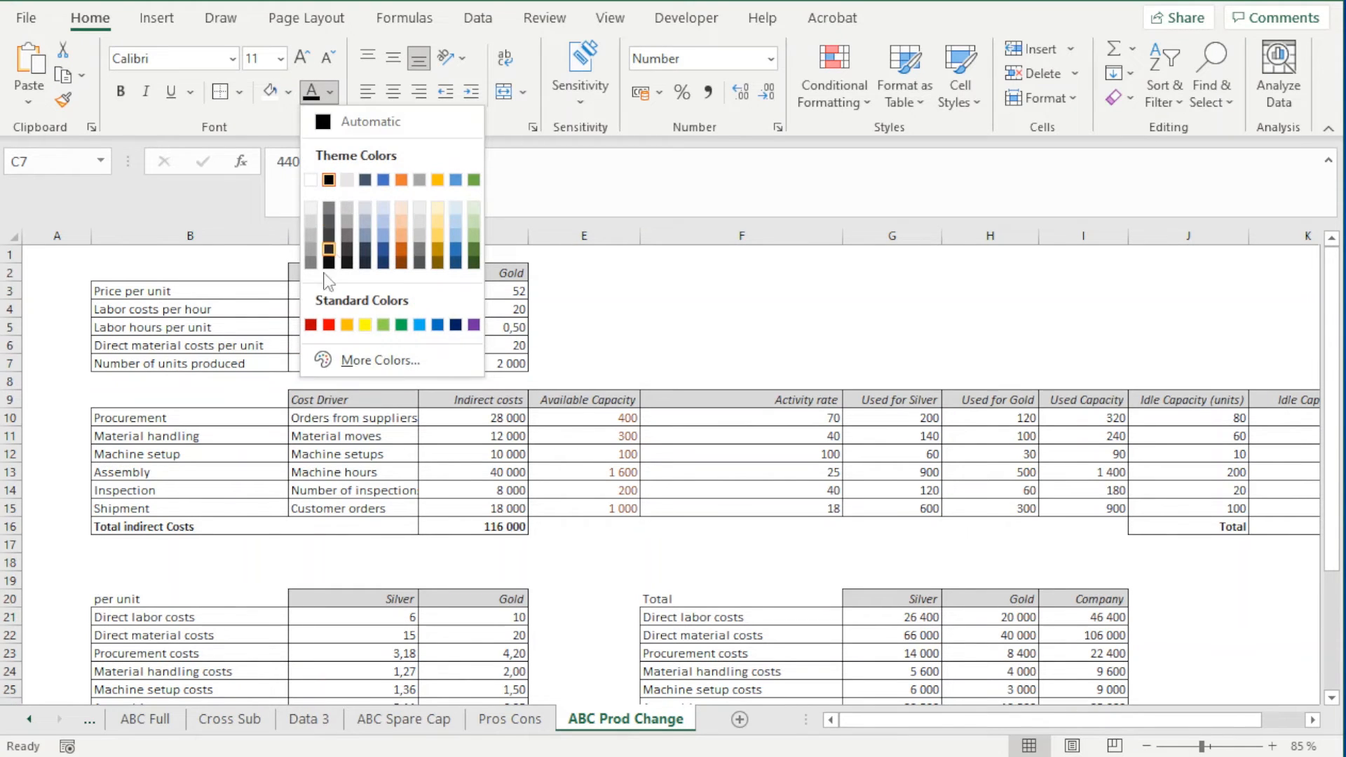
left_click(329, 325)
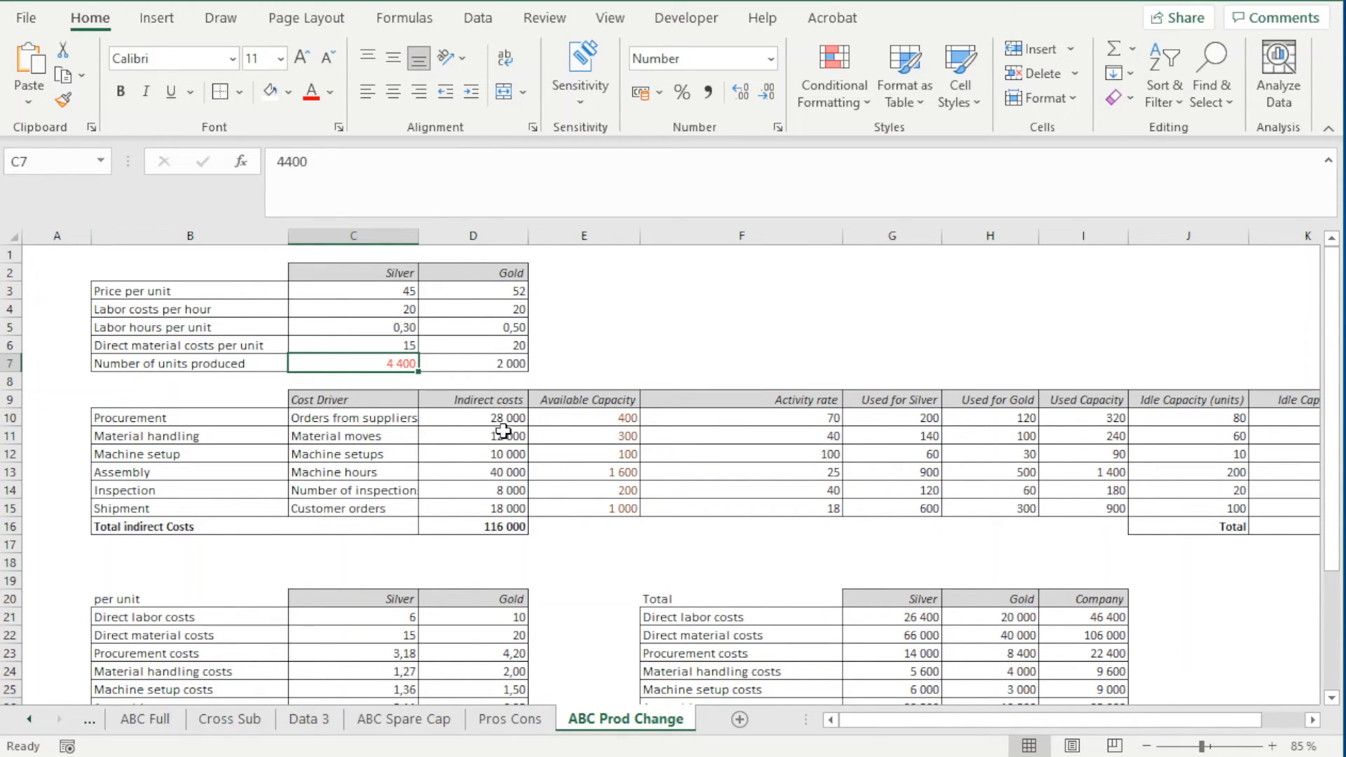
Review the per-unit revenues in C31:D31 and the direct labor and material costs in C21:D22 on ABC Prod Change
scroll(501, 431, "down", 1)
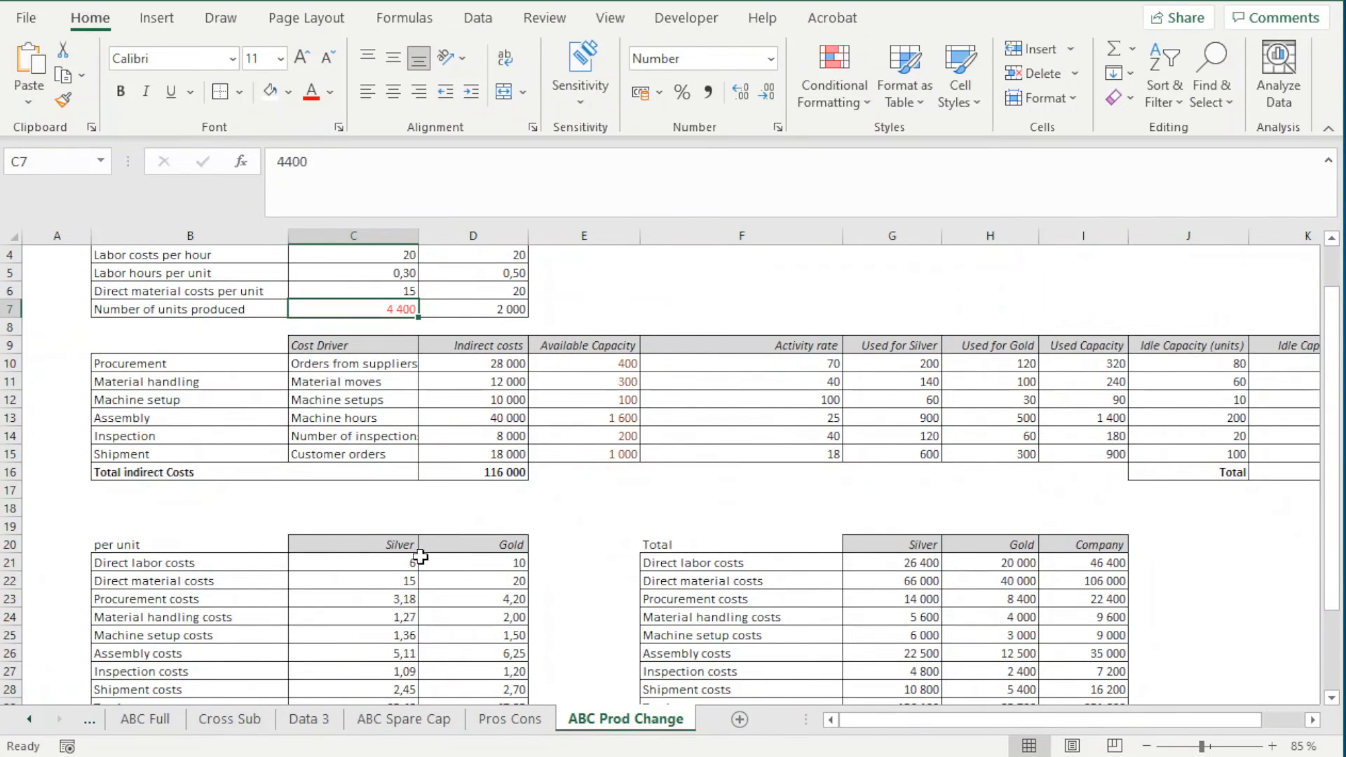
scroll(419, 557, "down", 1)
scroll(425, 613, "down", 1)
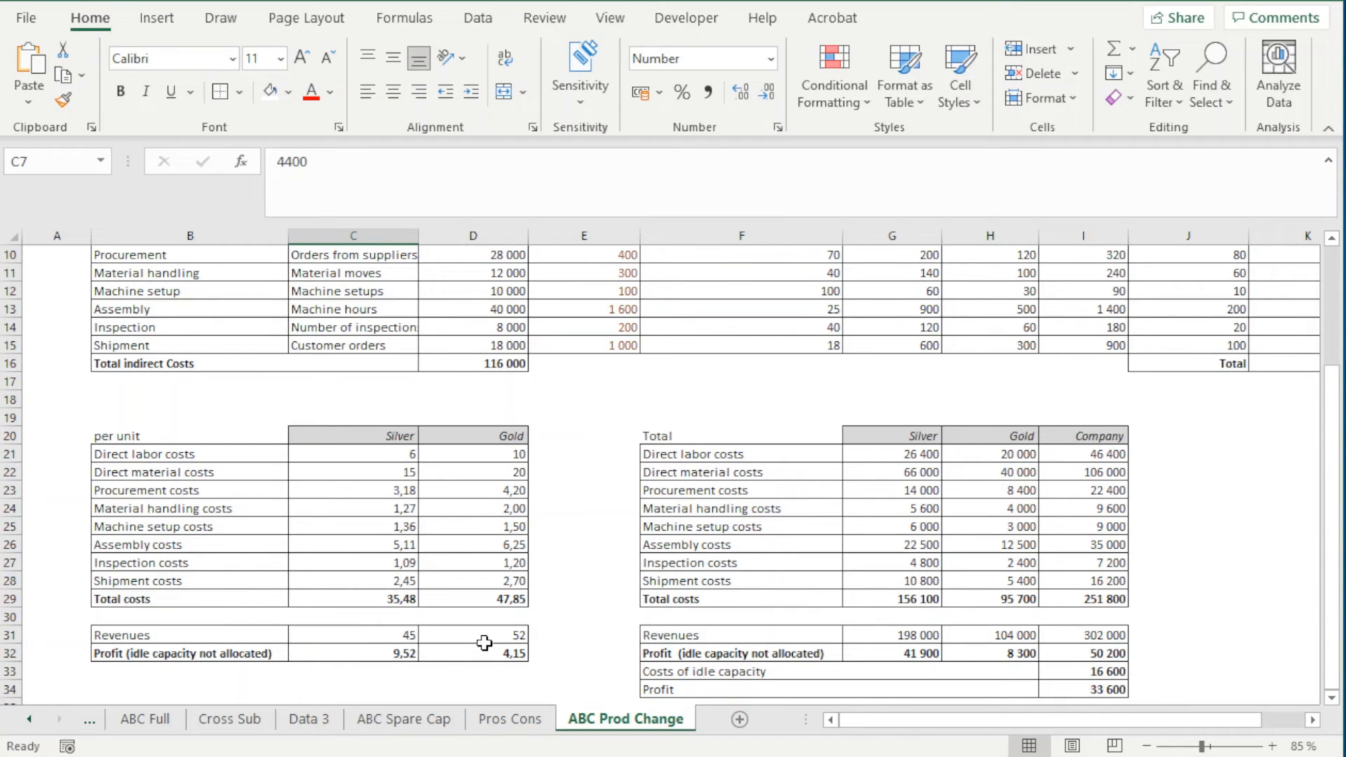
left_click_drag(484, 641, 401, 636)
left_click_drag(402, 454, 459, 471)
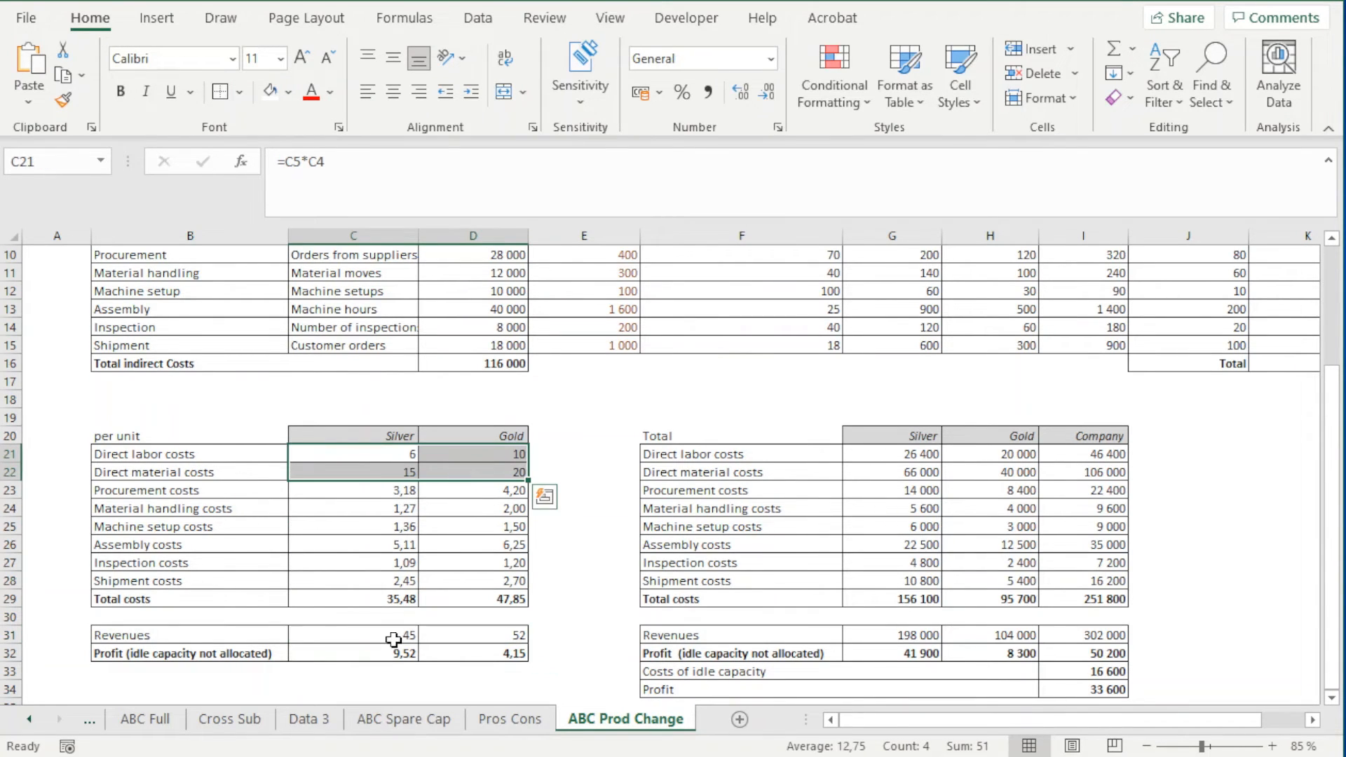
Trace Silver's procurement cost per unit in C23 through G23 to the Used for Silver capacity and the activity rates
left_click(389, 493)
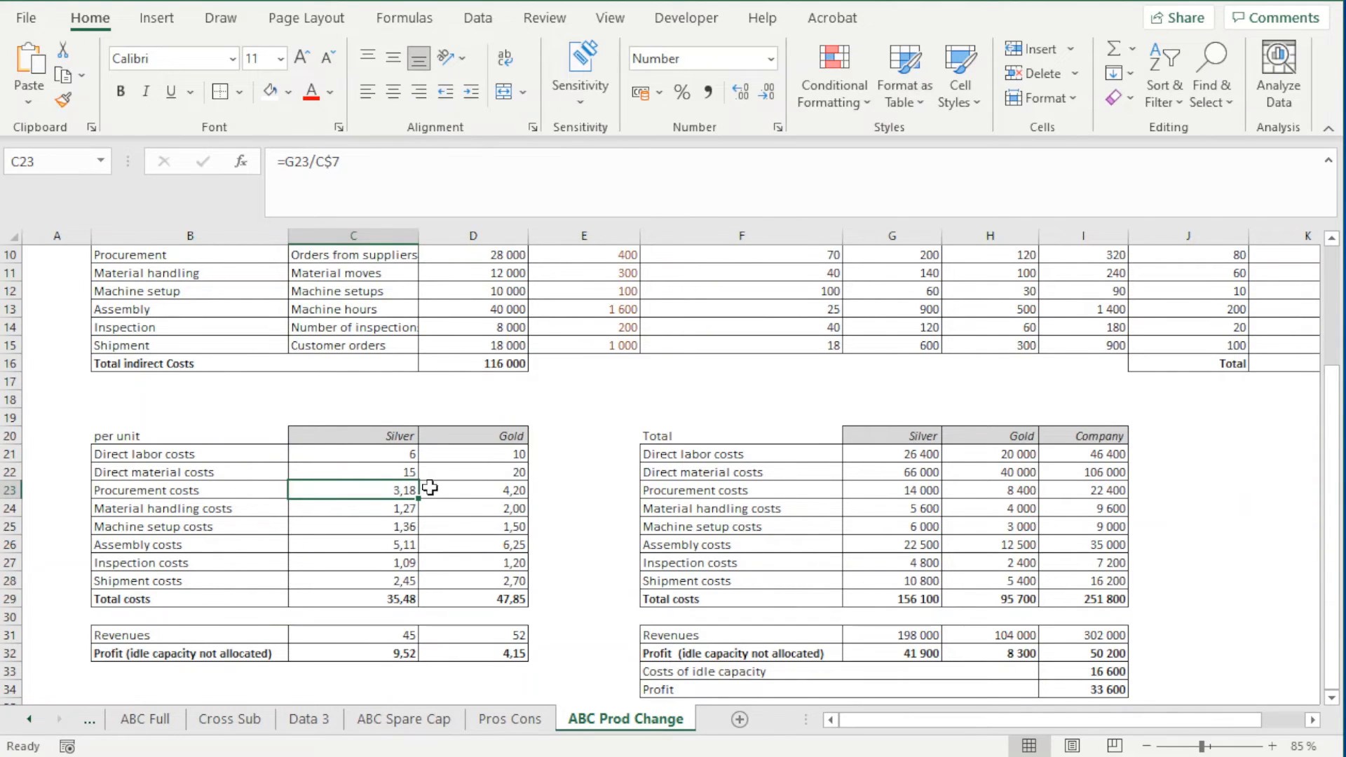
left_click(915, 492)
scroll(954, 519, "up", 1)
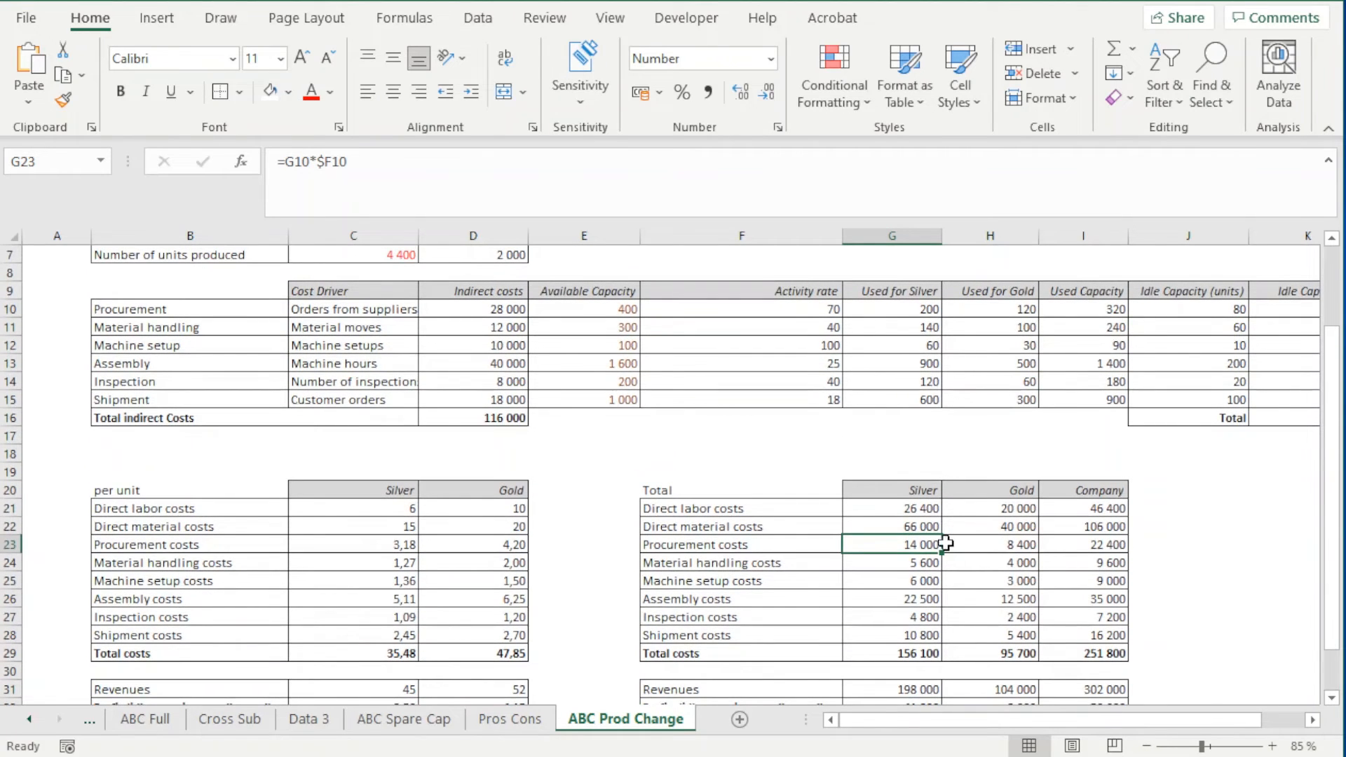
left_click(903, 294)
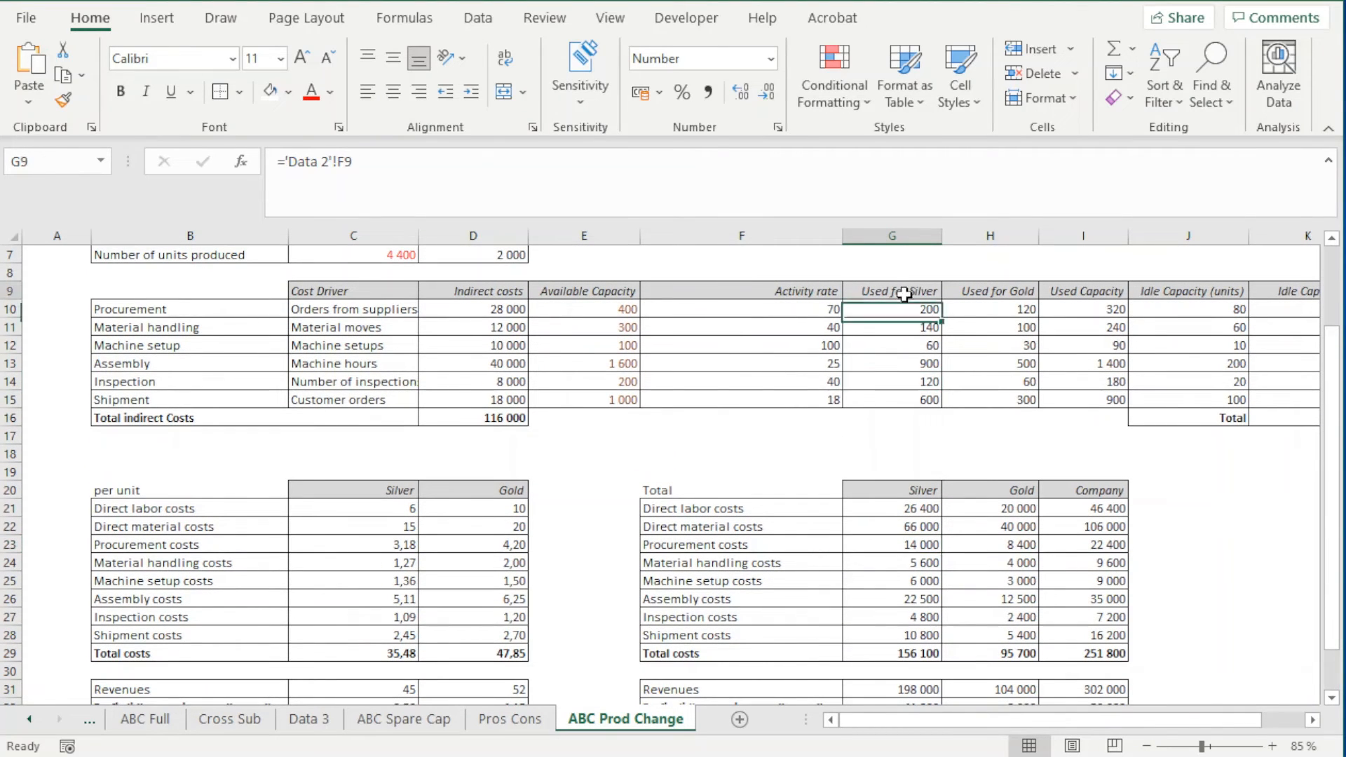
left_click_drag(903, 294, 897, 396)
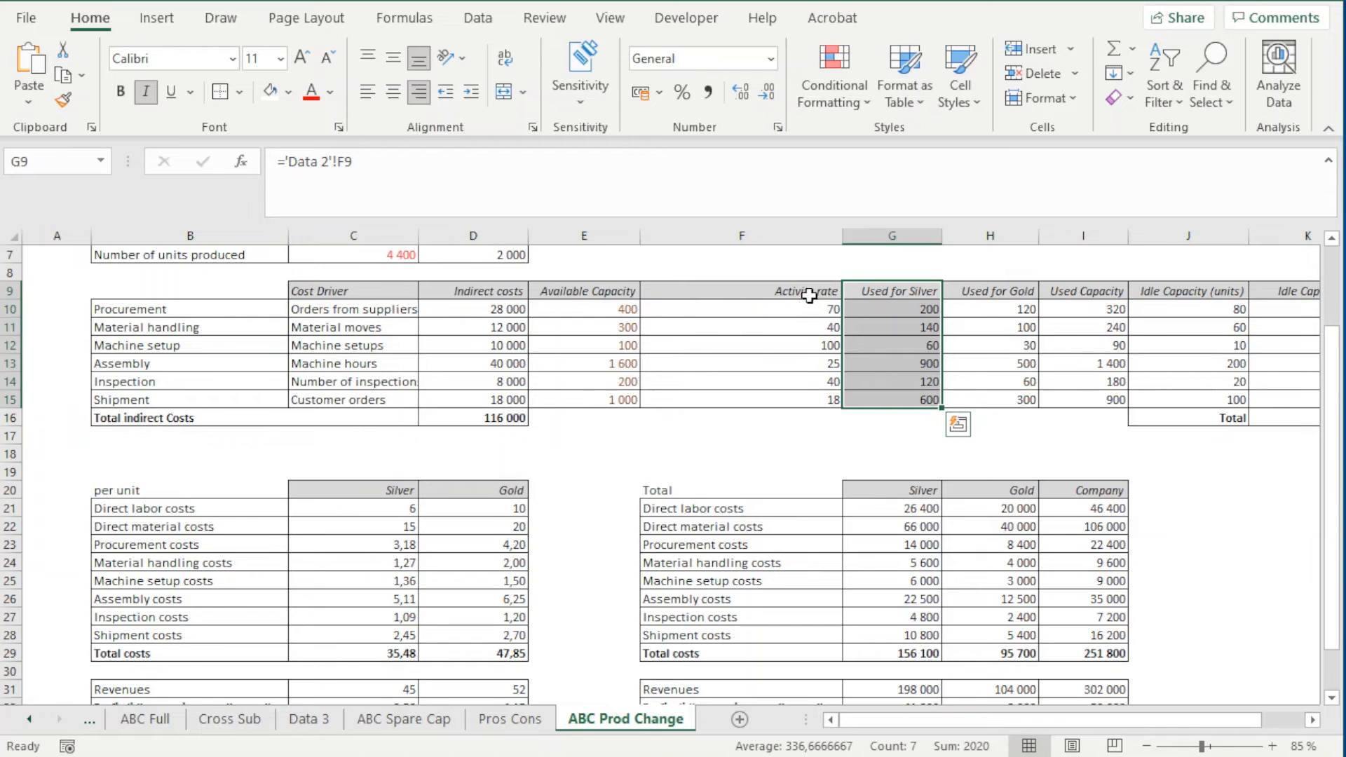
left_click_drag(809, 295, 813, 400)
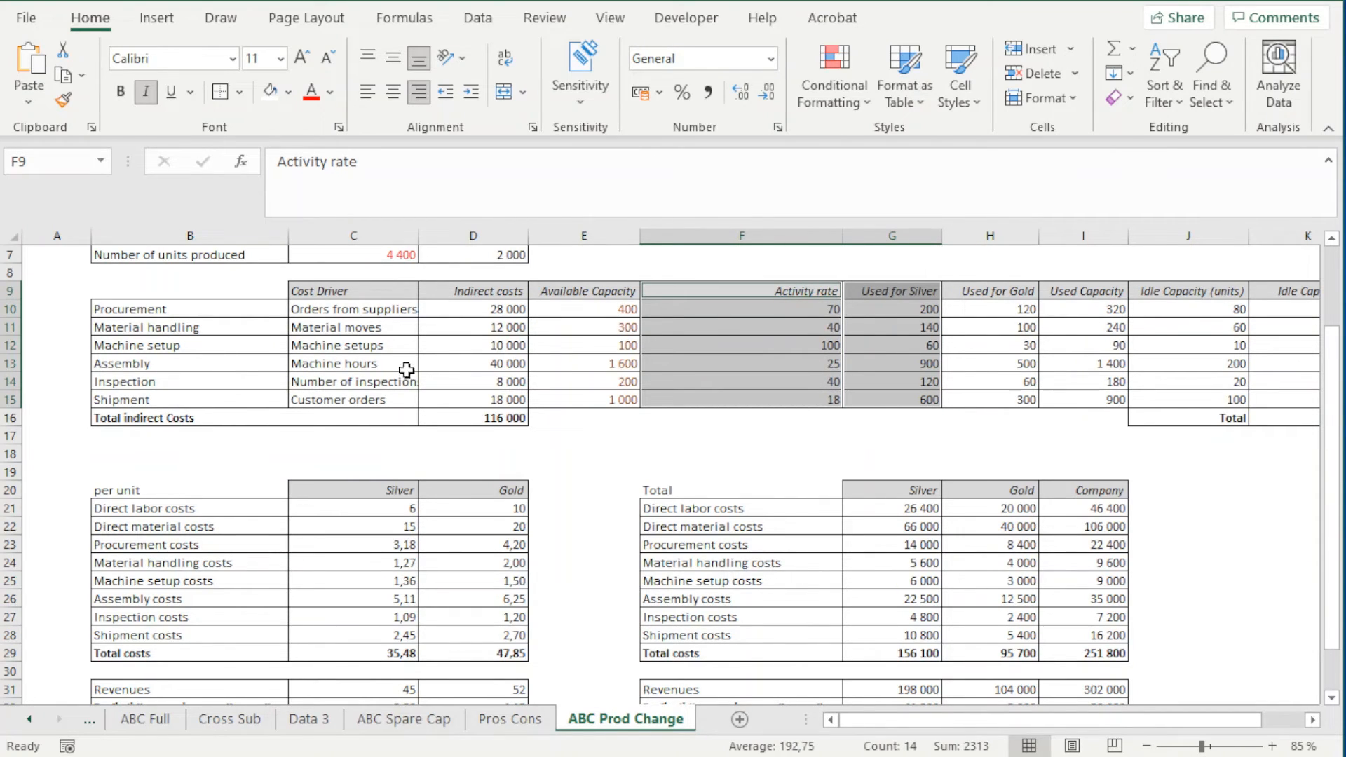
left_click(404, 548)
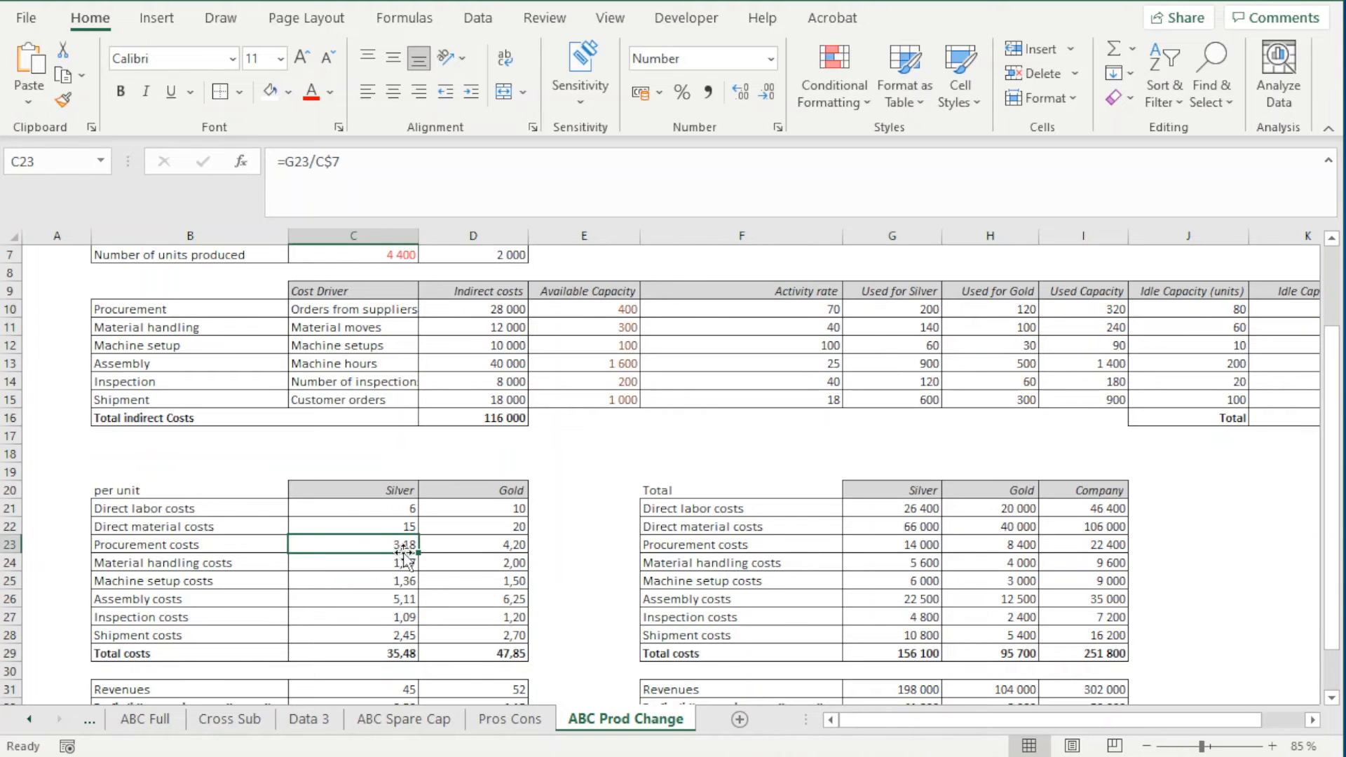
Examine Silver's per-unit indirect costs from procurement to shipment in C23:C28 on ABC Prod Change
scroll(363, 544, "up", 1)
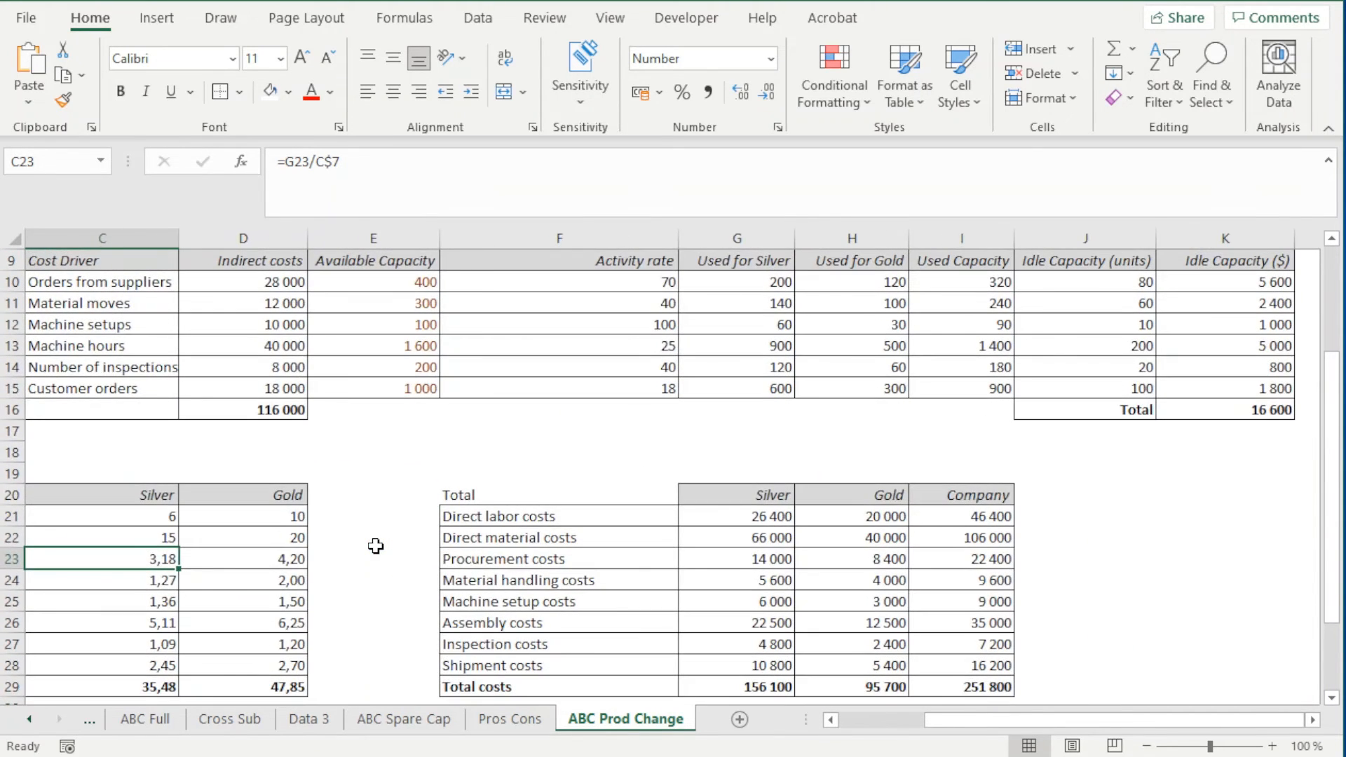
scroll(375, 546, "up", 1)
left_click_drag(946, 721, 862, 733)
scroll(471, 598, "down", 1)
left_click_drag(511, 511, 511, 629)
scroll(479, 608, "down", 3)
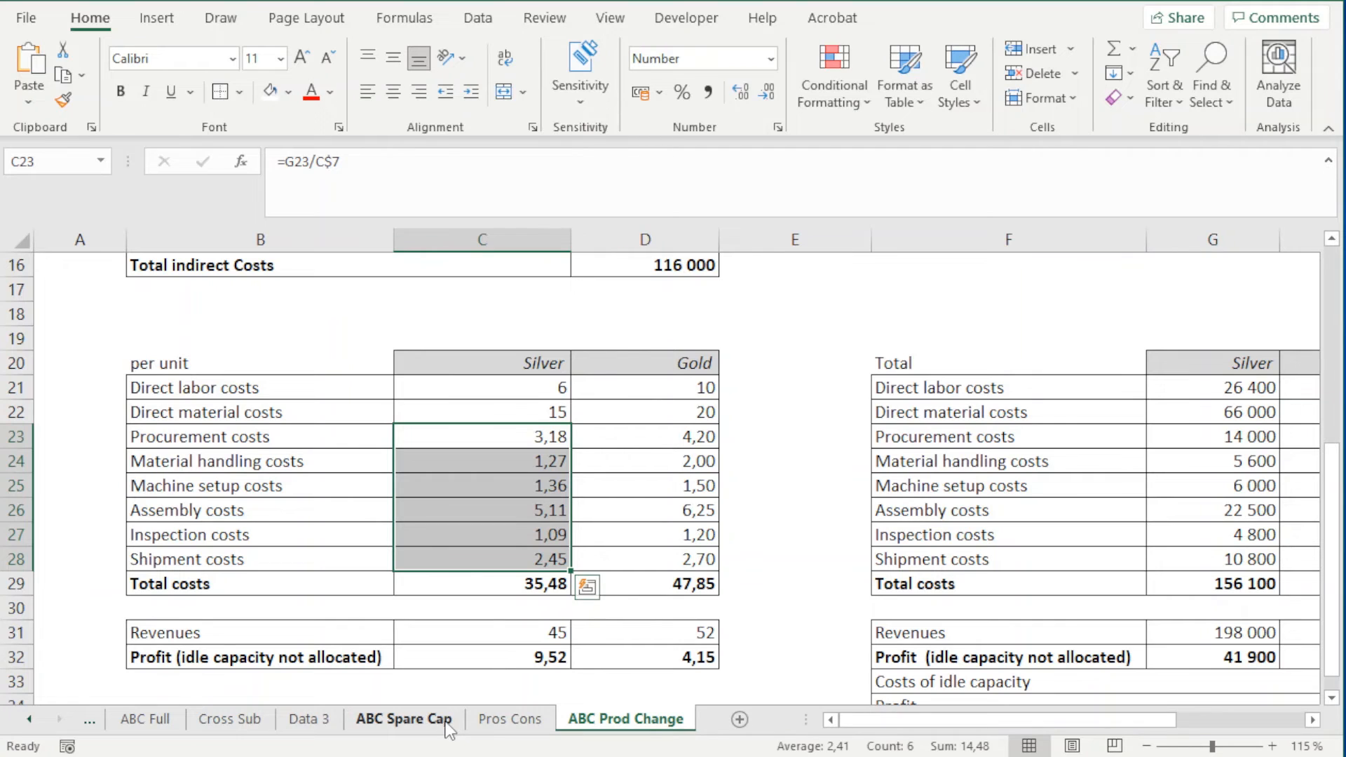
Compare Silver's per-unit procurement cost in C23 and total costs in C29 between ABC Prod Change and ABC Spare Cap
left_click(560, 438)
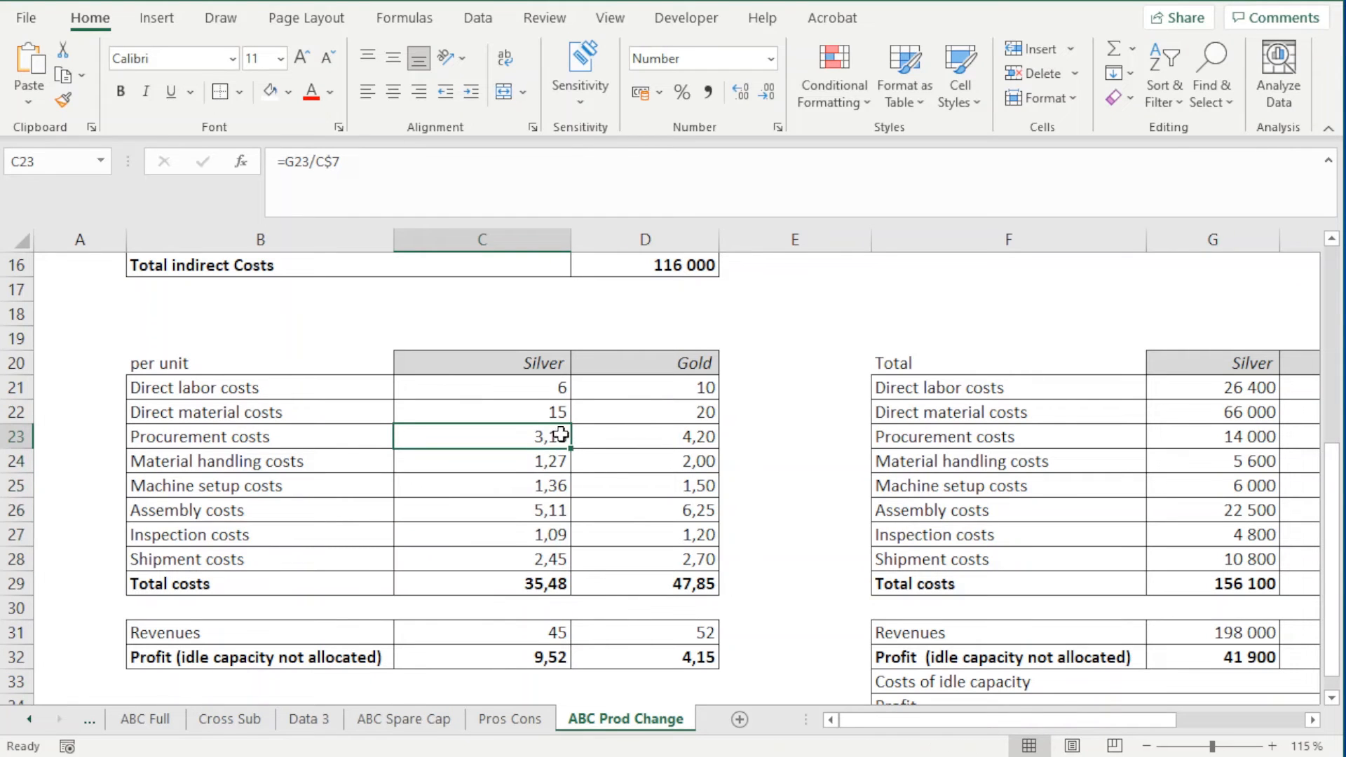
left_click(372, 719)
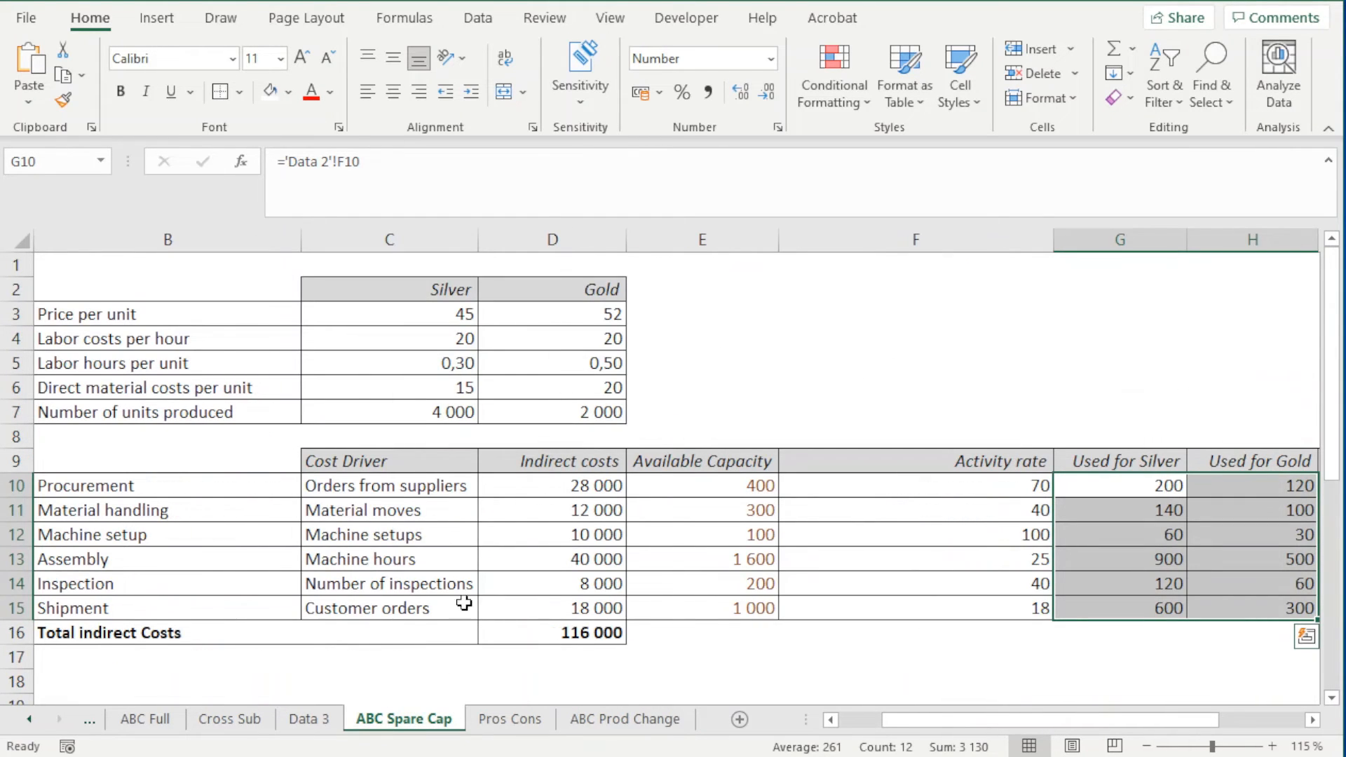
scroll(464, 603, "down", 4)
left_click(417, 509)
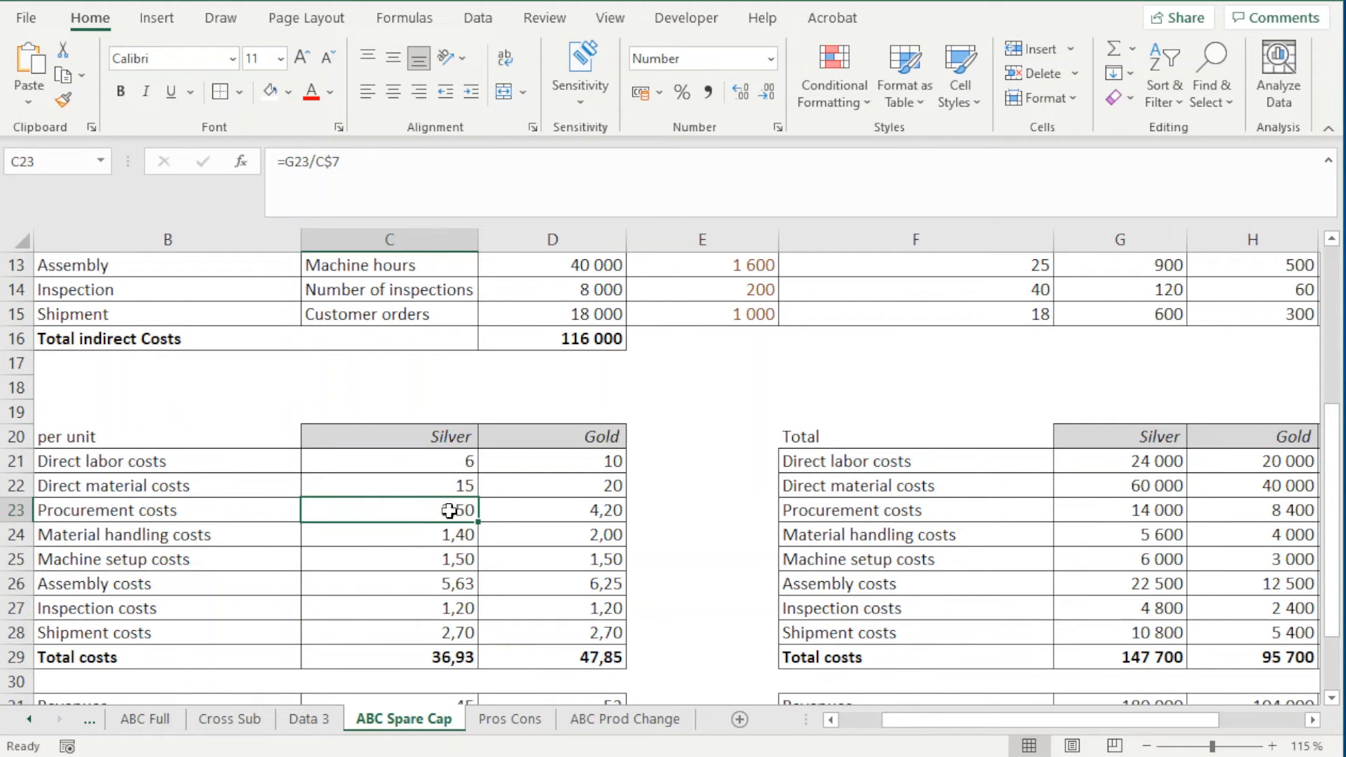
left_click(436, 660)
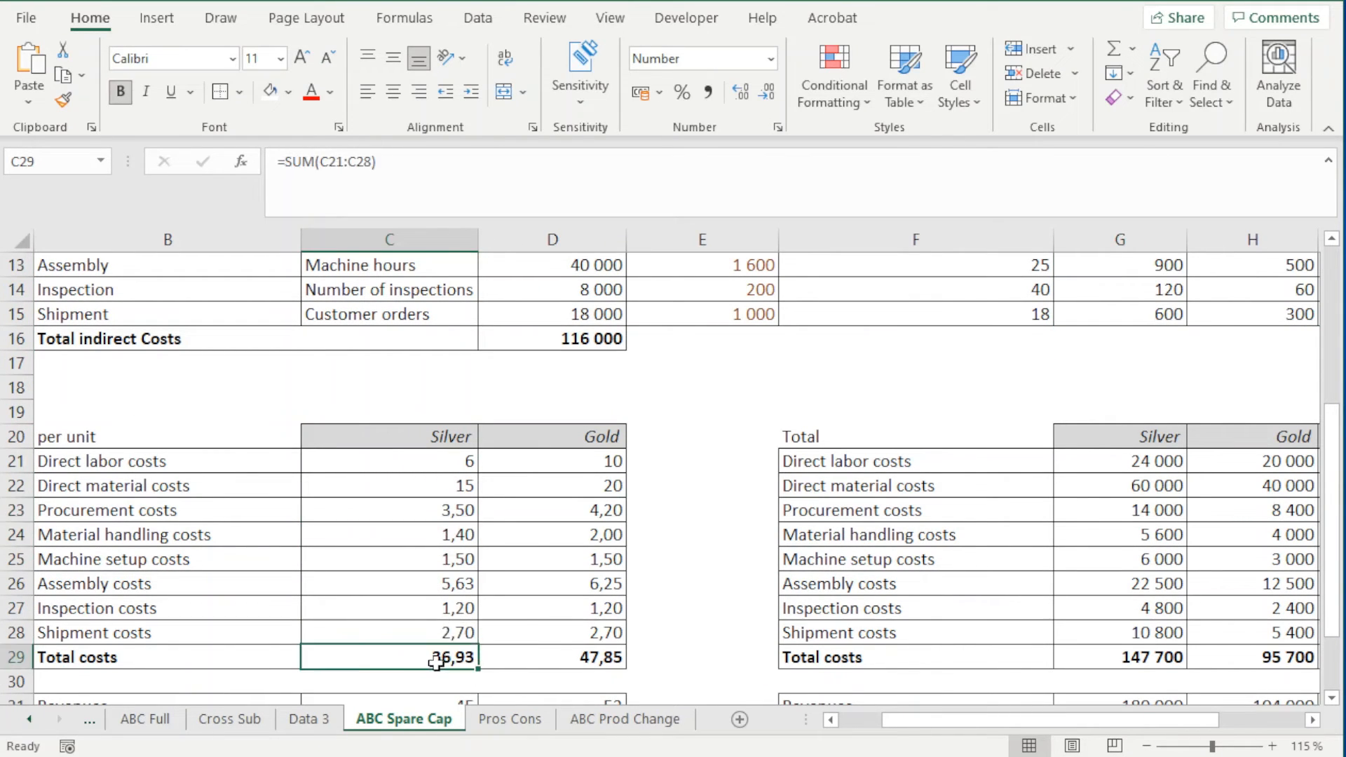
left_click(640, 720)
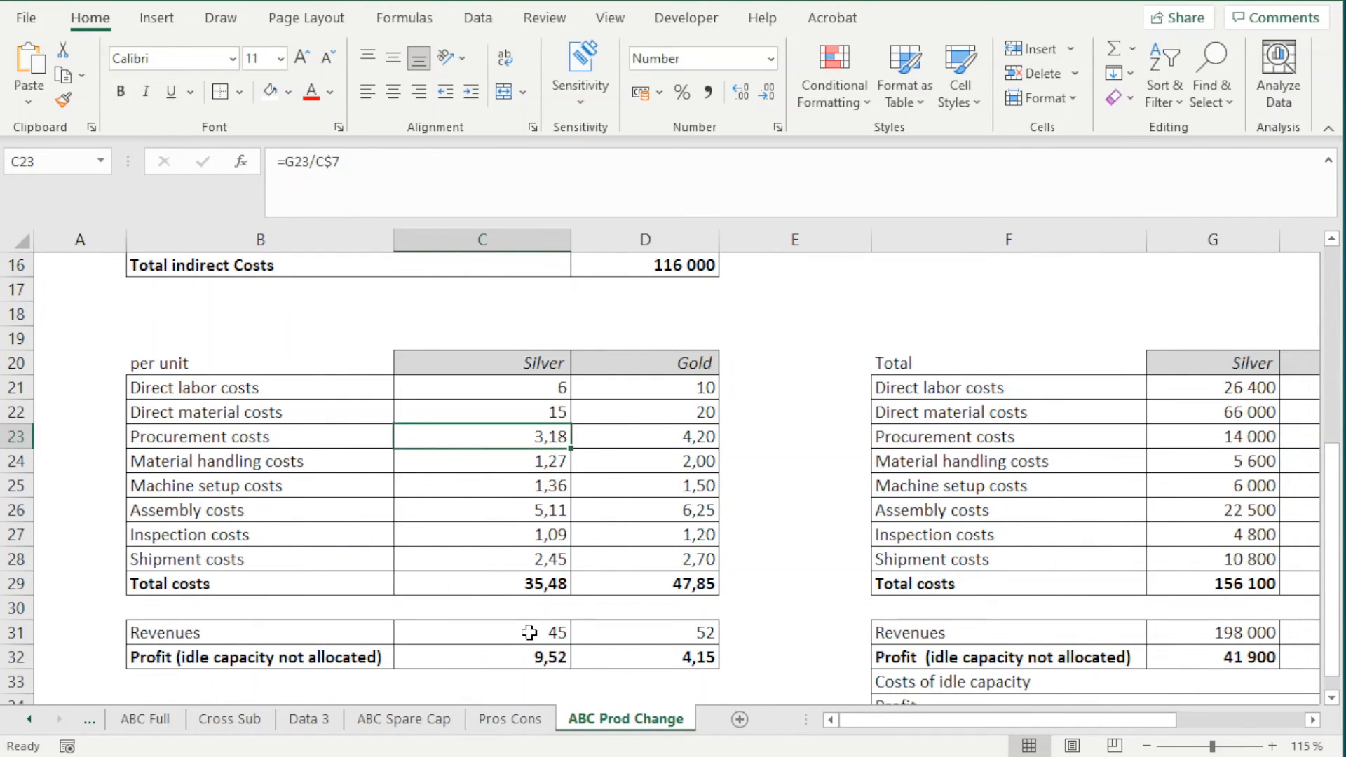
left_click(530, 585)
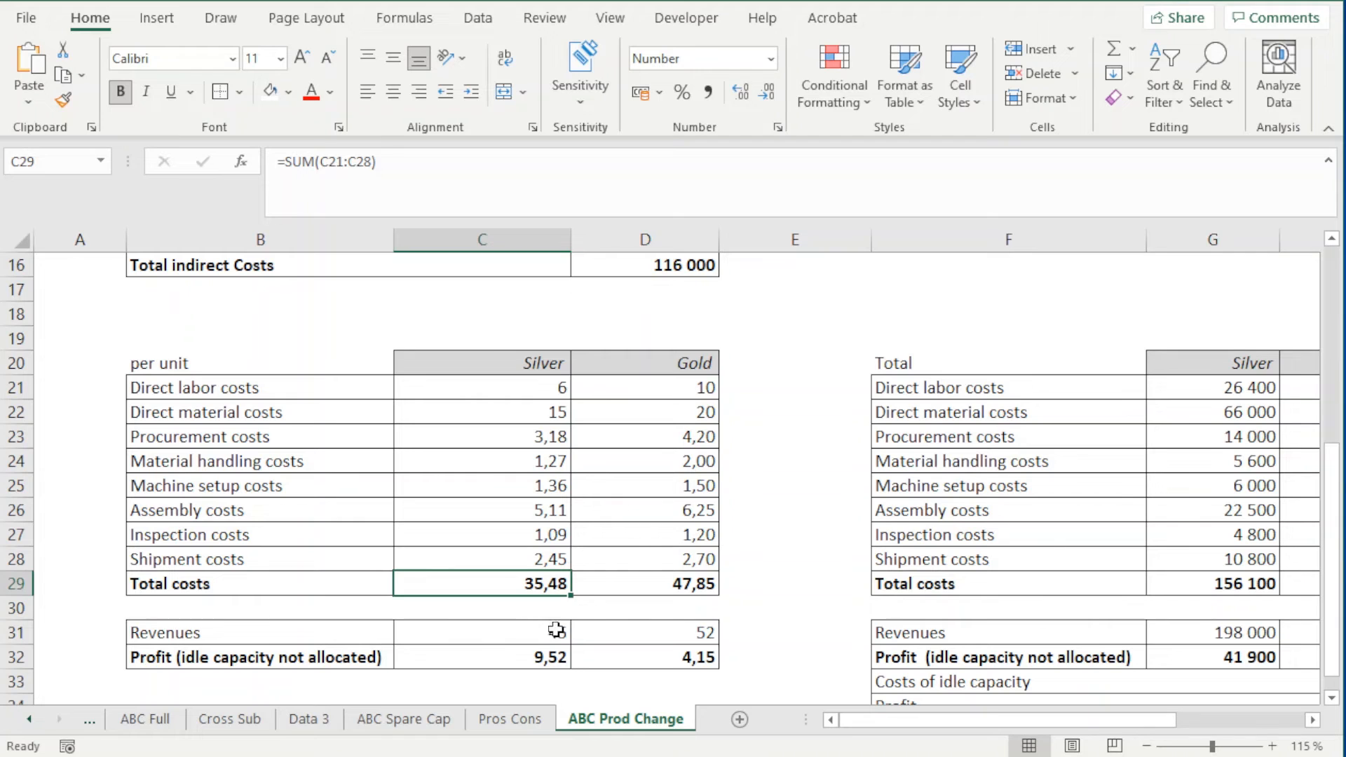
Compare Silver's profit per unit in C32 on ABC Prod Change with the one on ABC Spare Cap
left_click(528, 657)
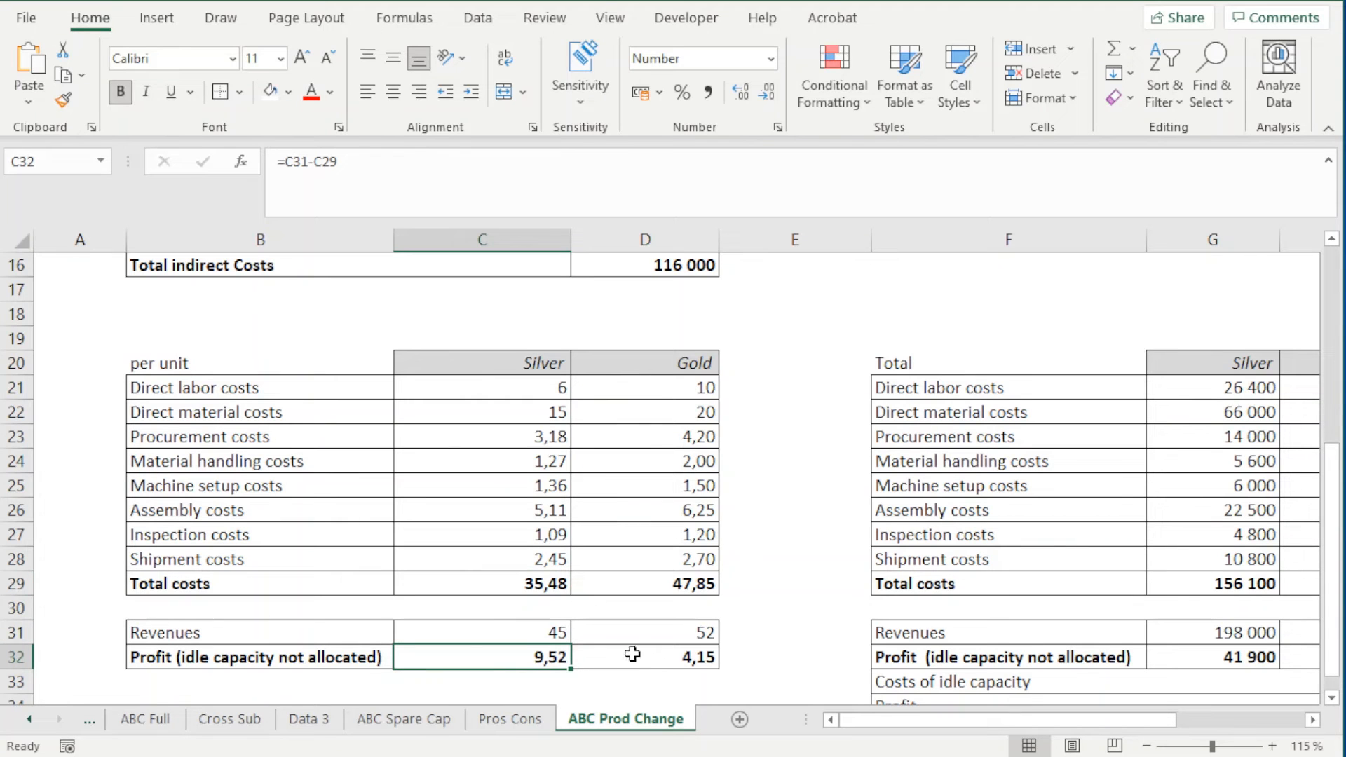
left_click(399, 719)
scroll(435, 655, "down", 2)
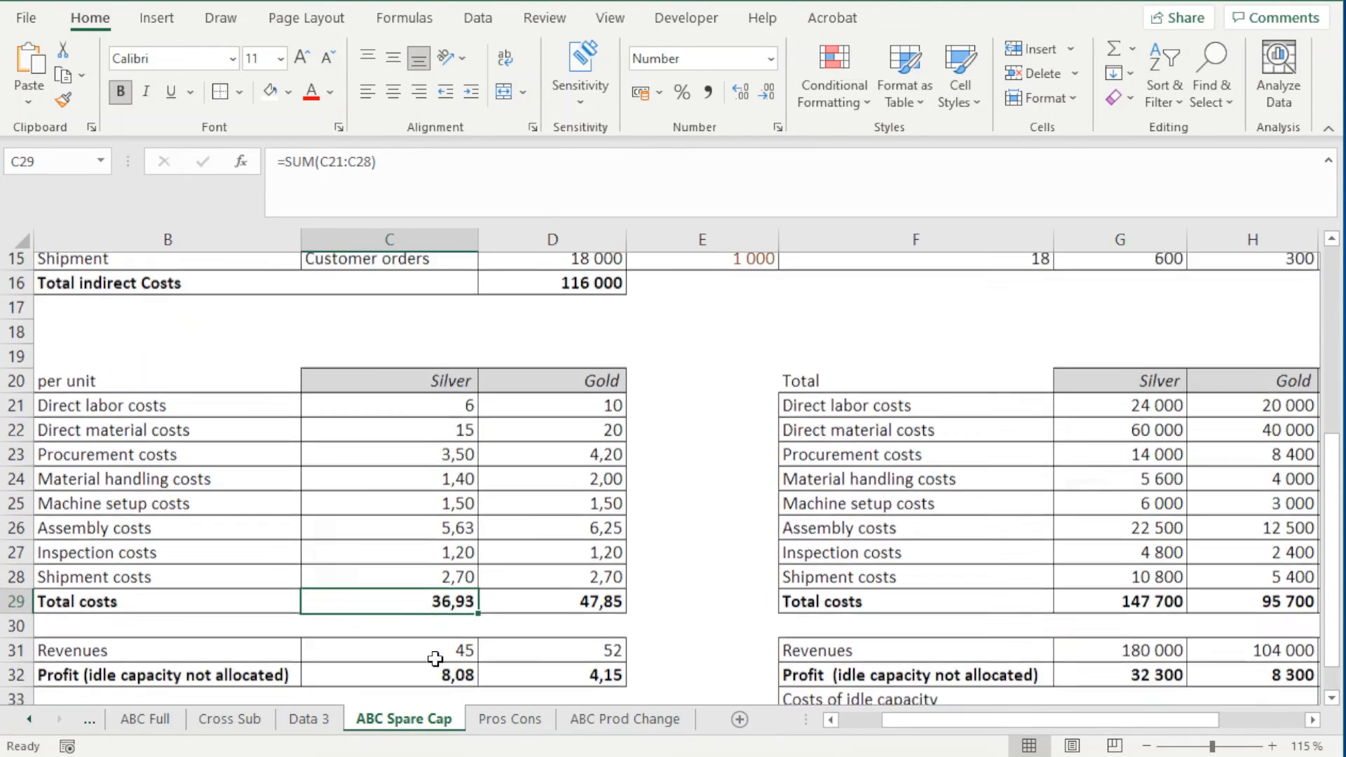
Check Silver's profit per unit on ABC Spare Cap against ABC Prod Change and review Silver's units produced in C7
left_click(434, 585)
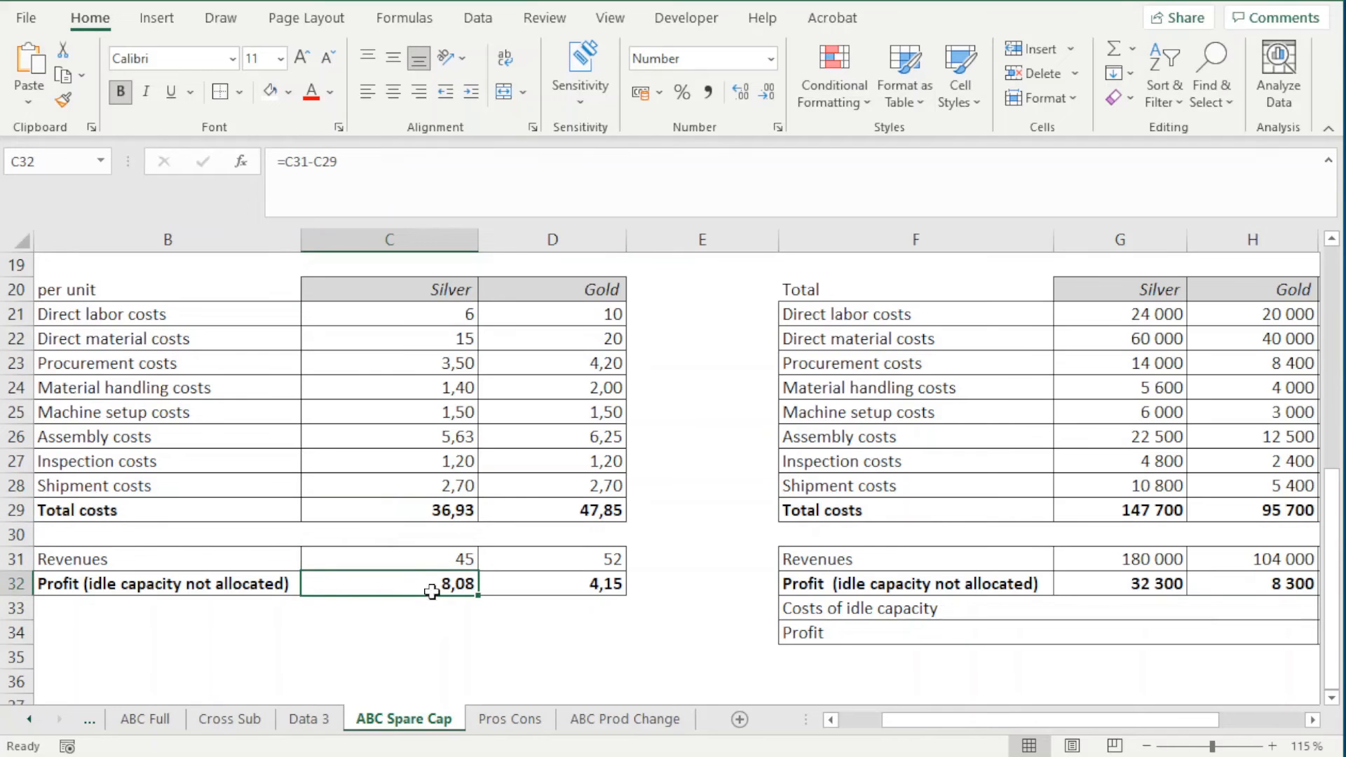
left_click(624, 719)
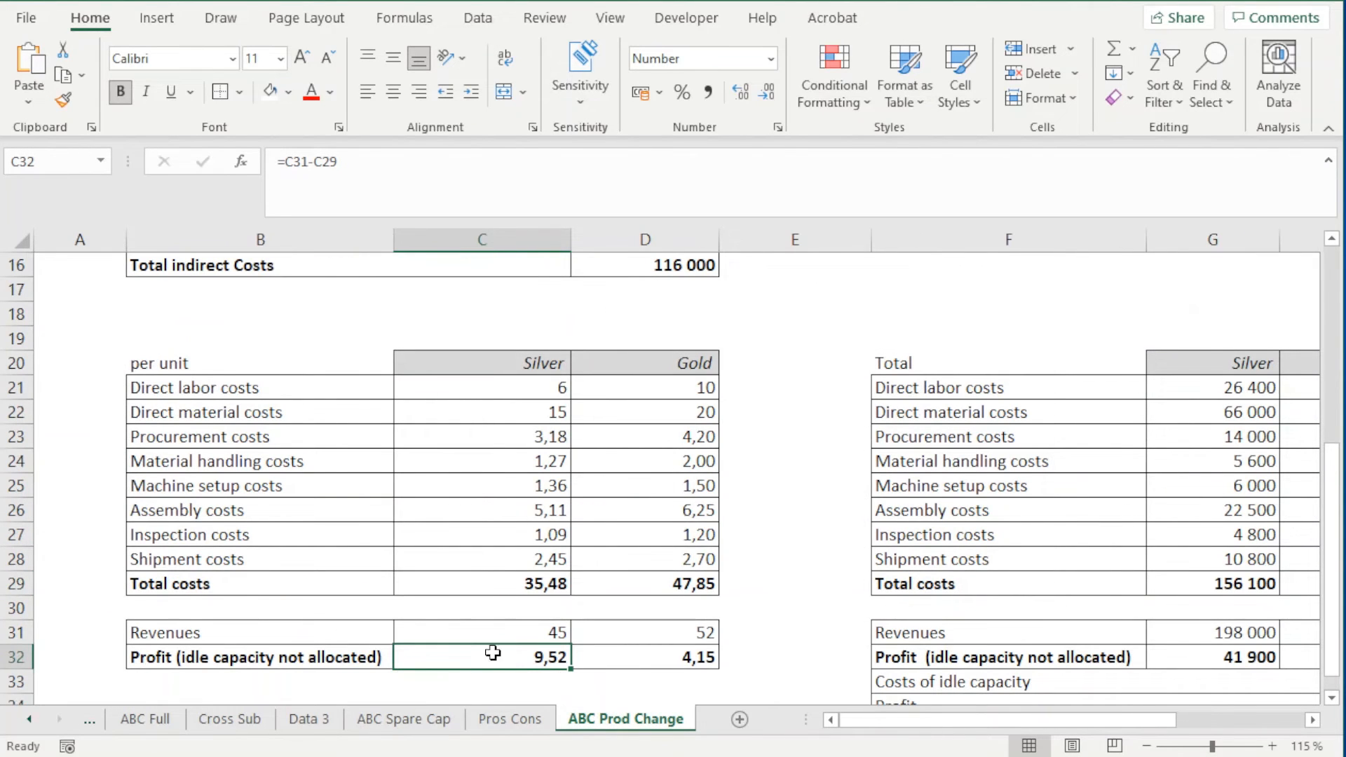
scroll(444, 515, "down", 3)
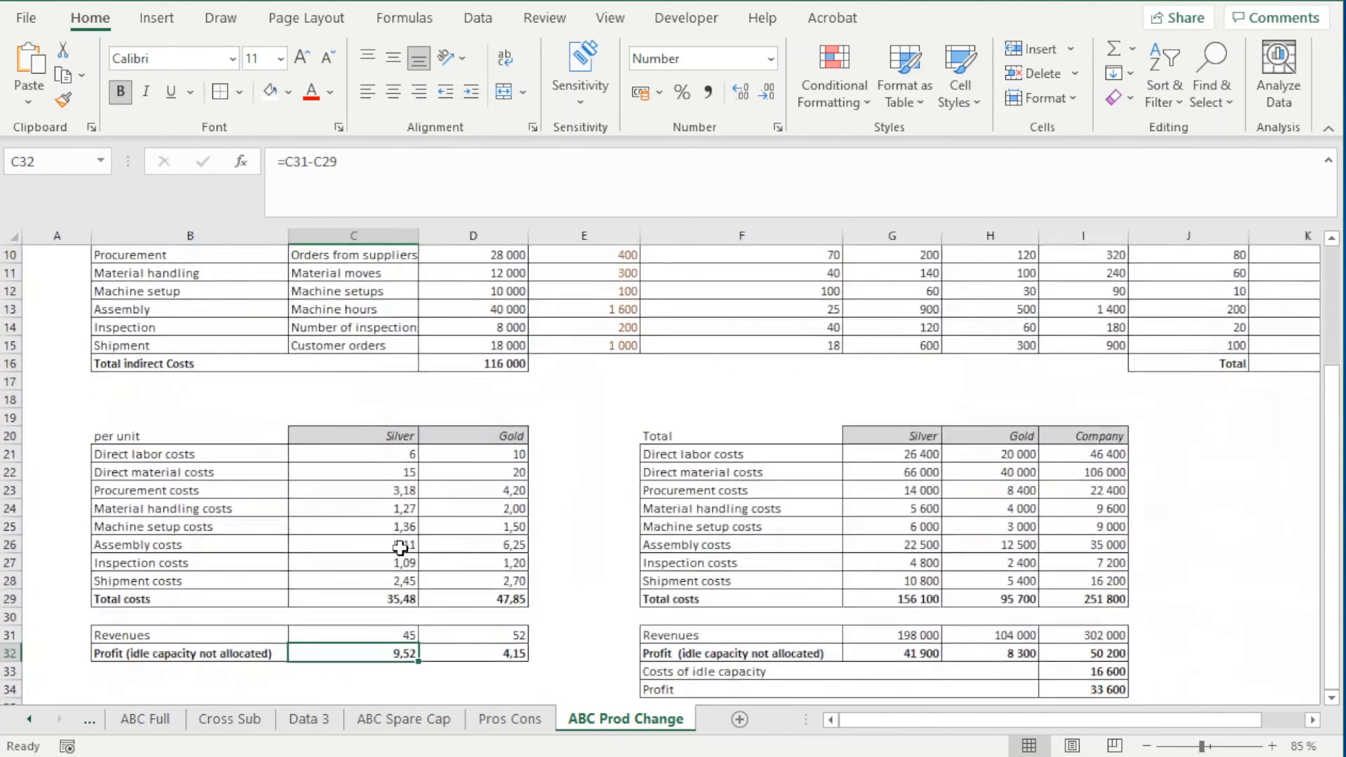
scroll(633, 509, "up", 3)
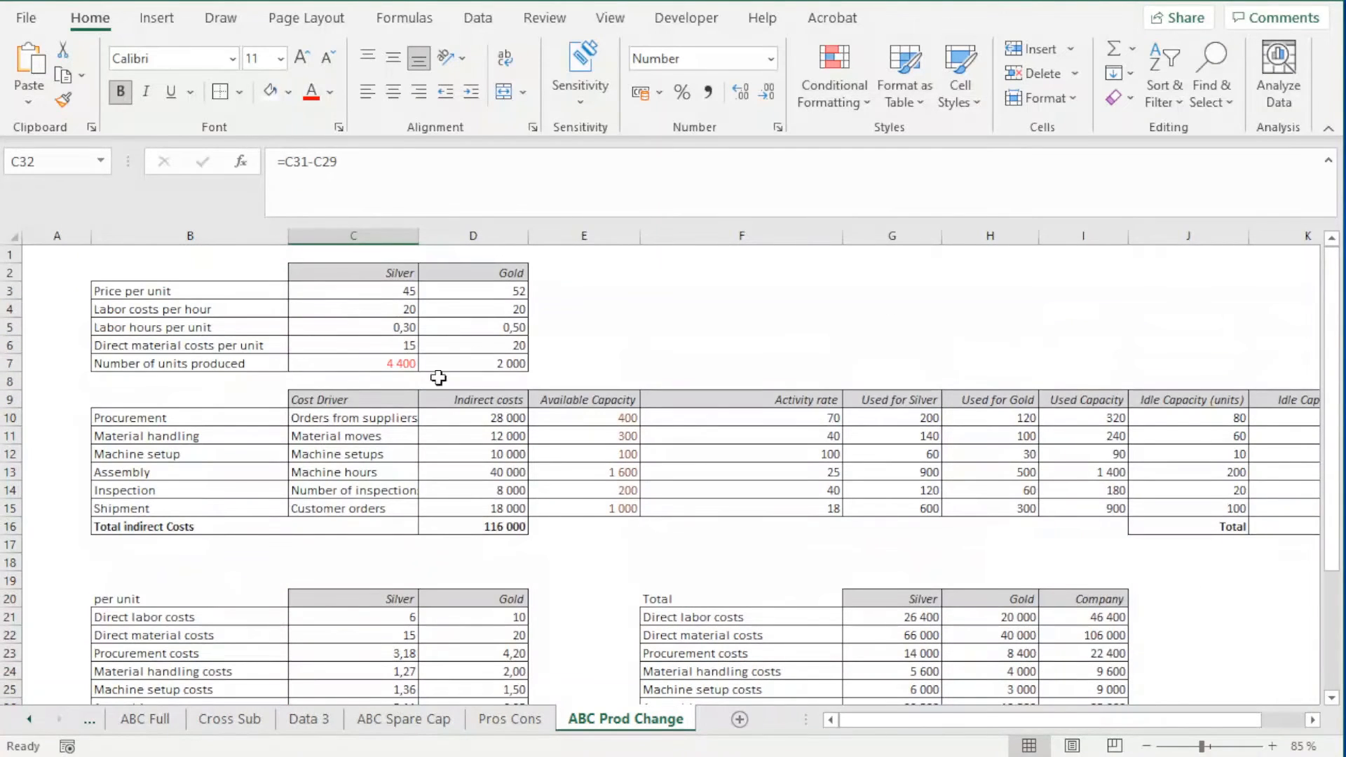
left_click(378, 363)
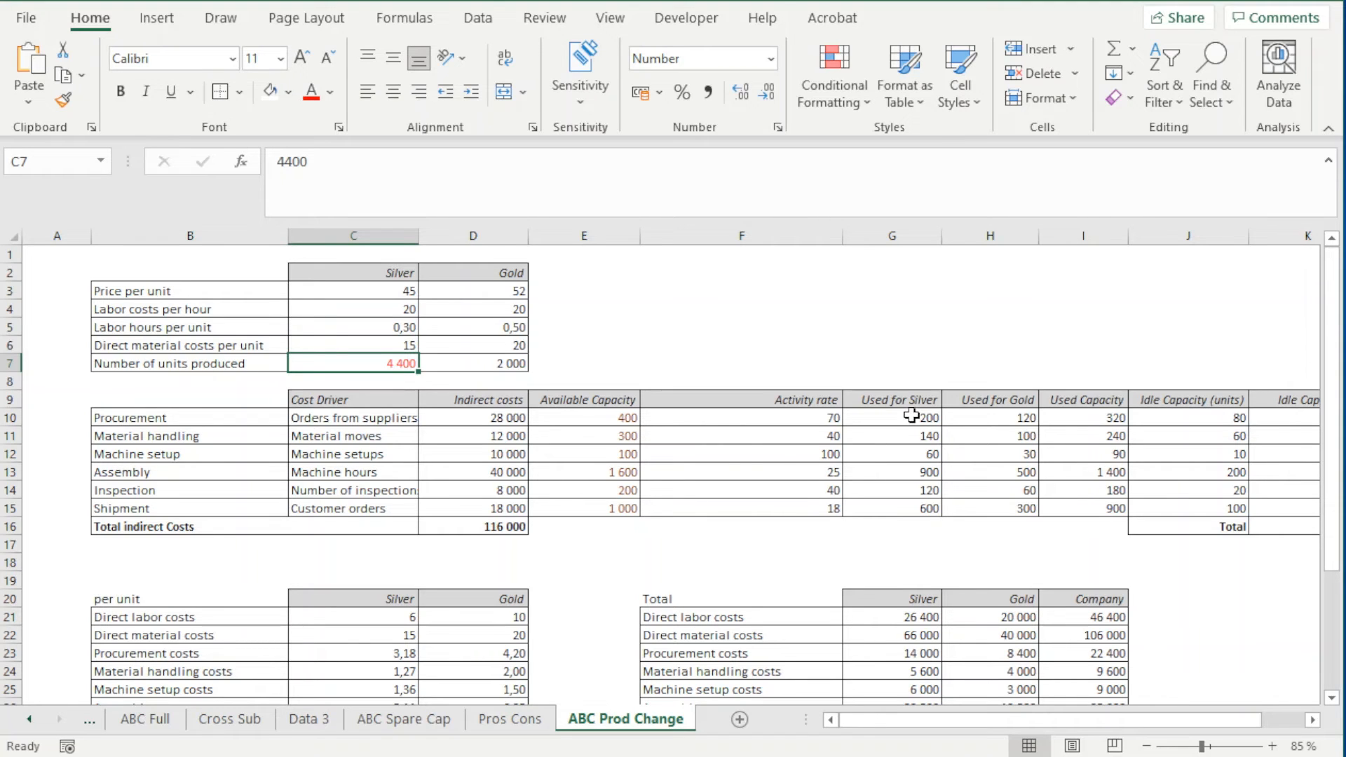
Format the Used for Silver capacities in G10:G15 on ABC Prod Change in bold red
left_click_drag(911, 416, 915, 508)
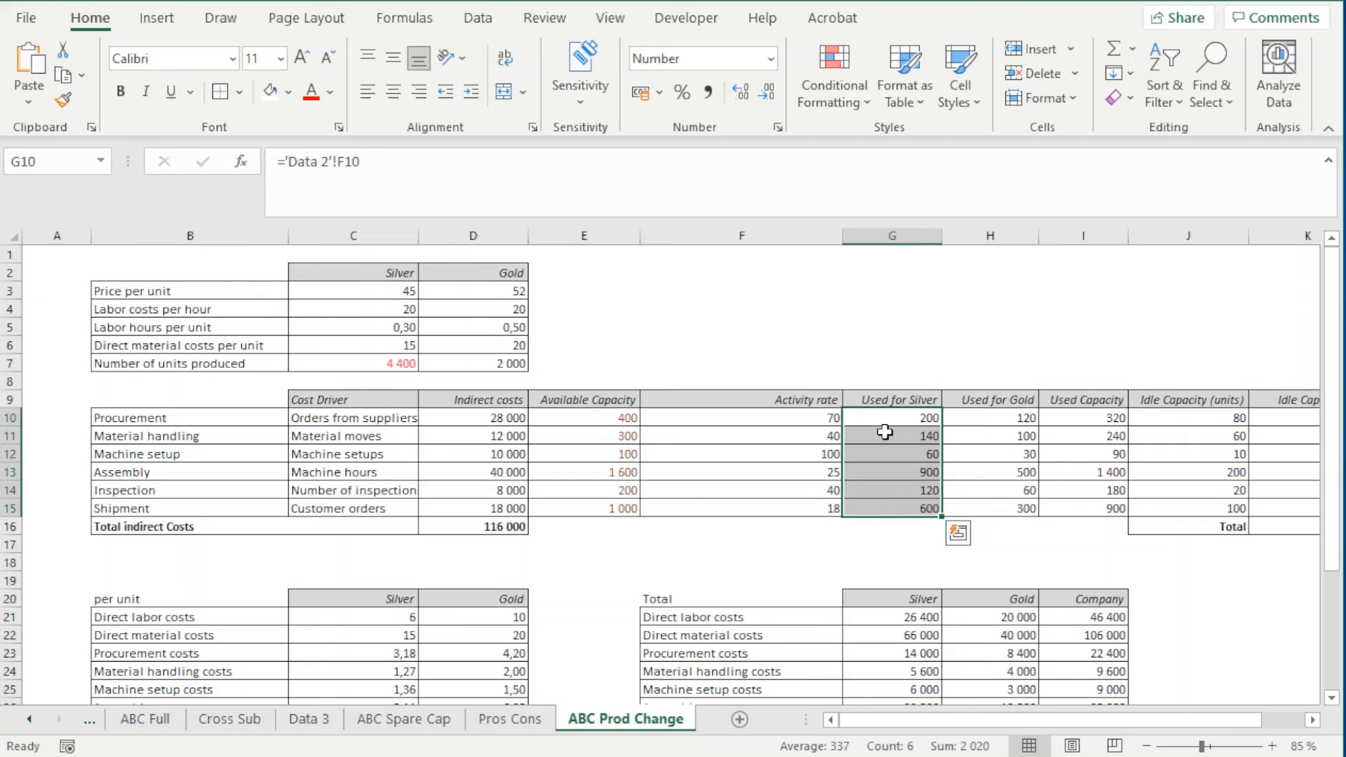
left_click(1312, 721)
left_click(1312, 720)
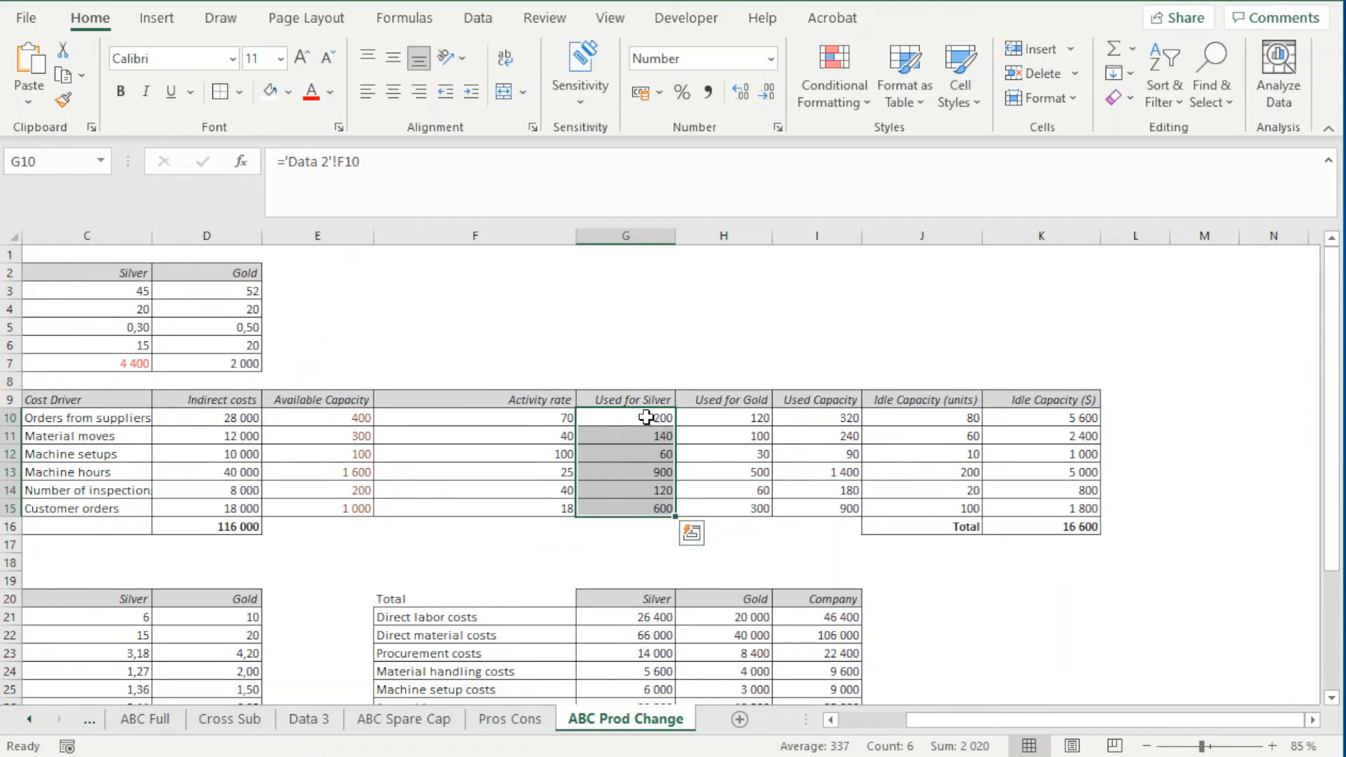
left_click_drag(646, 418, 662, 503)
left_click(632, 416)
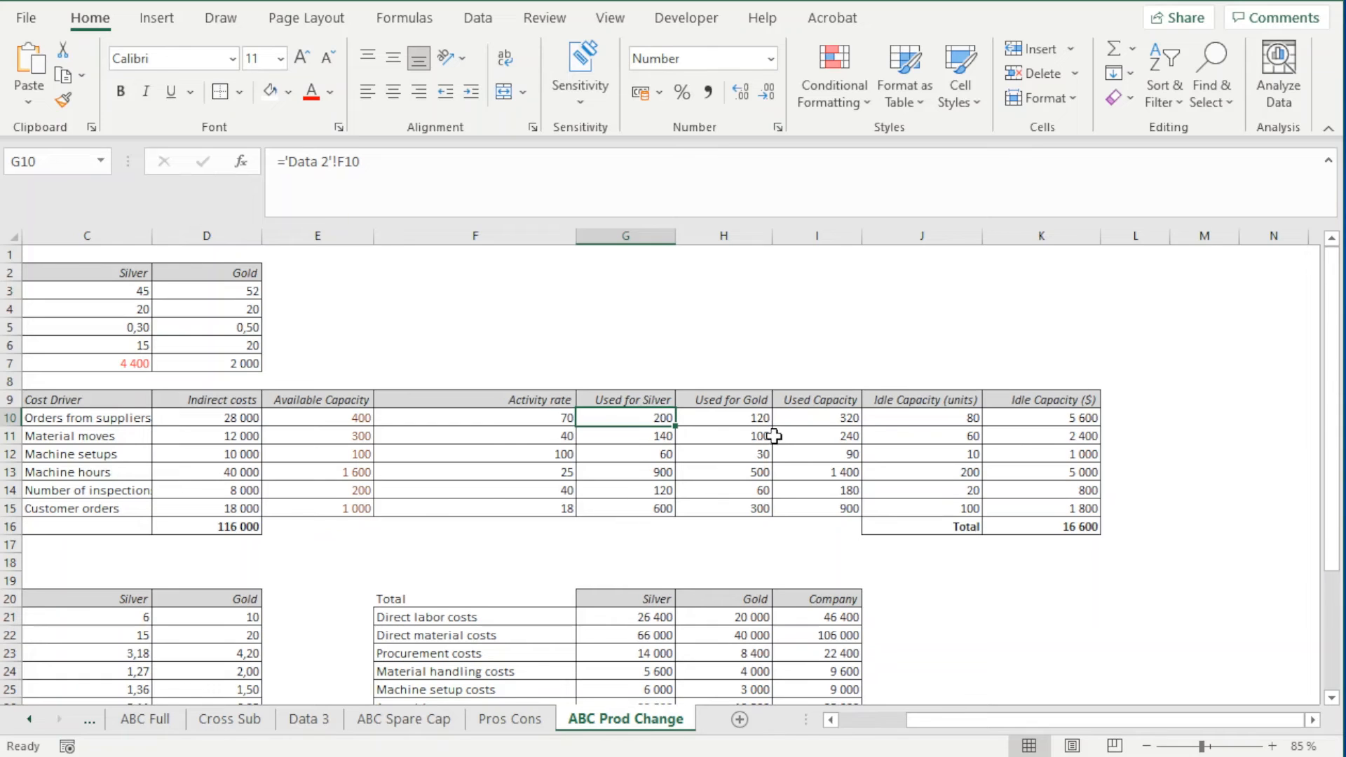
left_click_drag(639, 416, 655, 506)
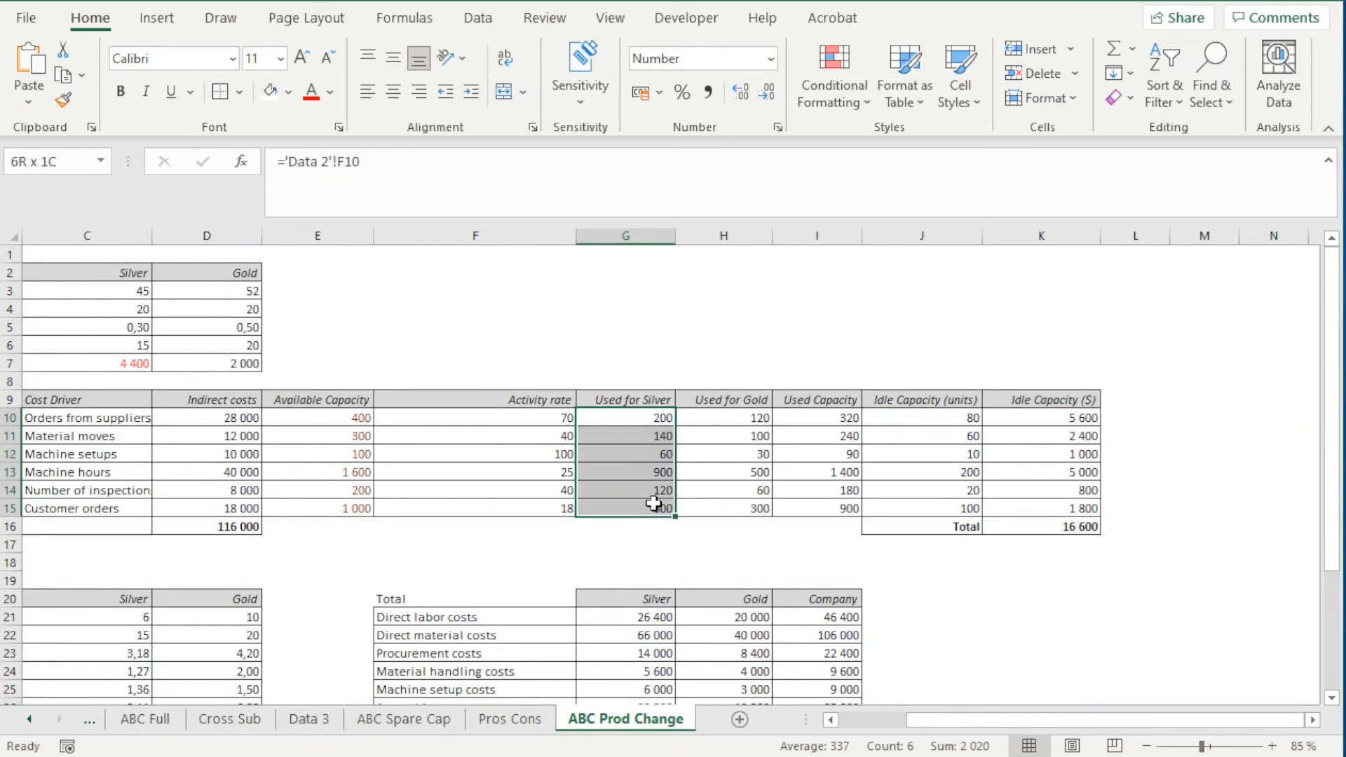
left_click(311, 92)
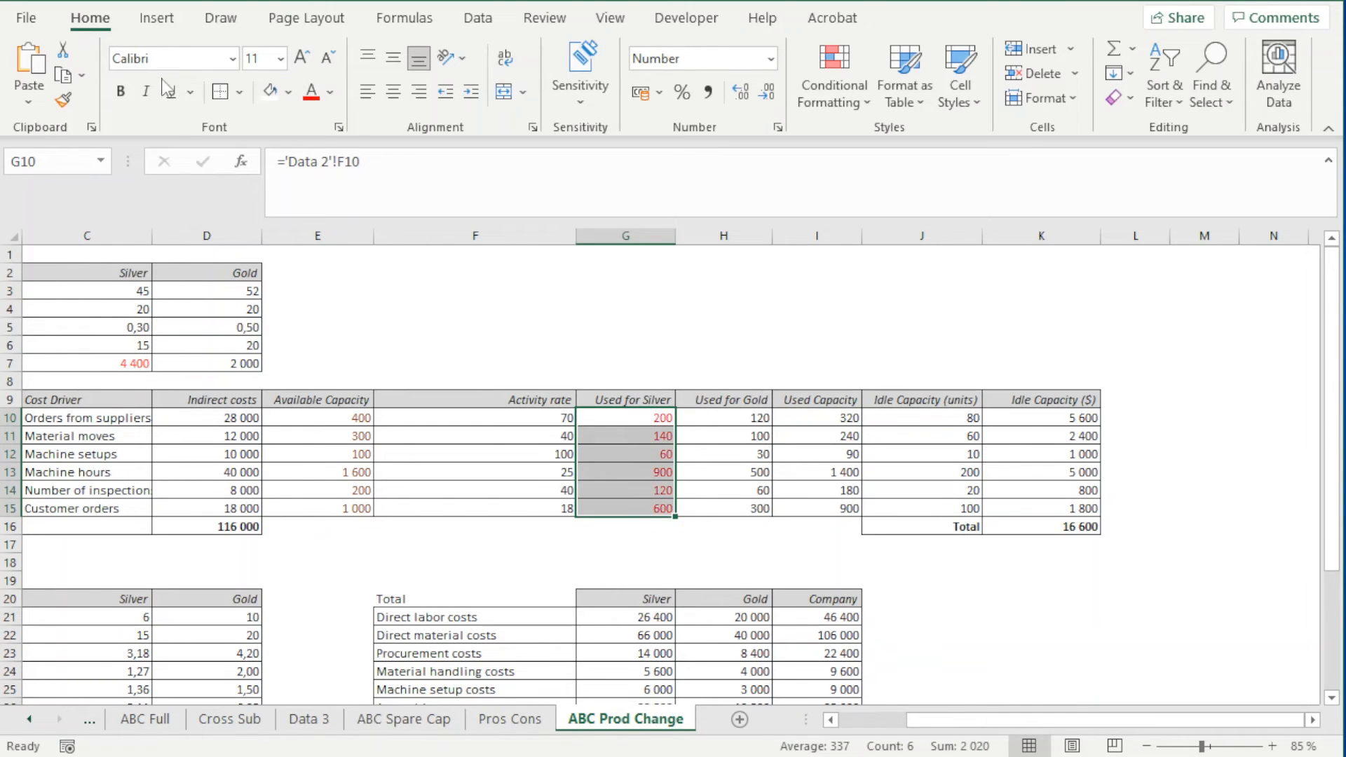
left_click(121, 93)
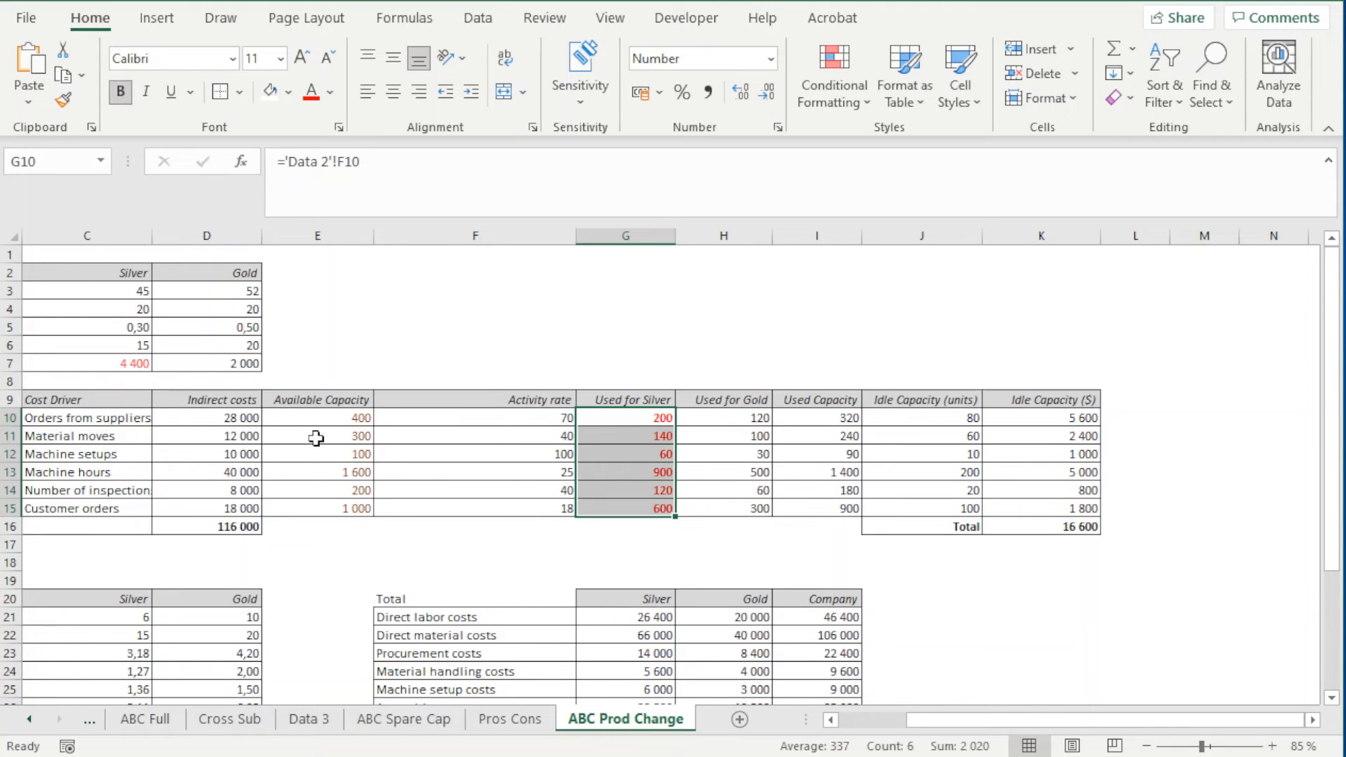
Set Silver's used capacity to 210 orders from suppliers in G10 and 154 material moves in G11
left_click(616, 416)
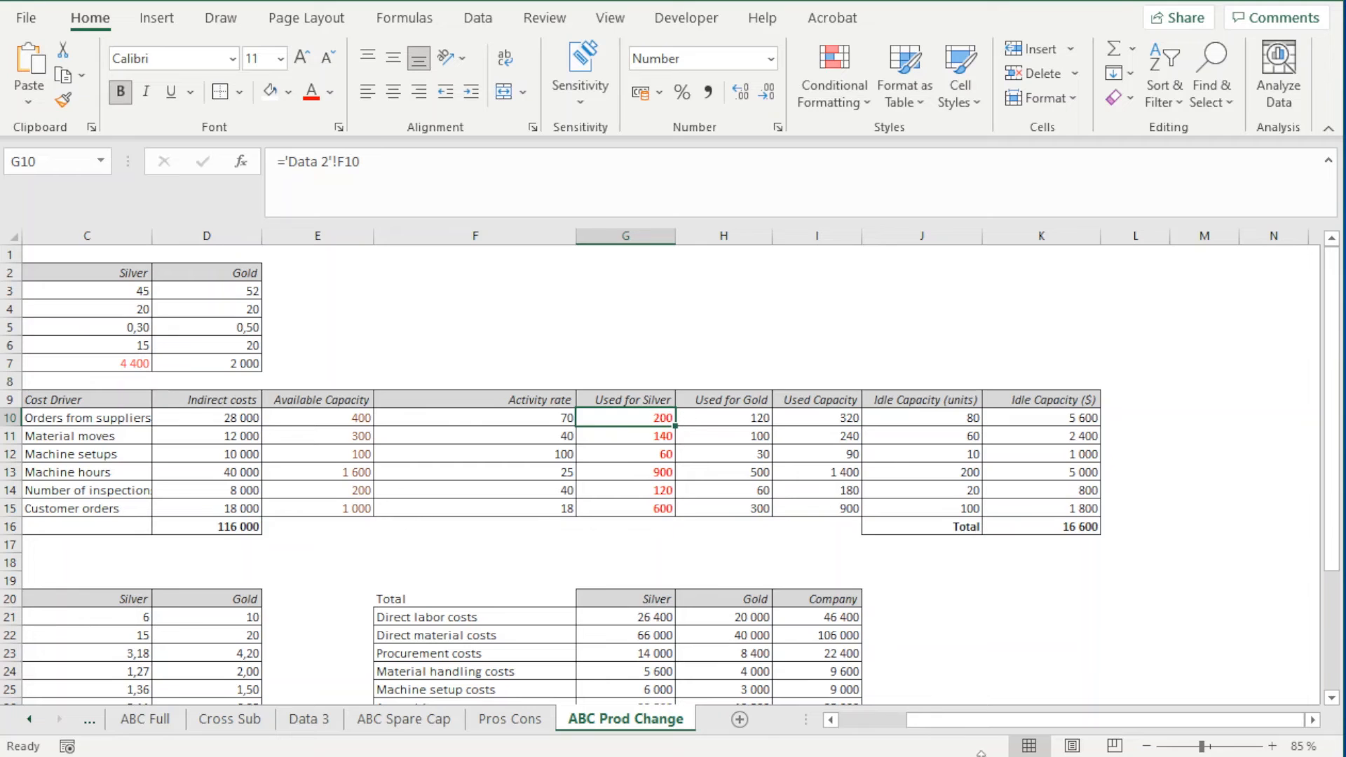
type("21")
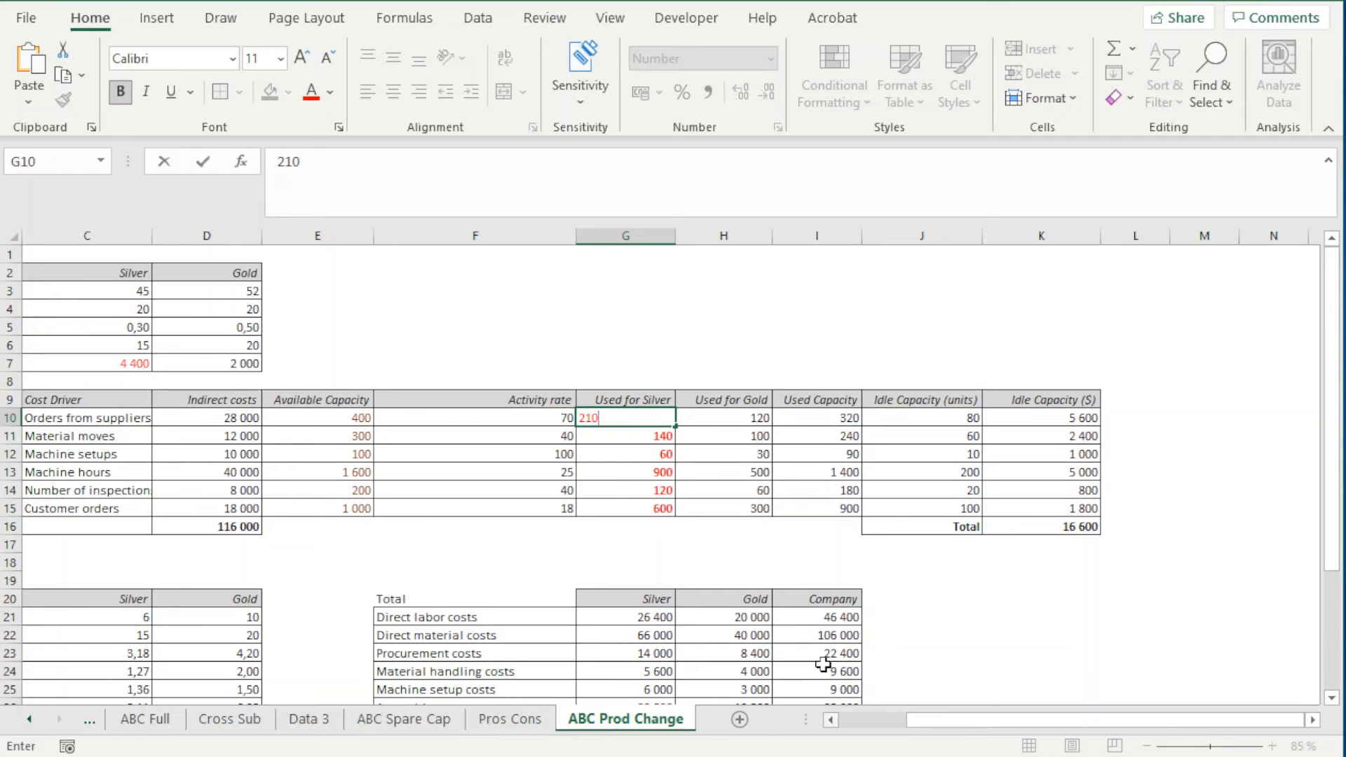
left_click(733, 345)
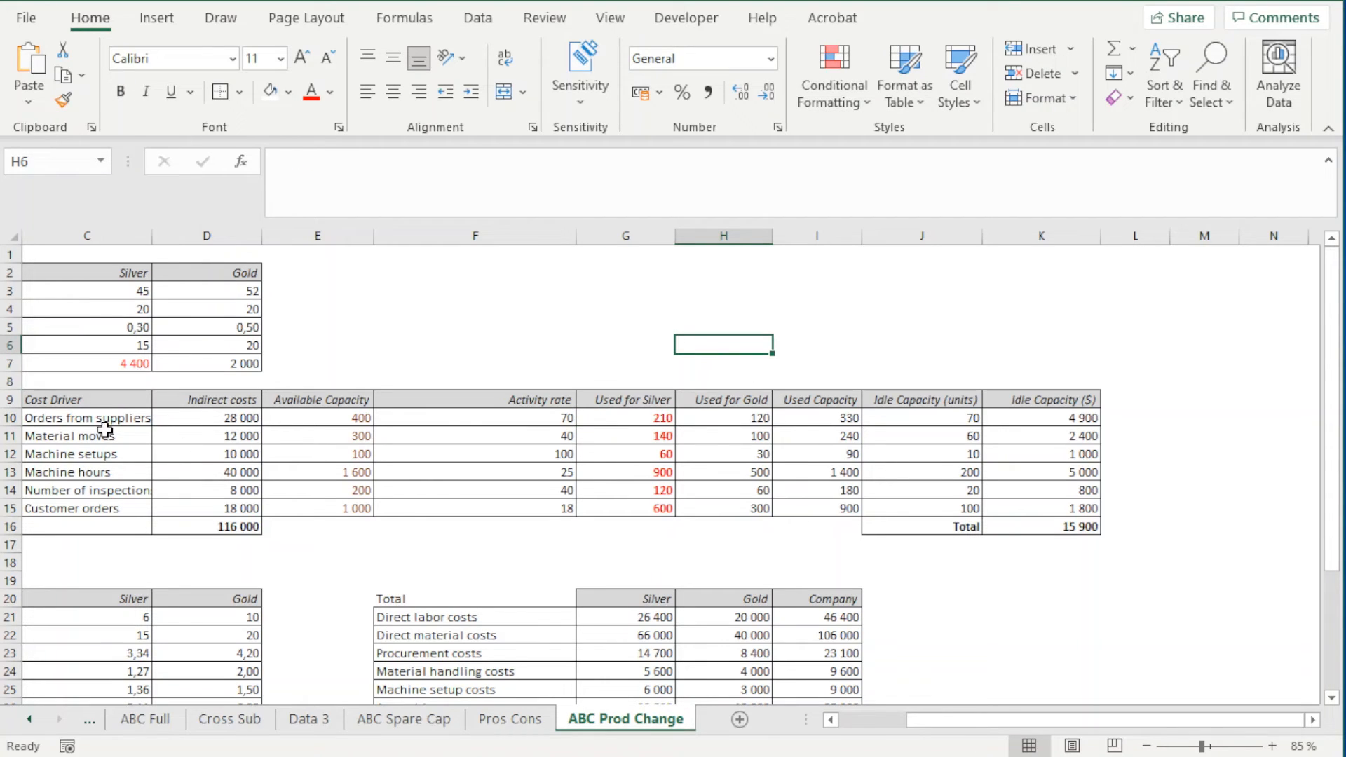
left_click(626, 437)
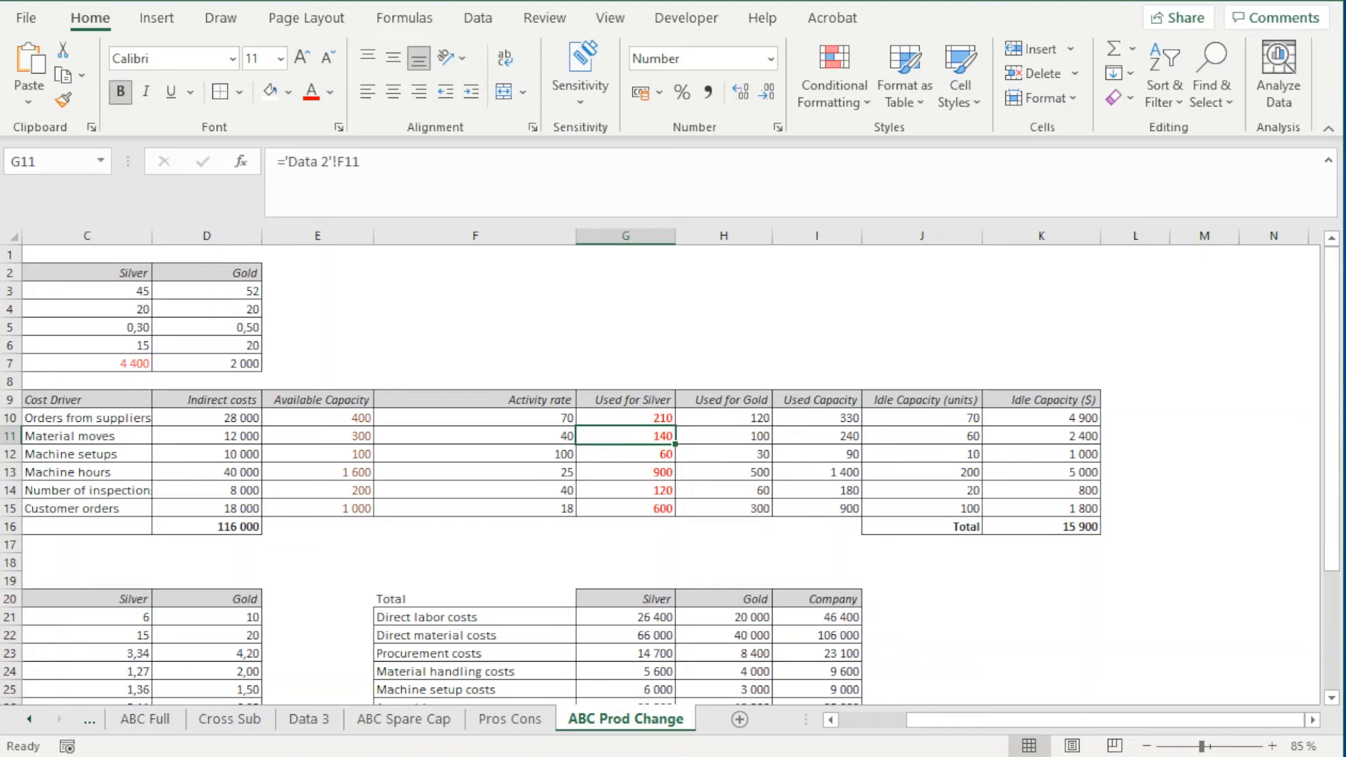
type("154")
key("ctrl+Return")
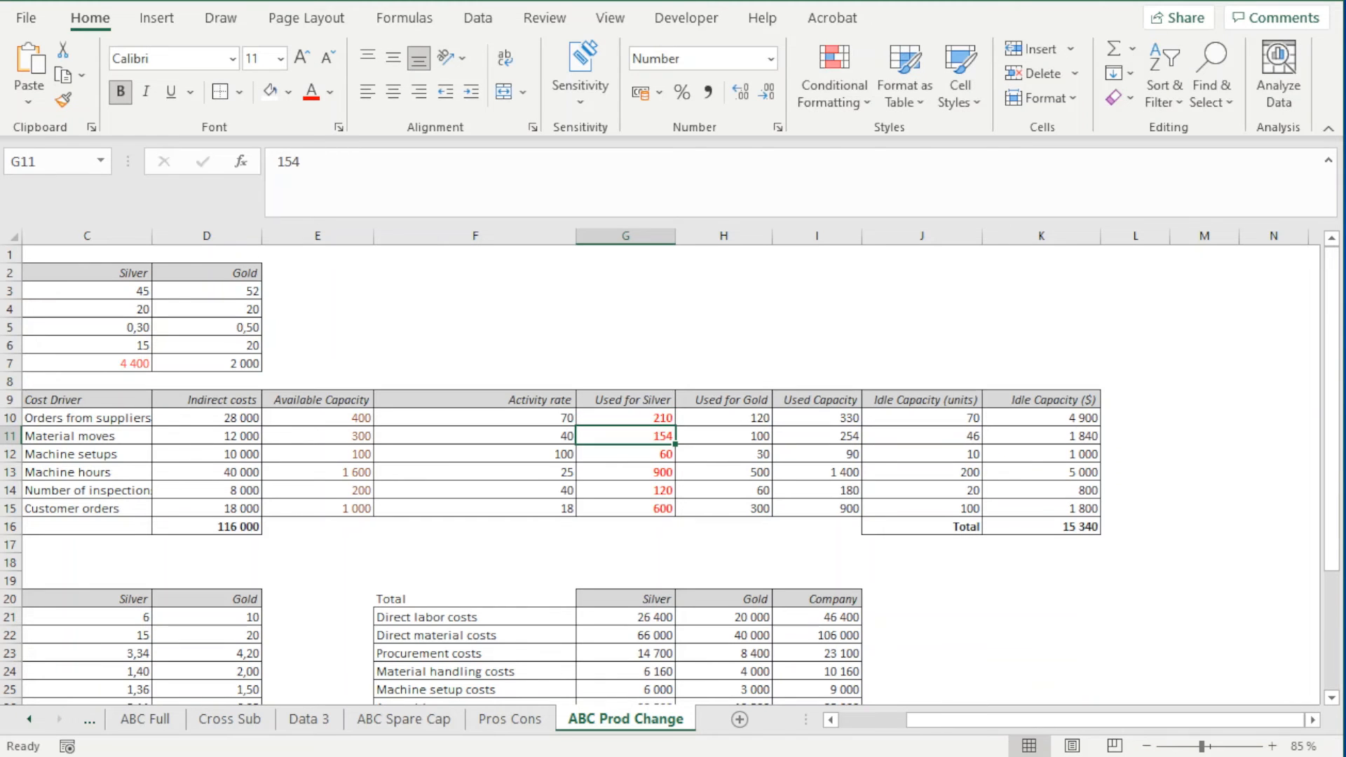
Set Silver's used capacity to 72 machine setups in G12 and 1080 machine hours in G13
left_click(610, 463)
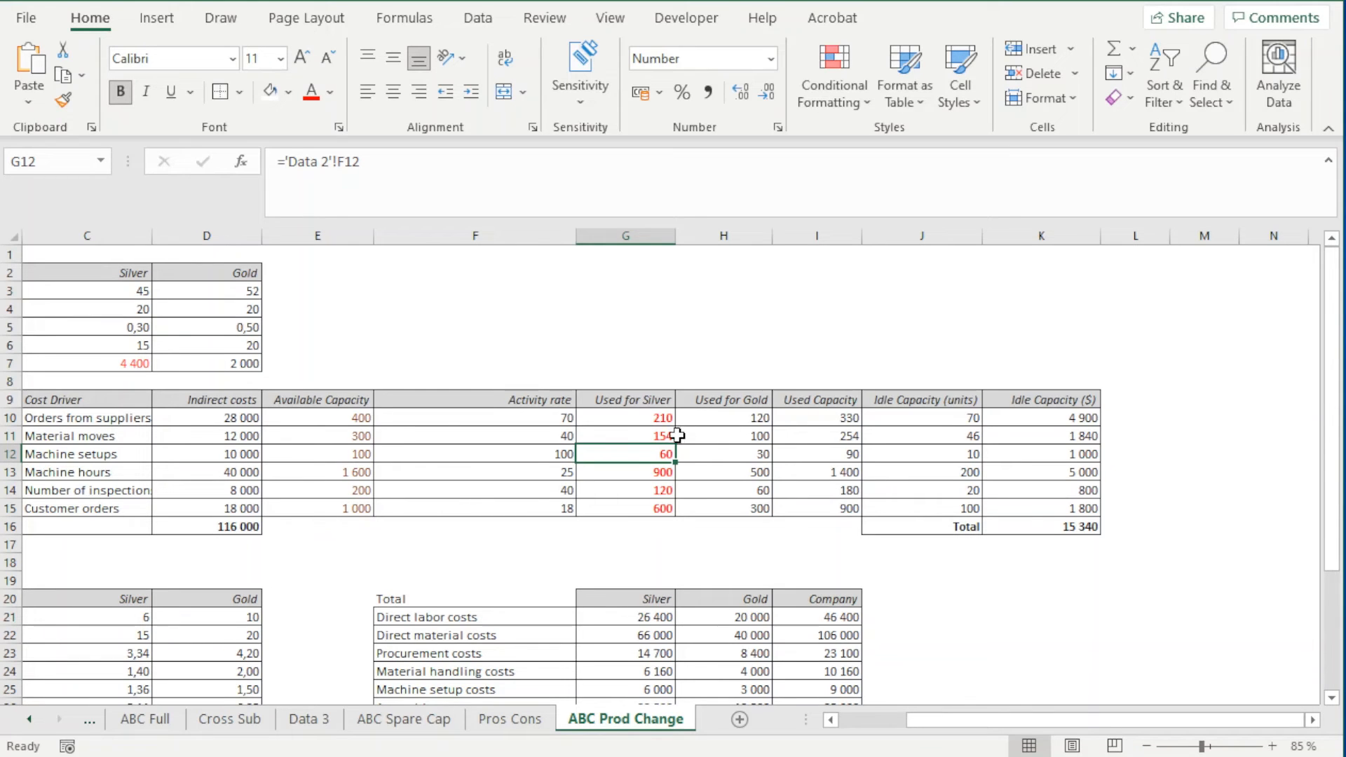
left_click(86, 454)
left_click(241, 454)
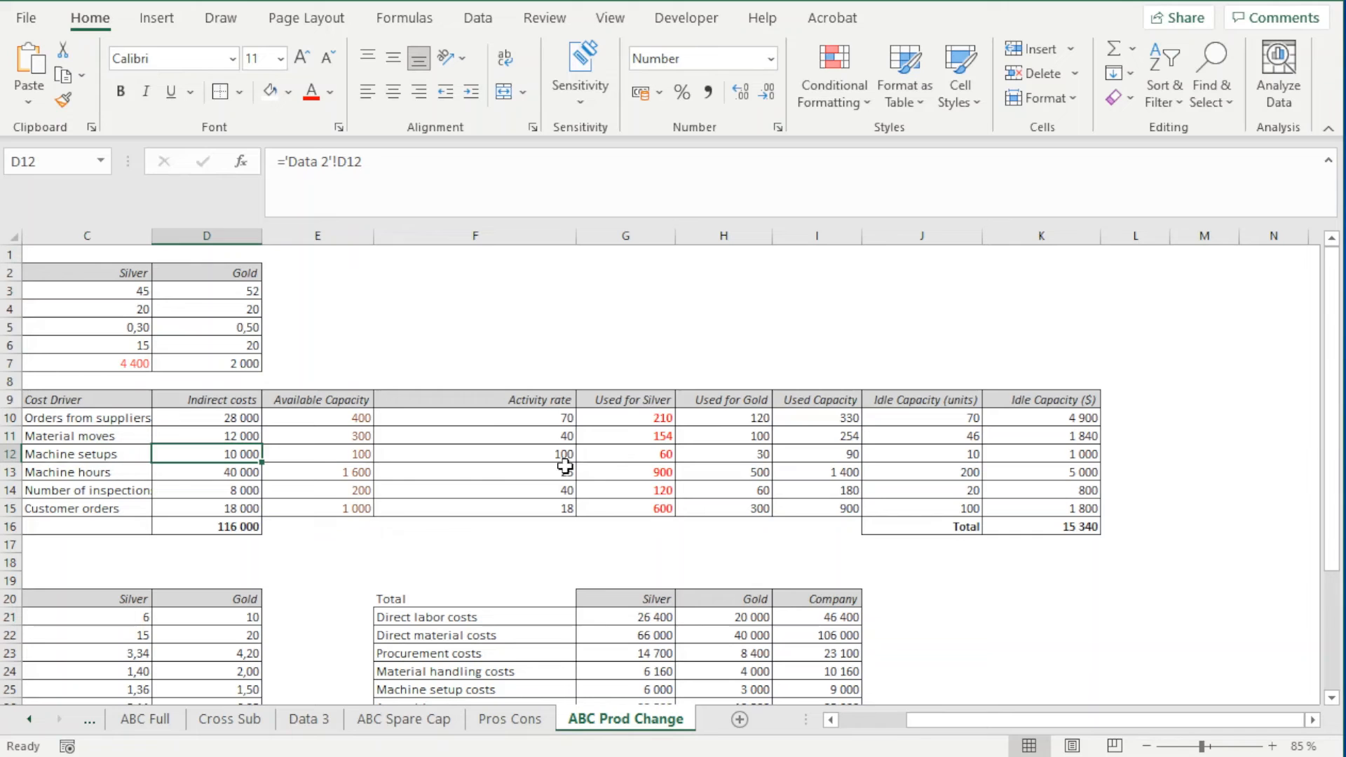
left_click(615, 454)
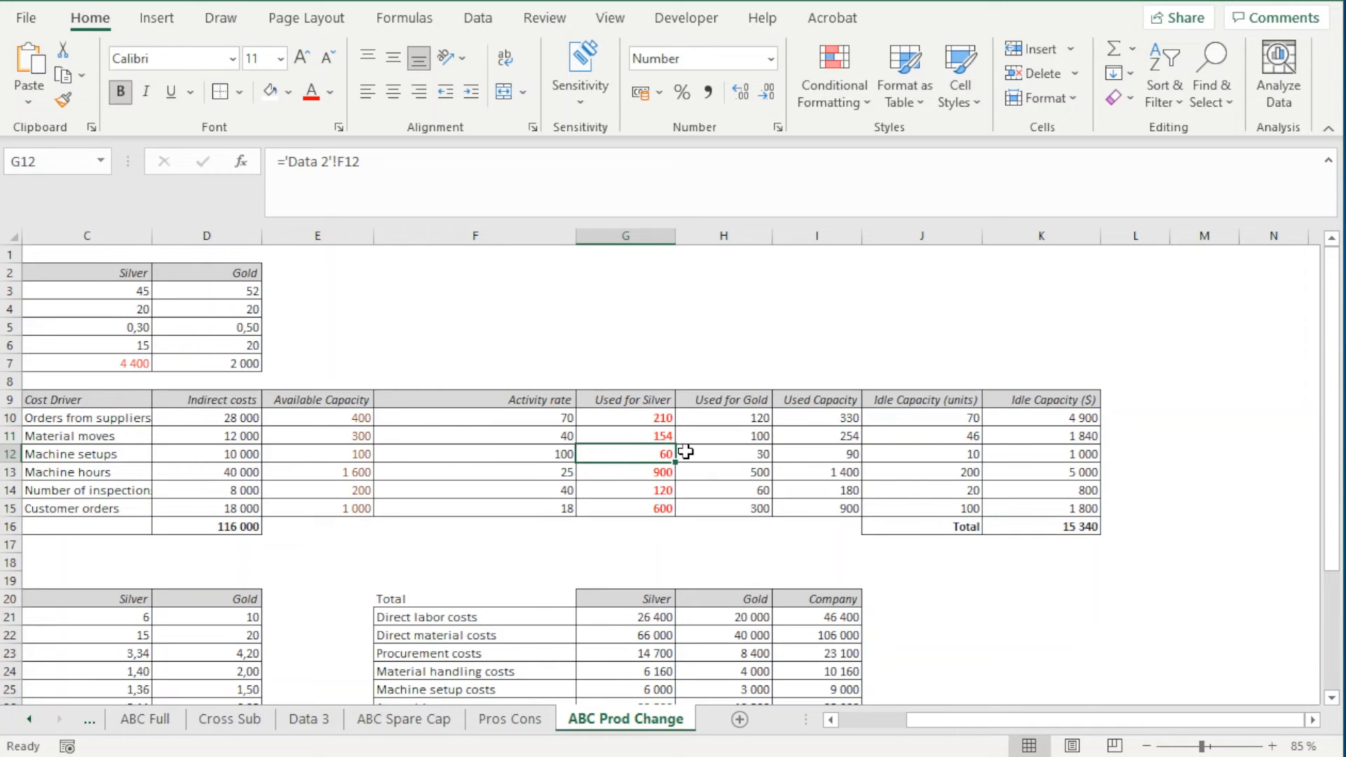
double_click(640, 454)
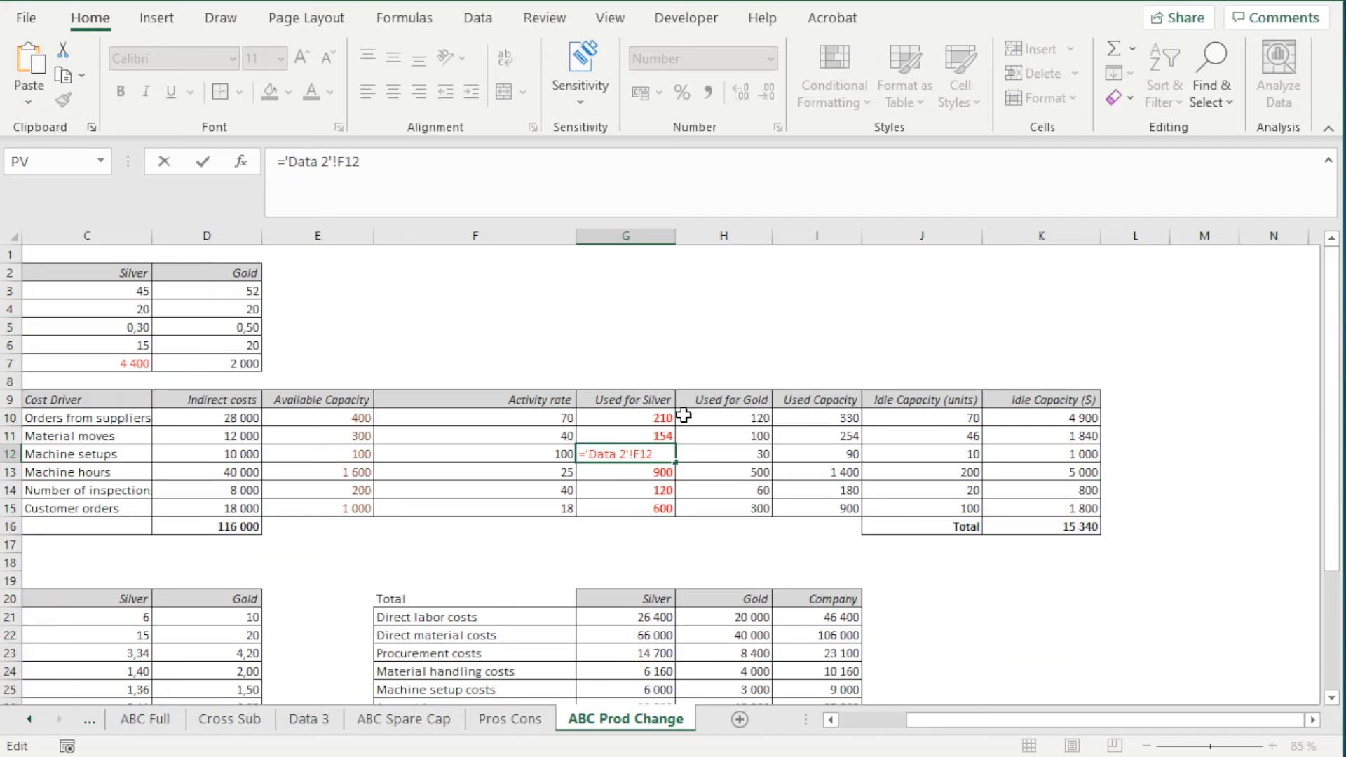
key("Escape")
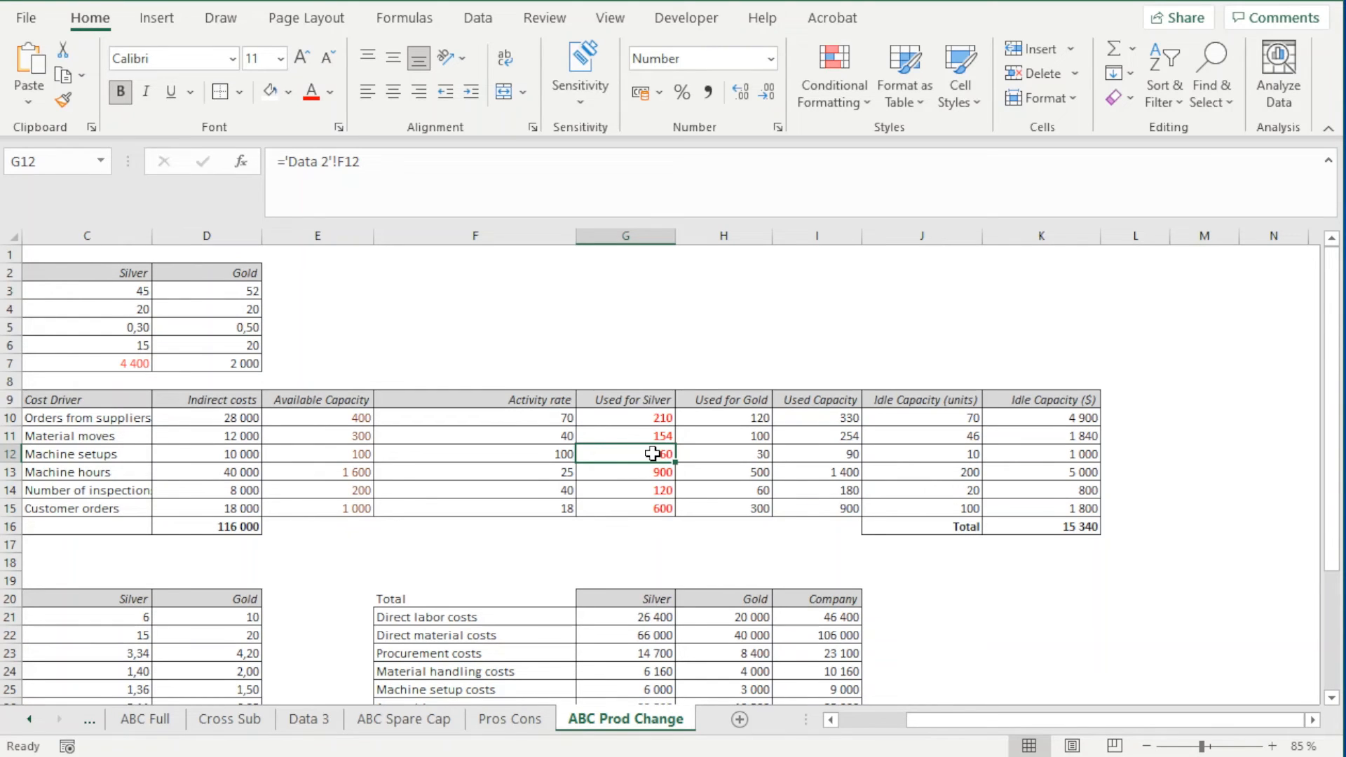
type("72")
left_click(724, 466)
left_click(661, 476)
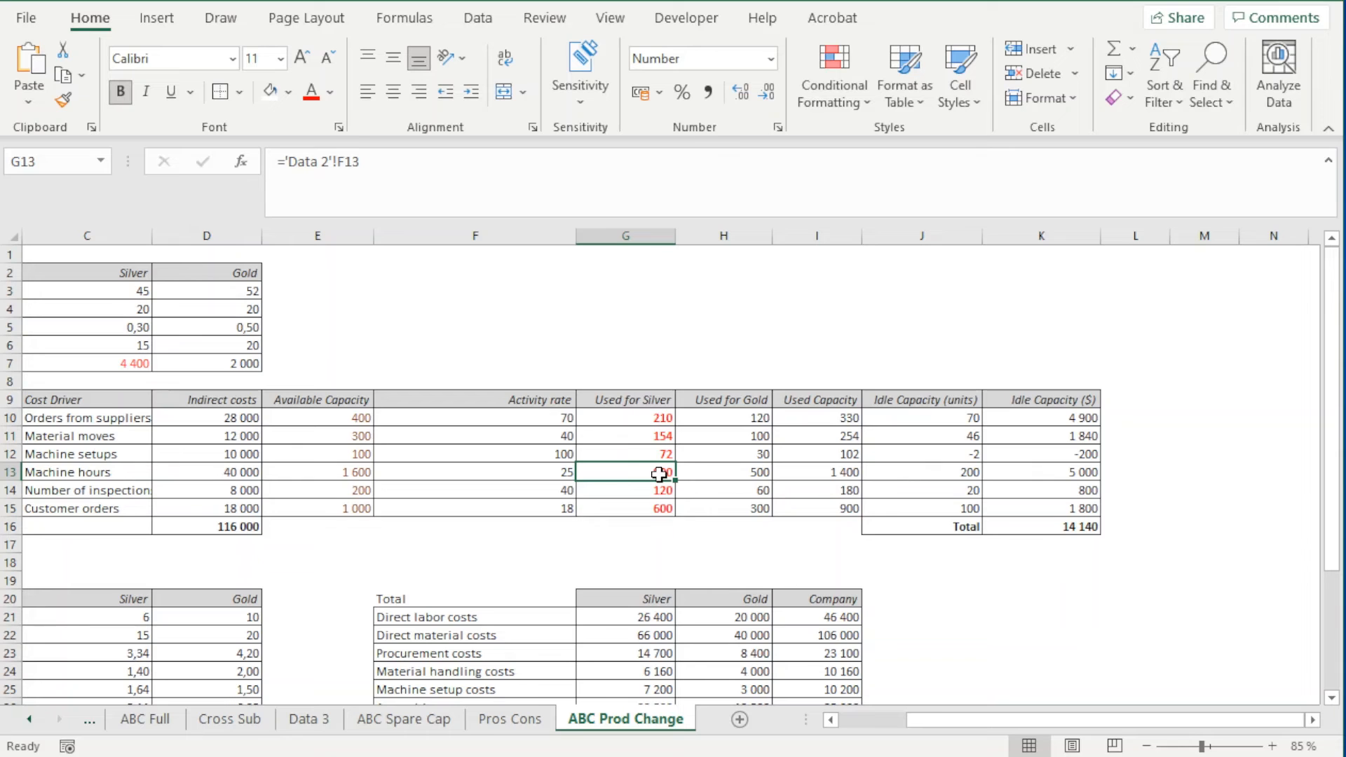
type("108")
left_click(745, 452)
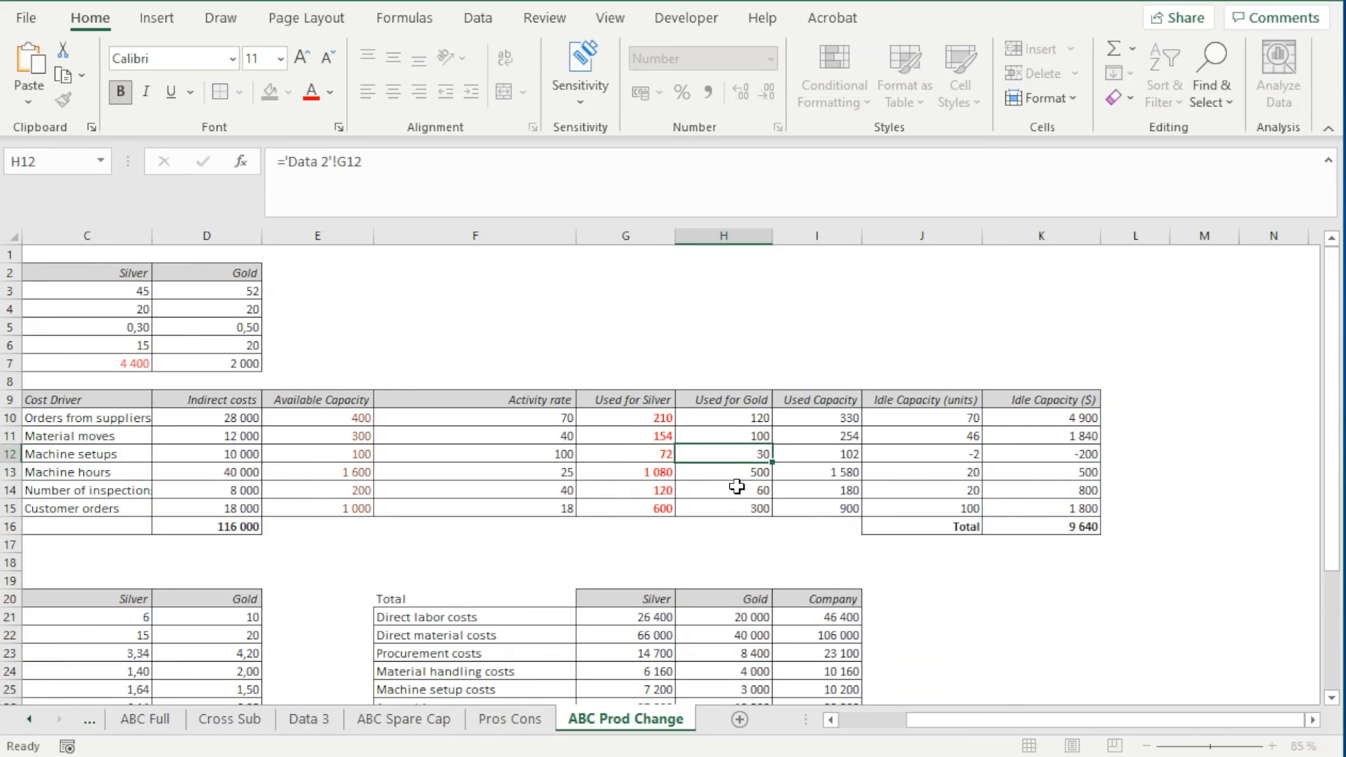
Set Silver's used capacity to 132 inspections in G14 and 602 customer orders in G15
left_click(642, 493)
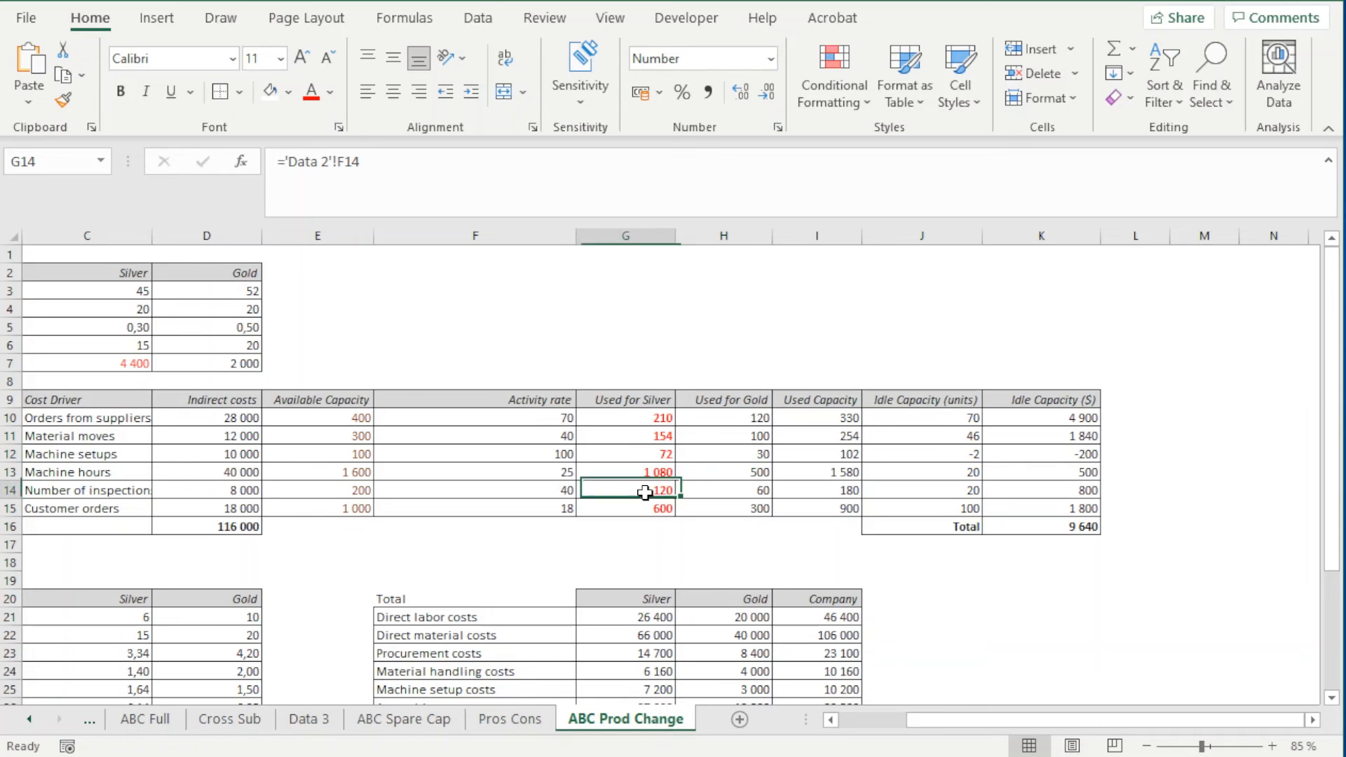
type("13")
left_click(760, 539)
right_click(761, 541)
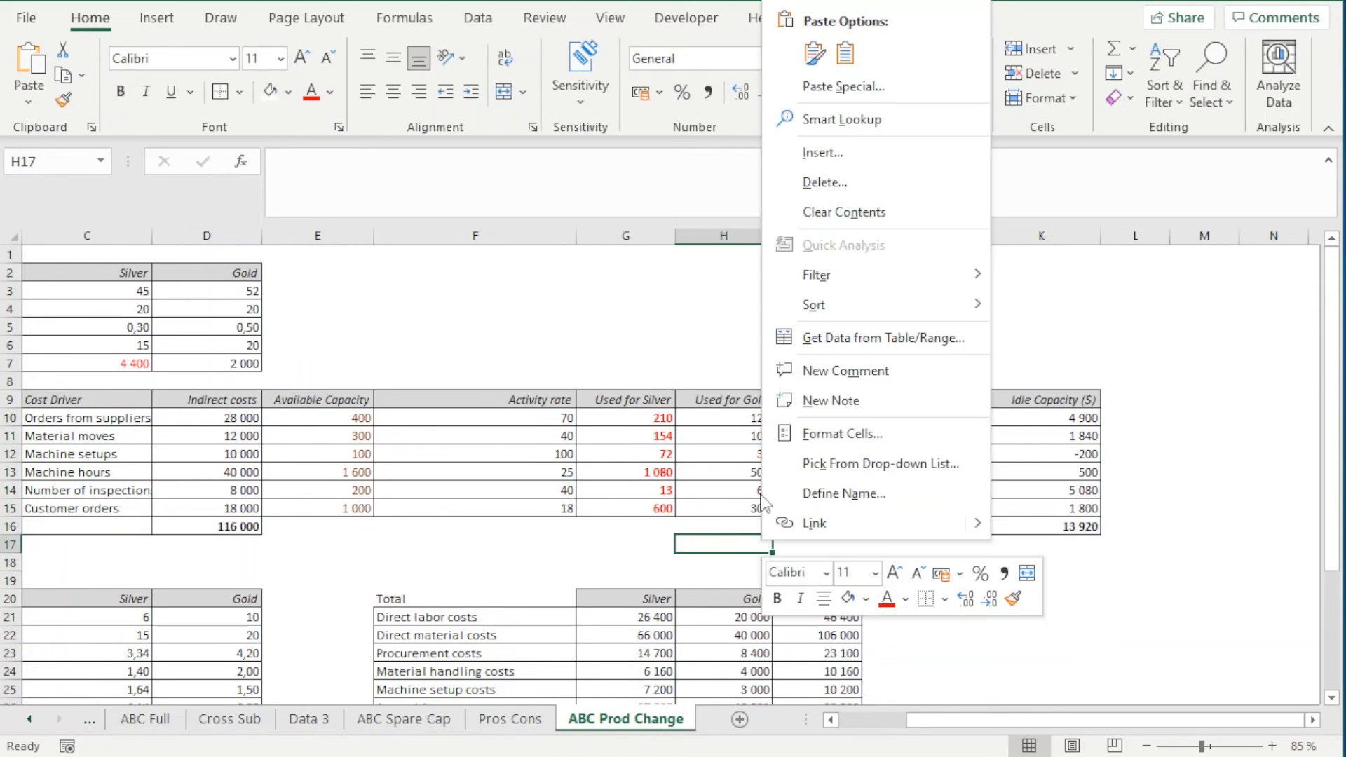
key("Escape")
left_click(655, 493)
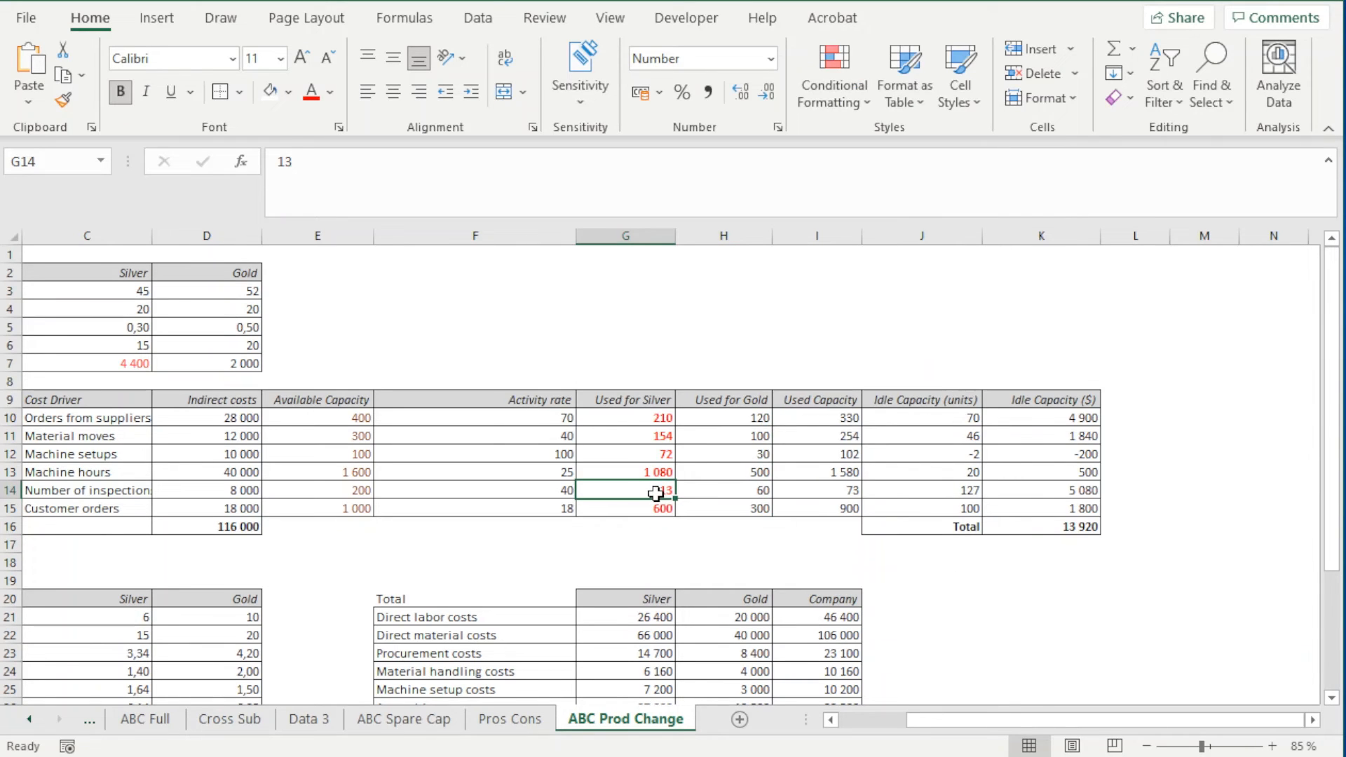
type("13")
key("Left")
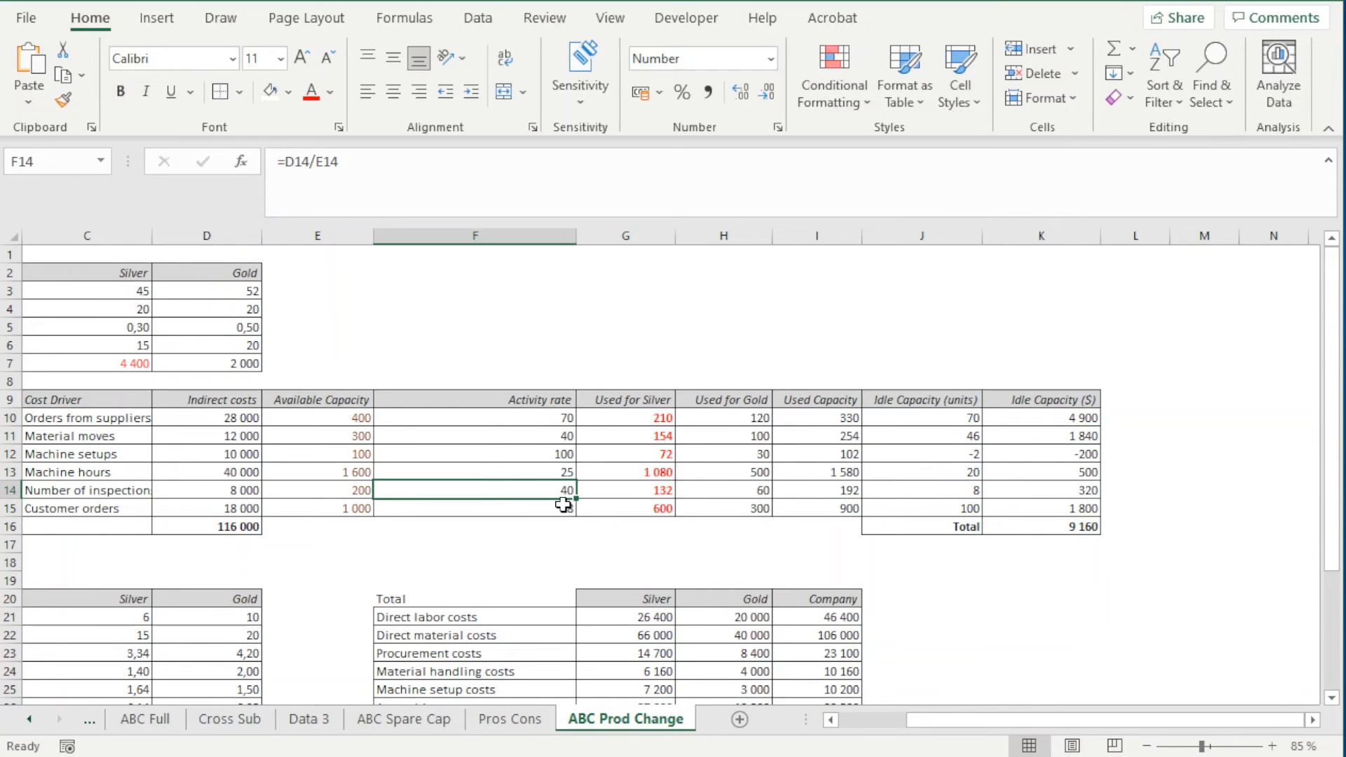
left_click(613, 516)
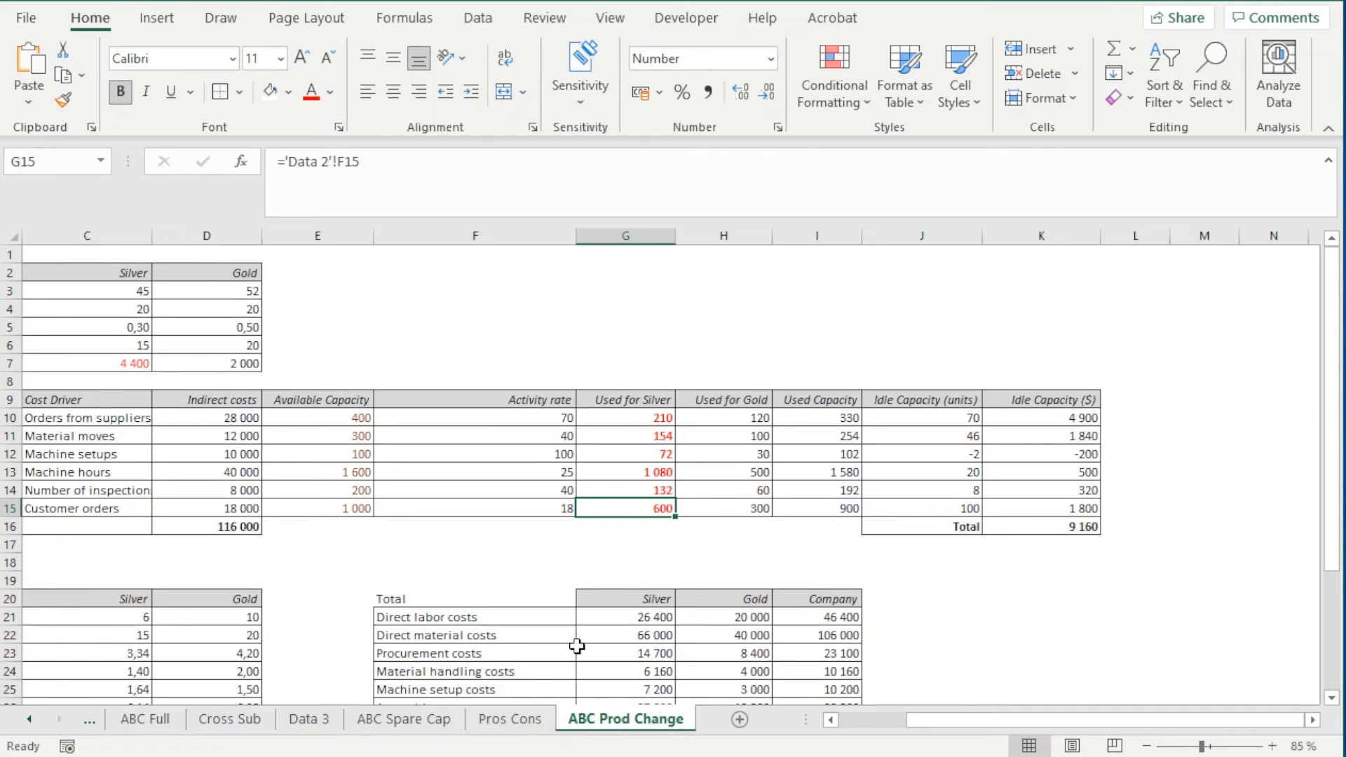
type("602")
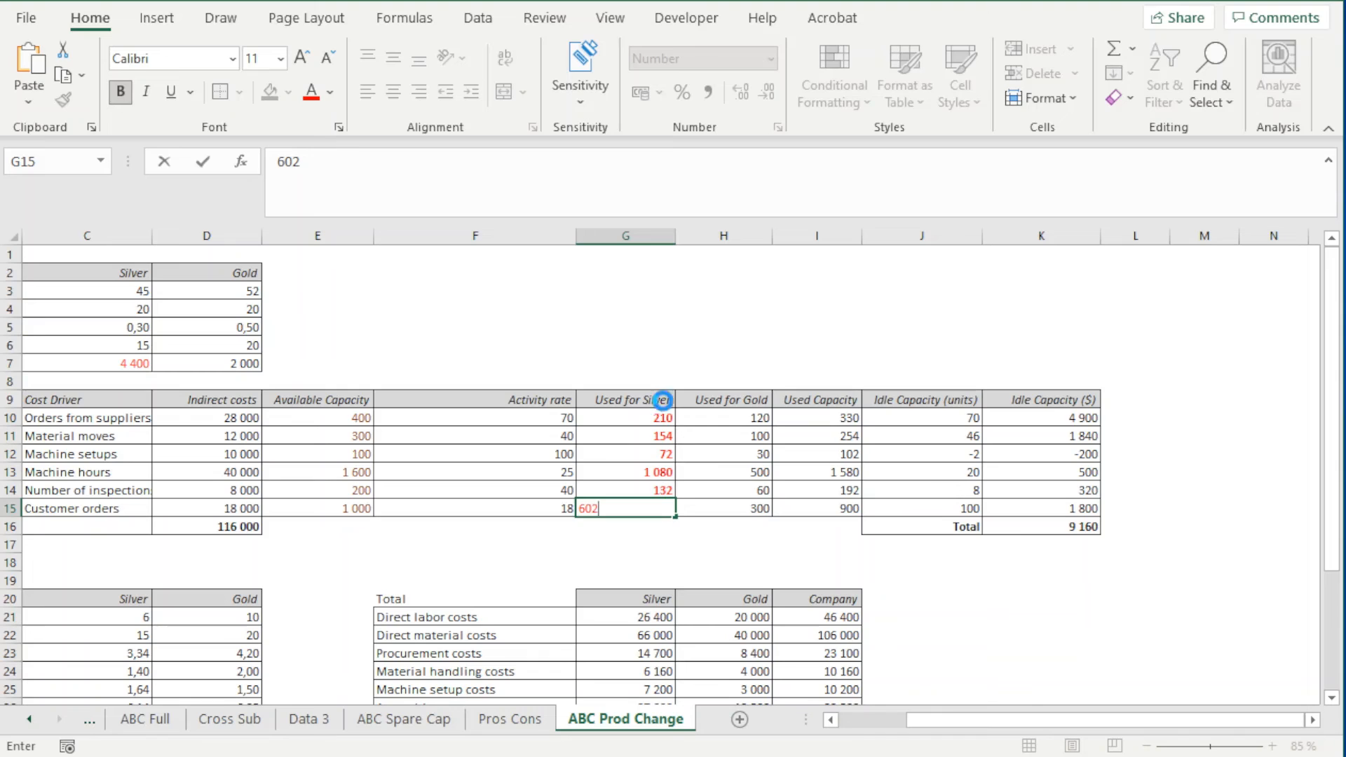
key("Return")
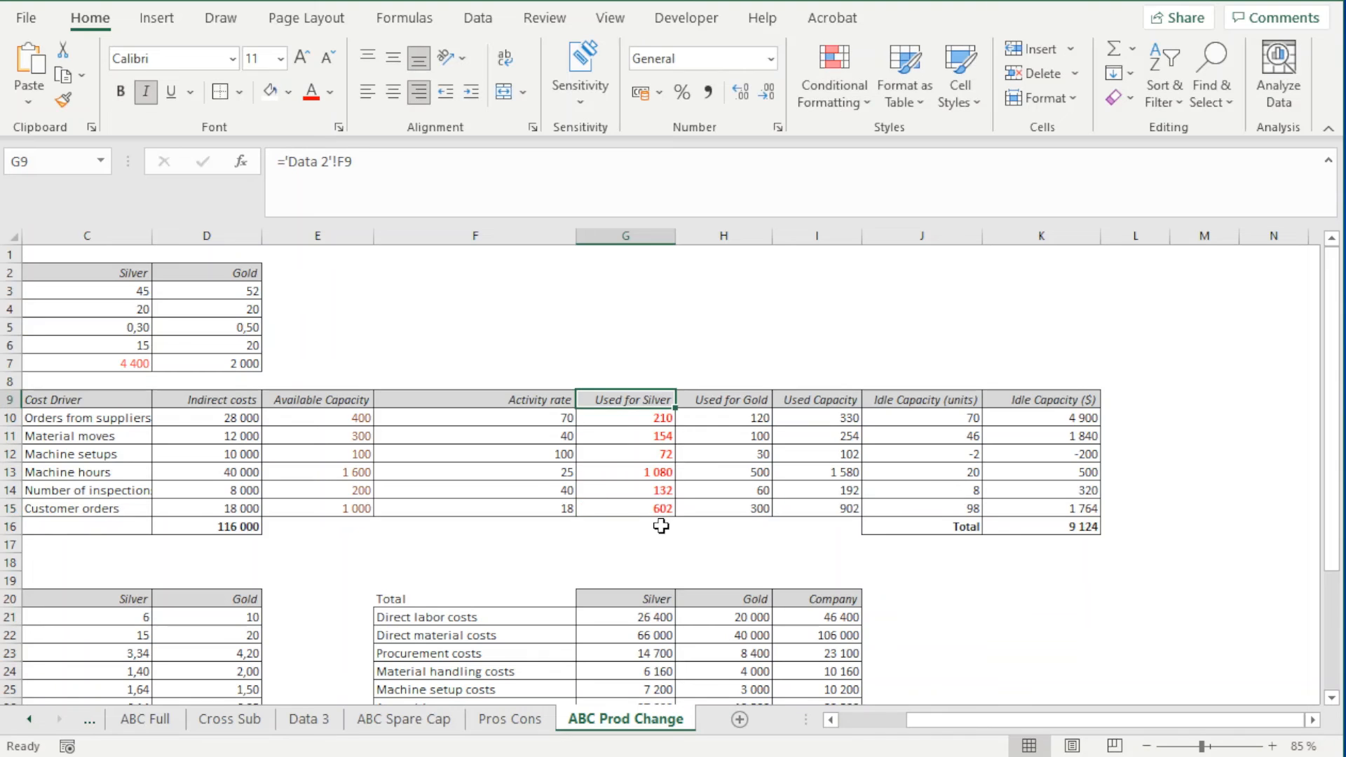
Review the idle capacity in units and dollars for each activity in J10:K15, plus the total in K16, on ABC Prod Change
left_click(631, 508)
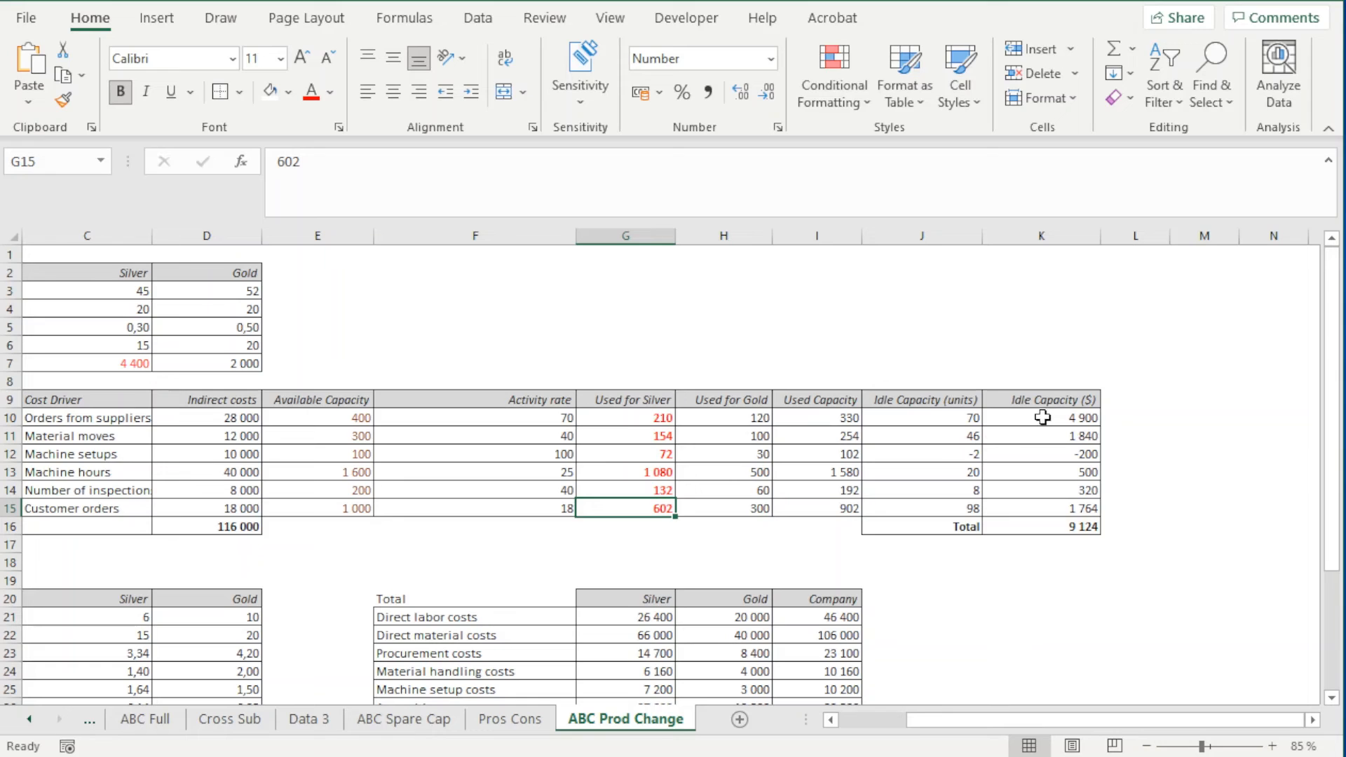
left_click_drag(949, 418, 950, 506)
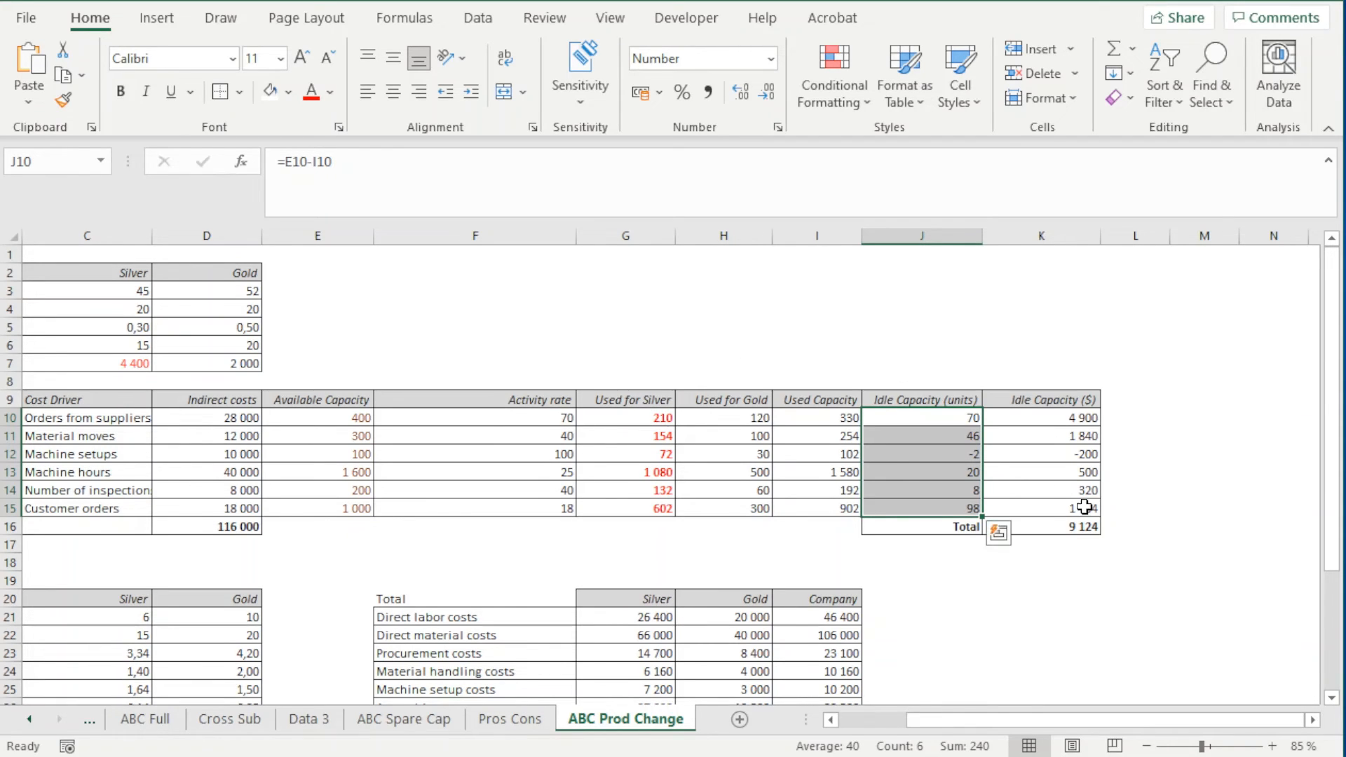
left_click_drag(1055, 420, 1038, 520)
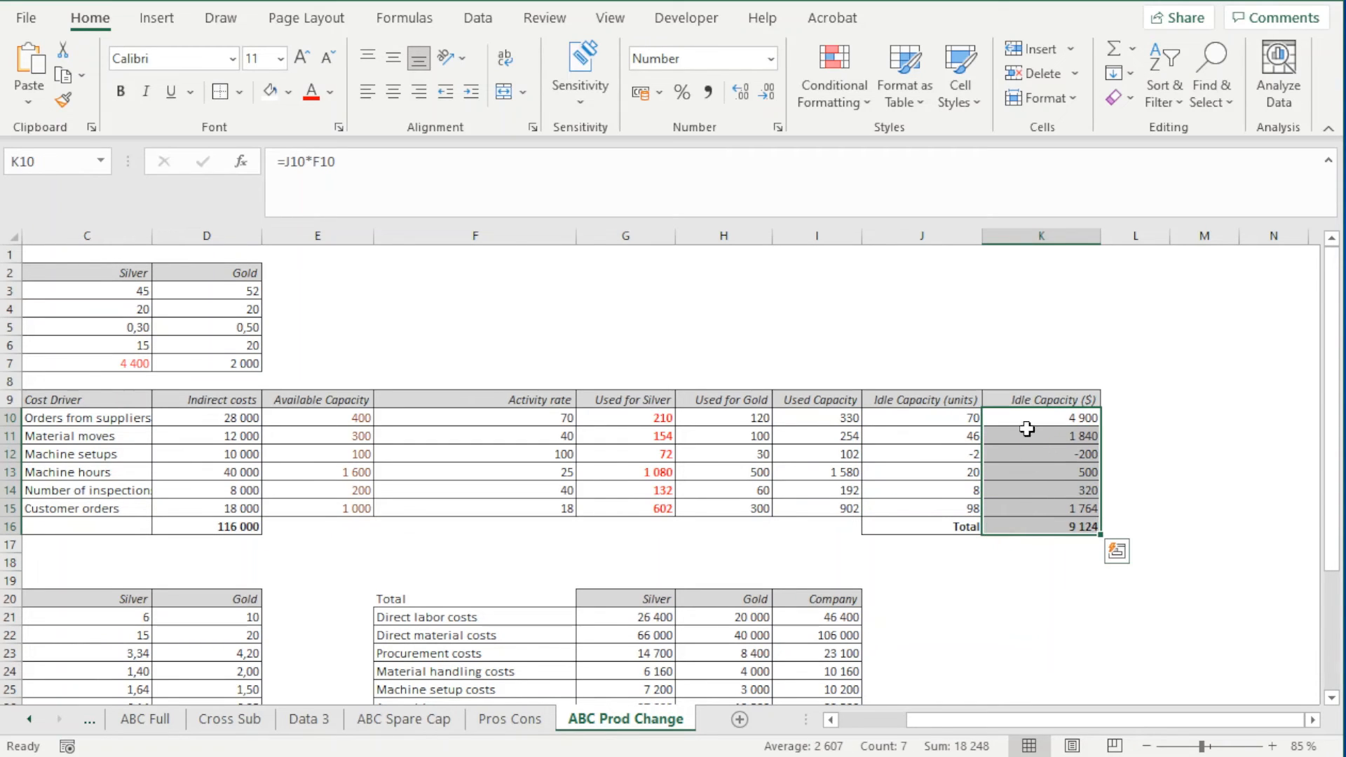
left_click(1038, 525)
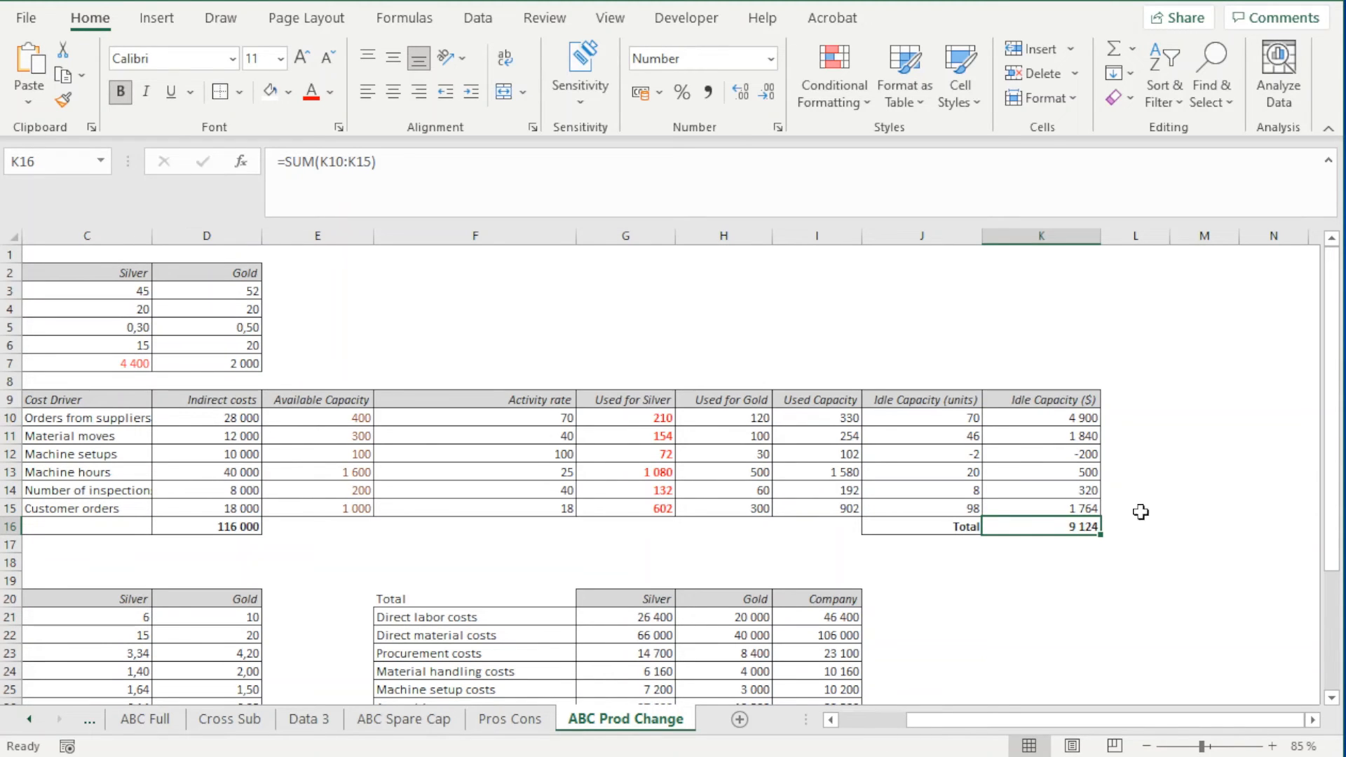
Check the total idle capacity cost in K16 on ABC Spare Cap for comparison
left_click(404, 719)
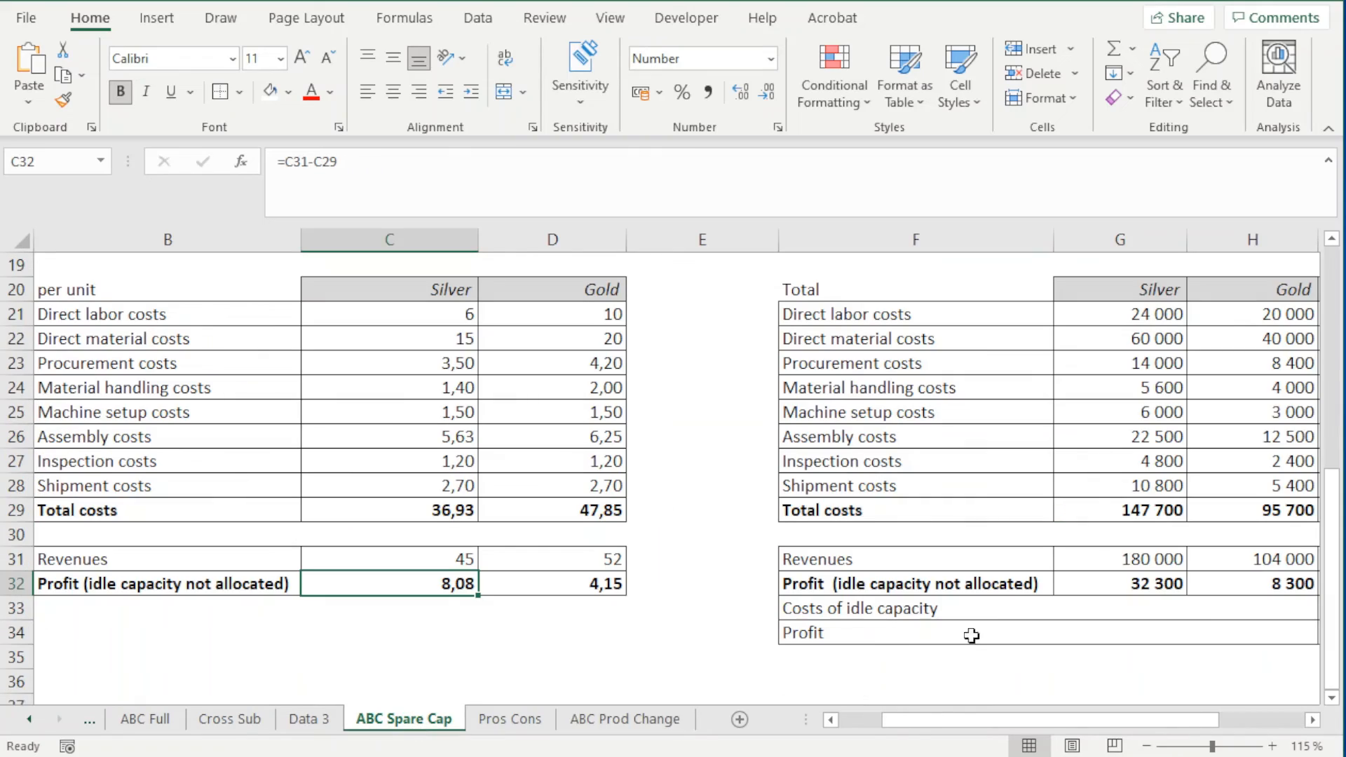
scroll(1264, 528, "up", 2)
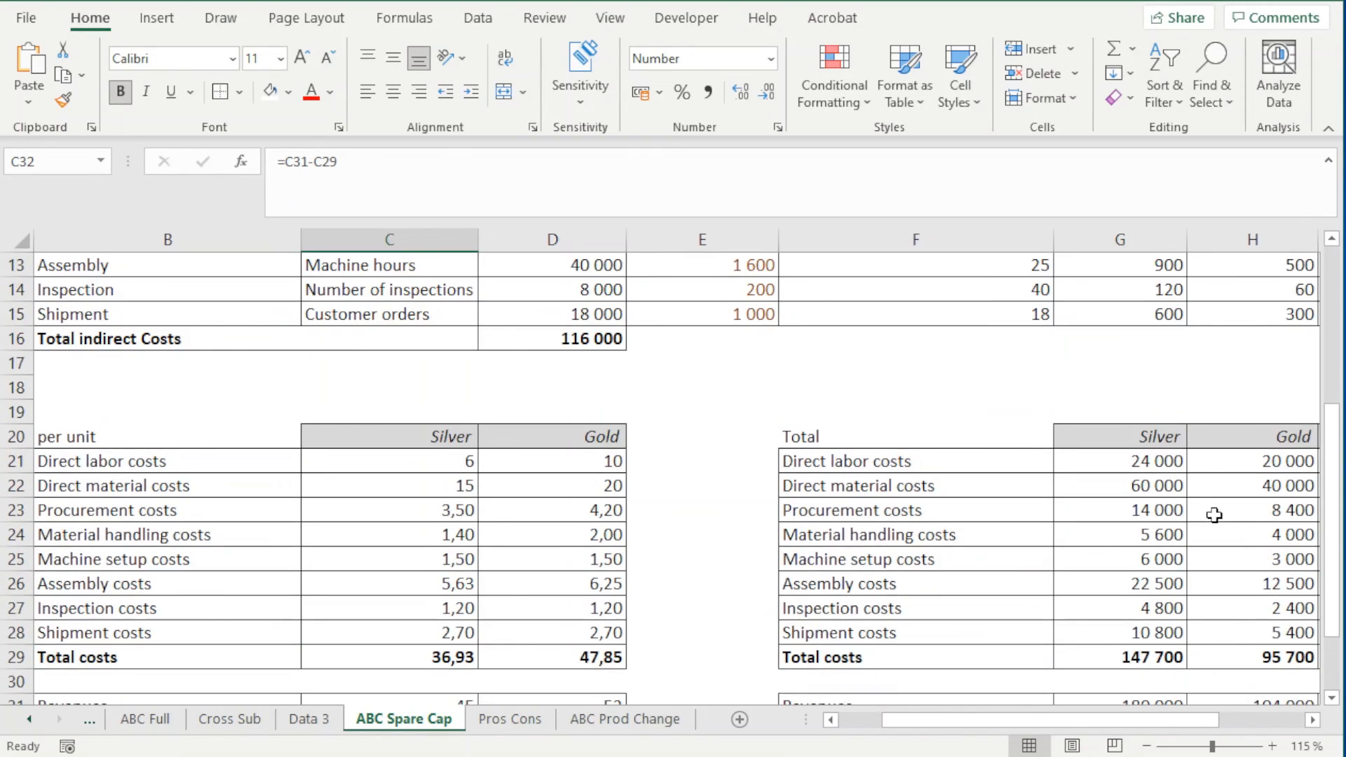
scroll(1214, 515, "down", 3, "ctrl")
scroll(1164, 501, "down", 1)
scroll(1160, 495, "up", 3)
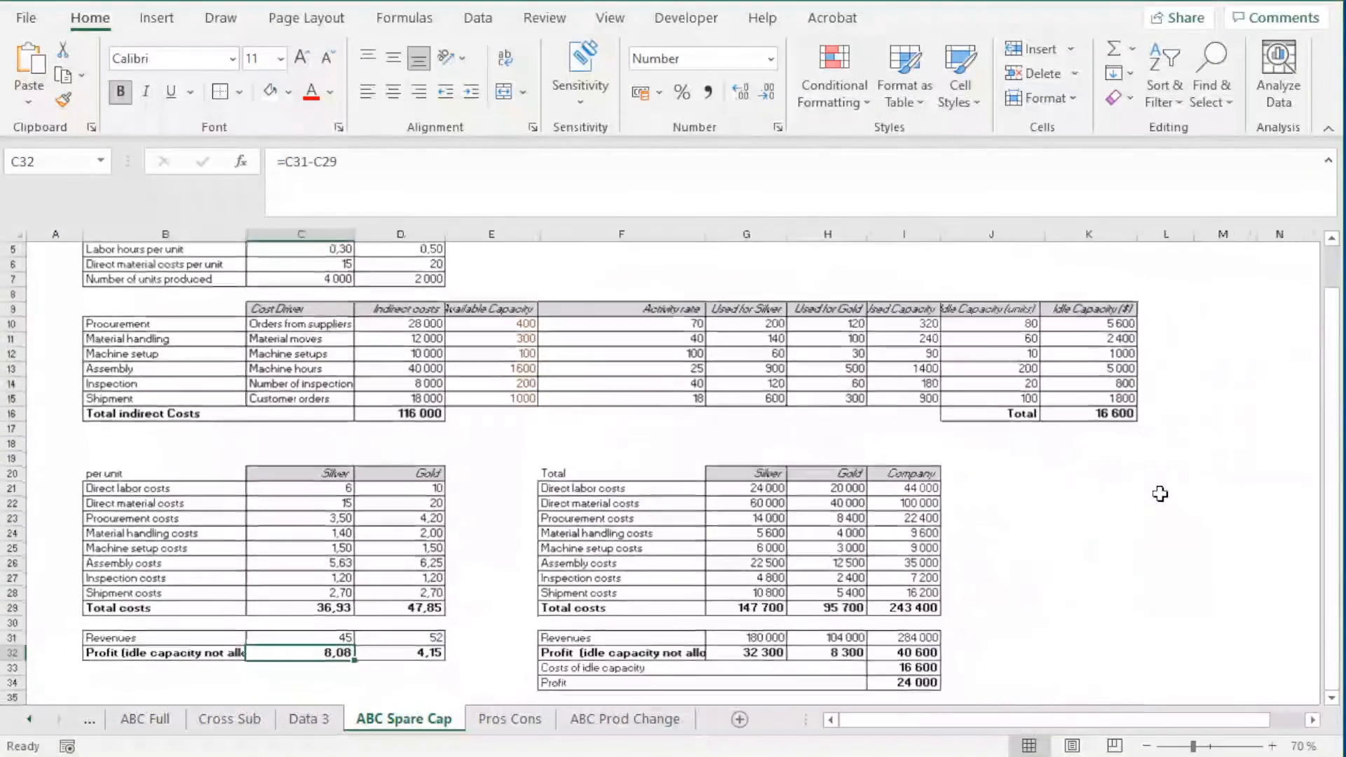
left_click(1083, 420)
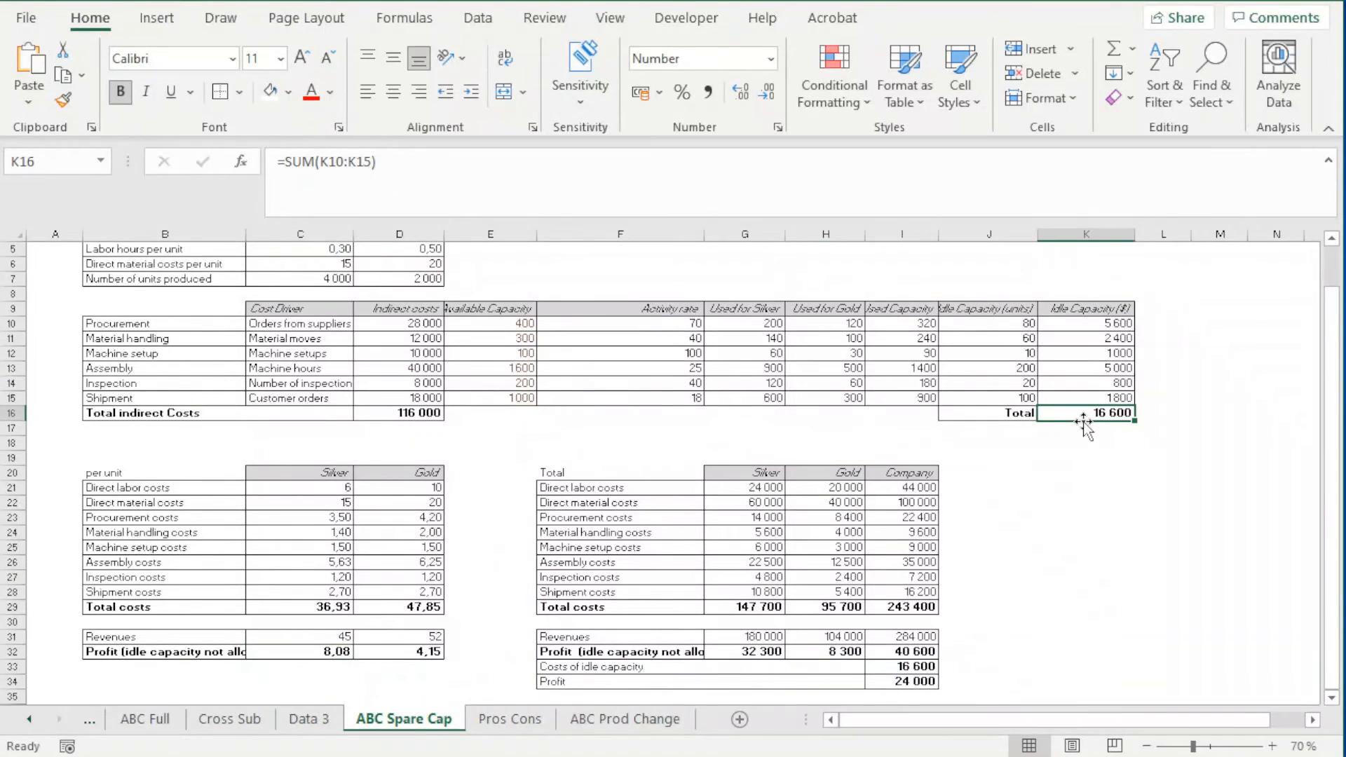
scroll(1054, 473, "up", 1, "ctrl")
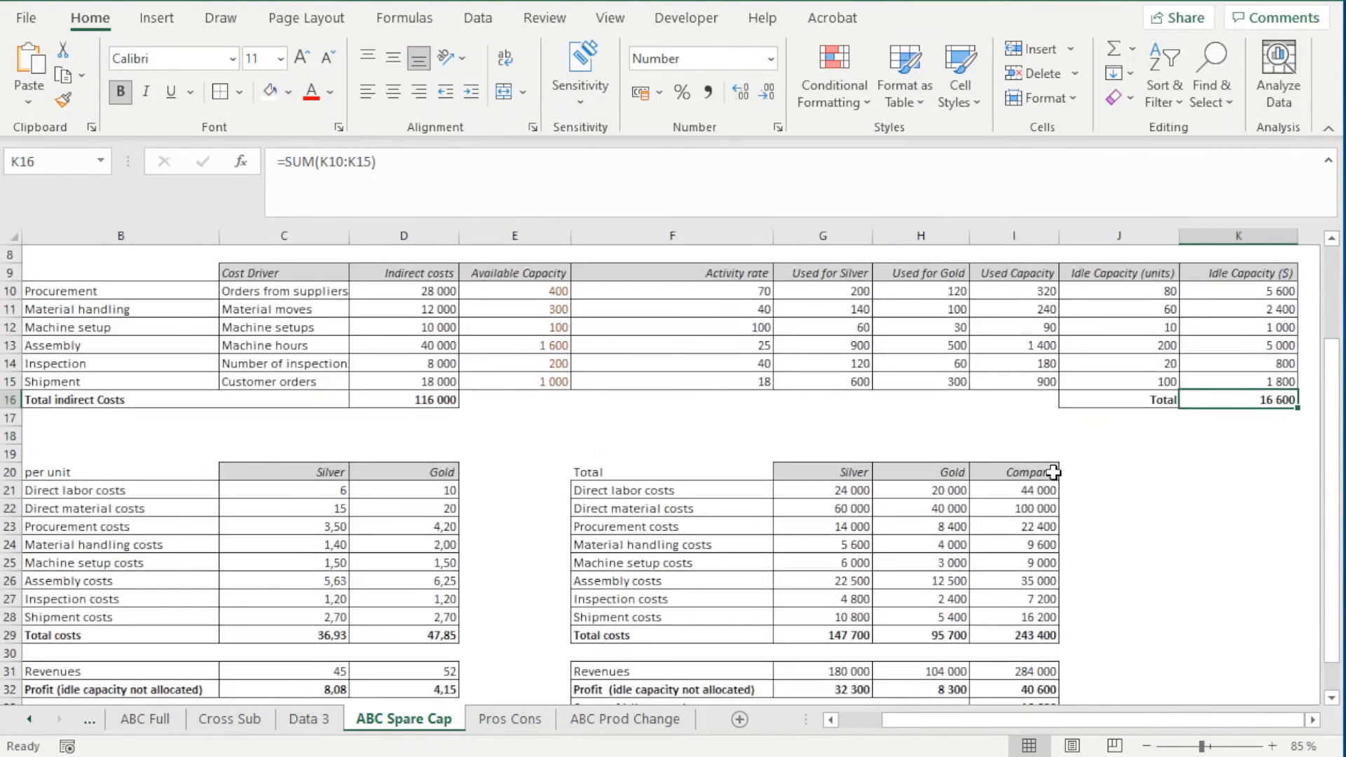
On ABC Prod Change, examine Silver's used capacities in G10:G15 against its per-unit activity costs in C23:C28
left_click(602, 729)
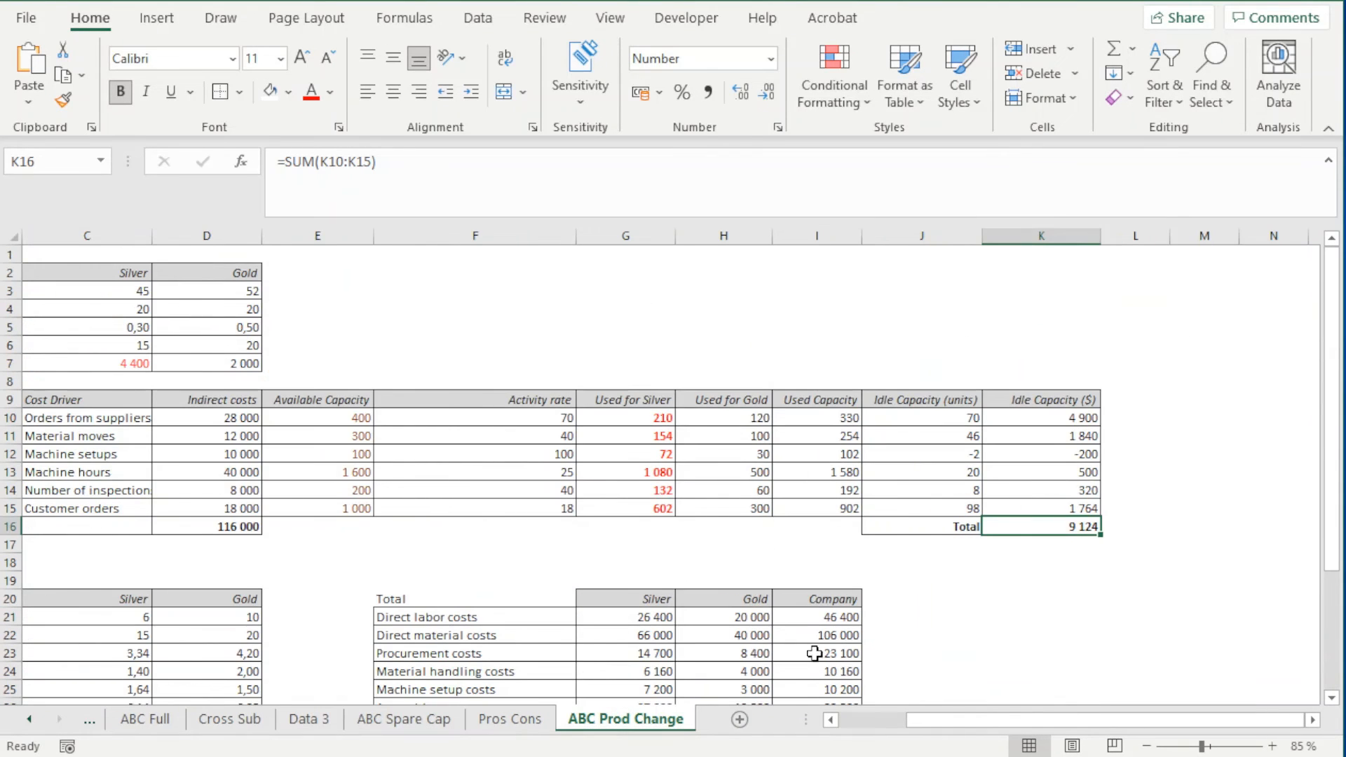
left_click_drag(1016, 721, 992, 717)
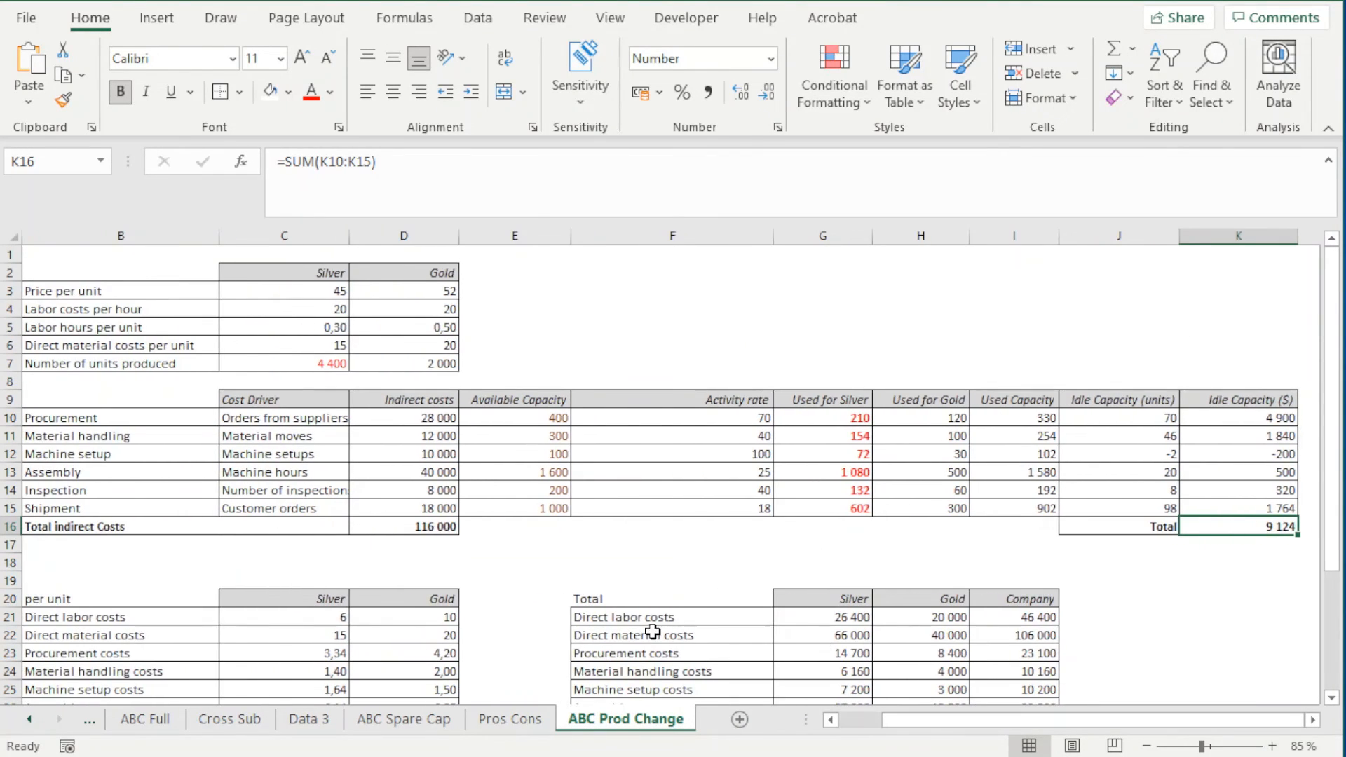
scroll(652, 632, "down", 3)
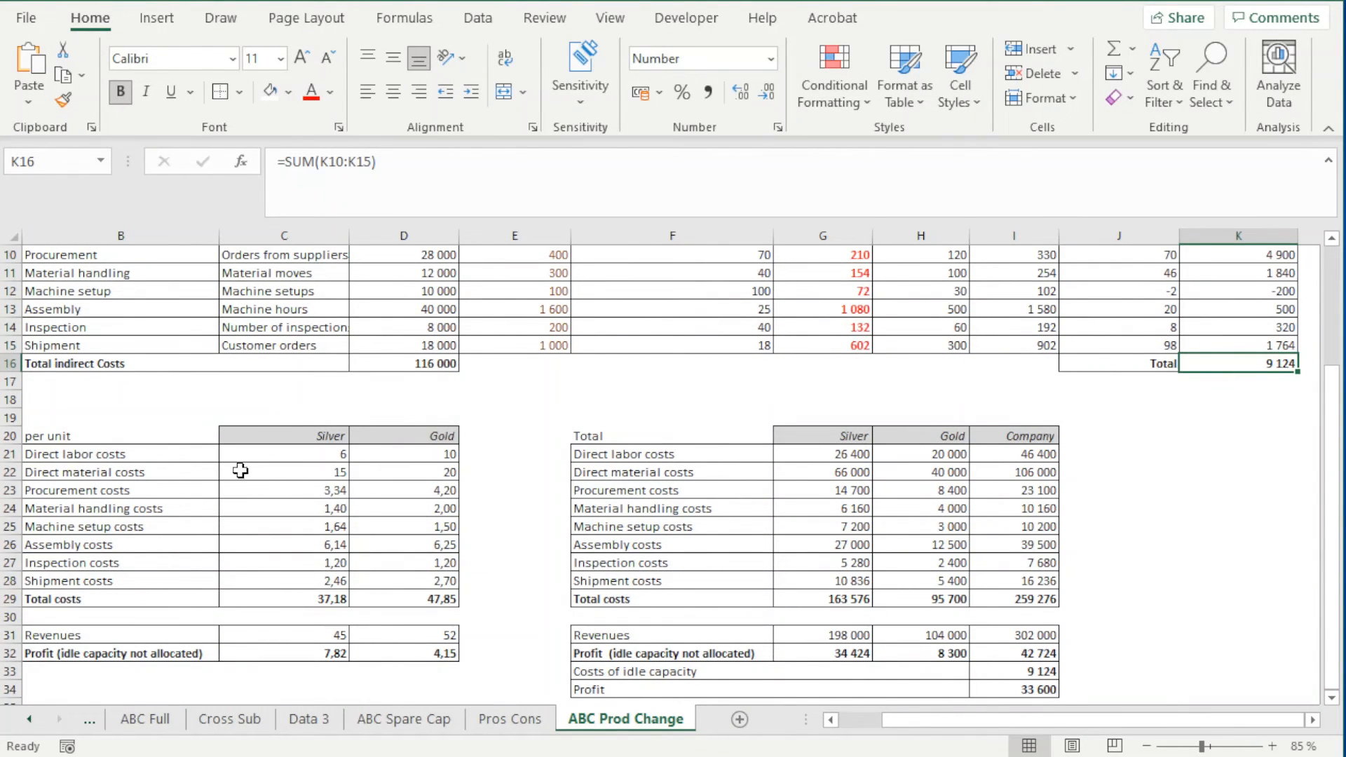
scroll(513, 527, "up", 3)
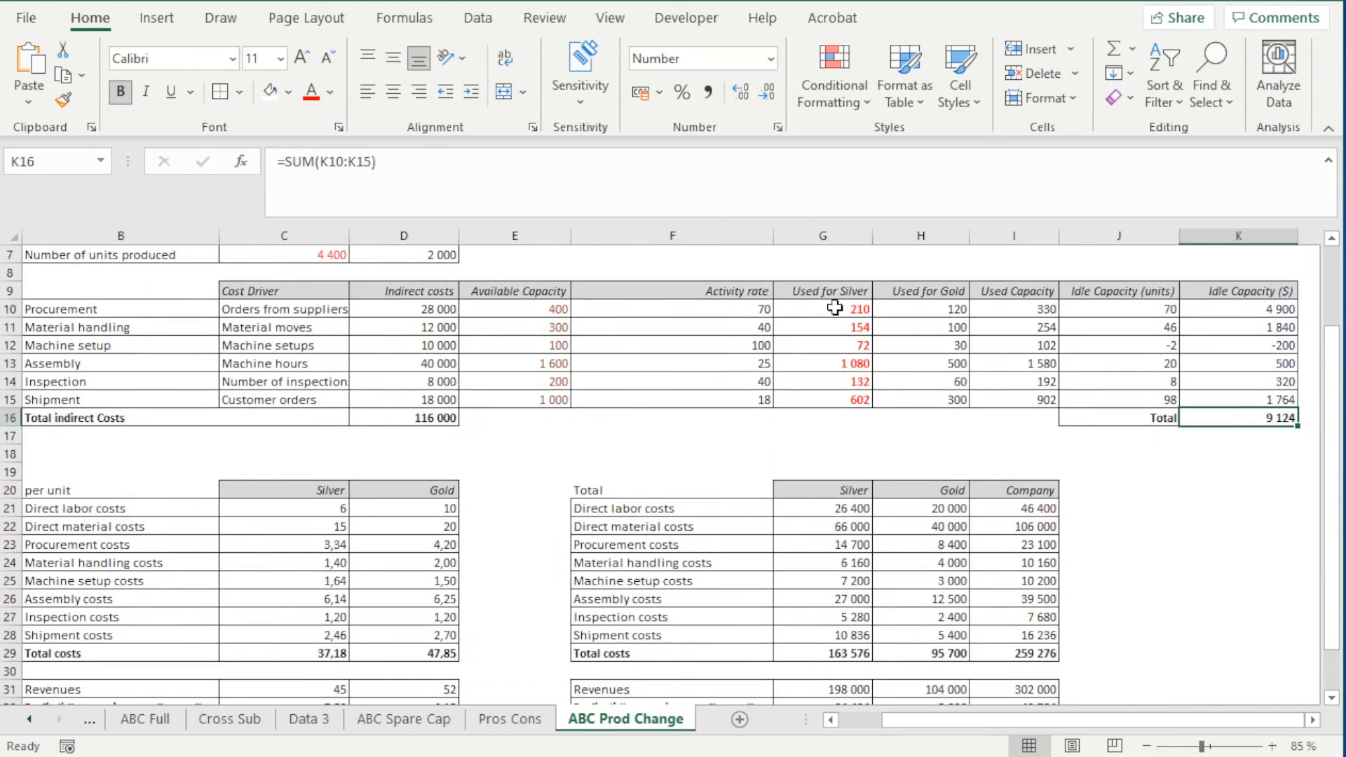
left_click_drag(838, 316, 840, 398)
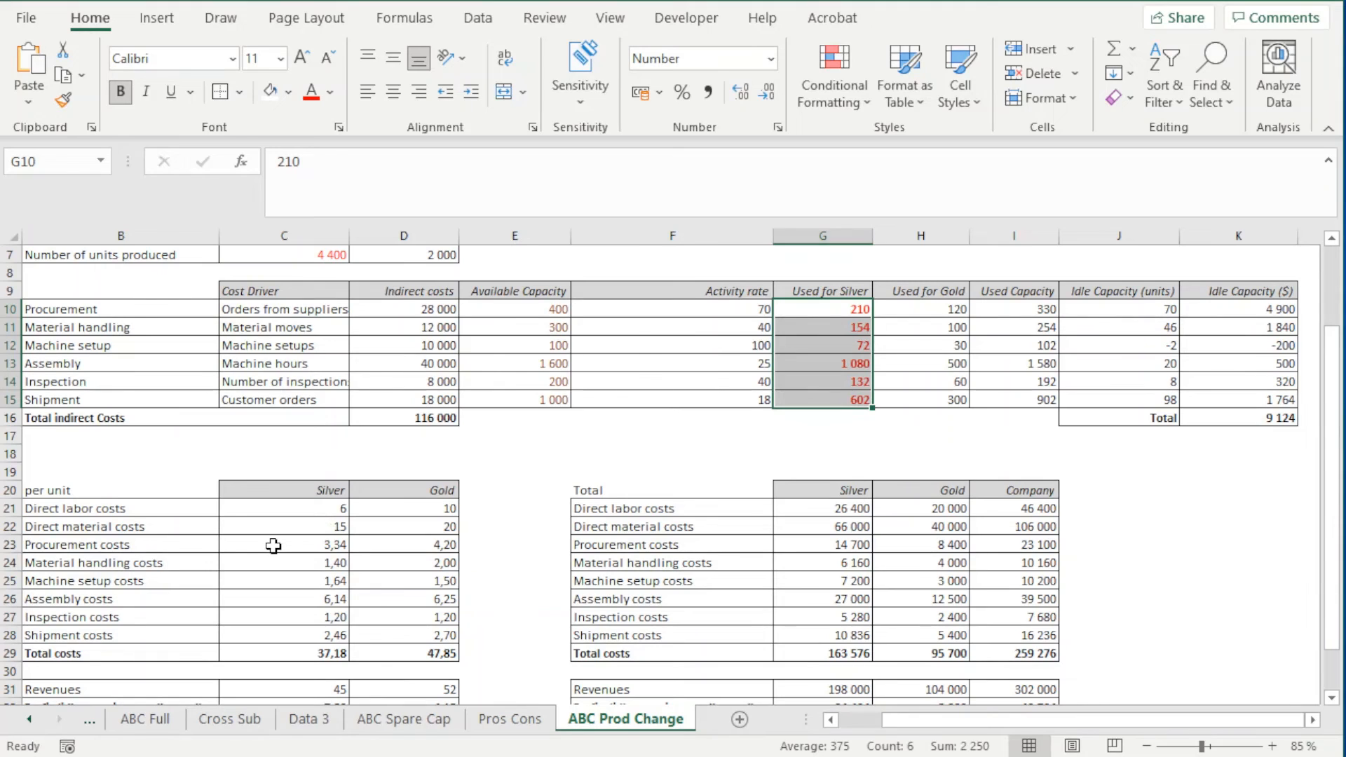
left_click_drag(273, 546, 272, 625)
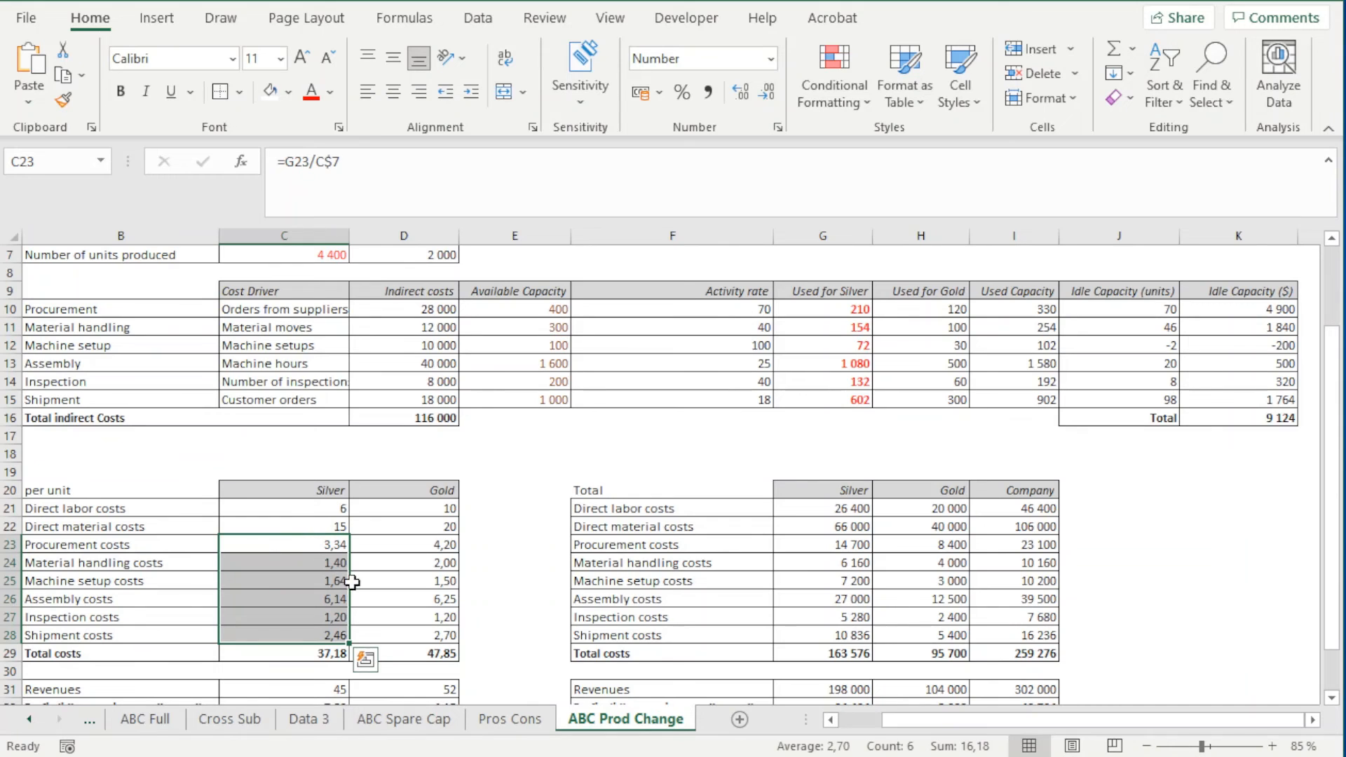
Examine Silver's total cost per unit in row 29 and Gold's per-unit costs in D20:D29
scroll(424, 570, "down", 1)
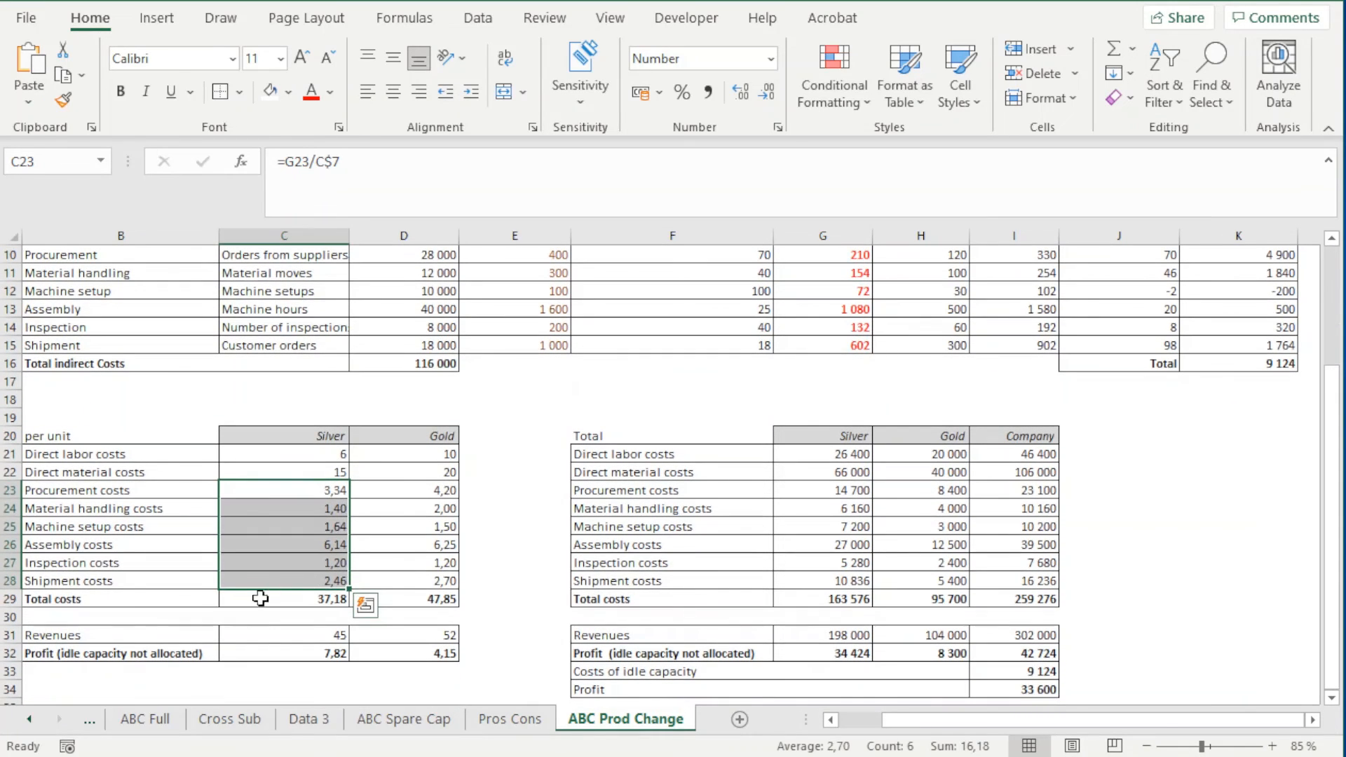
left_click(181, 601)
left_click_drag(181, 602, 289, 598)
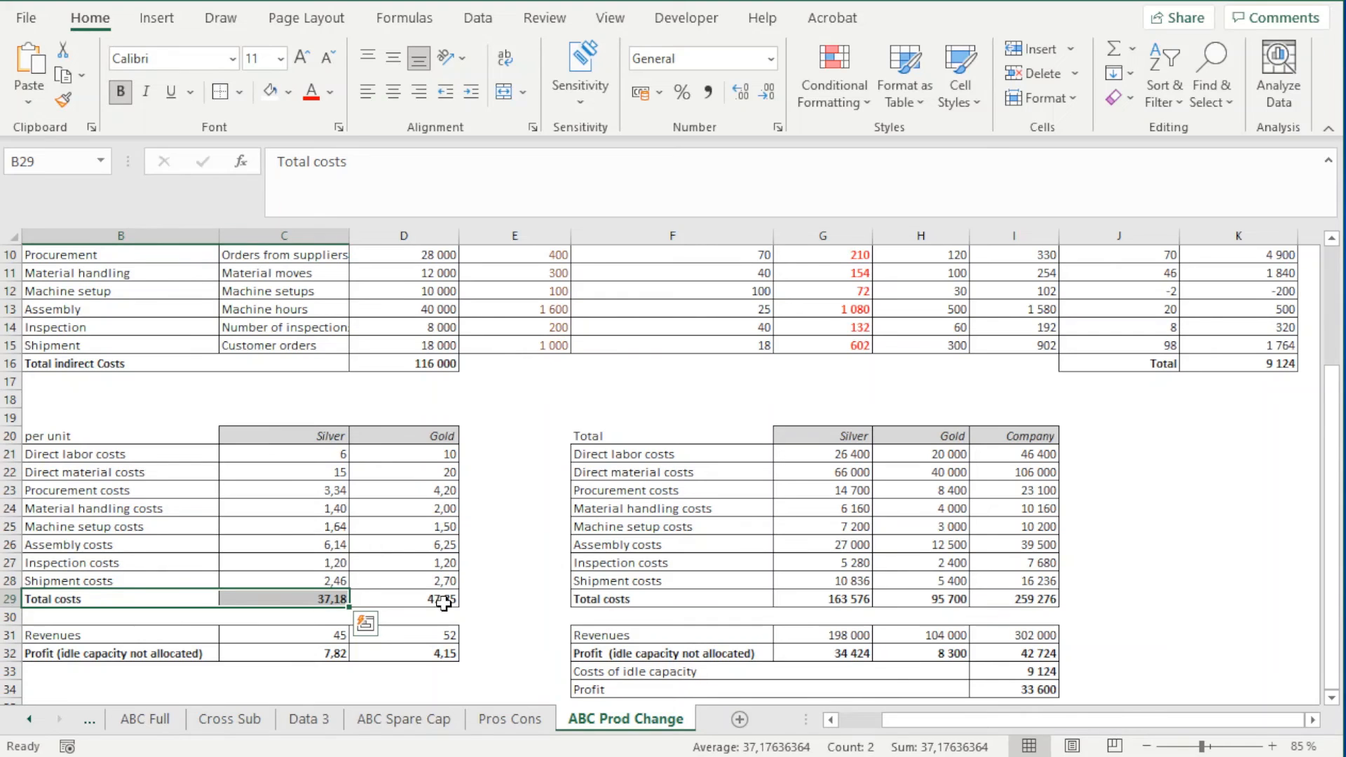
left_click_drag(434, 436, 445, 598)
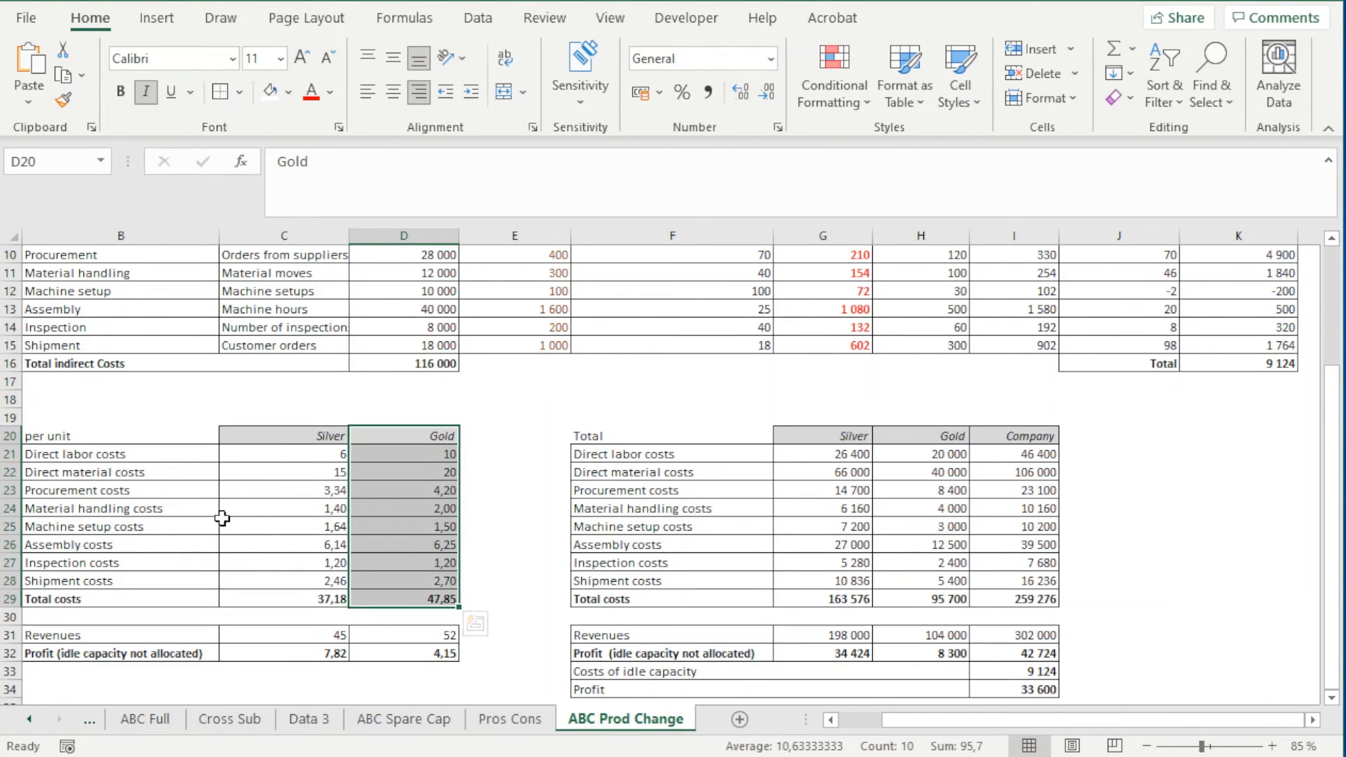
scroll(219, 519, "up", 1)
scroll(219, 532, "down", 1)
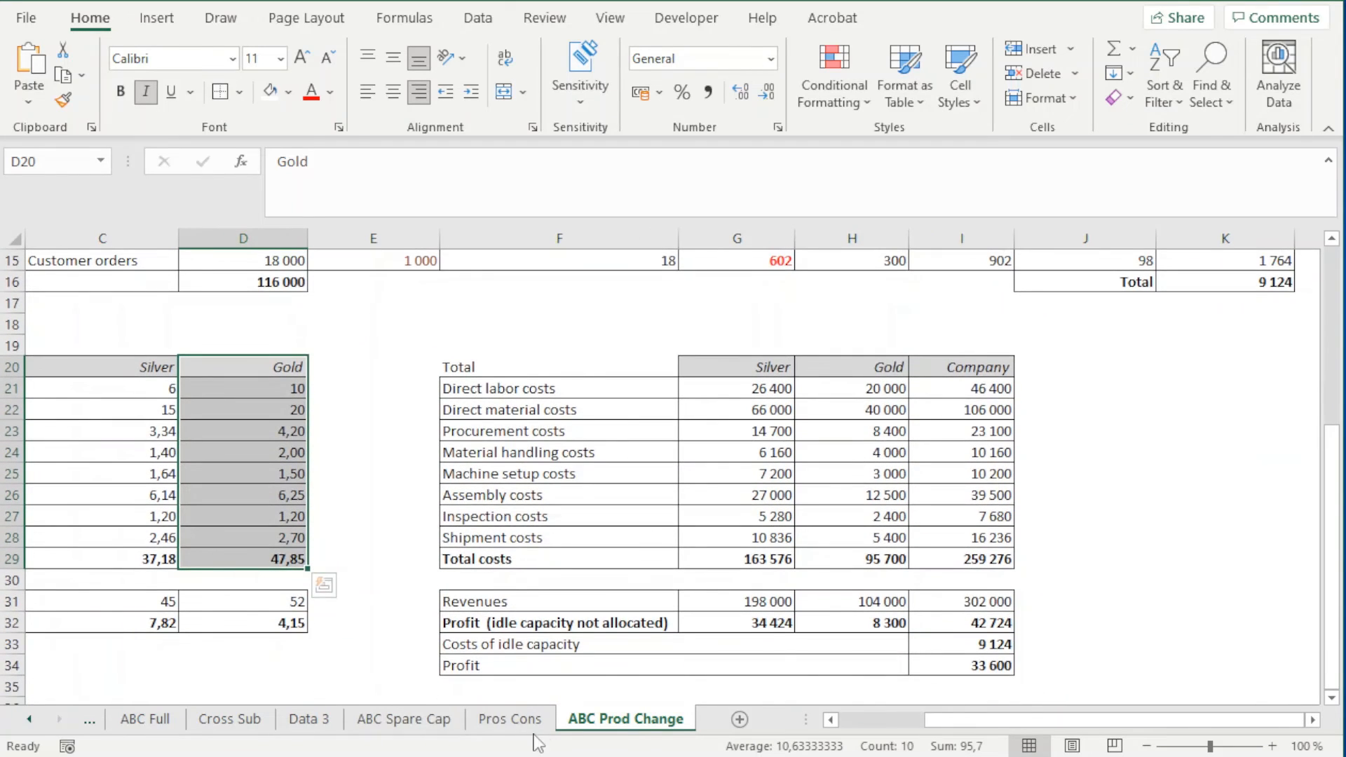
On ABC Spare Cap, examine Gold's per-unit costs in D20:D29, revenue in D31 and profit in D32
left_click(420, 725)
scroll(401, 677, "down", 1)
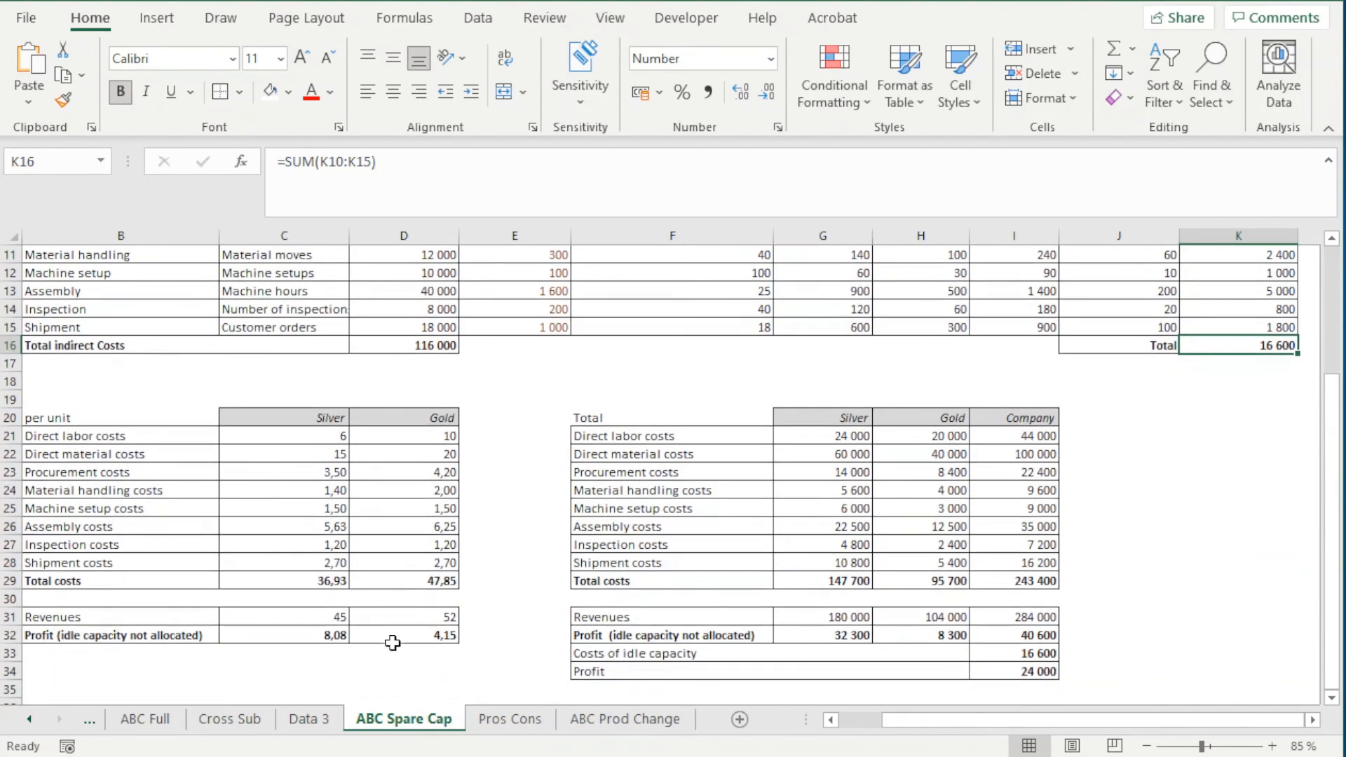
scroll(271, 580, "up", 1)
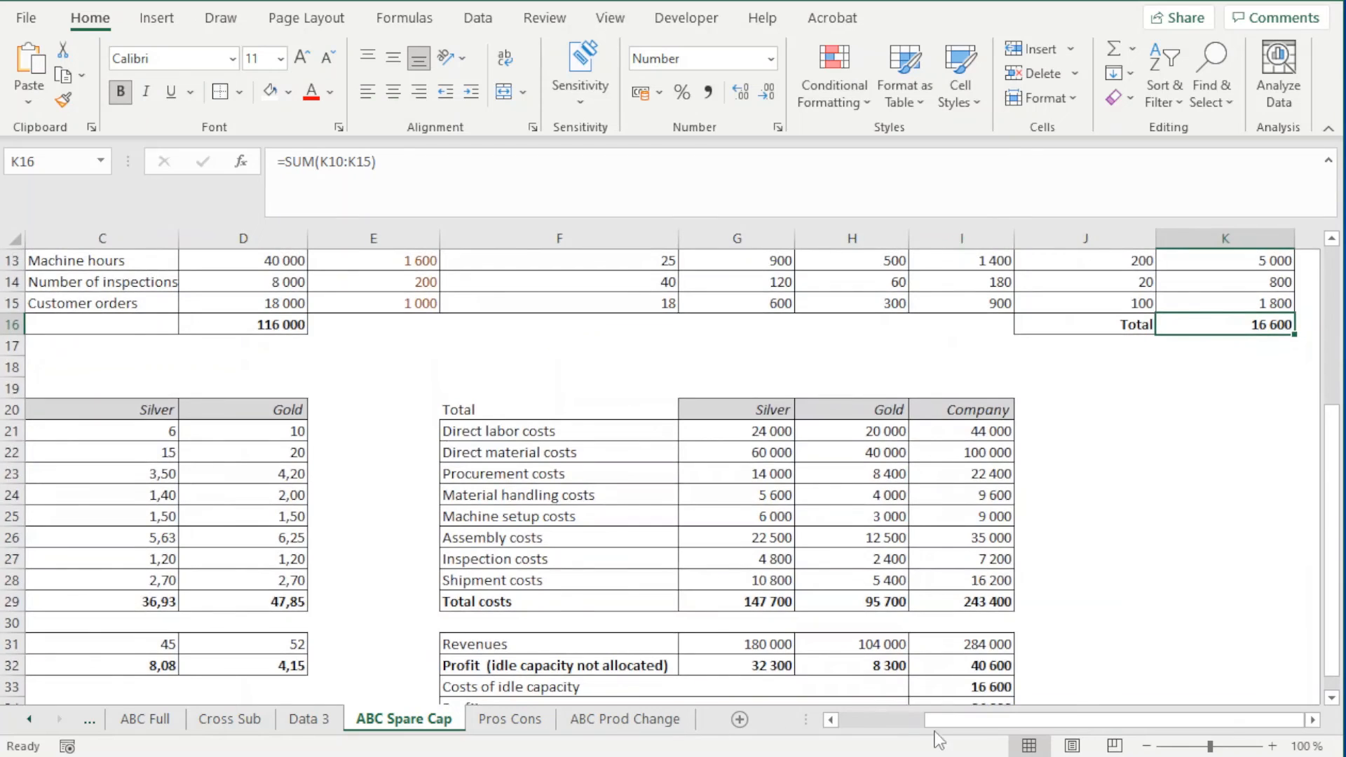
left_click_drag(943, 725, 905, 725)
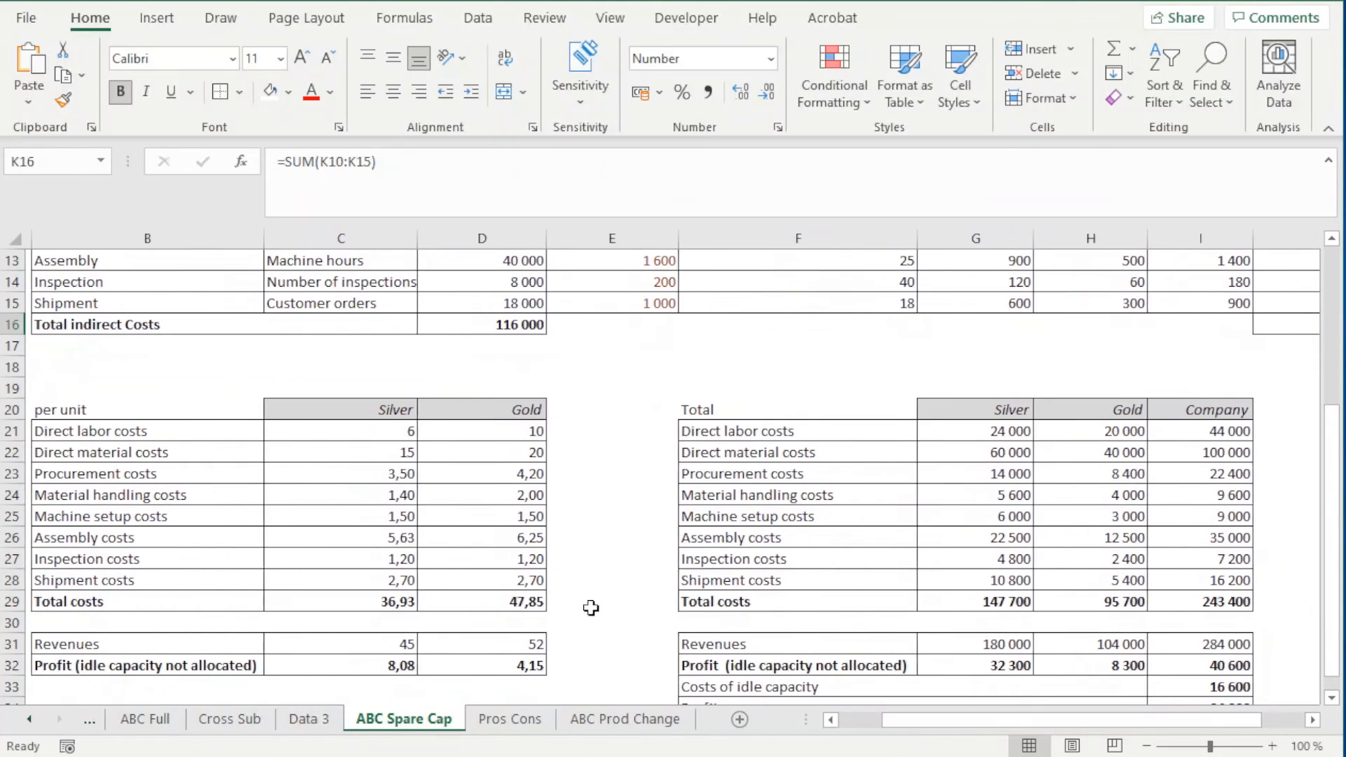
left_click(499, 601)
left_click_drag(515, 410, 513, 601)
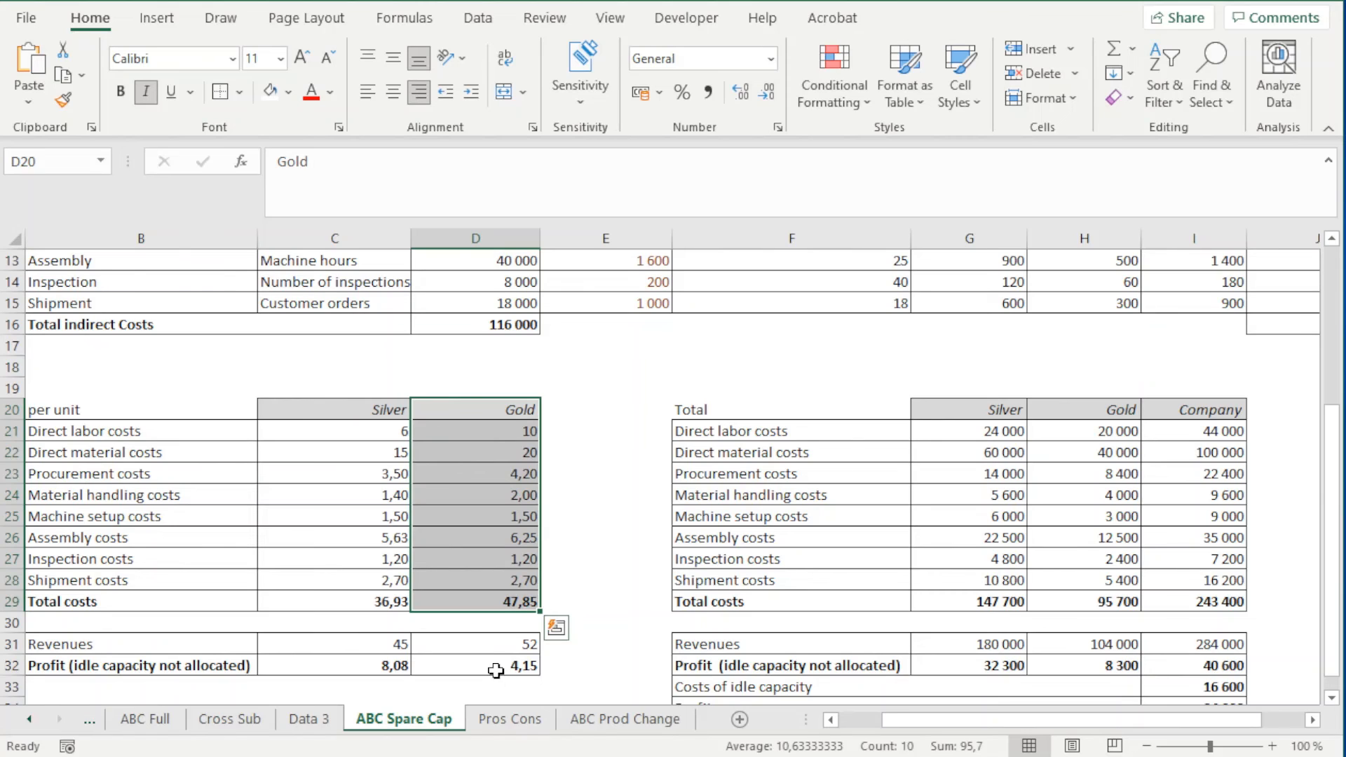
left_click(452, 646)
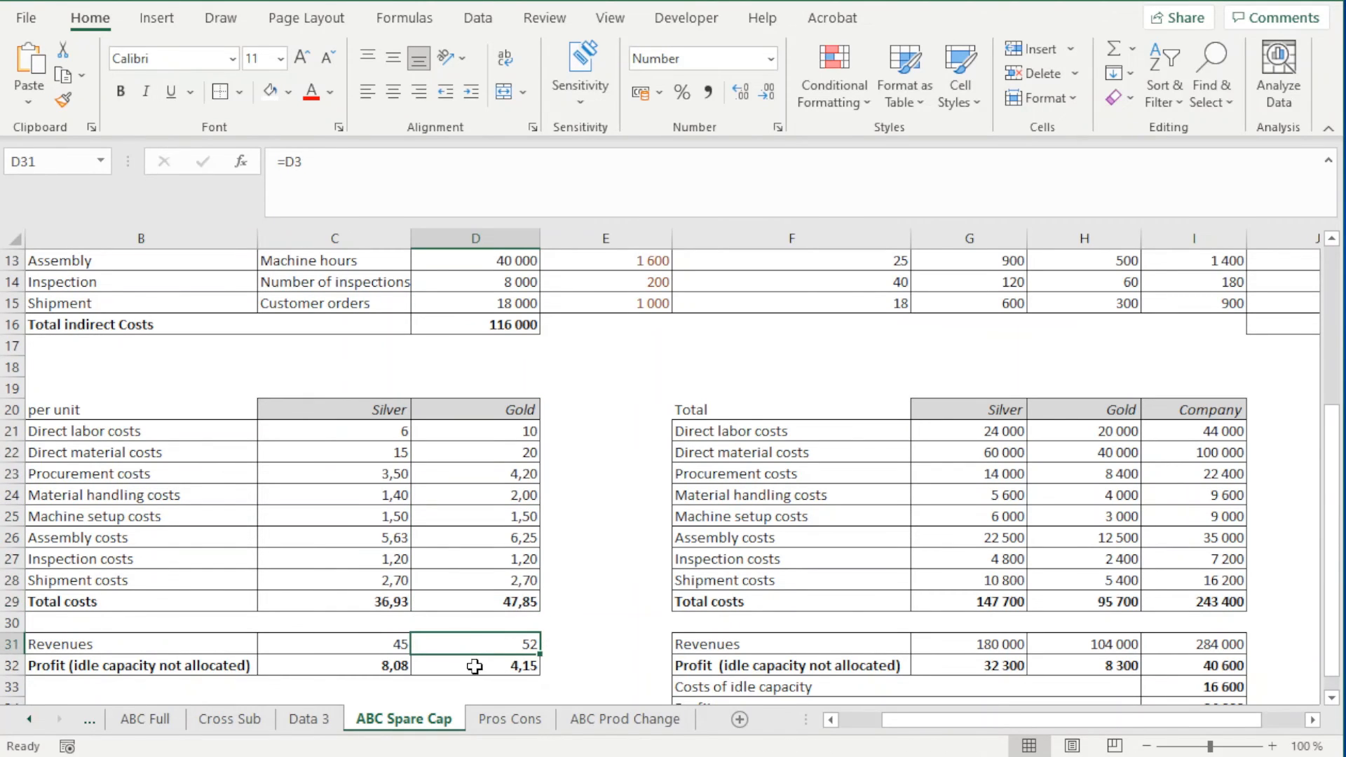
left_click_drag(474, 666, 519, 669)
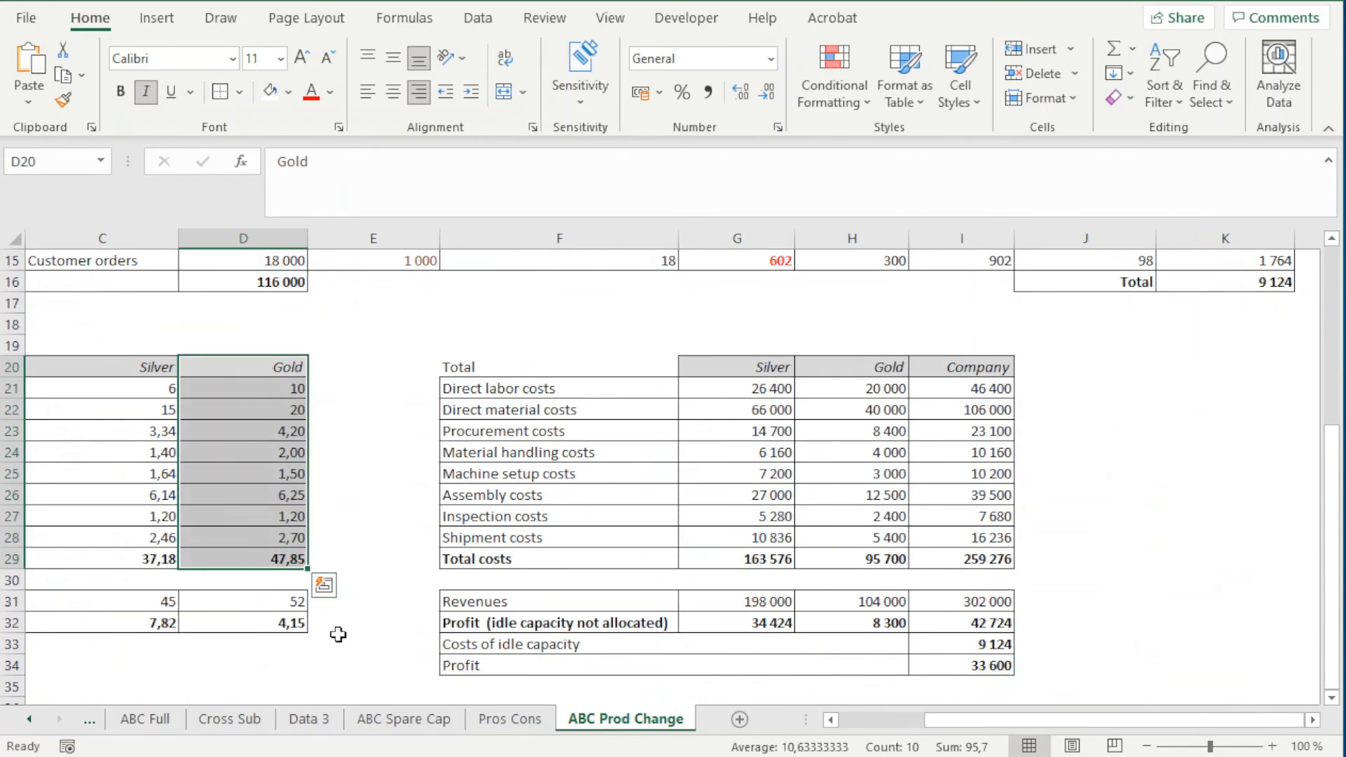
Back on ABC Prod Change, check Gold's per-unit profit and Silver's per-unit revenue, profit and total costs
left_click(260, 625)
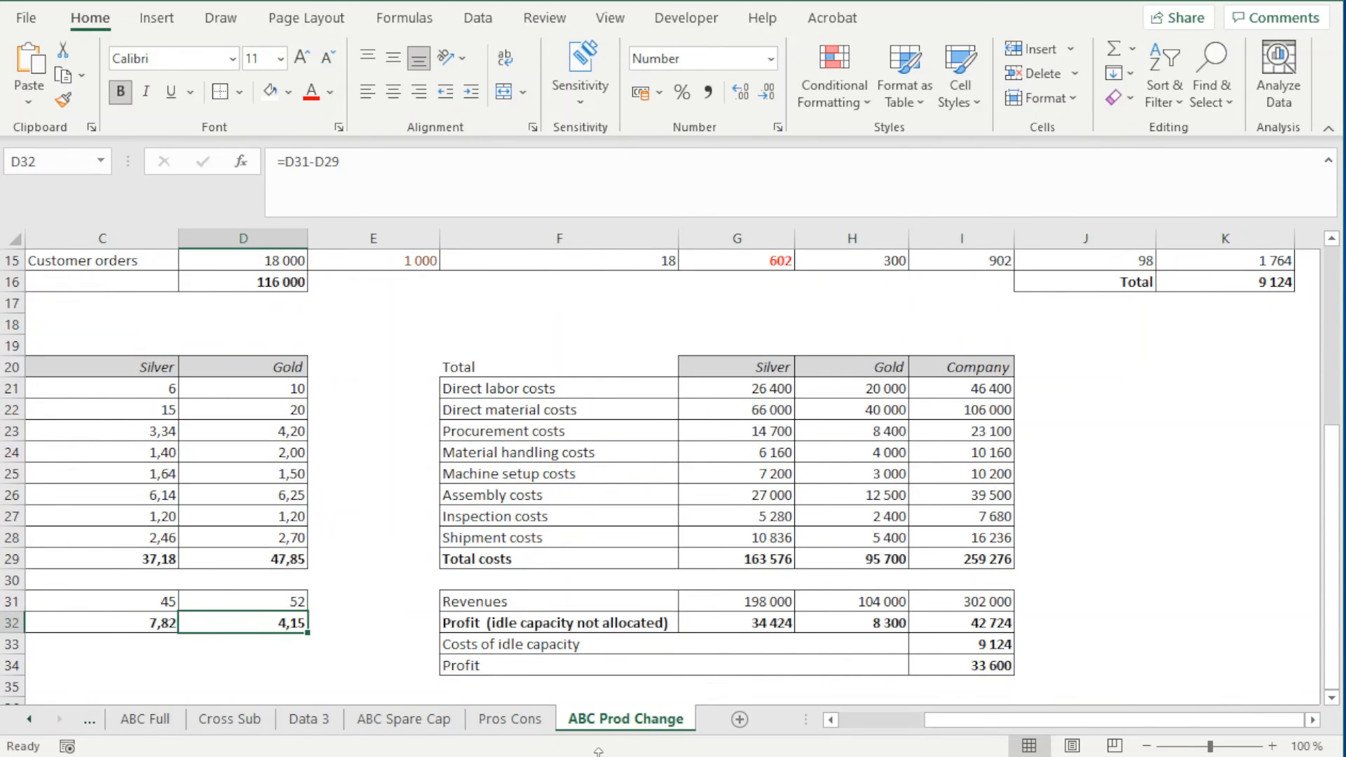
left_click_drag(943, 722, 869, 722)
left_click(463, 623)
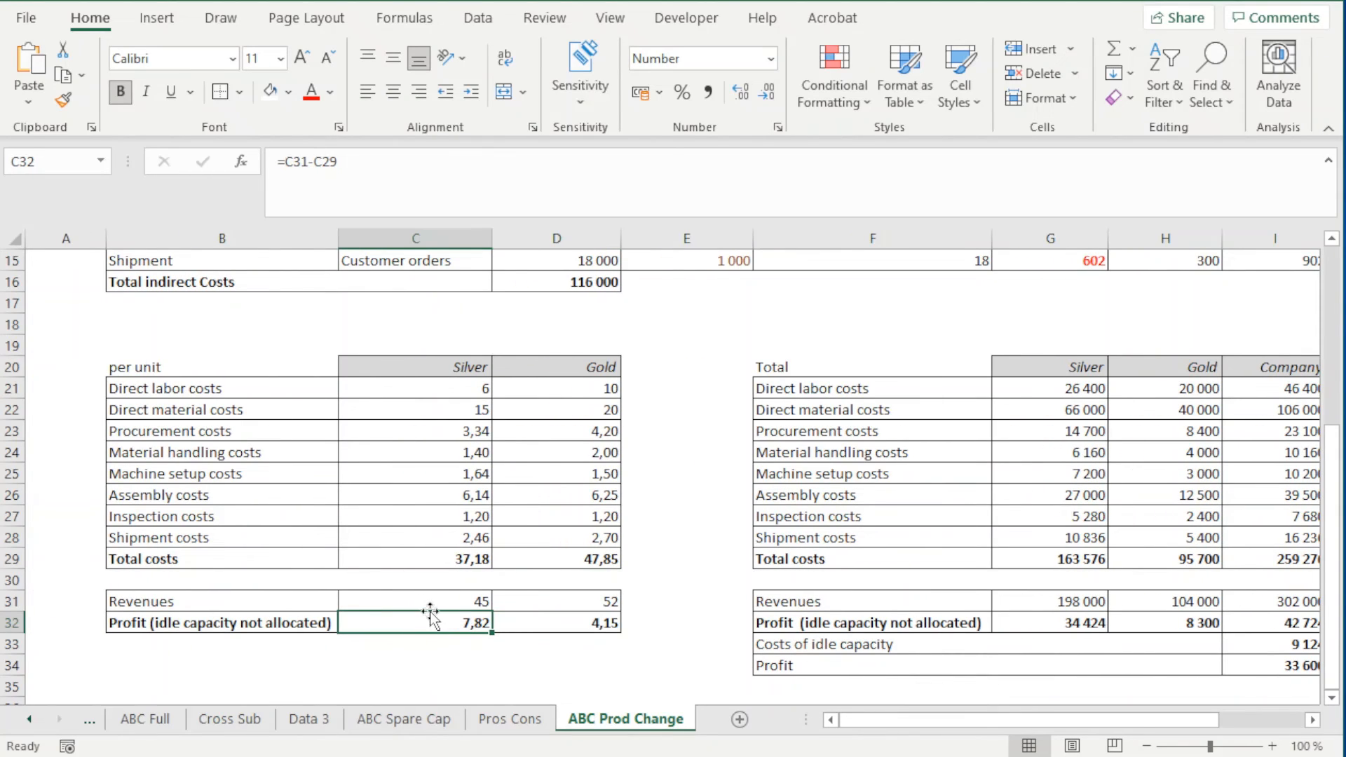
left_click(422, 605)
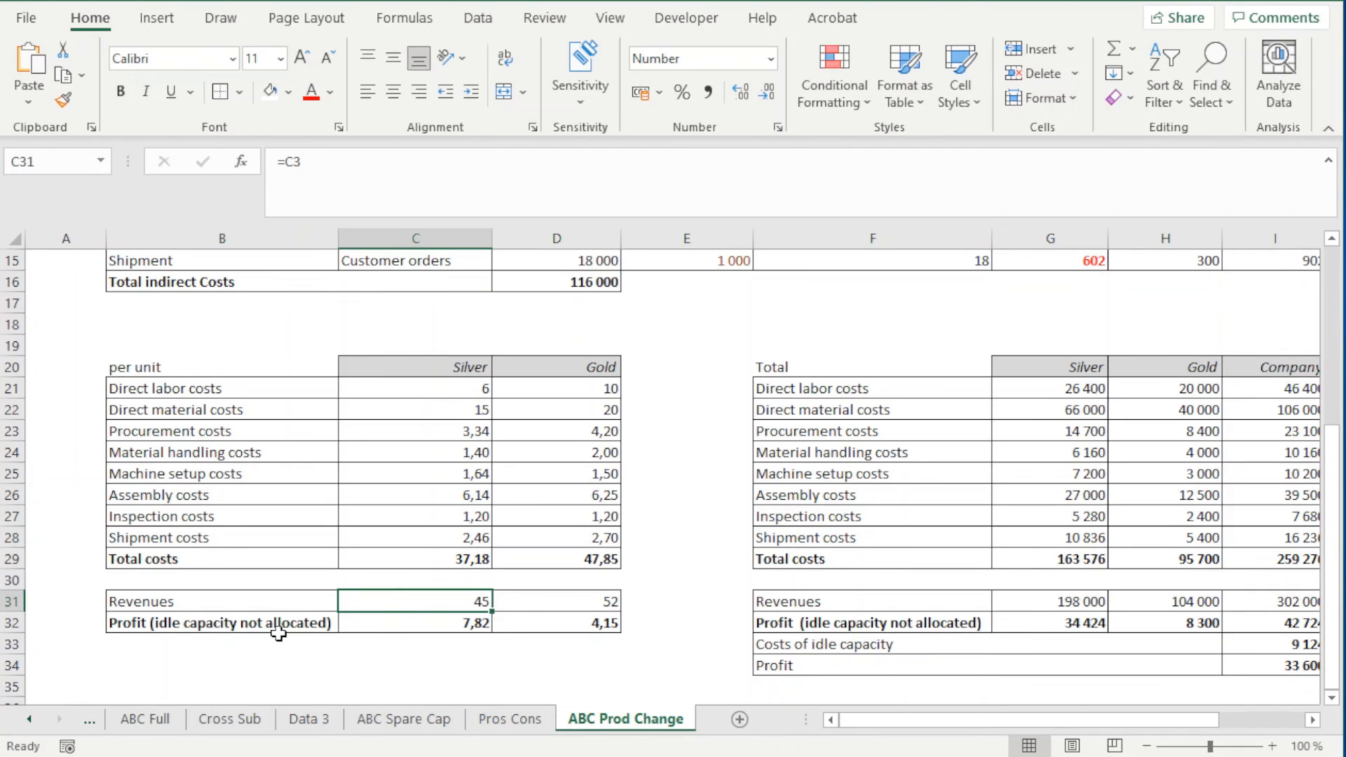
left_click(467, 624)
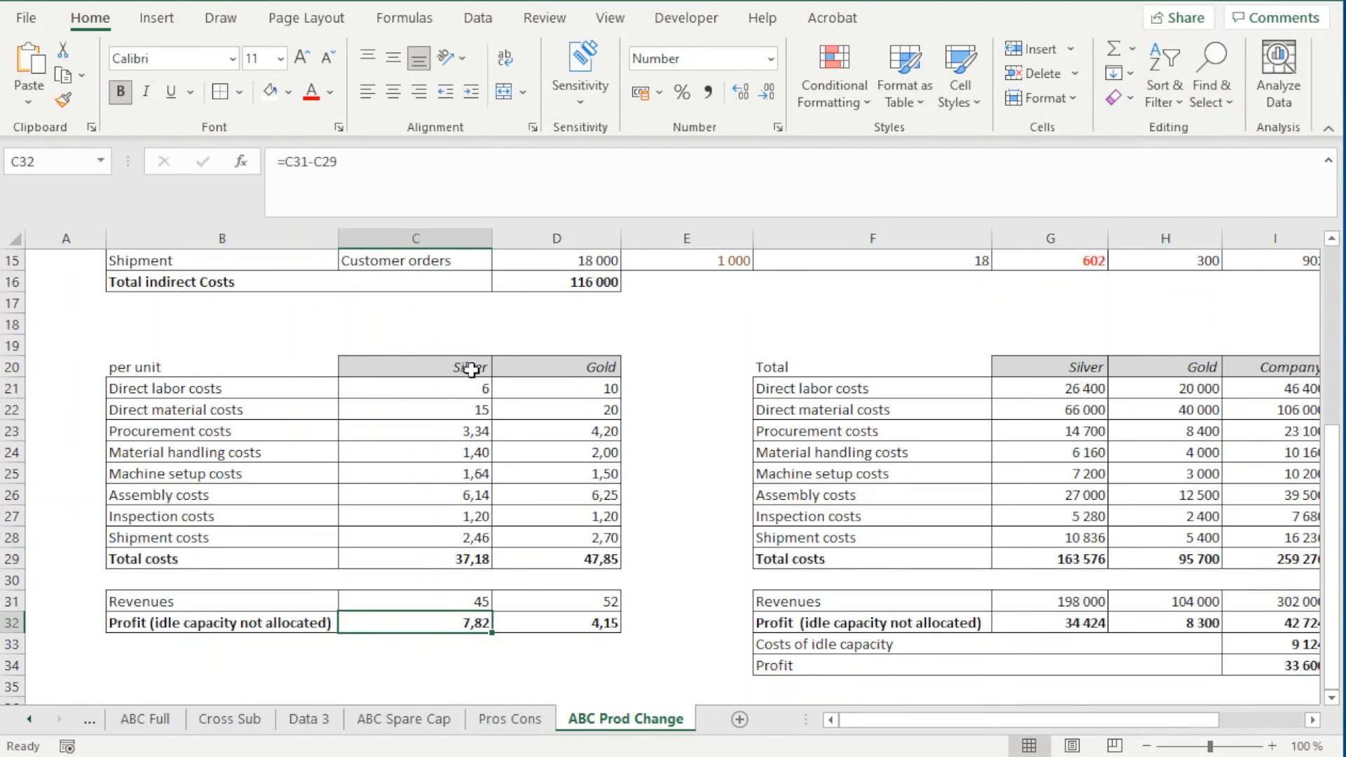
left_click_drag(466, 367, 475, 623)
left_click(431, 561)
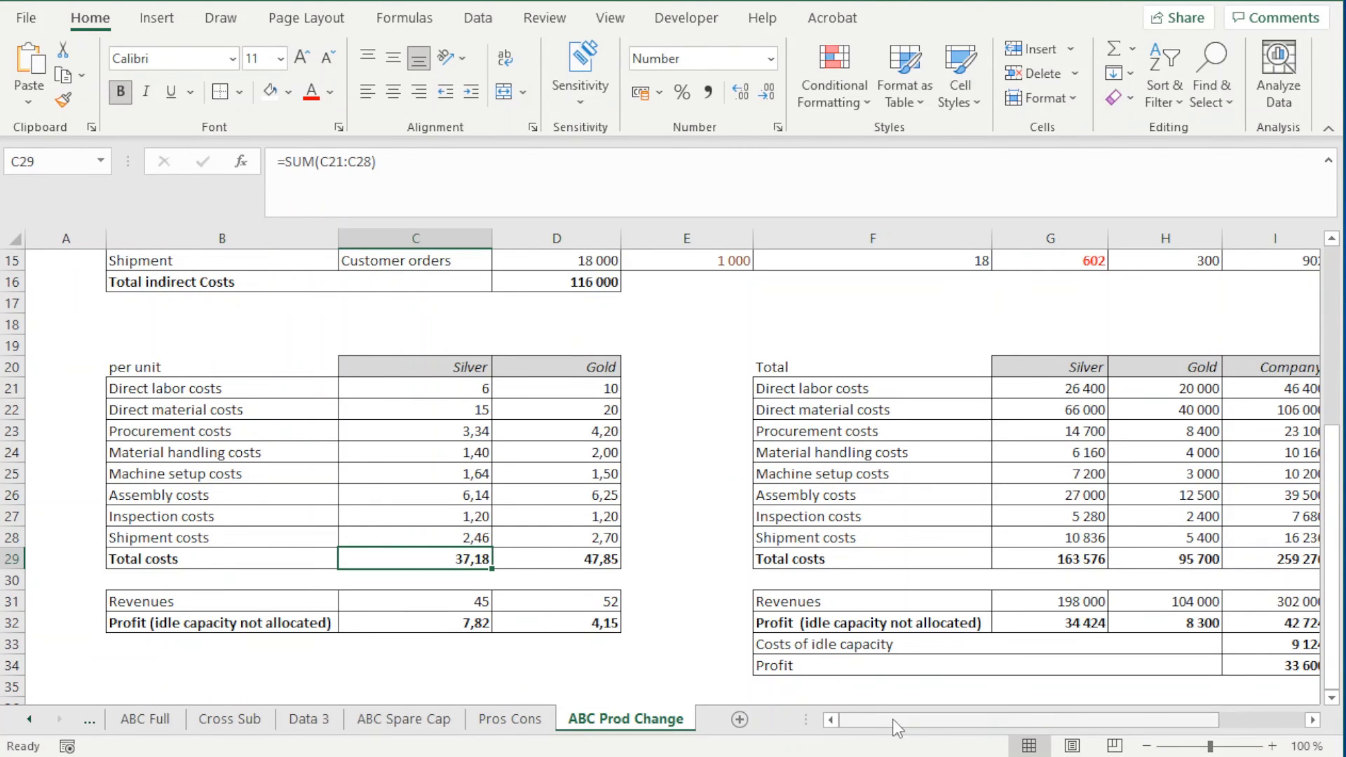
Review the Total table on ABC Prod Change, focusing on company revenues in I31 and the profit rows below
left_click(1312, 720)
left_click(1313, 720)
left_click_drag(615, 364, 1051, 625)
left_click(1052, 622)
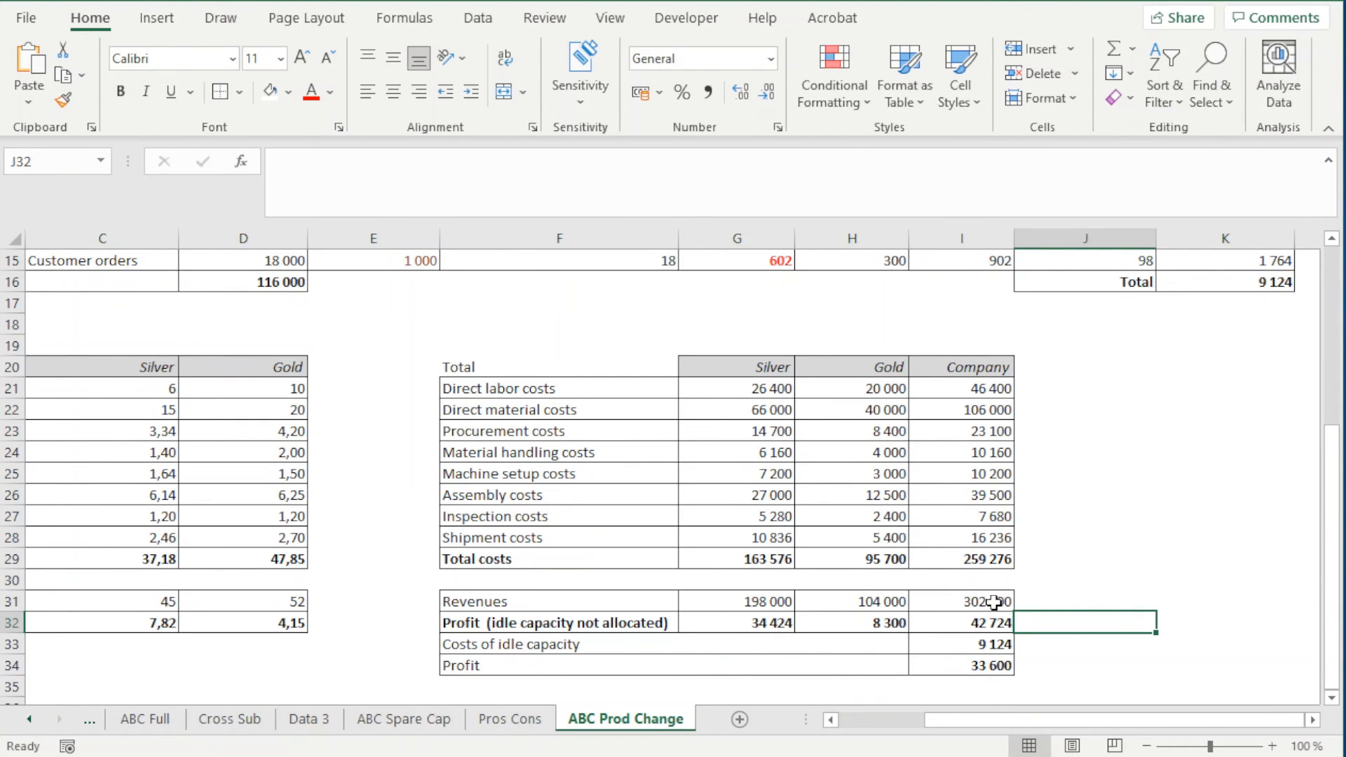
left_click(974, 605)
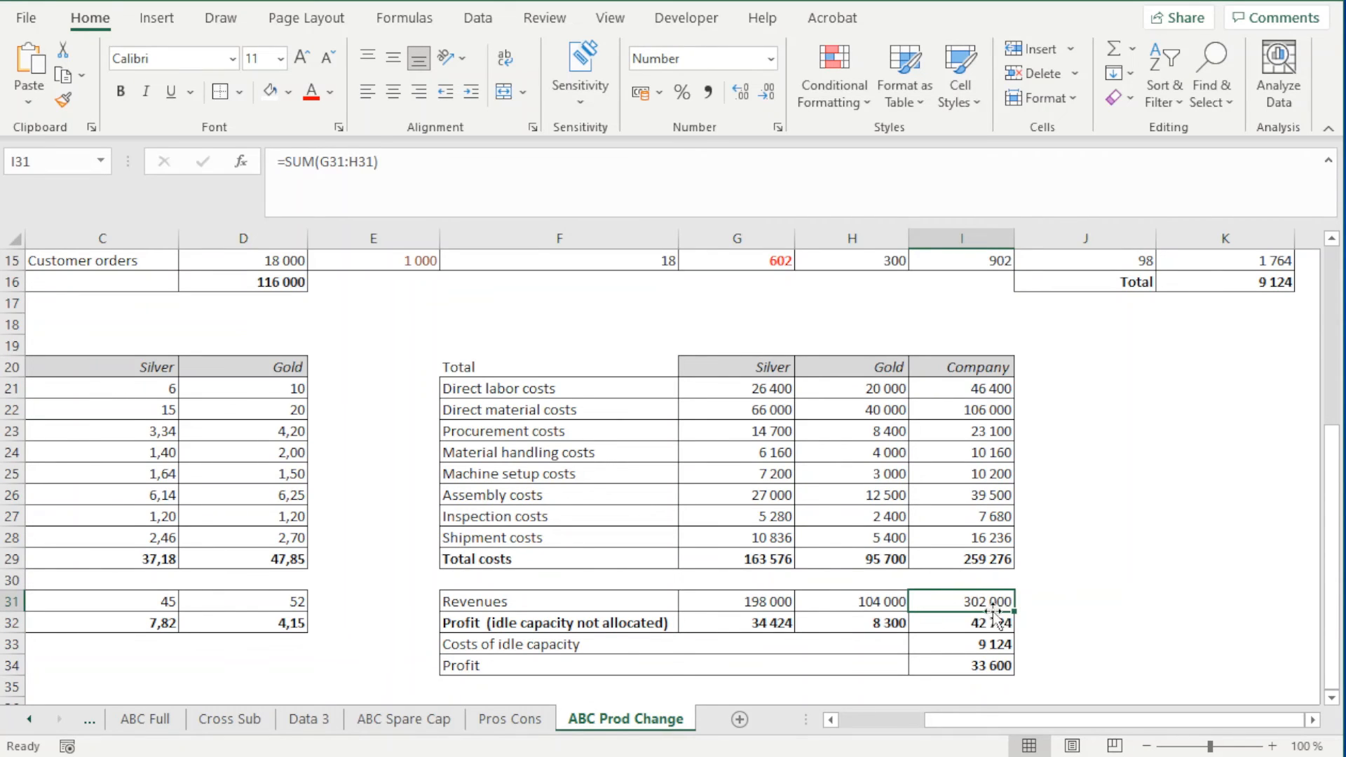
Examine the company's total revenues, idle capacity costs and profit on ABC Spare Cap for comparison
left_click(418, 722)
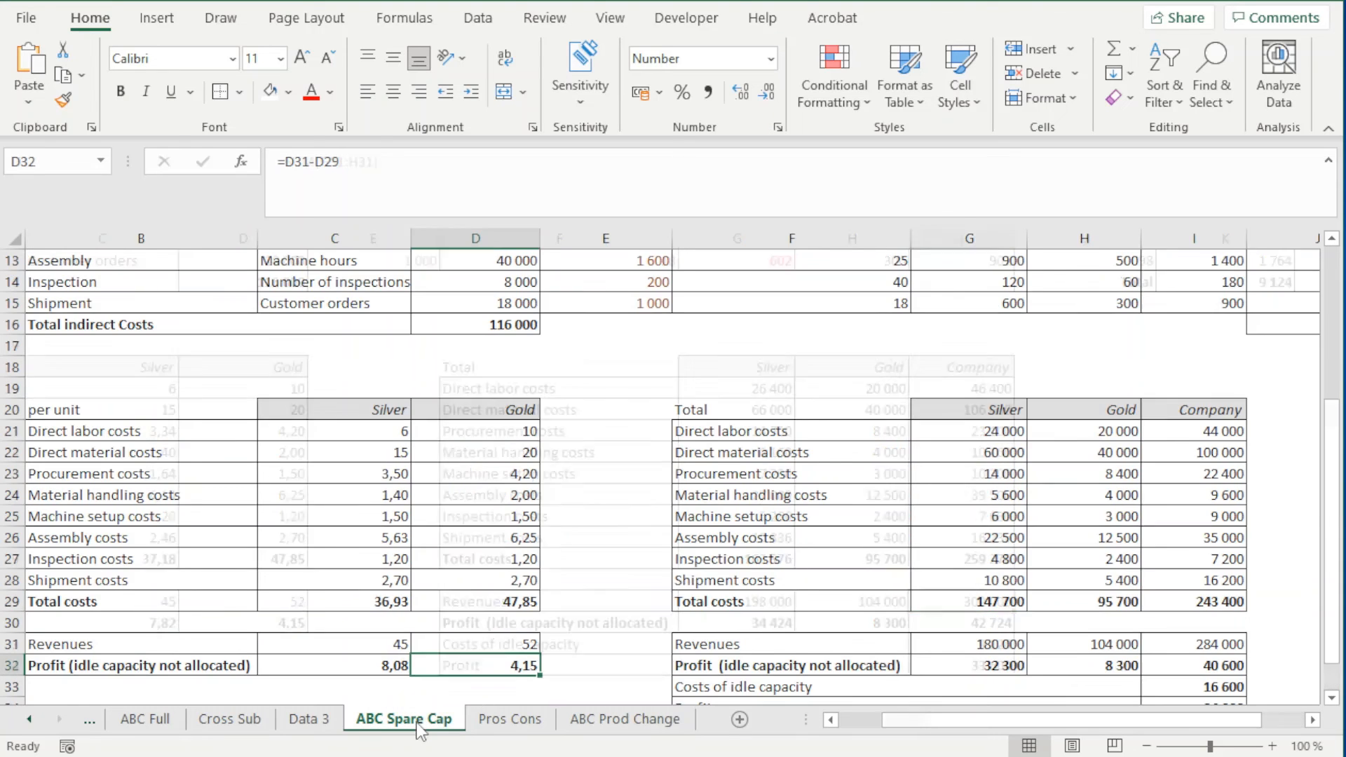
scroll(1020, 651, "down", 1)
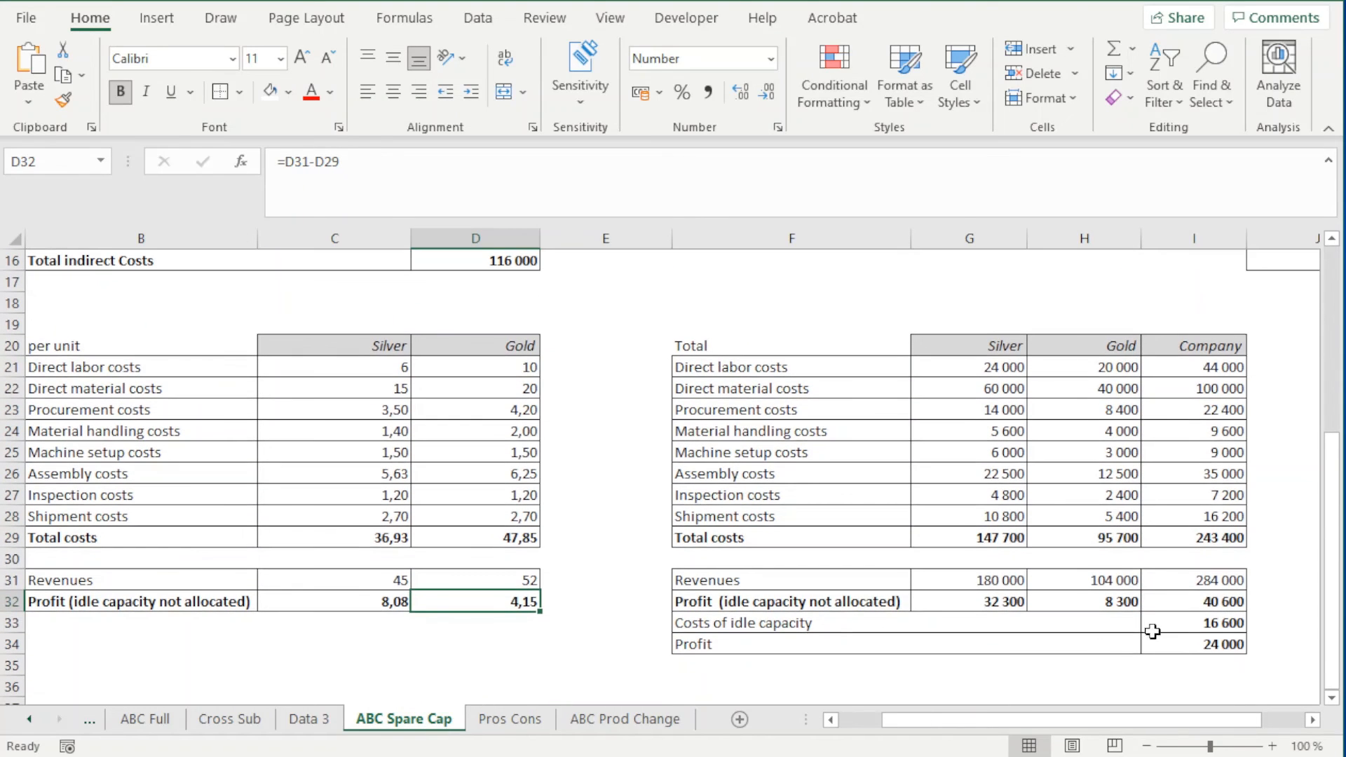
left_click(1313, 716)
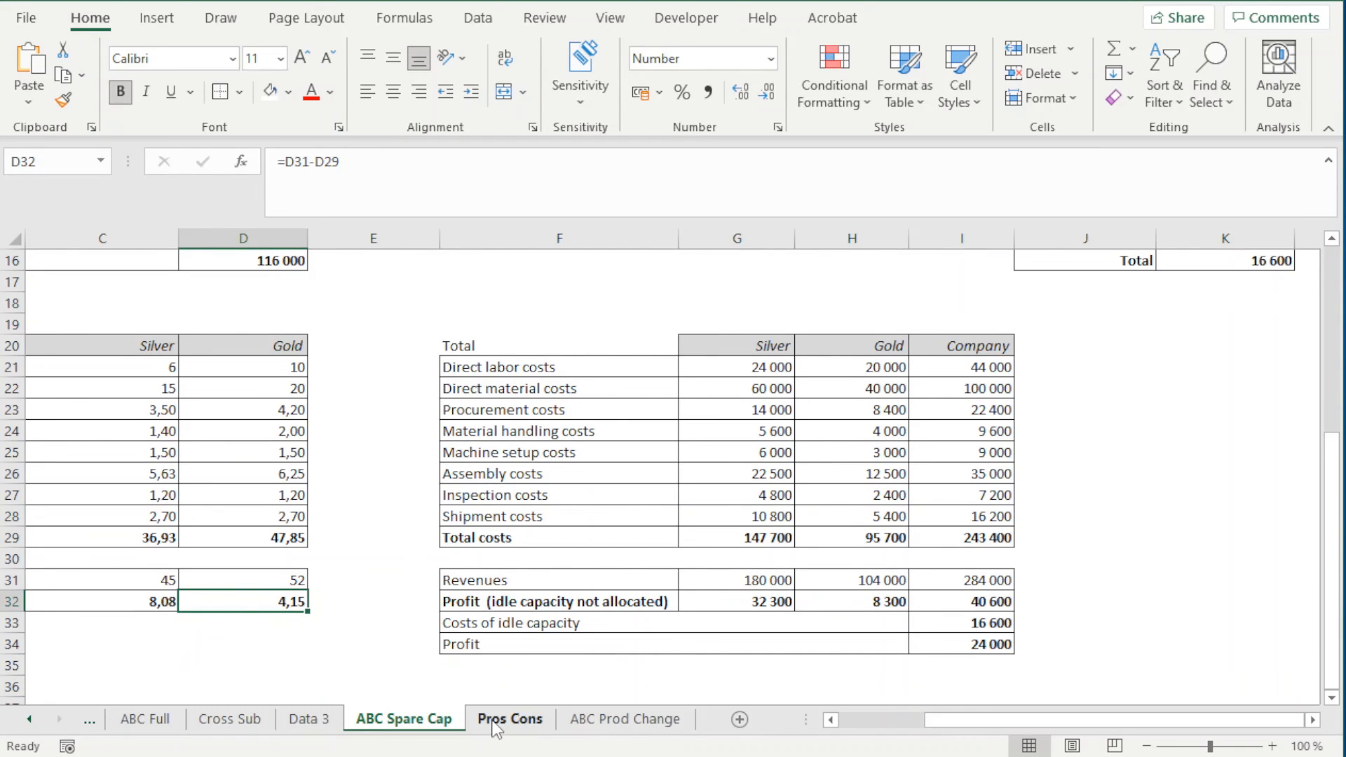
On ABC Prod Change, review the direct labor and direct material costs of Silver, Gold and the company in the Total table
left_click(590, 720)
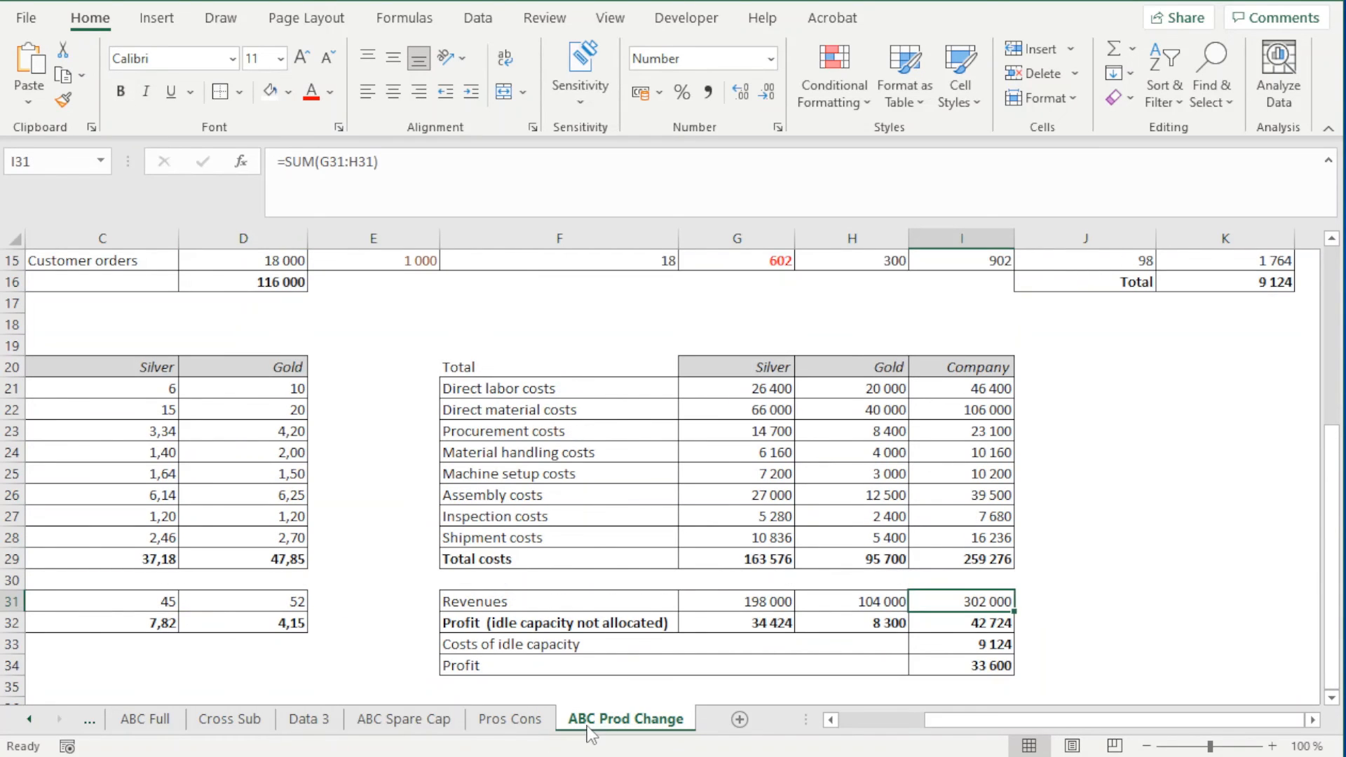
left_click_drag(656, 392, 730, 407)
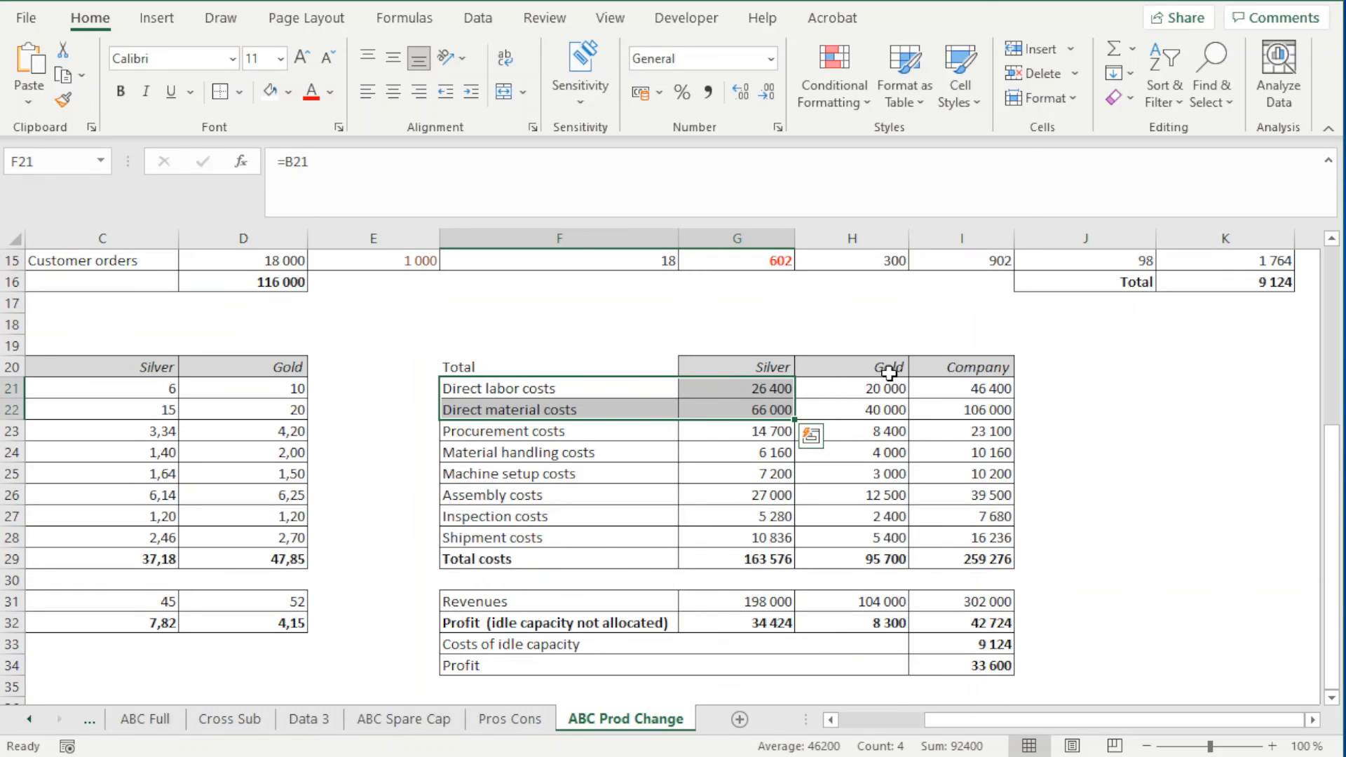
left_click_drag(890, 372, 890, 399)
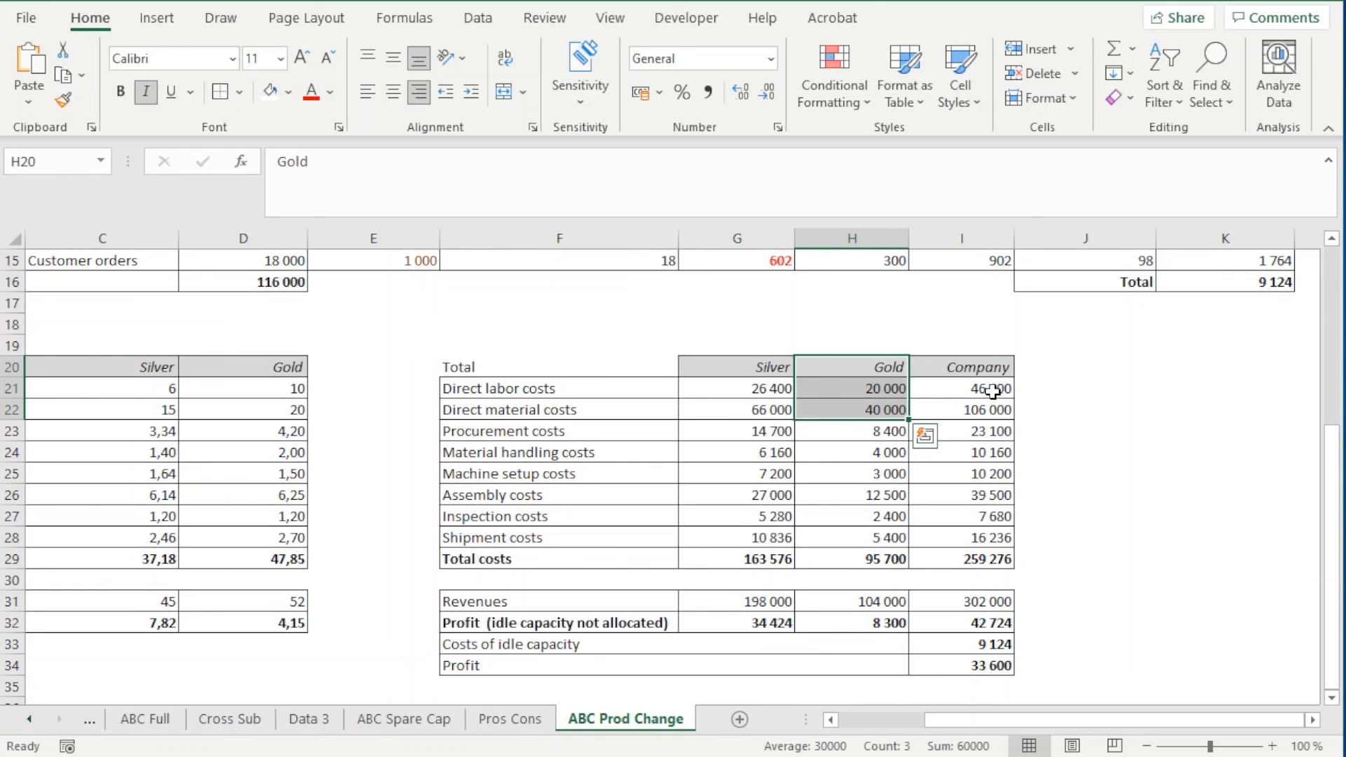
left_click_drag(977, 392, 976, 412)
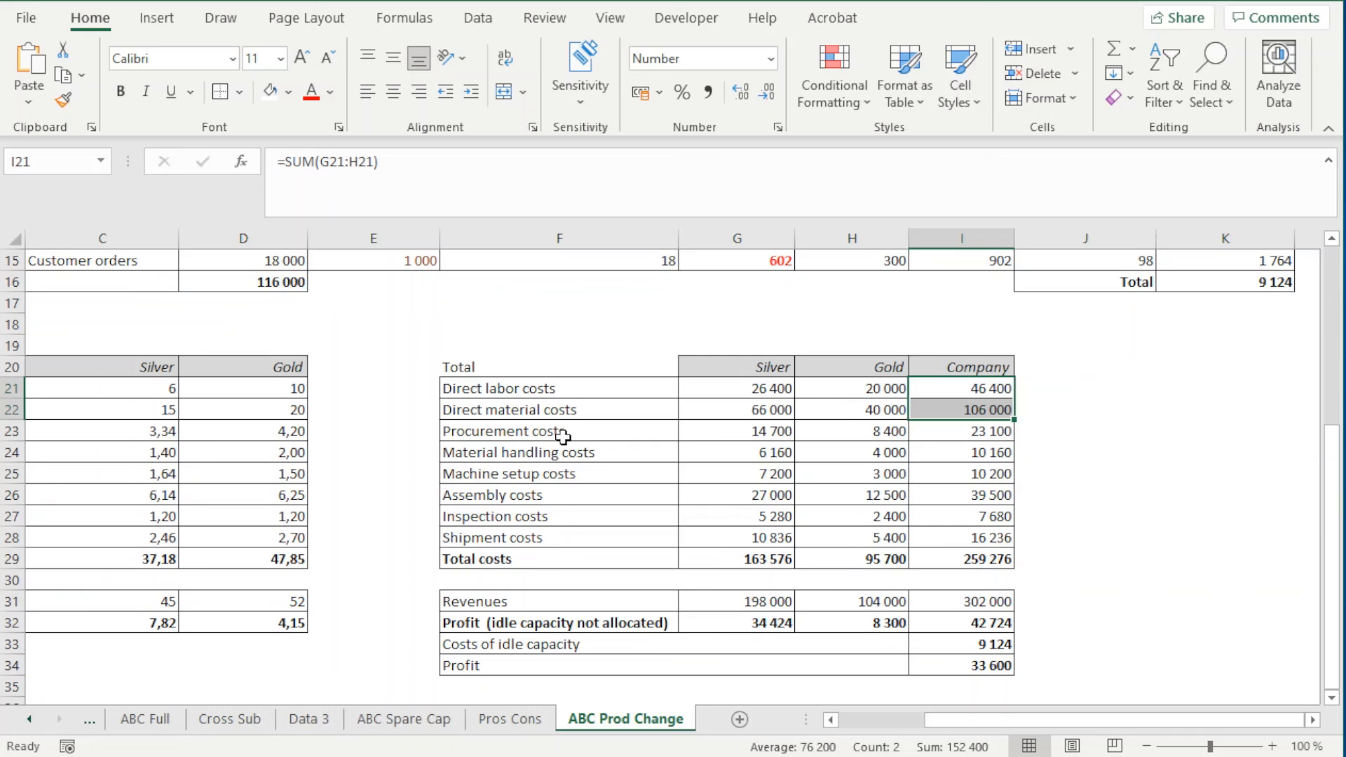
Examine the procurement to shipment costs in the Total table, comparing Silver's and Gold's cost columns down to total costs
left_click_drag(564, 433, 956, 542)
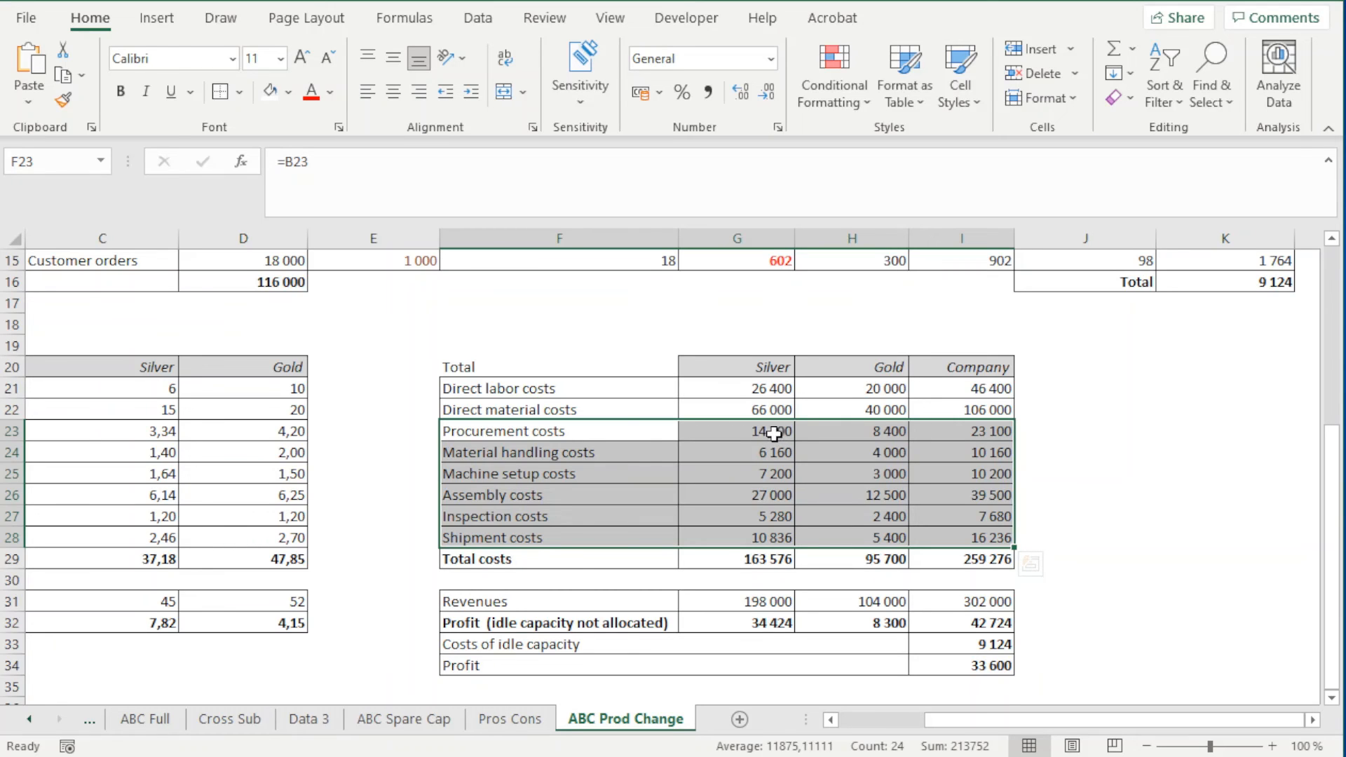
left_click_drag(774, 432, 778, 546)
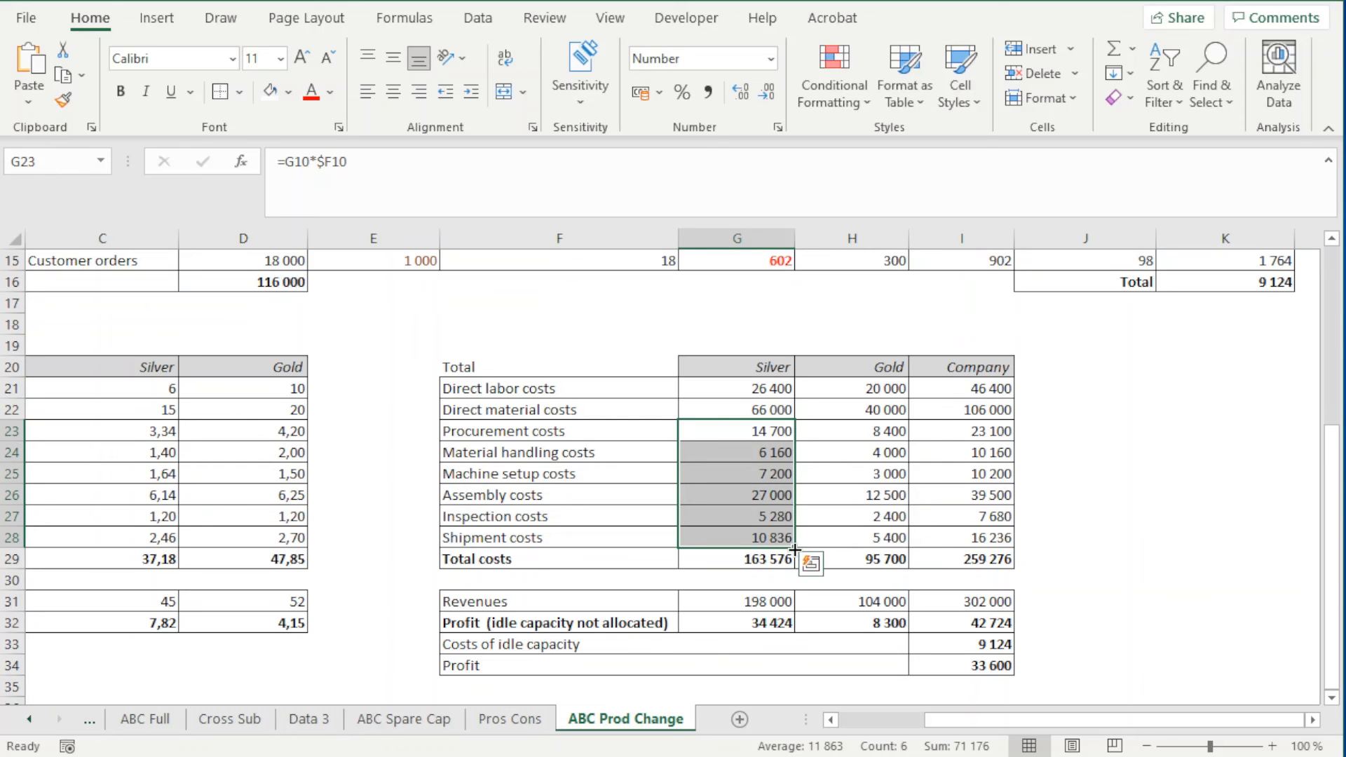
left_click(769, 560)
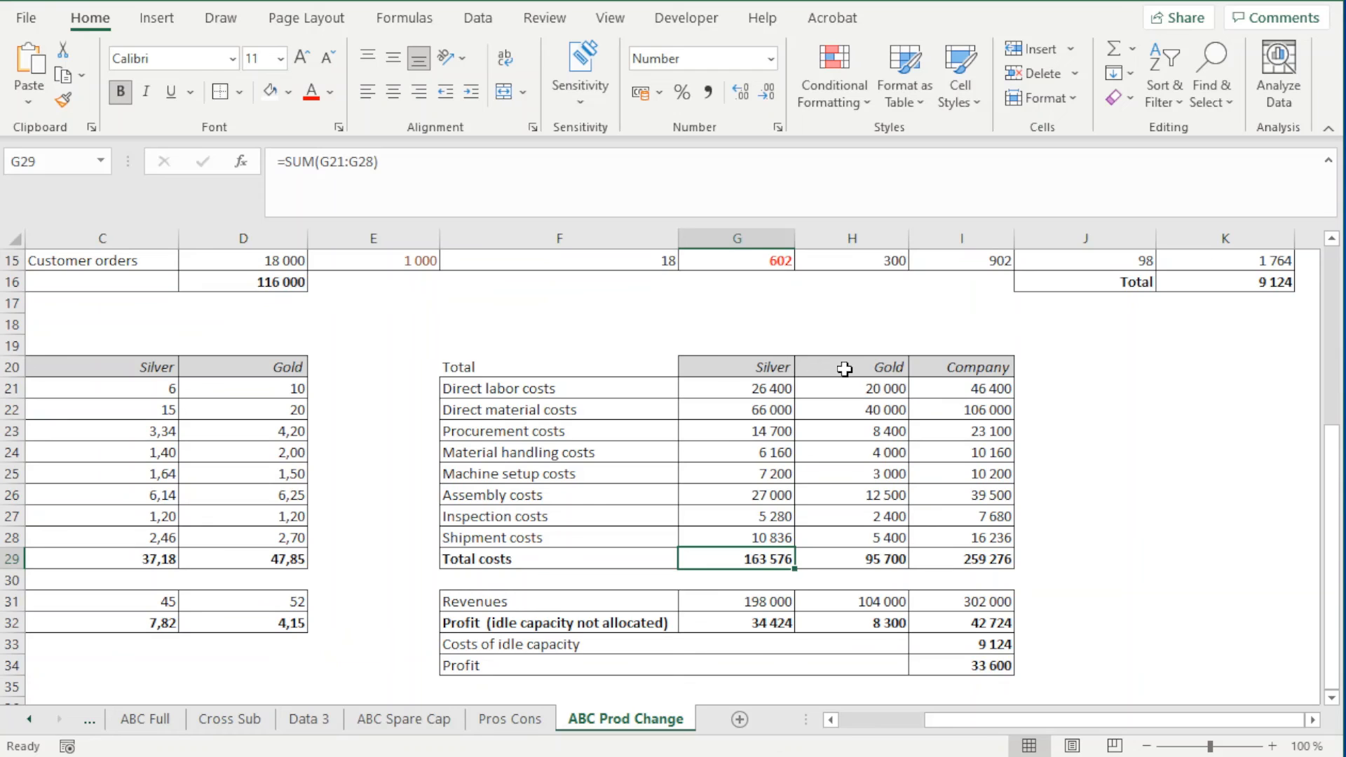
left_click_drag(841, 367, 867, 553)
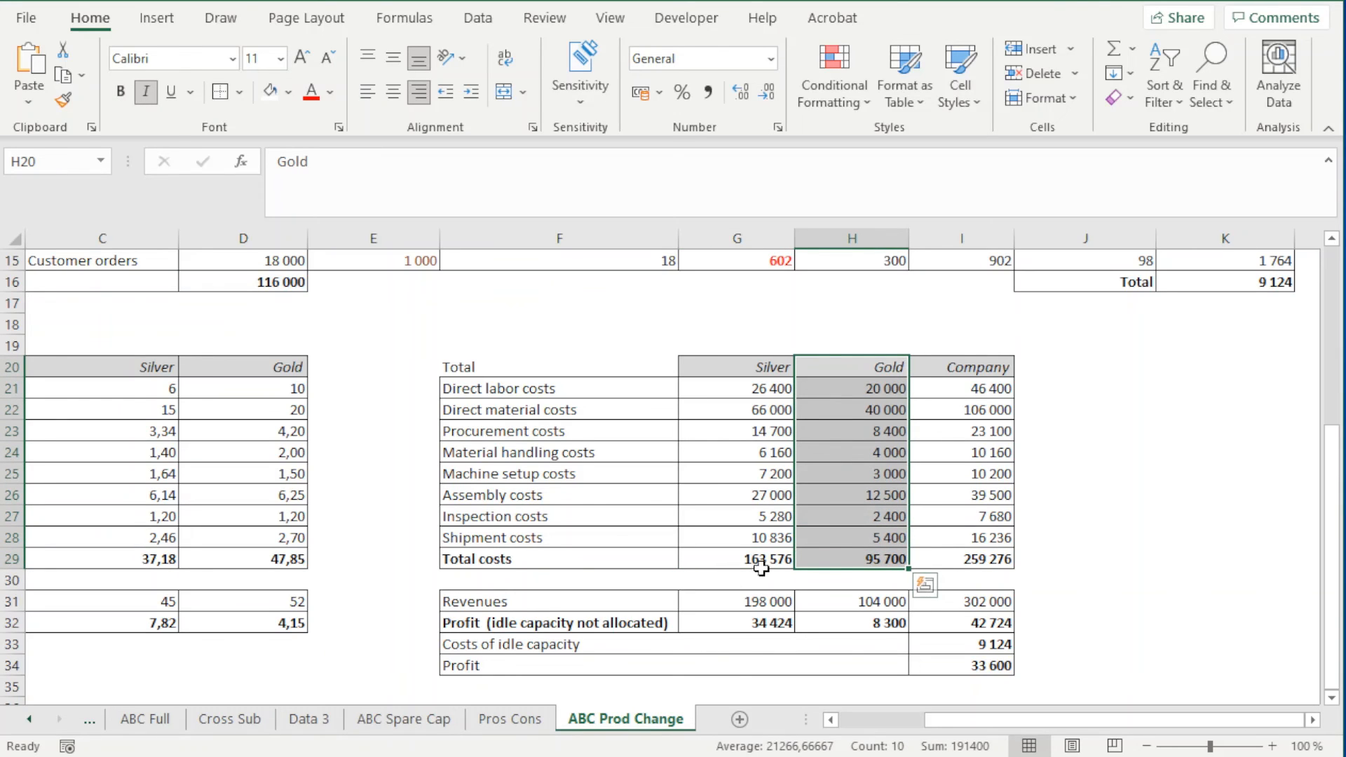
left_click_drag(725, 433, 785, 561)
left_click(713, 517)
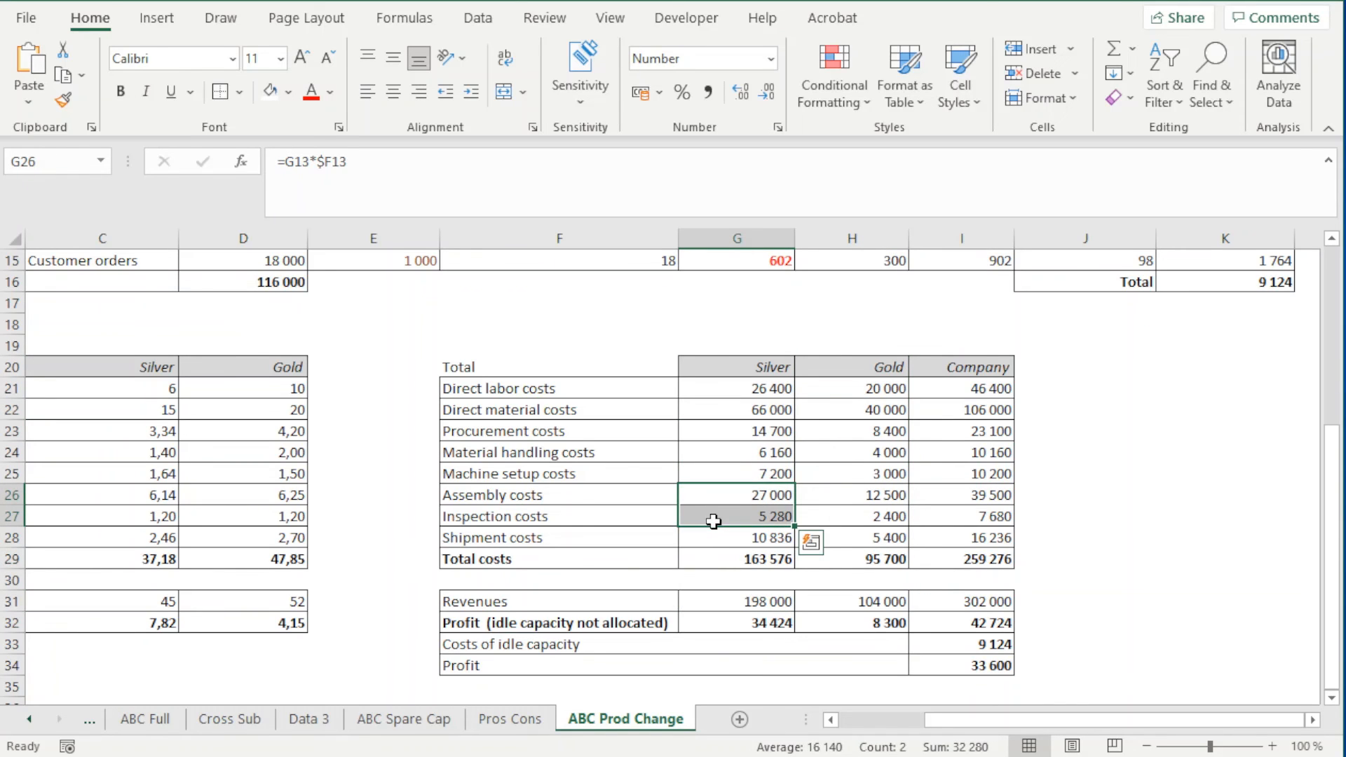
left_click(697, 556)
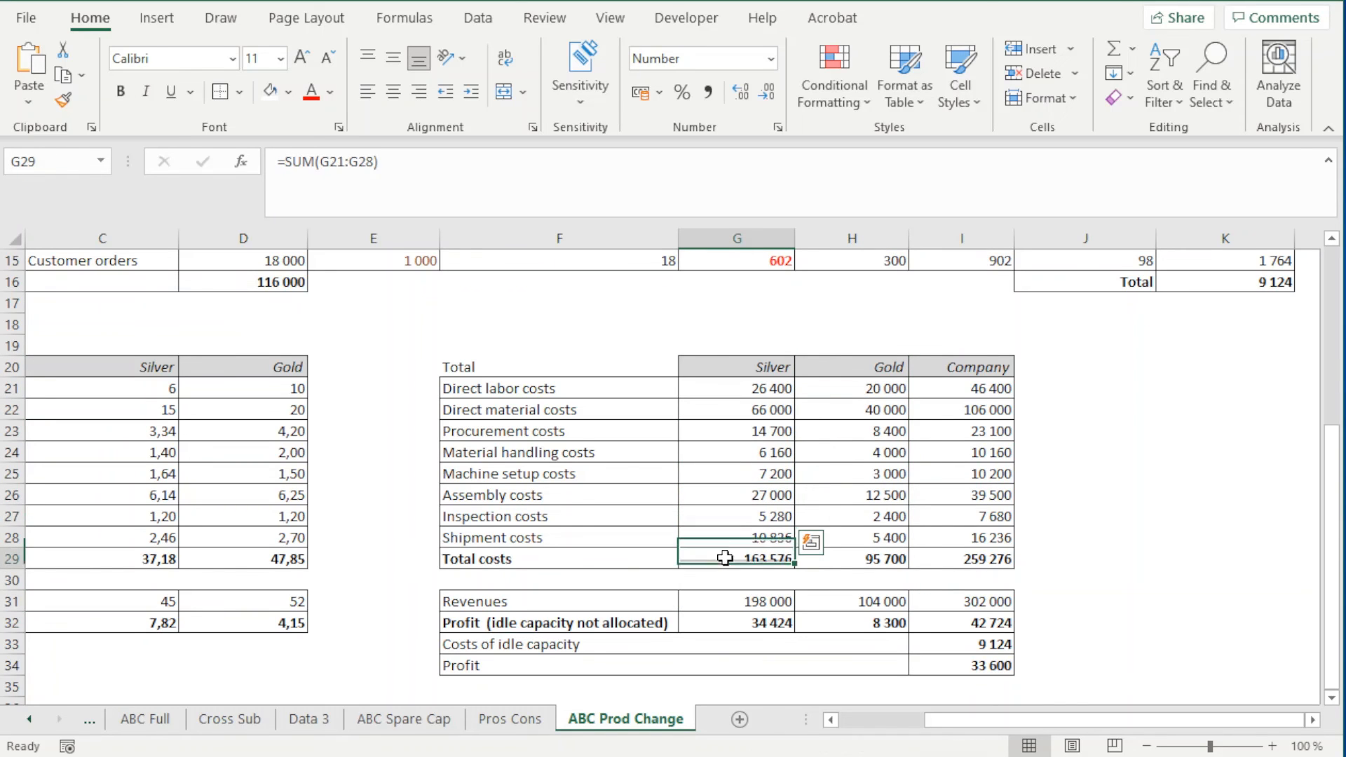
On ABC Spare Cap, check the total costs of Gold and Silver in row 29 for comparison
left_click(410, 726)
left_click(889, 538)
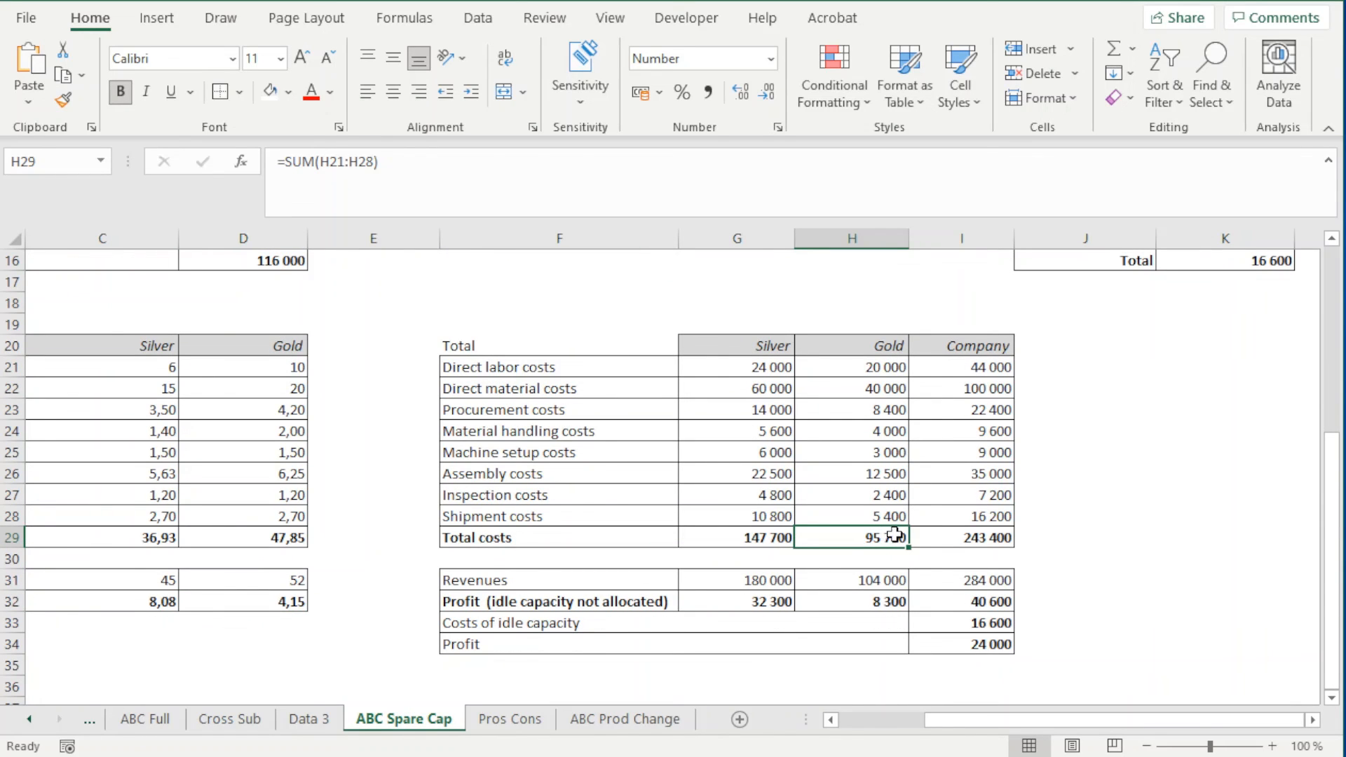
left_click(772, 534)
left_click(810, 531)
Back on ABC Prod Change, review the company's direct costs in I21:I22, indirect costs in I23:I28 and total costs in I29
left_click(517, 729)
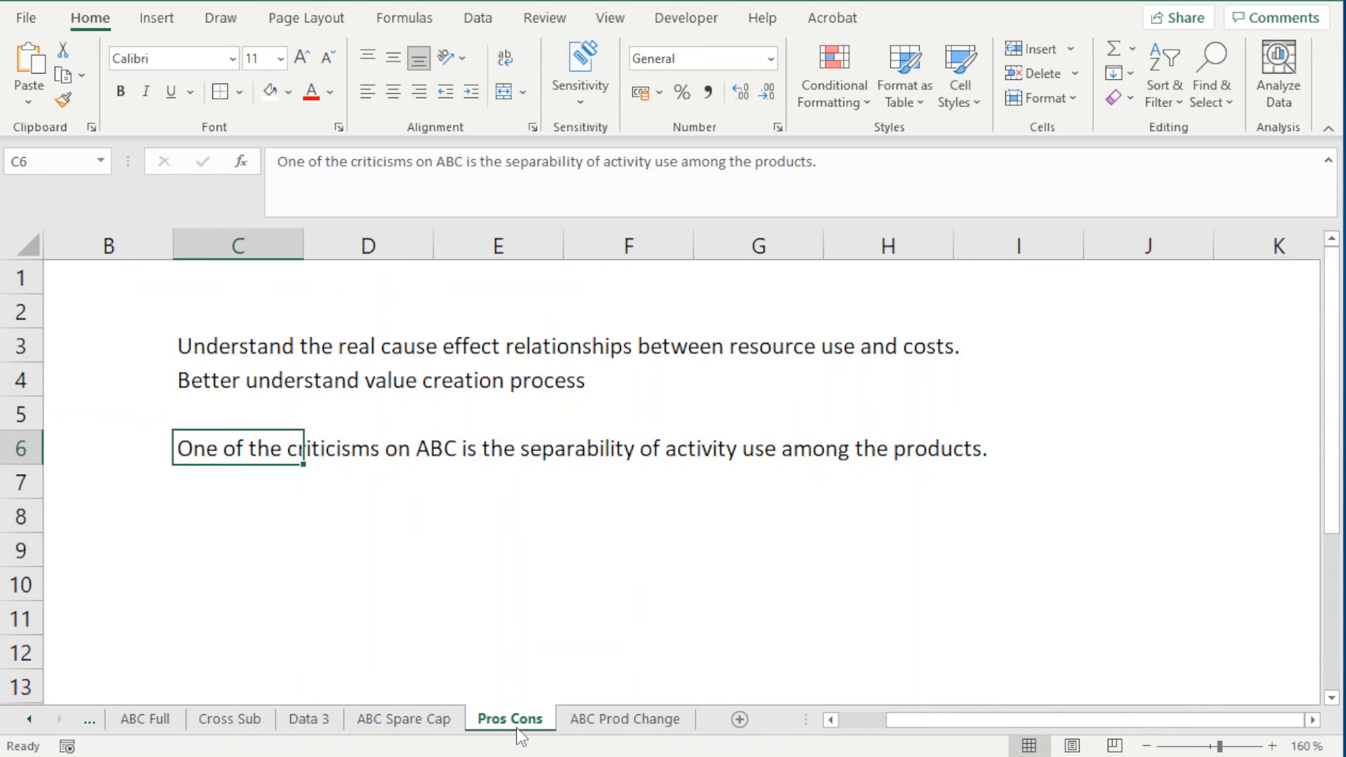
left_click(599, 729)
left_click(990, 561)
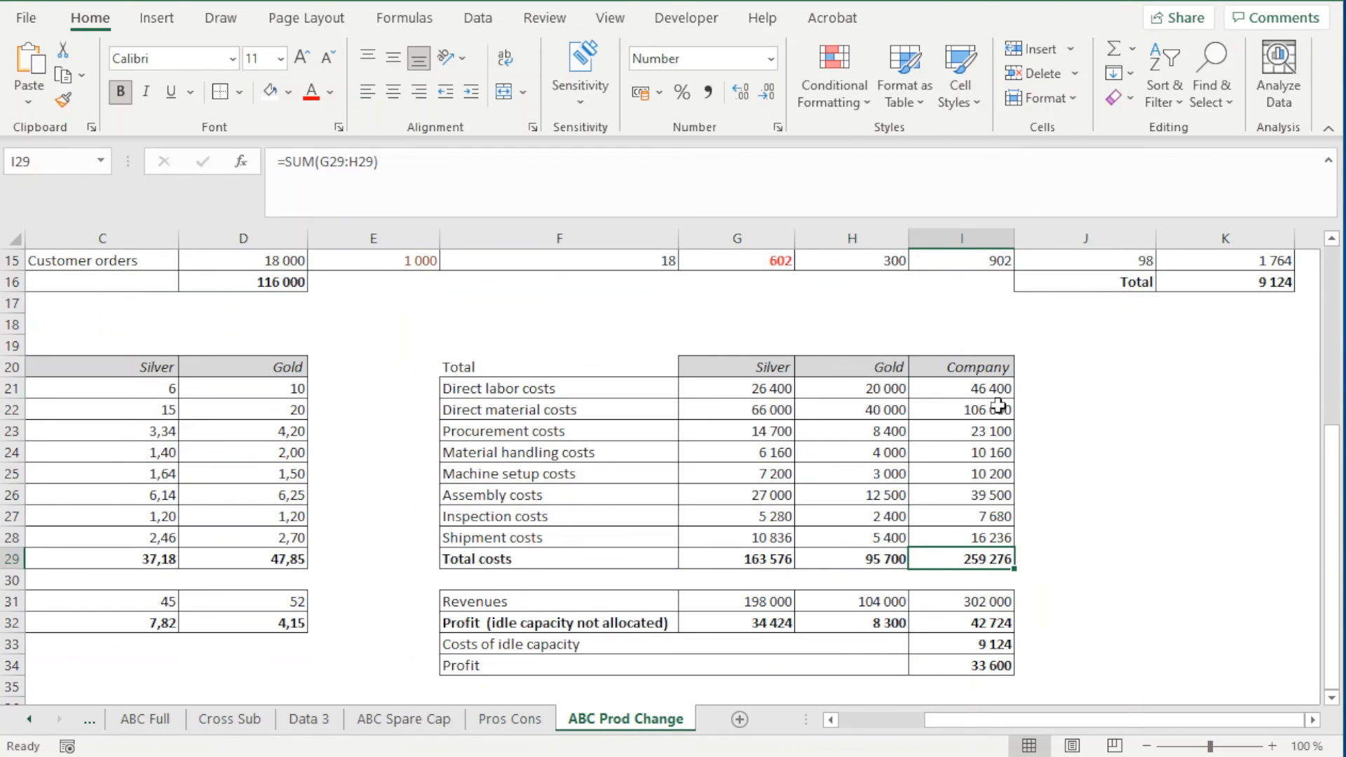
left_click_drag(996, 392, 995, 410)
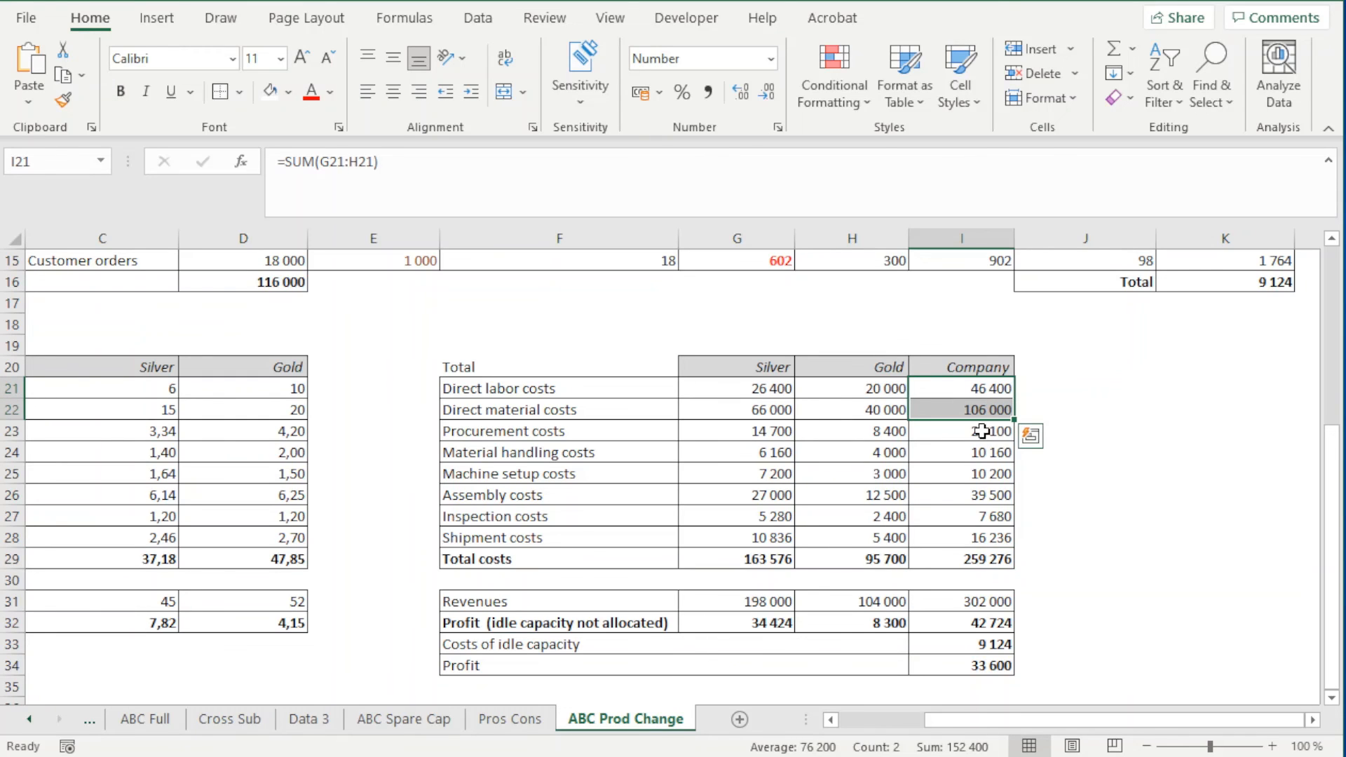
left_click_drag(981, 430, 990, 538)
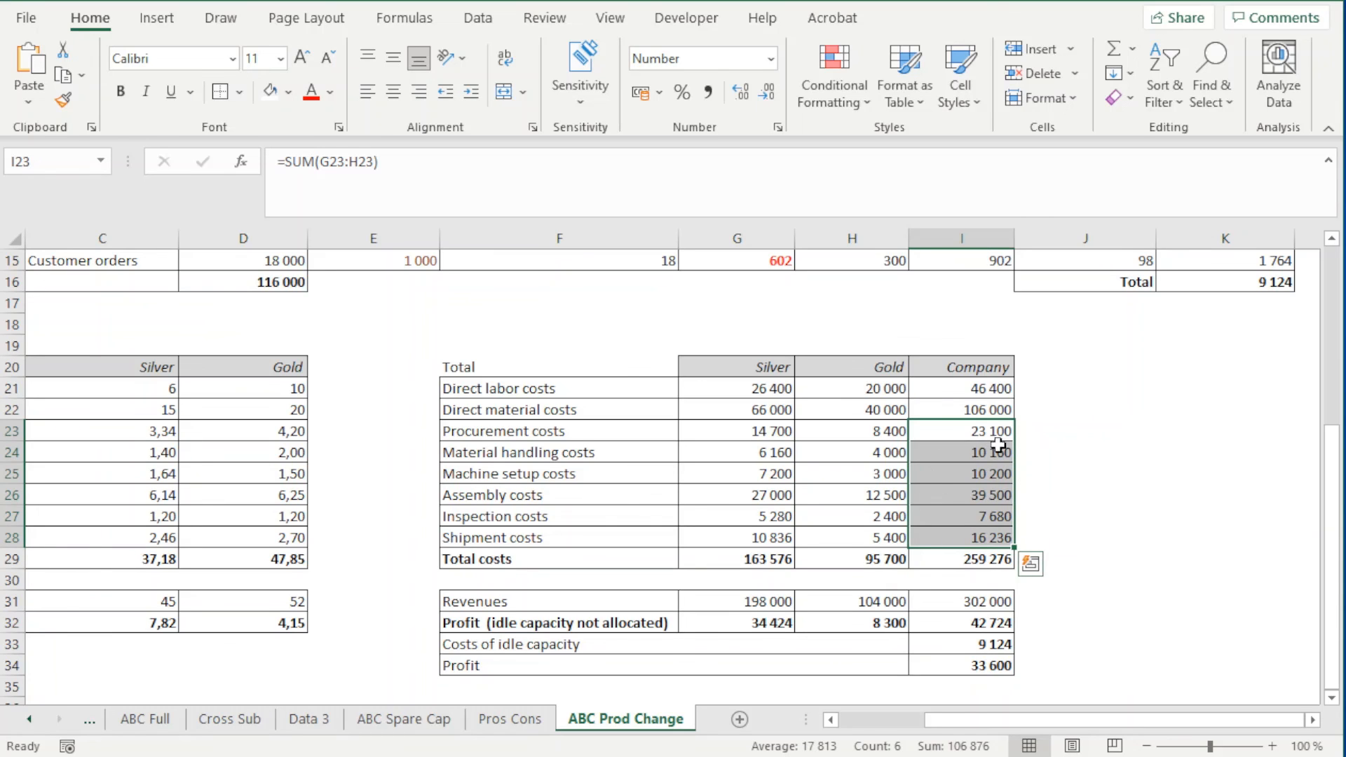
left_click(972, 560)
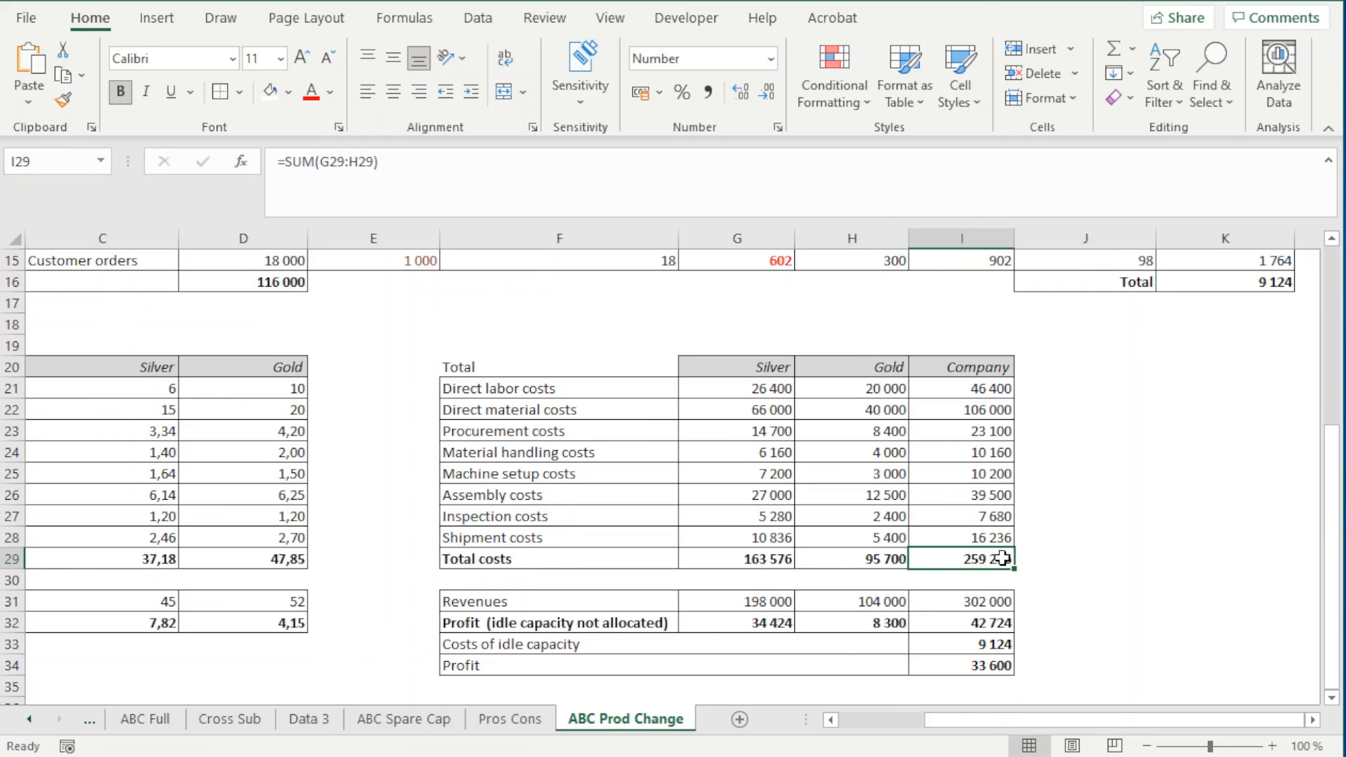
left_click(1121, 536)
scroll(1031, 595, "down", 1)
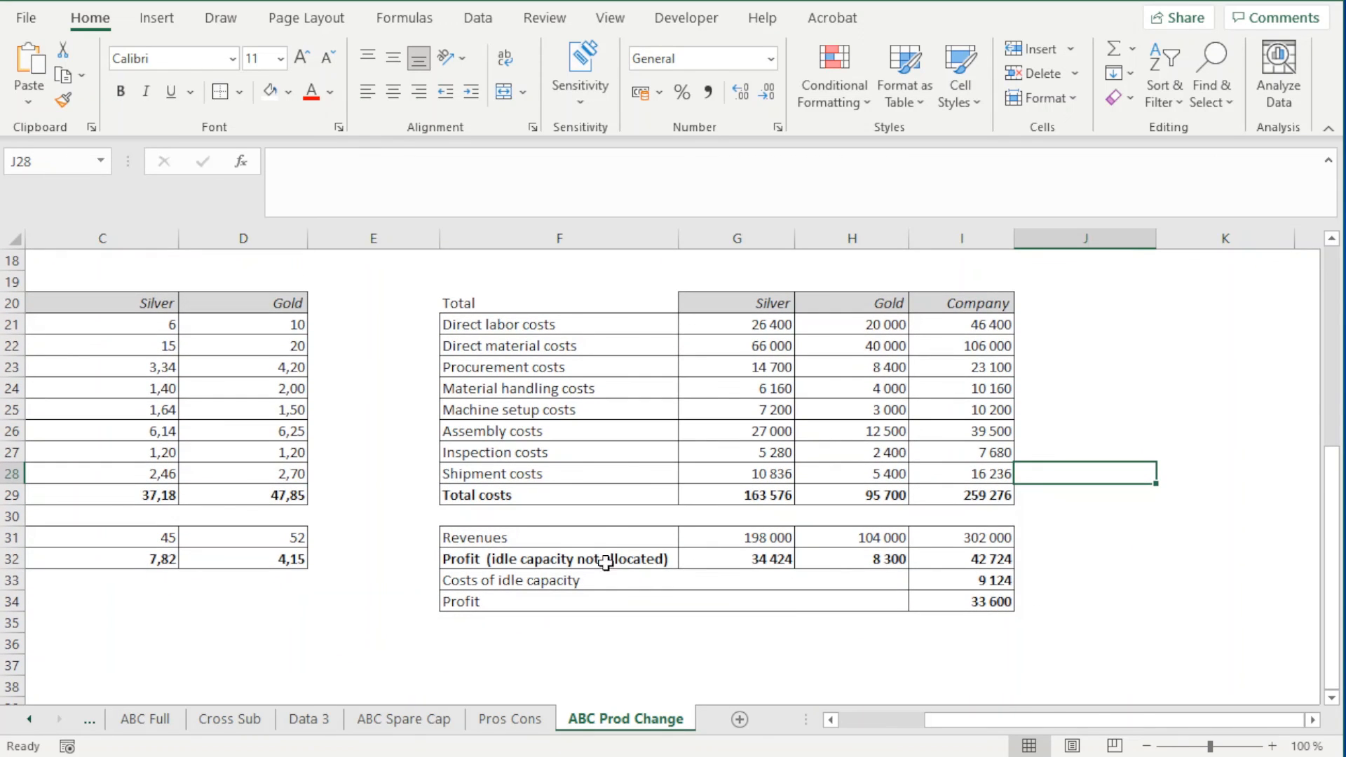
left_click(1006, 488)
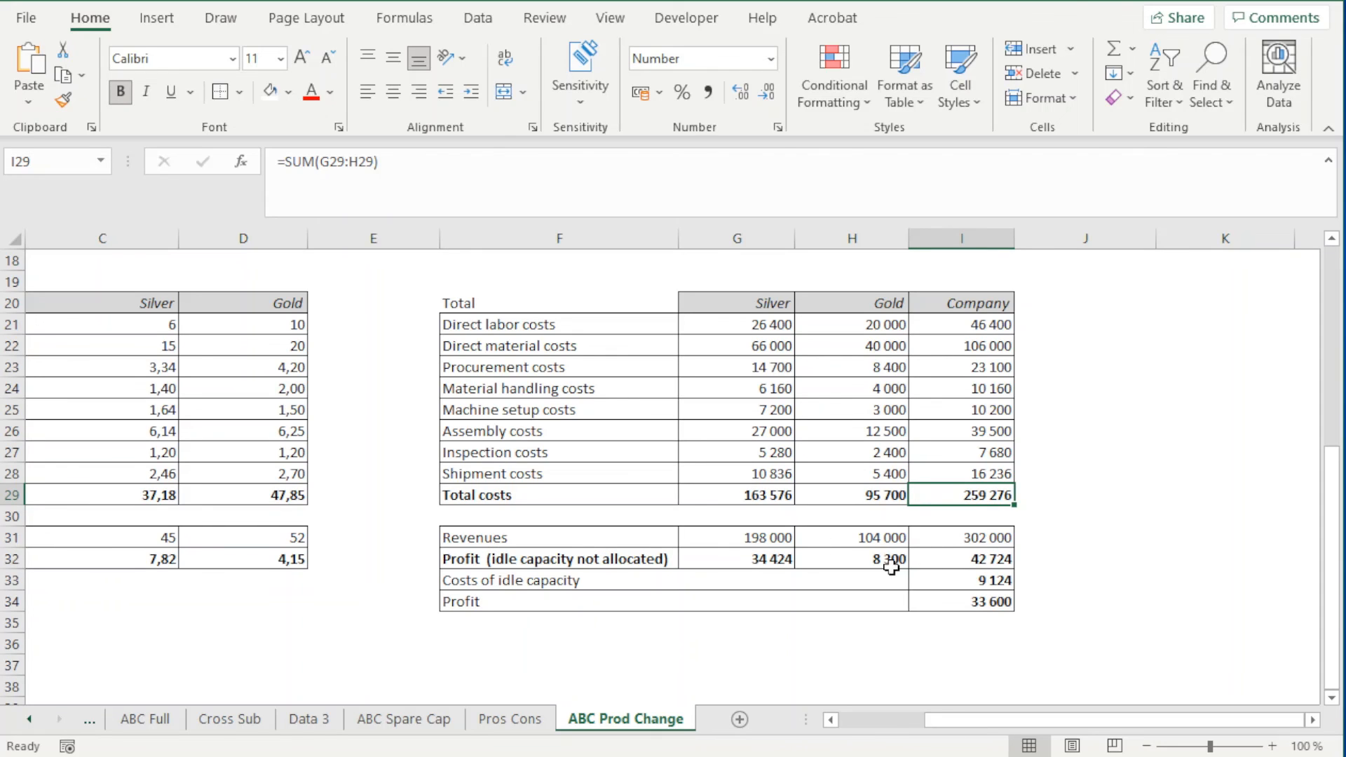
Compare the company's profit before idle capacity in I32 between ABC Prod Change and ABC Spare Cap
left_click(997, 564)
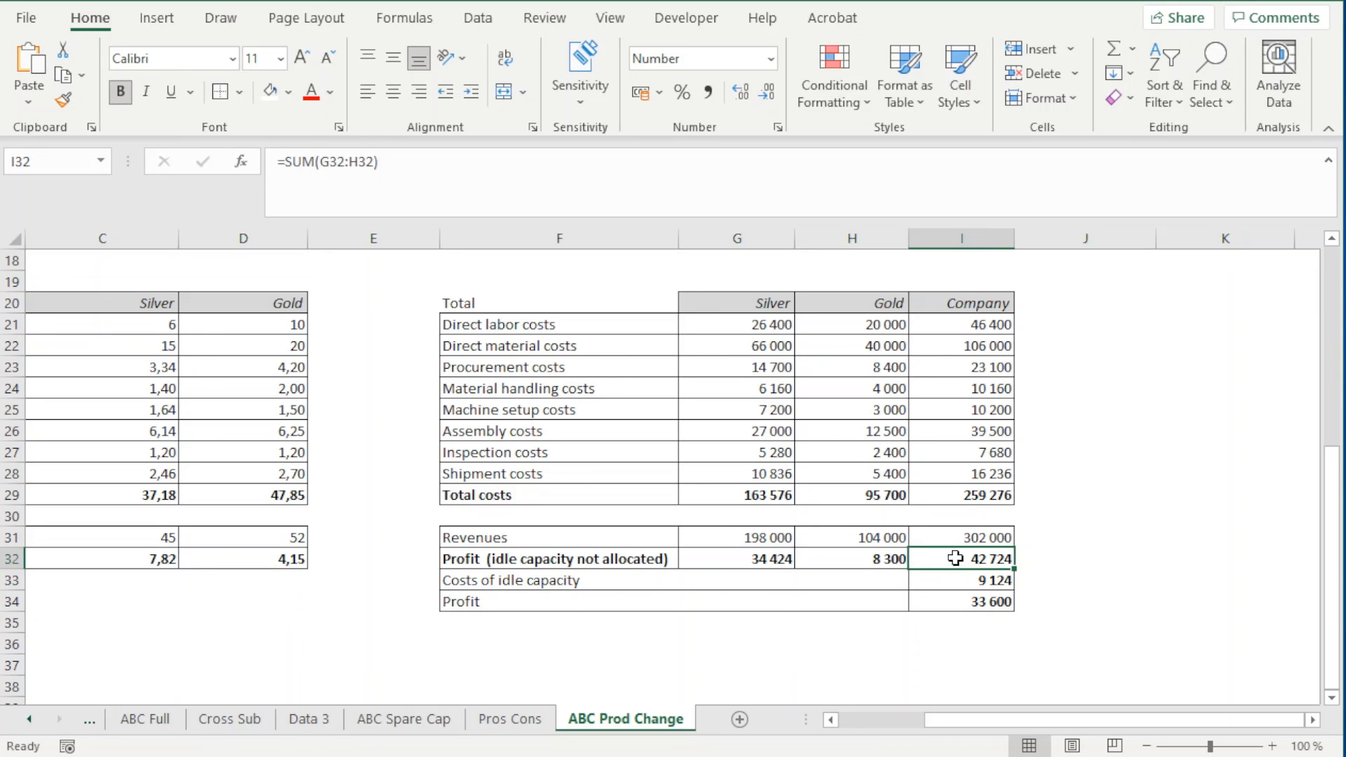
left_click(414, 719)
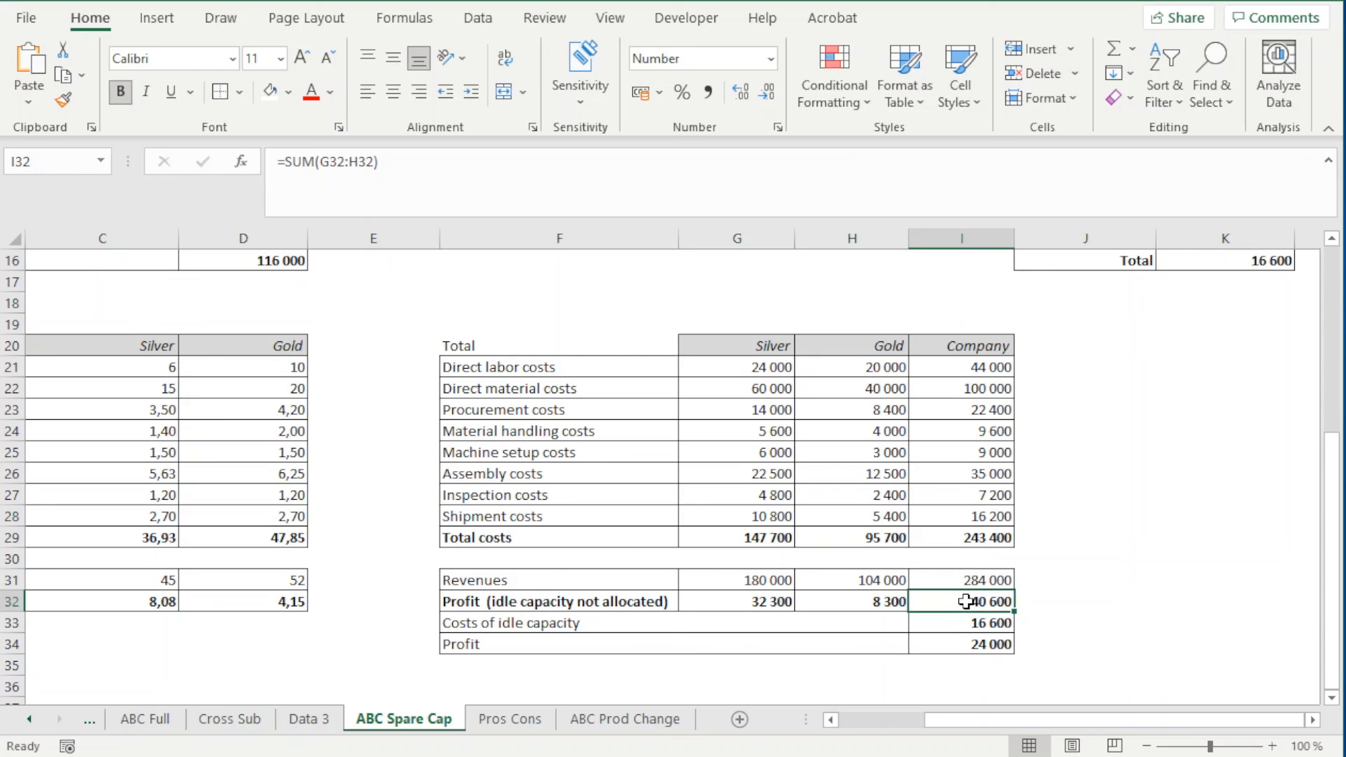
left_click(633, 726)
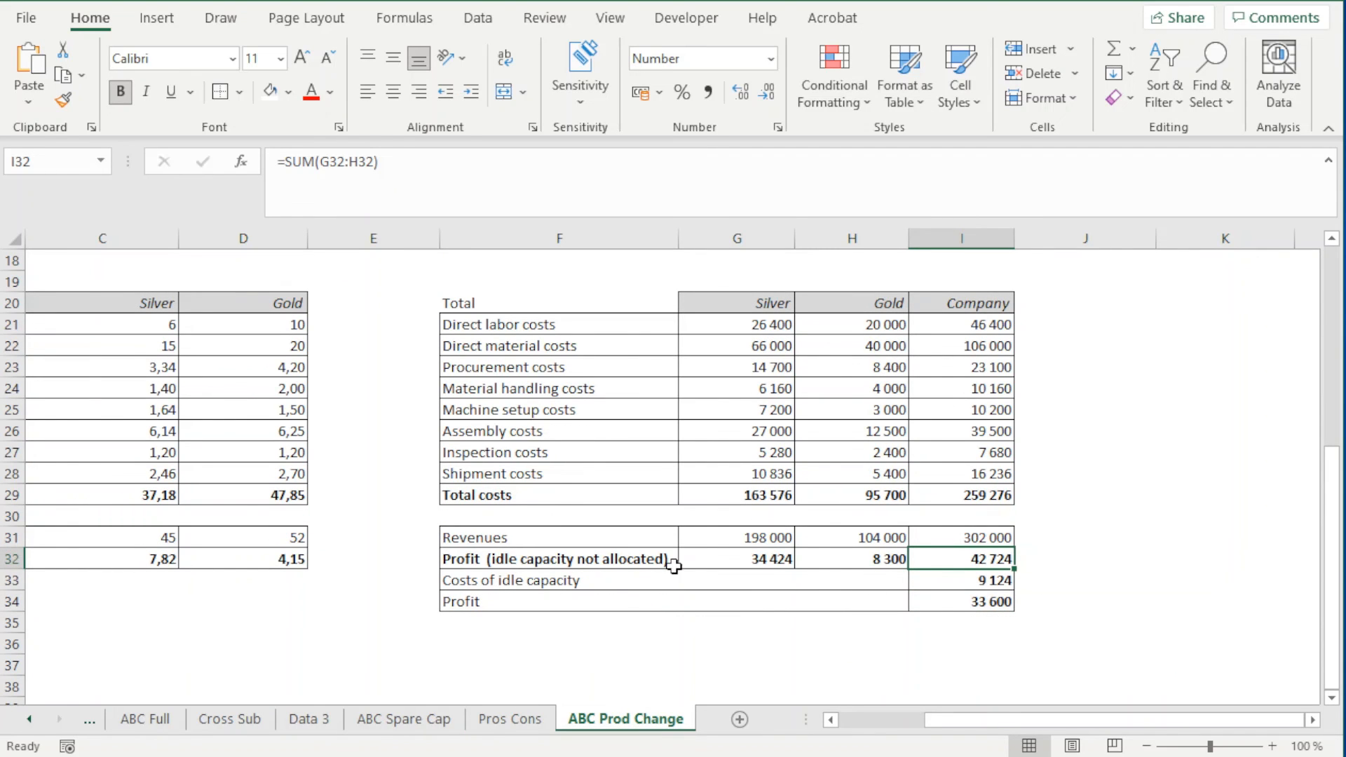
On ABC Prod Change, check the company's costs of idle capacity in I33 and profit in I34
left_click(970, 578)
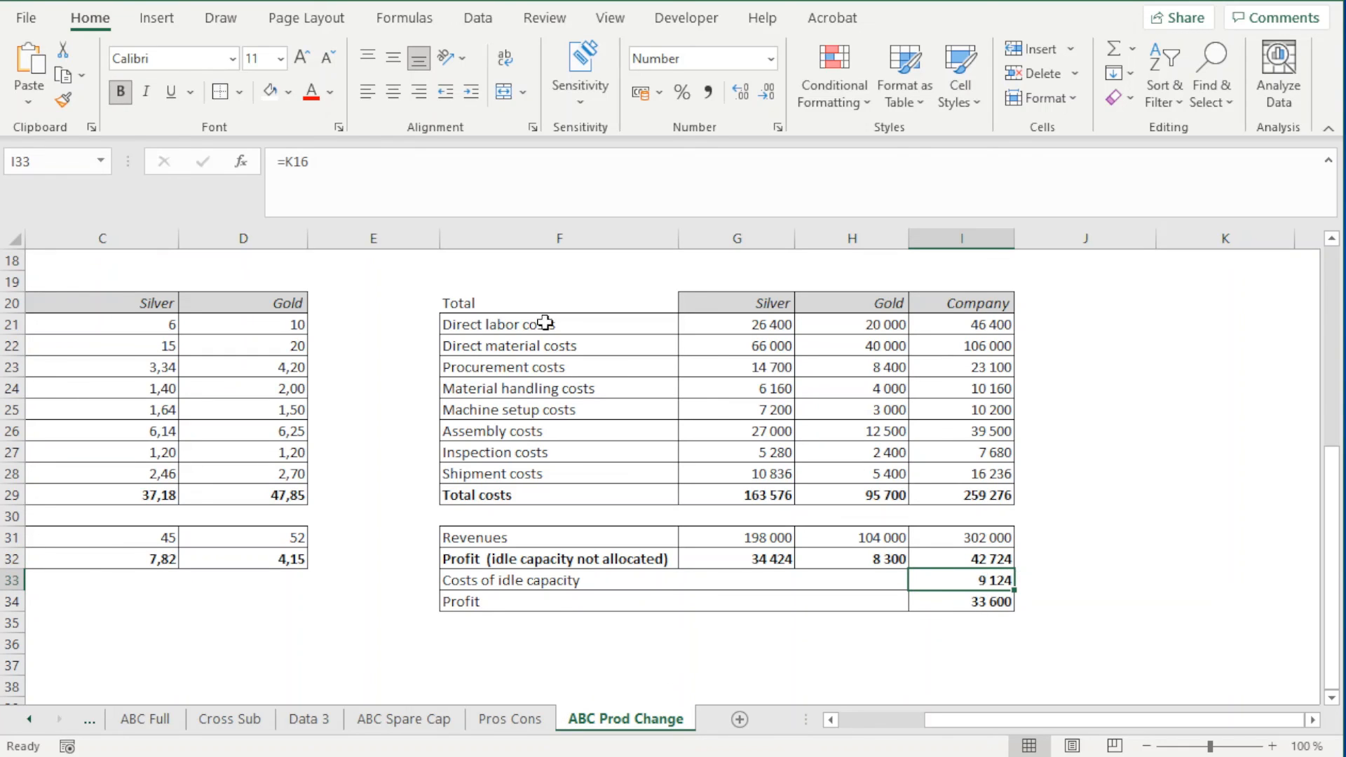
left_click(525, 598)
left_click(984, 605)
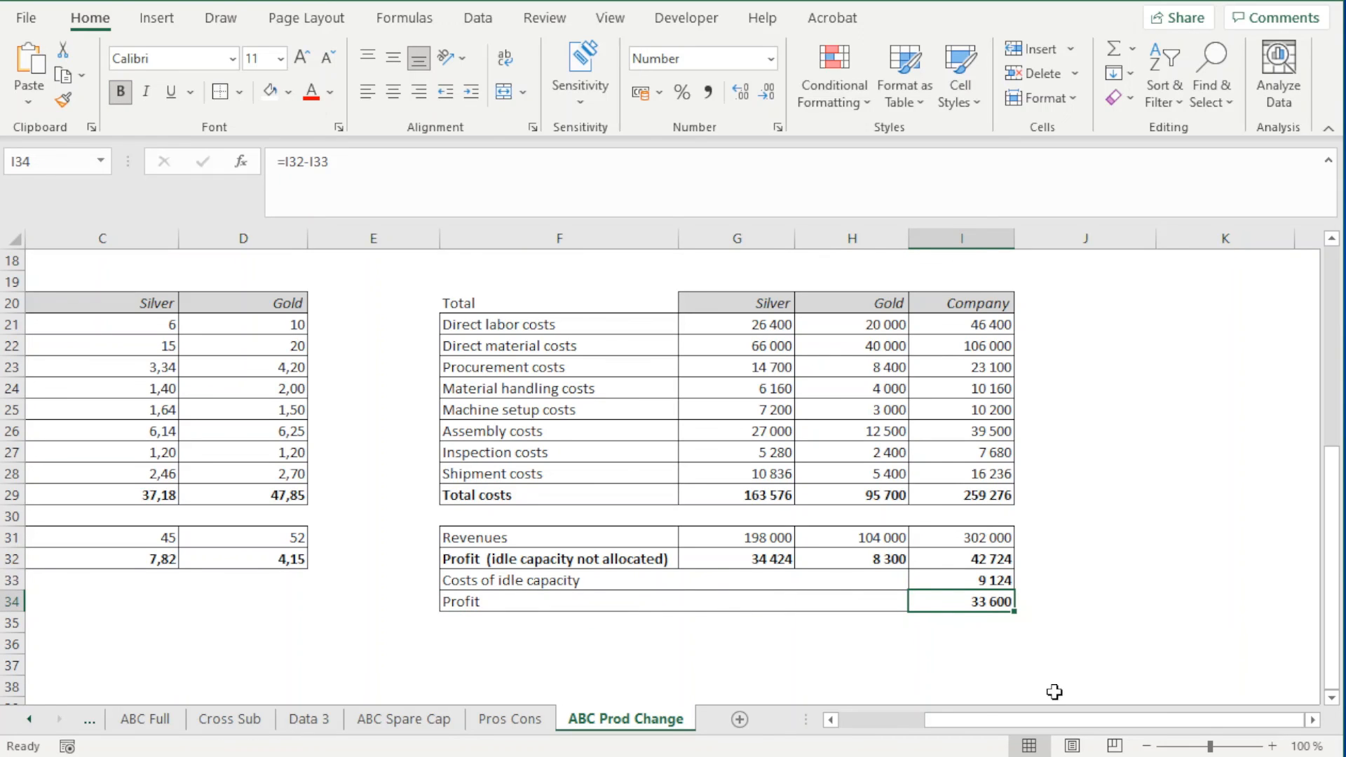
mouse_move(1054, 720)
left_mouse_down()
mouse_move(1032, 724)
mouse_move(1055, 724)
left_mouse_up()
Add the label "Total indirect costs" in F36 below the Total table
left_click(872, 636)
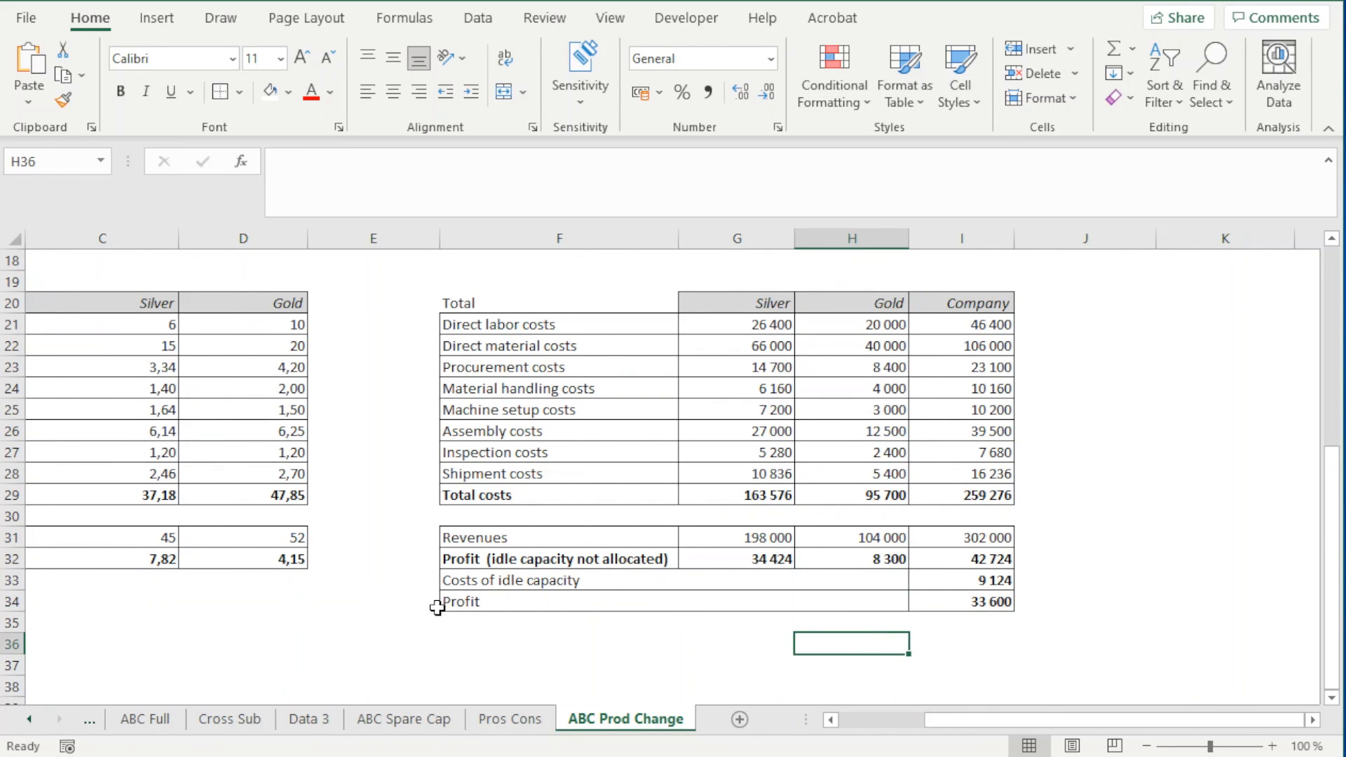
left_click(452, 635)
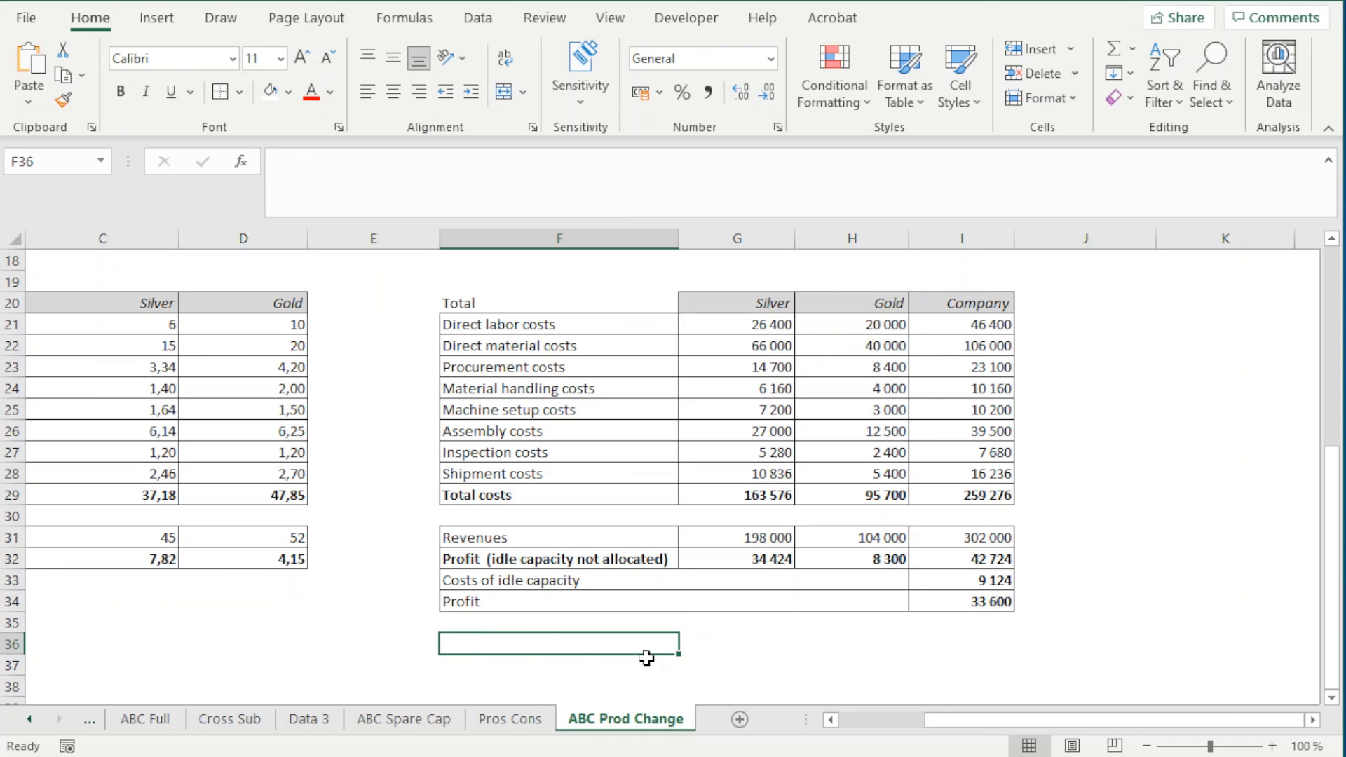
type("Total indirect costs")
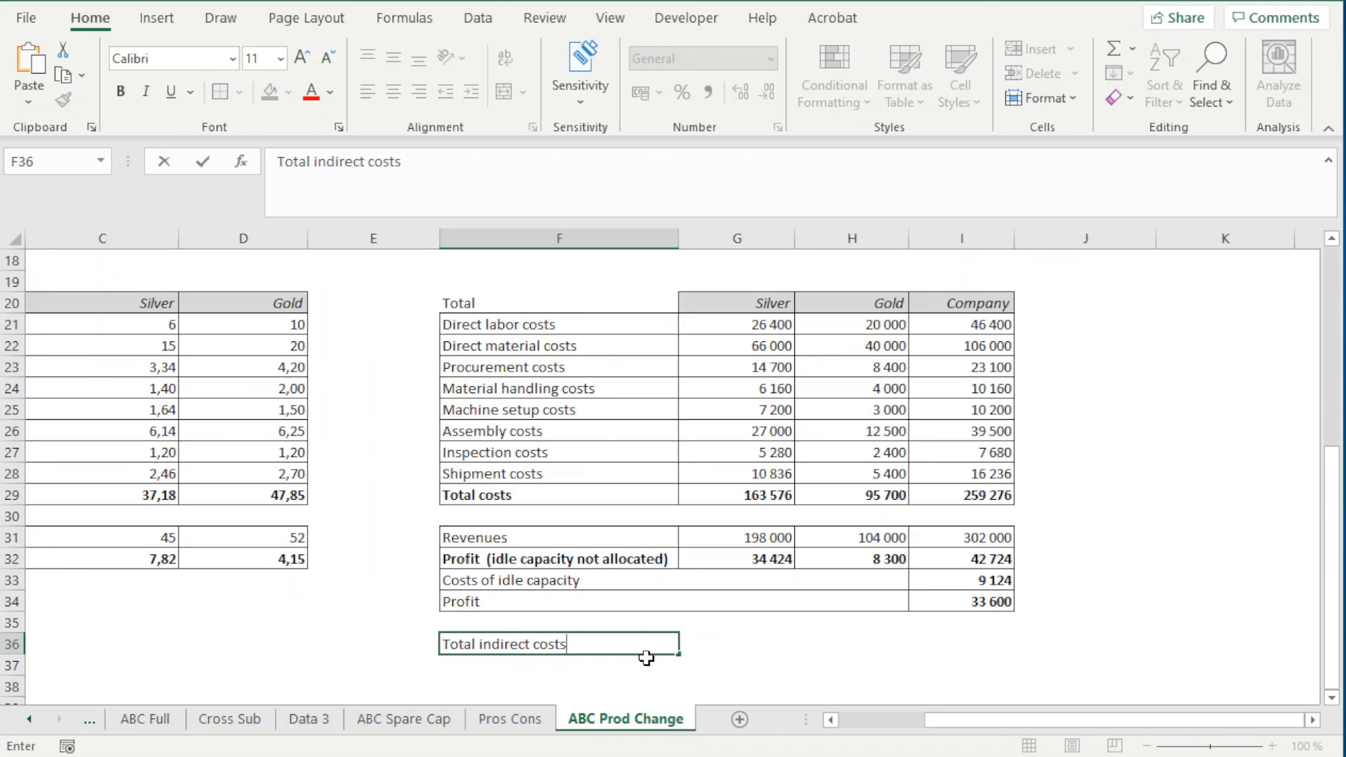
key("Tab")
key("Tab")
key("Tab")
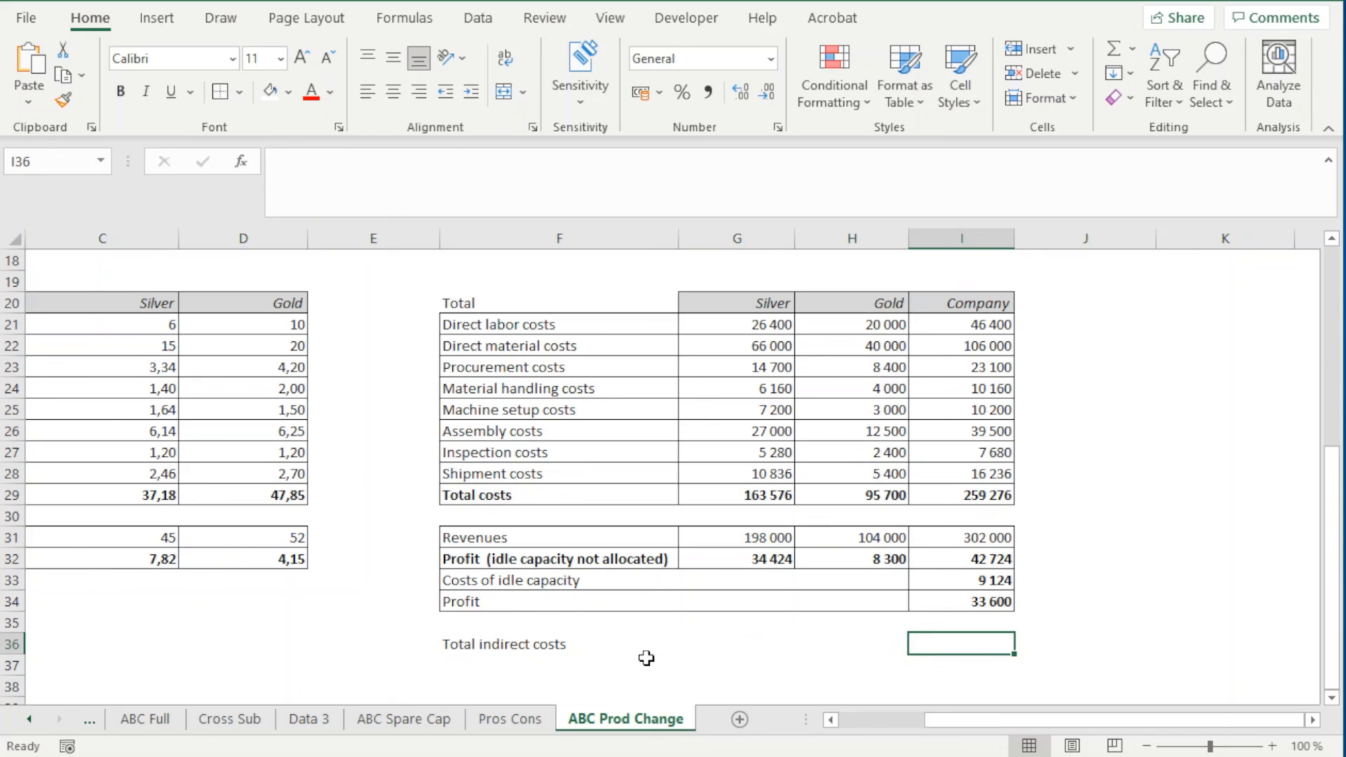
type("=")
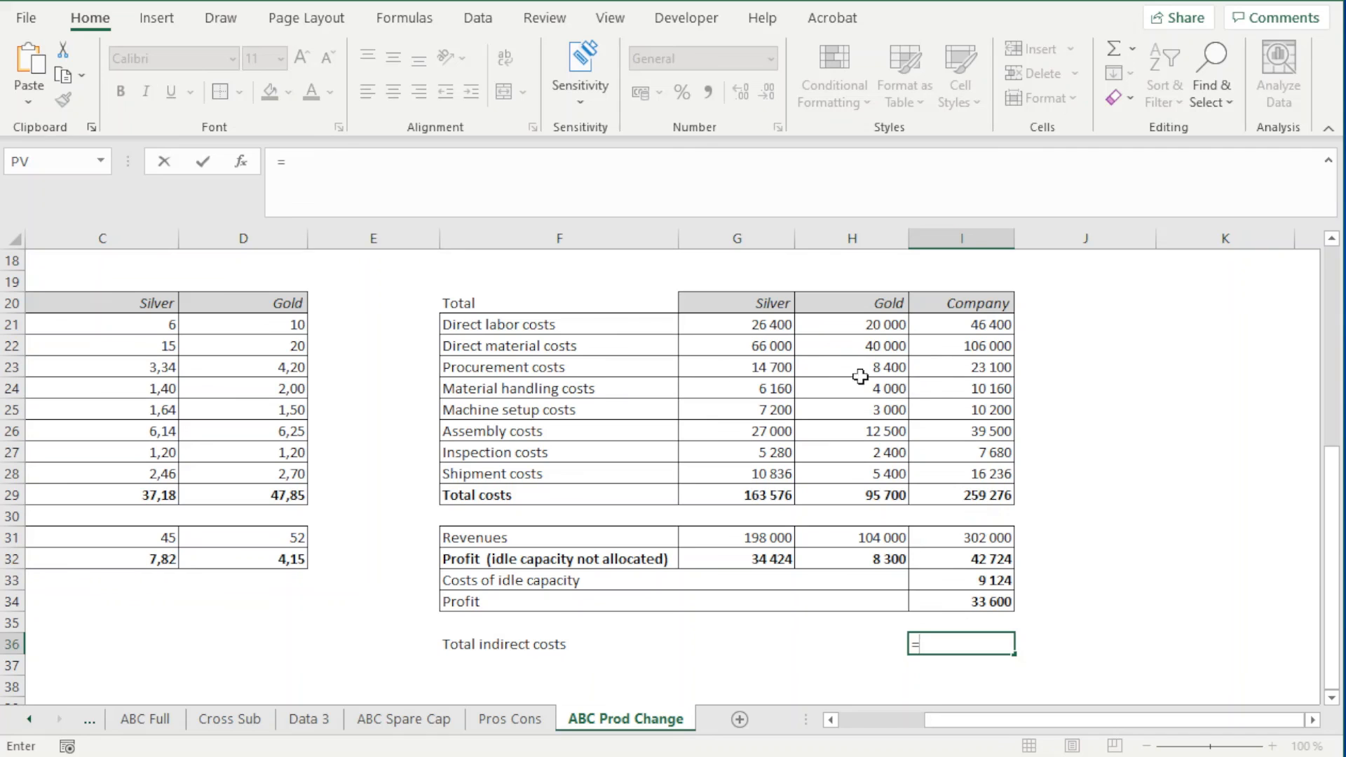
left_click(984, 362)
key("BackSpace")
key("BackSpace")
scroll(1051, 538, "up", 2)
left_click(1052, 538)
scroll(1044, 543, "down", 2)
key("Escape")
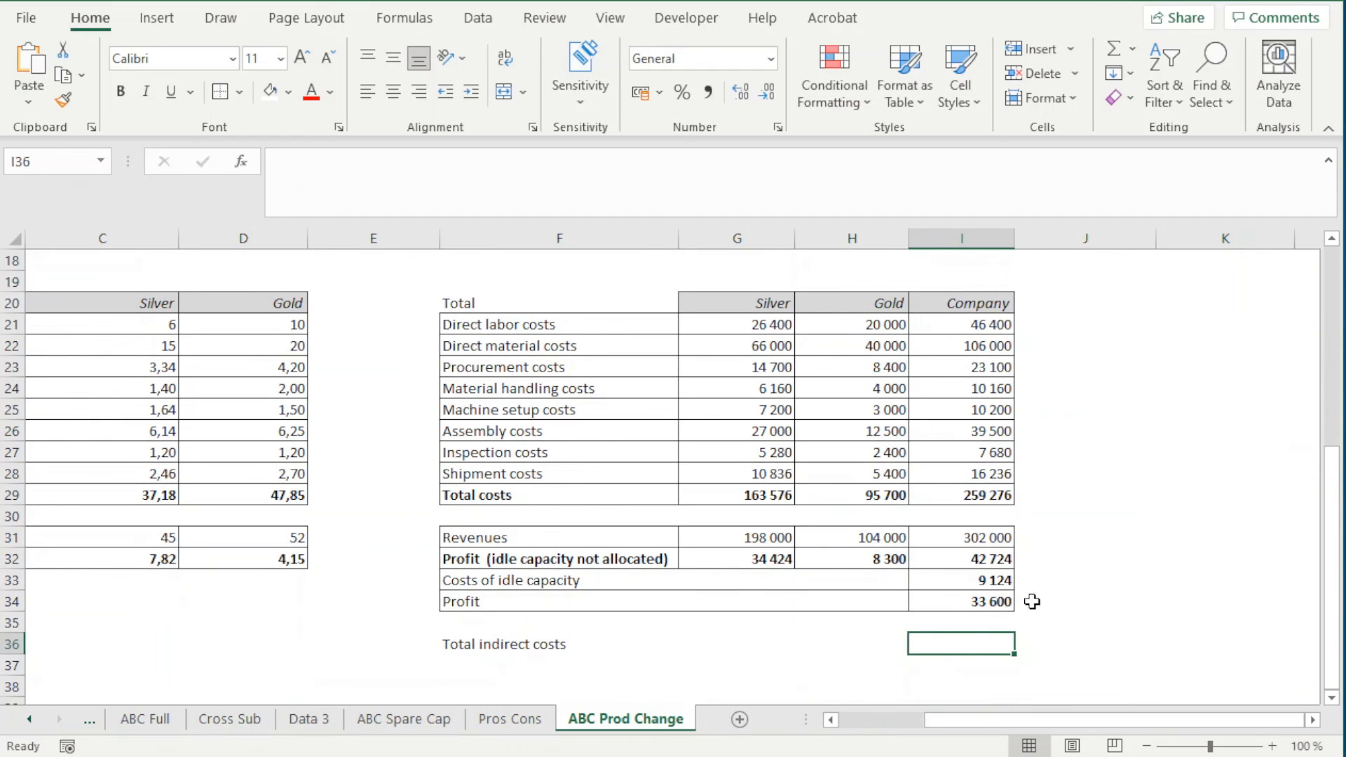
Calculate the company's total indirect costs in I36 with the formula =SUM(I23:I28)+I33, adding idle capacity costs to the indirect cost items
scroll(981, 613, "up", 3)
scroll(1107, 607, "down", 1)
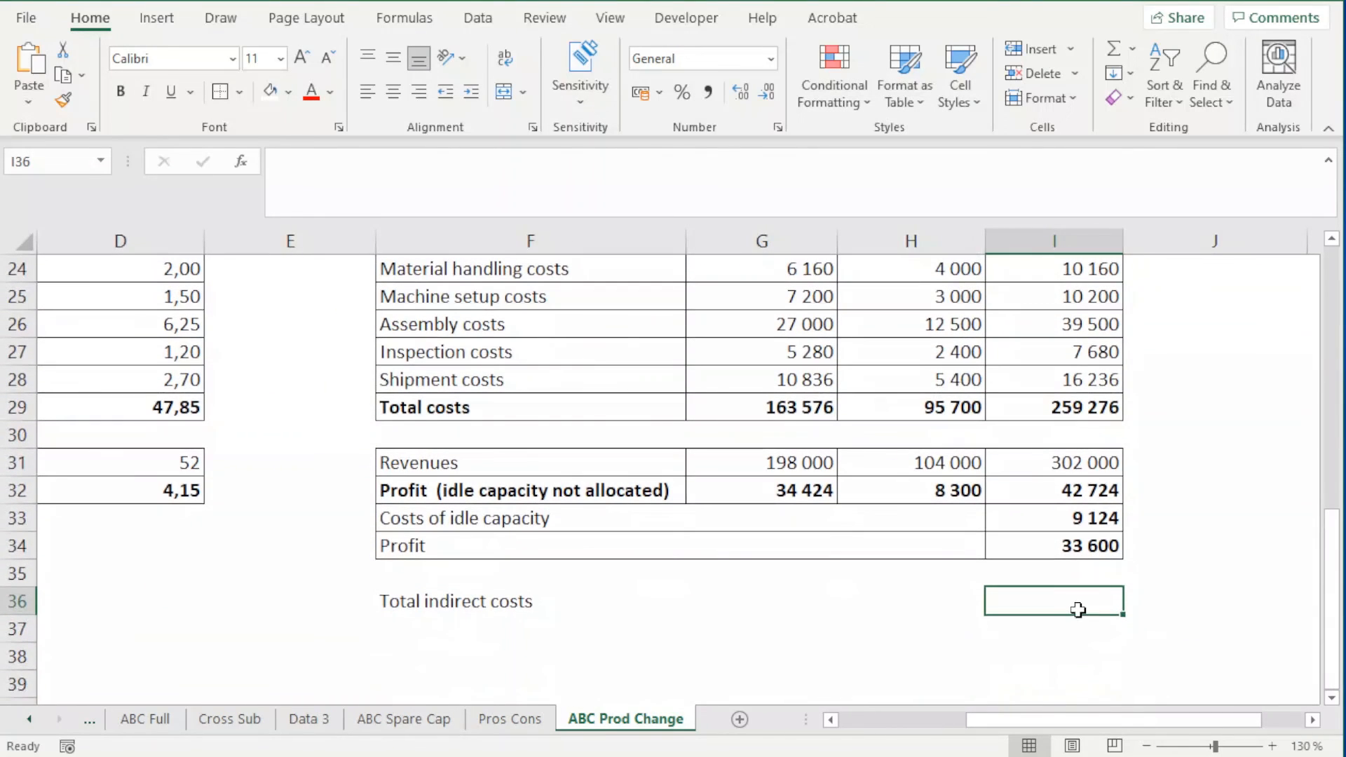
type("=sum/")
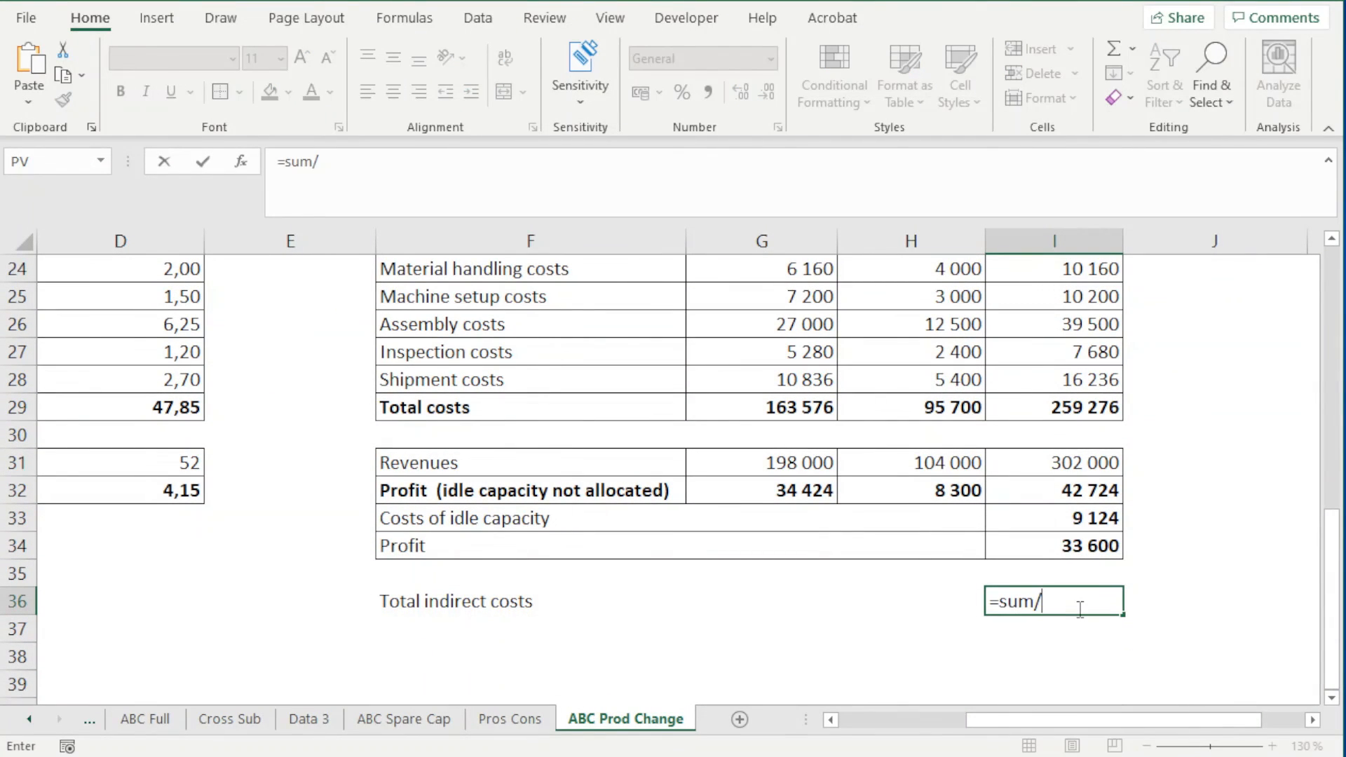
key("BackSpace")
type("(")
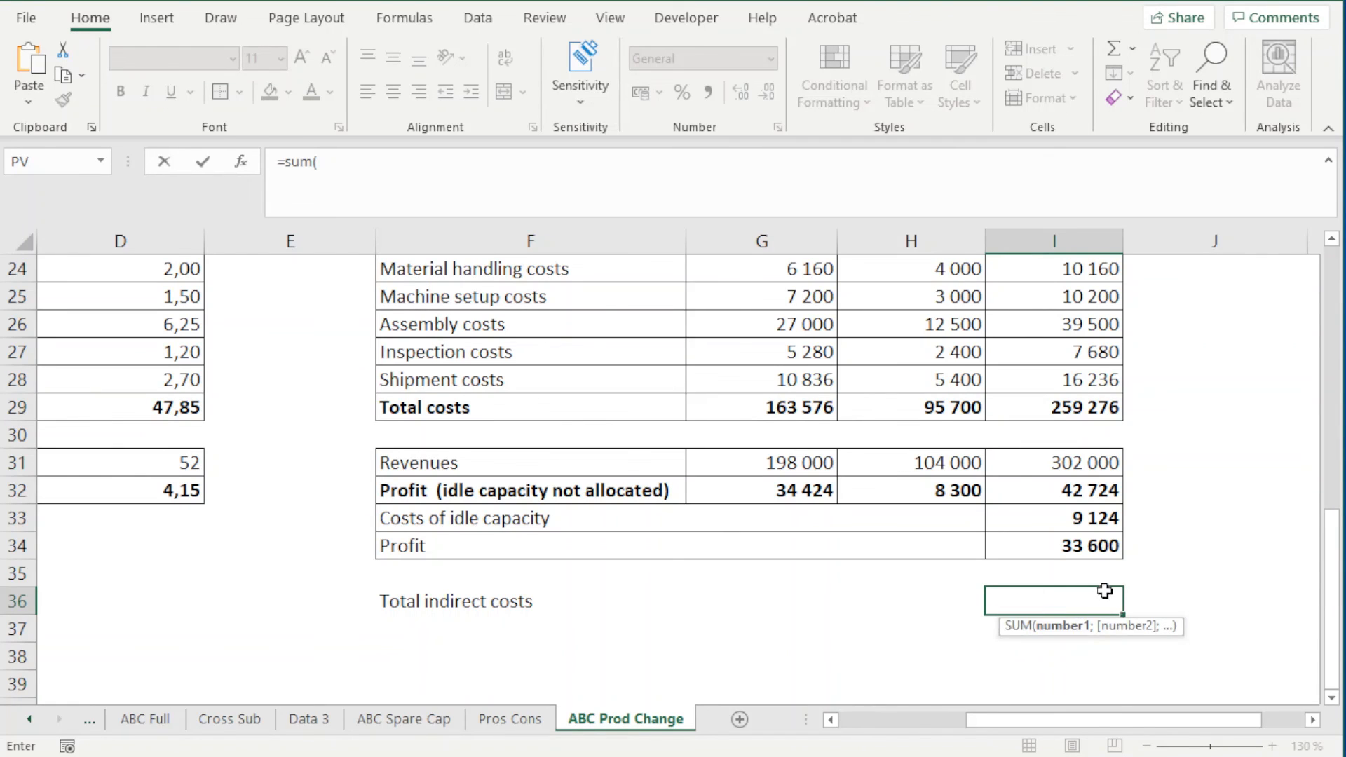
scroll(1099, 497, "up", 1)
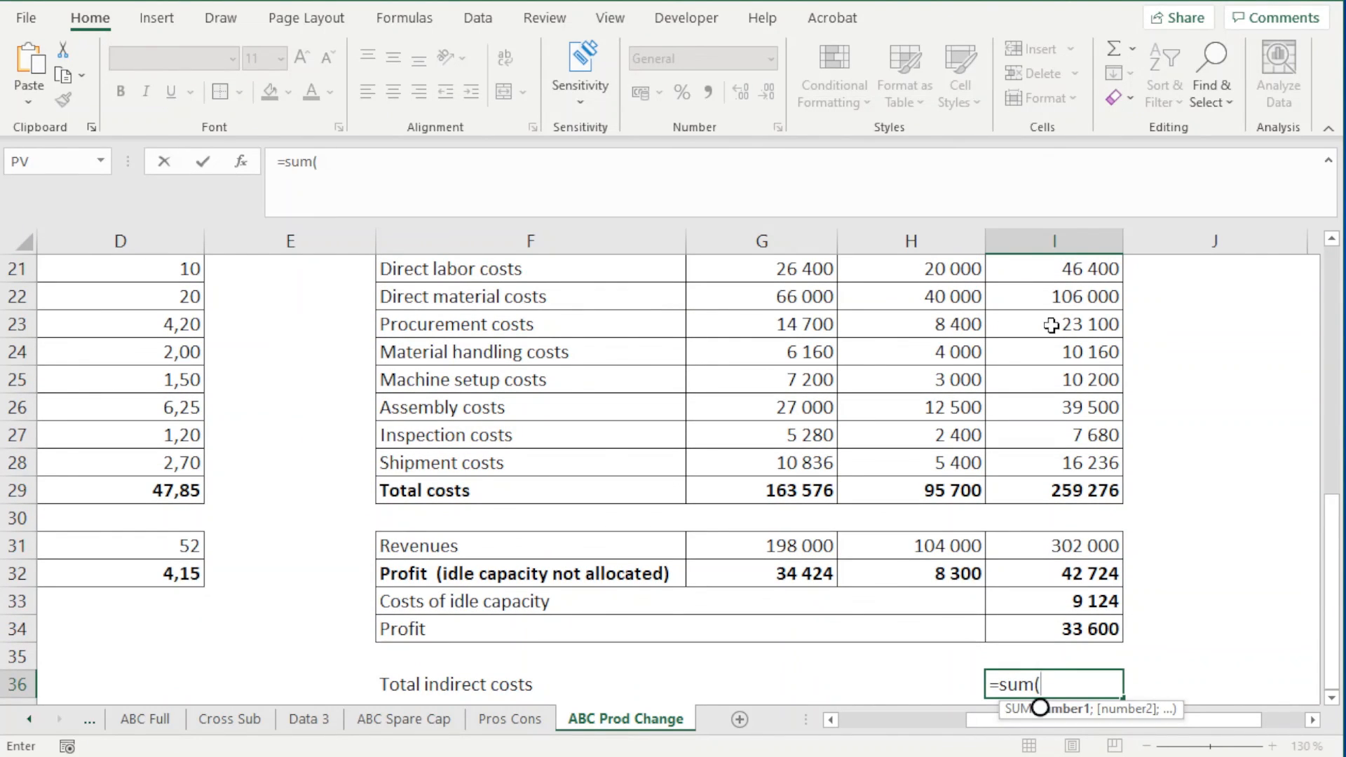
left_click_drag(1051, 326, 1053, 449)
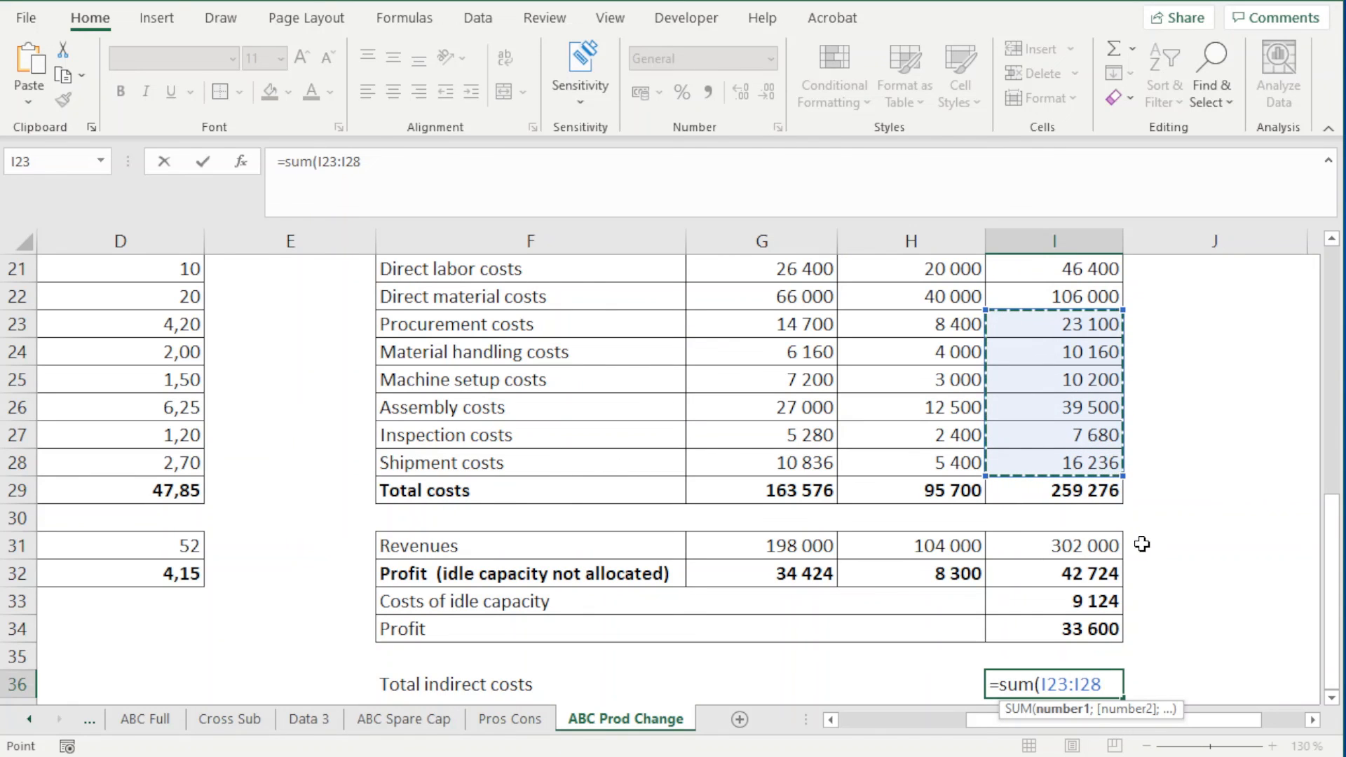
scroll(1143, 543, "down", 1)
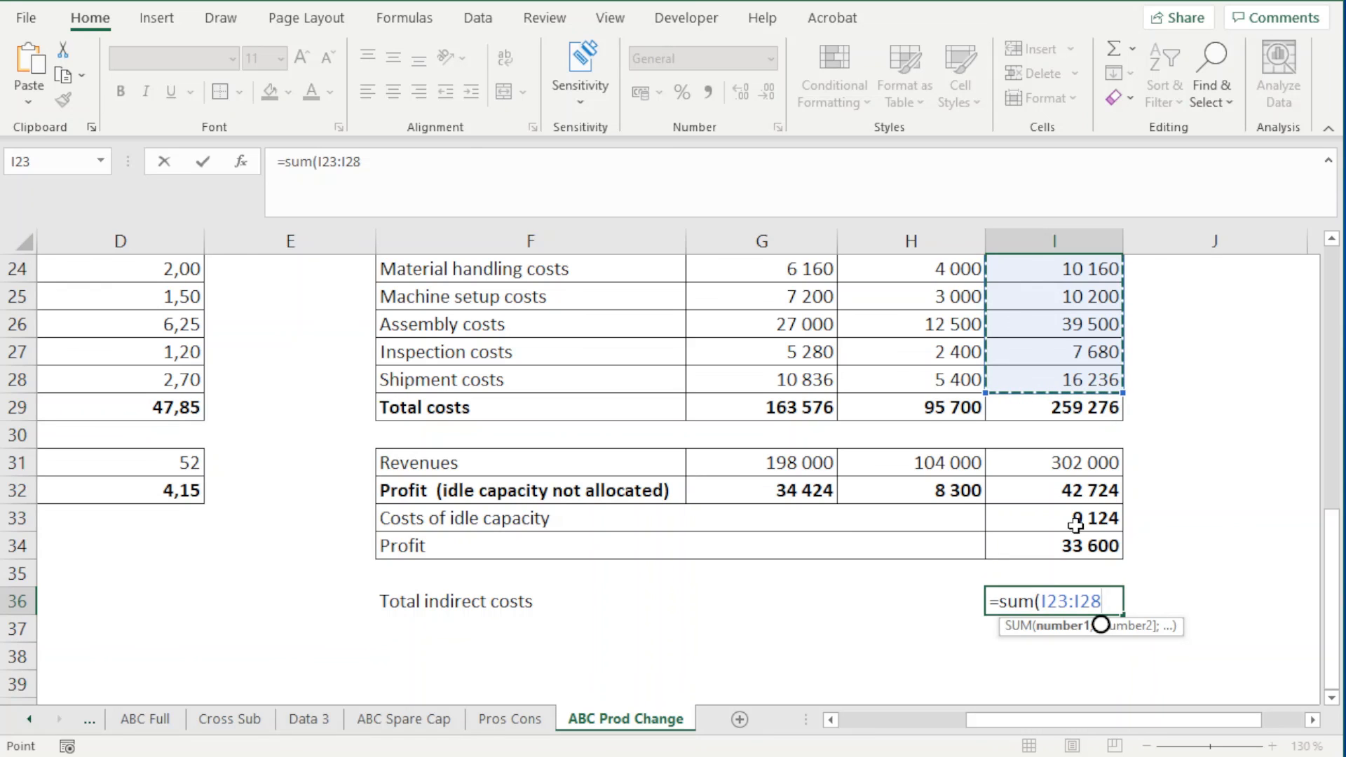
type(")+")
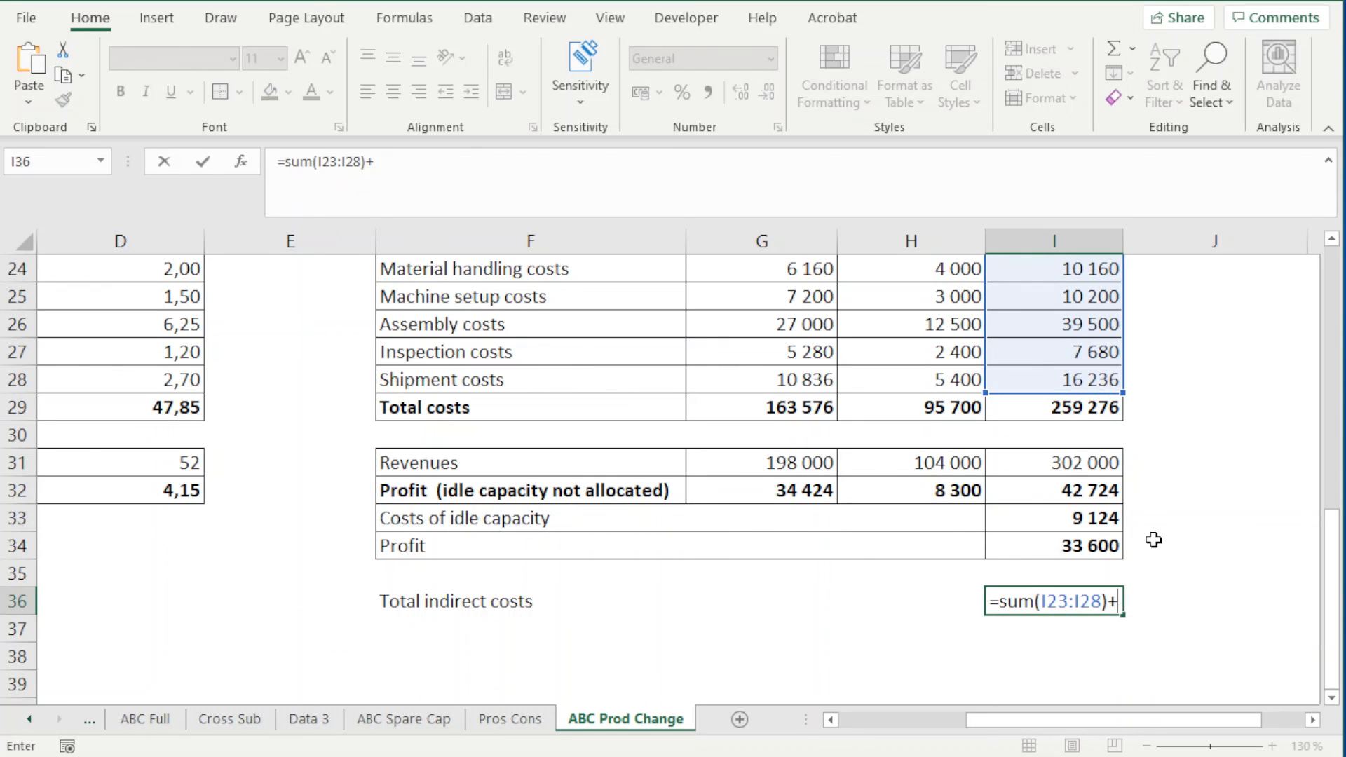
left_click(1090, 519)
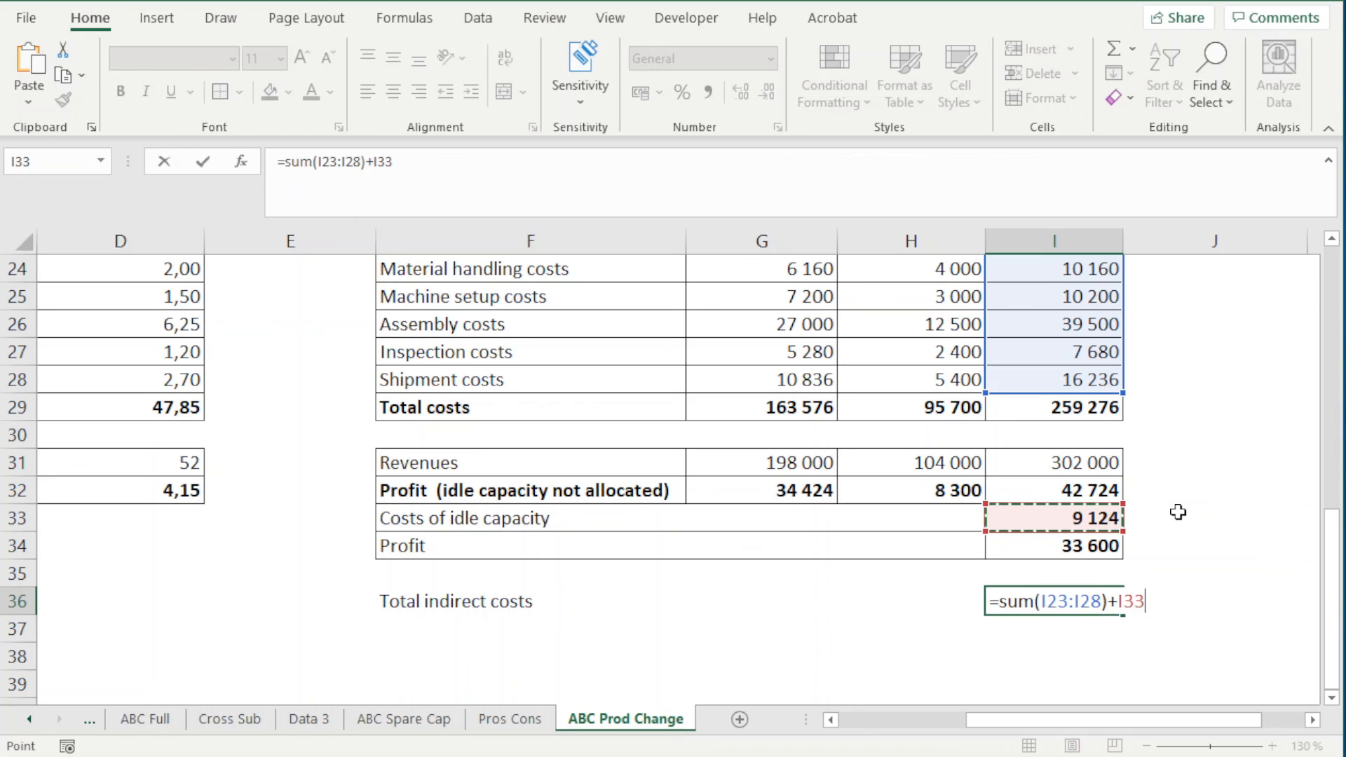
key("Return")
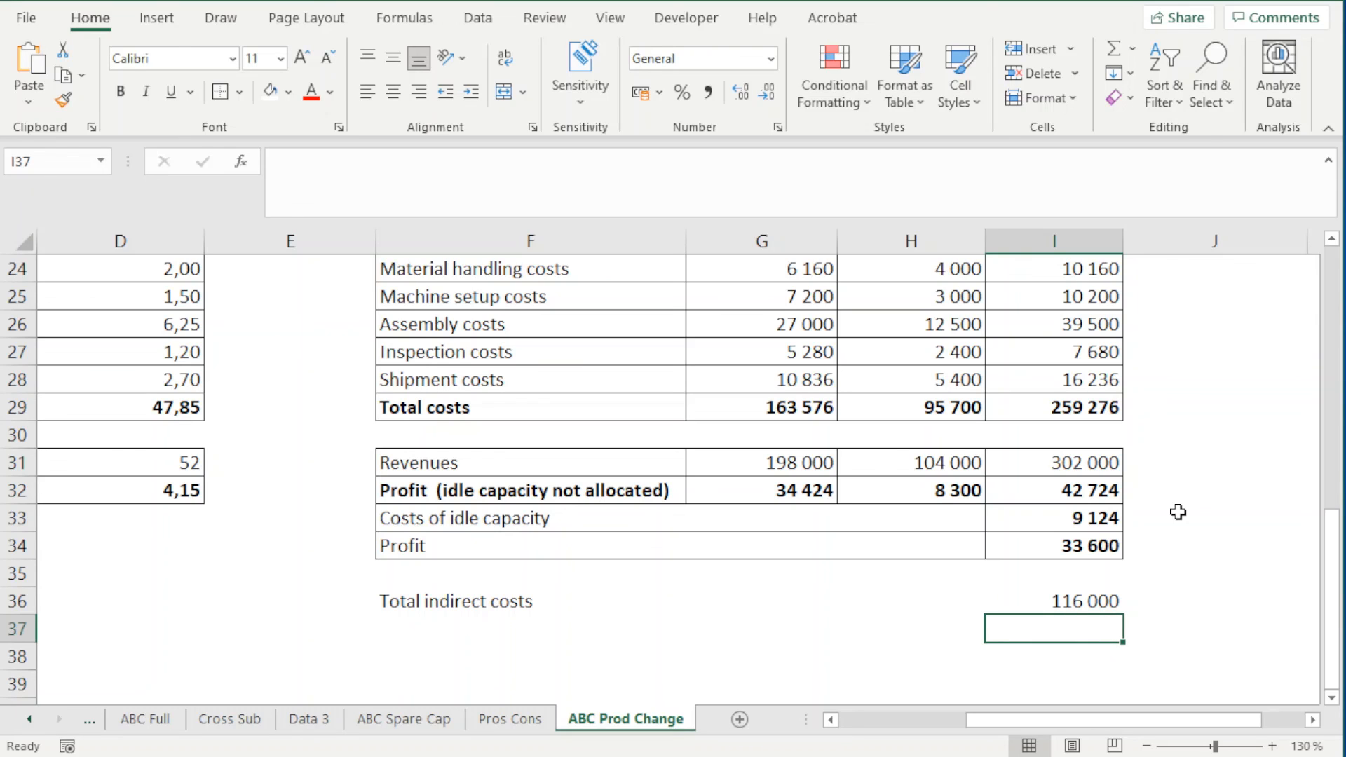
Outline F36:H36 and I36 with borders and make the Total indirect costs label and value bold
left_click(1057, 590)
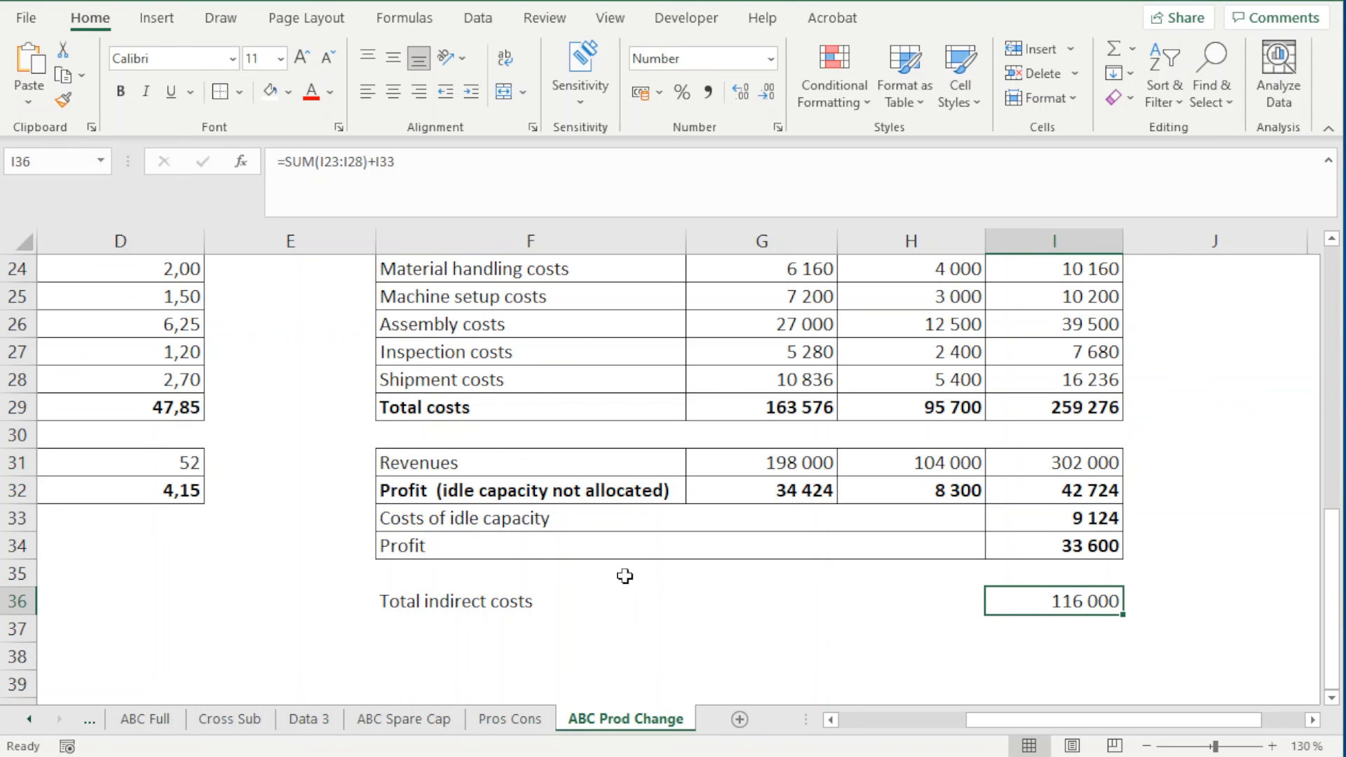
mouse_move(596, 592)
left_mouse_down()
mouse_move(585, 598)
mouse_move(974, 602)
left_mouse_up()
left_click(1029, 604, "ctrl")
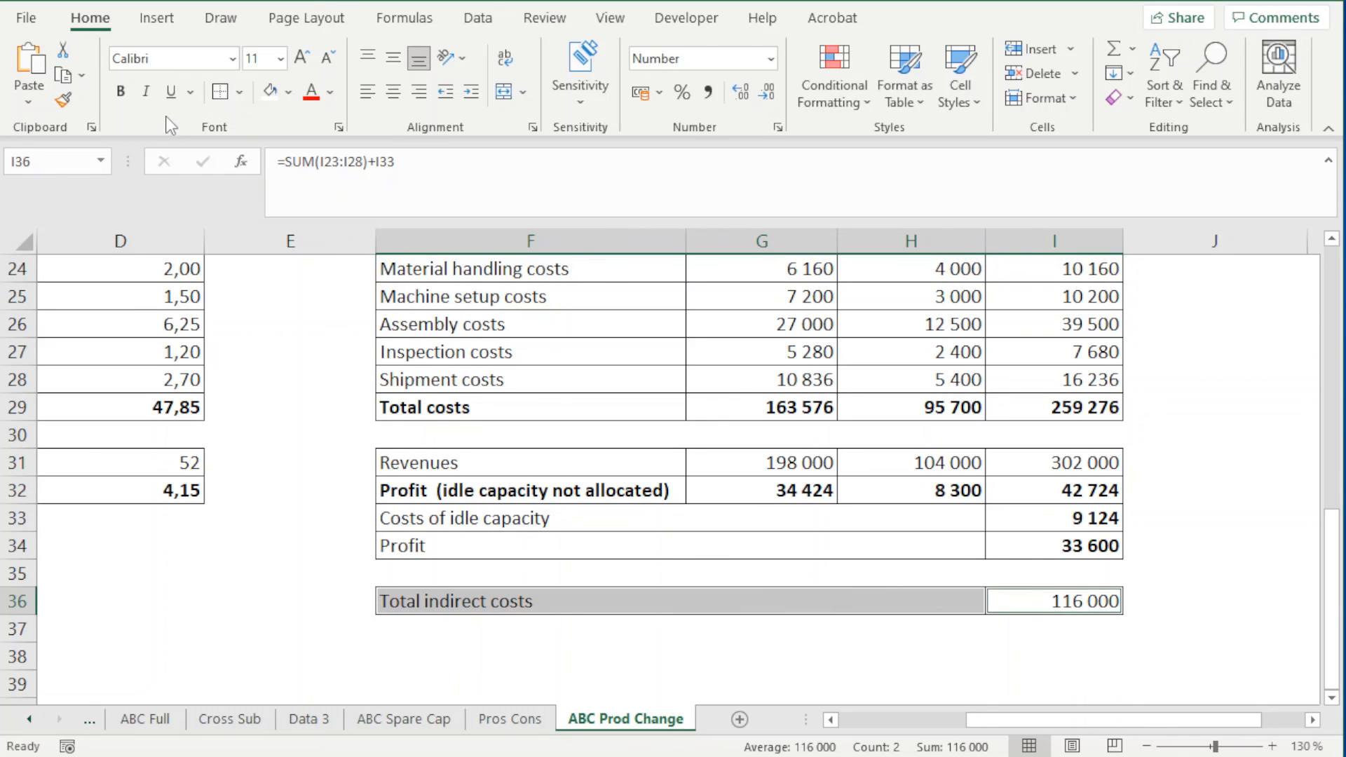
left_click(120, 92)
Compare the calculated total with Total indirect Costs in D16 of the activity table
scroll(271, 523, "up", 5)
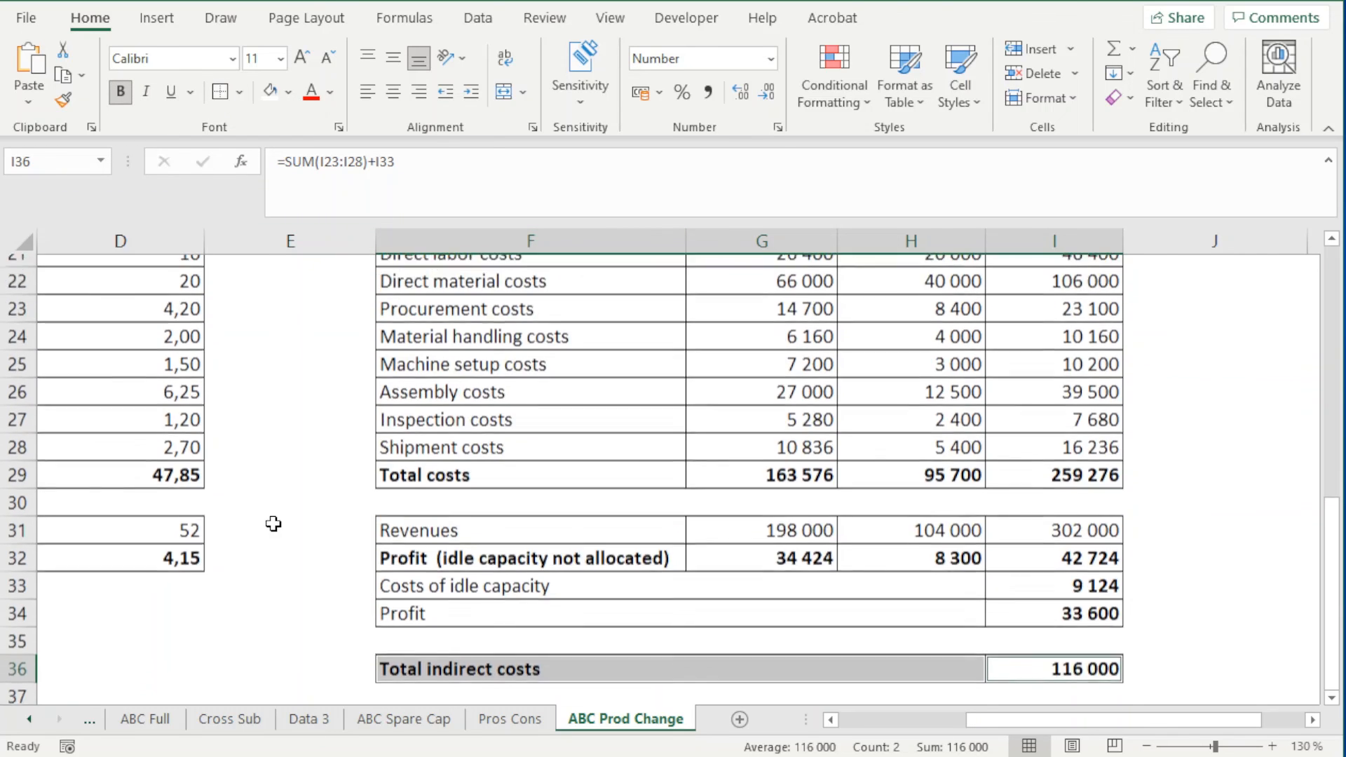
mouse_move(1023, 719)
left_mouse_down()
mouse_move(921, 715)
mouse_move(1025, 723)
left_mouse_up()
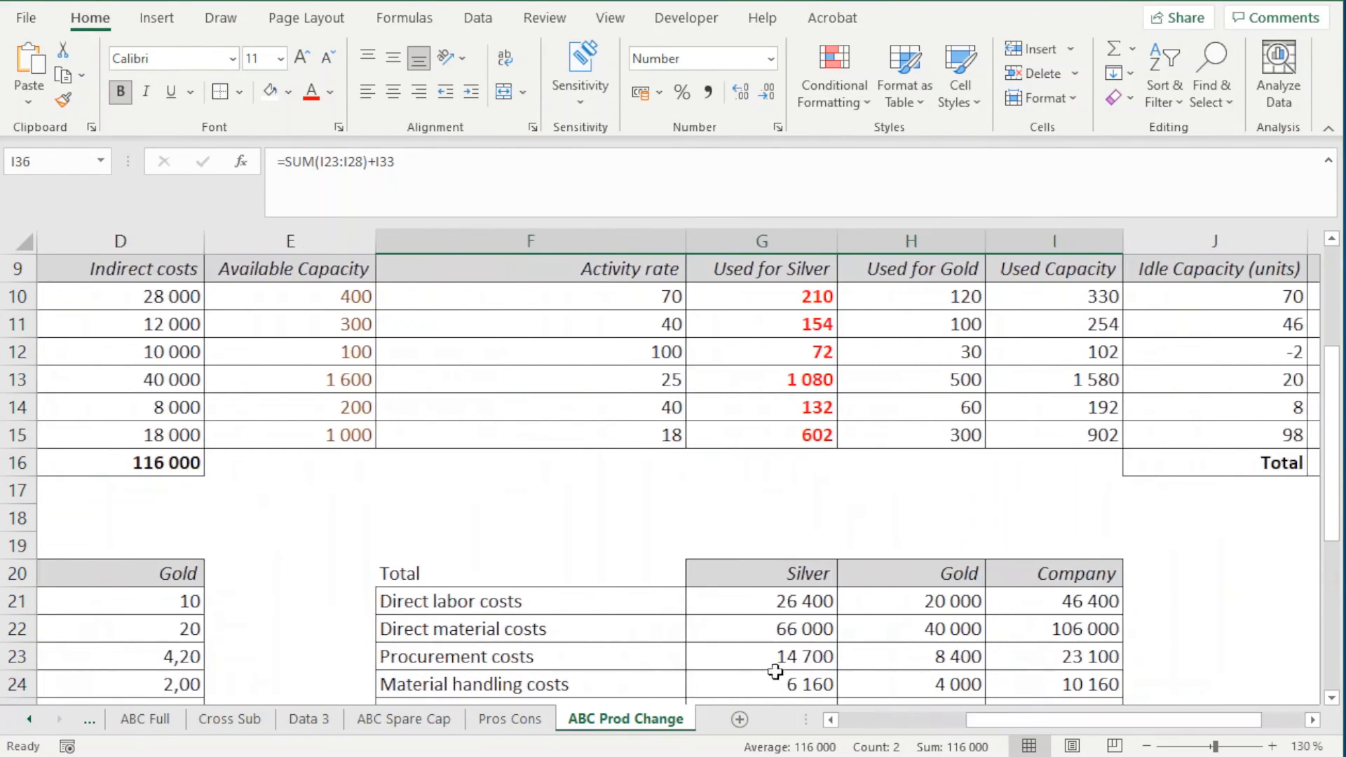
scroll(659, 614, "down", 3)
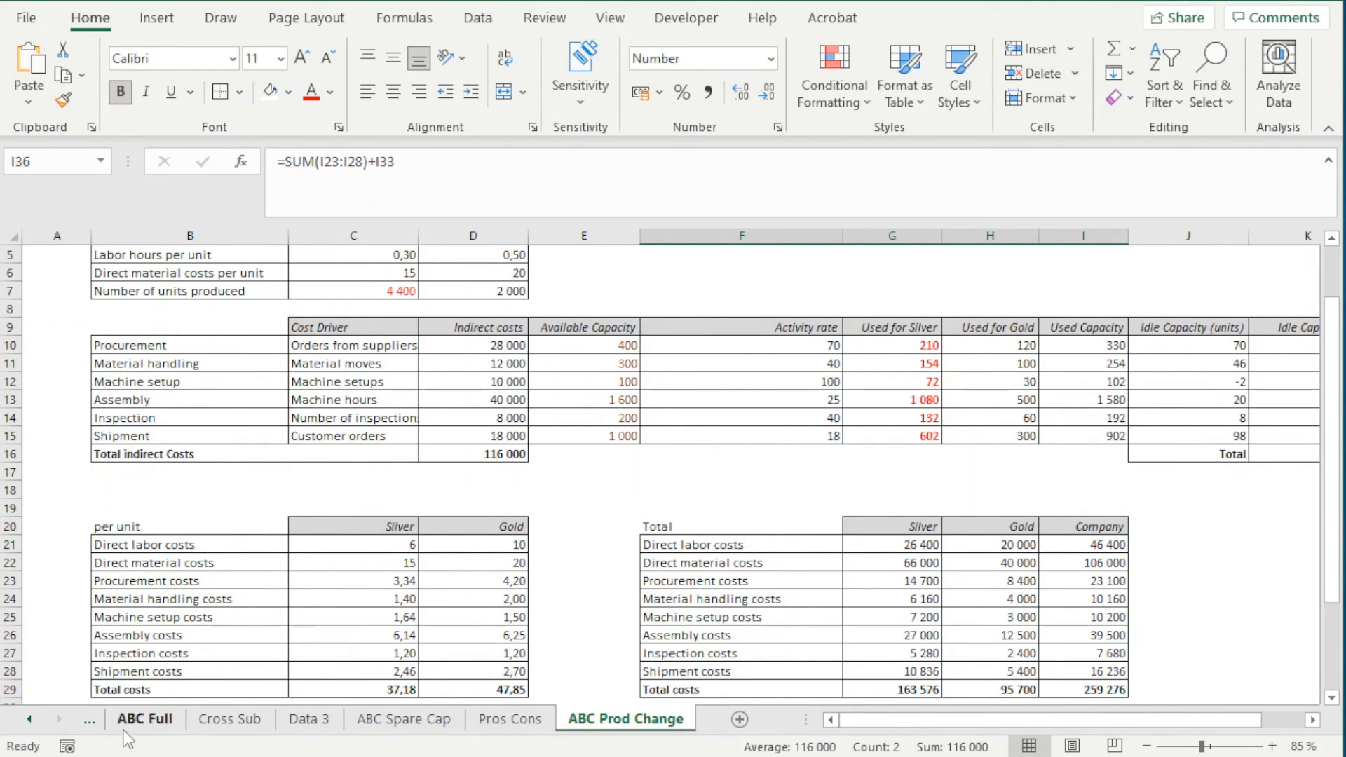
Go back to the Data 1 sheet and review the note in D11 beside Total indirect Costs
left_click(90, 721)
left_click(90, 722)
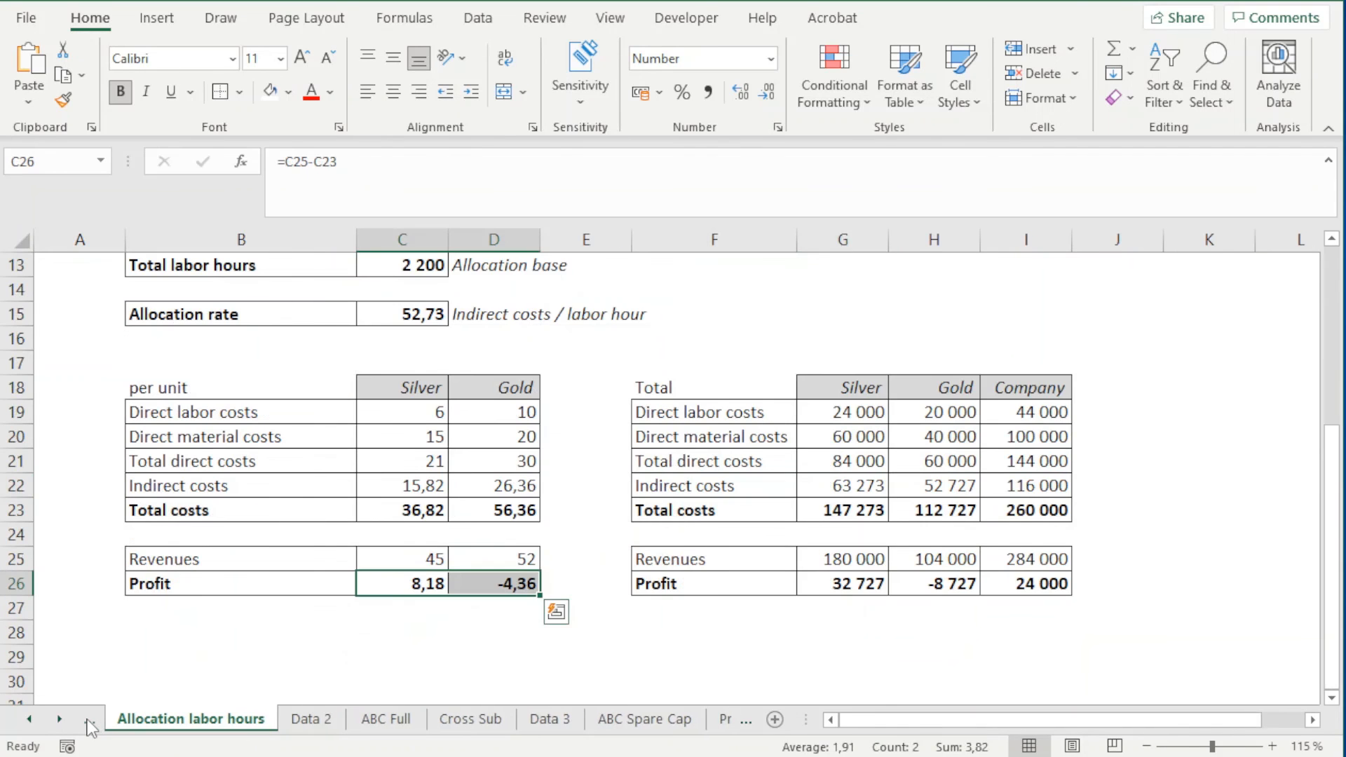
left_click(87, 722)
left_click(87, 724)
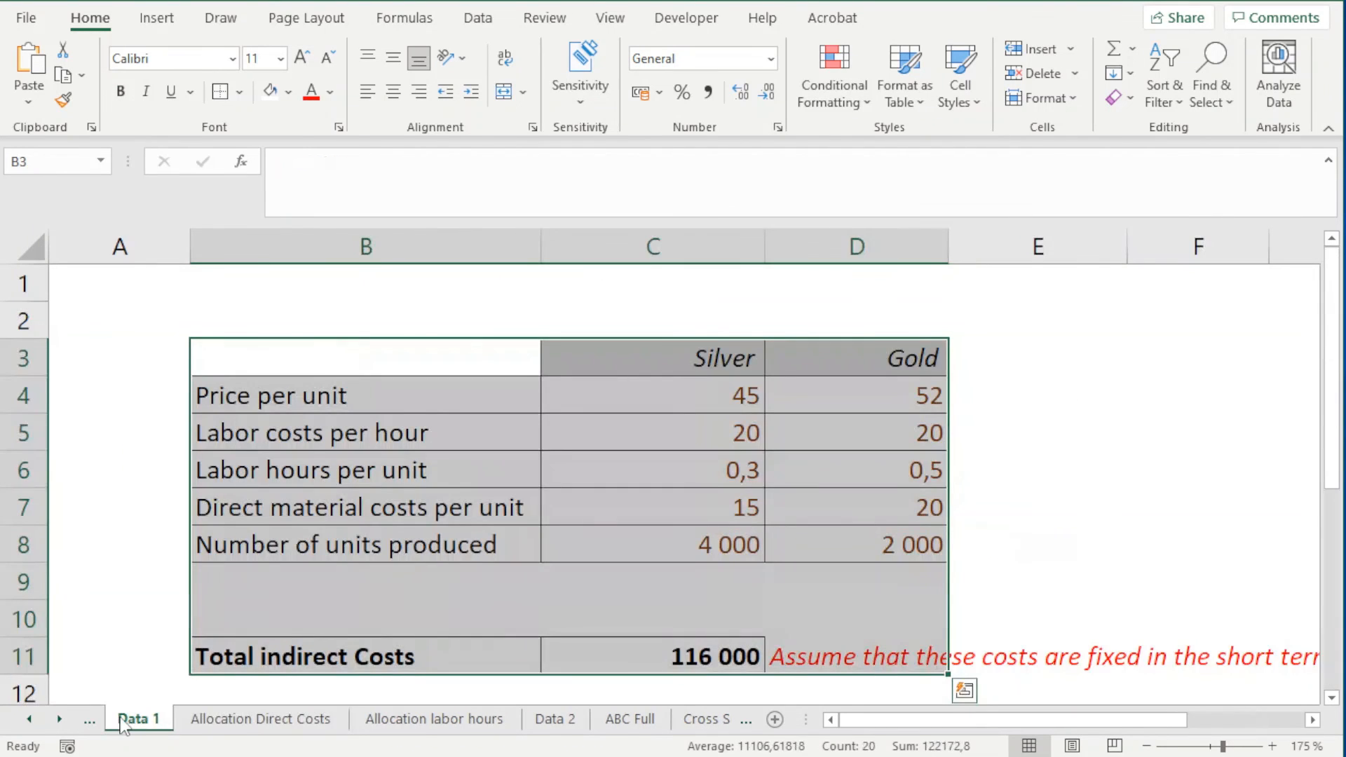
scroll(639, 569, "down", 1)
scroll(670, 561, "down", 2)
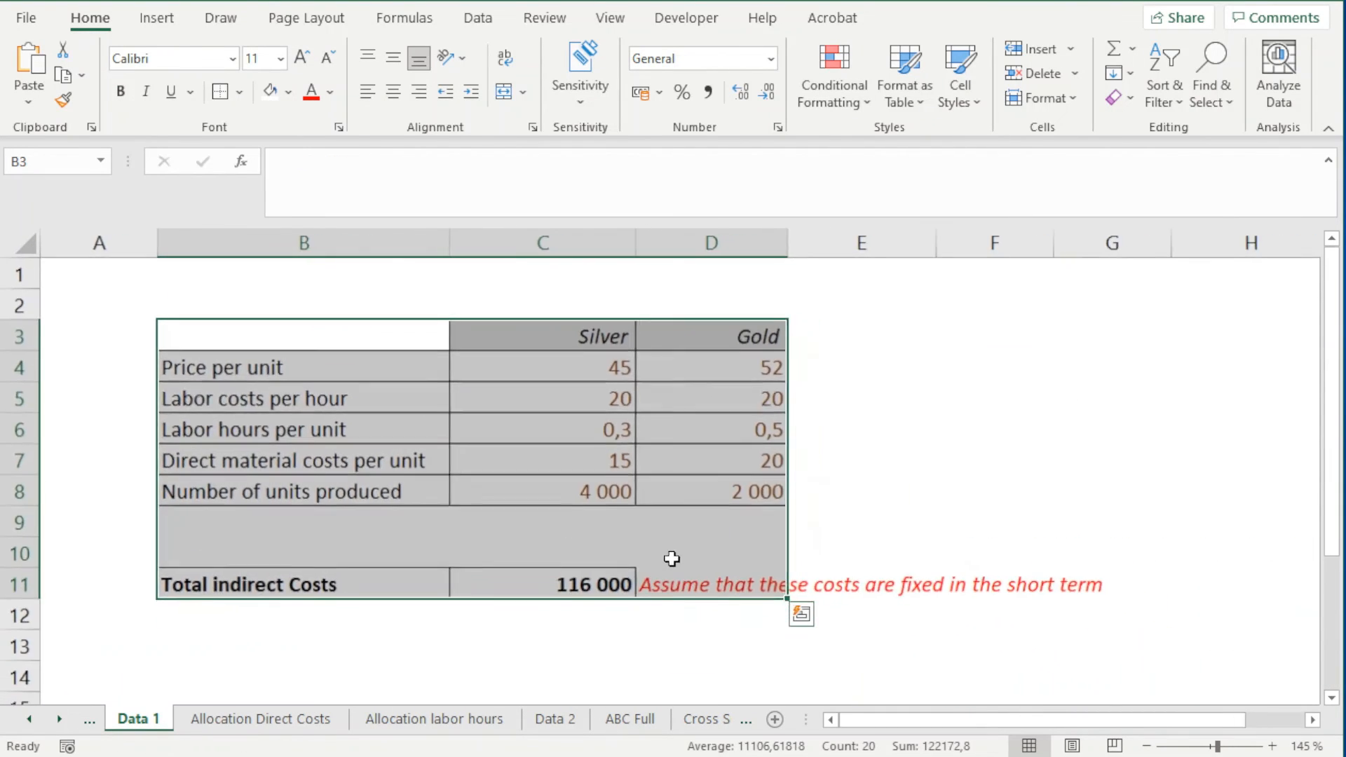
left_click(722, 586)
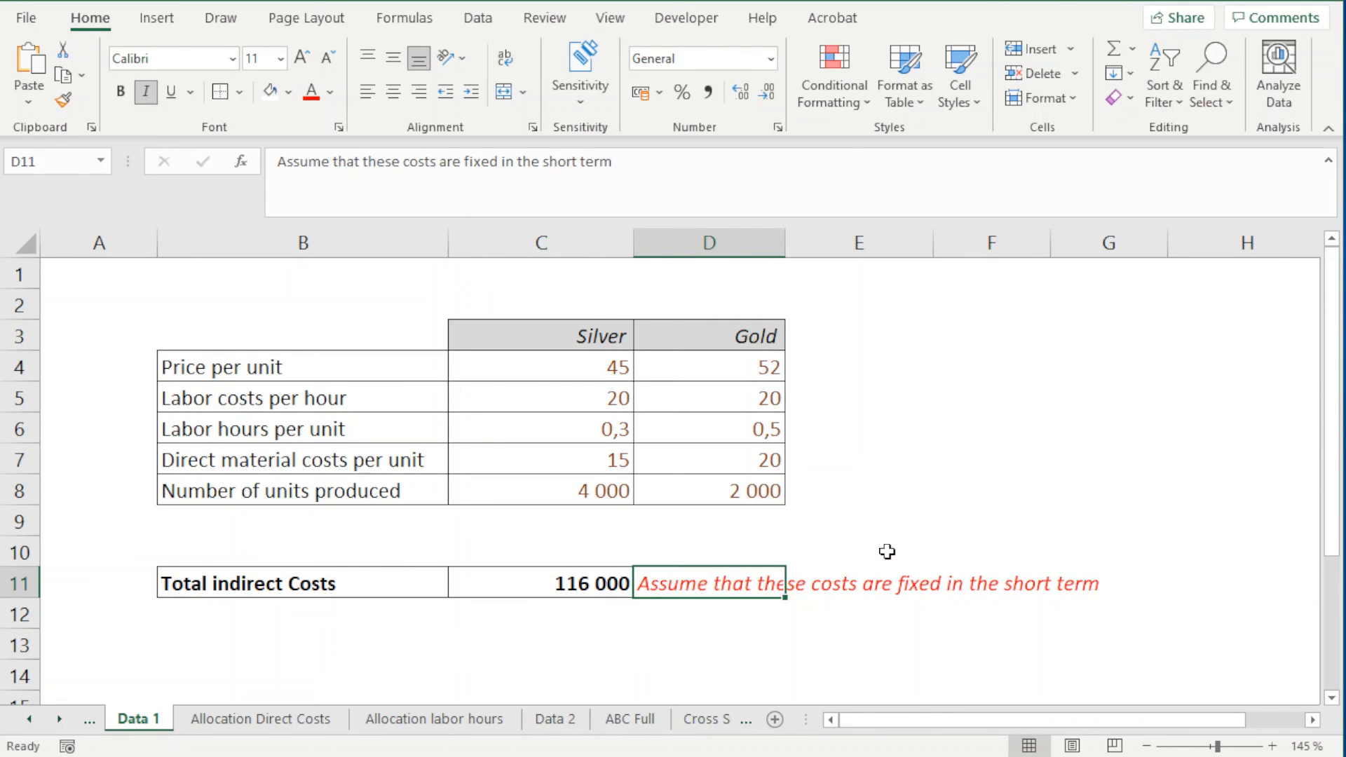